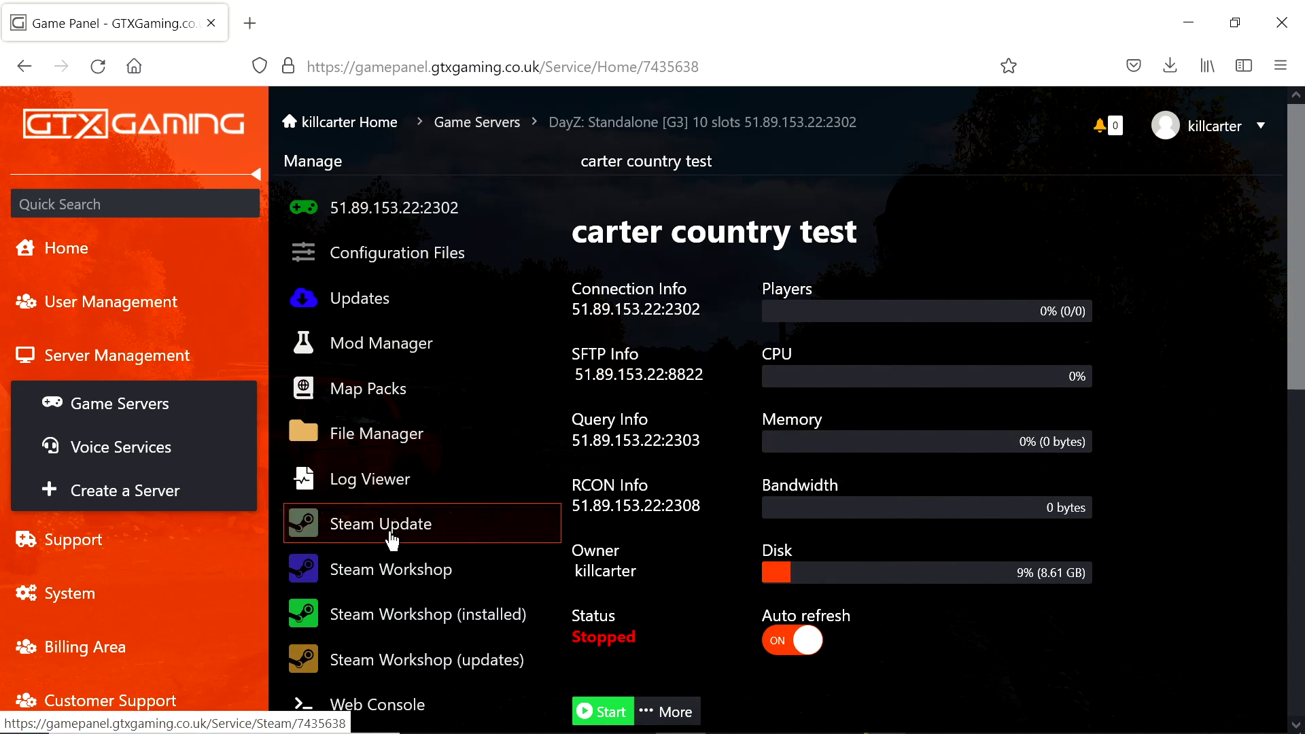
# Step: Search the server's Steam Workshop for "lootchests", install the CJ187-LootChest mod and return to the server overview
pyautogui.click(390, 576)
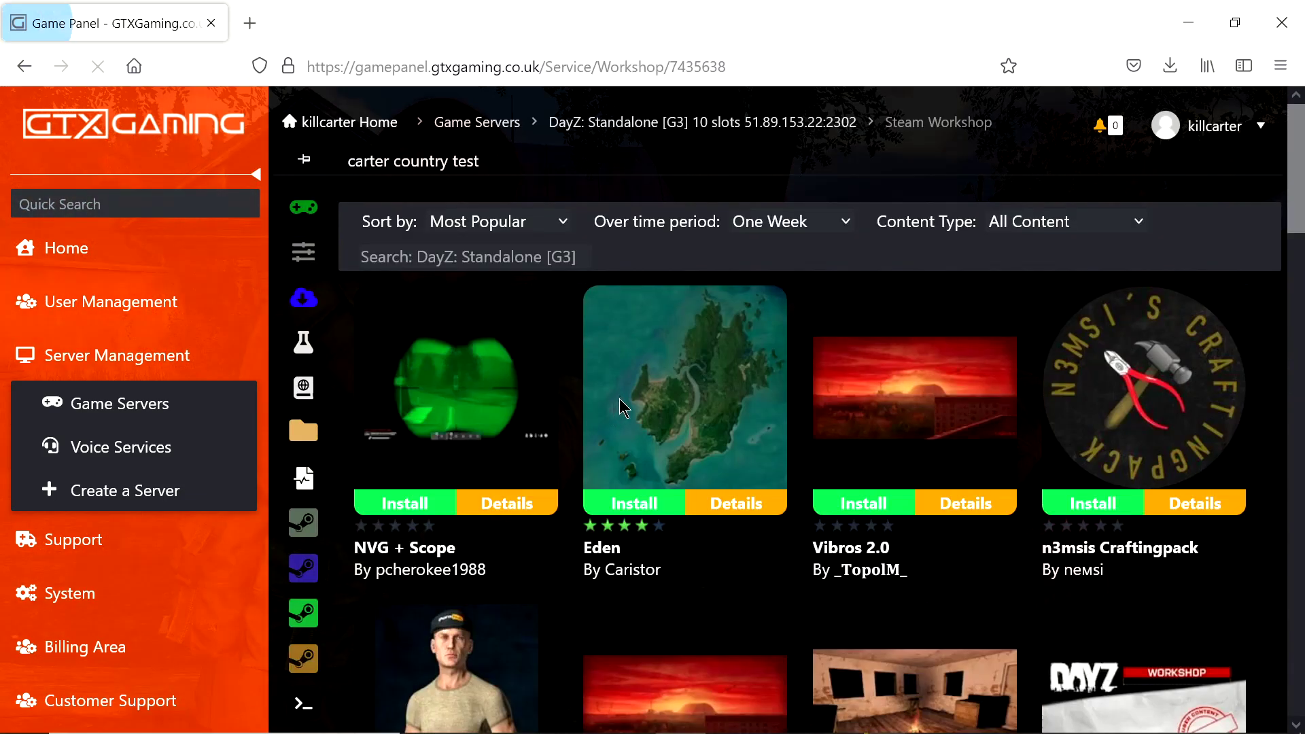
pyautogui.click(470, 254)
pyautogui.write('lo')
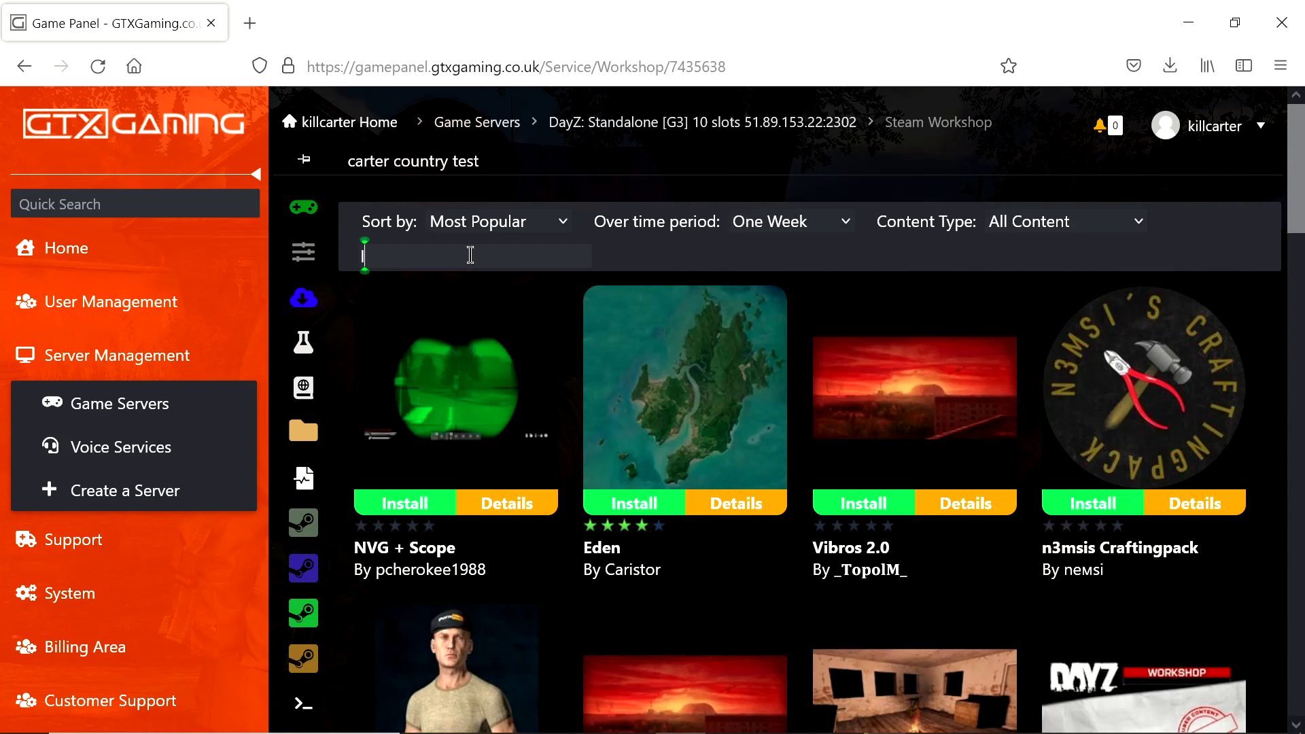
pyautogui.write('otchests')
pyautogui.press('Return')
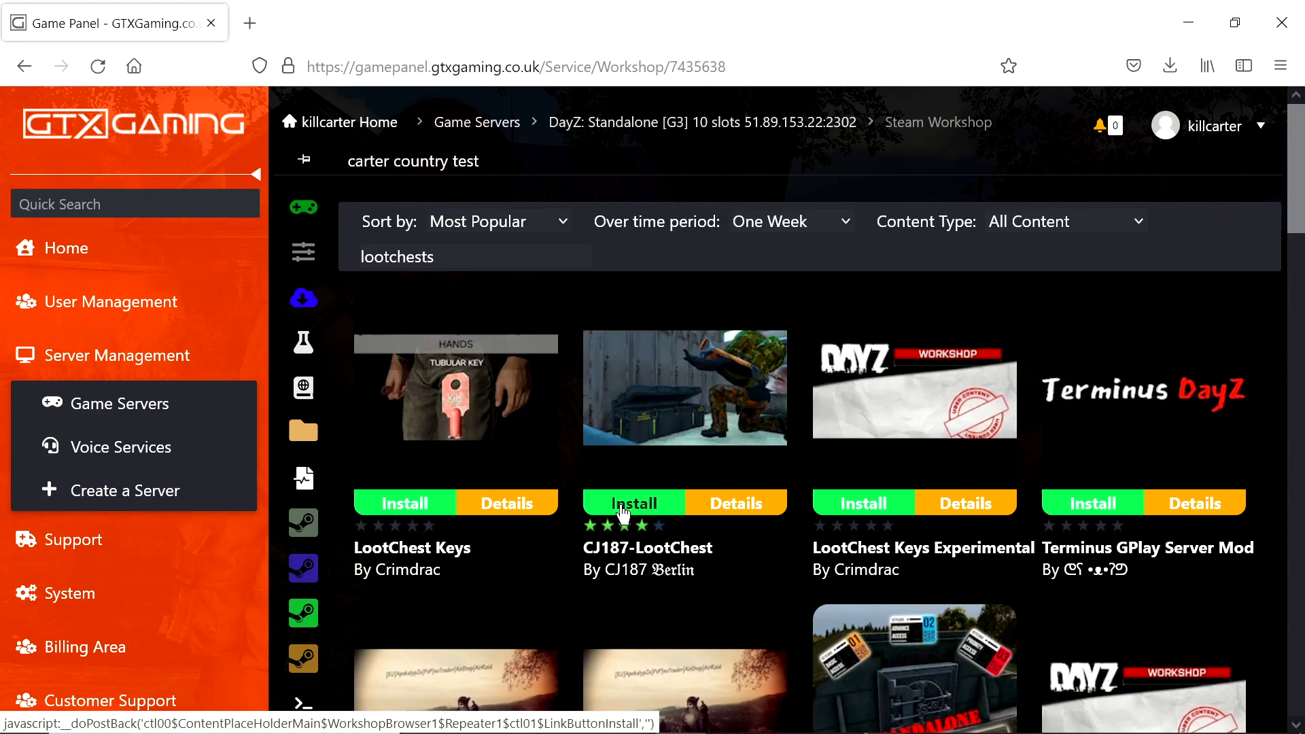
pyautogui.click(622, 509)
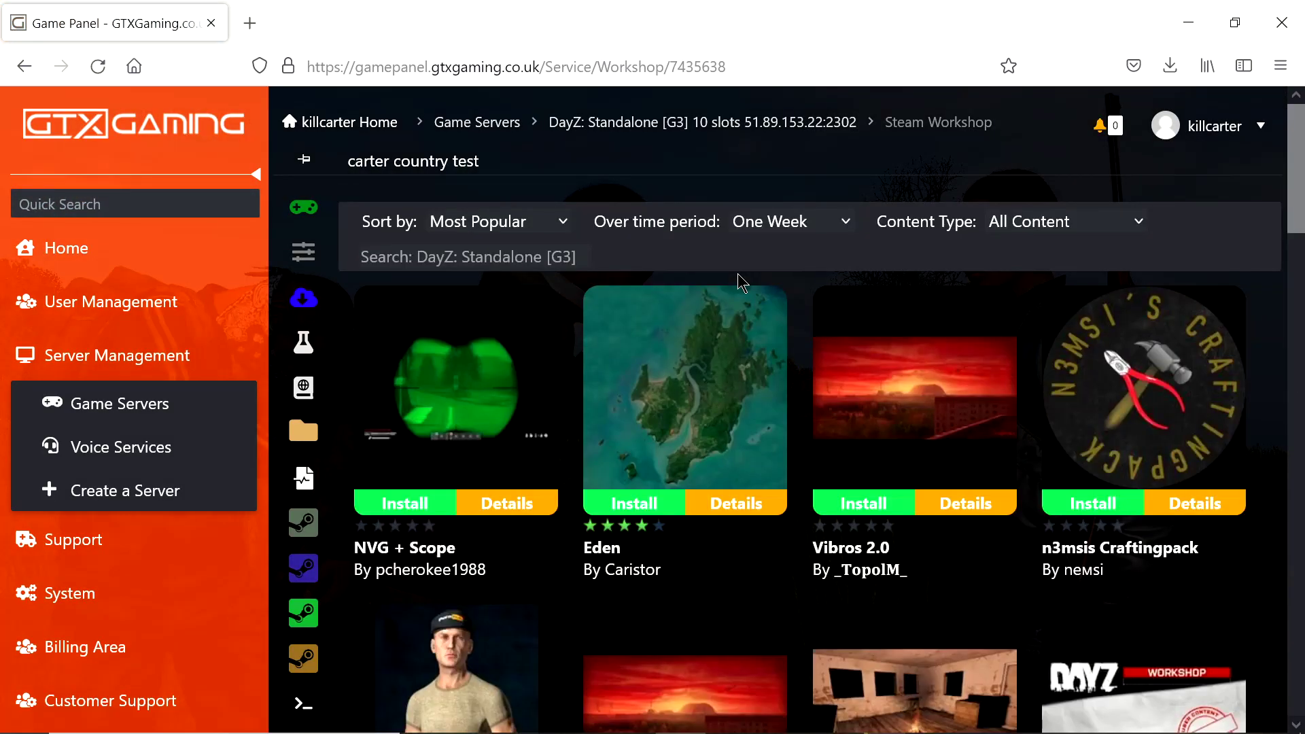
pyautogui.click(657, 140)
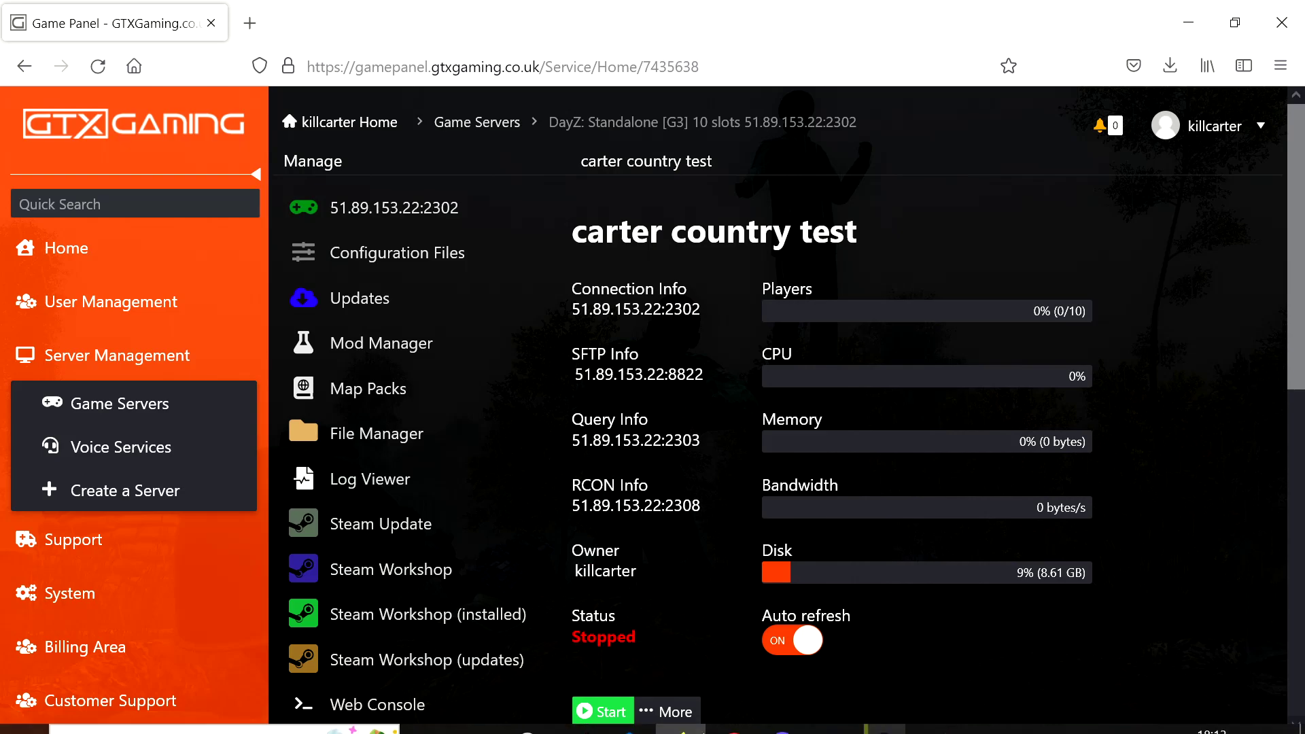
# Step: Switch to Steam and review the CJ187-LootChest workshop page, including its subscription status and required items
pyautogui.click(1189, 22)
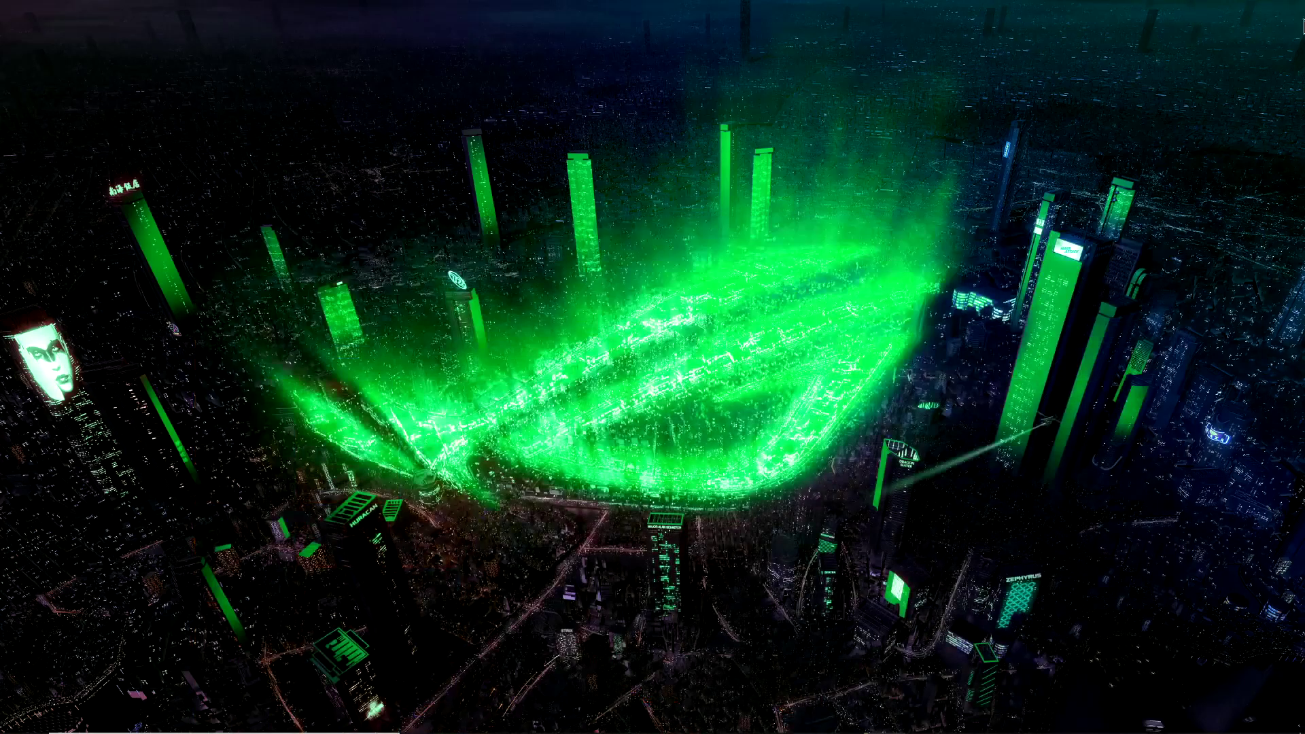
pyautogui.click(880, 714)
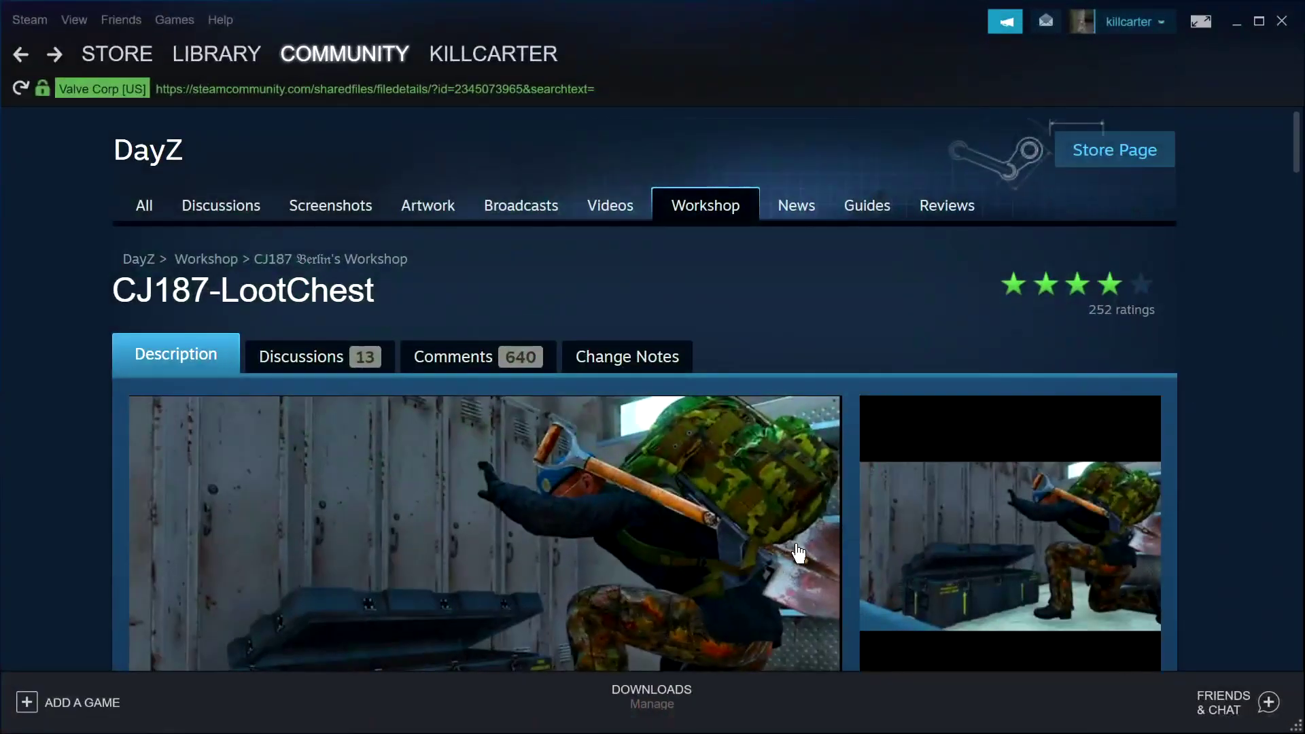
pyautogui.scroll(-5, 143, 528)
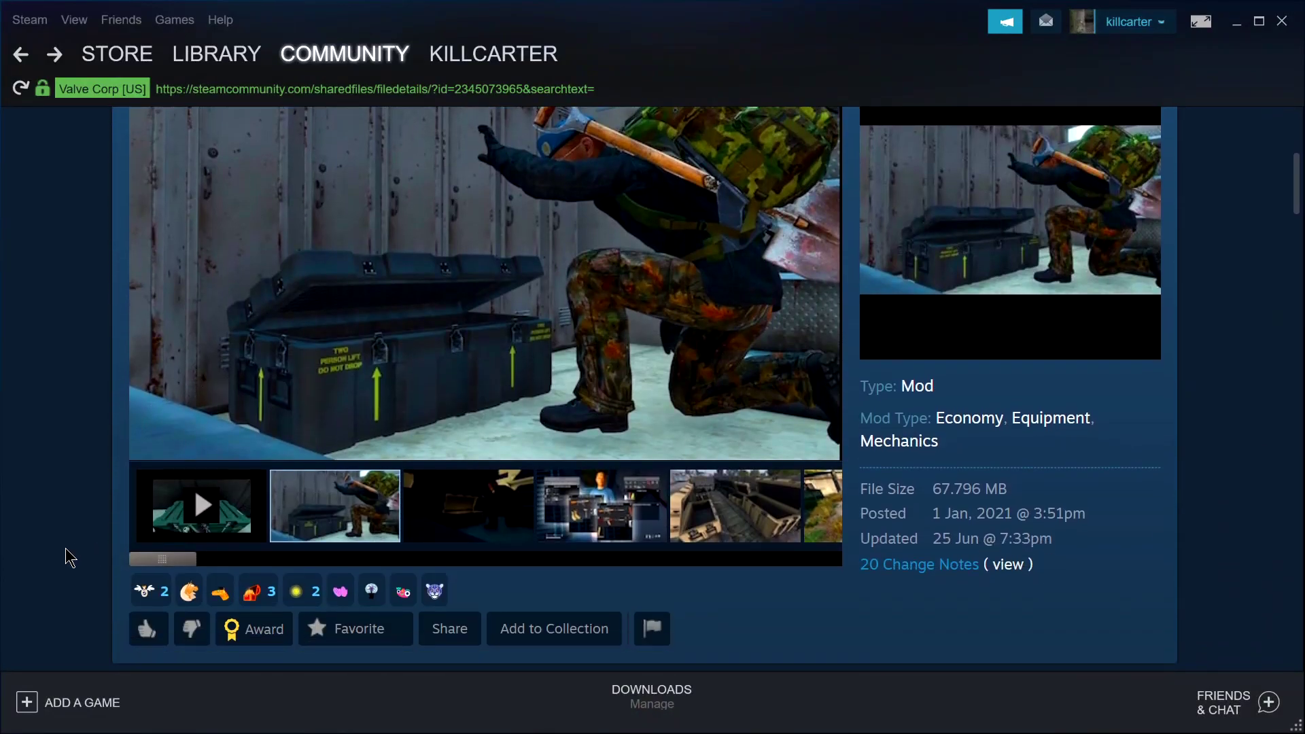
pyautogui.scroll(-7, 54, 554)
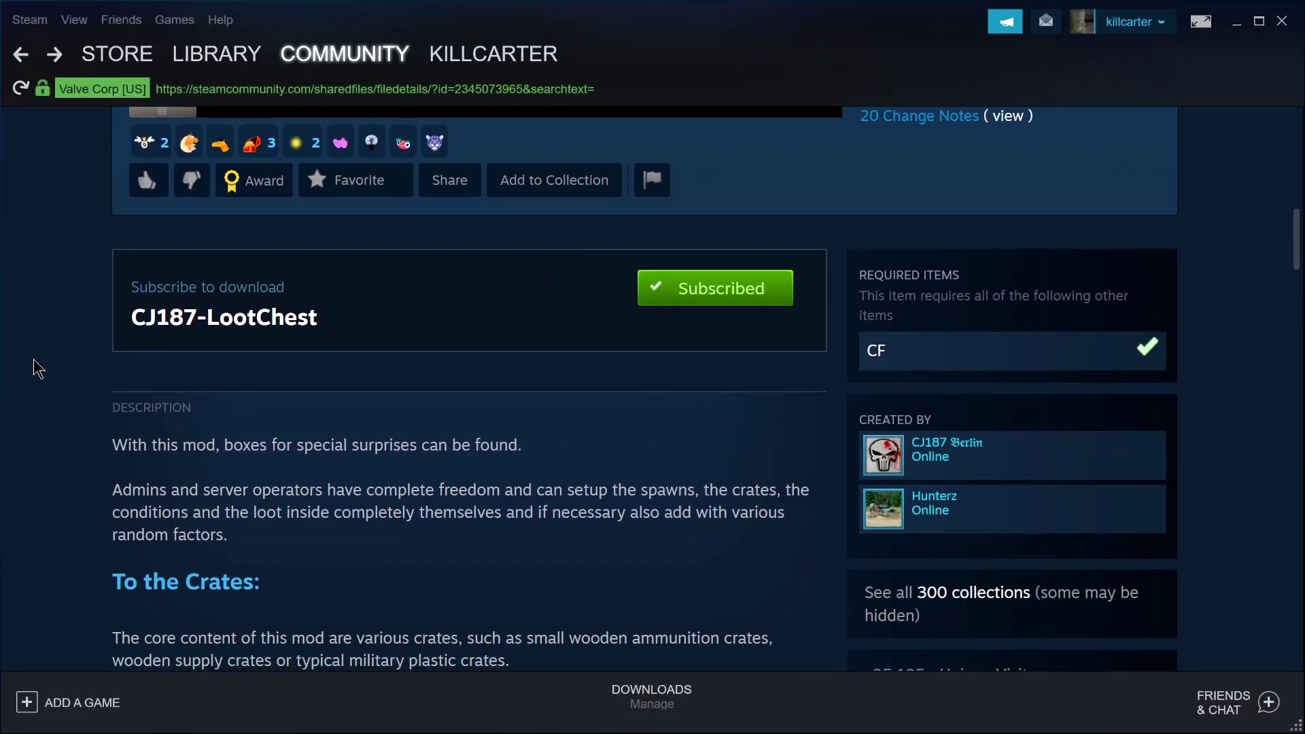
pyautogui.scroll(12, 34, 369)
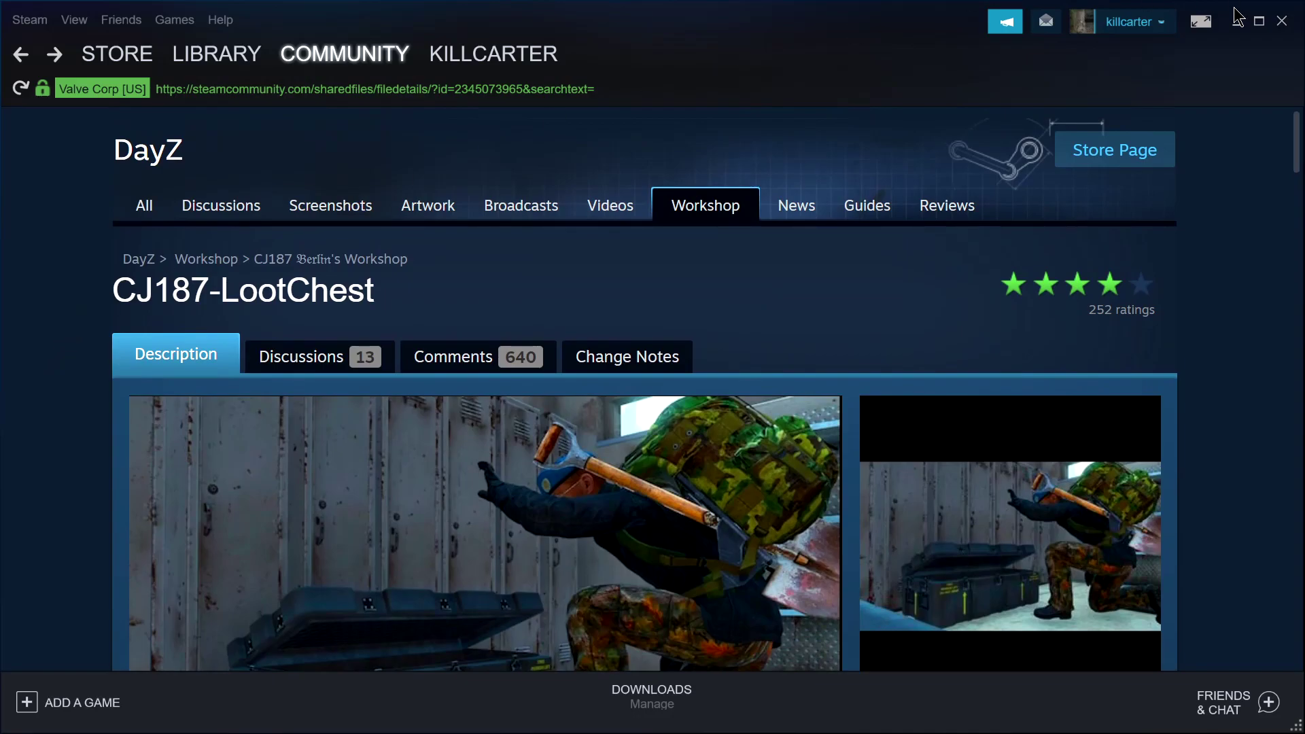
pyautogui.scroll(-5, 1201, 373)
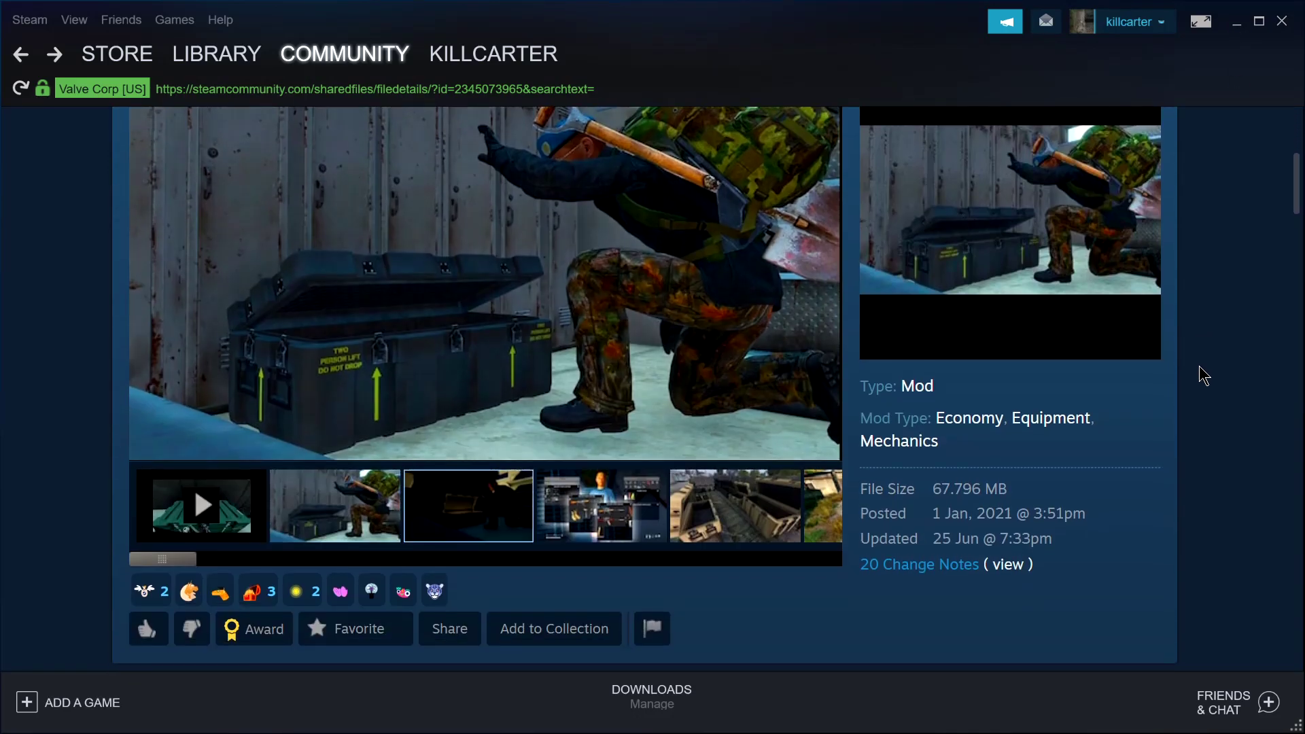
pyautogui.scroll(5, 1201, 373)
pyautogui.click(1236, 23)
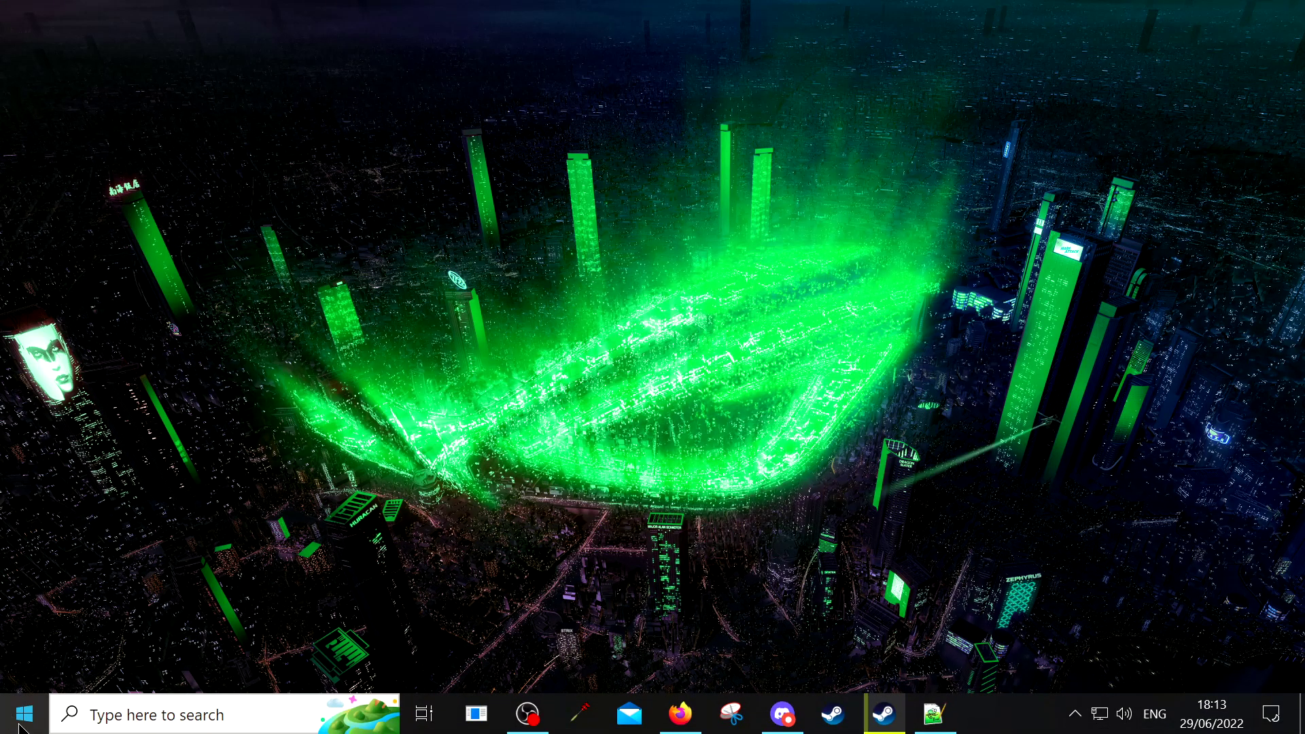
pyautogui.click(24, 722)
pyautogui.rightClick(1110, 442)
pyautogui.moveTo(1110, 446)
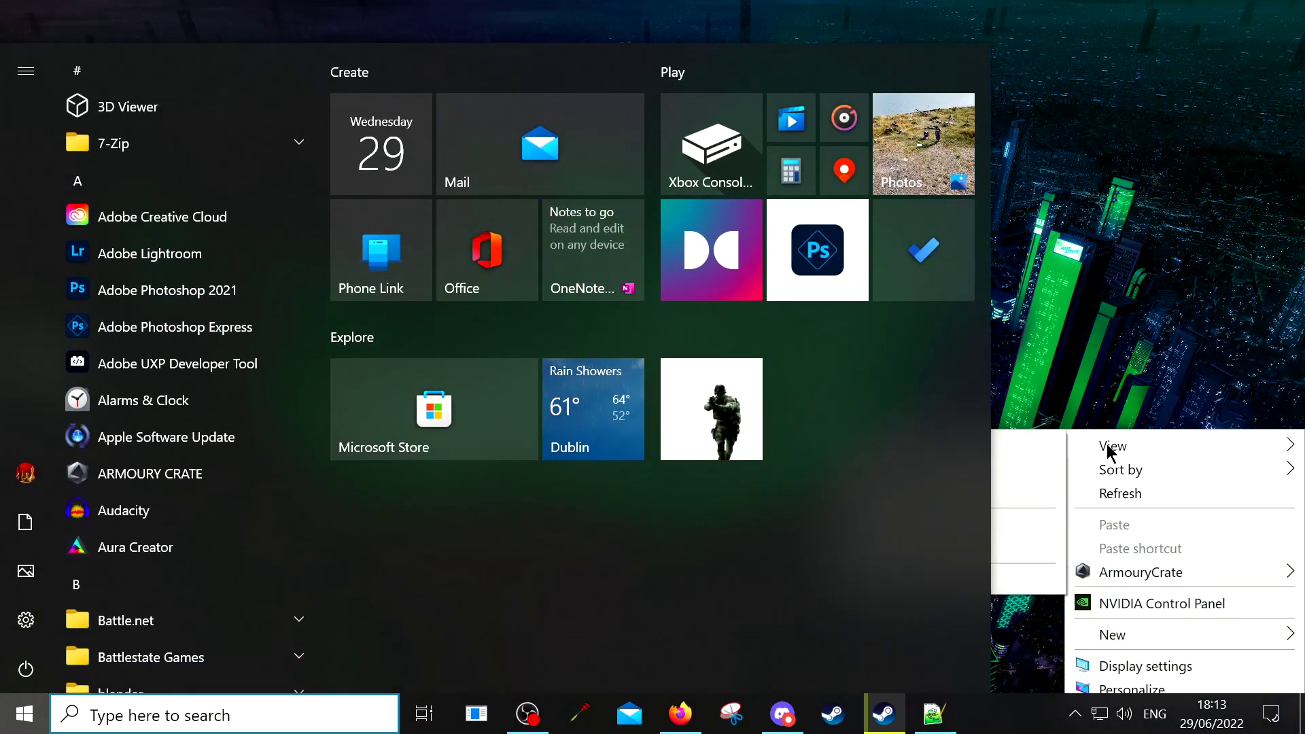
pyautogui.click(1014, 442)
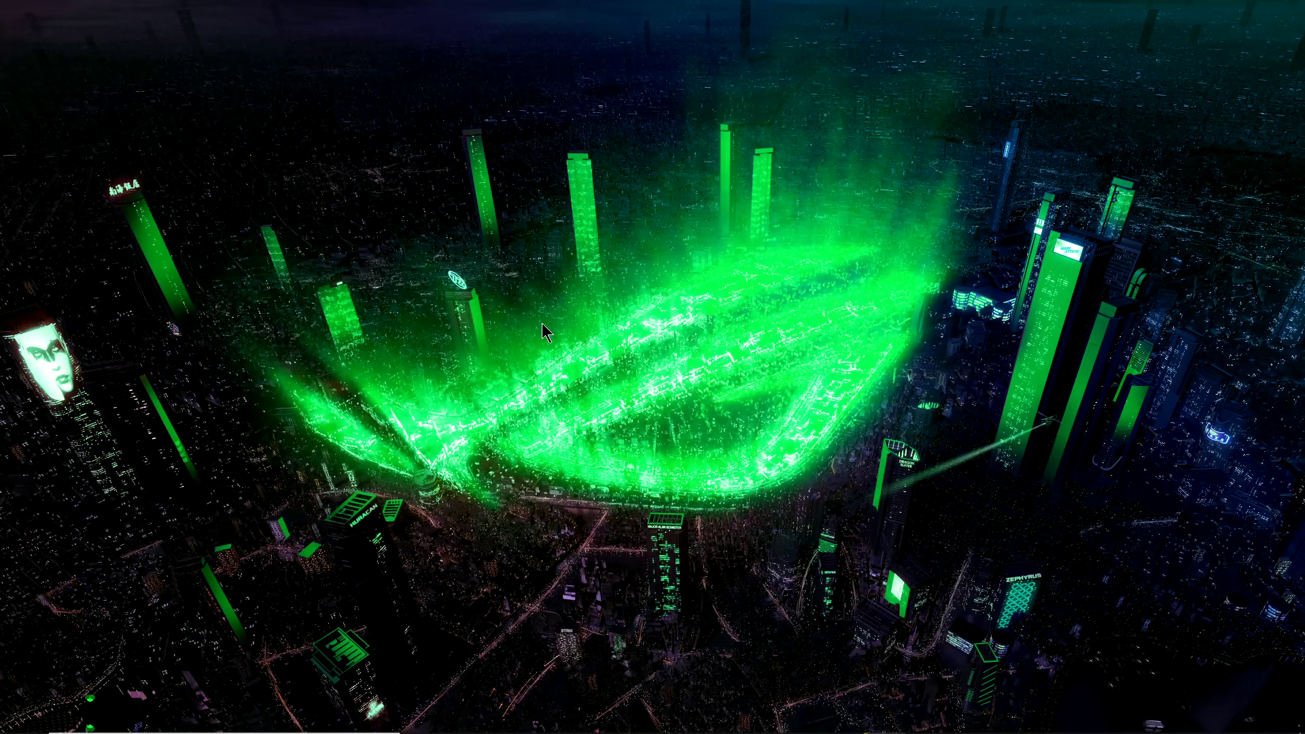
# Step: Show the desktop icons and set their size to medium
pyautogui.rightClick(879, 568)
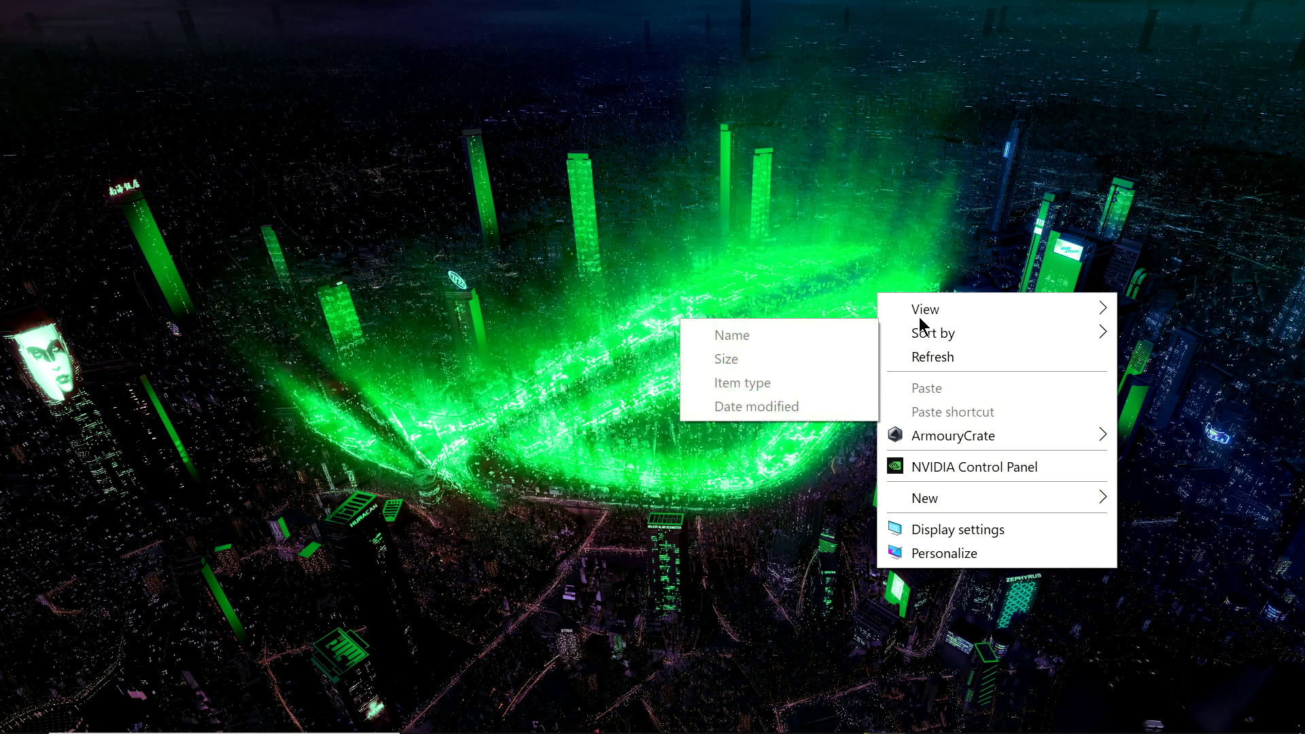
pyautogui.moveTo(922, 310)
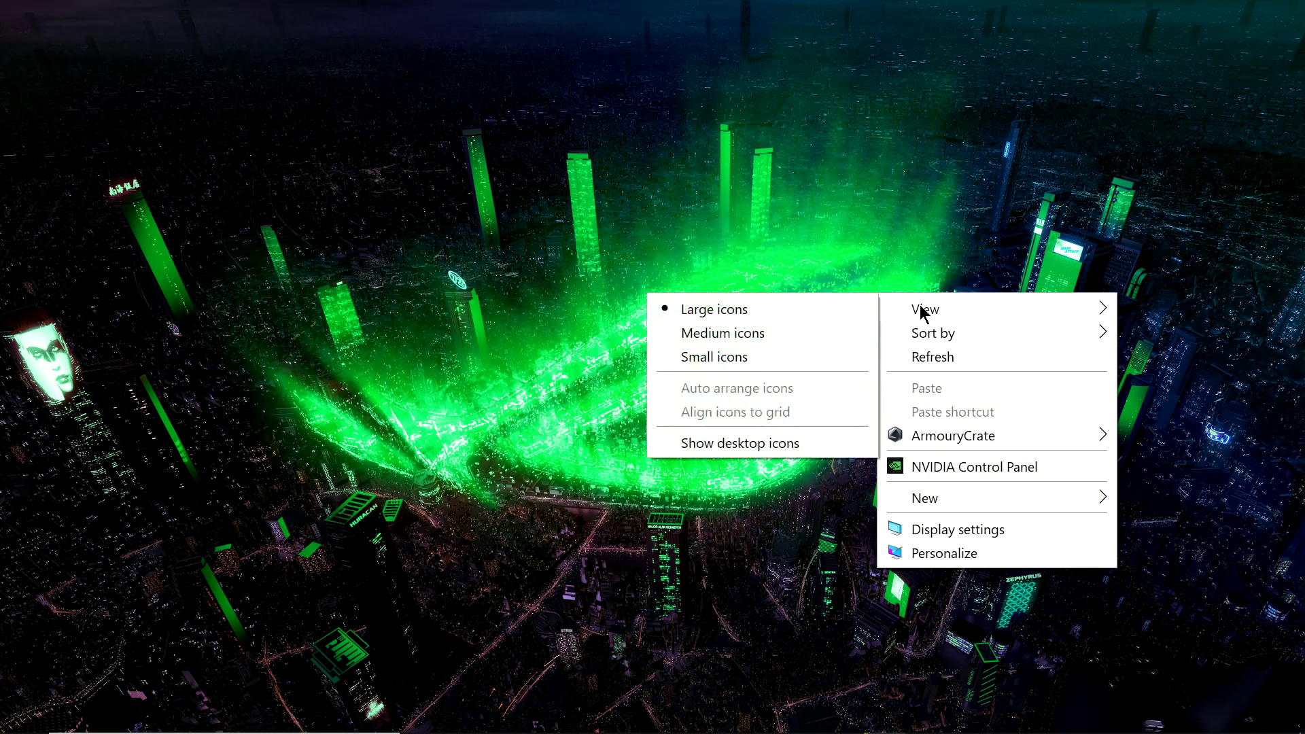
pyautogui.click(691, 441)
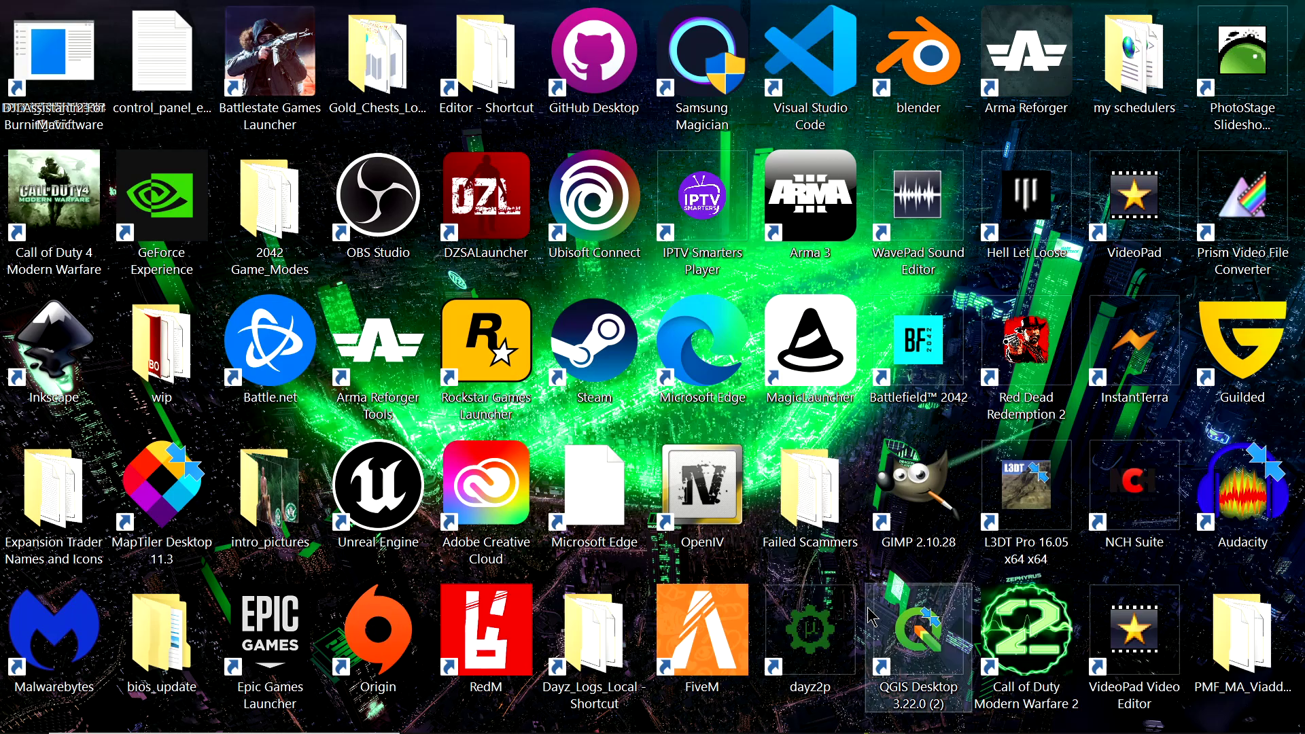
pyautogui.rightClick(834, 711)
pyautogui.moveTo(876, 465)
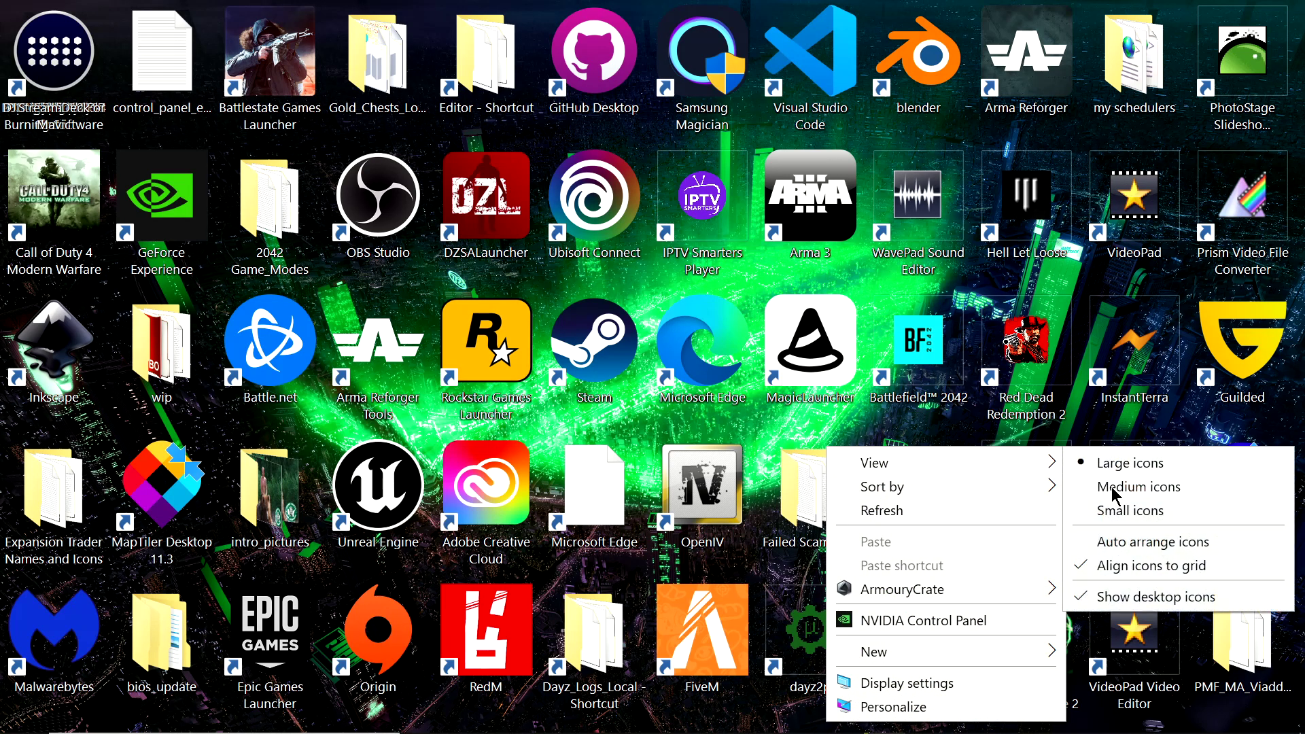
pyautogui.click(1115, 496)
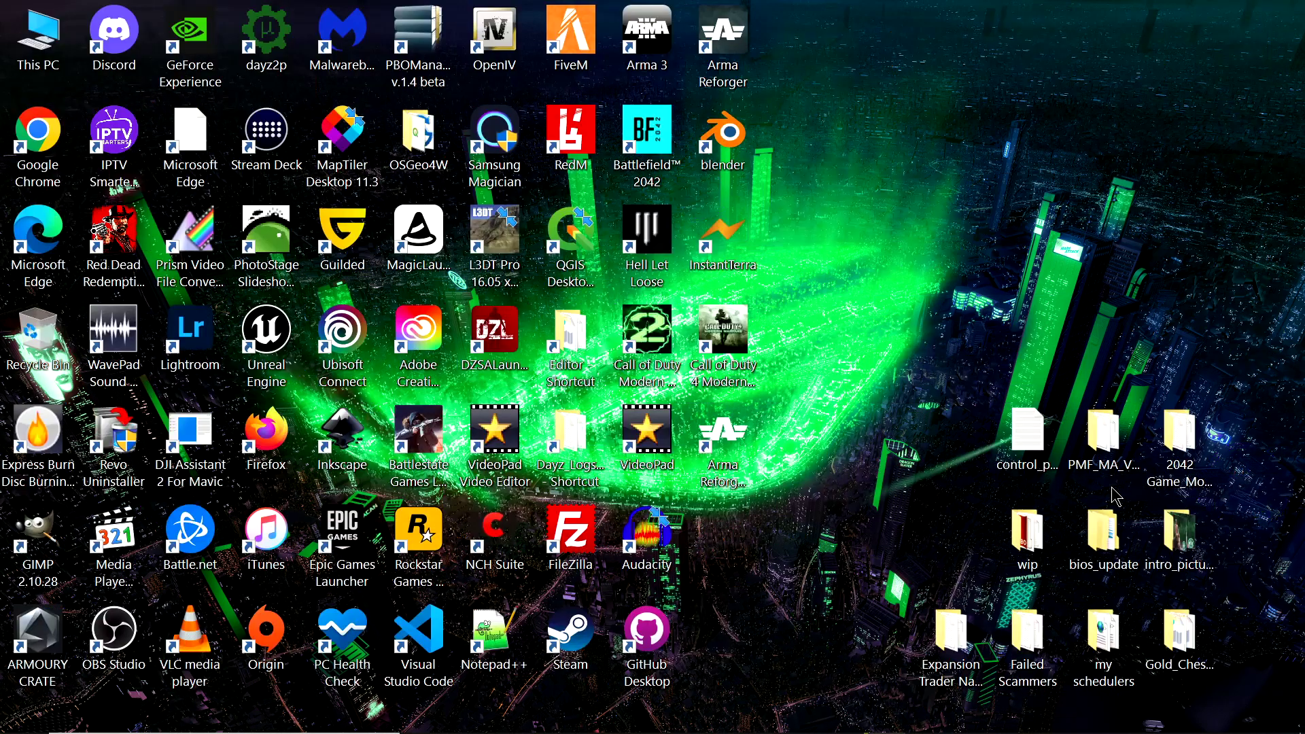
# Step: Browse in File Explorer to the local DayZ folder at I:\SteamLibrary\steamapps\common\DayZ
pyautogui.doubleClick(51, 51)
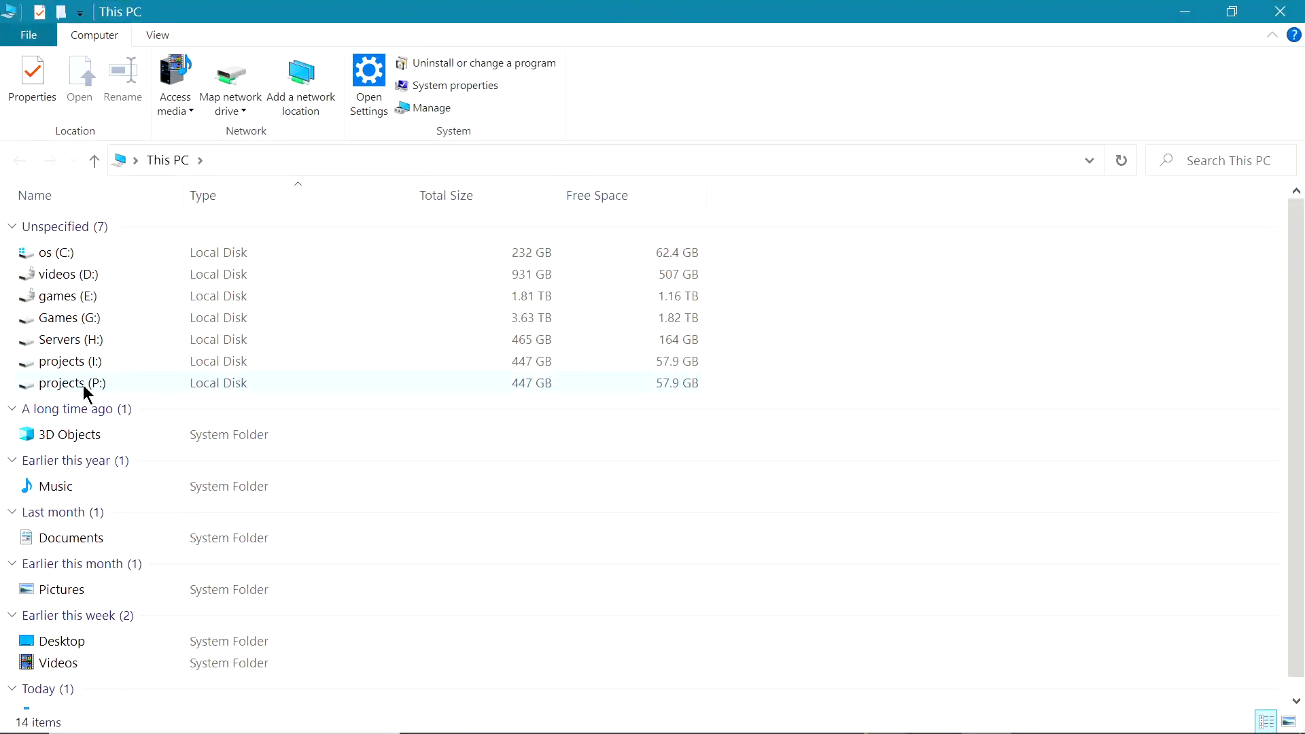
pyautogui.doubleClick(71, 362)
pyautogui.scroll(-12, 97, 583)
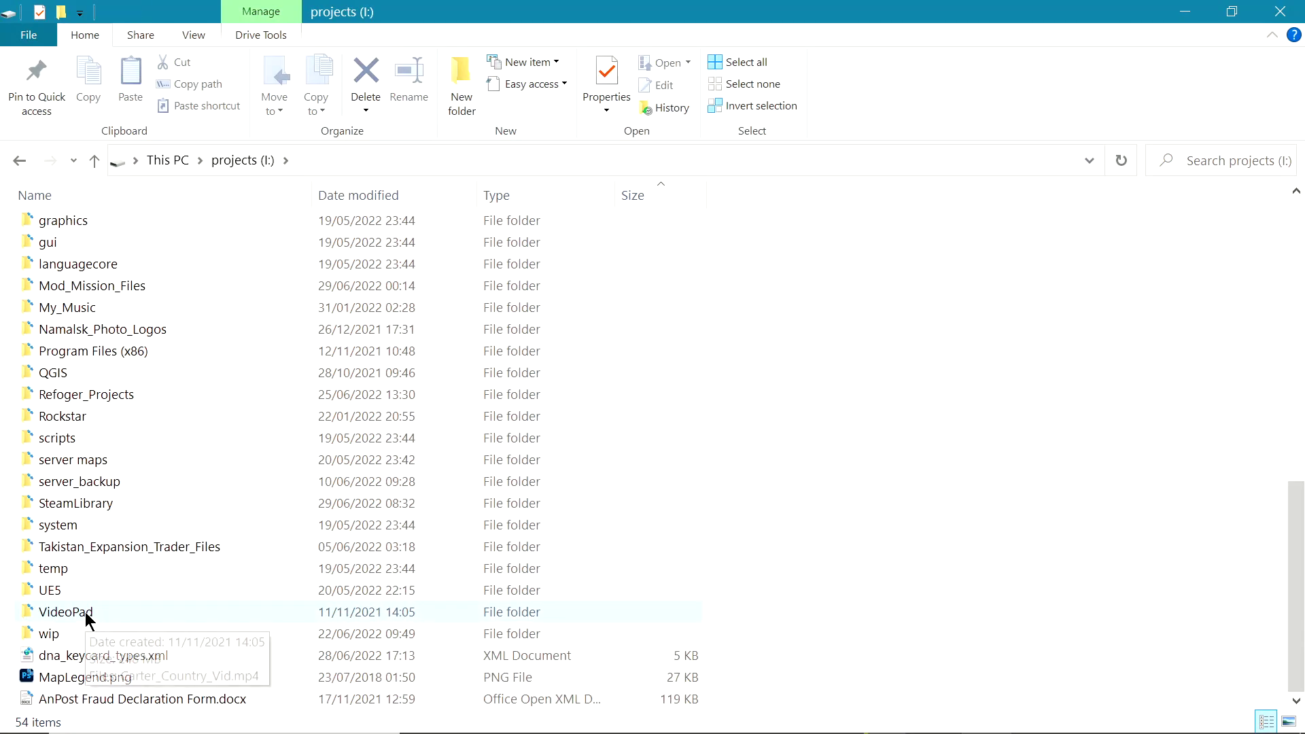
pyautogui.click(66, 503)
pyautogui.doubleClick(67, 507)
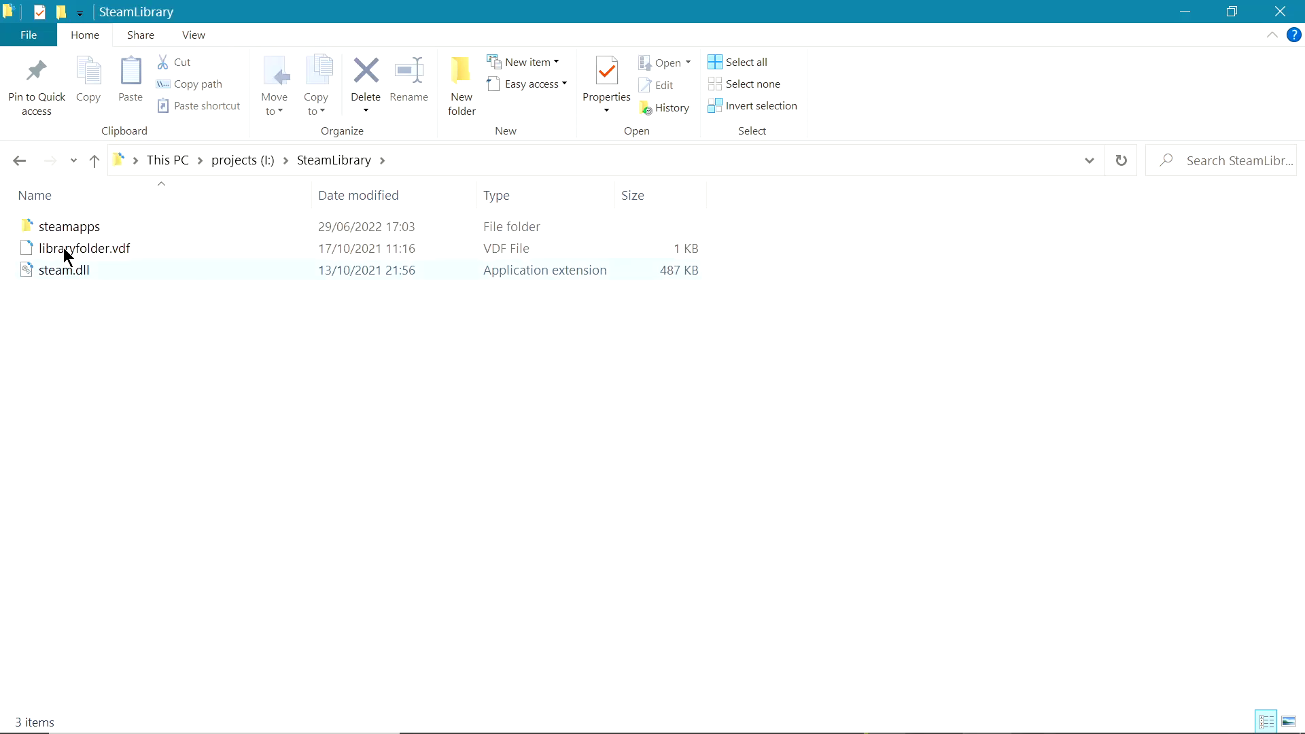
pyautogui.doubleClick(66, 228)
pyautogui.doubleClick(66, 228)
pyautogui.doubleClick(49, 340)
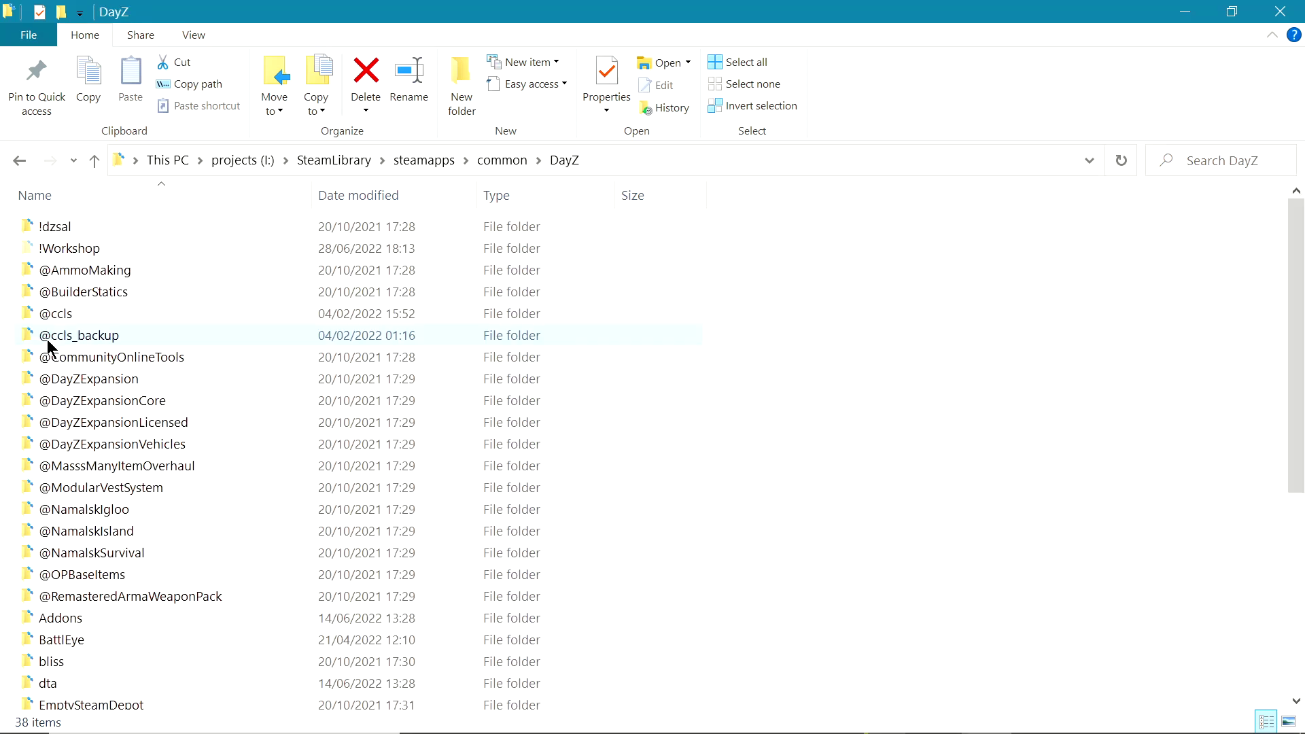
pyautogui.doubleClick(66, 249)
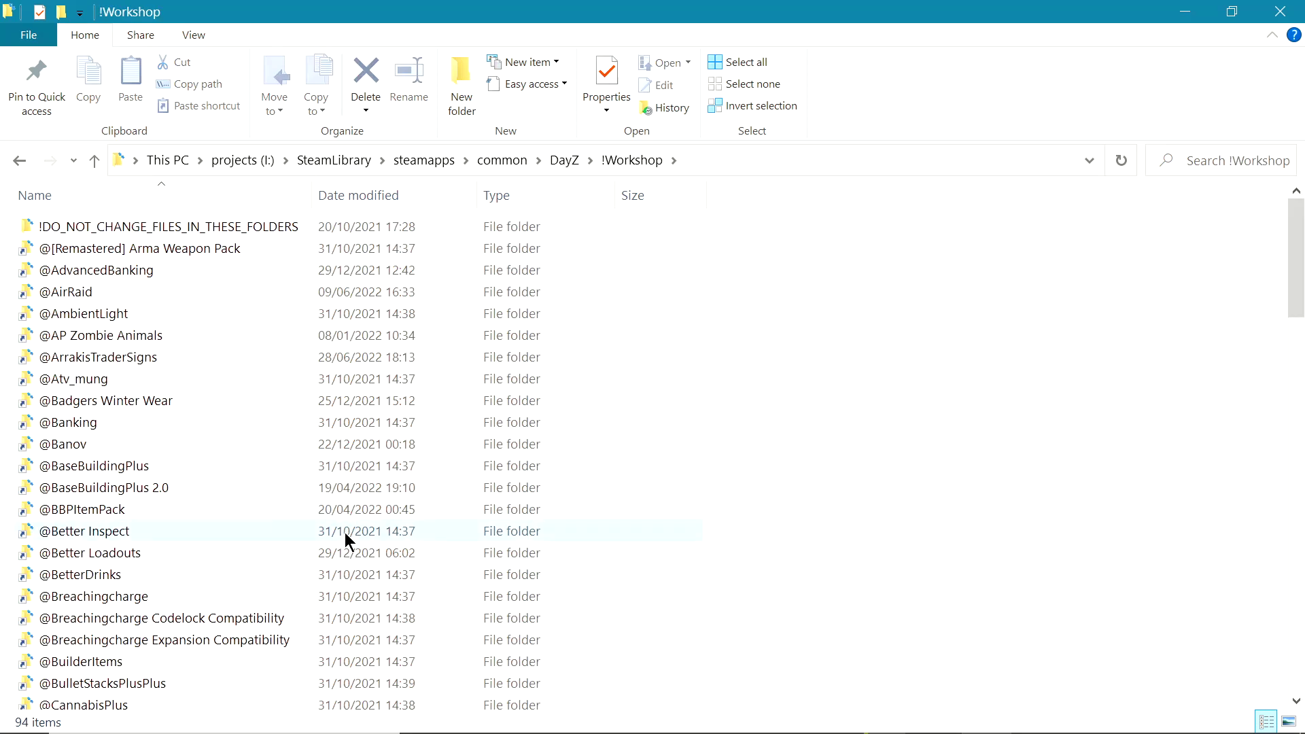
pyautogui.scroll(-11, 226, 449)
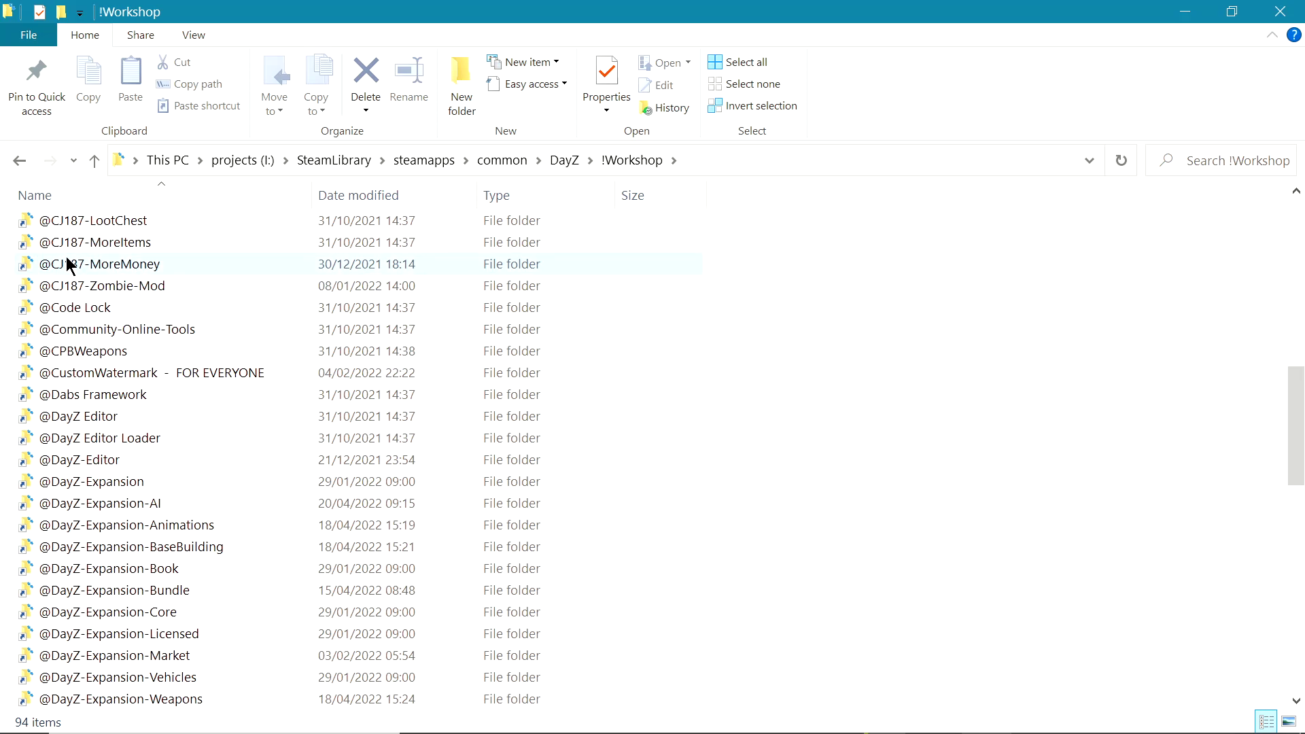
pyautogui.doubleClick(70, 226)
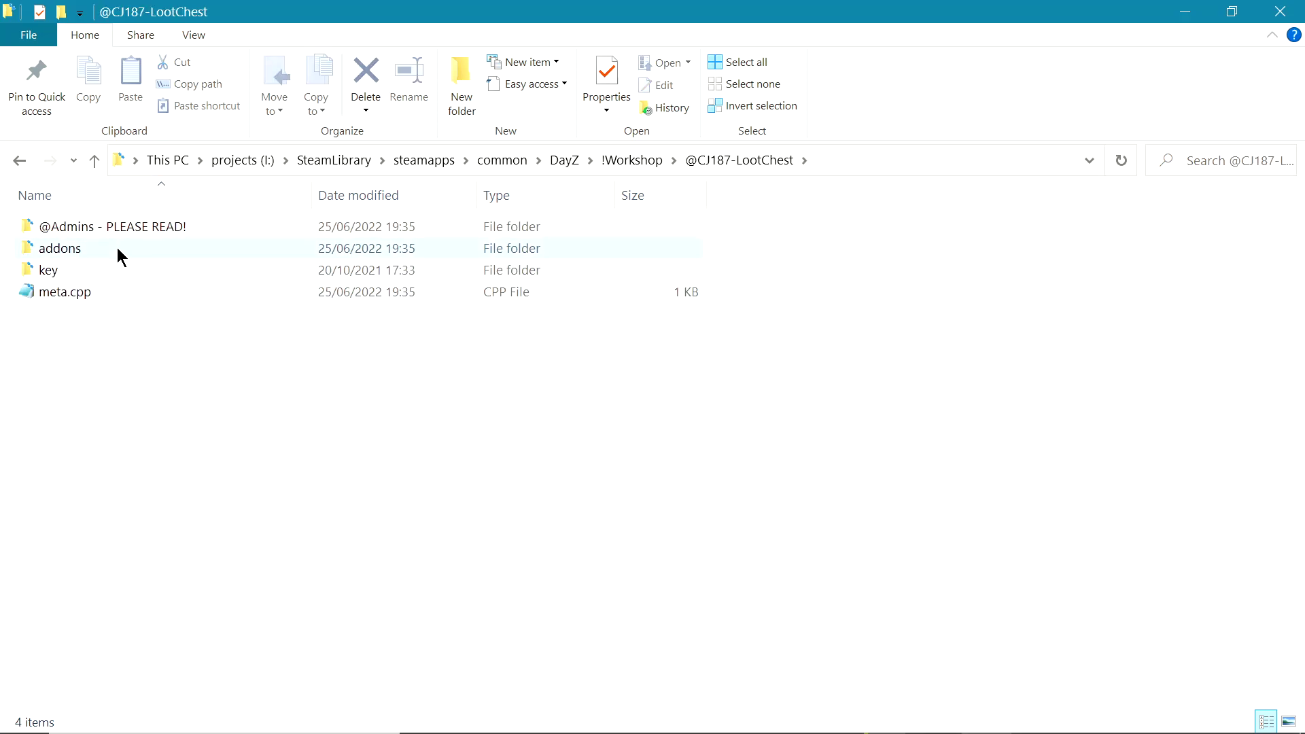
pyautogui.doubleClick(70, 229)
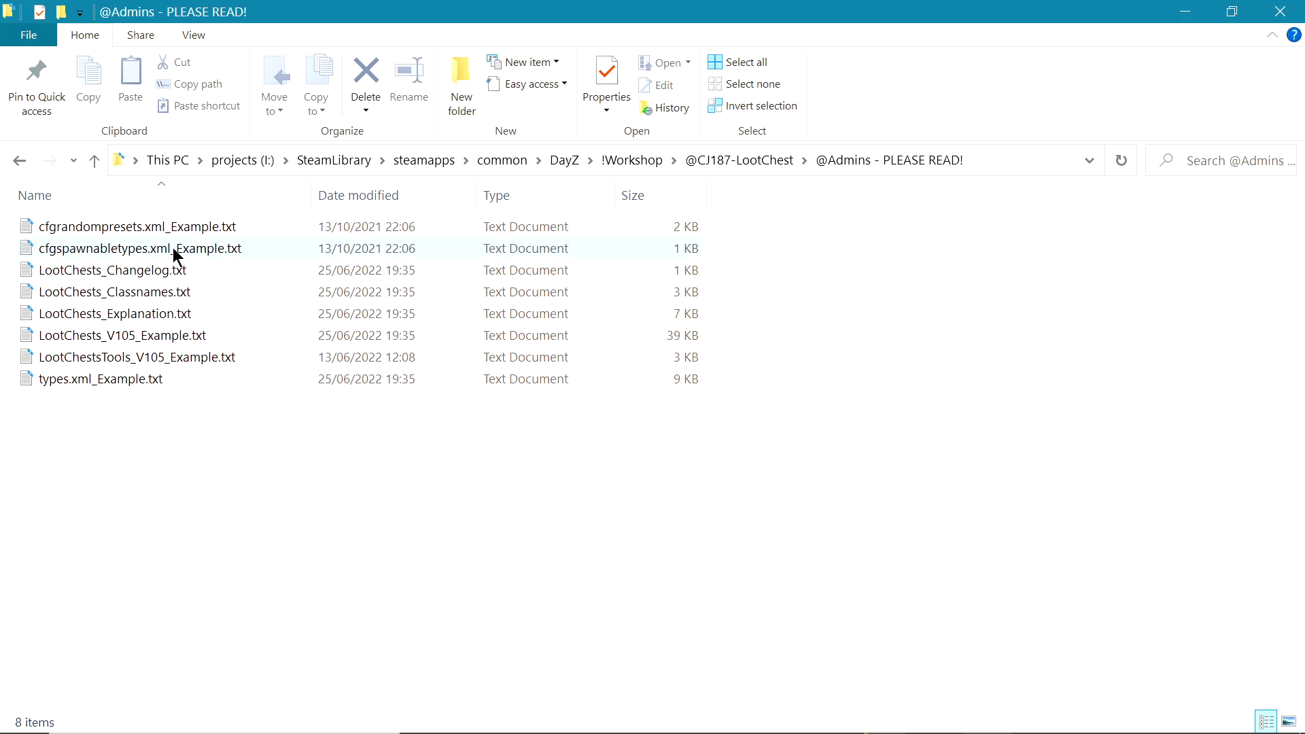
# Step: Open cfgrandompresets.xml_Example.txt in Notepad++
pyautogui.click(78, 229)
pyautogui.rightClick(78, 232)
pyautogui.click(138, 360)
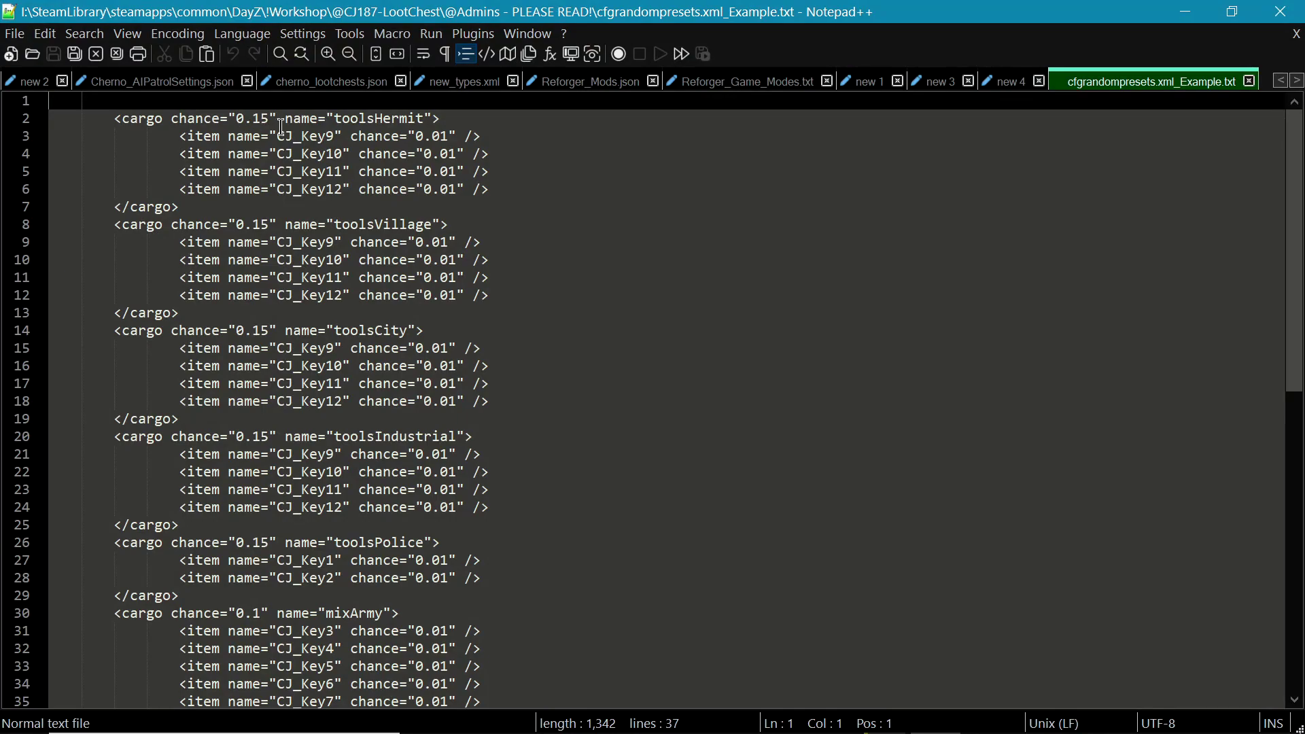
# Step: Switch to the game panel in Firefox and open the mpmissions/Expansion.ChernarusPlus folder in the server's File Manager
pyautogui.moveTo(858, 733)
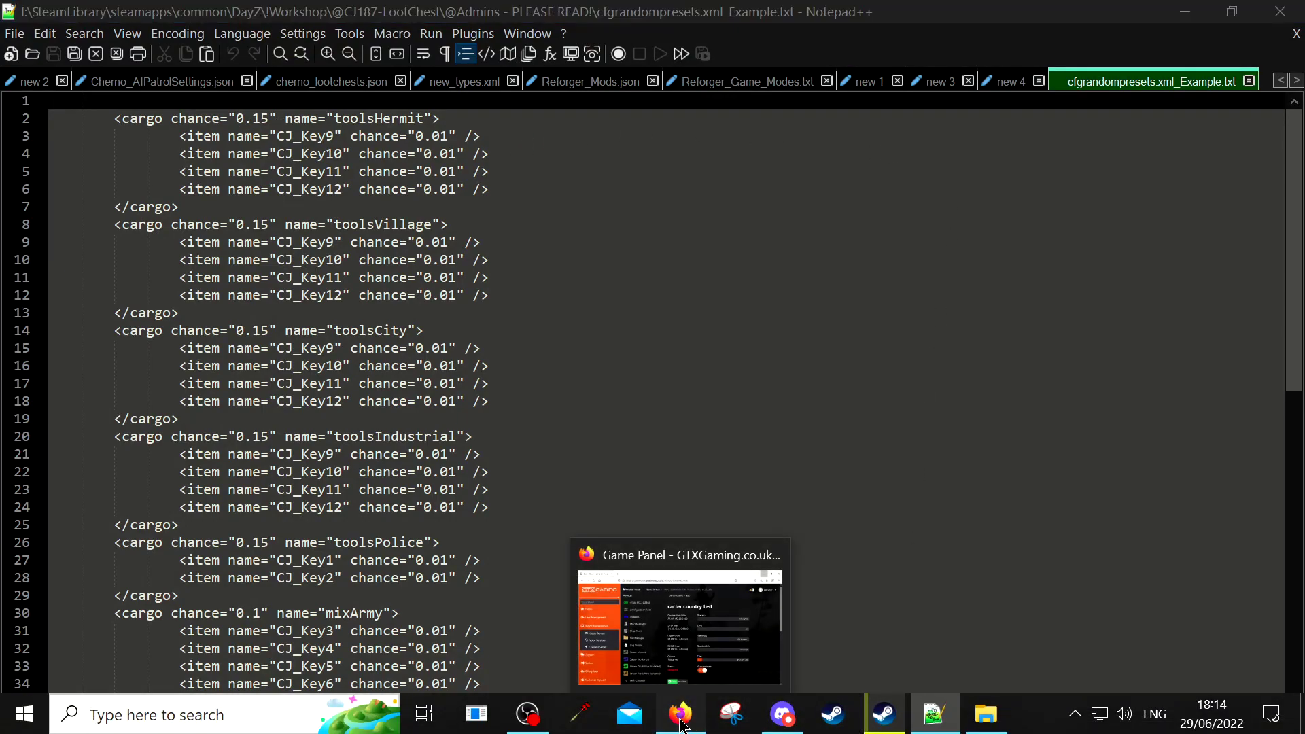
pyautogui.click(680, 720)
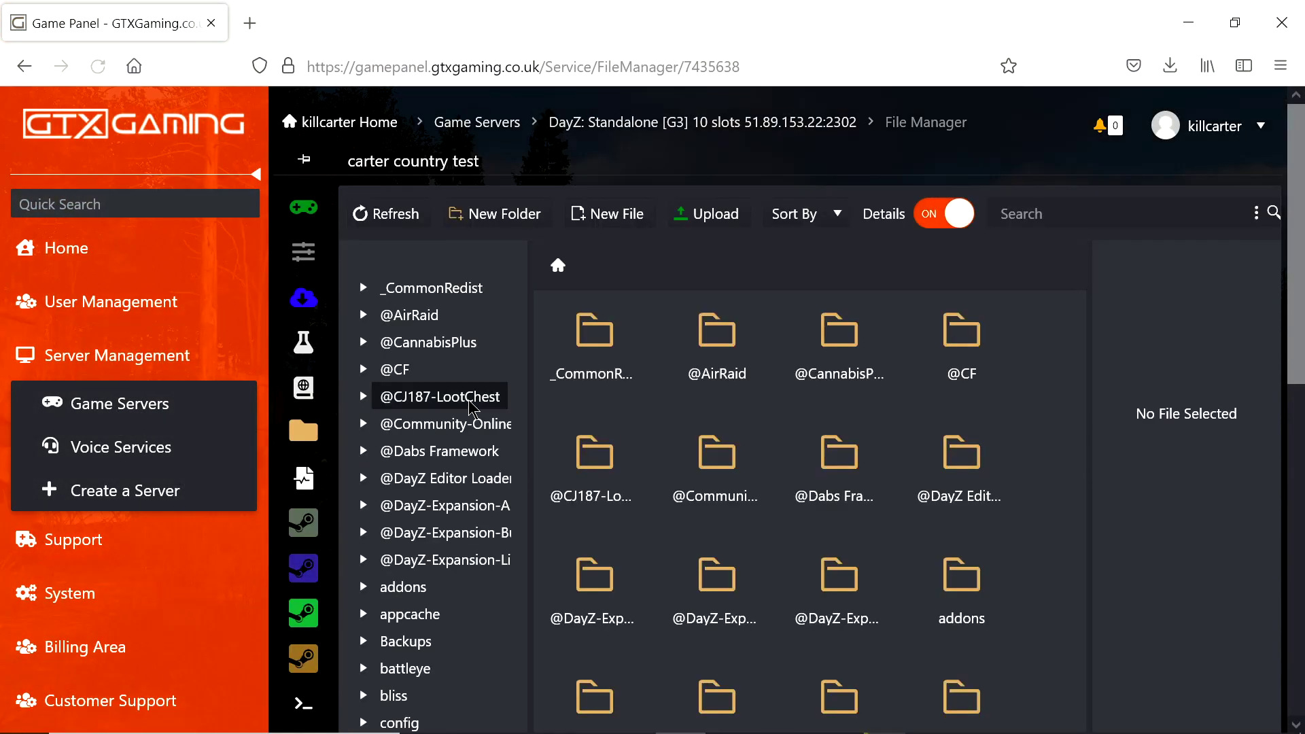
pyautogui.scroll(-7, 454, 462)
pyautogui.scroll(-2, 454, 463)
pyautogui.click(428, 223)
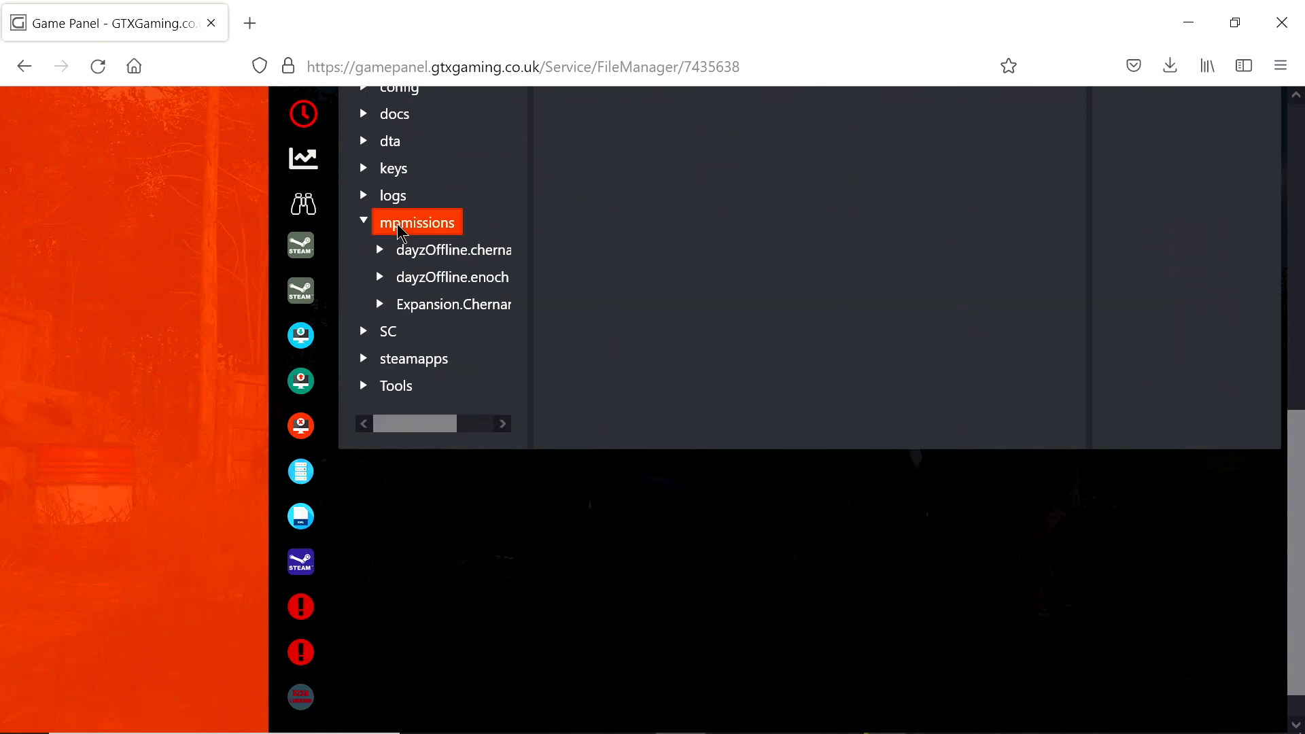
pyautogui.click(438, 310)
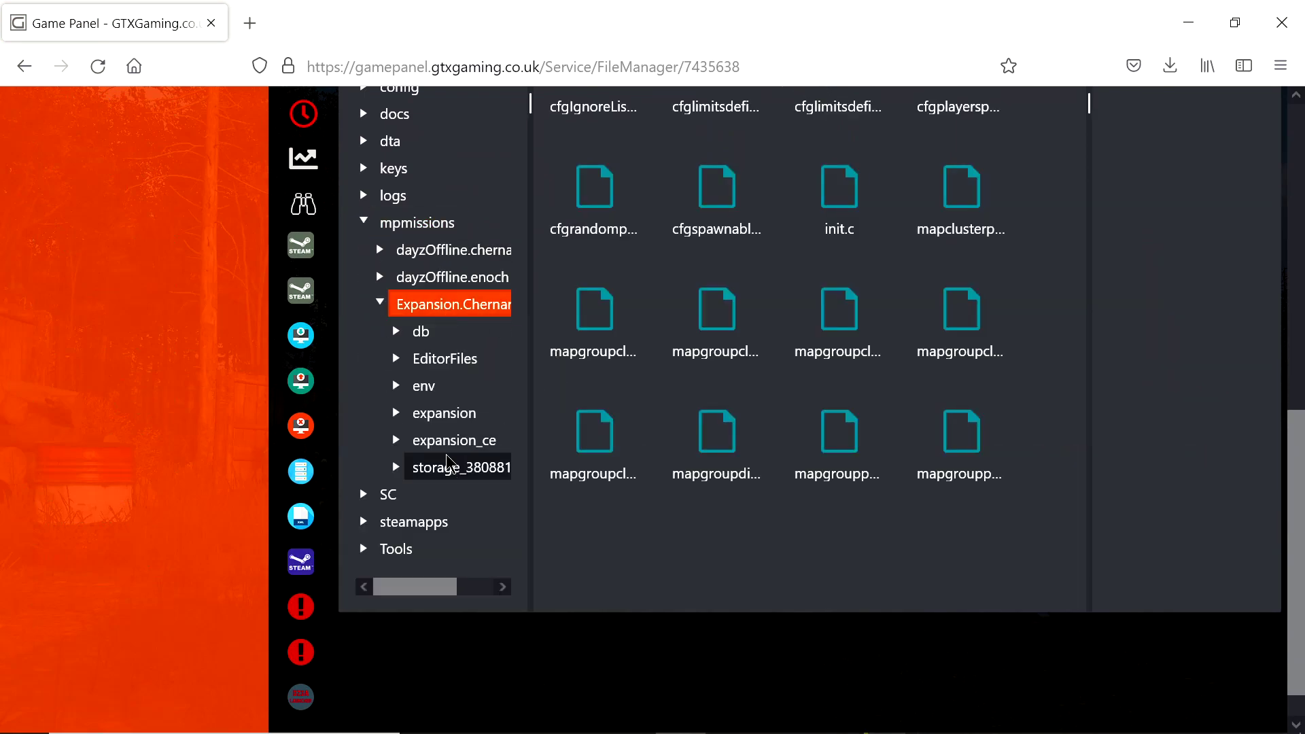
# Step: Open the mission folder's cfgrandompresets.xml in the server's file editor
pyautogui.scroll(7, 765, 431)
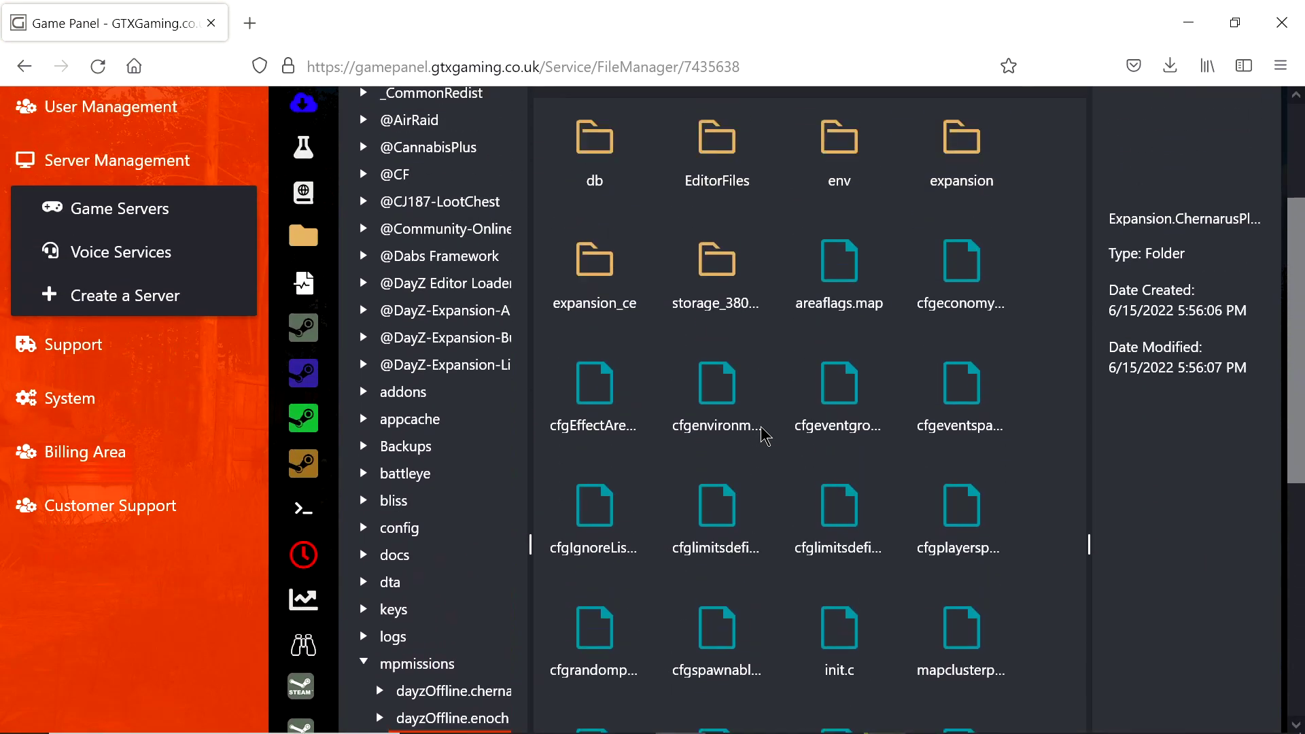
pyautogui.scroll(-5, 847, 386)
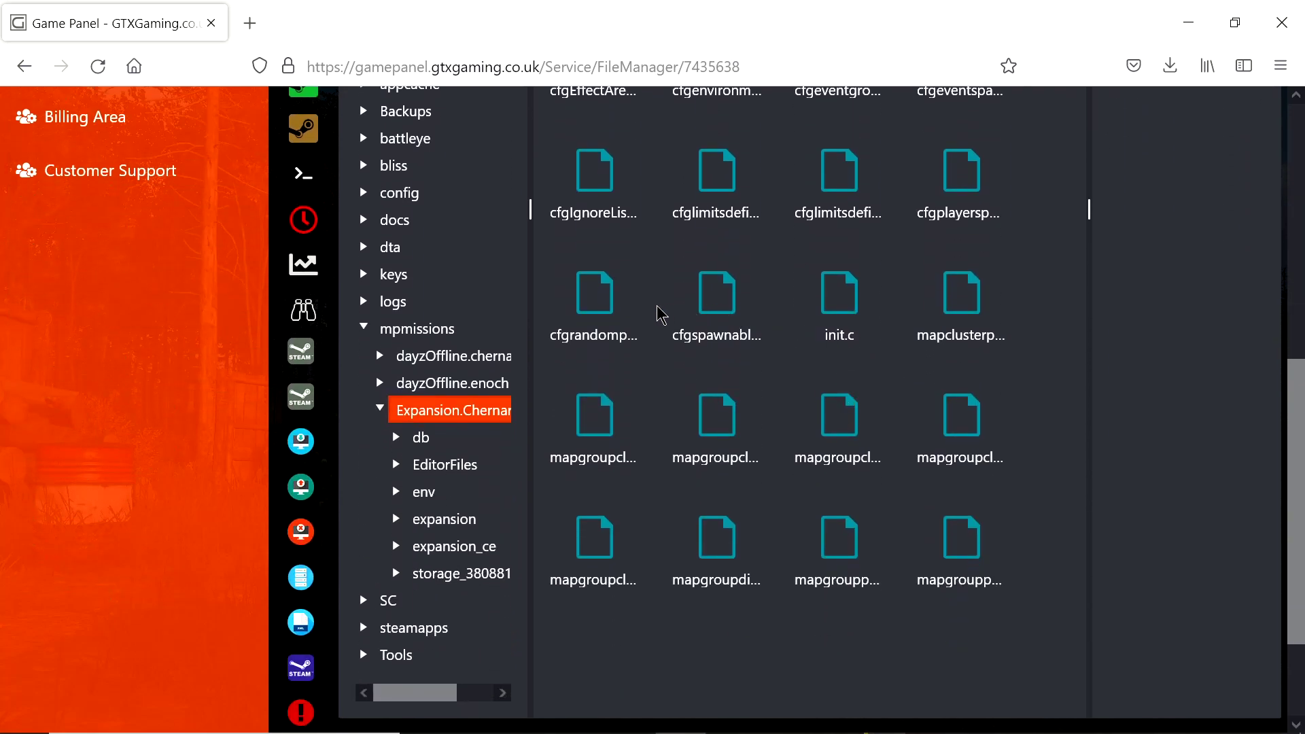
pyautogui.doubleClick(590, 299)
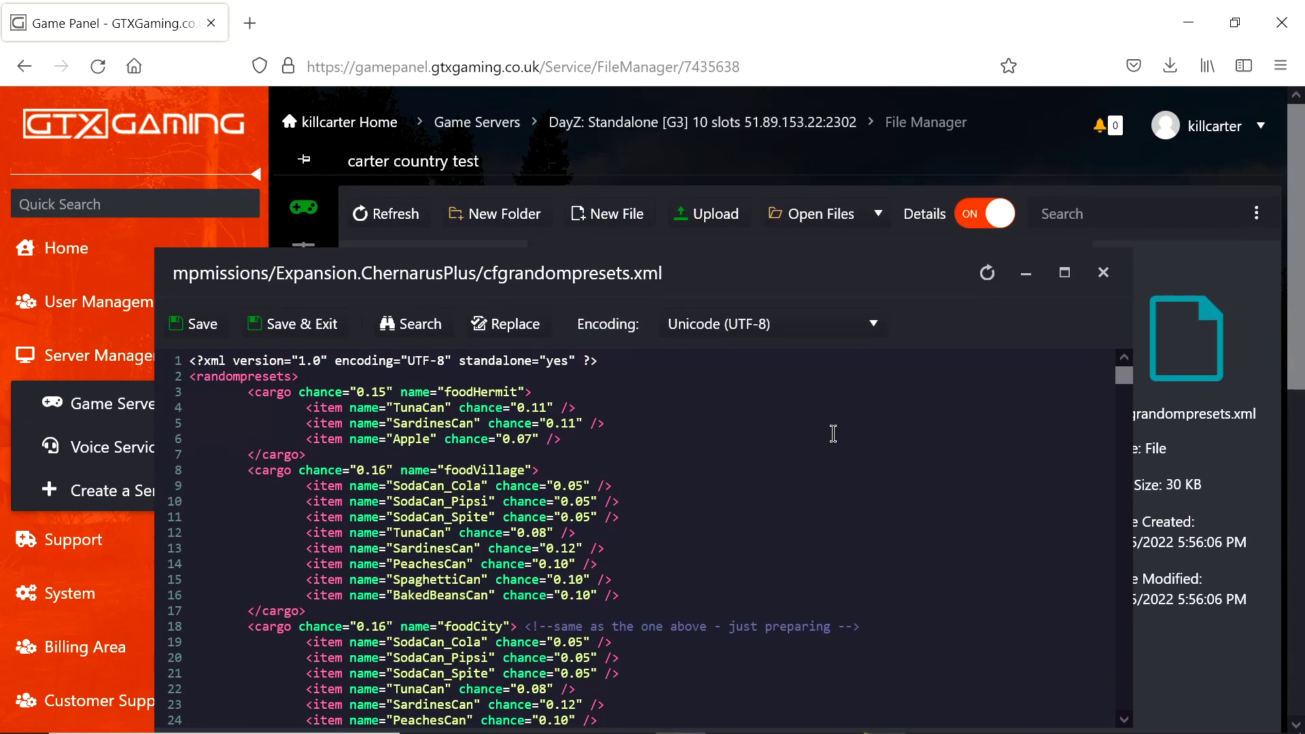
# Step: Copy the entire contents of the server's cfgrandompresets.xml and close the file editor
pyautogui.click(1065, 268)
pyautogui.click(502, 264)
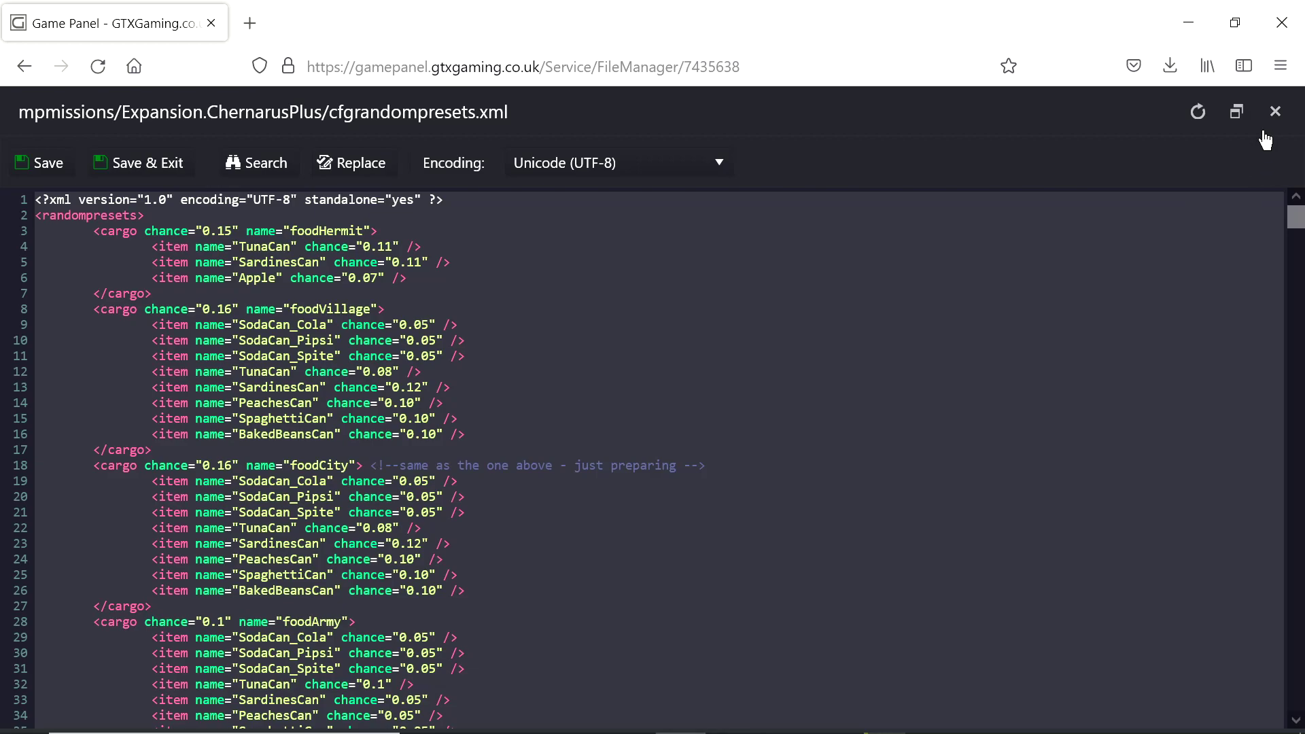
pyautogui.click(1275, 114)
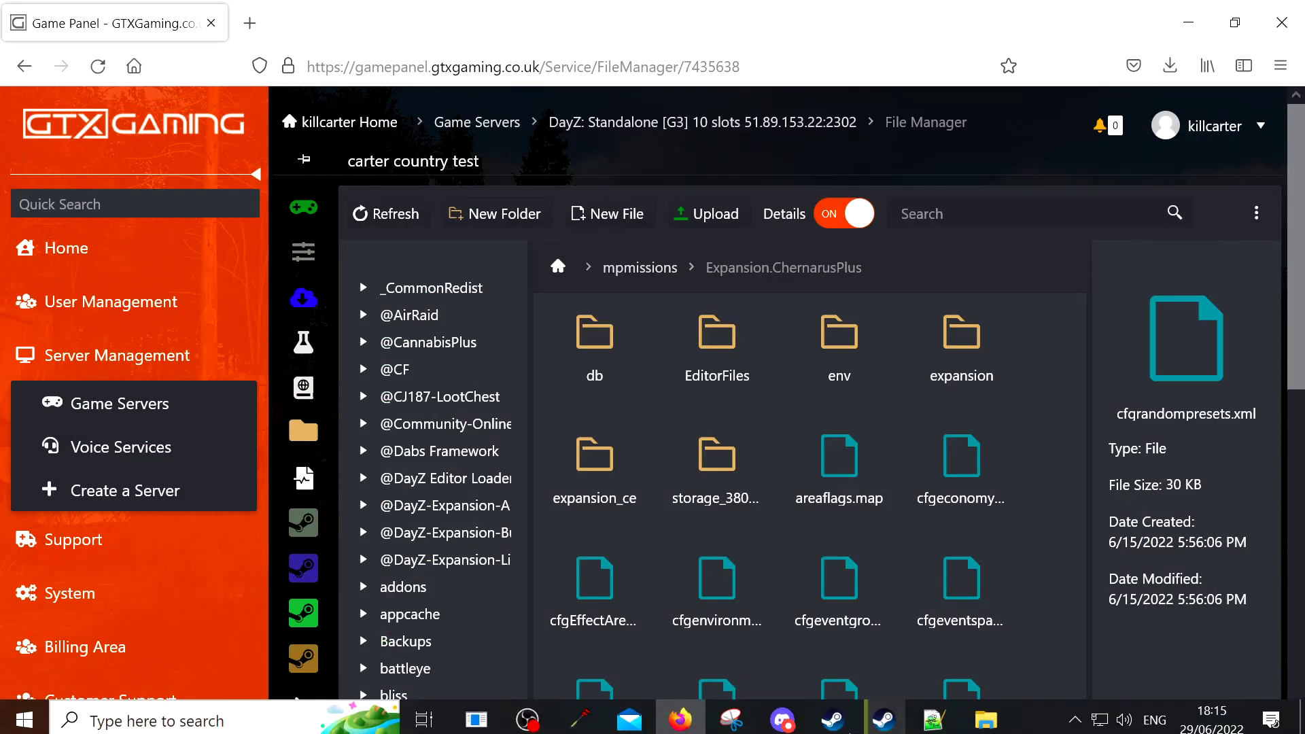
# Step: Switch to Notepad++, create a new document named test.xml and paste the copied presets into it
pyautogui.click(935, 714)
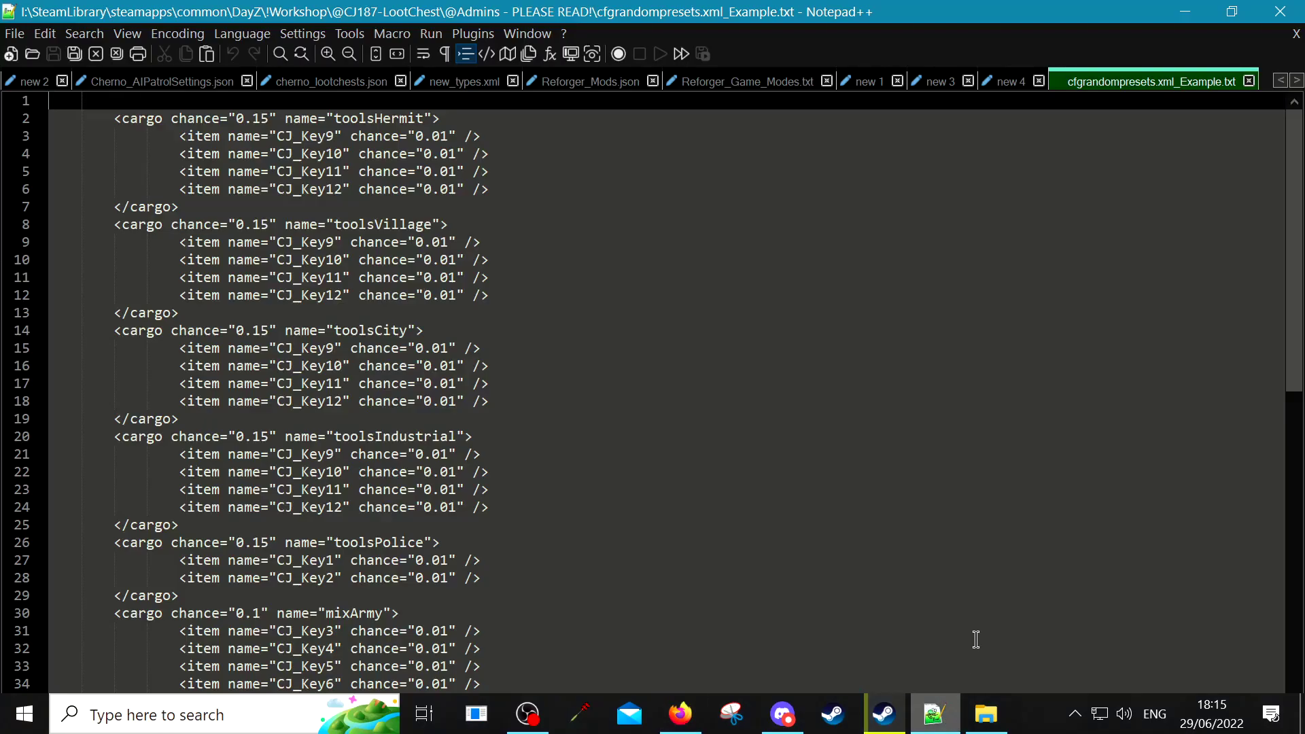
pyautogui.click(11, 54)
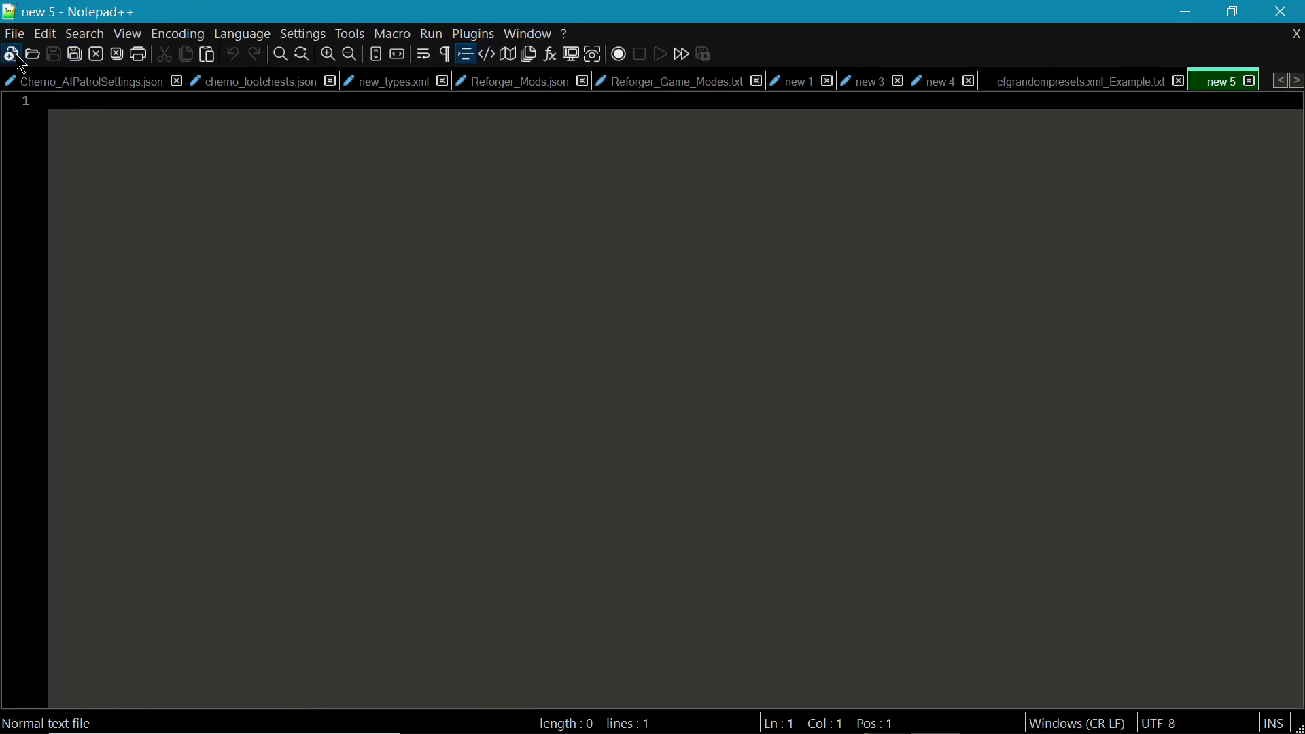
pyautogui.rightClick(1227, 85)
pyautogui.click(1065, 241)
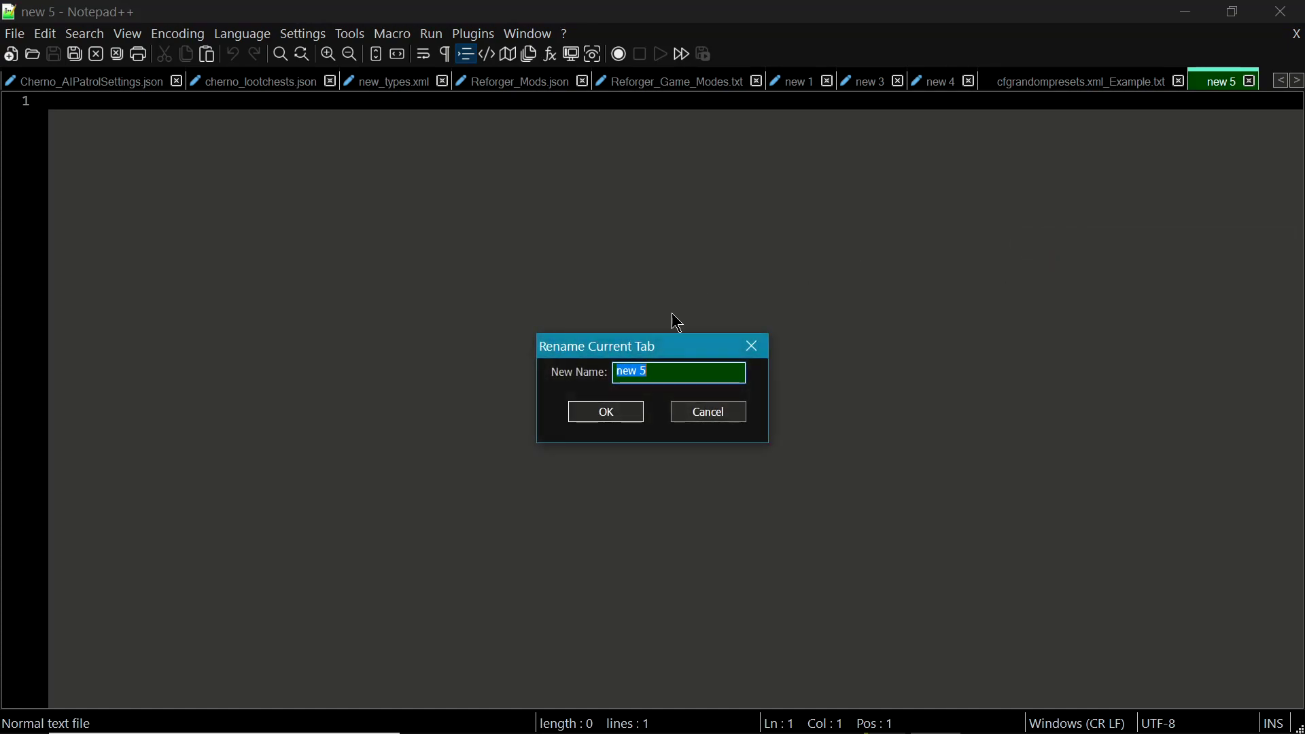
pyautogui.write('test.xml')
pyautogui.click(612, 416)
pyautogui.rightClick(185, 130)
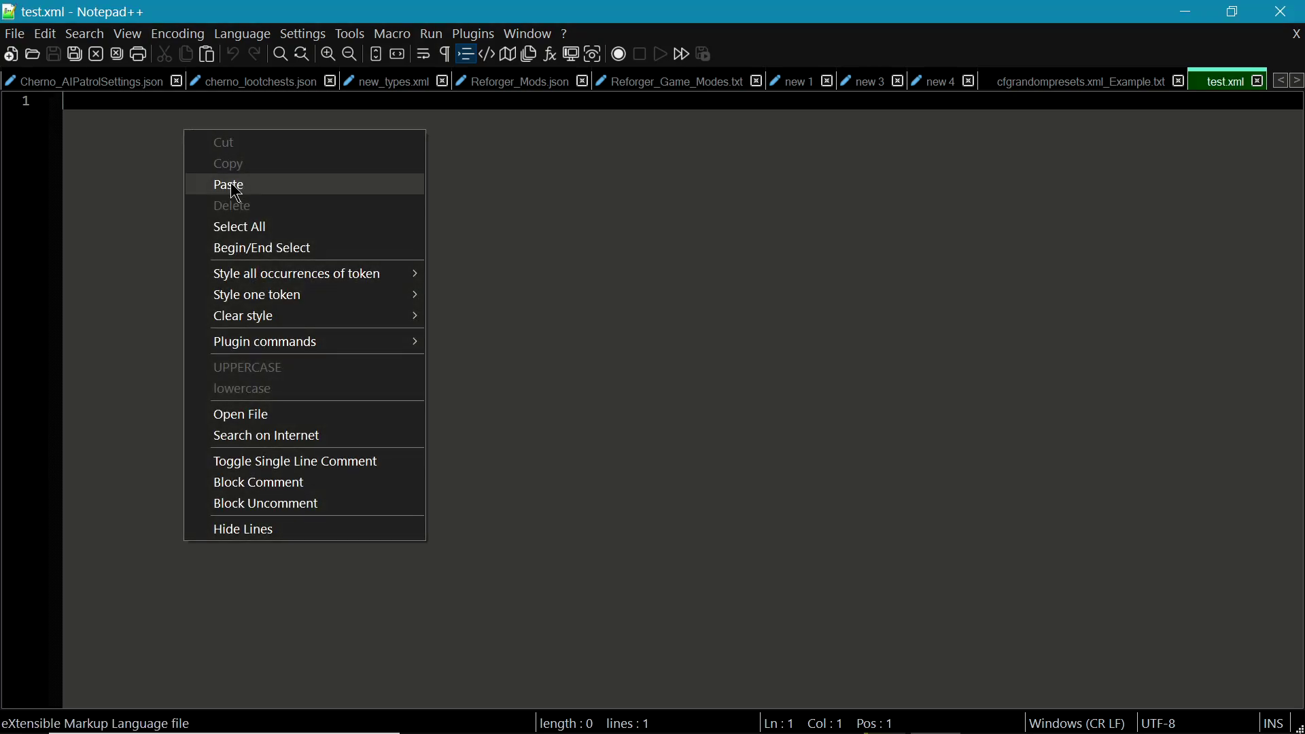
pyautogui.click(234, 188)
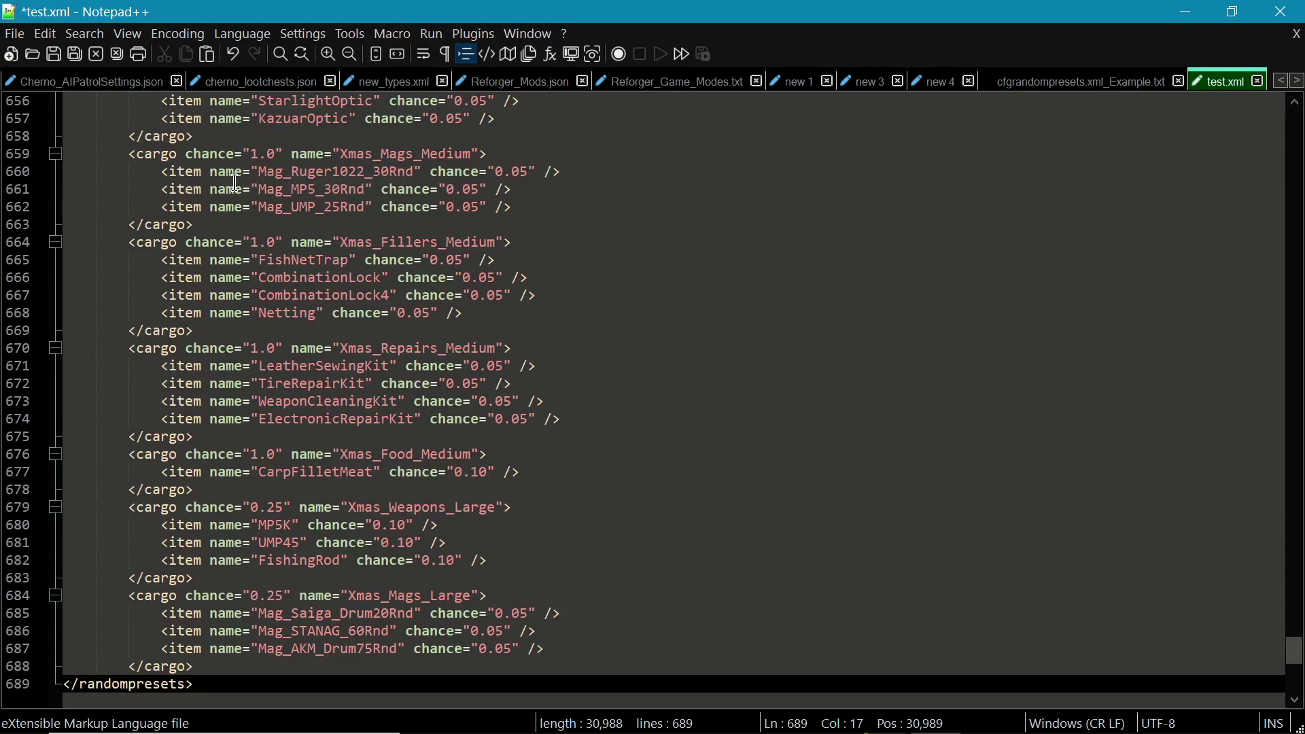
# Step: Copy the preset name toolsHermit from cfgrandompresets.xml_Example.txt
pyautogui.click(1055, 83)
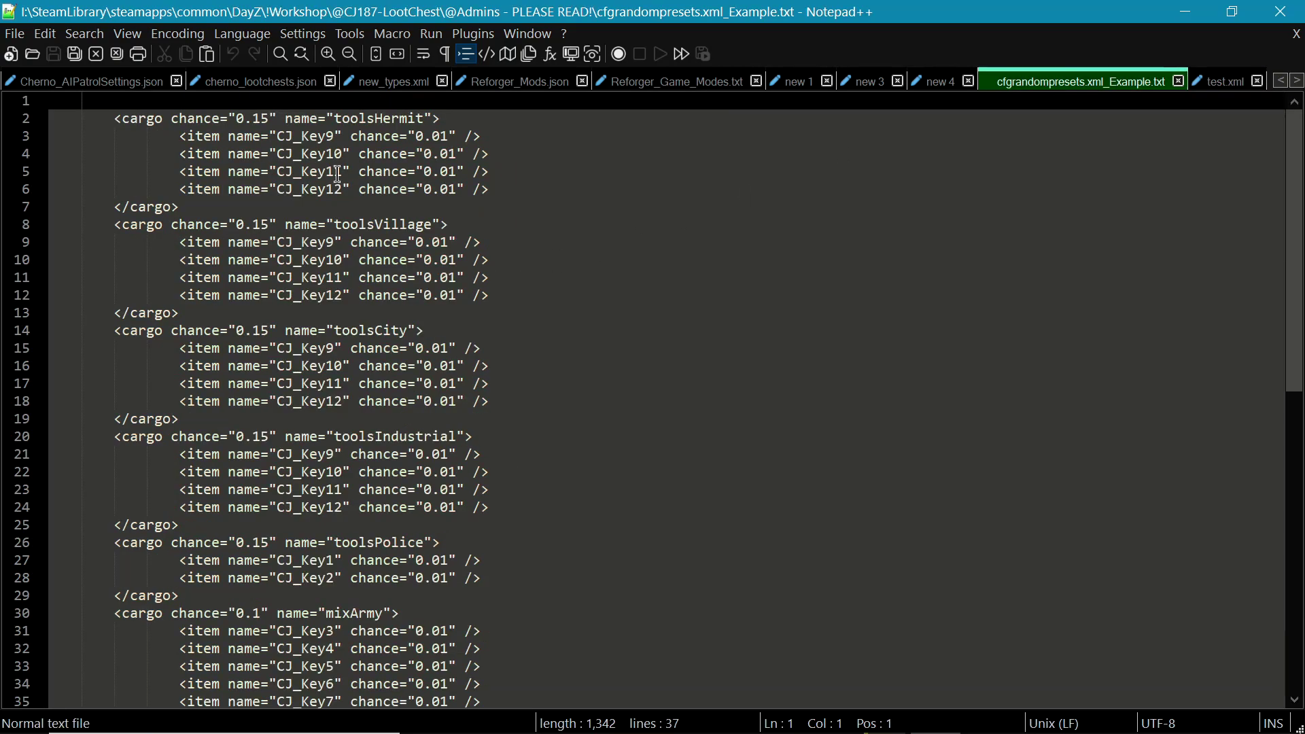
pyautogui.moveTo(336, 120); pyautogui.dragTo(426, 120)
pyautogui.rightClick(401, 131)
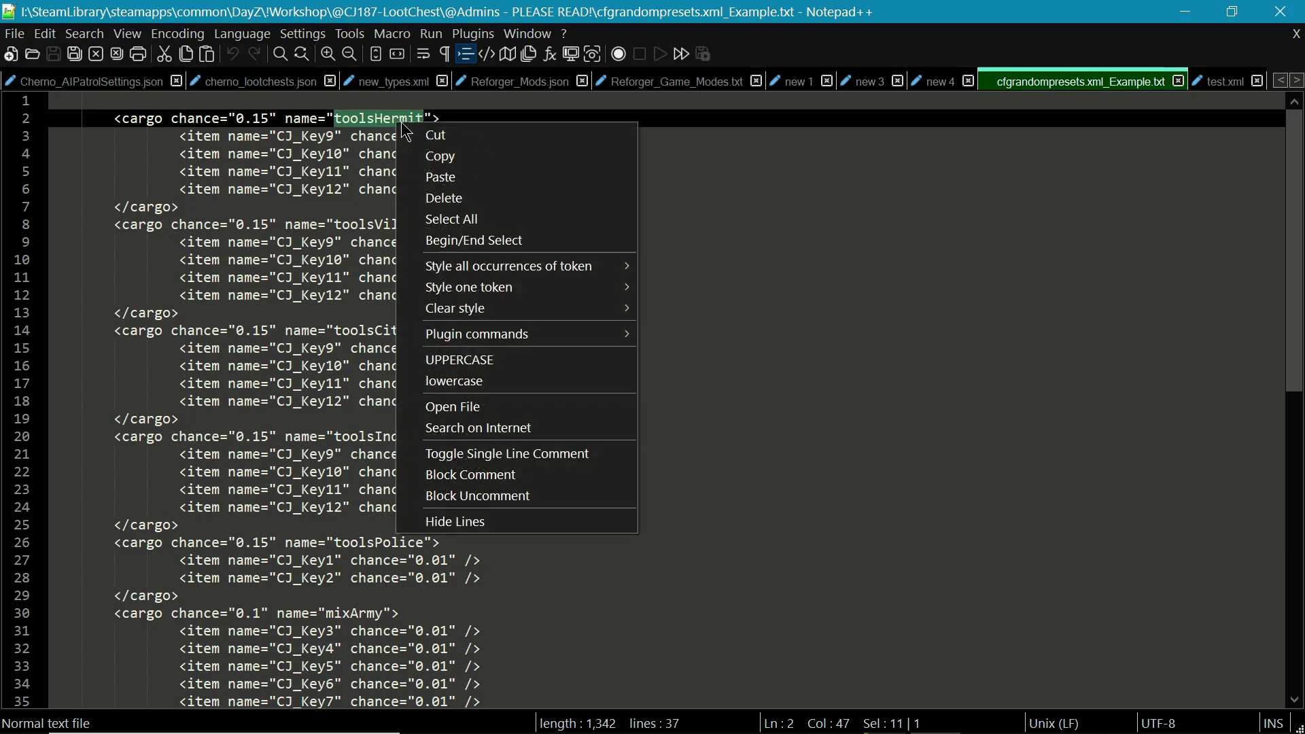
pyautogui.click(437, 158)
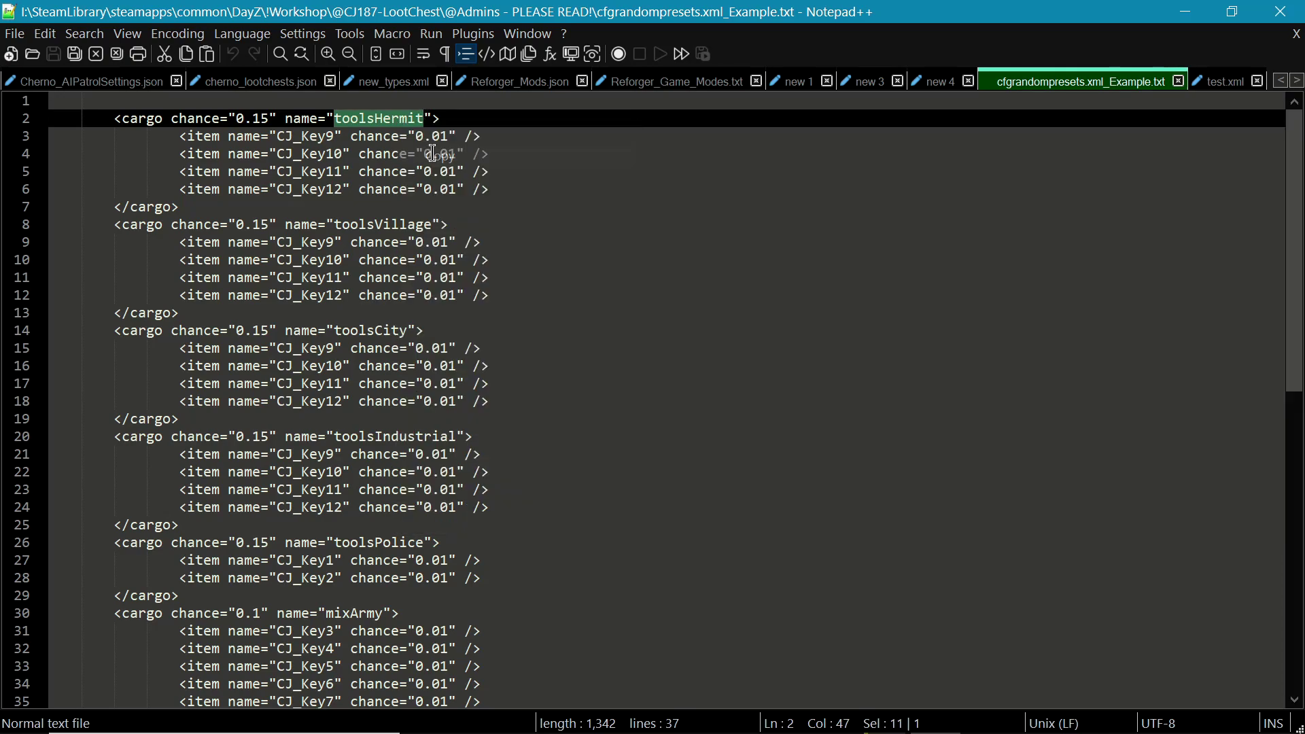
# Step: Search test.xml from its beginning for the copied preset name toolsHermit
pyautogui.click(1222, 85)
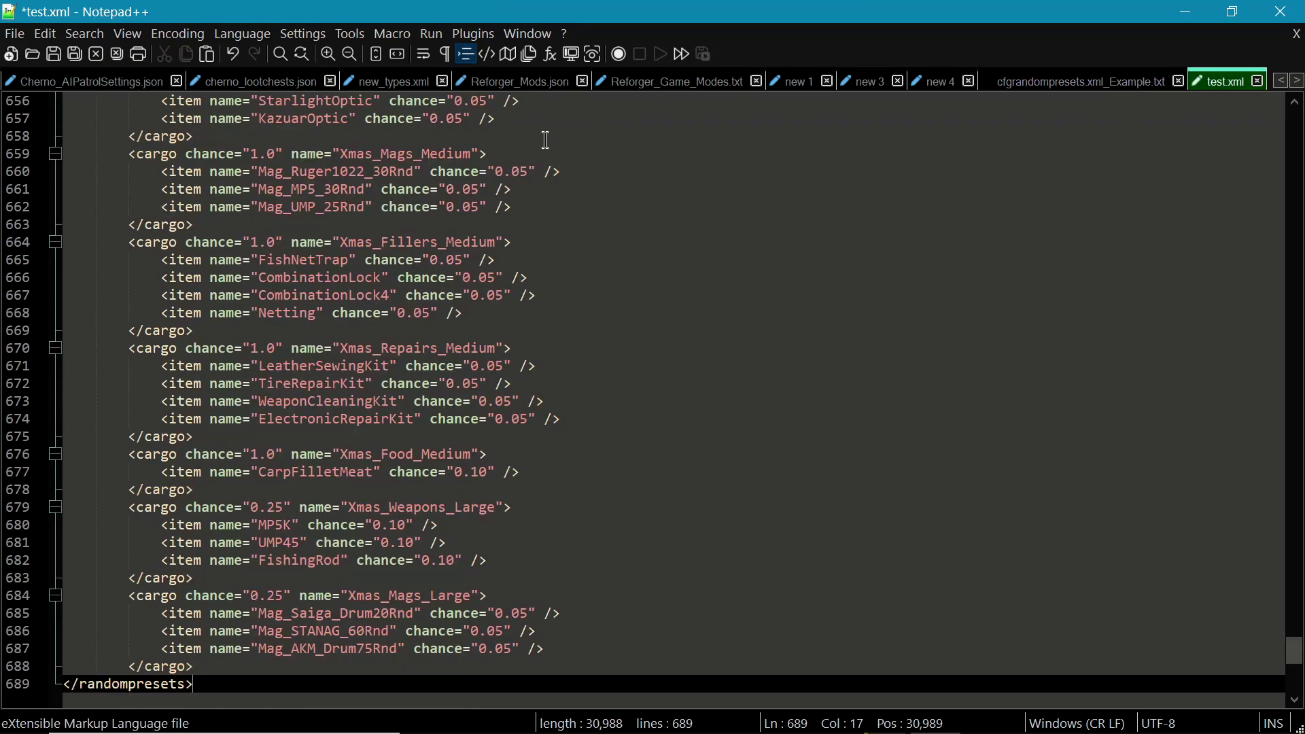
pyautogui.scroll(15, 731, 239)
pyautogui.scroll(5, 1295, 599)
pyautogui.moveTo(1299, 586); pyautogui.dragTo(1296, 123)
pyautogui.click(508, 114)
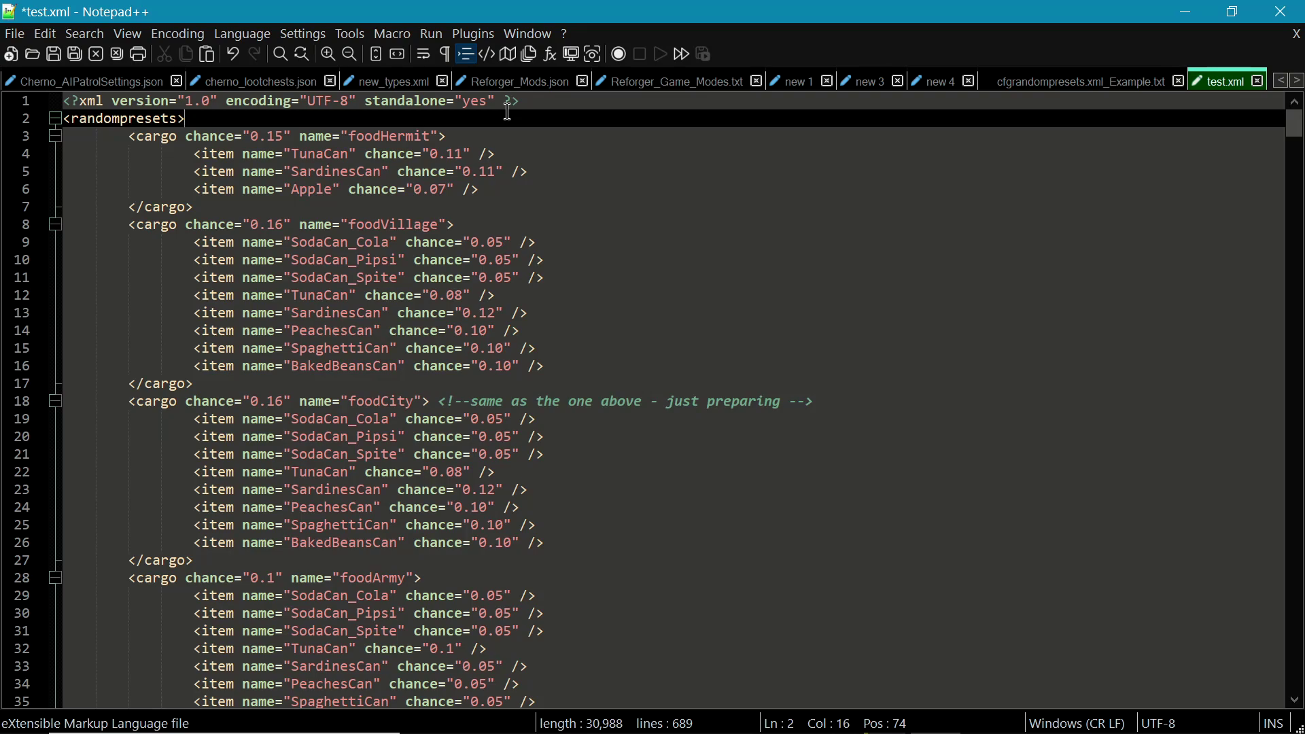
pyautogui.hotkey('ctrl', 'f')
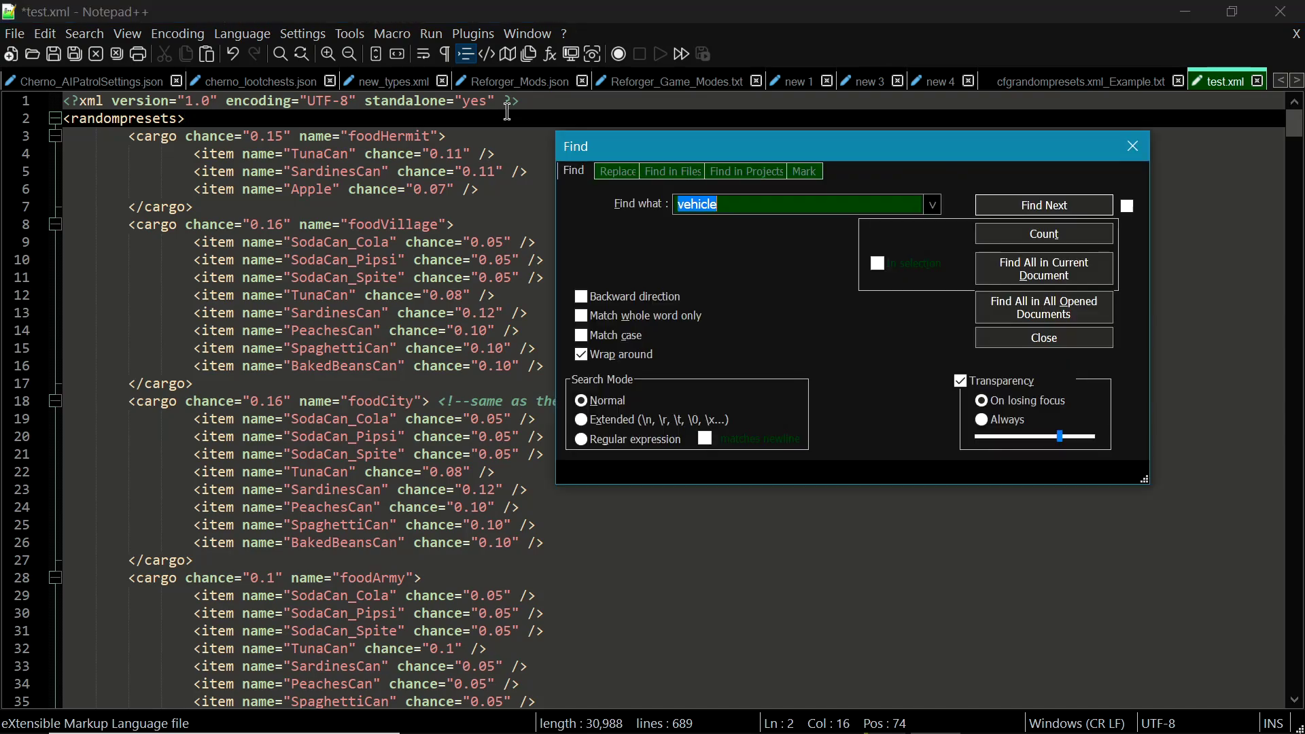
pyautogui.rightClick(710, 206)
pyautogui.click(742, 287)
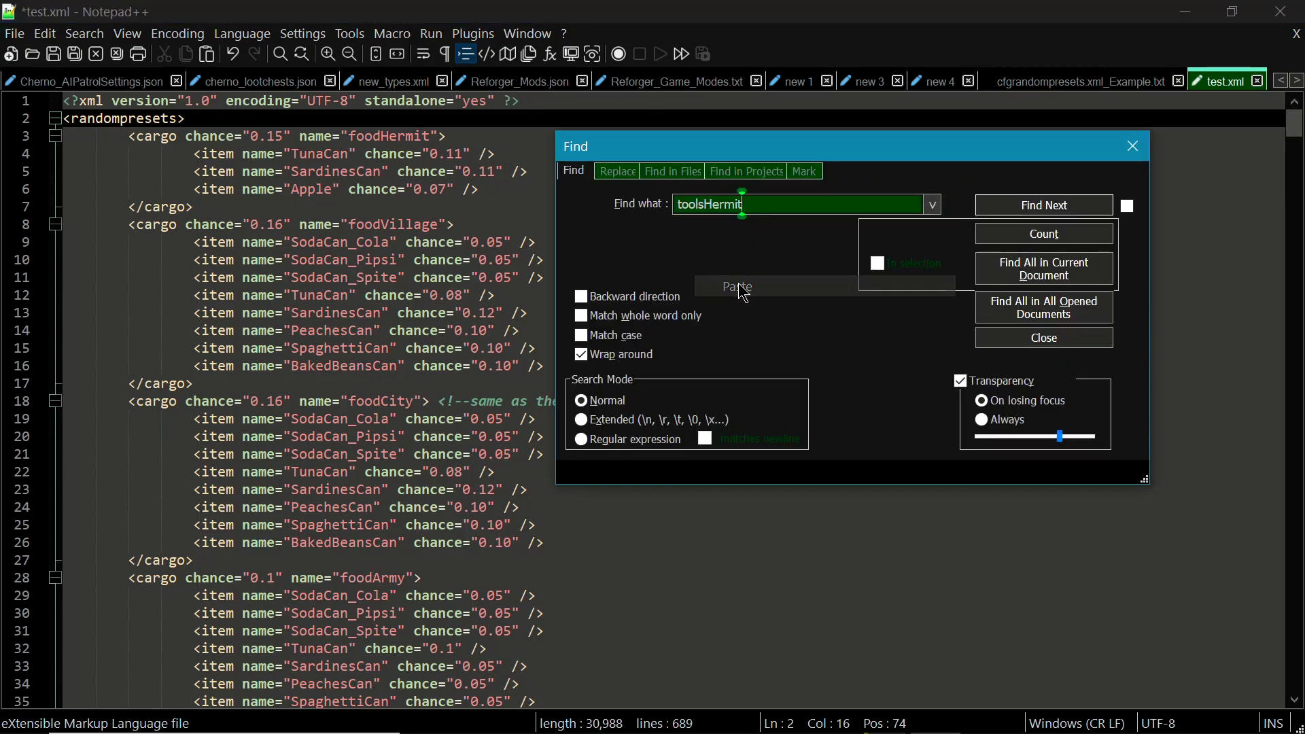
pyautogui.click(1048, 205)
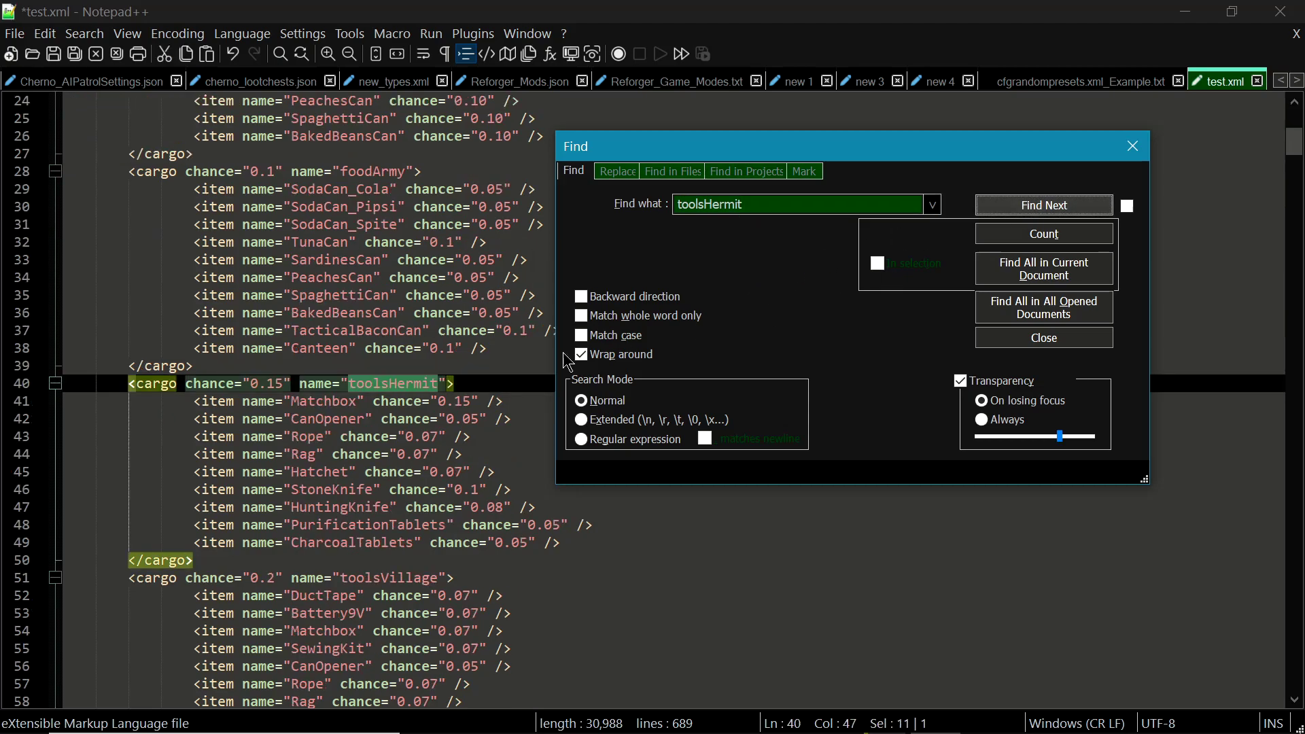
pyautogui.click(516, 386)
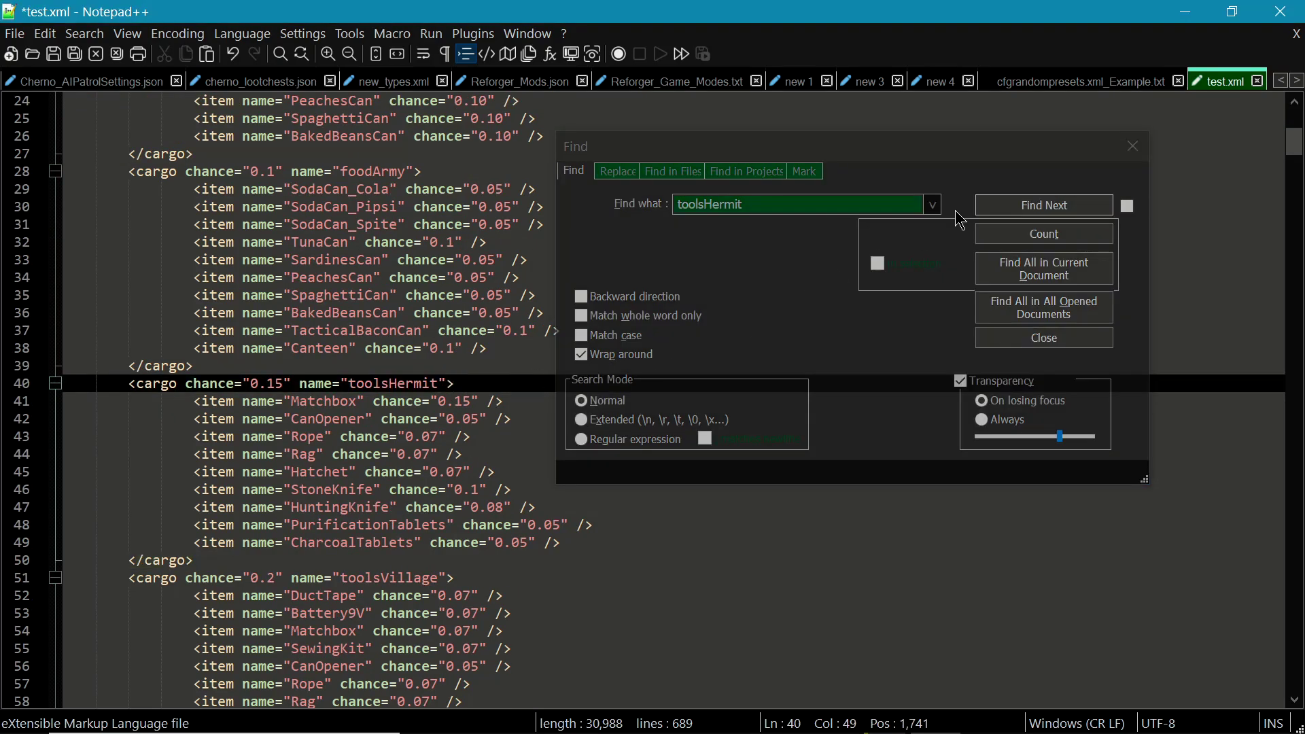
pyautogui.click(1134, 146)
# Step: Copy the complete toolsHermit cargo block with CJ_Key9 to CJ_Key12 from cfgrandompresets.xml_Example.txt
pyautogui.click(1072, 83)
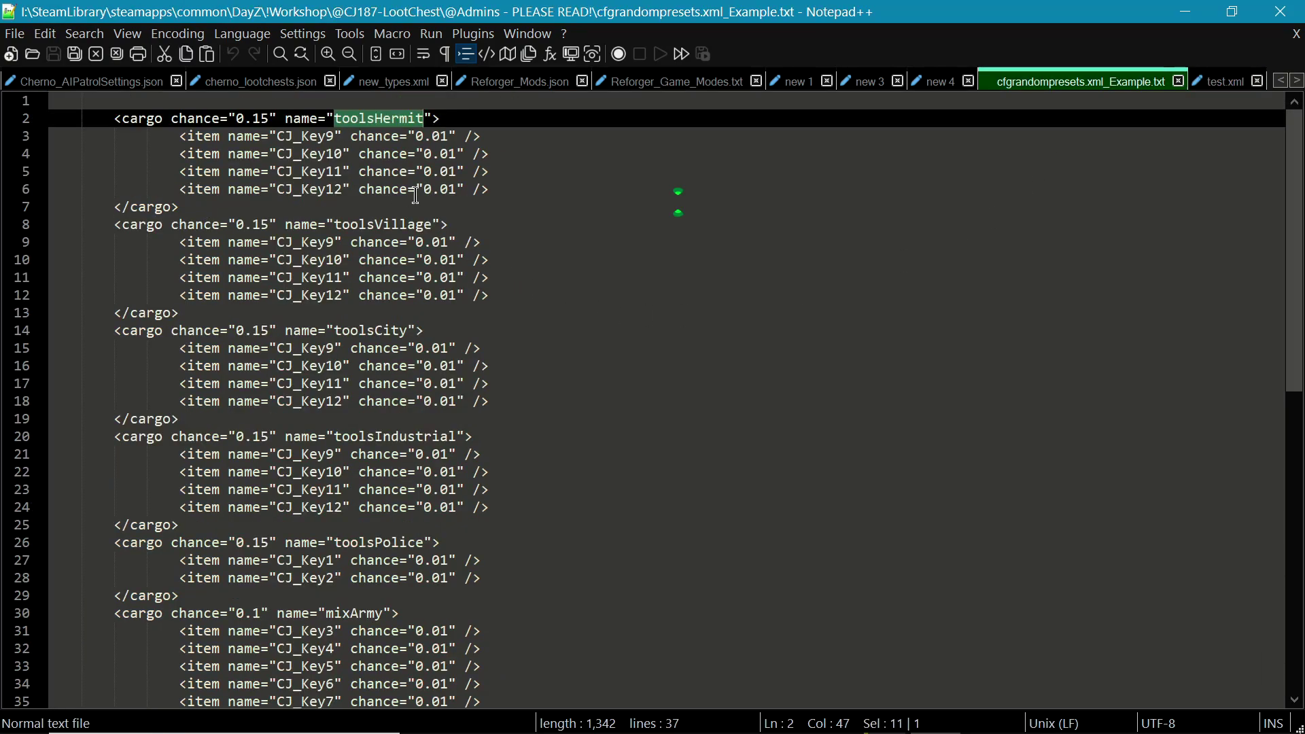
pyautogui.click(494, 193)
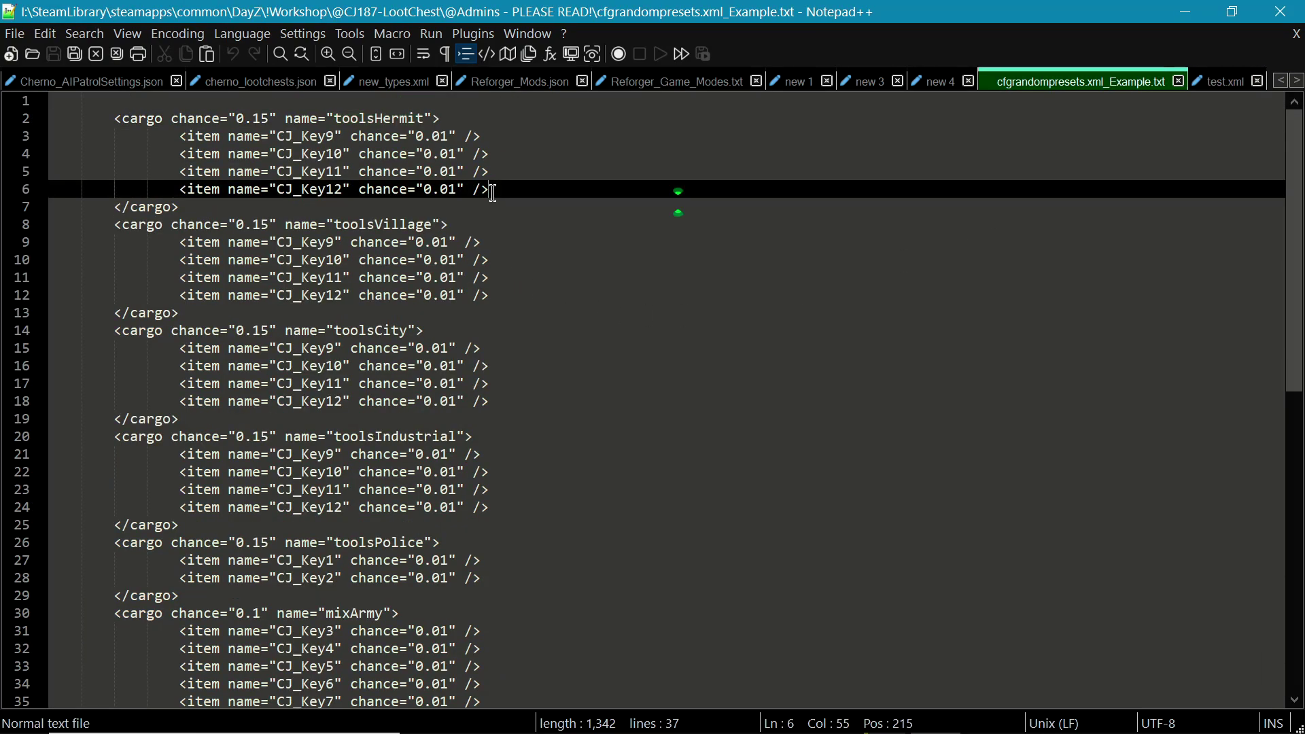
pyautogui.moveTo(190, 206); pyautogui.dragTo(3, 110)
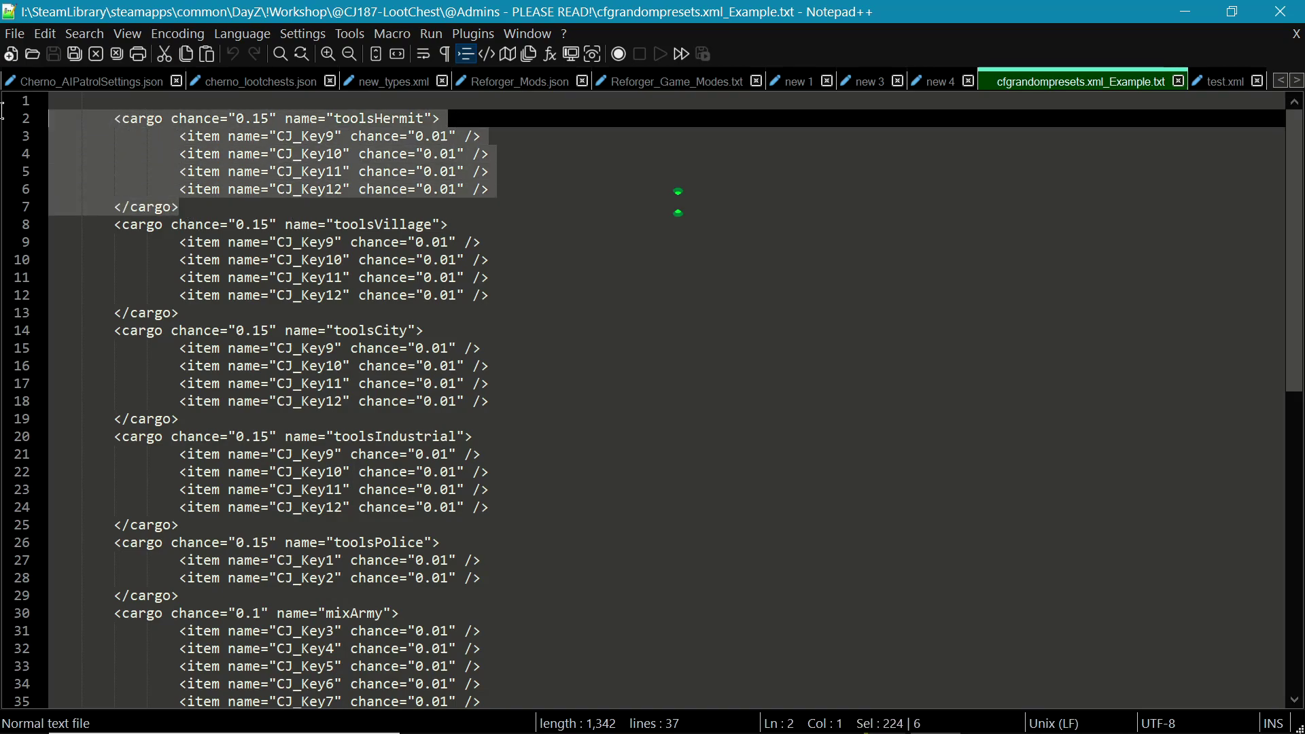
pyautogui.rightClick(270, 125)
pyautogui.click(336, 162)
# Step: Paste the copied cargo block on a new line directly above the existing toolsHermit preset in test.xml
pyautogui.click(1223, 82)
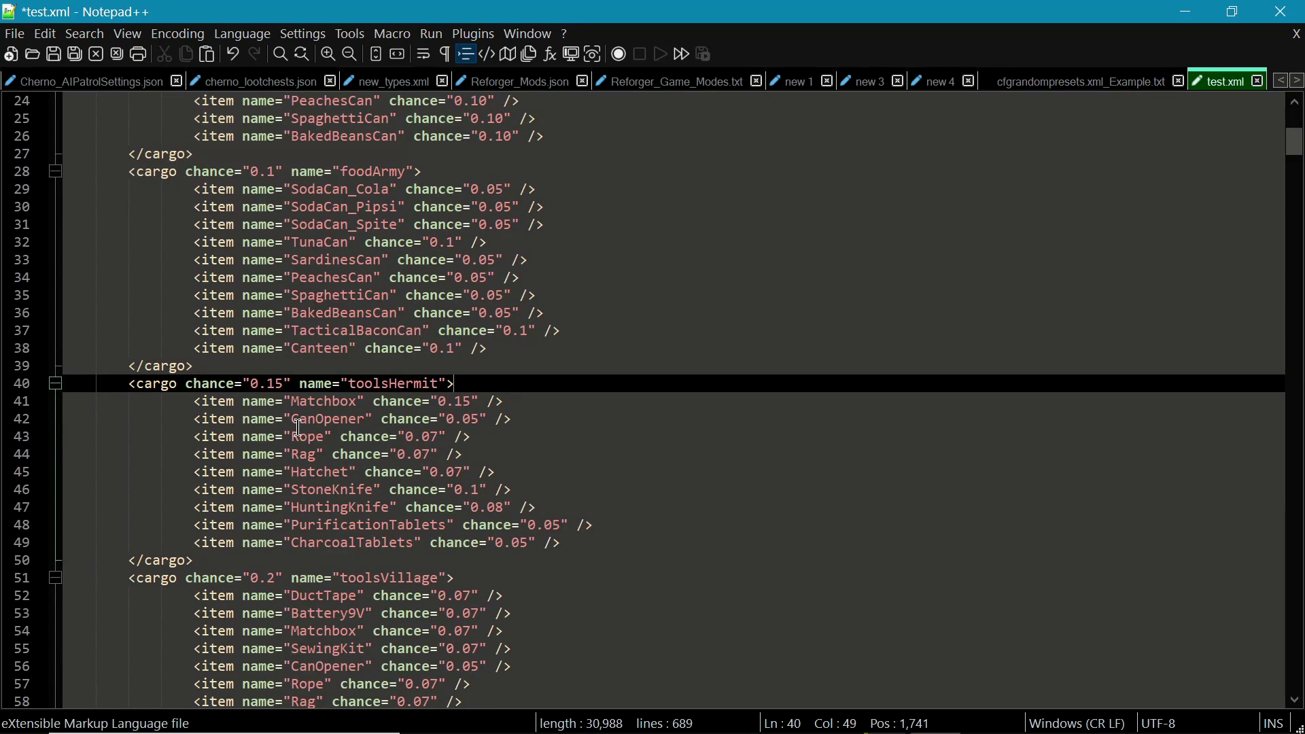
pyautogui.click(199, 371)
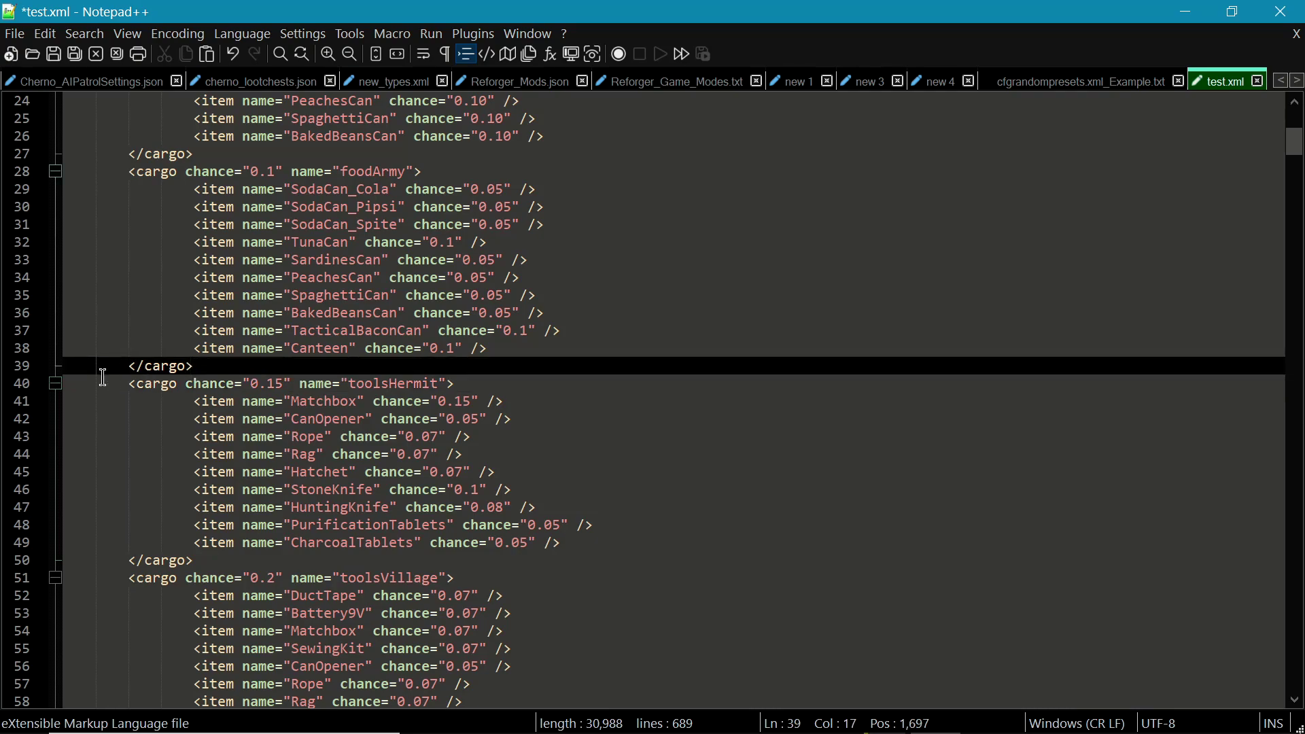
pyautogui.click(63, 384)
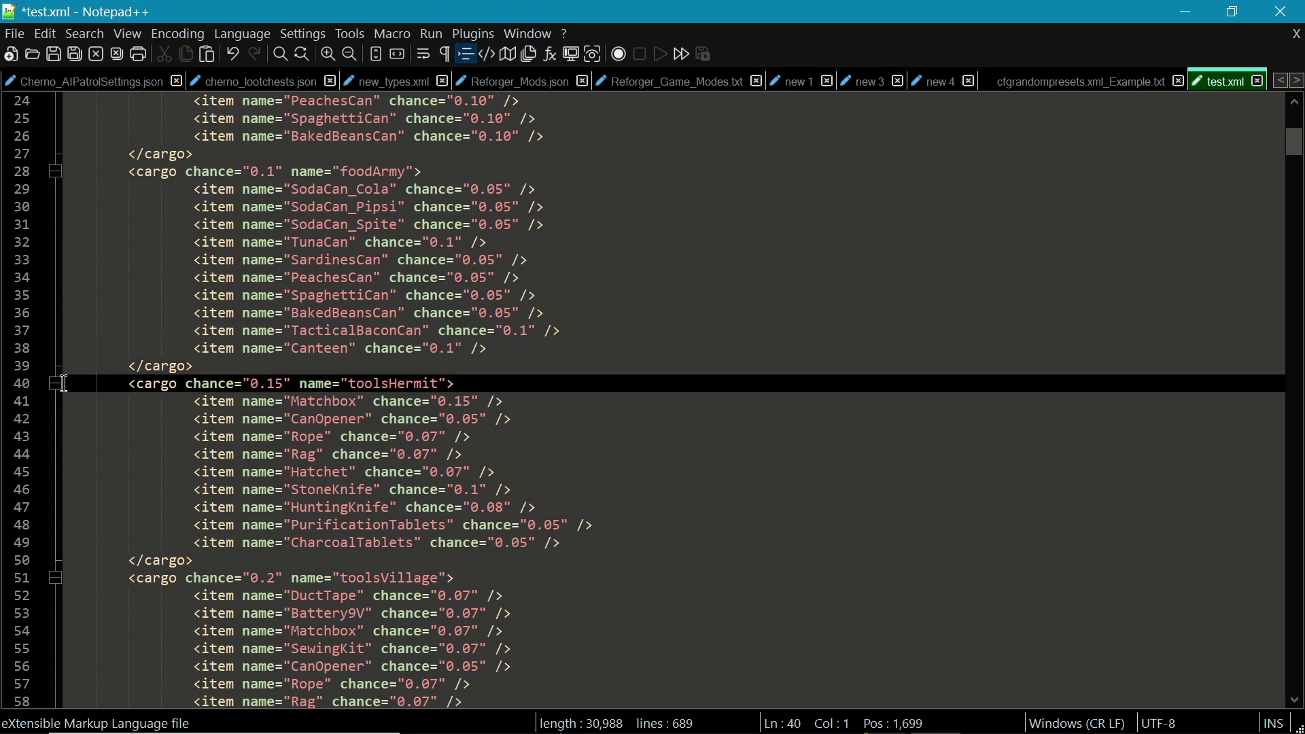
pyautogui.press('Return')
pyautogui.click(75, 380)
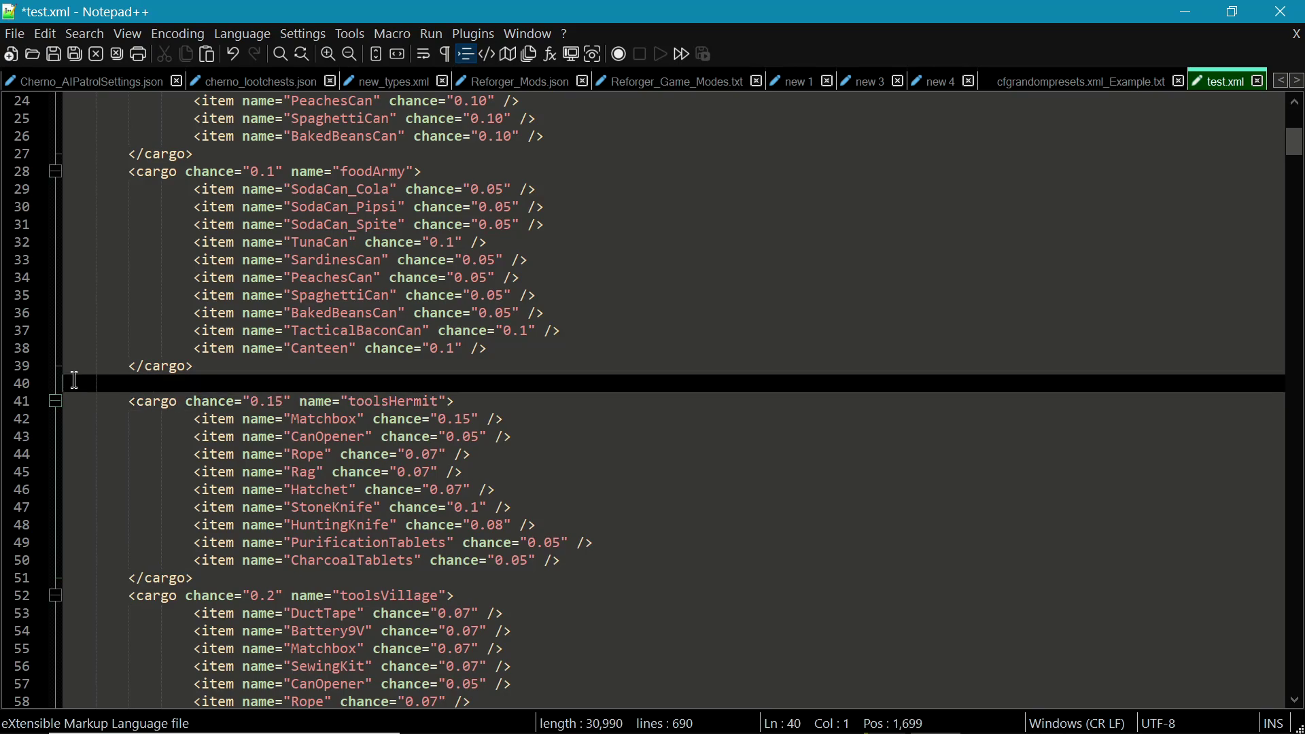
pyautogui.rightClick(75, 380)
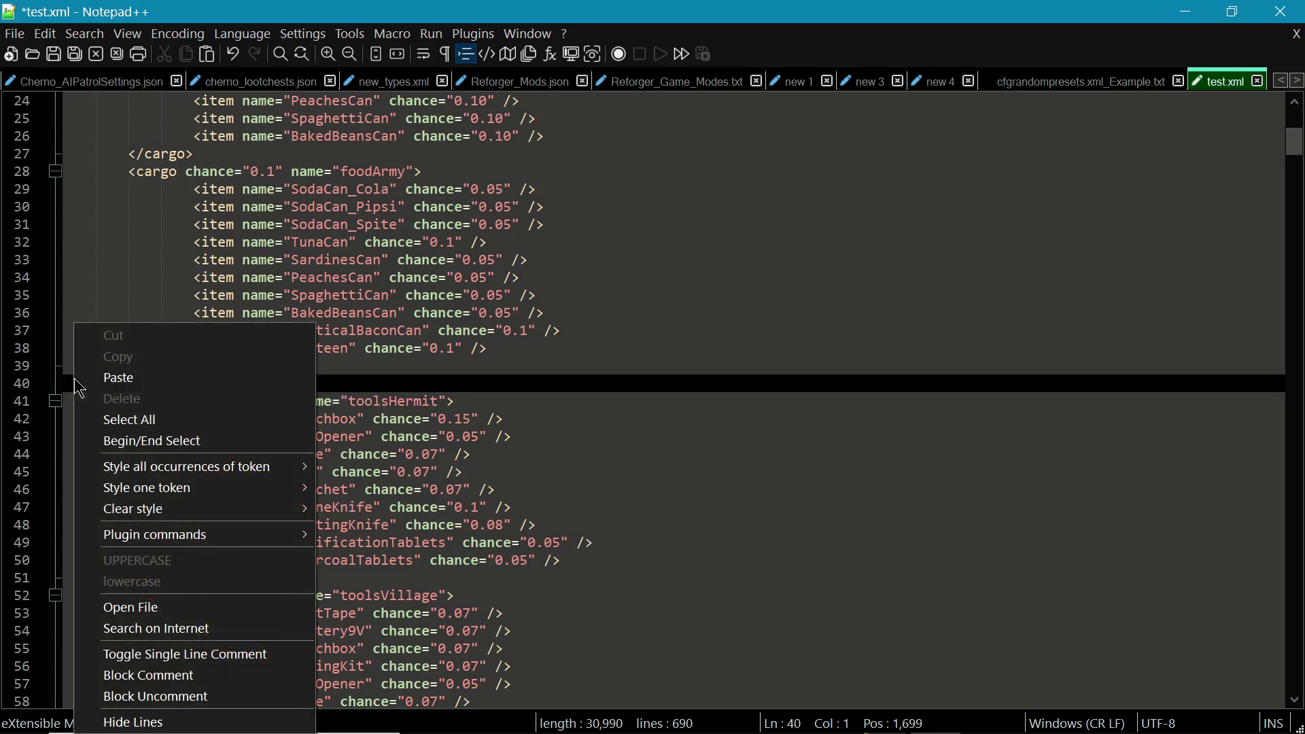
pyautogui.click(119, 379)
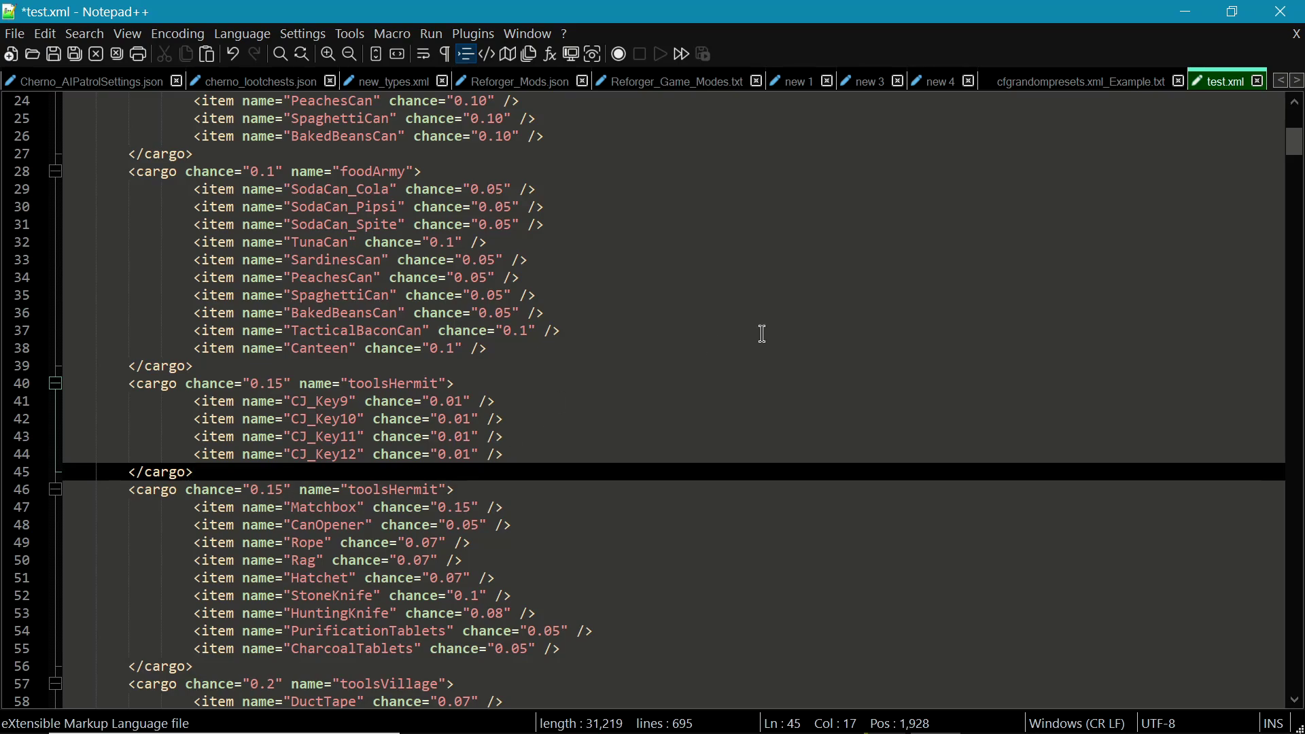
# Step: Copy the preset name toolsVillage from cfgrandompresets.xml_Example.txt
pyautogui.click(1067, 76)
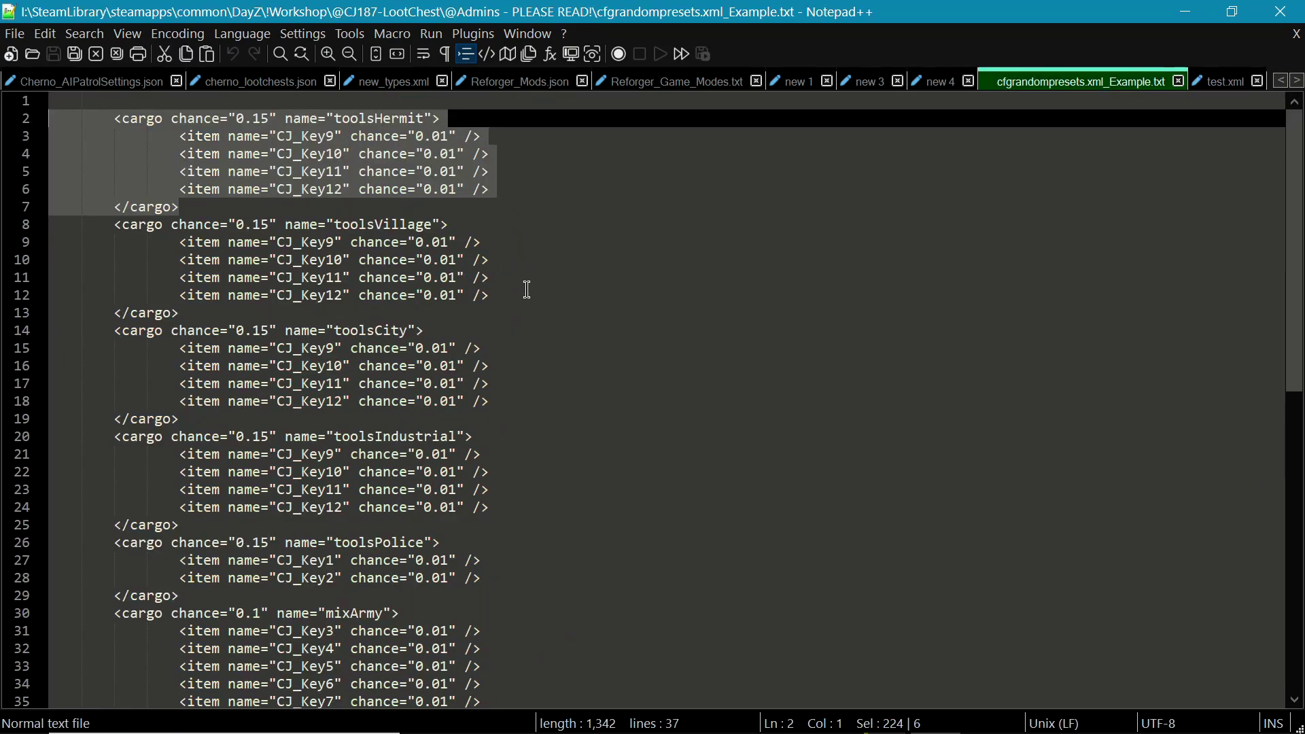
pyautogui.doubleClick(367, 222)
pyautogui.rightClick(367, 222)
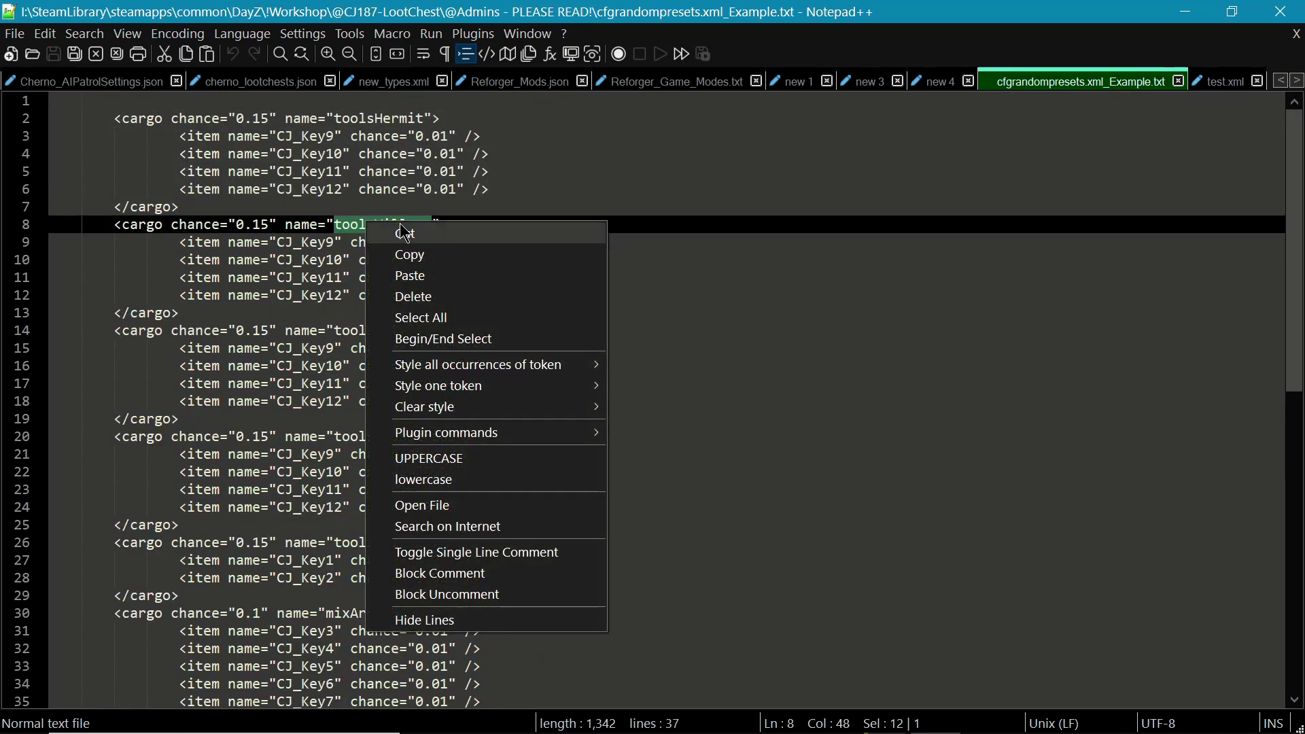
pyautogui.click(408, 256)
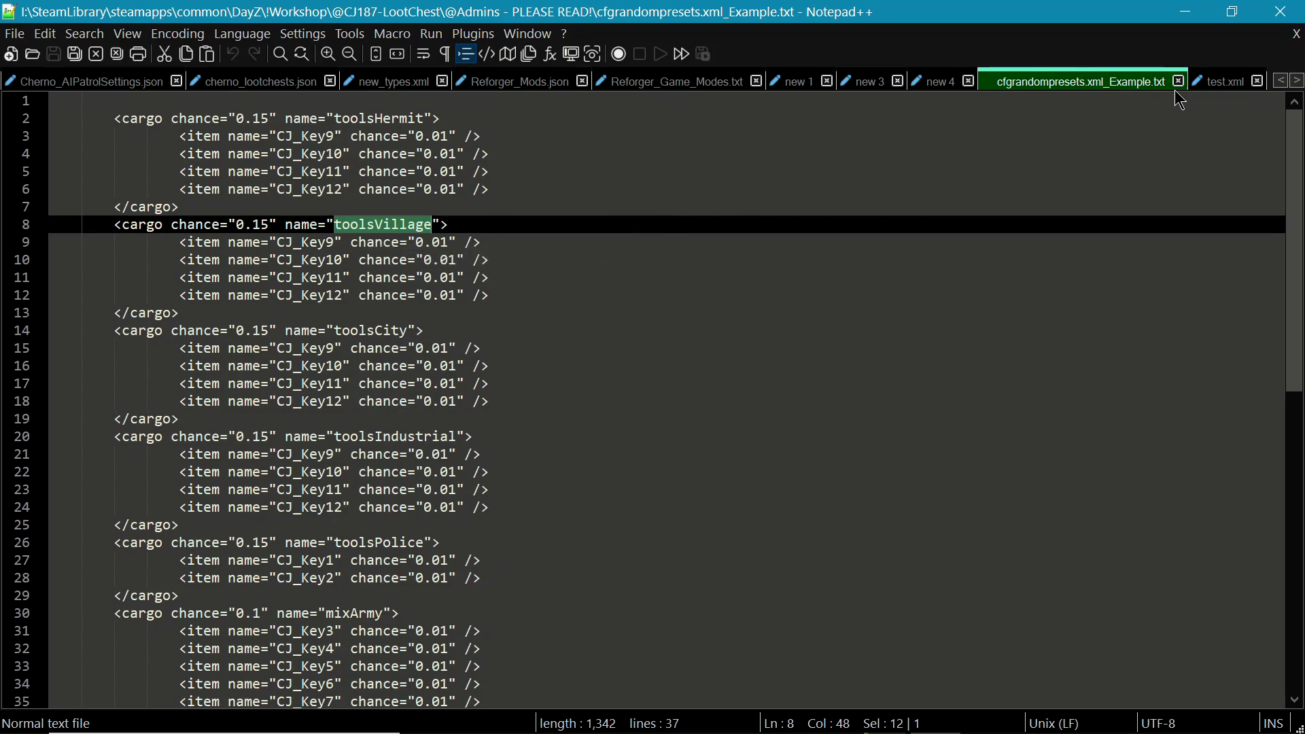
# Step: Insert a blank line directly above the existing toolsVillage preset in test.xml
pyautogui.click(1222, 81)
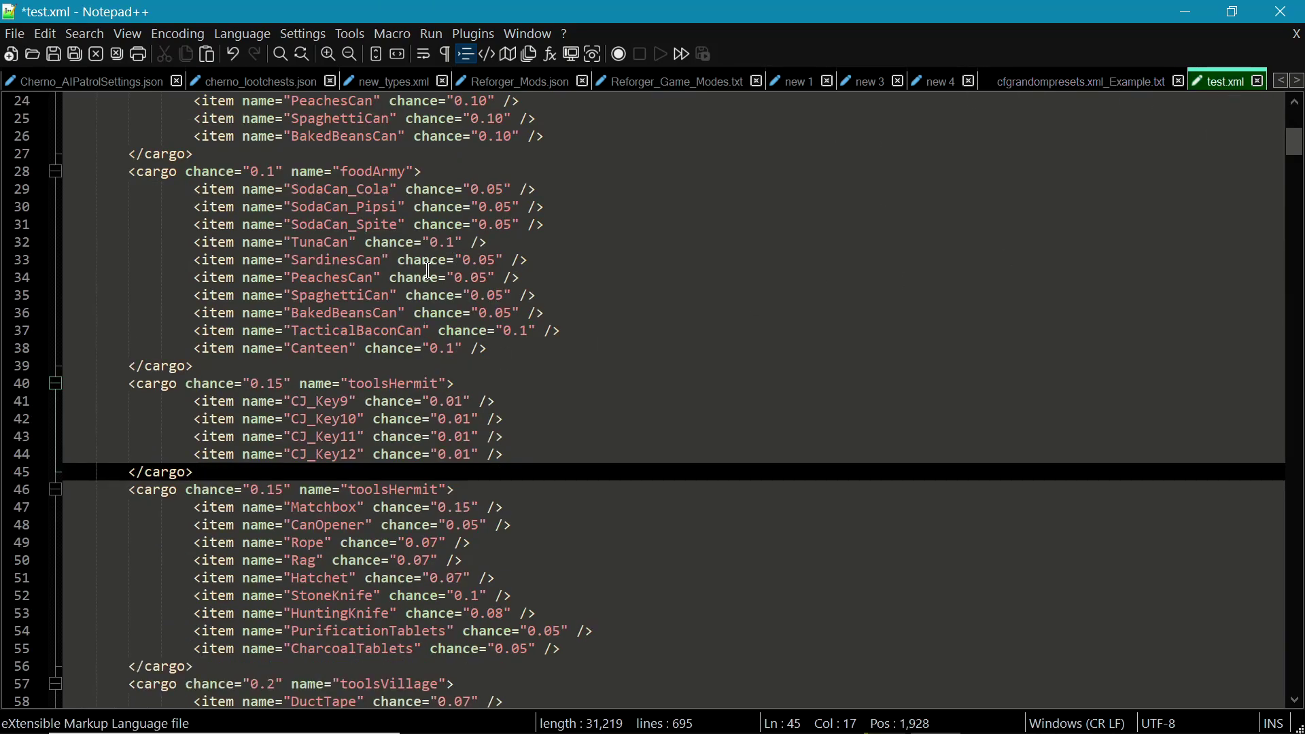
pyautogui.scroll(-6, 429, 271)
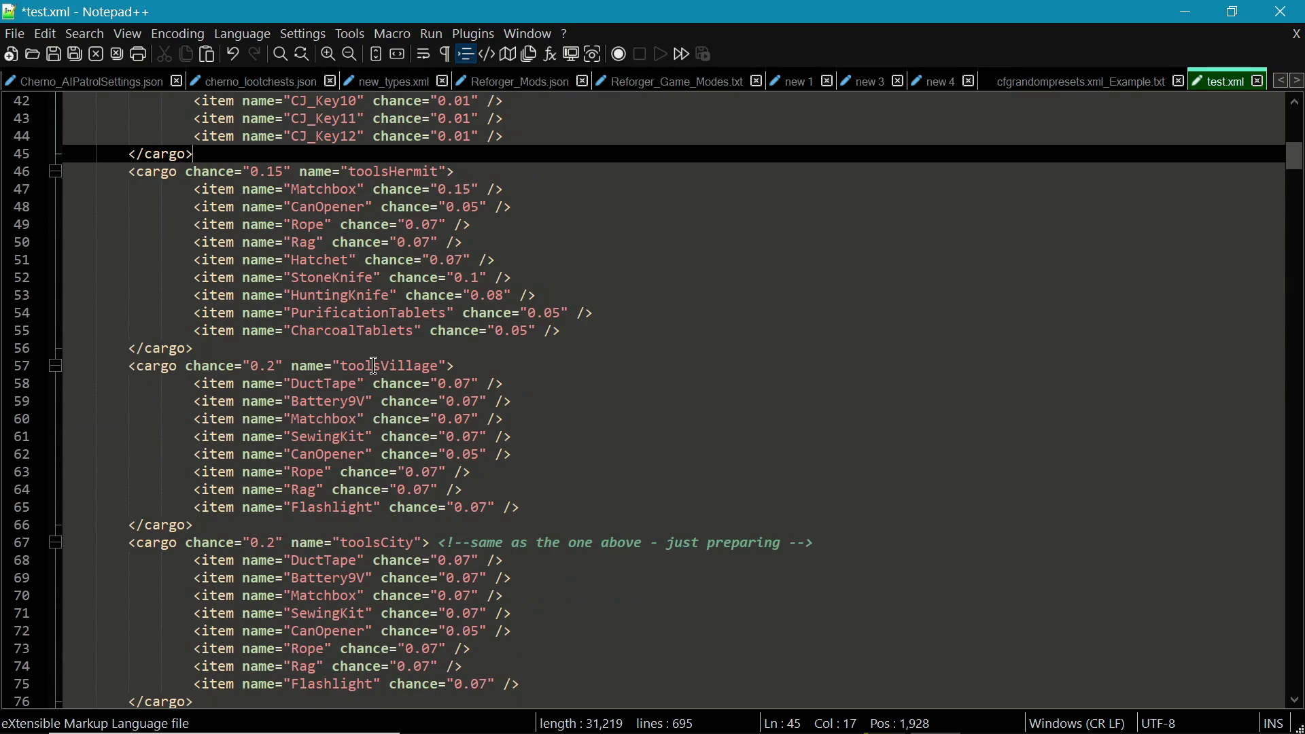
pyautogui.scroll(-1, 373, 393)
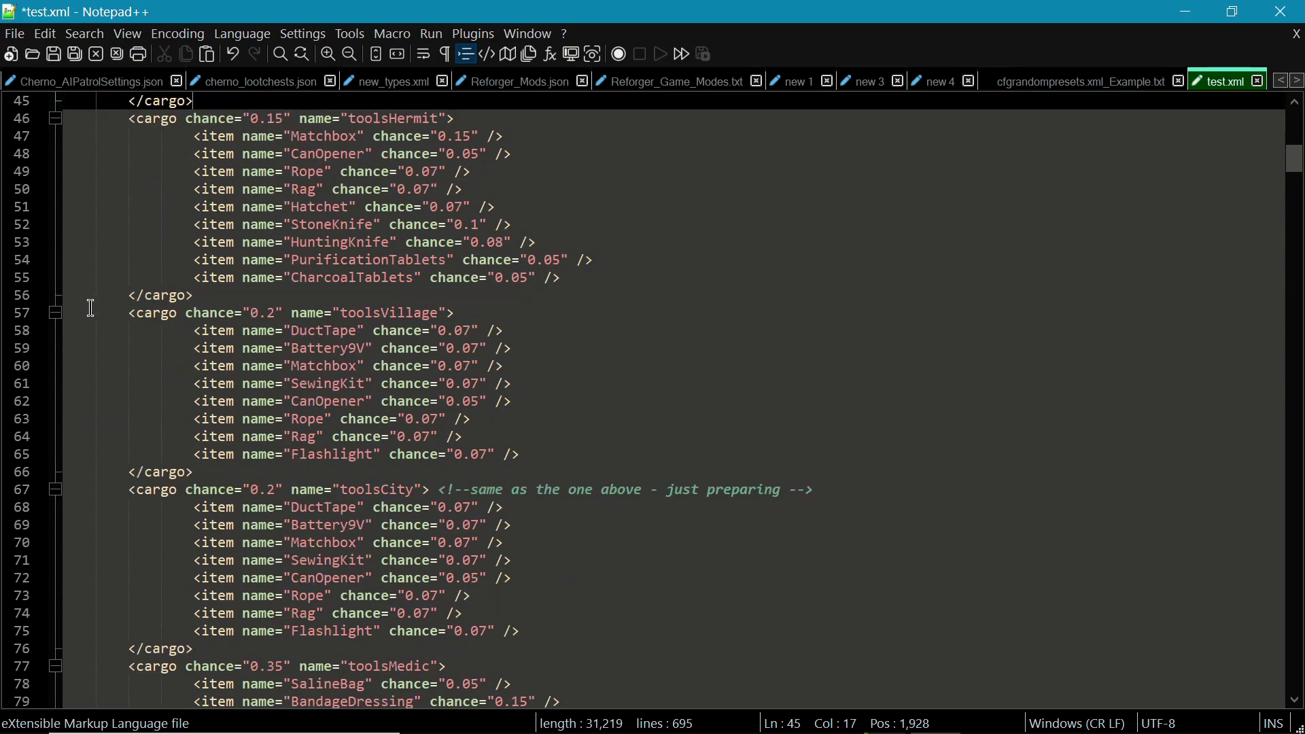
pyautogui.click(65, 311)
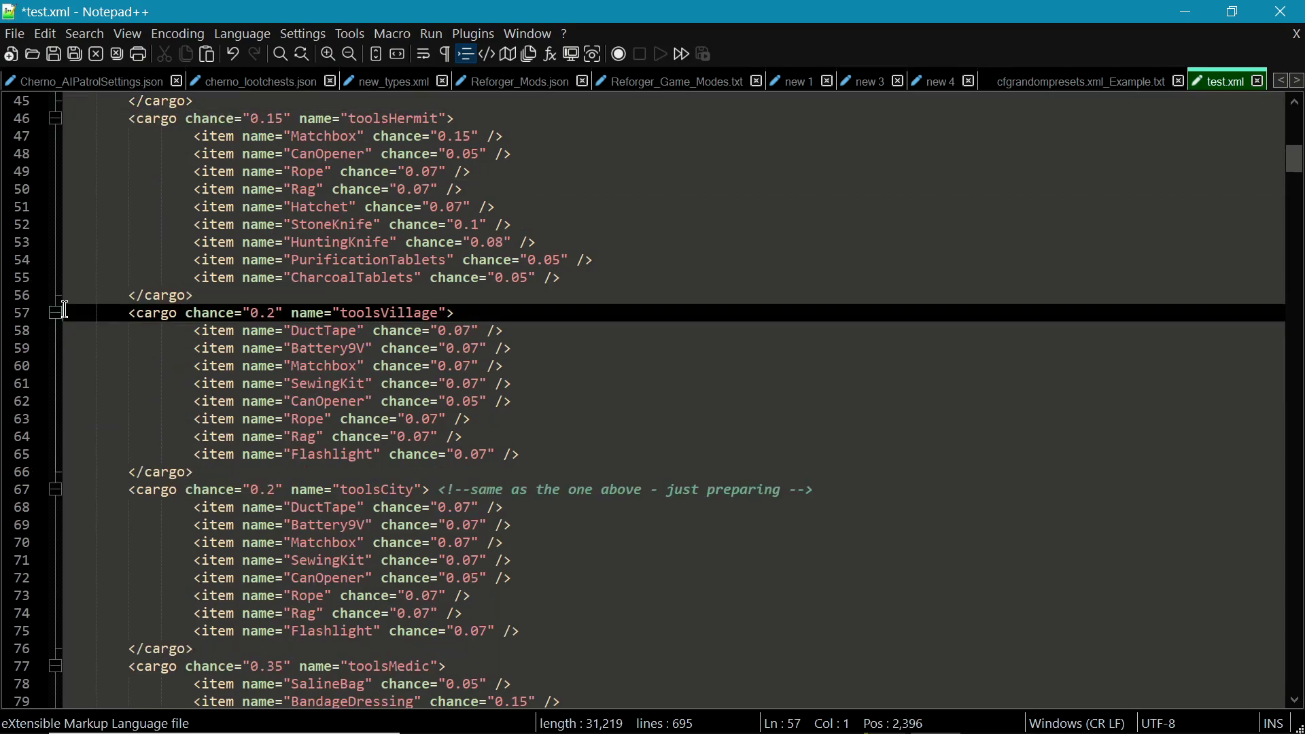
pyautogui.press('Return')
pyautogui.click(66, 311)
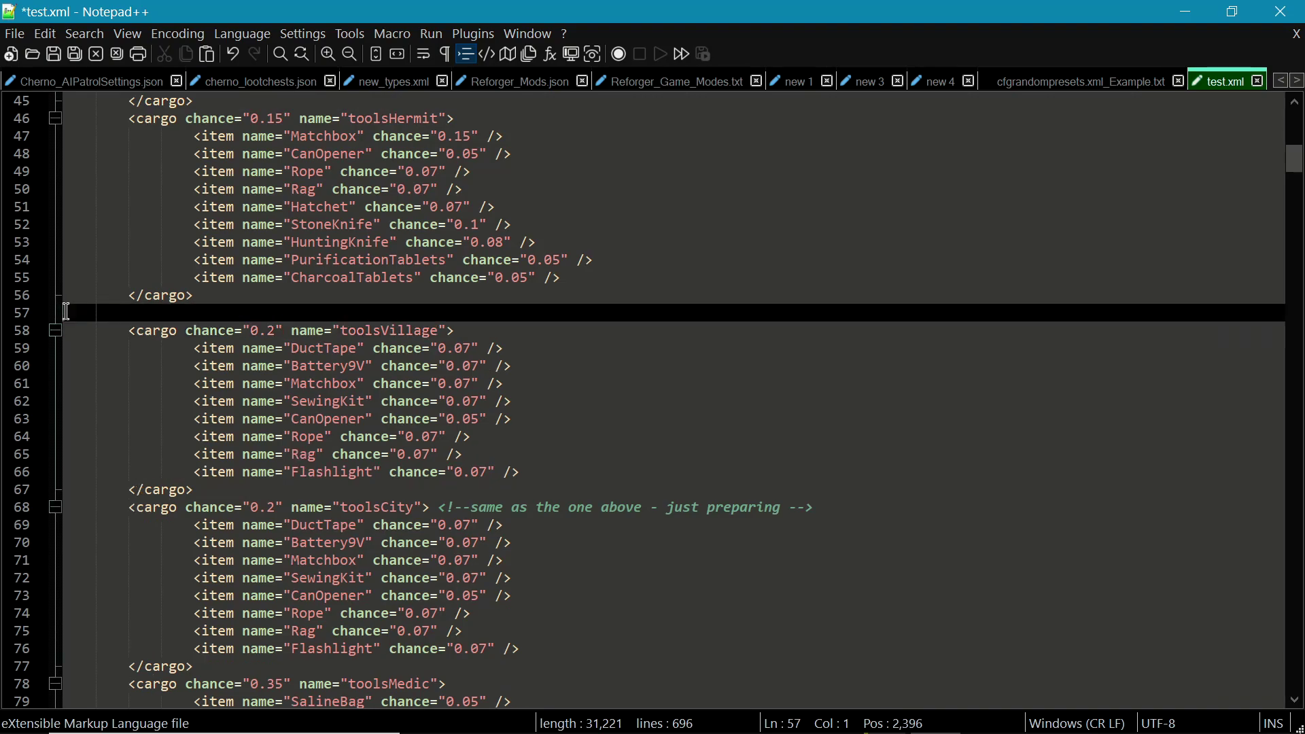
# Step: Copy the complete toolsVillage cargo block with CJ_Key9 to CJ_Key12 from cfgrandompresets.xml_Example.txt
pyautogui.click(1076, 82)
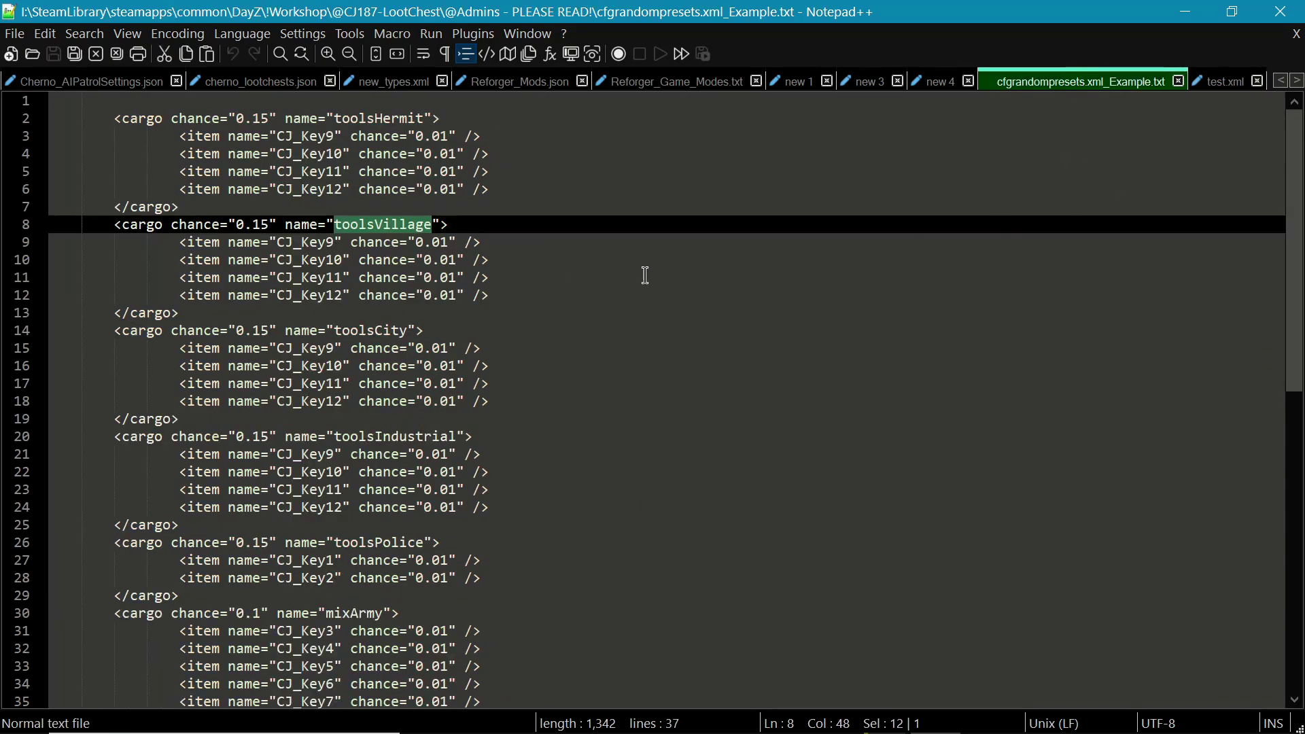
pyautogui.moveTo(188, 315); pyautogui.dragTo(49, 227)
pyautogui.rightClick(218, 248)
pyautogui.click(271, 279)
# Step: Paste the copied toolsVillage cargo block into the blank line above the existing toolsVillage preset in test.xml
pyautogui.click(1234, 80)
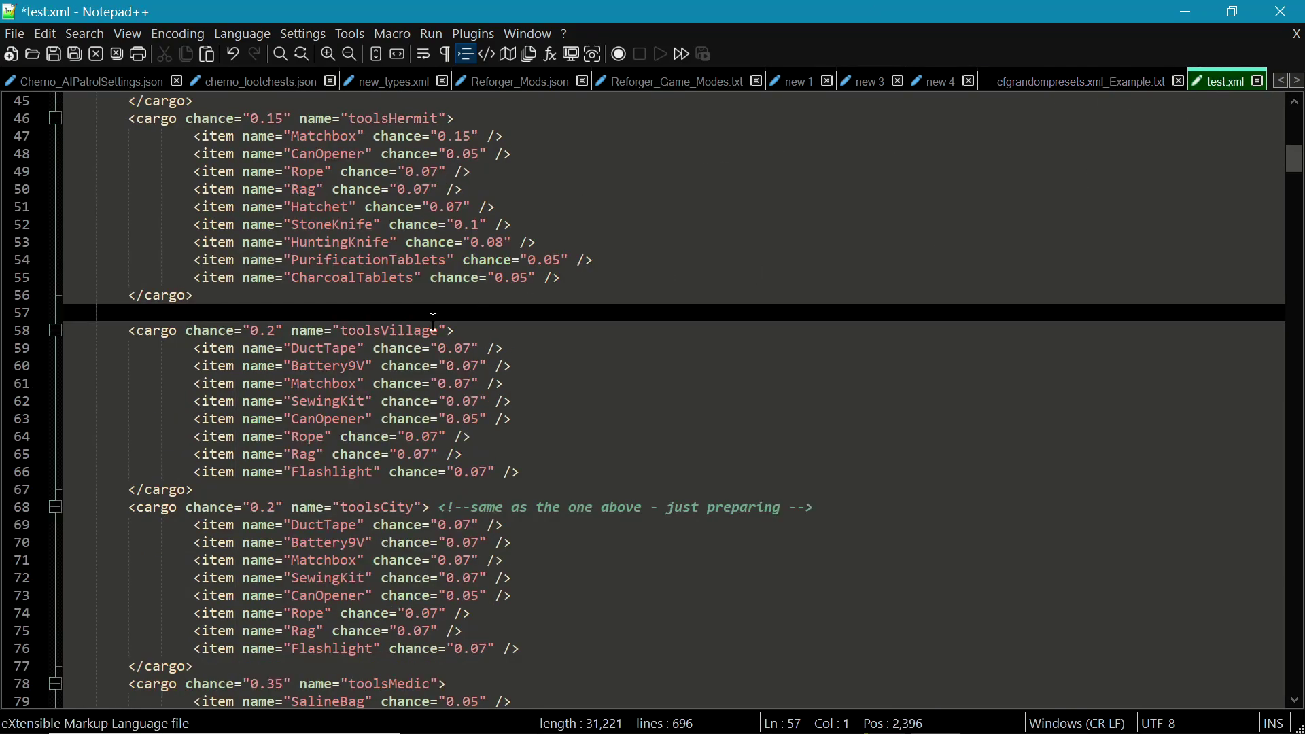
pyautogui.rightClick(80, 311)
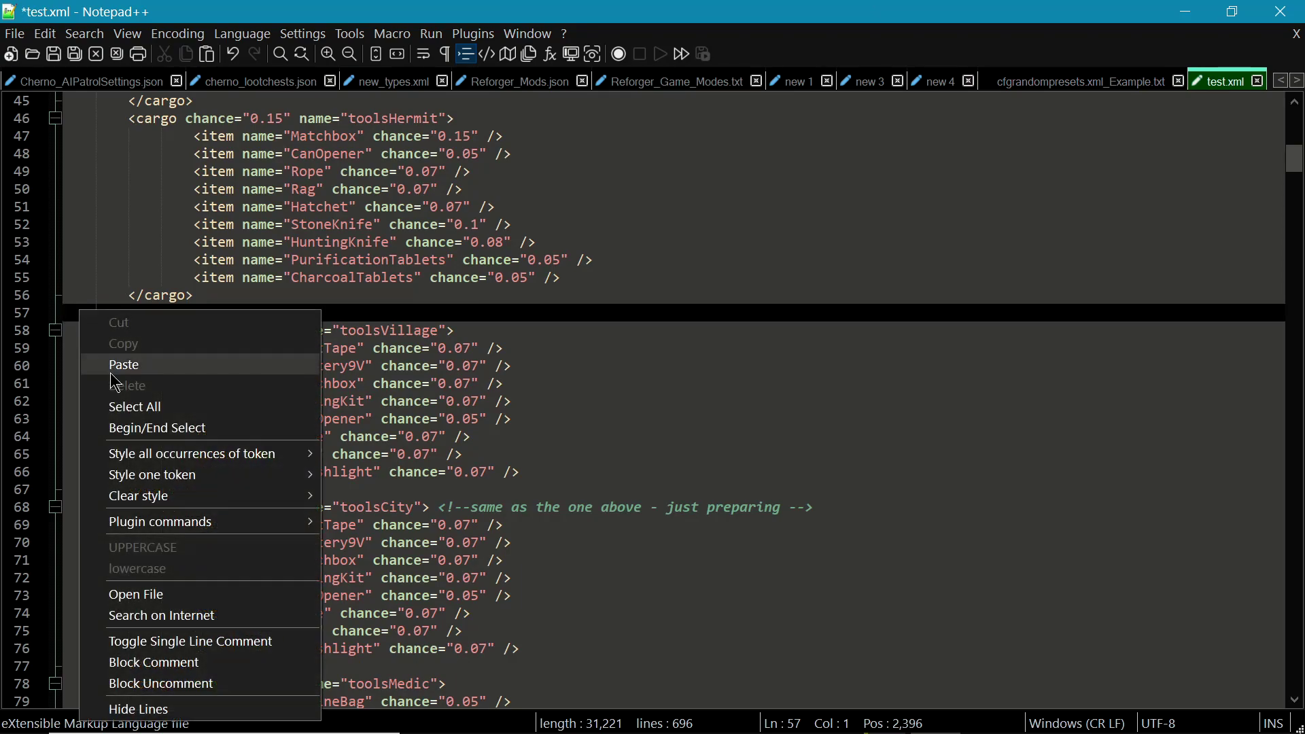
pyautogui.click(122, 363)
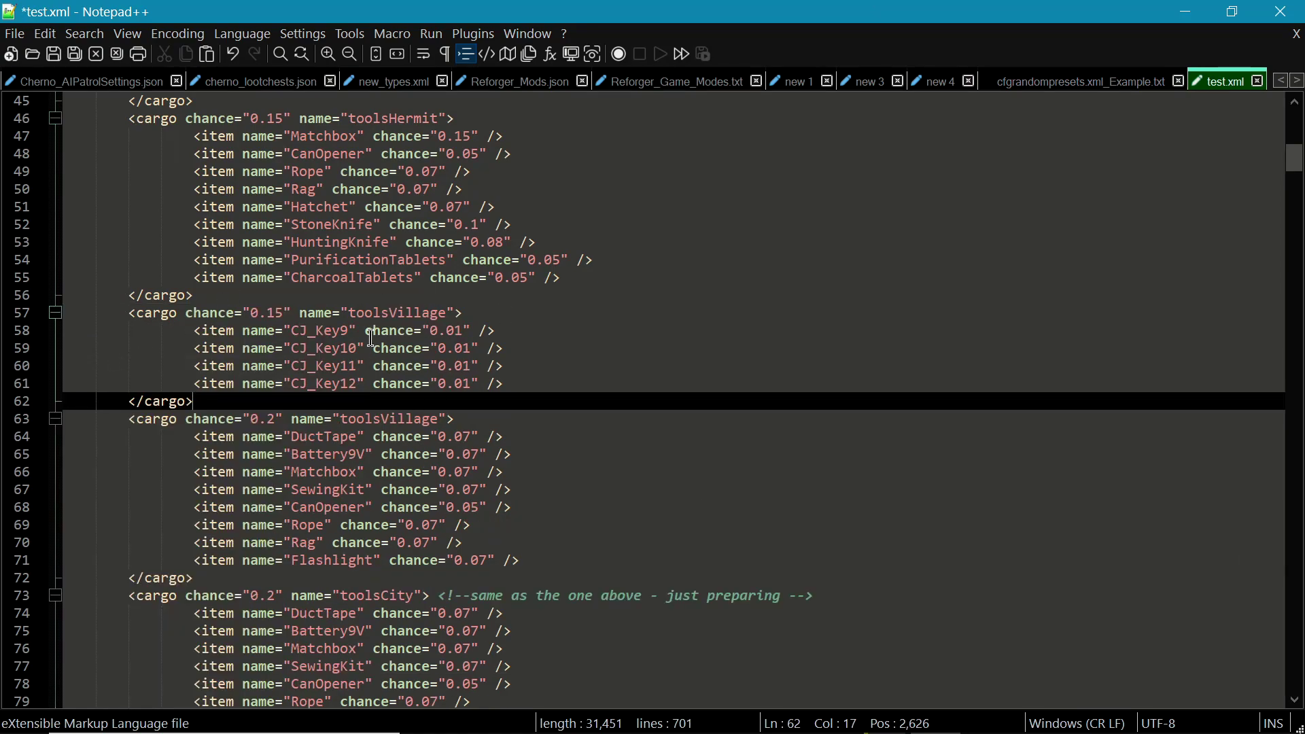
# Step: Copy the complete toolsCity cargo block with CJ_Key9 to CJ_Key12 from cfgrandompresets.xml_Example.txt
pyautogui.click(1107, 82)
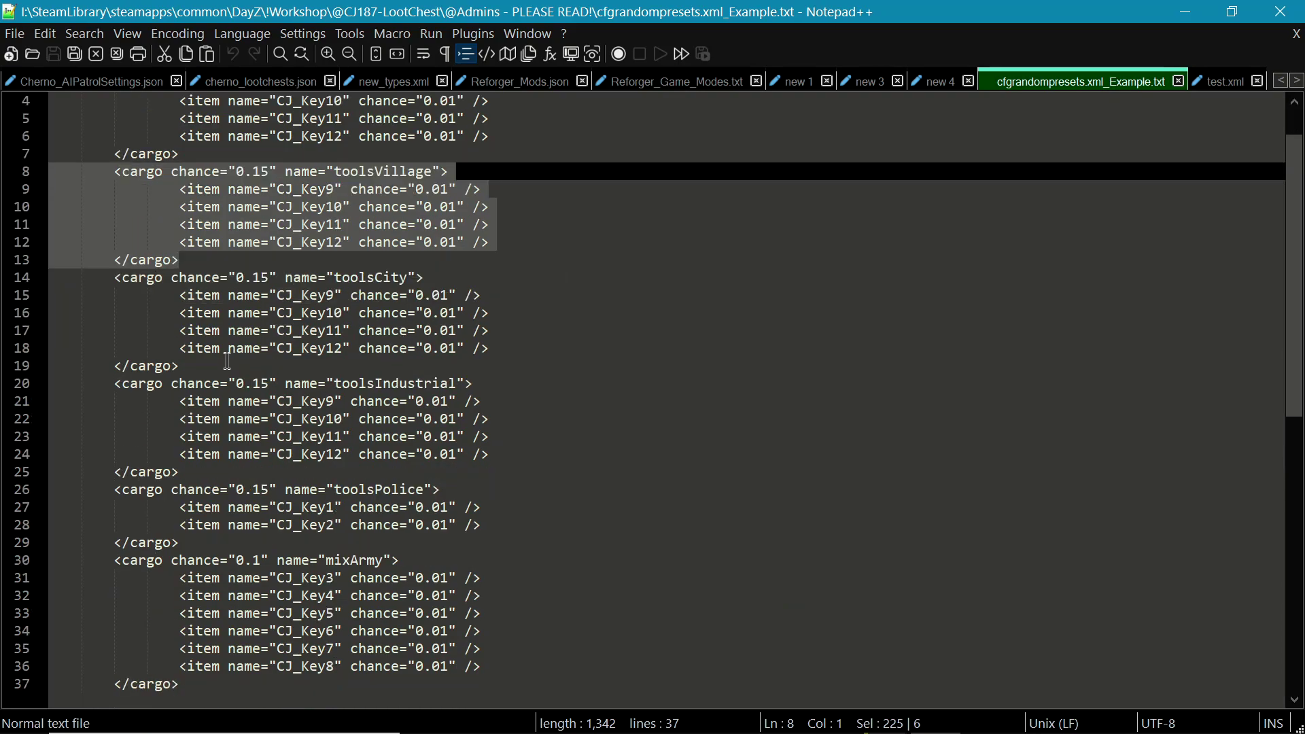
pyautogui.moveTo(190, 365); pyautogui.dragTo(42, 279)
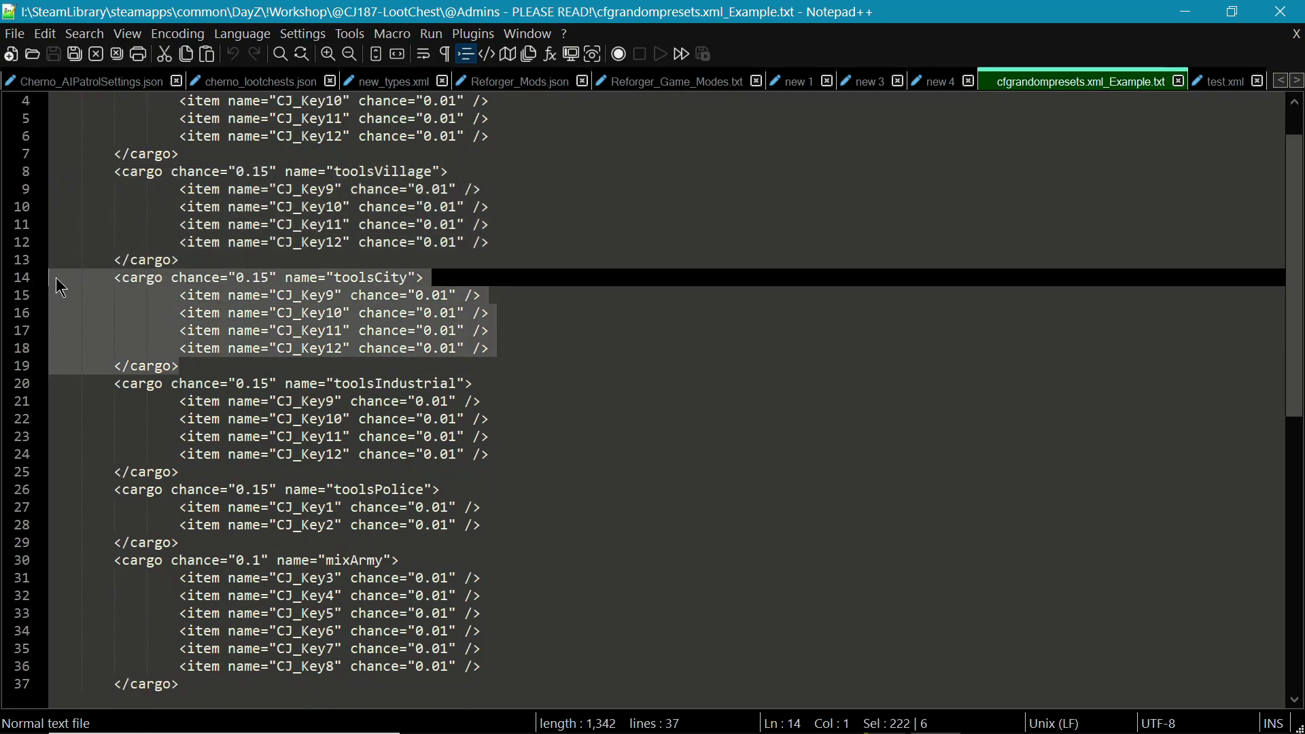
pyautogui.rightClick(255, 291)
pyautogui.click(296, 317)
# Step: Paste the copied toolsCity cargo block on a new line directly above the existing toolsCity preset in test.xml
pyautogui.click(1250, 84)
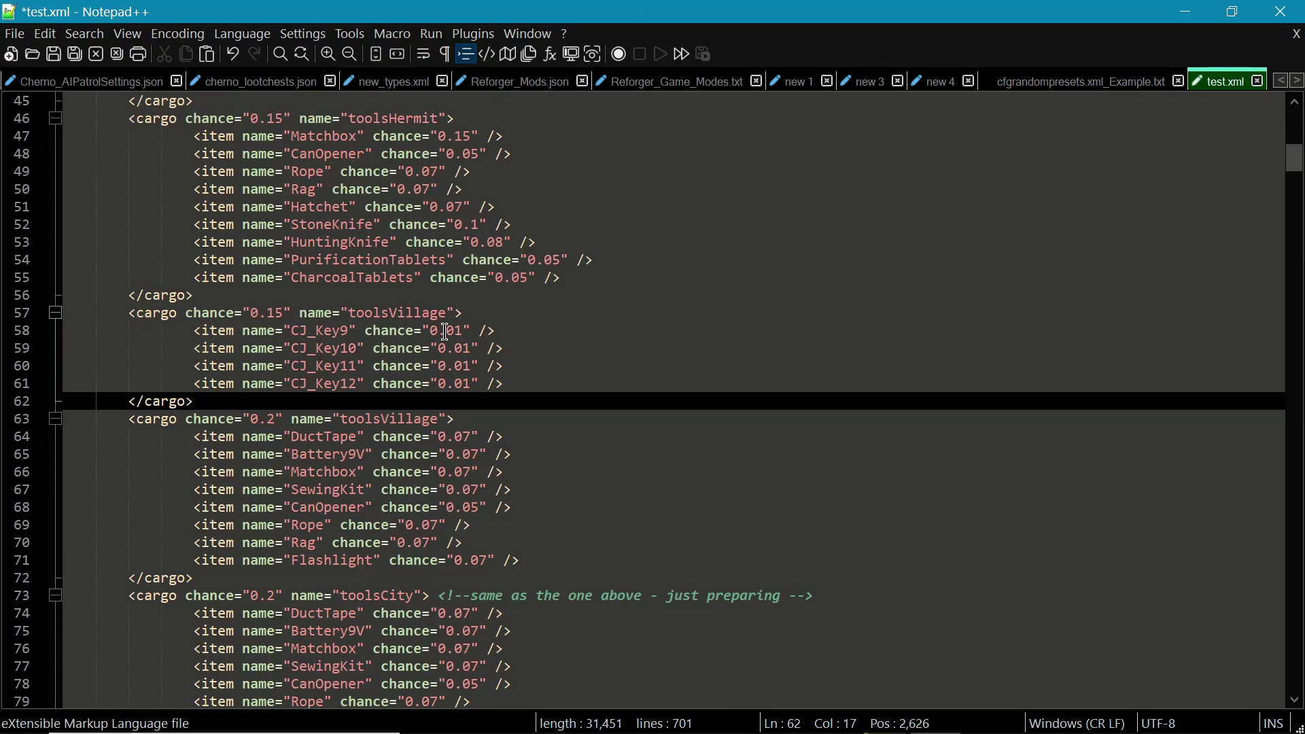
pyautogui.scroll(-7, 446, 332)
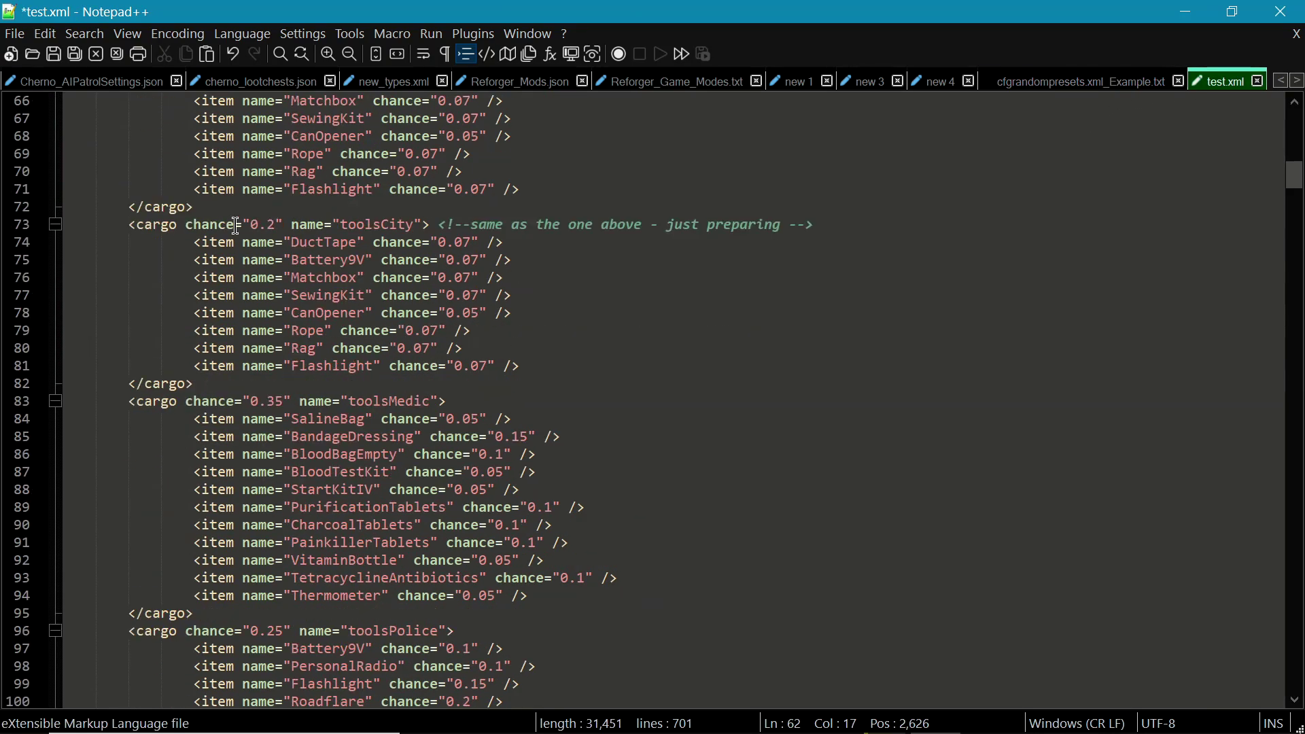
pyautogui.click(66, 223)
pyautogui.press('Return')
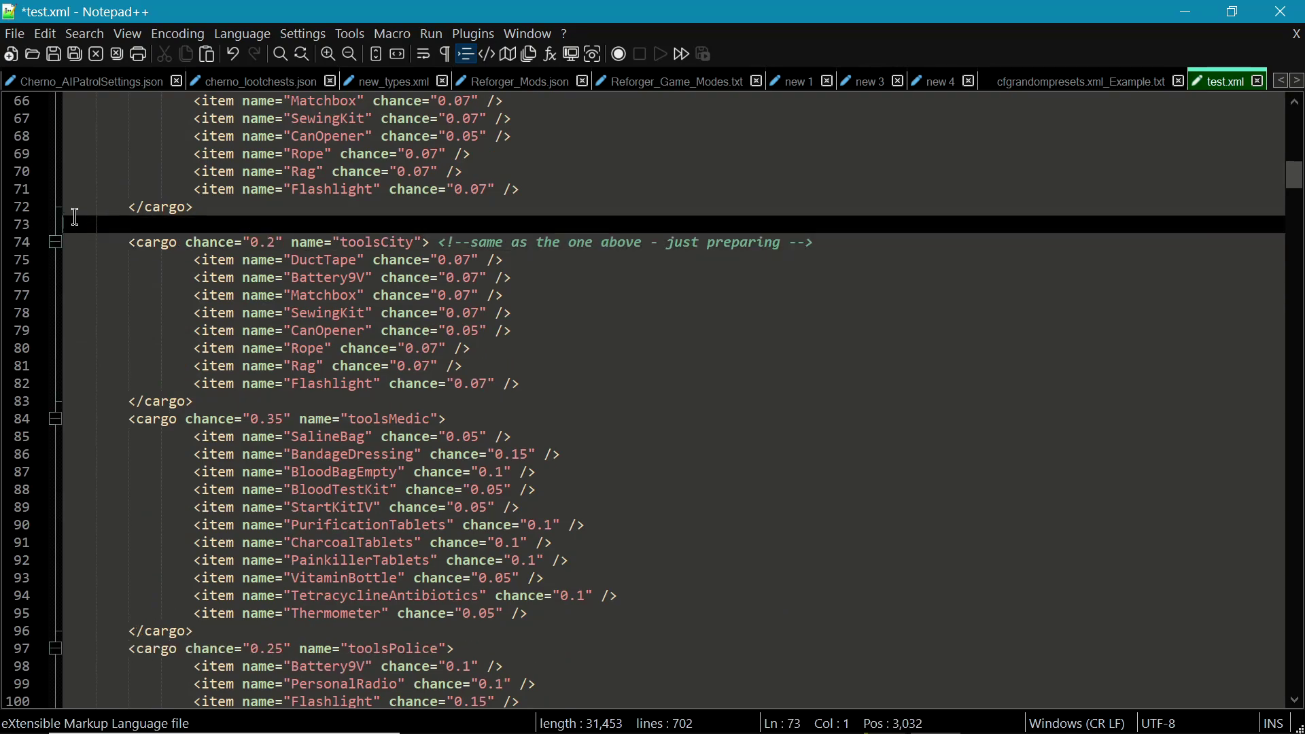
pyautogui.rightClick(75, 221)
pyautogui.click(109, 273)
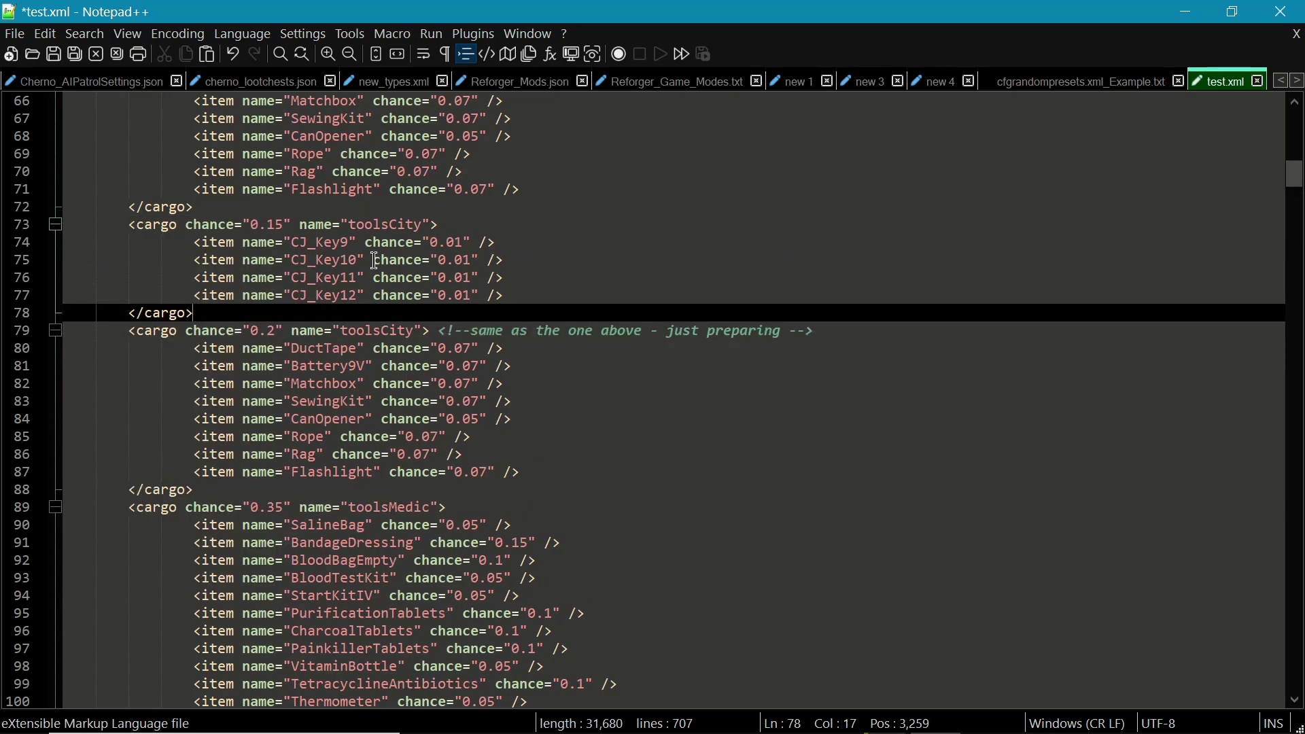
# Step: Copy the complete toolsIndustrial cargo block with CJ_Key9 to CJ_Key12 from cfgrandompresets.xml_Example.txt
pyautogui.click(1091, 82)
pyautogui.scroll(-2, 259, 338)
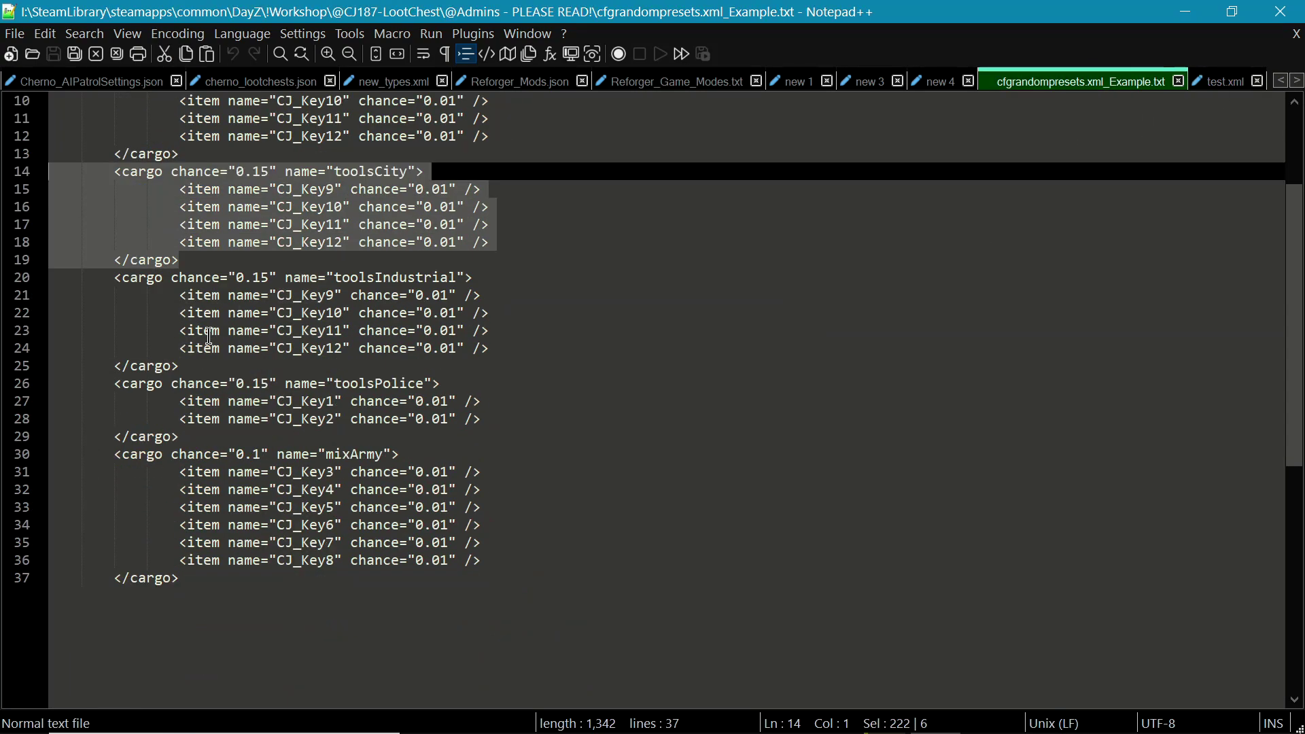
pyautogui.moveTo(181, 367); pyautogui.dragTo(42, 278)
pyautogui.rightClick(273, 292)
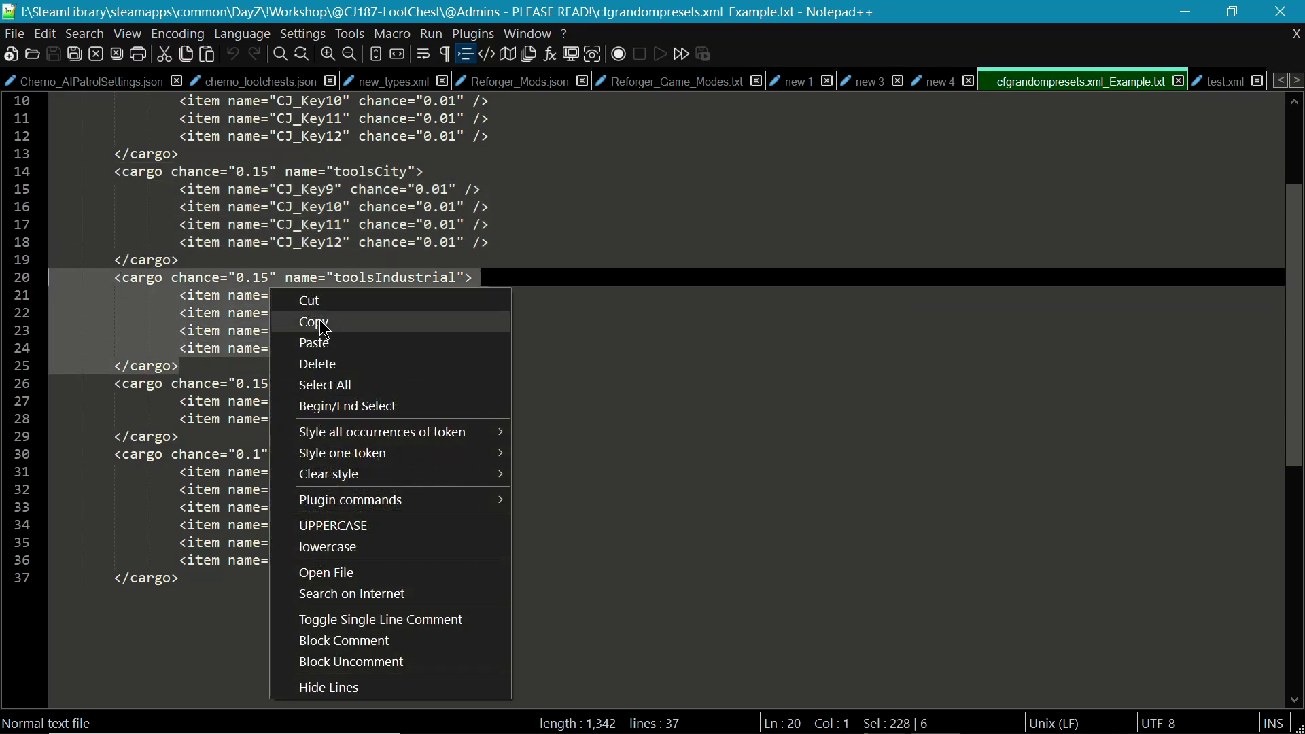
pyautogui.click(355, 321)
# Step: Locate the existing toolsIndustrial preset in test.xml and paste the copied toolsIndustrial cargo block on a new line directly above it
pyautogui.click(1222, 83)
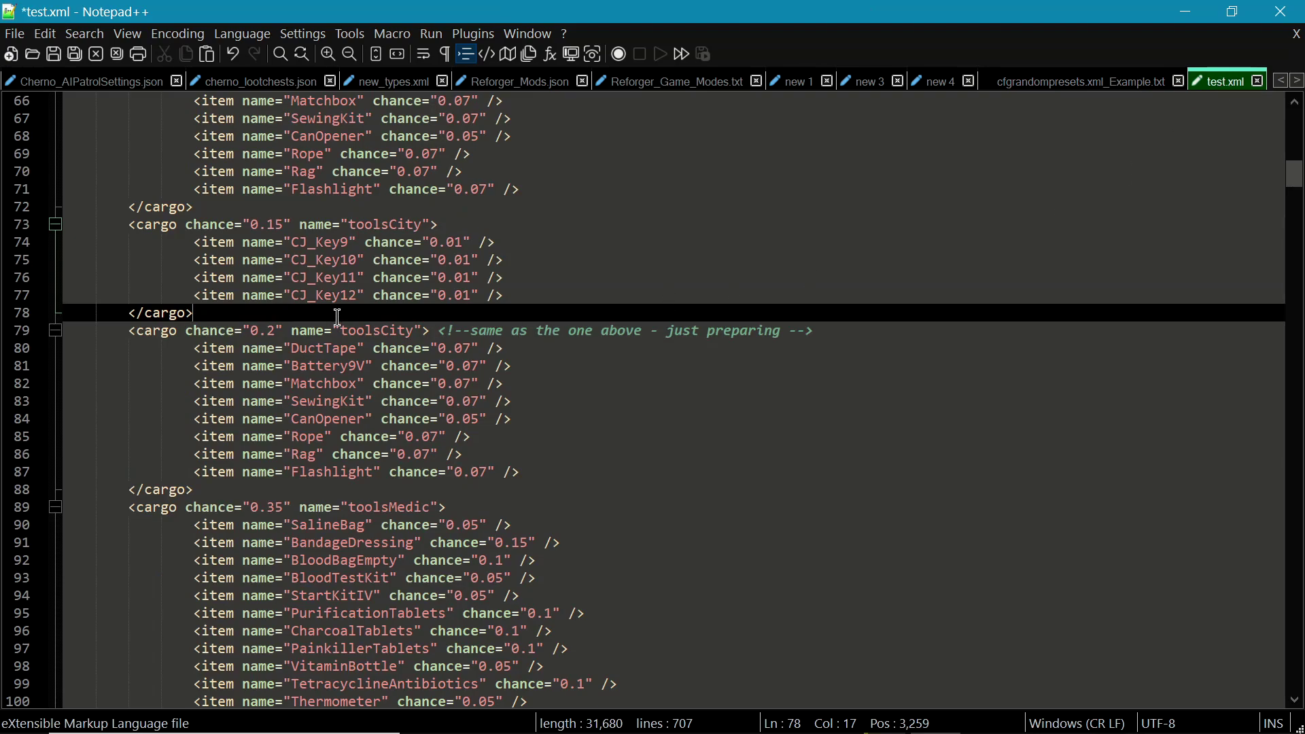
pyautogui.scroll(6, 348, 305)
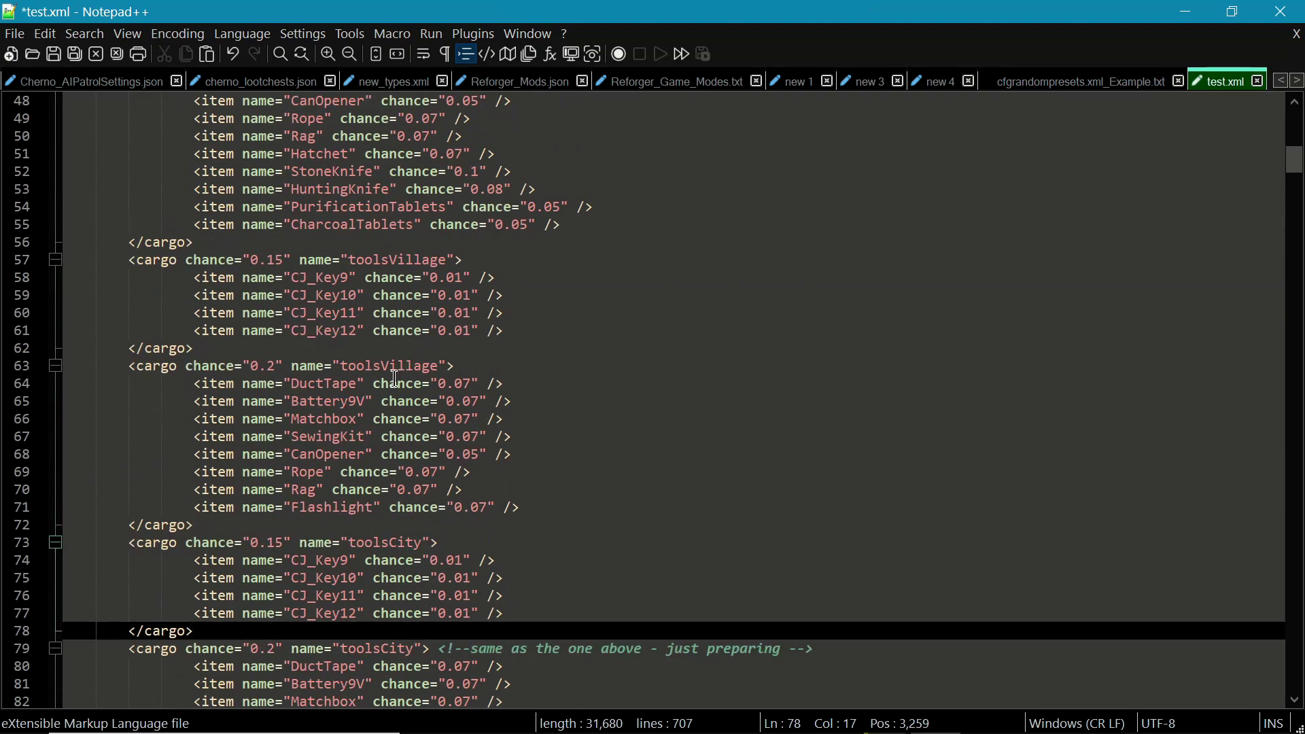
pyautogui.scroll(6, 396, 378)
pyautogui.scroll(1, 396, 378)
pyautogui.scroll(9, 396, 378)
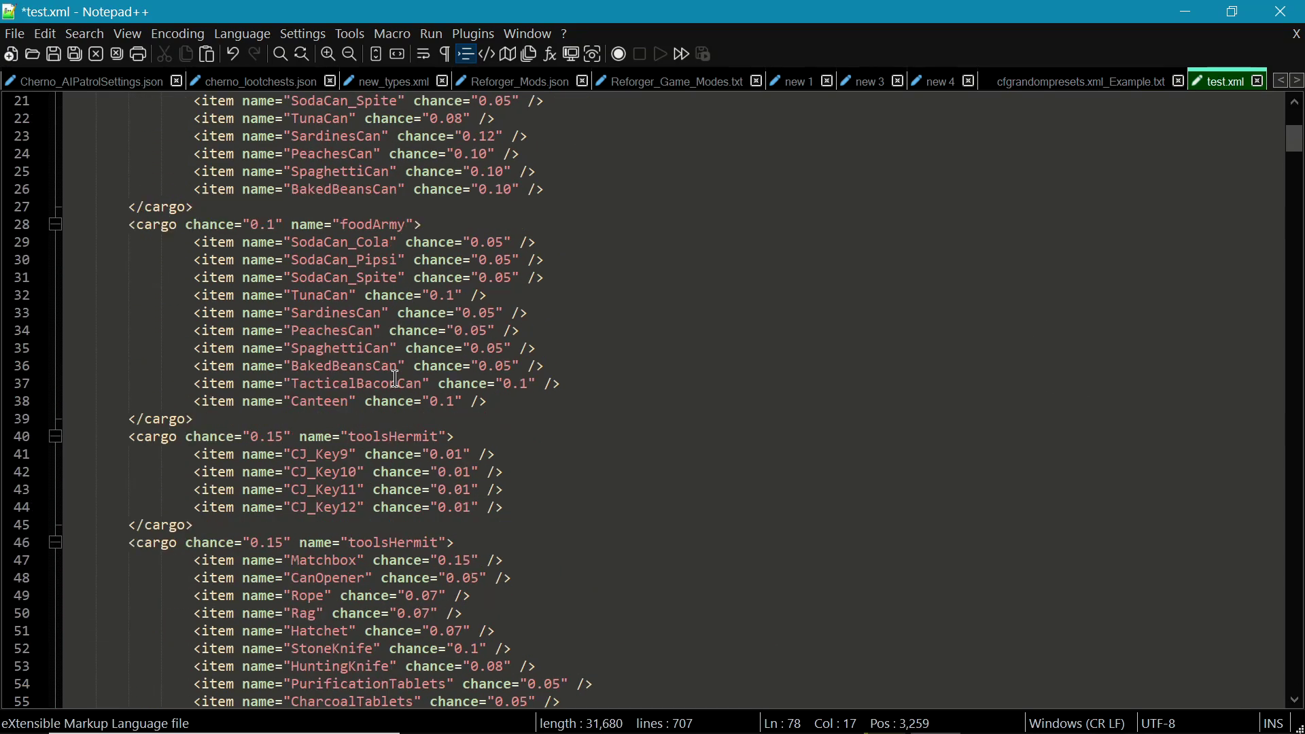
pyautogui.scroll(-20, 396, 378)
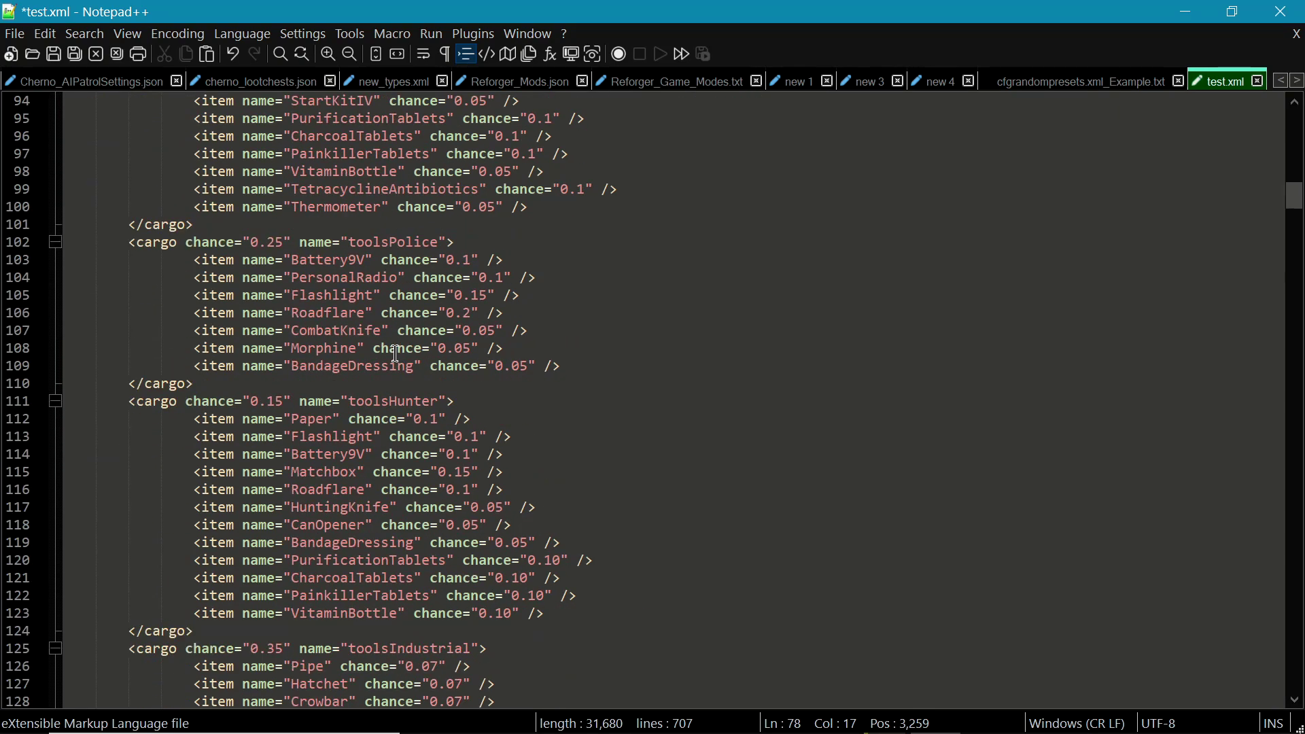
pyautogui.scroll(-6, 396, 353)
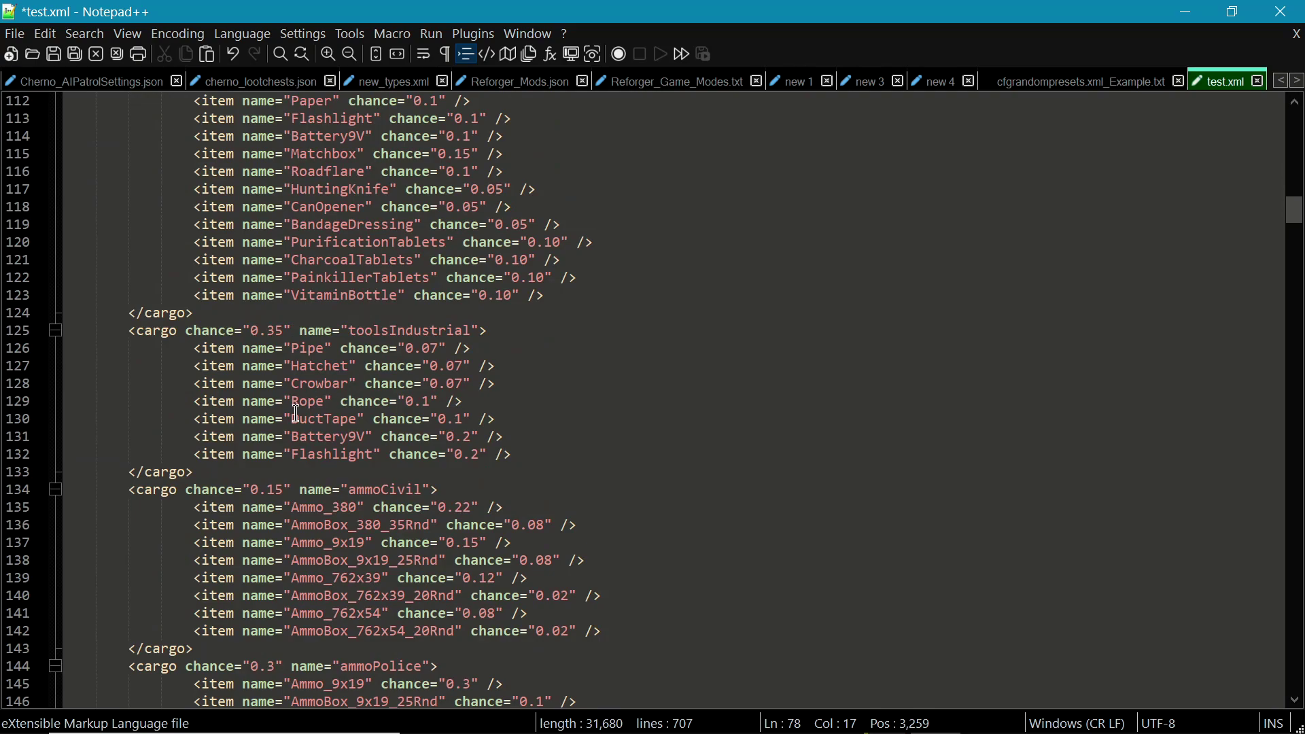
pyautogui.click(66, 333)
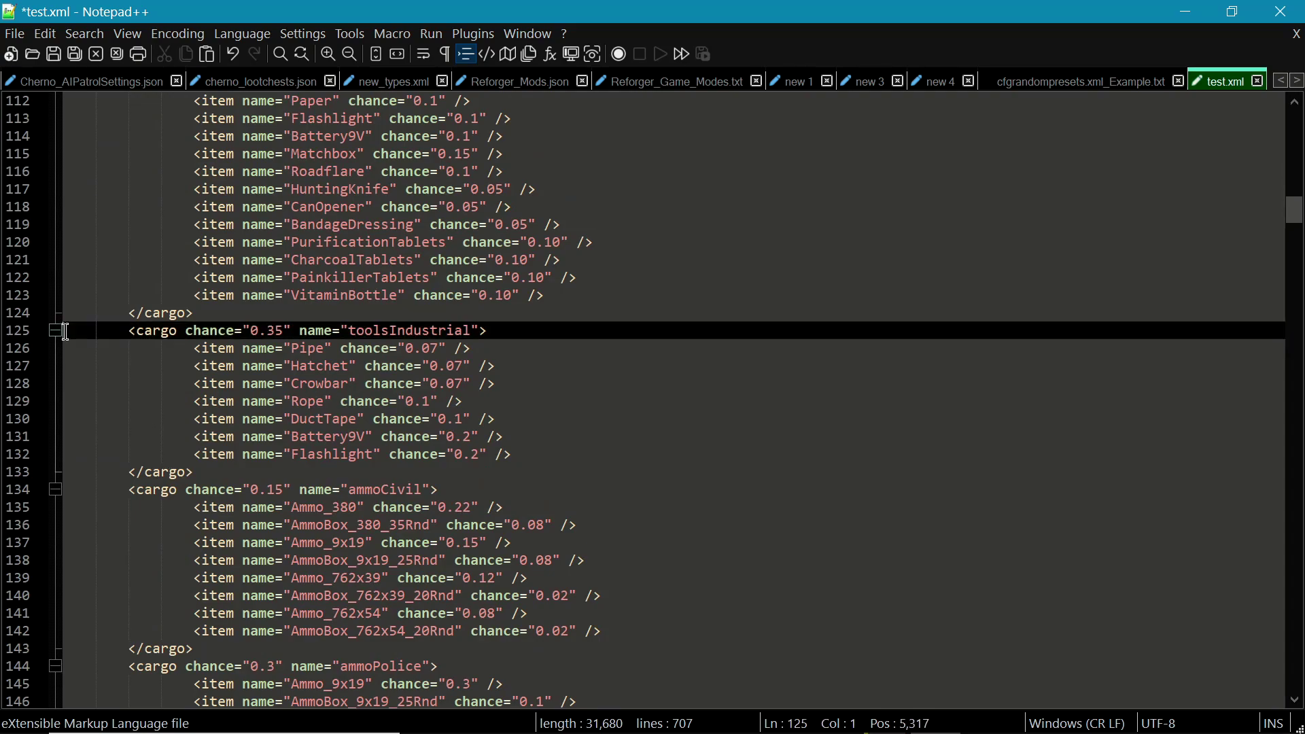
pyautogui.press('Return')
pyautogui.press('Up')
pyautogui.rightClick(66, 334)
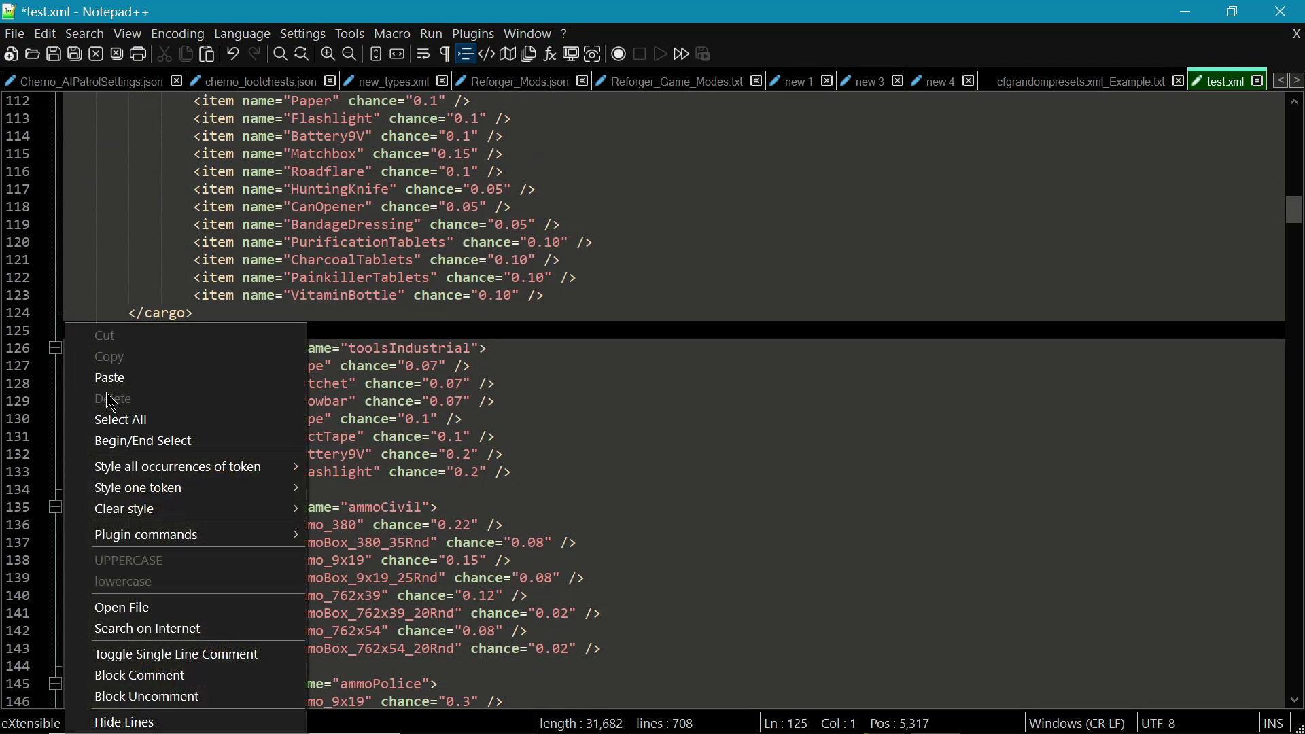
pyautogui.click(113, 378)
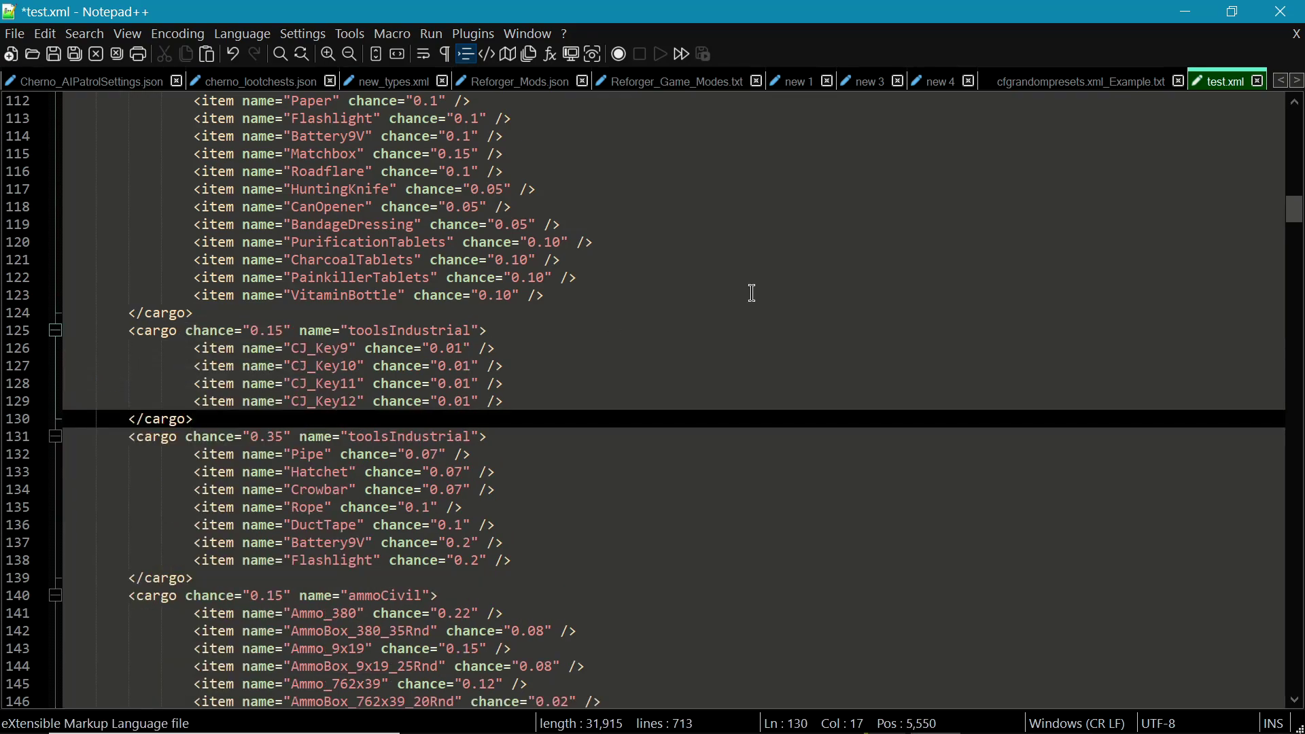
# Step: Copy the complete toolsPolice cargo block with CJ_Key1 and CJ_Key2 from cfgrandompresets.xml_Example.txt
pyautogui.click(1076, 84)
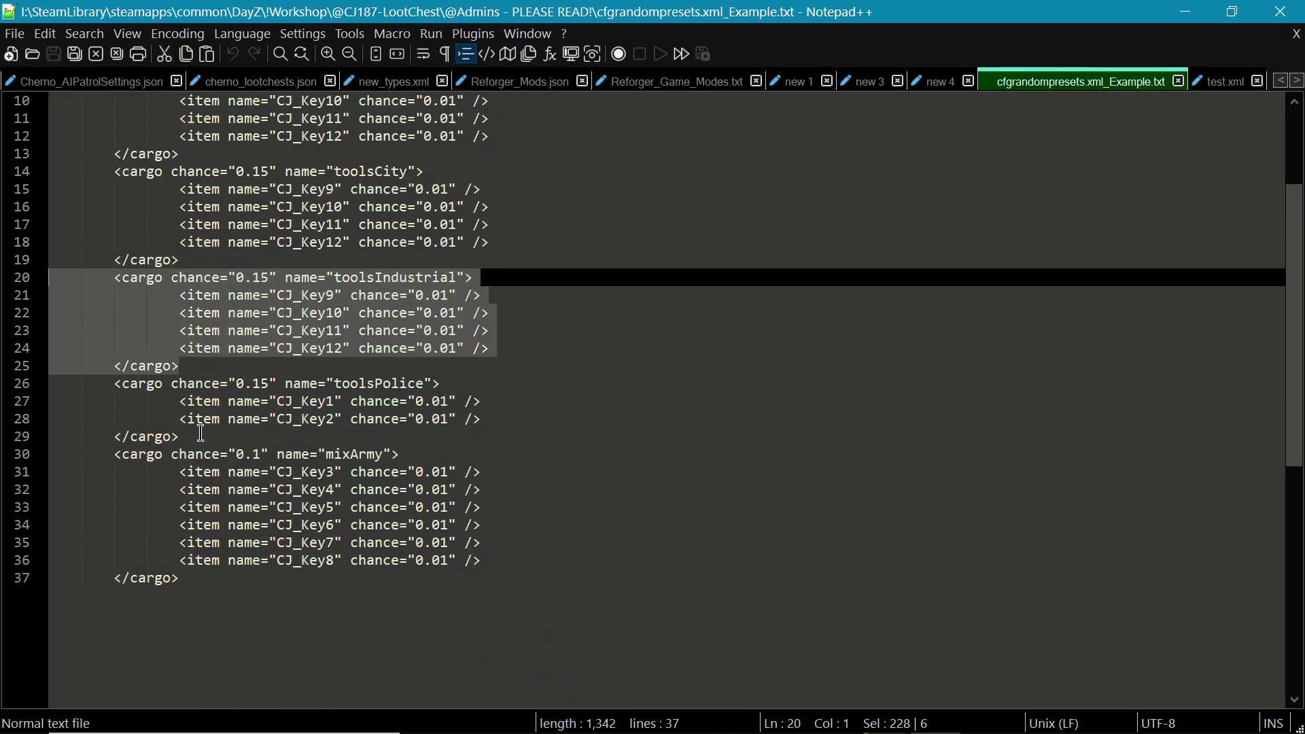
pyautogui.moveTo(178, 436); pyautogui.dragTo(23, 396)
pyautogui.rightClick(230, 408)
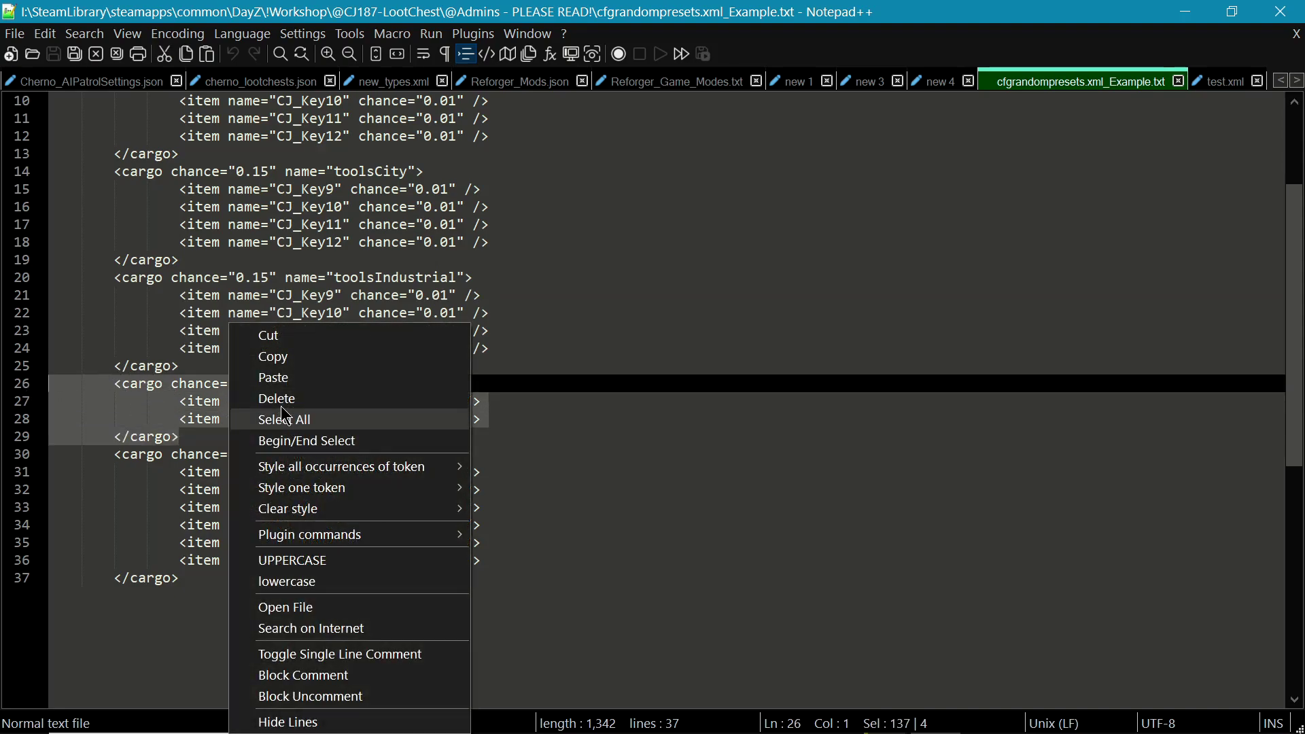
pyautogui.click(270, 362)
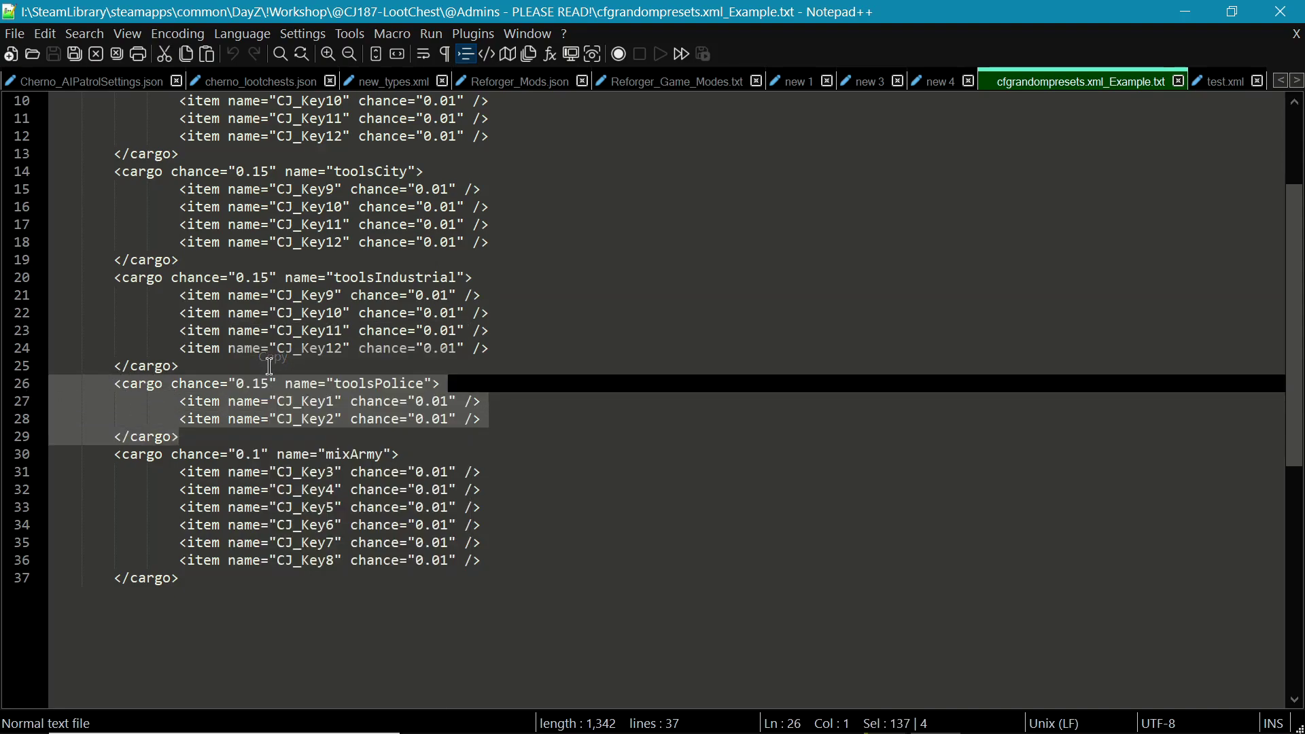
# Step: Locate the existing toolsPolice preset in test.xml and paste the copied toolsPolice cargo block on a new line directly above it
pyautogui.click(1217, 83)
pyautogui.scroll(-6, 537, 436)
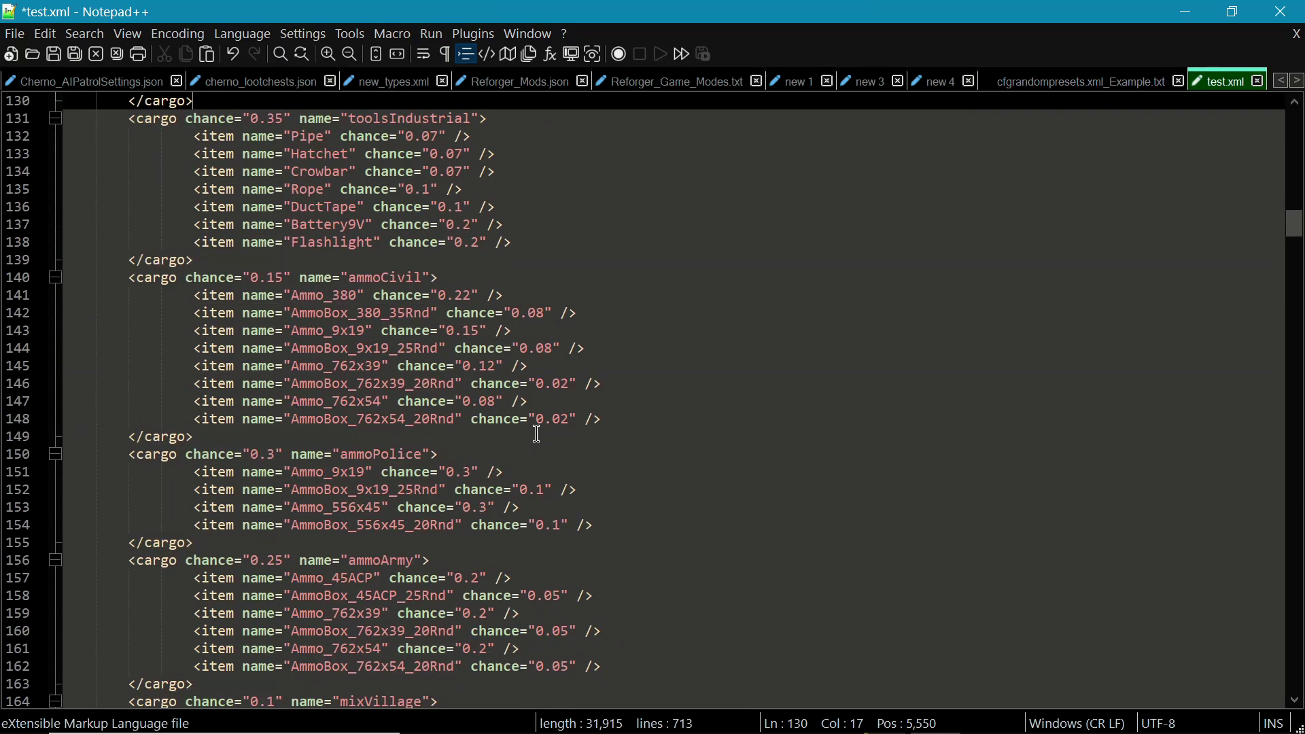
pyautogui.scroll(-2, 537, 435)
pyautogui.scroll(9, 537, 435)
pyautogui.scroll(20, 537, 435)
pyautogui.scroll(9, 537, 436)
pyautogui.scroll(-14, 537, 436)
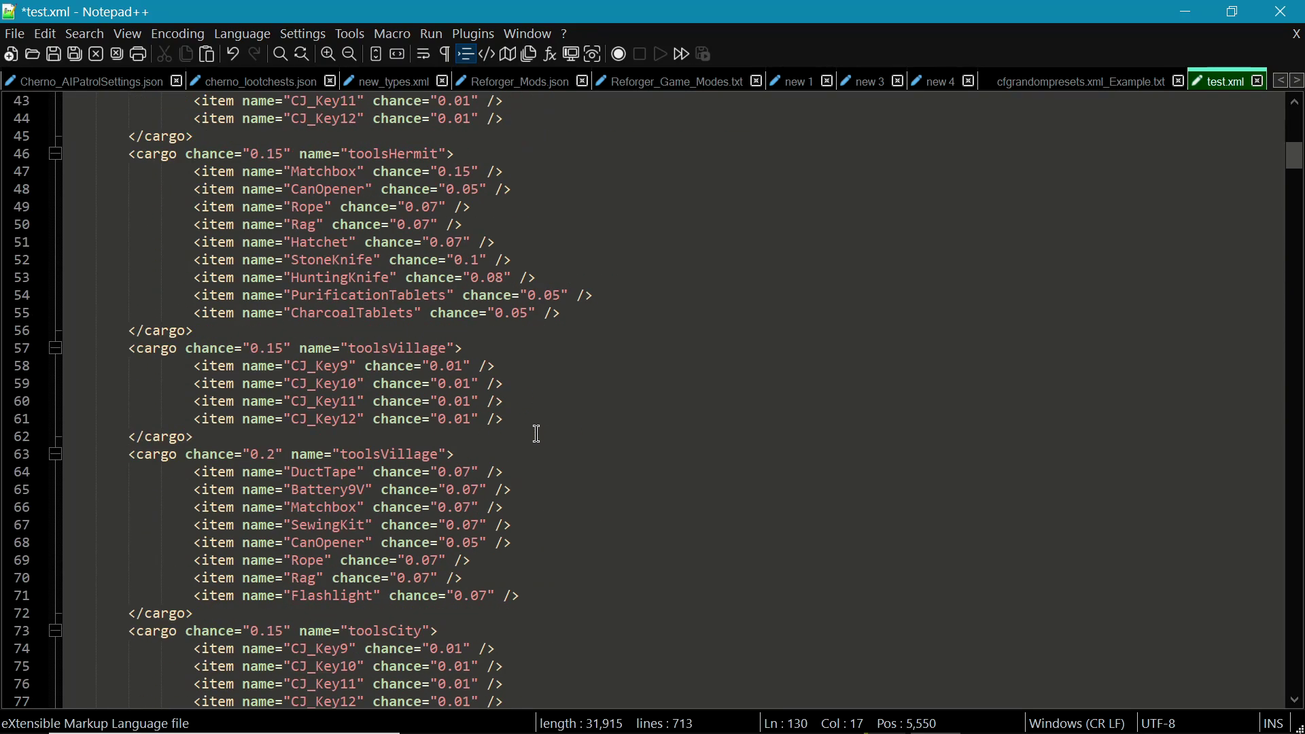
pyautogui.scroll(-14, 538, 436)
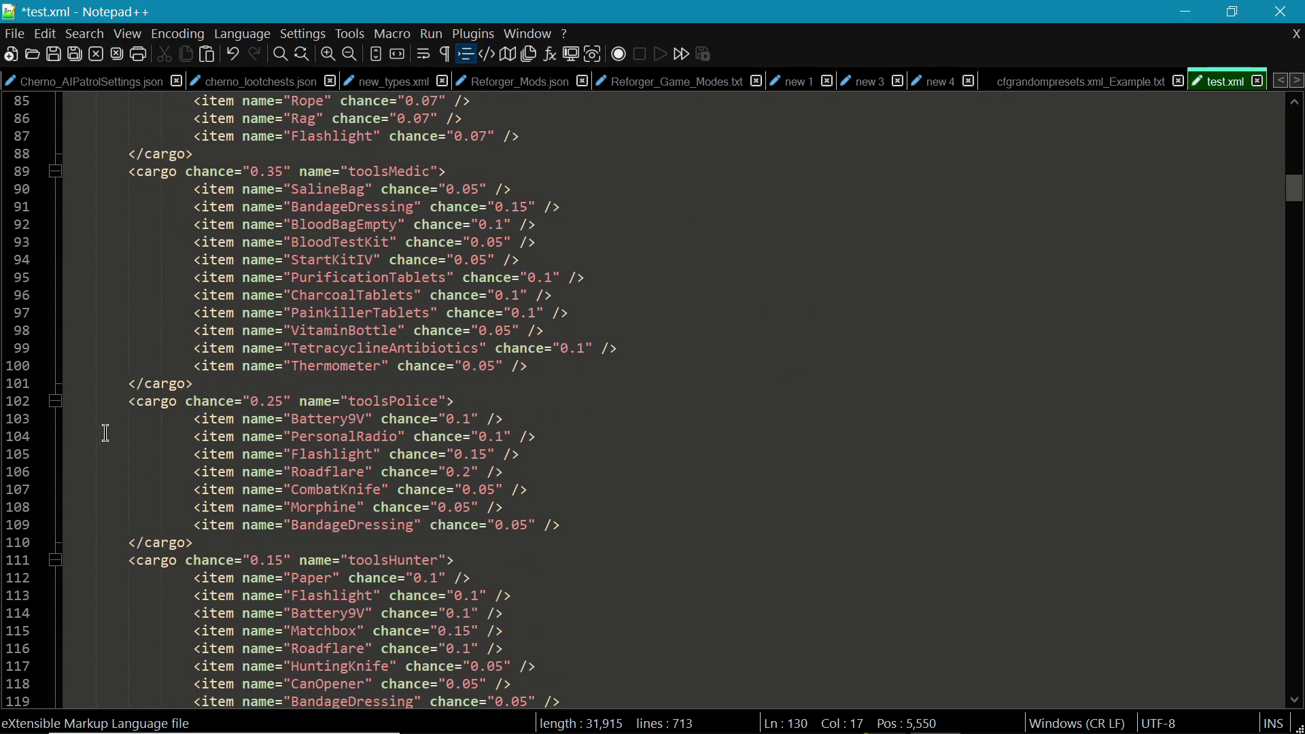
pyautogui.click(63, 405)
pyautogui.press('Return')
pyautogui.press('Up')
pyautogui.rightClick(71, 401)
pyautogui.click(136, 379)
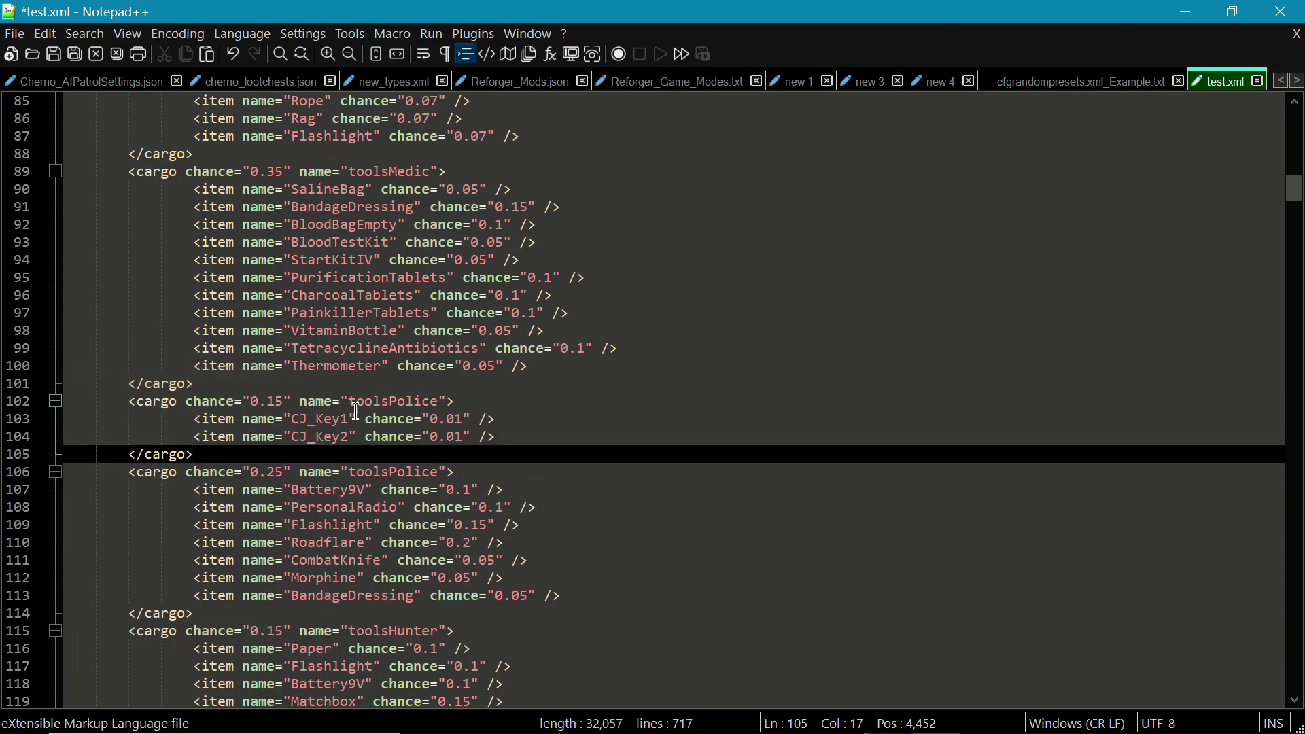
# Step: Copy the preset name mixArmy from cfgrandompresets.xml_Example.txt
pyautogui.click(1080, 83)
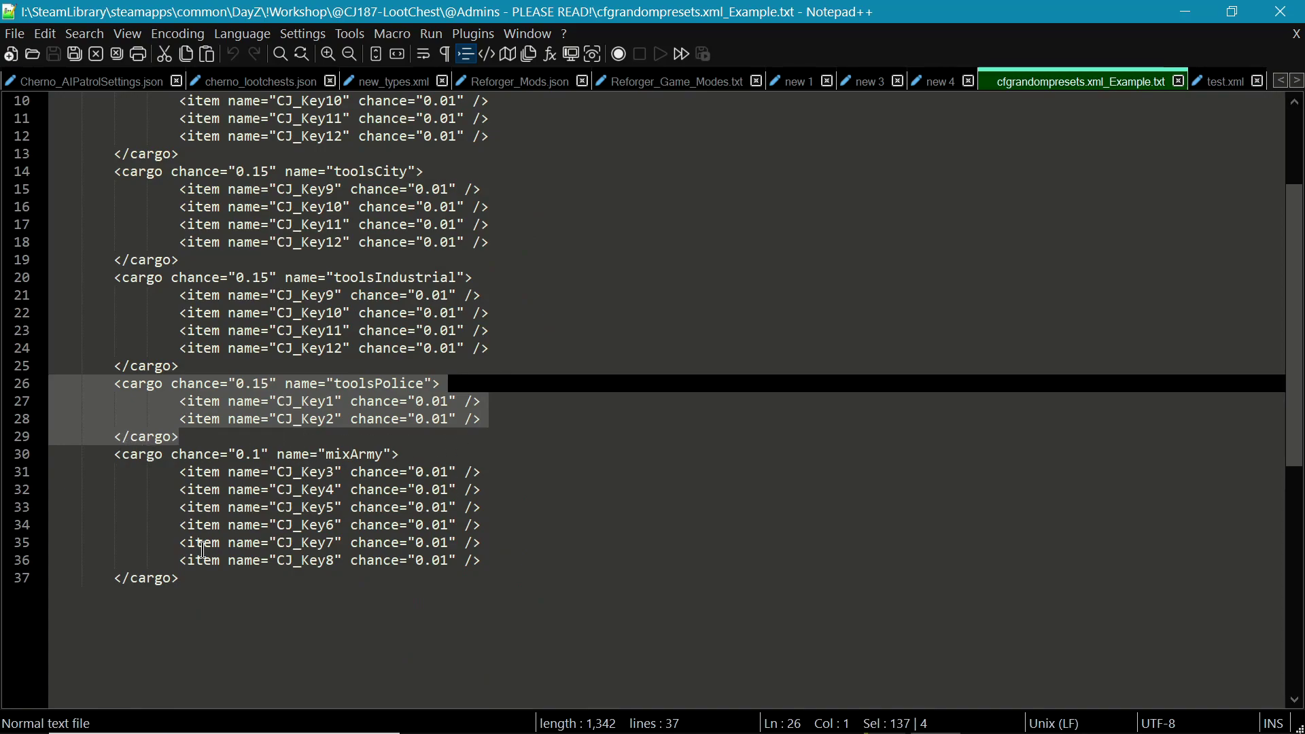
pyautogui.doubleClick(355, 456)
pyautogui.rightClick(355, 456)
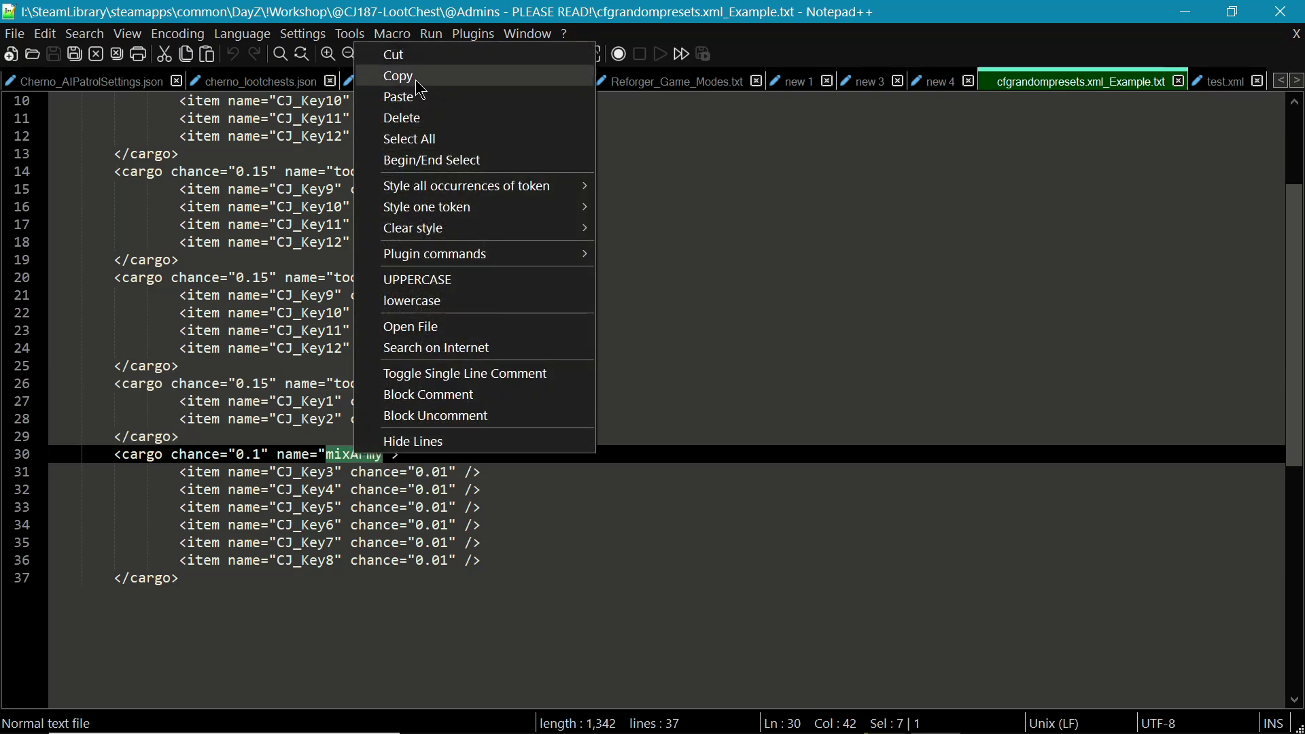
pyautogui.click(417, 78)
# Step: Search test.xml for the copied preset name mixArmy, and close the search once its cargo block is located
pyautogui.click(1231, 81)
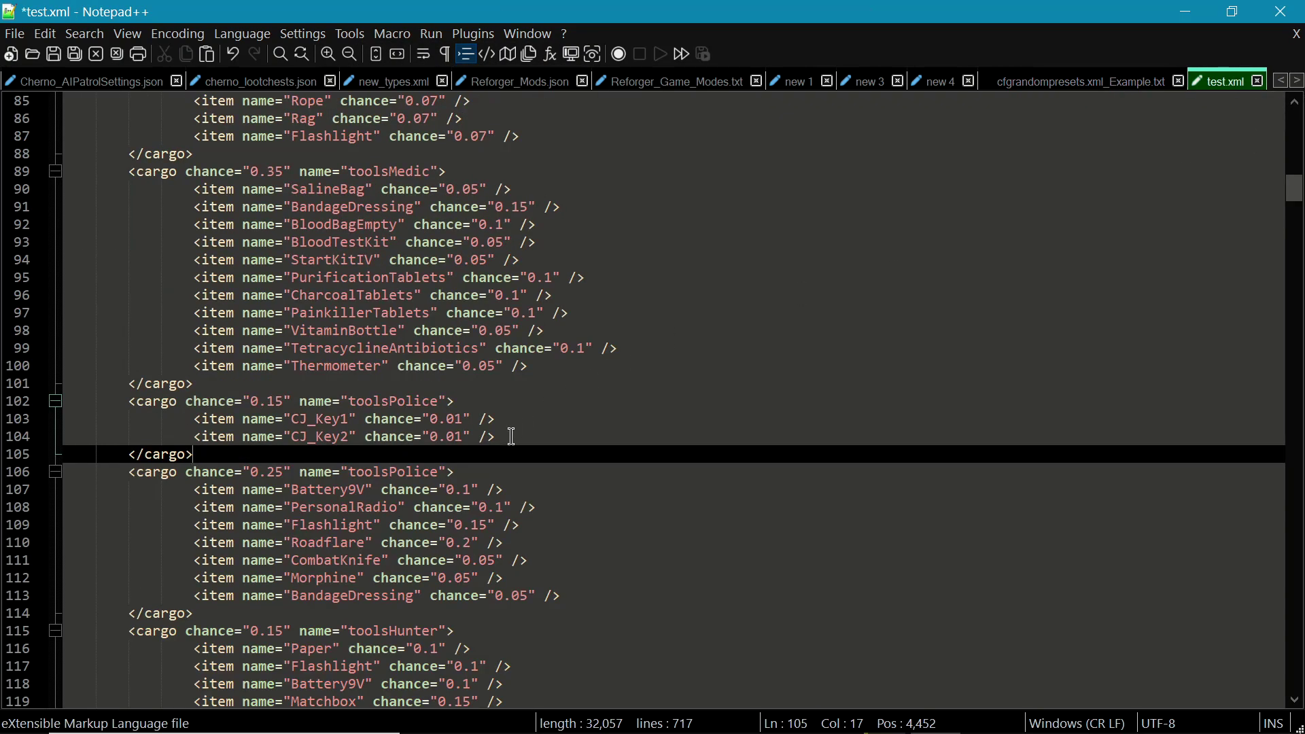
pyautogui.click(541, 406)
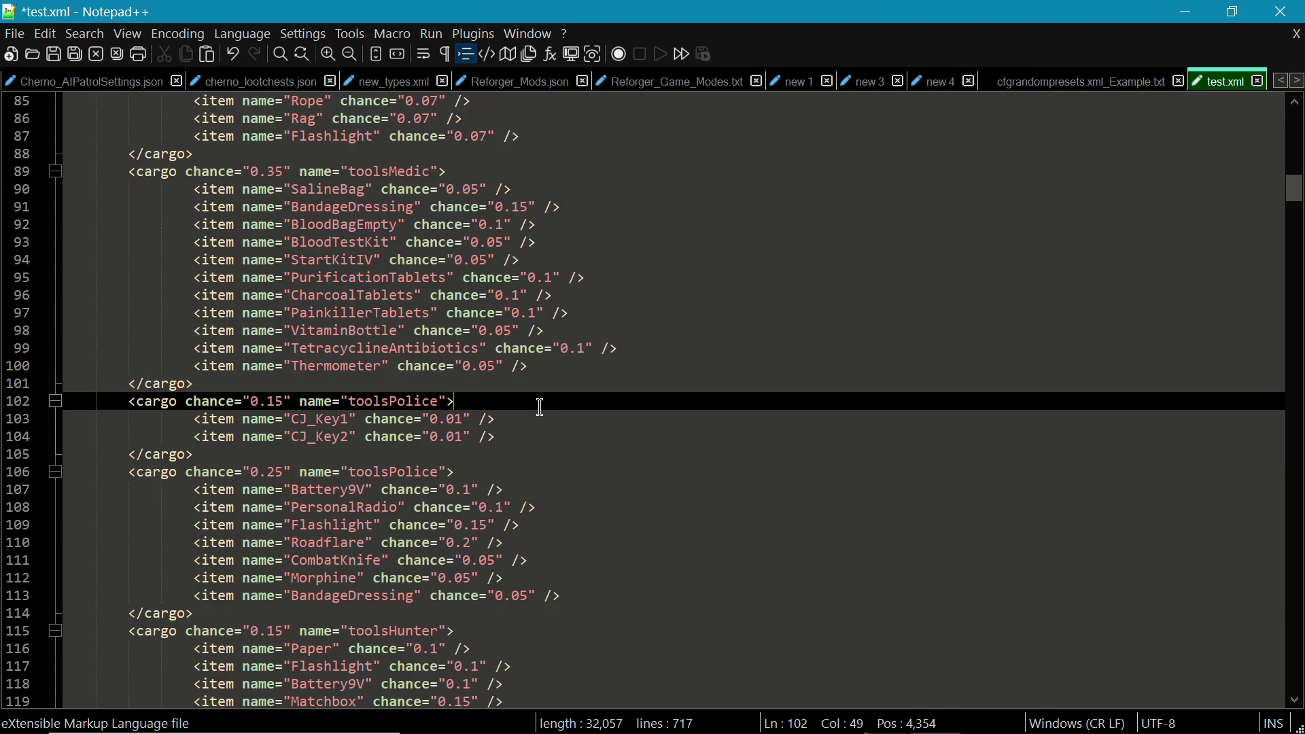
pyautogui.hotkey('ctrl', 'f')
pyautogui.rightClick(726, 204)
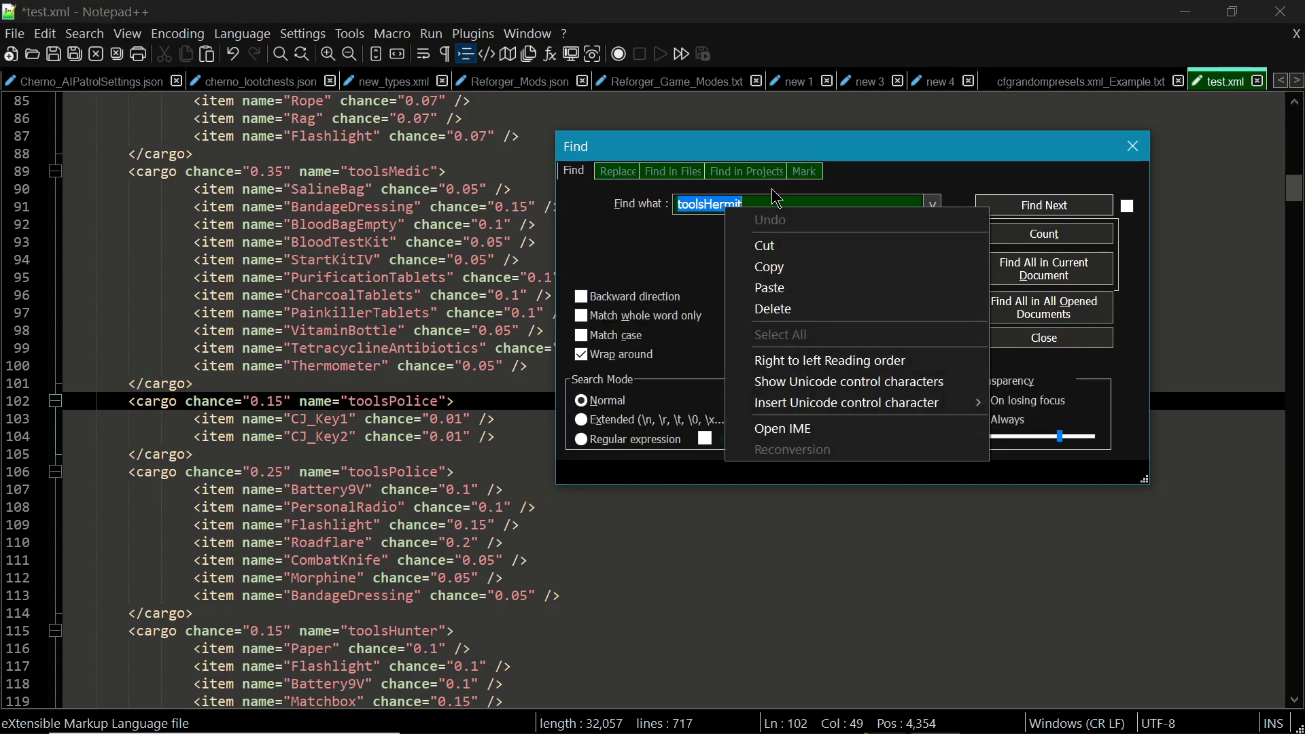
pyautogui.click(771, 288)
pyautogui.click(1040, 210)
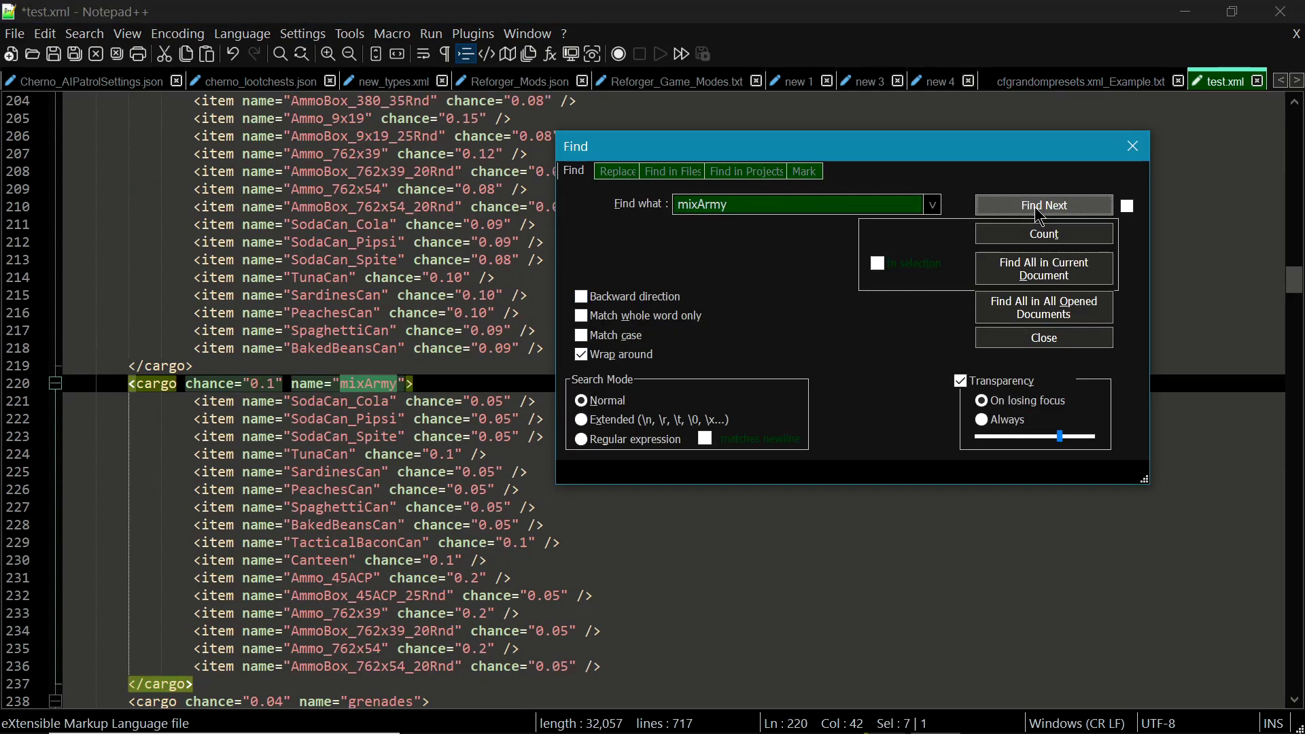
pyautogui.scroll(1, 324, 421)
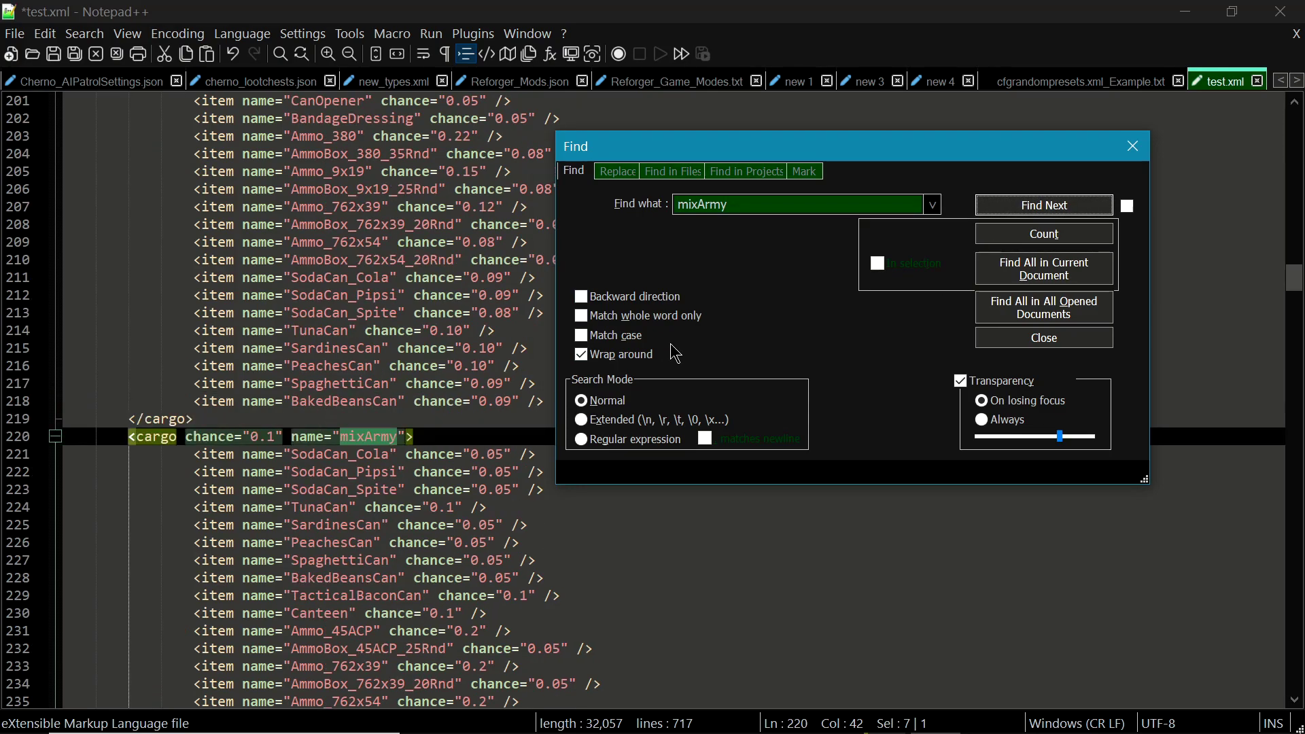
pyautogui.click(1134, 146)
# Step: Copy the complete mixArmy cargo block with CJ_Key3 through CJ_Key8 from cfgrandompresets.xml_Example.txt
pyautogui.click(1113, 83)
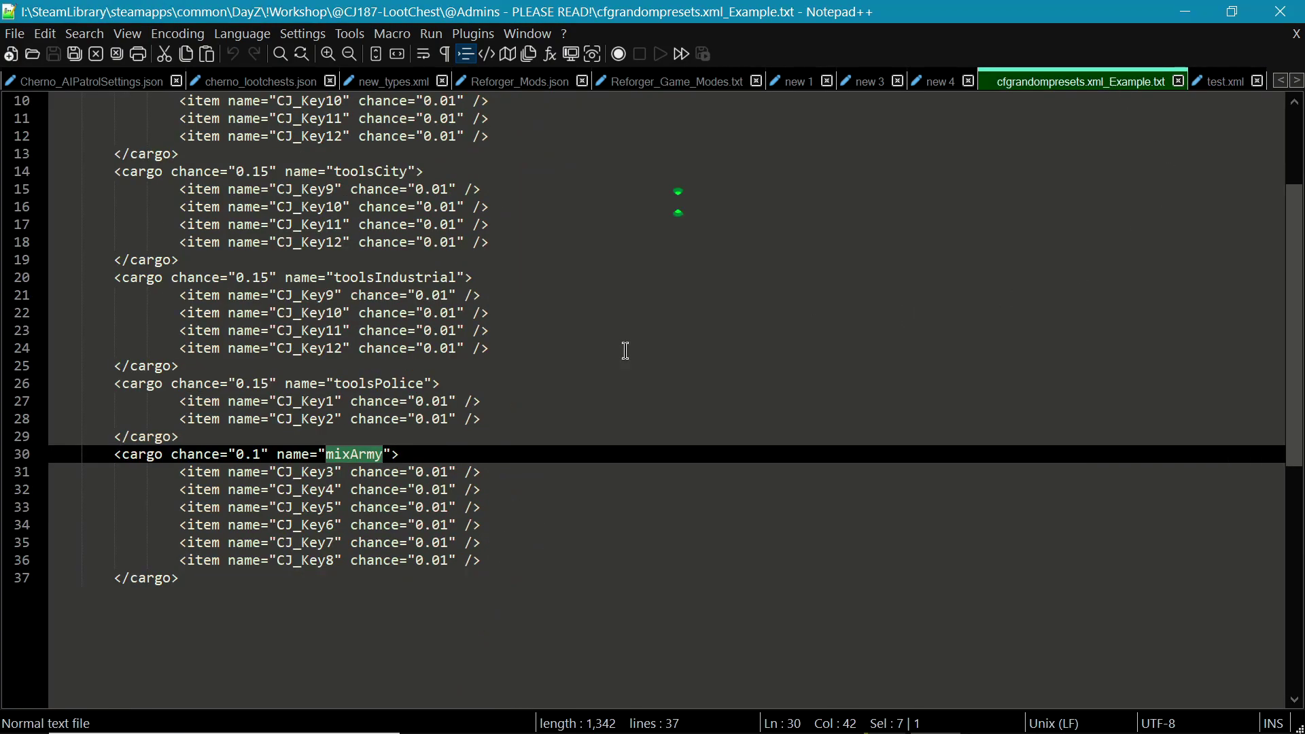
pyautogui.moveTo(185, 579); pyautogui.dragTo(24, 452)
pyautogui.rightClick(253, 474)
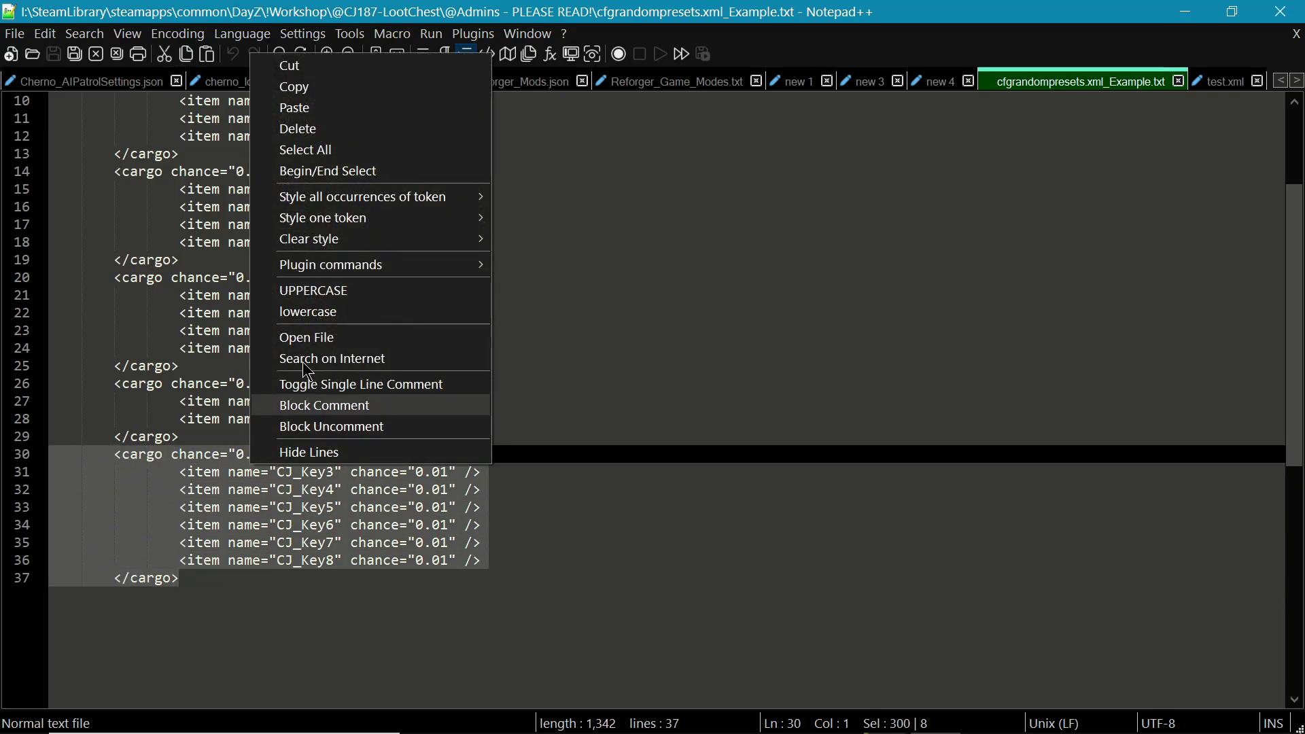
pyautogui.click(293, 90)
# Step: Insert a new line directly above the existing mixArmy preset in test.xml and paste the copied mixArmy cargo block there
pyautogui.click(1223, 81)
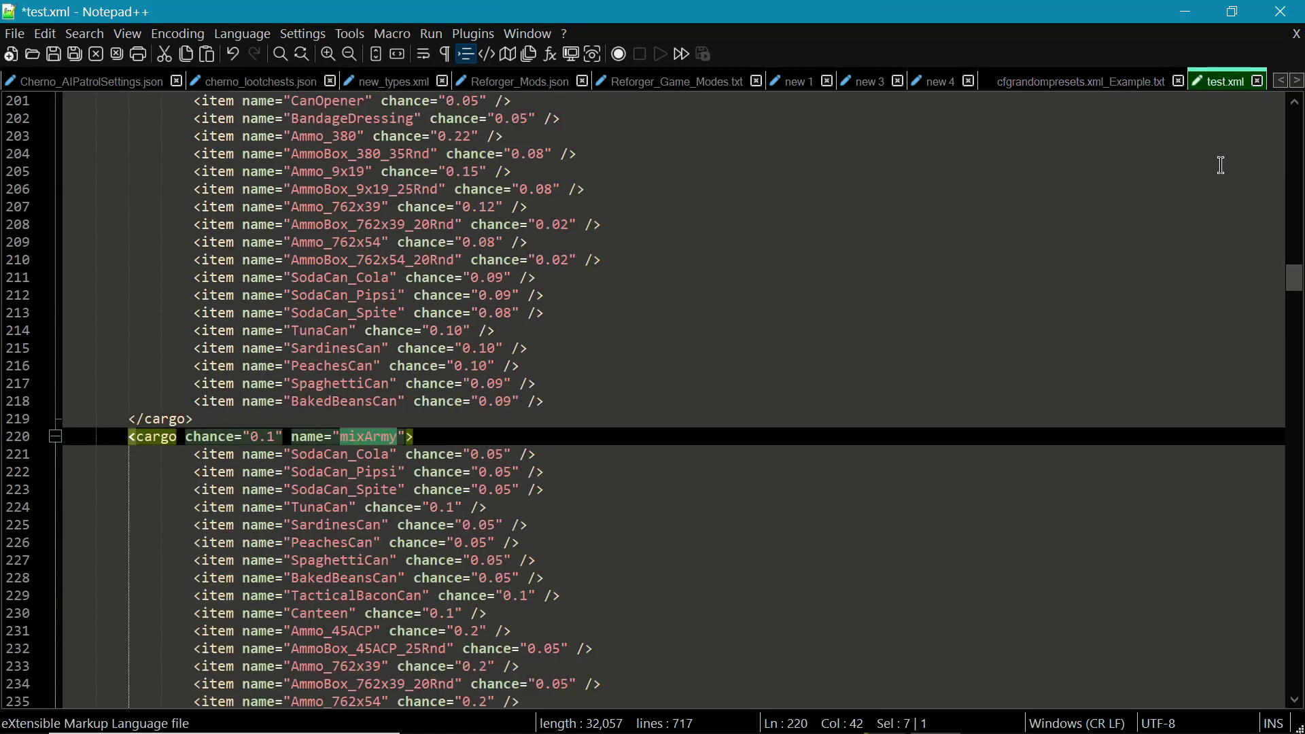
pyautogui.click(65, 438)
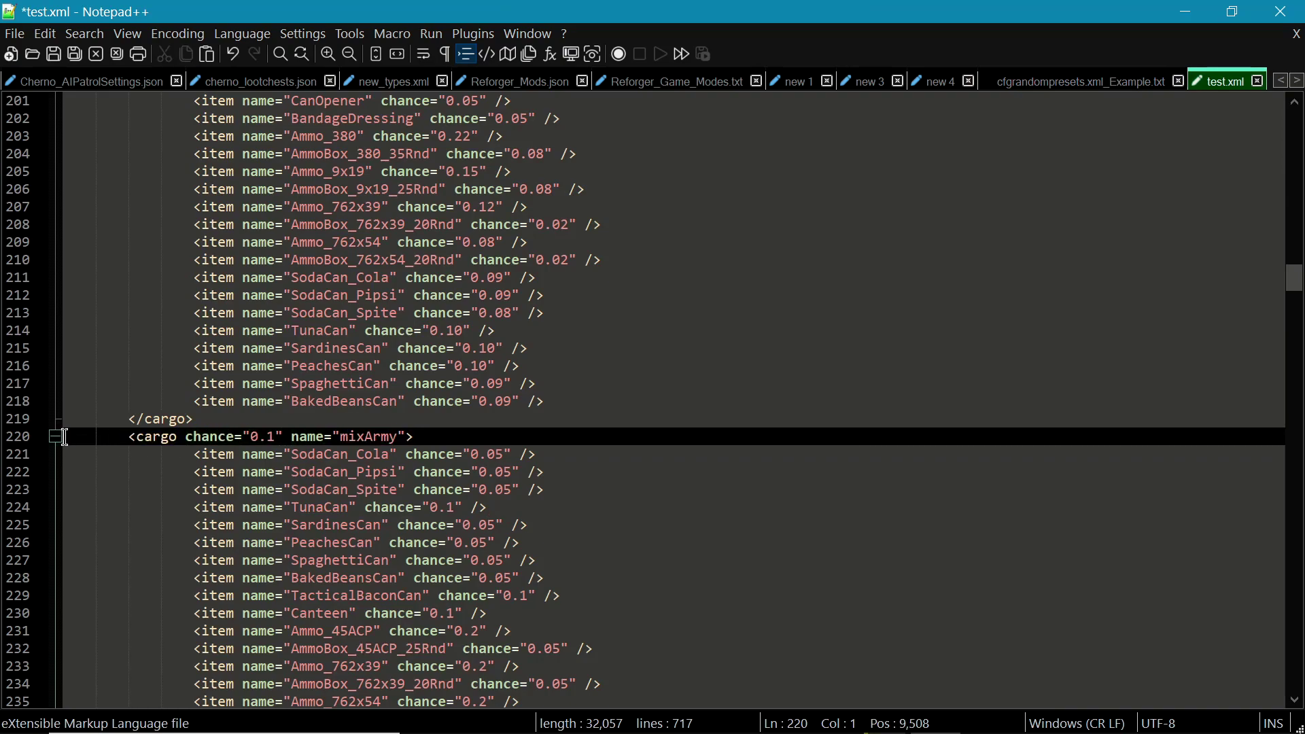
pyautogui.press('Return')
pyautogui.press('Up')
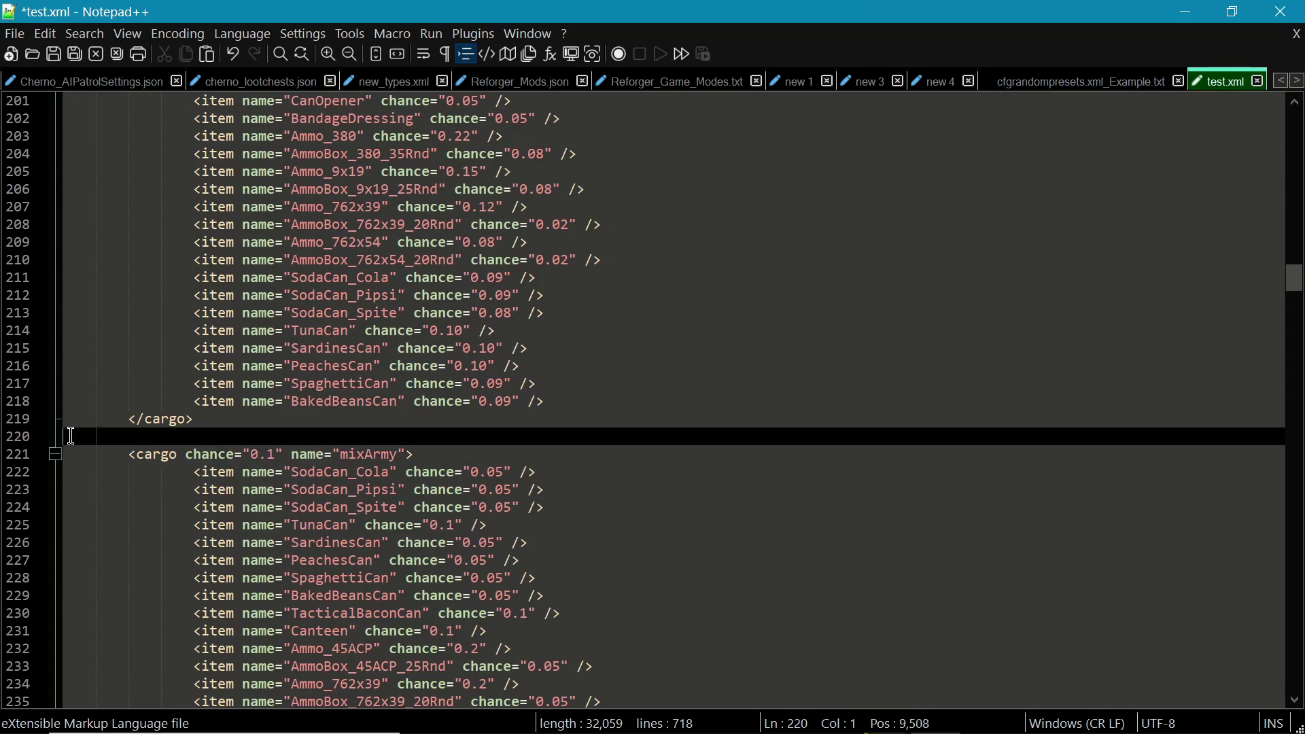
pyautogui.rightClick(68, 437)
pyautogui.click(117, 79)
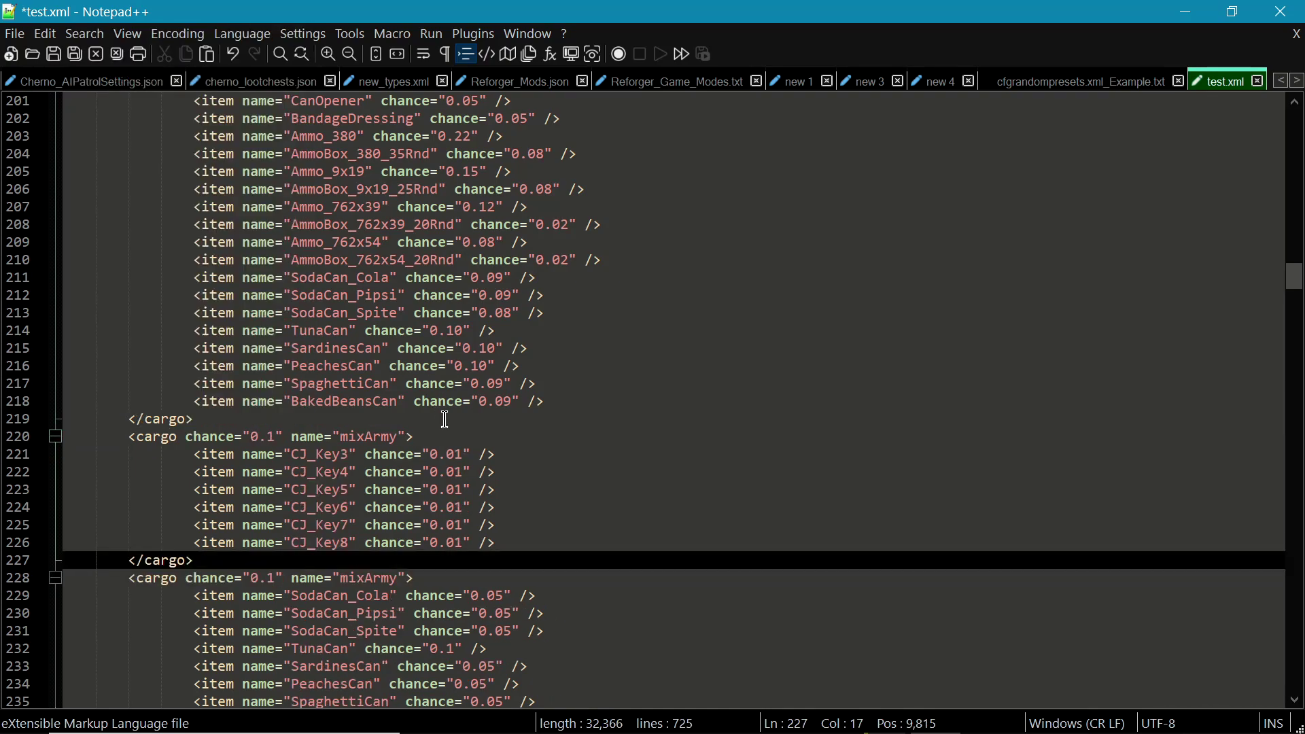
# Step: Copy the entire contents of test.xml, switch to the GTXGaming file manager in Firefox, and open cfgrandompresets.xml in a maximized editor
pyautogui.click(617, 156)
pyautogui.hotkey('ctrl', 'a')
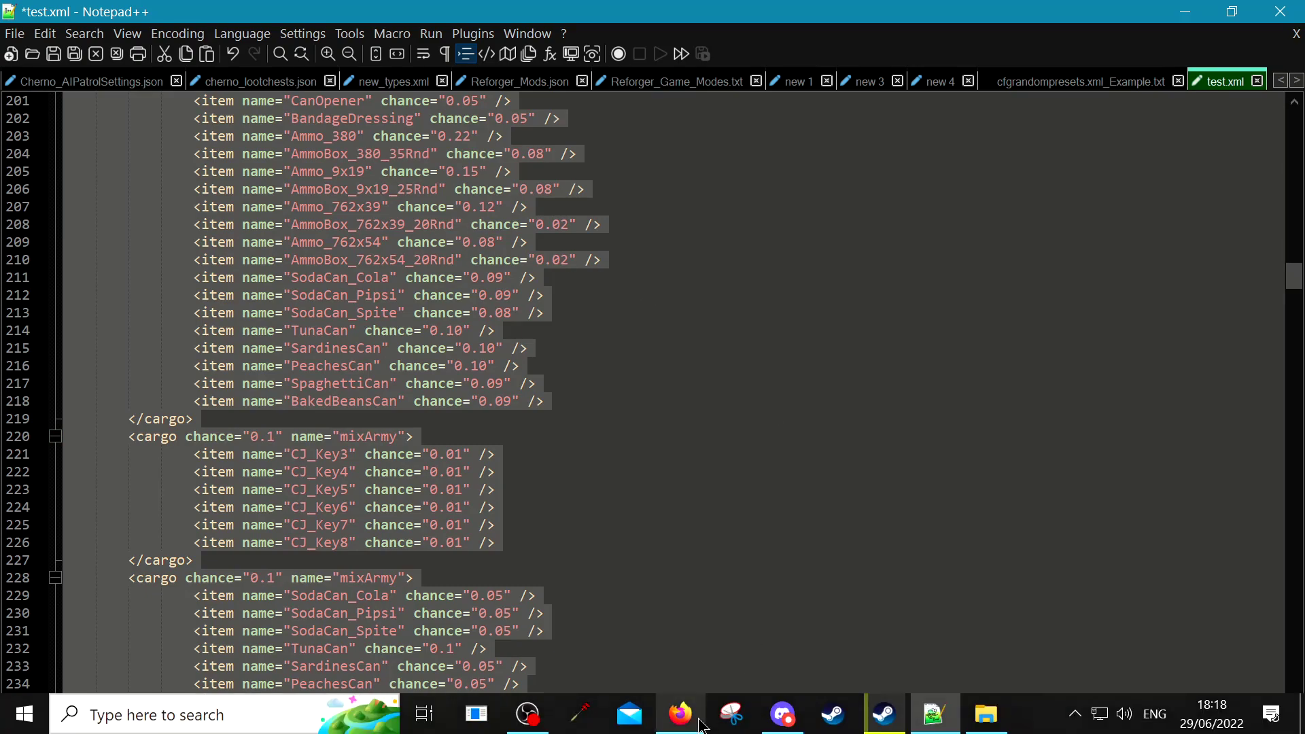
pyautogui.click(680, 722)
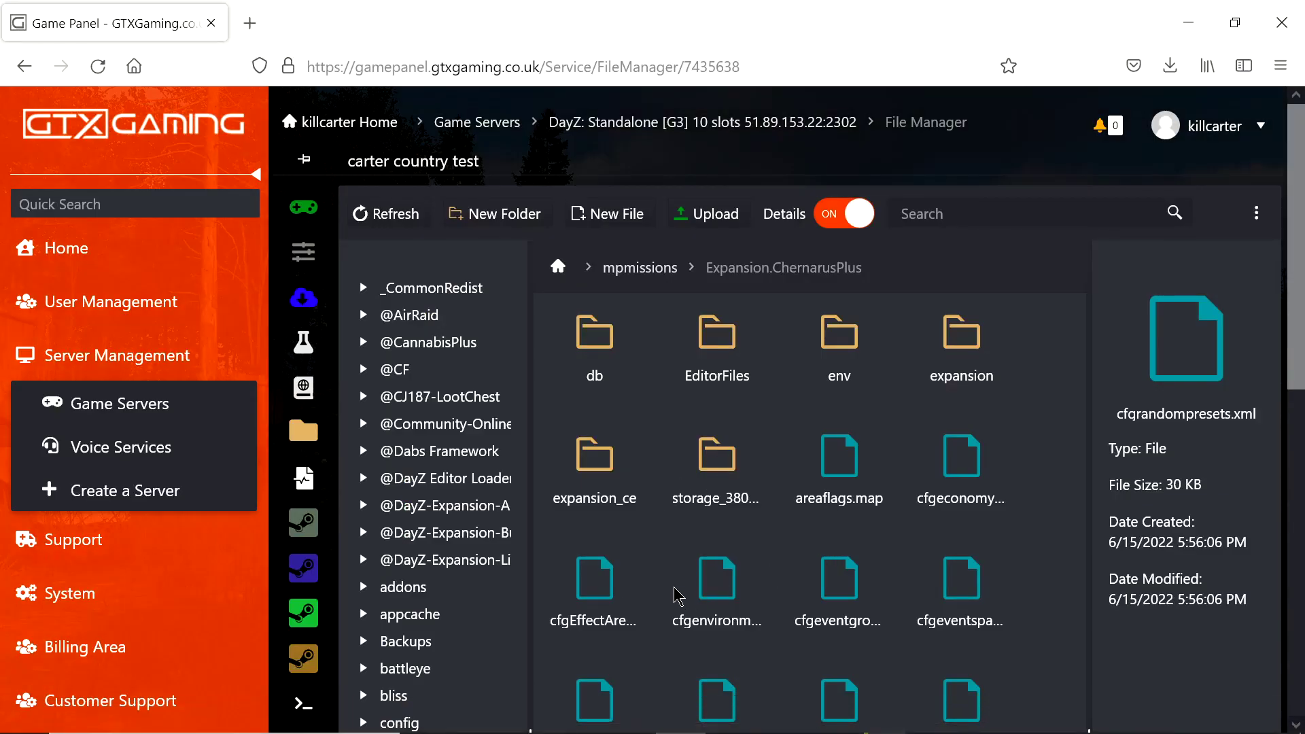
pyautogui.scroll(-3, 664, 599)
pyautogui.doubleClick(593, 622)
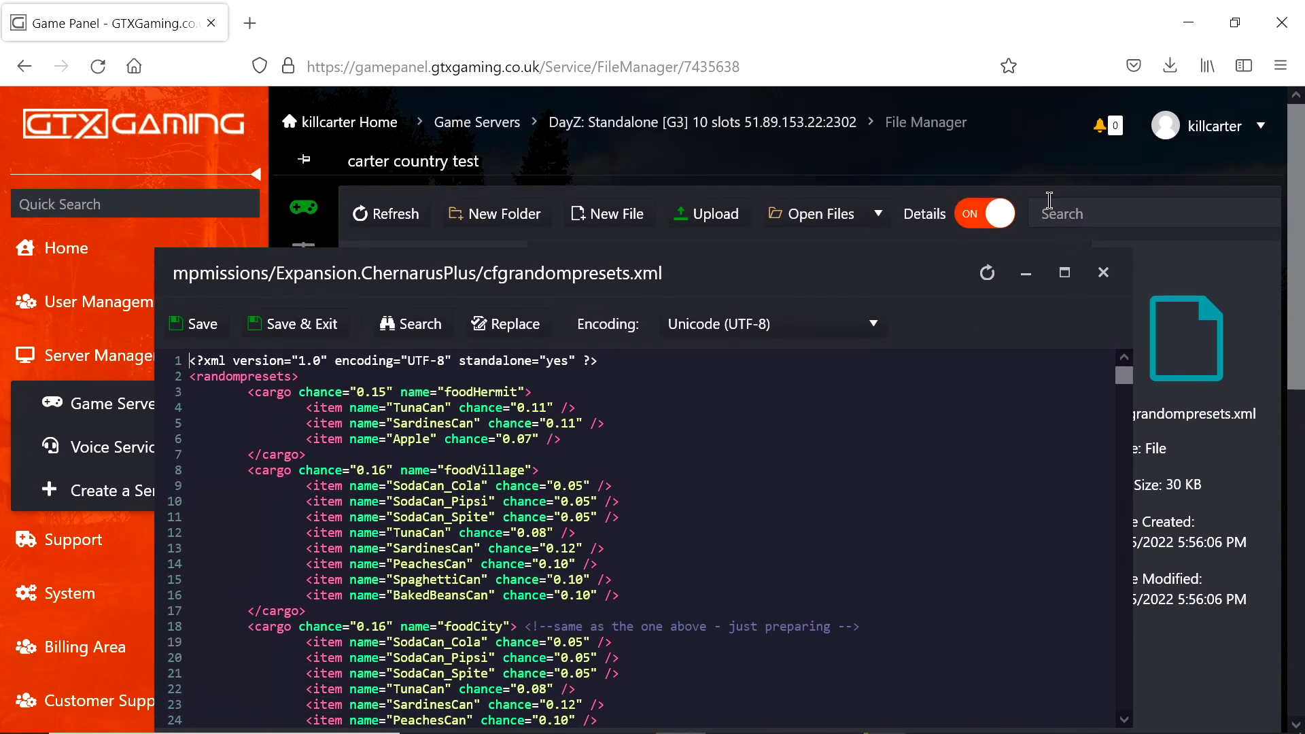
pyautogui.click(1051, 272)
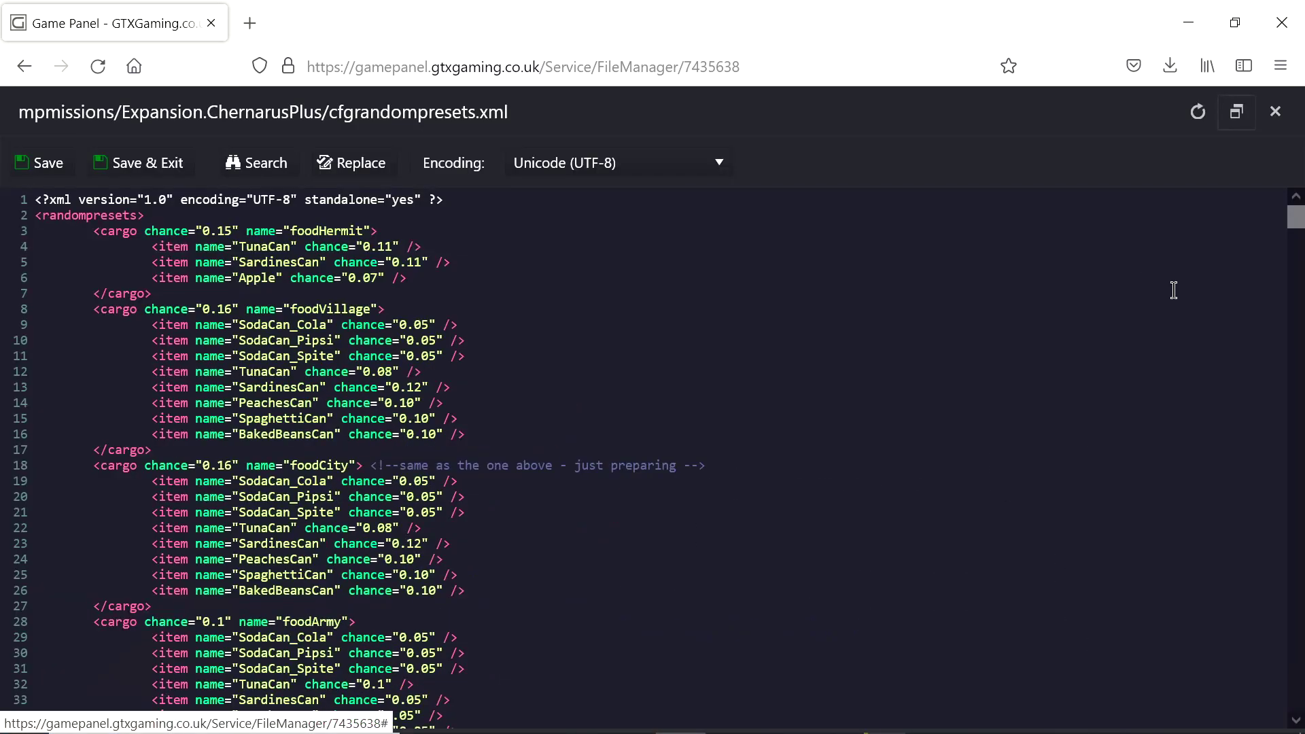
# Step: Replace the whole contents of the server's cfgrandompresets.xml with the copied test.xml text, then save and exit the file
pyautogui.click(458, 318)
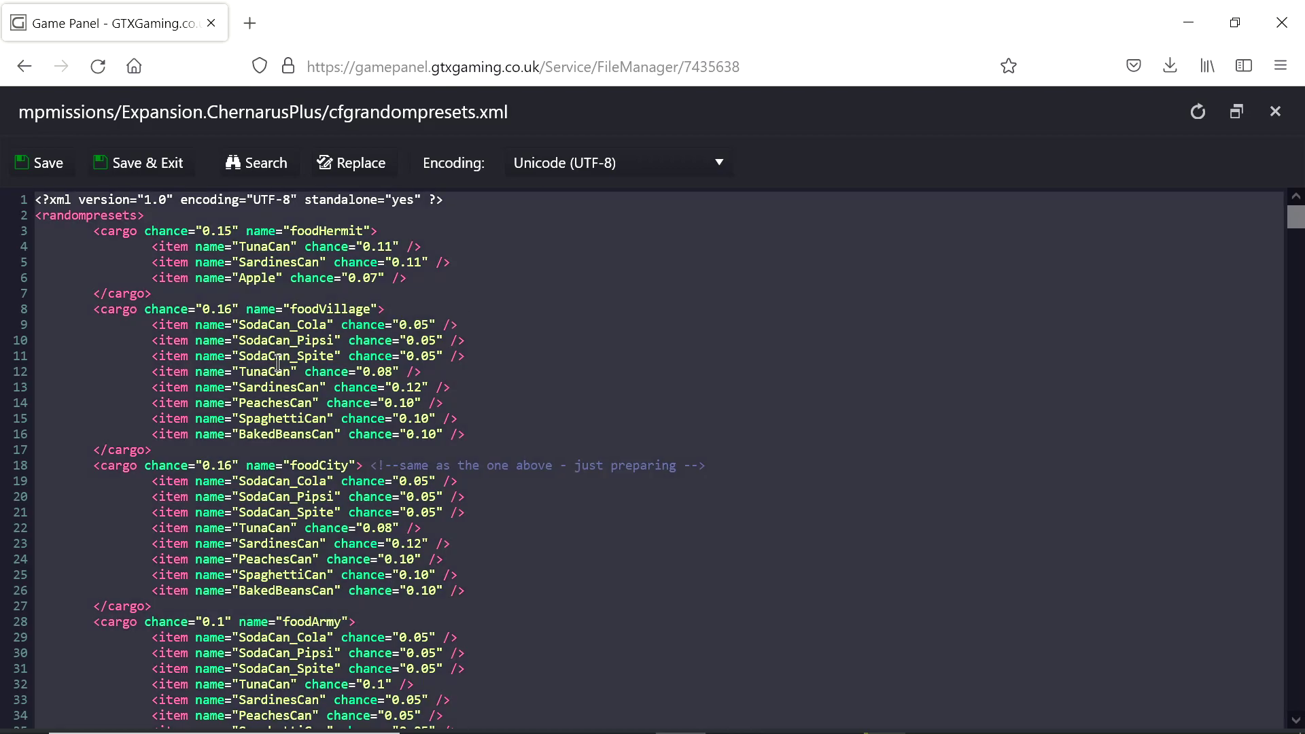
pyautogui.hotkey('ctrl', 'End')
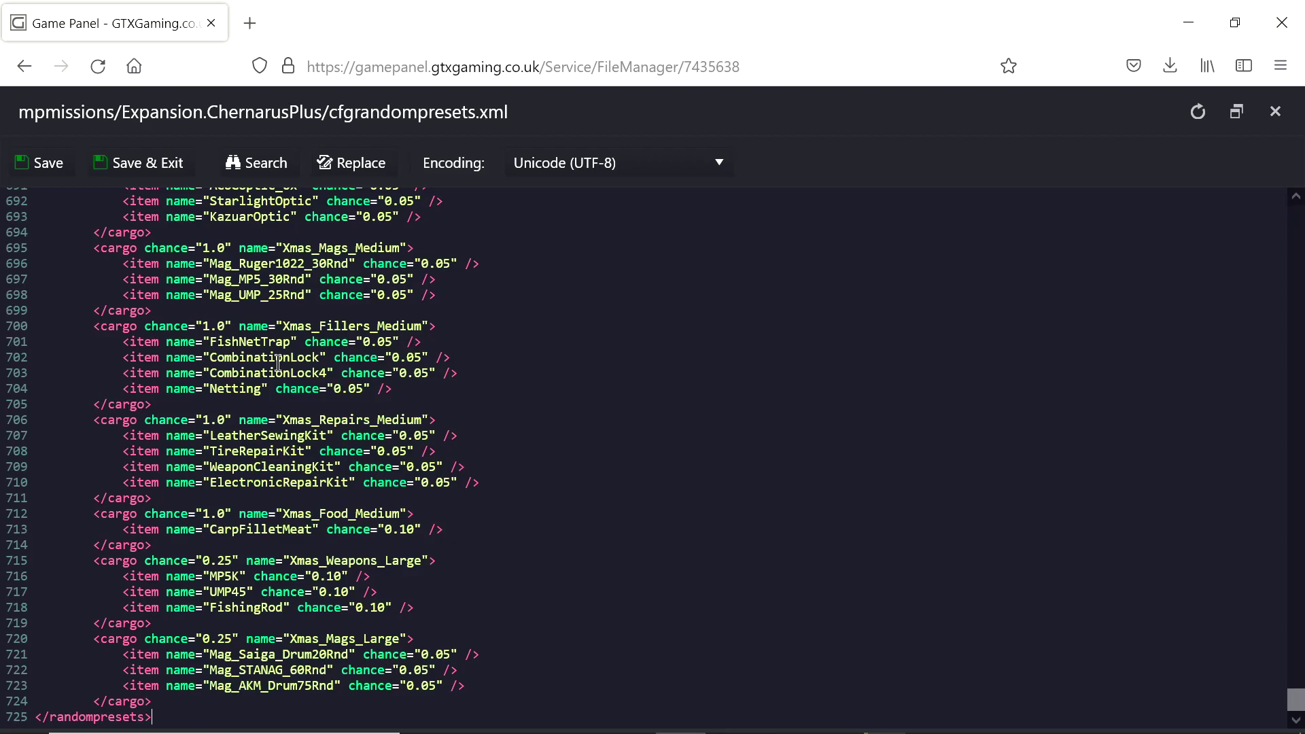
pyautogui.click(146, 174)
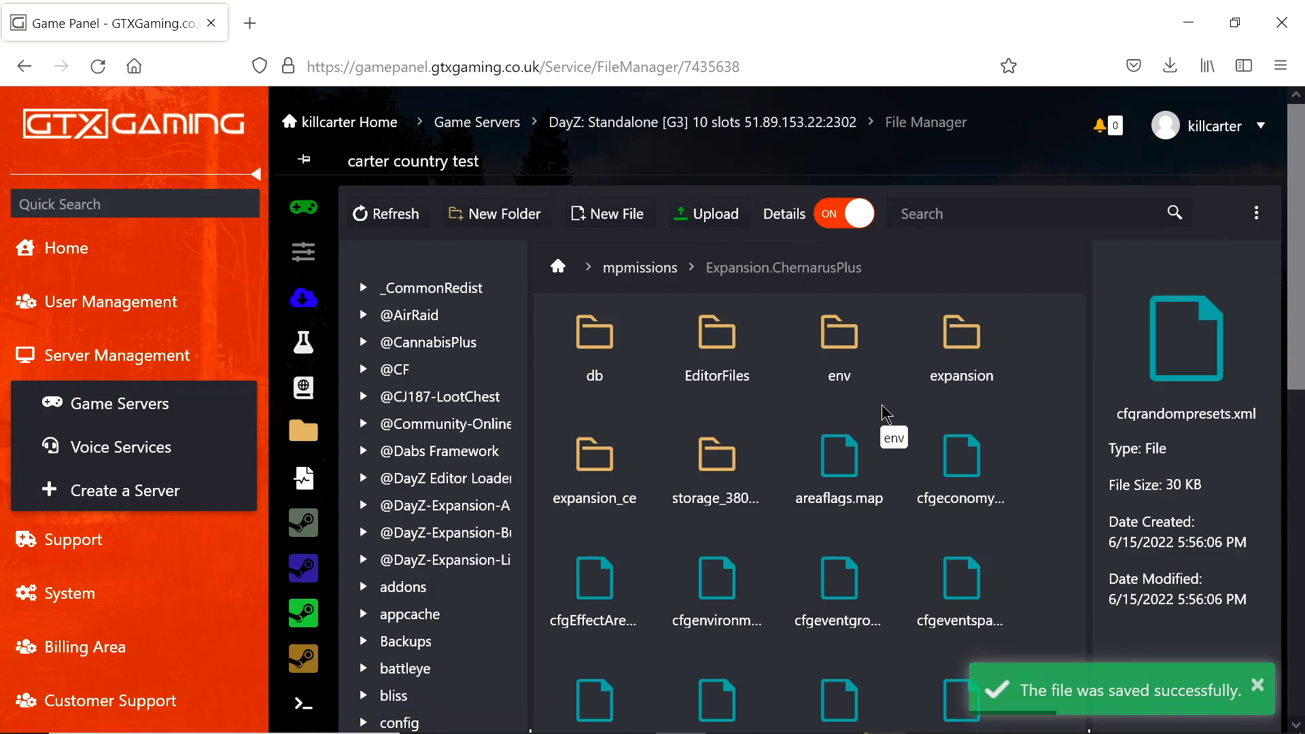
pyautogui.moveTo(935, 731)
pyautogui.click(935, 724)
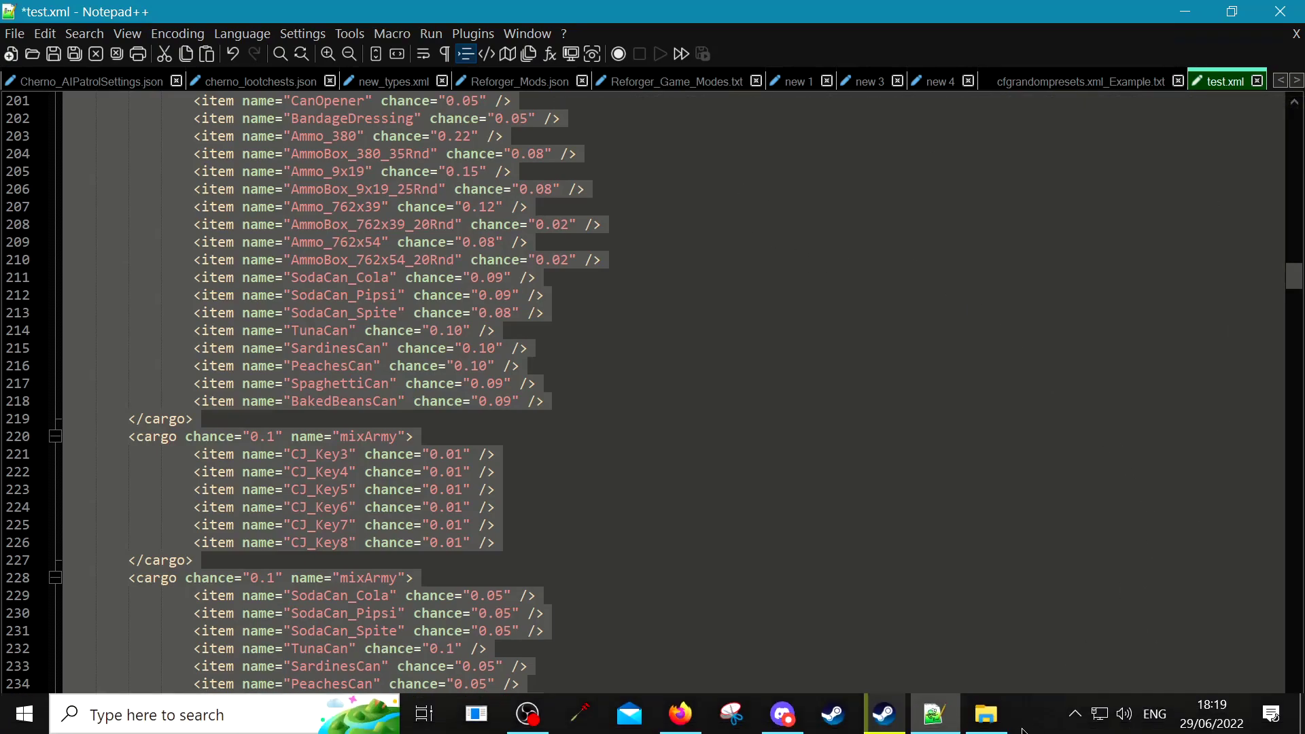
pyautogui.click(986, 715)
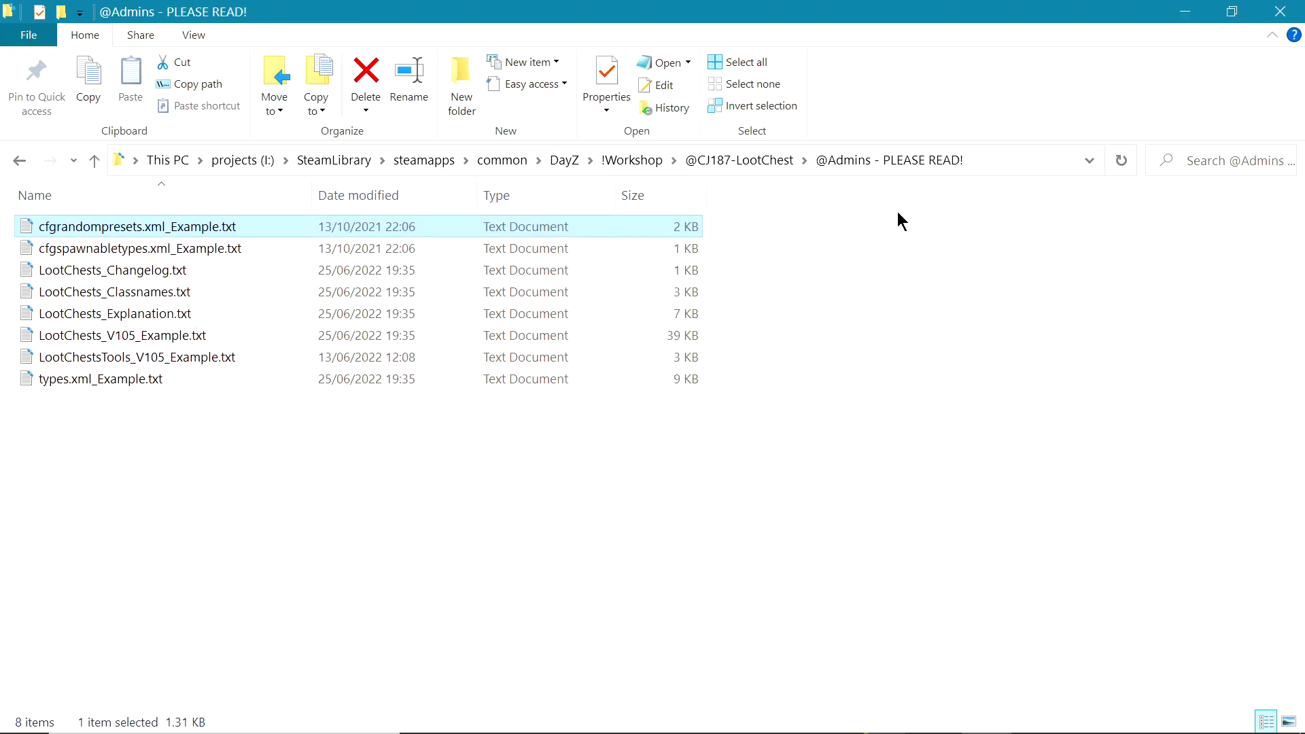
pyautogui.rightClick(95, 255)
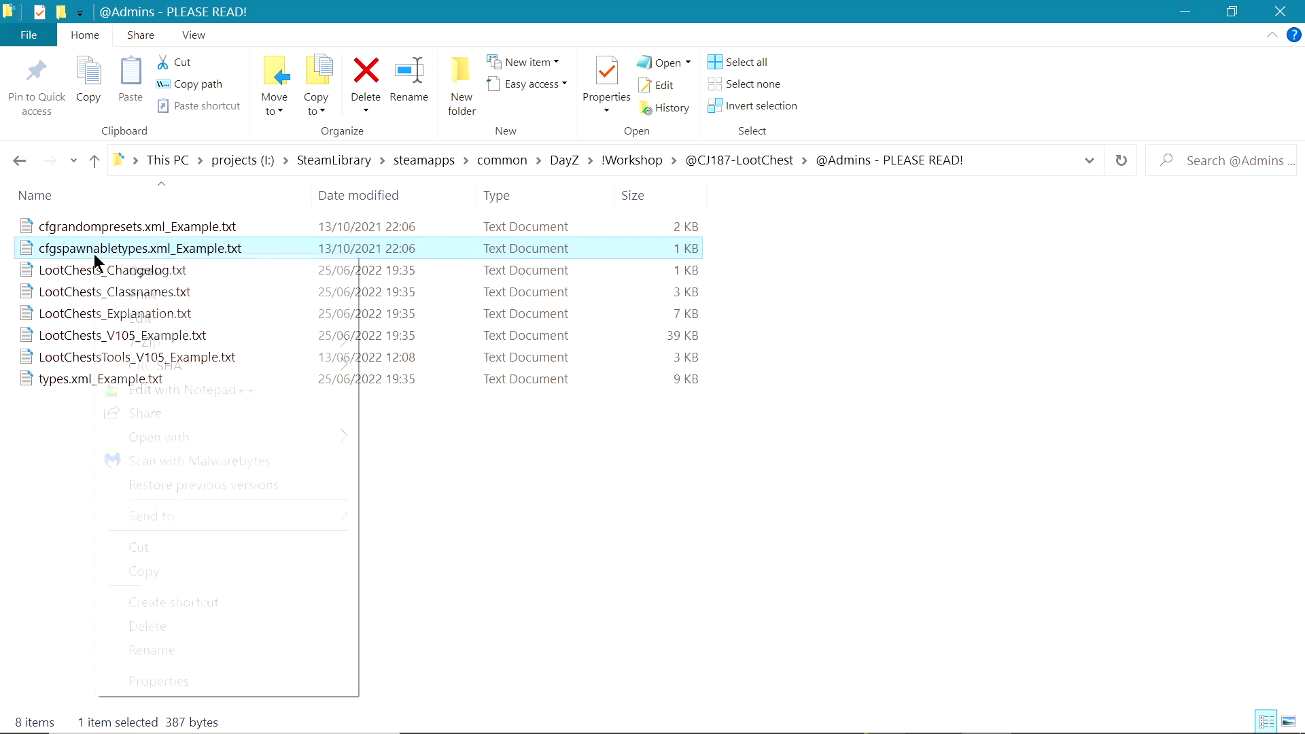
pyautogui.click(136, 393)
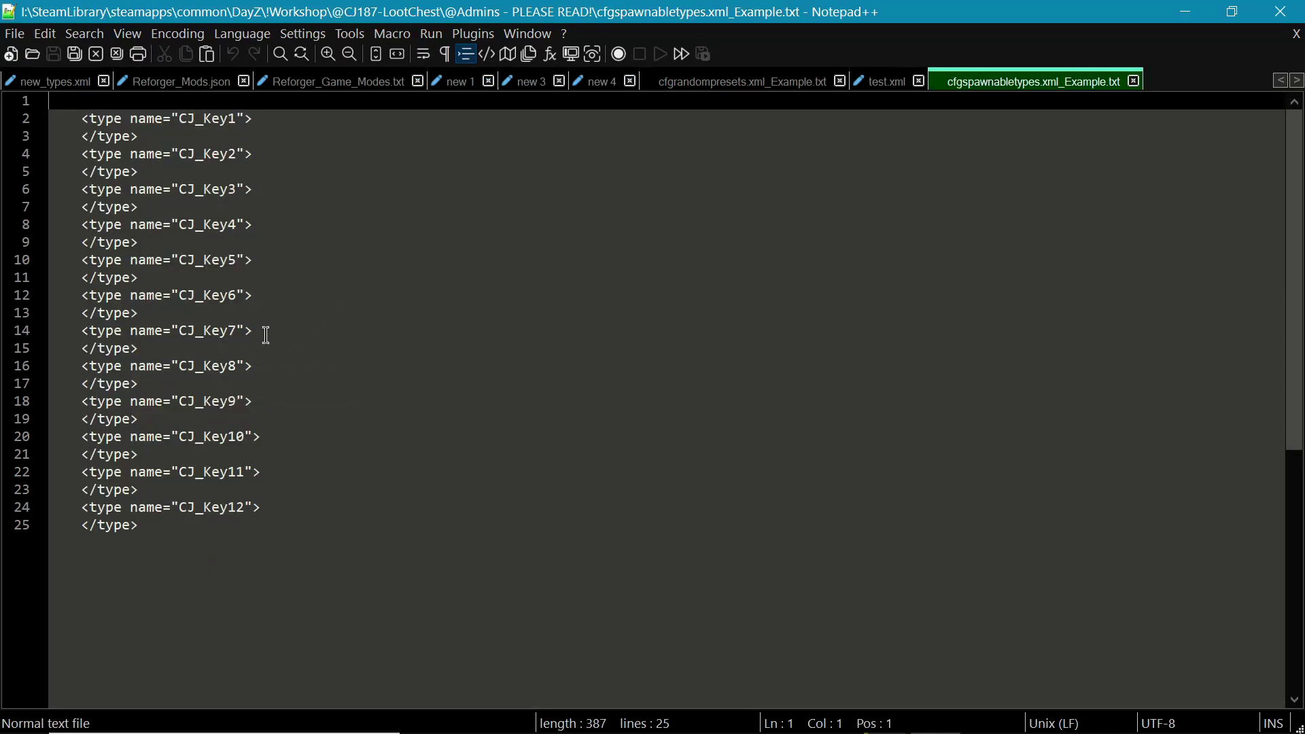
# Step: Copy all the type entries from CJ_Key1 through CJ_Key12 in cfgspawnabletypes.xml_Example.txt
pyautogui.moveTo(141, 528); pyautogui.dragTo(11, 117)
pyautogui.rightClick(164, 118)
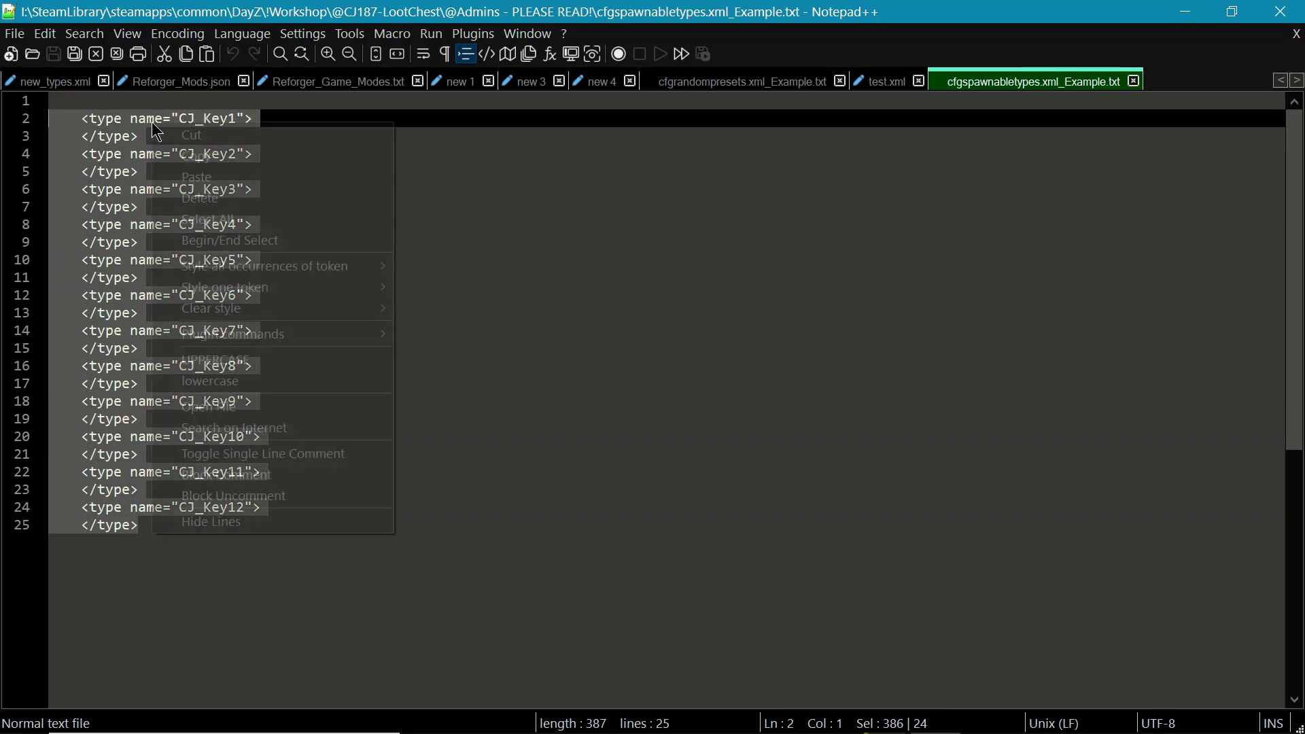
pyautogui.click(204, 158)
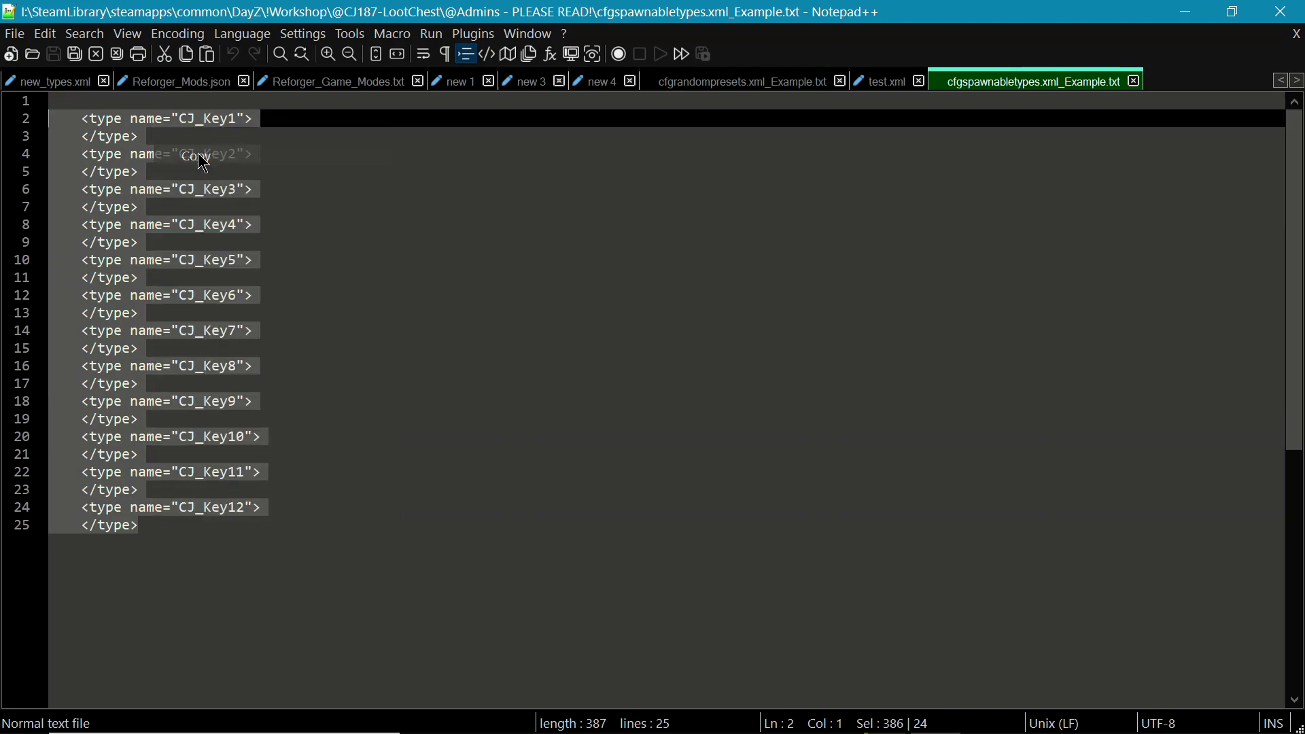
# Step: Switch to the file manager in Firefox and open cfgspawnabletypes.xml from mpmissions/Expansion.ChernarusPlus in a maximized editor
pyautogui.click(681, 714)
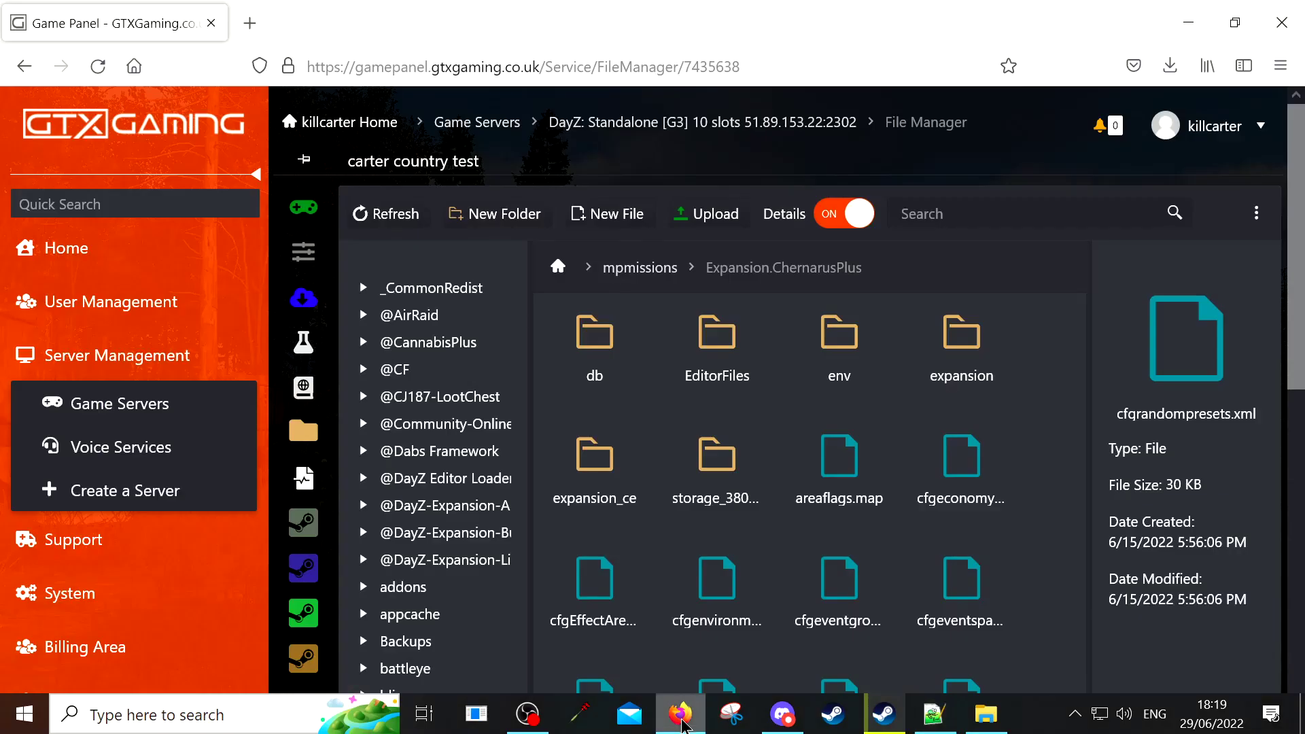
pyautogui.scroll(-2, 662, 476)
pyautogui.scroll(-2, 663, 475)
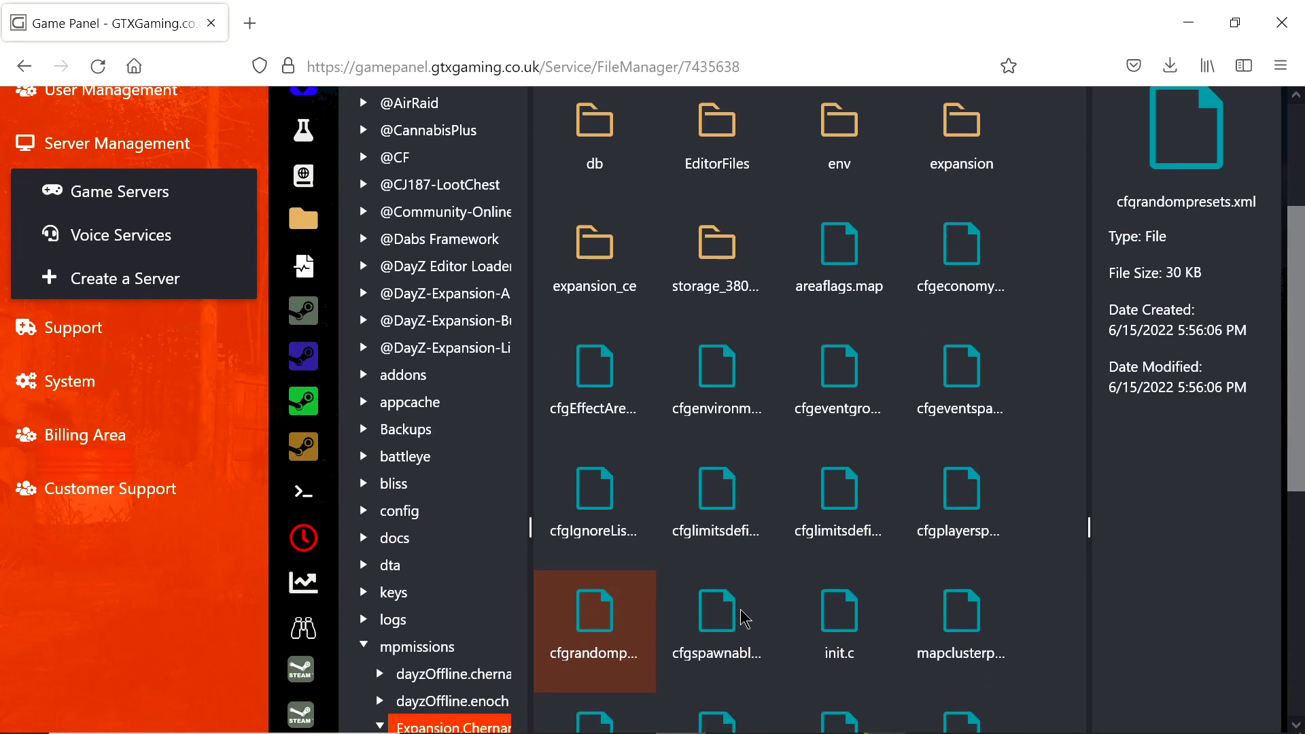
pyautogui.doubleClick(719, 622)
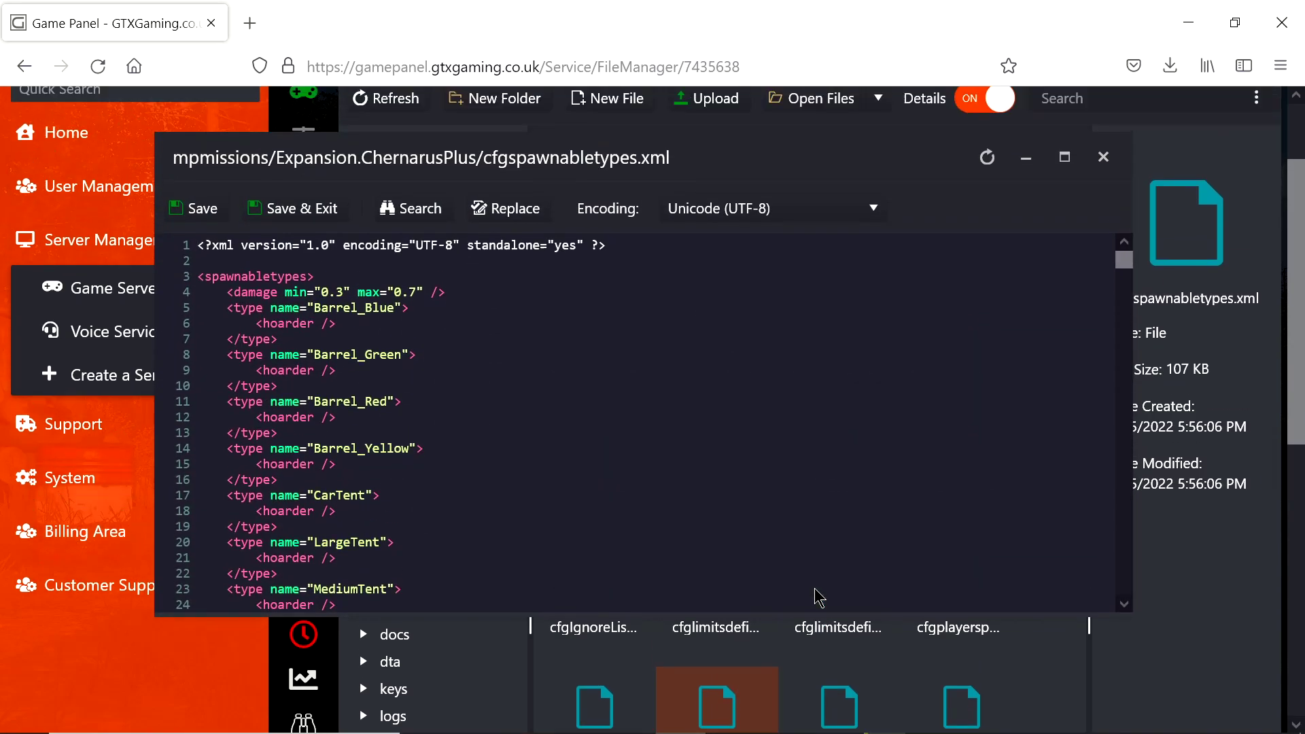
pyautogui.click(1067, 166)
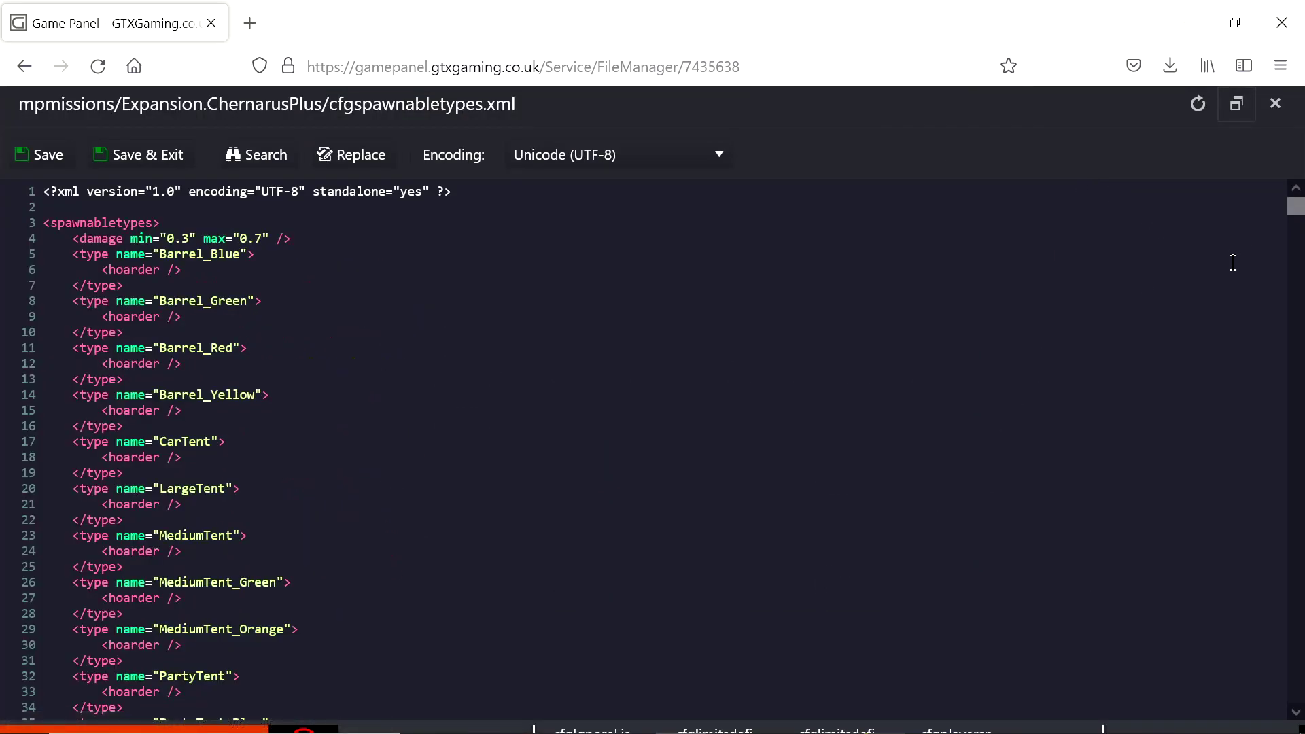
# Step: Examine the vehicle type entries near the end of the server's cfgspawnabletypes.xml for a place to insert the key types
pyautogui.scroll(-4, 1235, 258)
pyautogui.moveTo(1295, 209); pyautogui.dragTo(1301, 682)
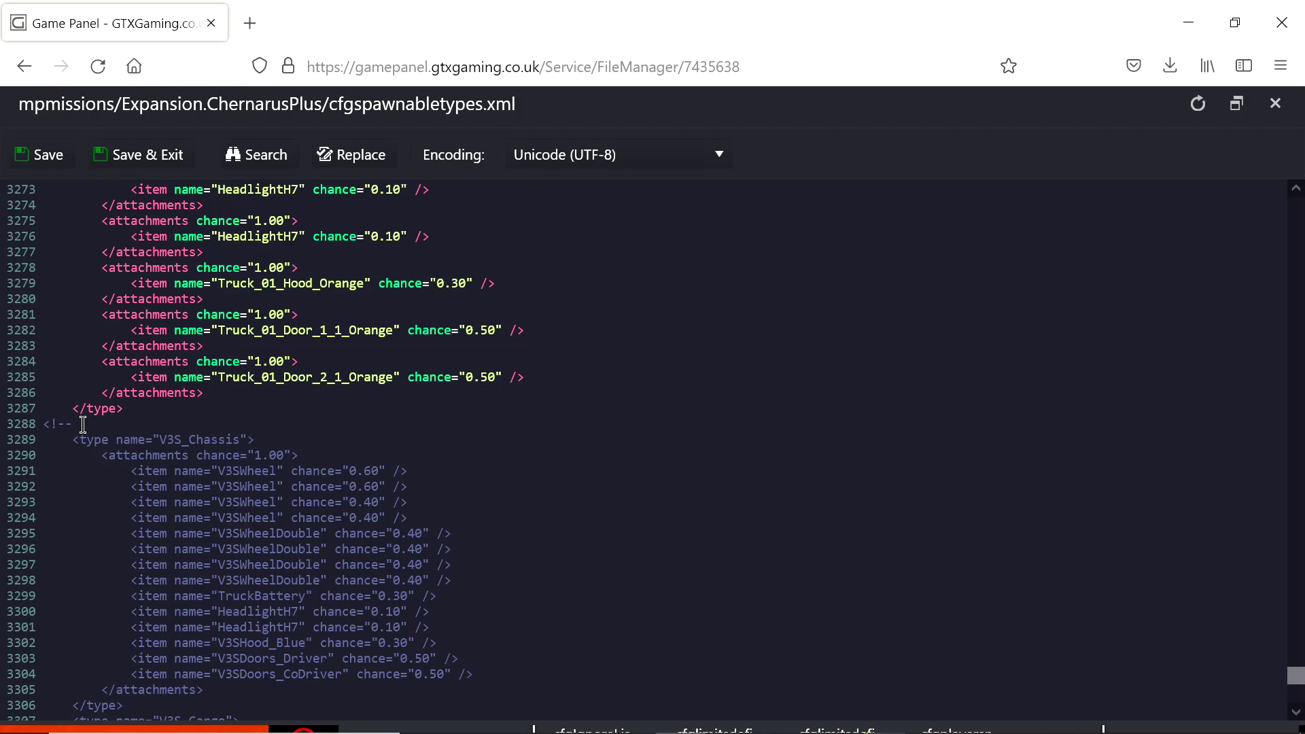
pyautogui.scroll(2, 83, 468)
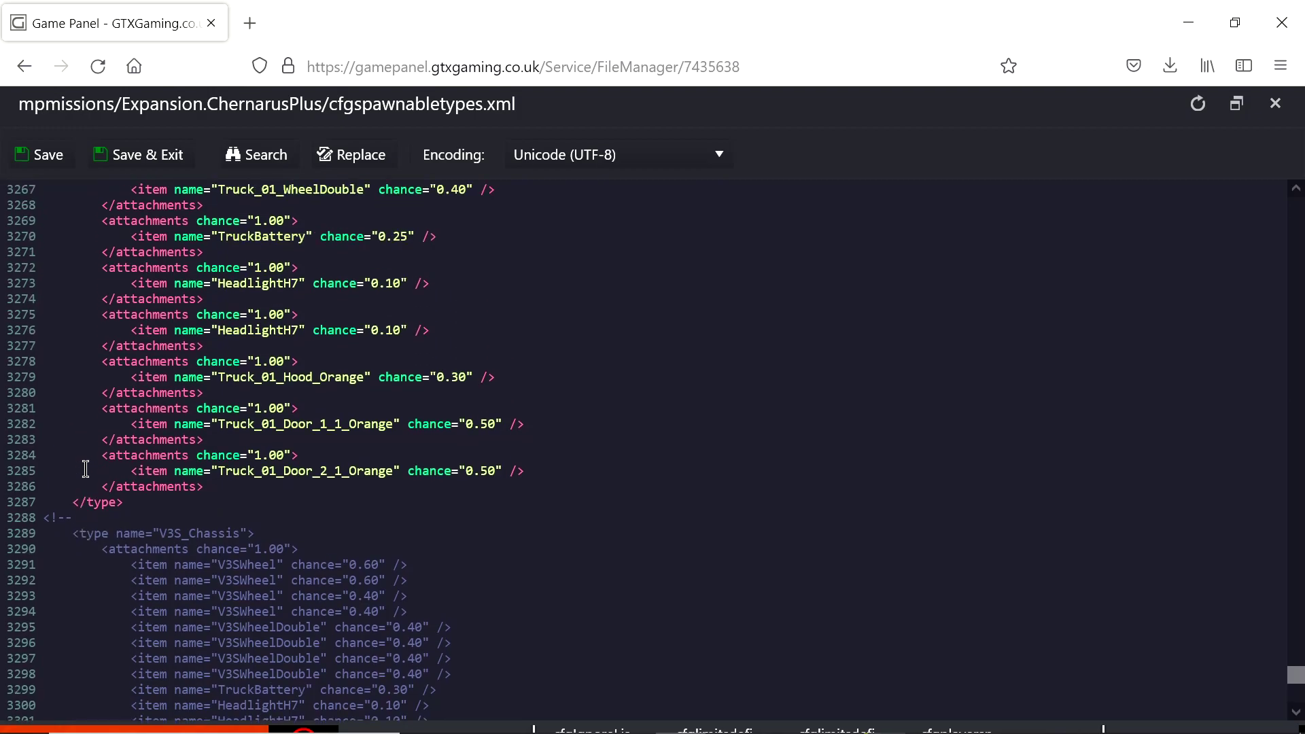
pyautogui.scroll(20, 85, 469)
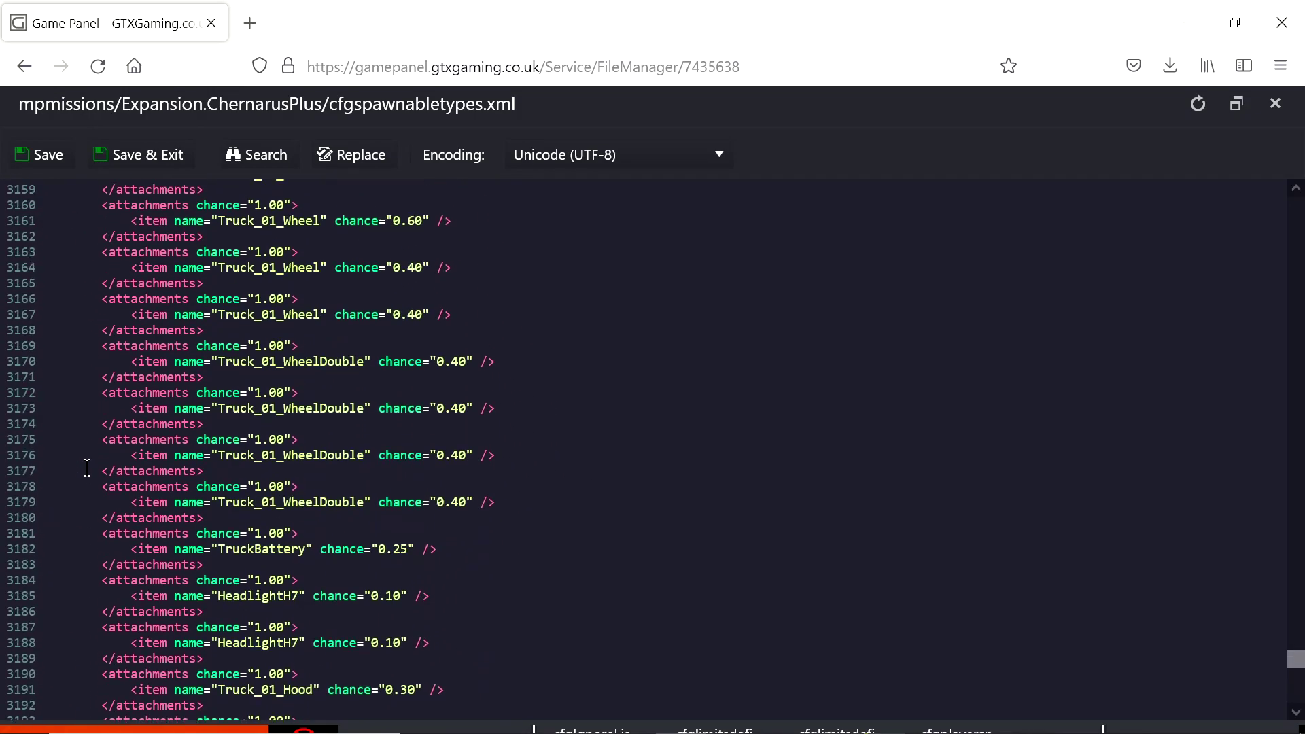
pyautogui.scroll(5, 162, 446)
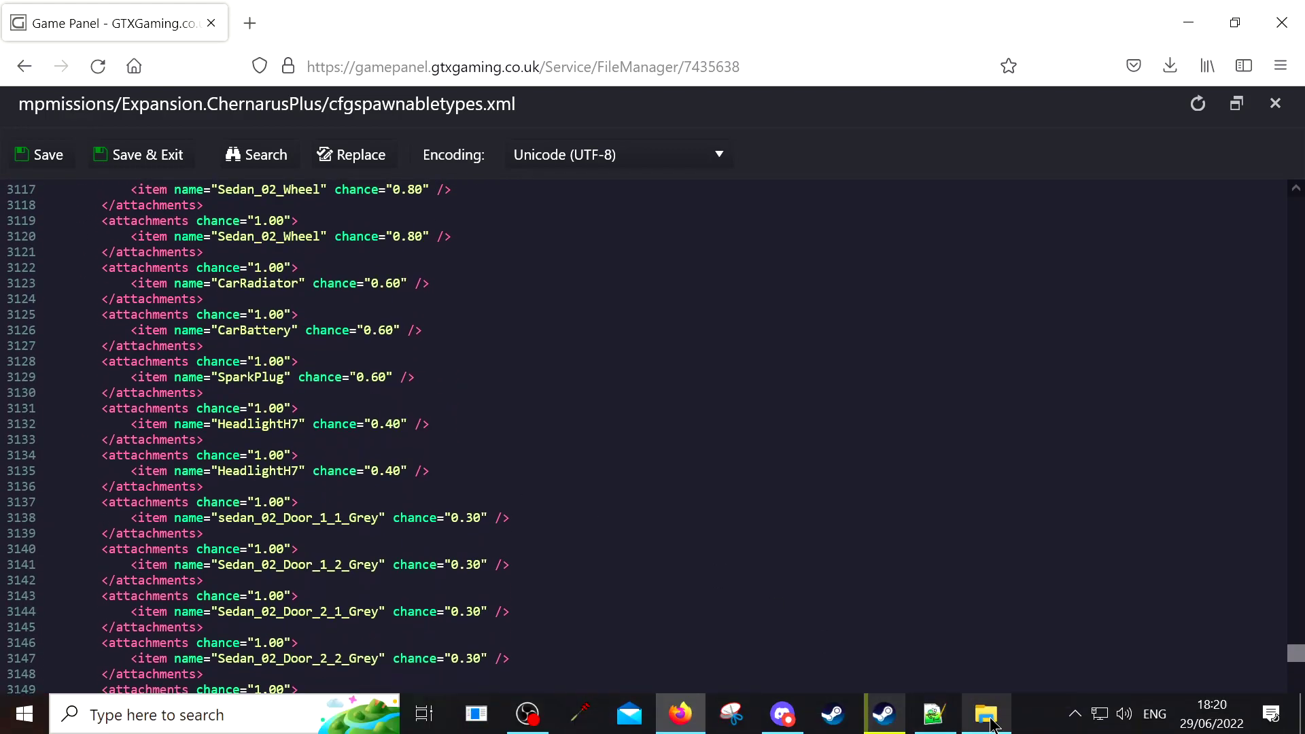
# Step: Review the CJ_Key type entries in cfgspawnabletypes.xml_Example.txt in Notepad++ and return to the server file in Firefox
pyautogui.click(986, 714)
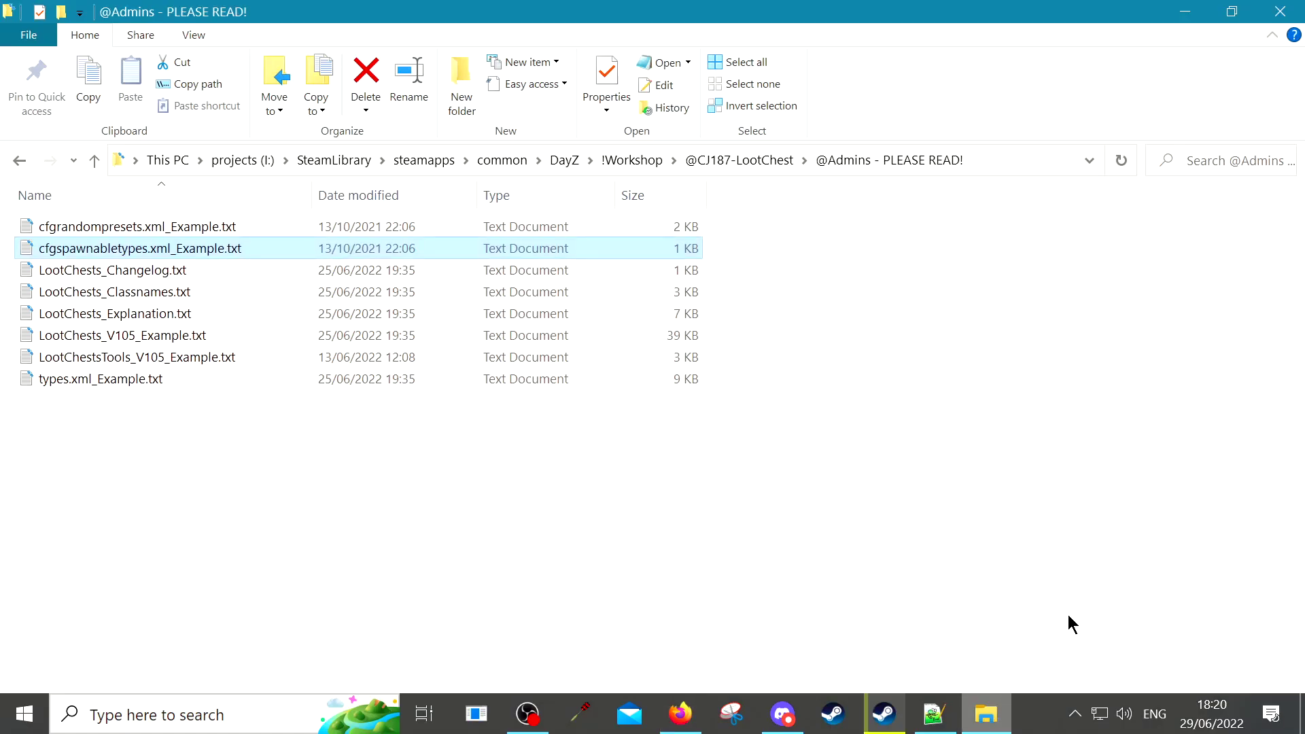
pyautogui.click(935, 714)
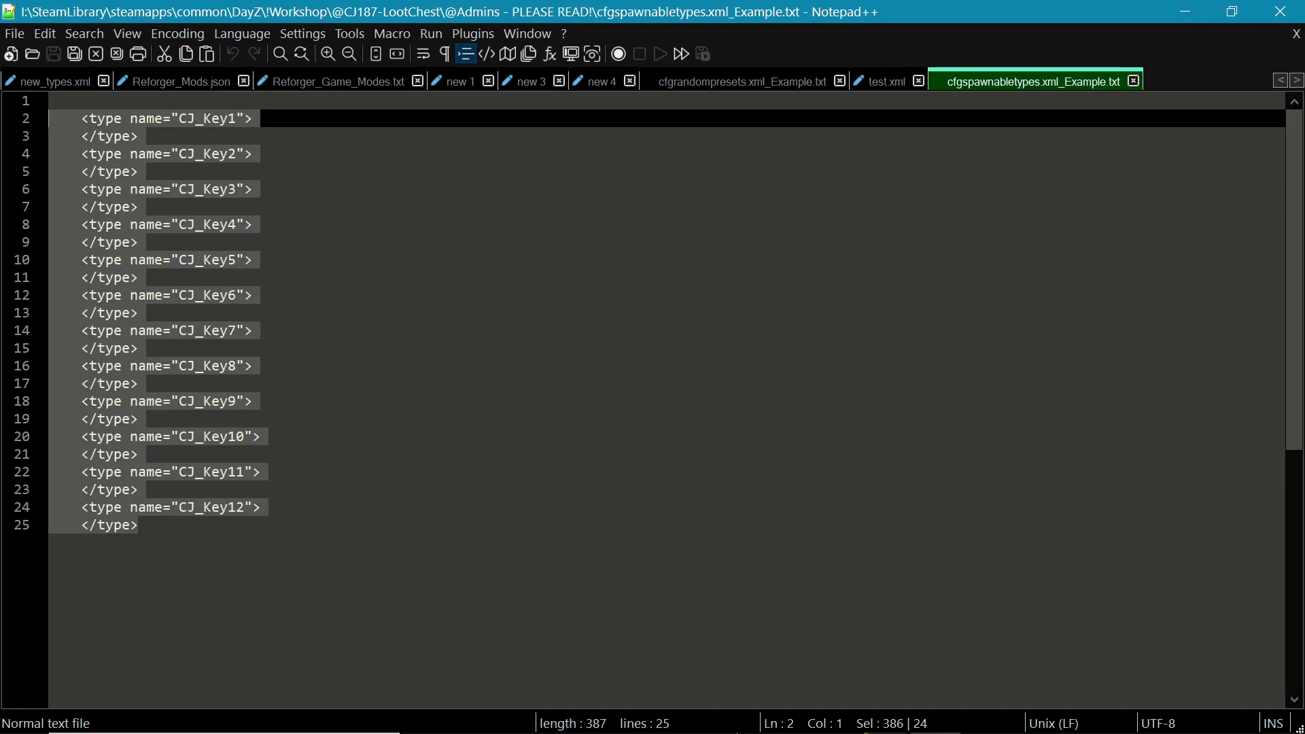
pyautogui.moveTo(938, 727)
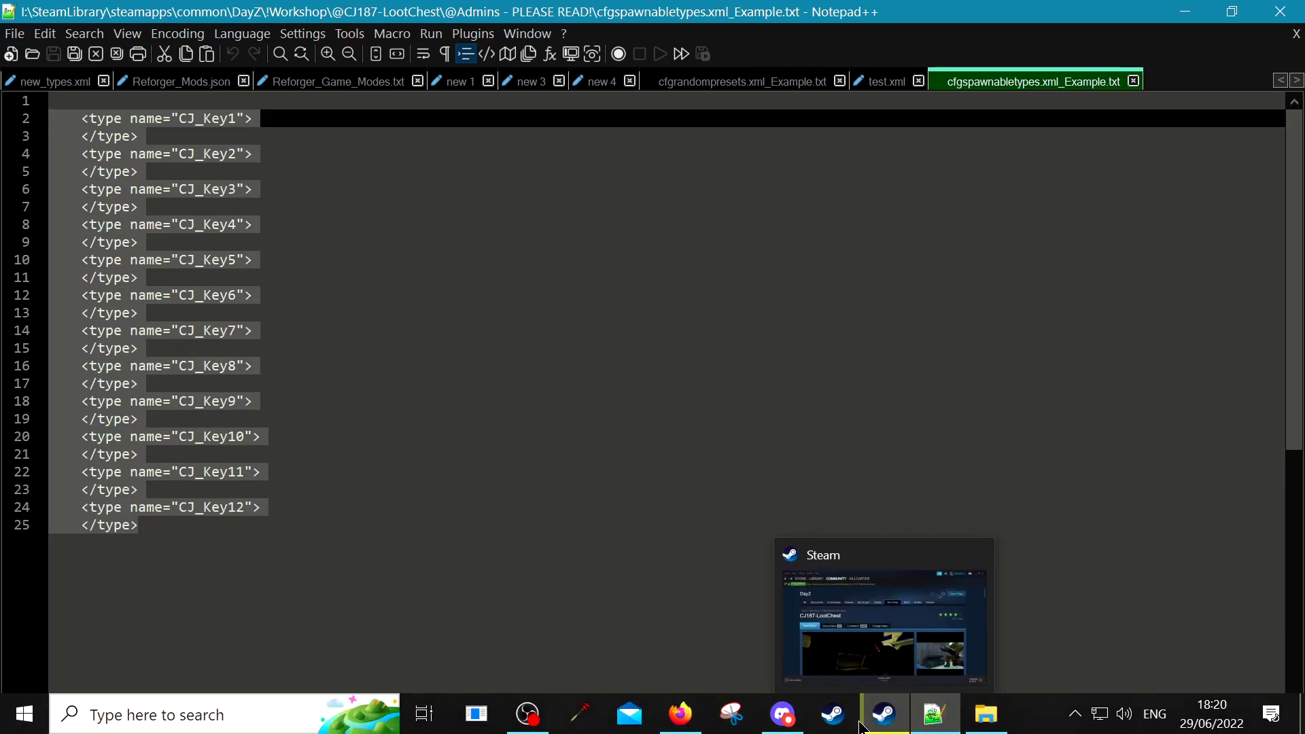
pyautogui.click(682, 728)
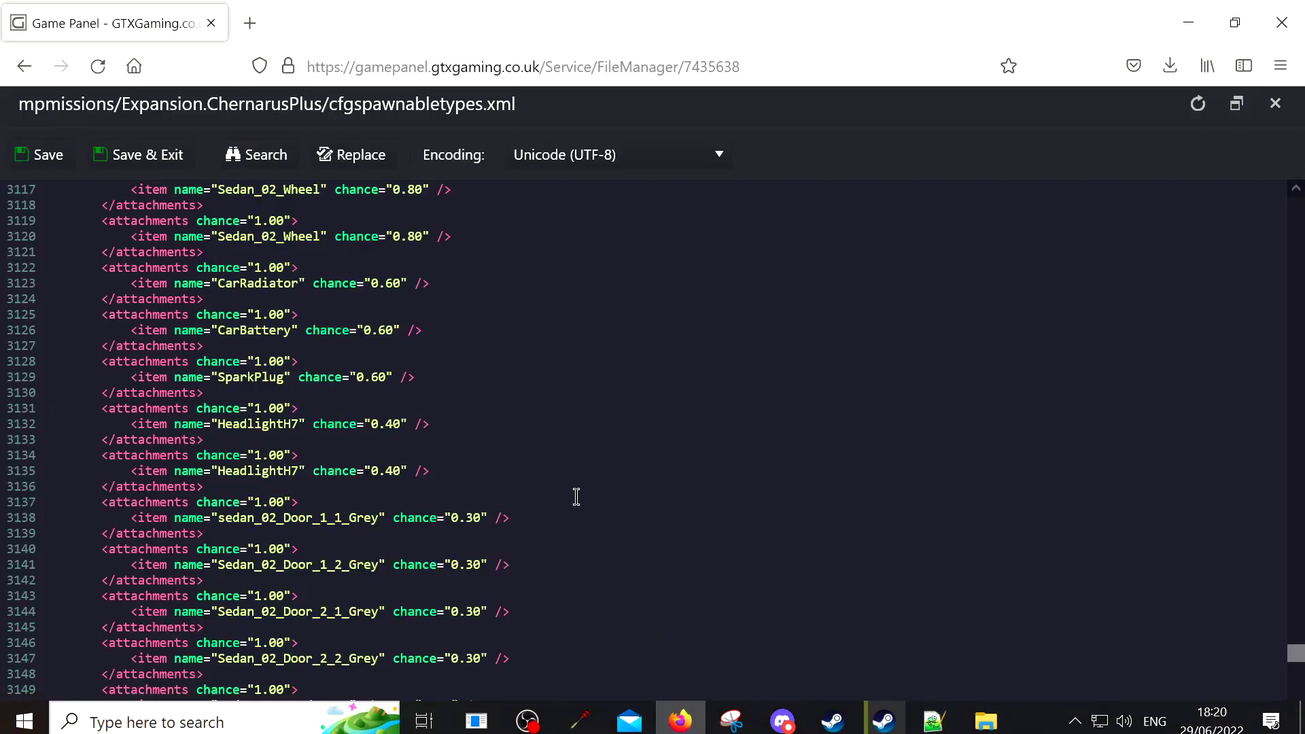
# Step: Paste the copied CJ_Key1 to CJ_Key12 type entries on the blank line above the VEHICLES comment in the server's cfgspawnabletypes.xml
pyautogui.scroll(10, 544, 495)
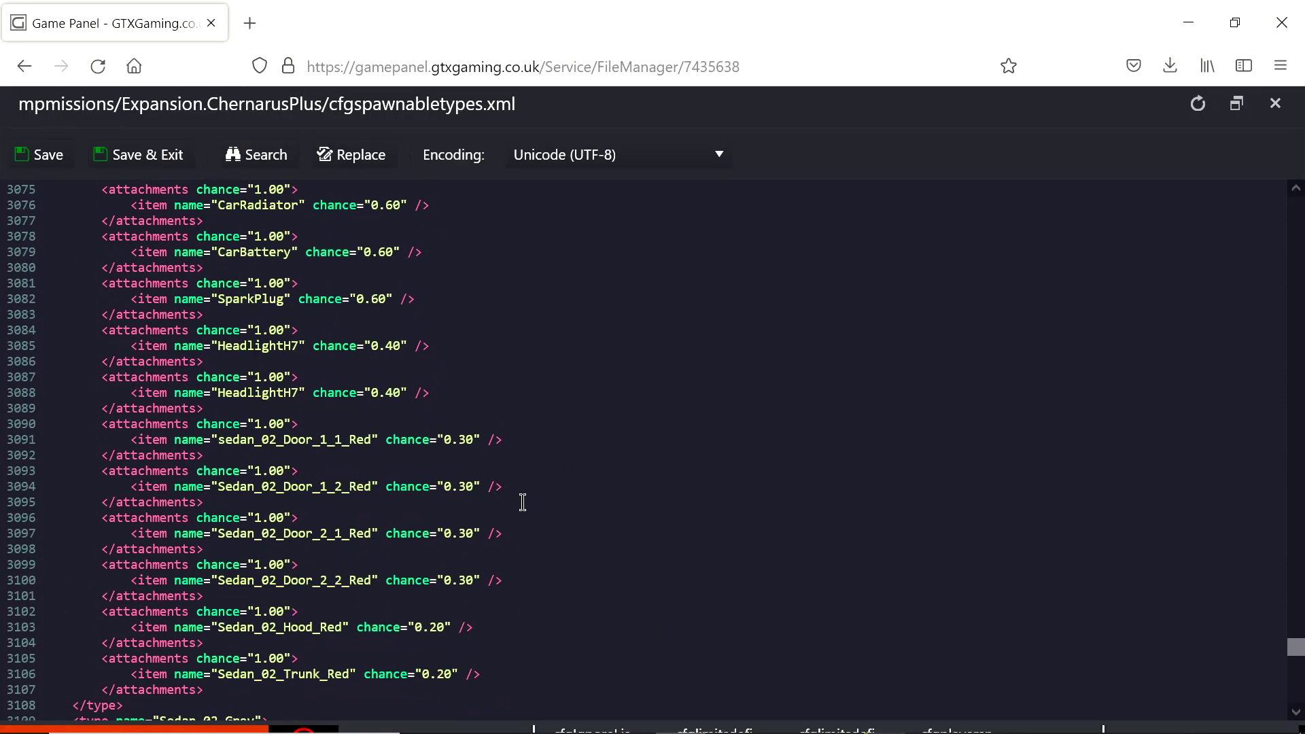
pyautogui.scroll(-4, 408, 533)
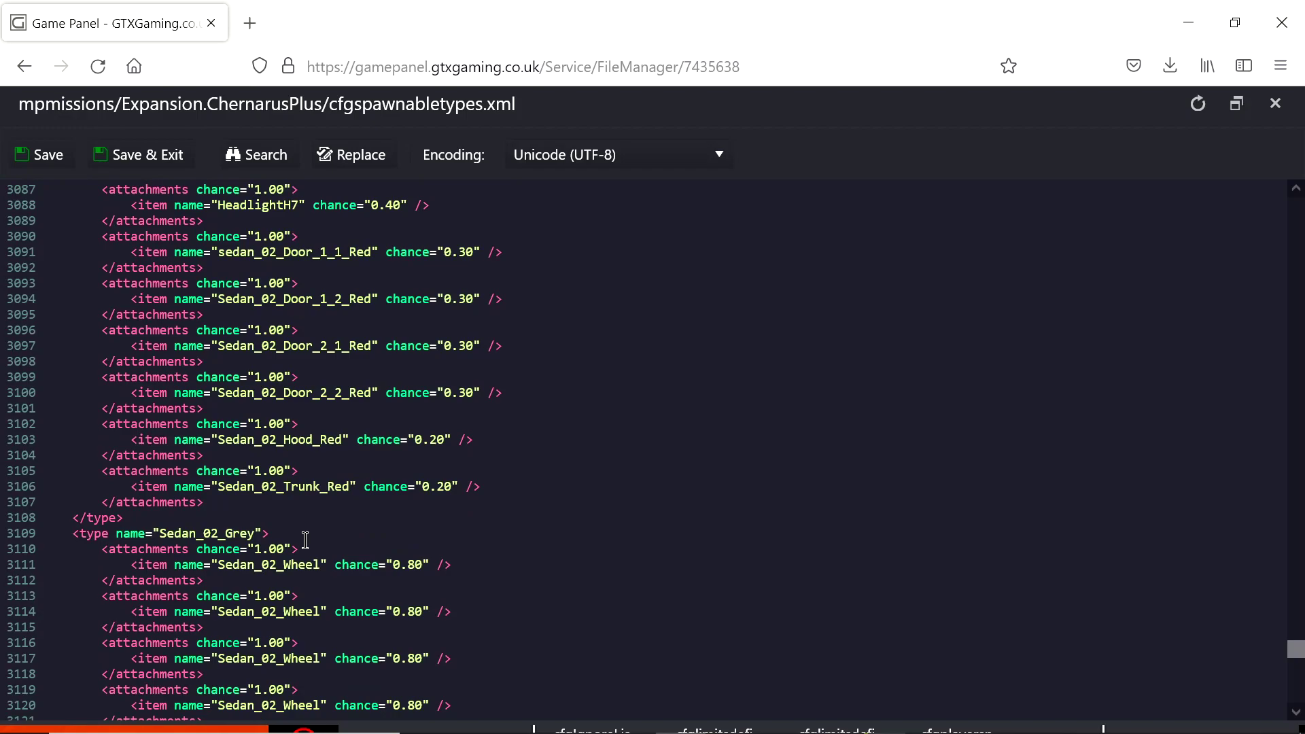
pyautogui.scroll(20, 306, 541)
pyautogui.scroll(20, 305, 541)
pyautogui.scroll(20, 306, 540)
pyautogui.scroll(20, 305, 540)
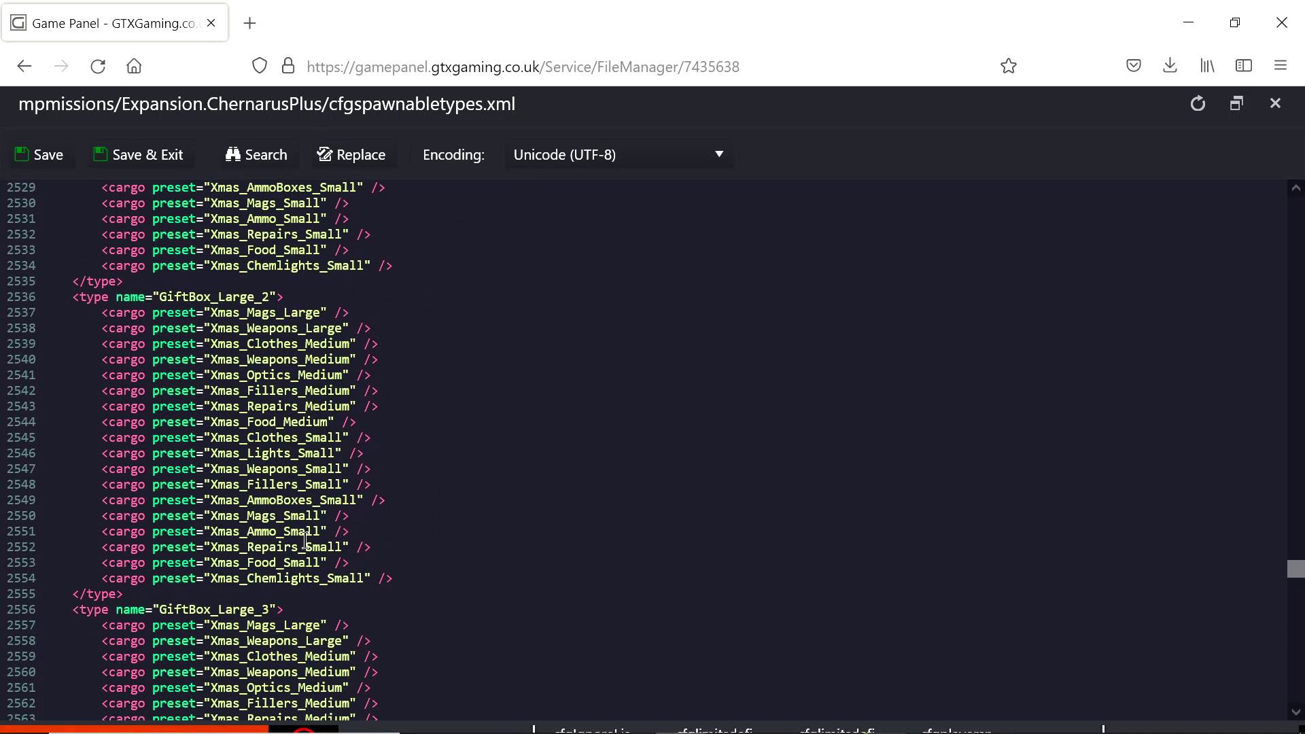
pyautogui.scroll(9, 306, 540)
pyautogui.scroll(-20, 272, 538)
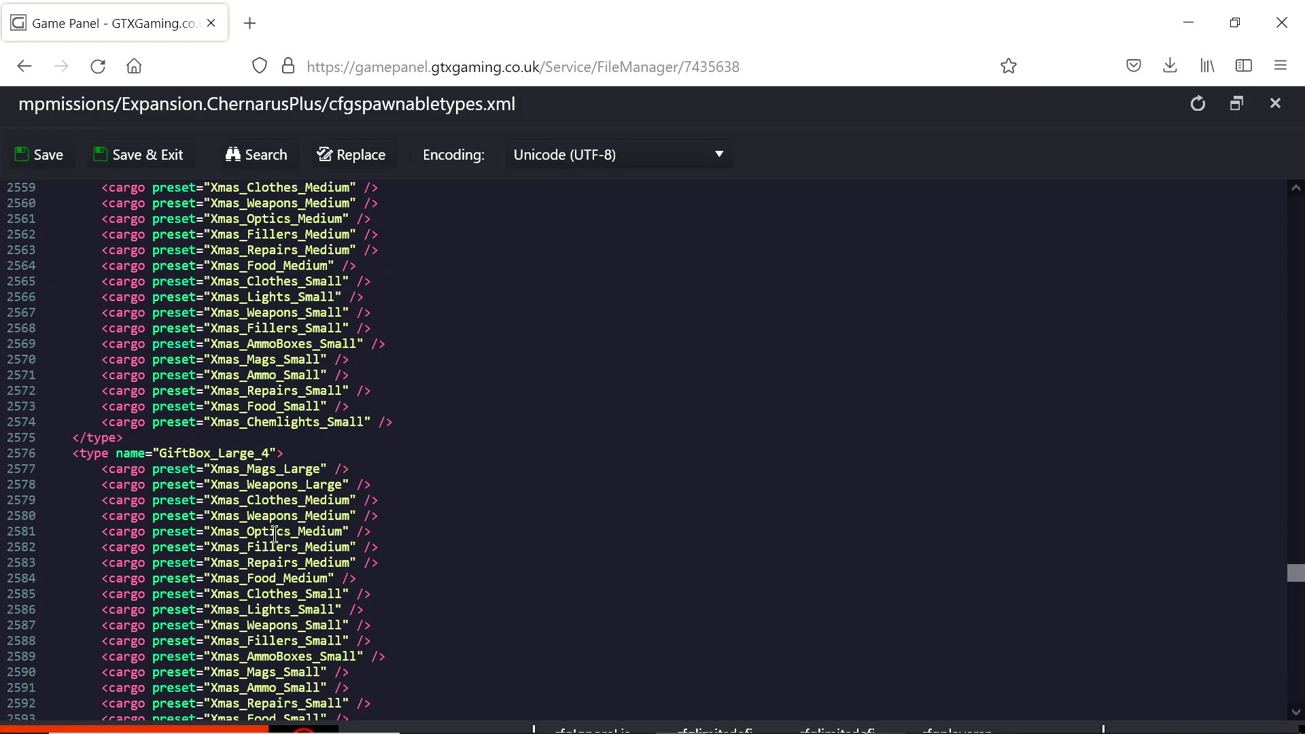
pyautogui.scroll(-2, 241, 531)
pyautogui.scroll(3, 240, 531)
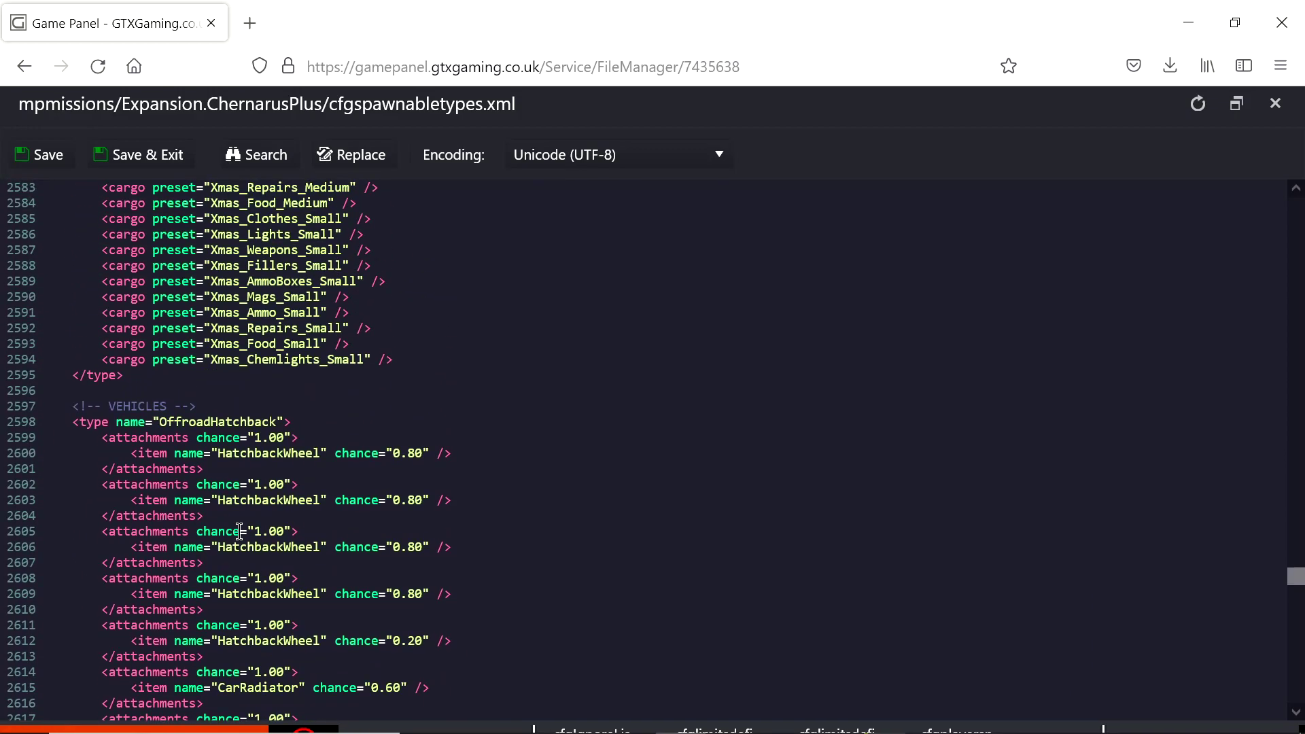
pyautogui.click(64, 392)
pyautogui.rightClick(56, 393)
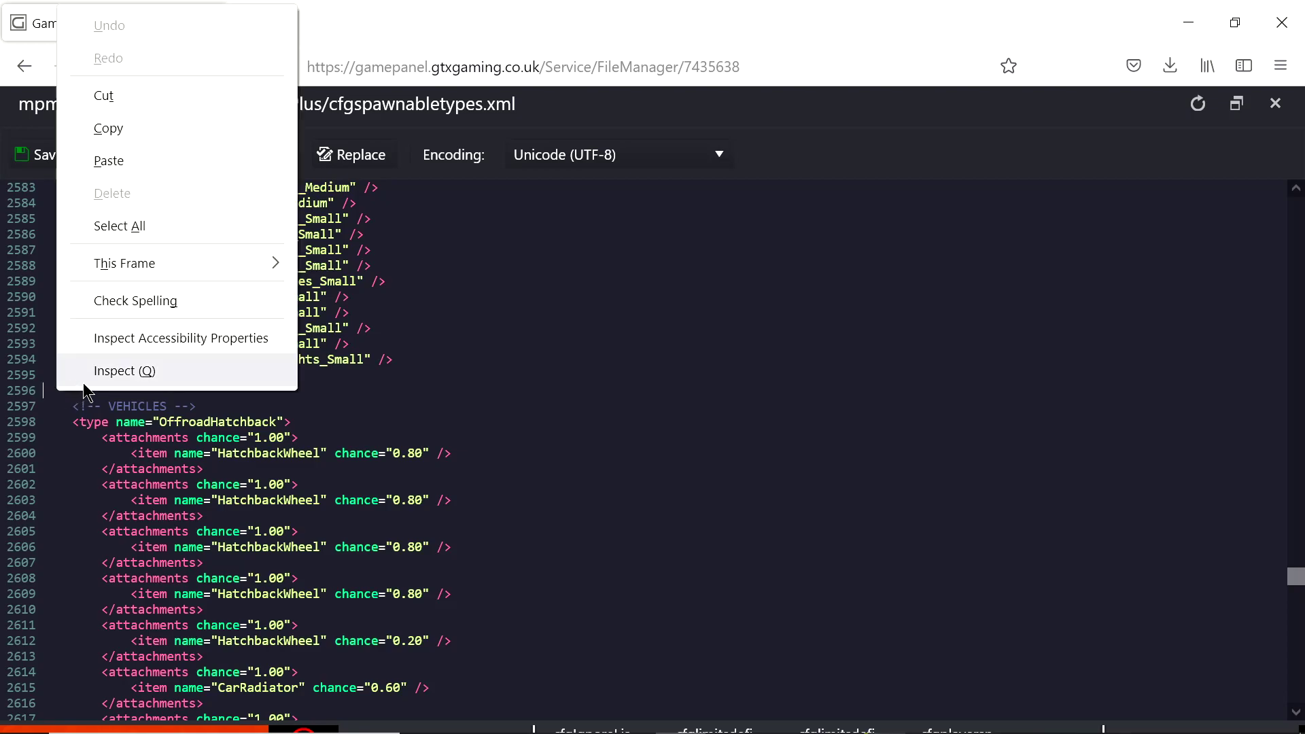
pyautogui.click(108, 161)
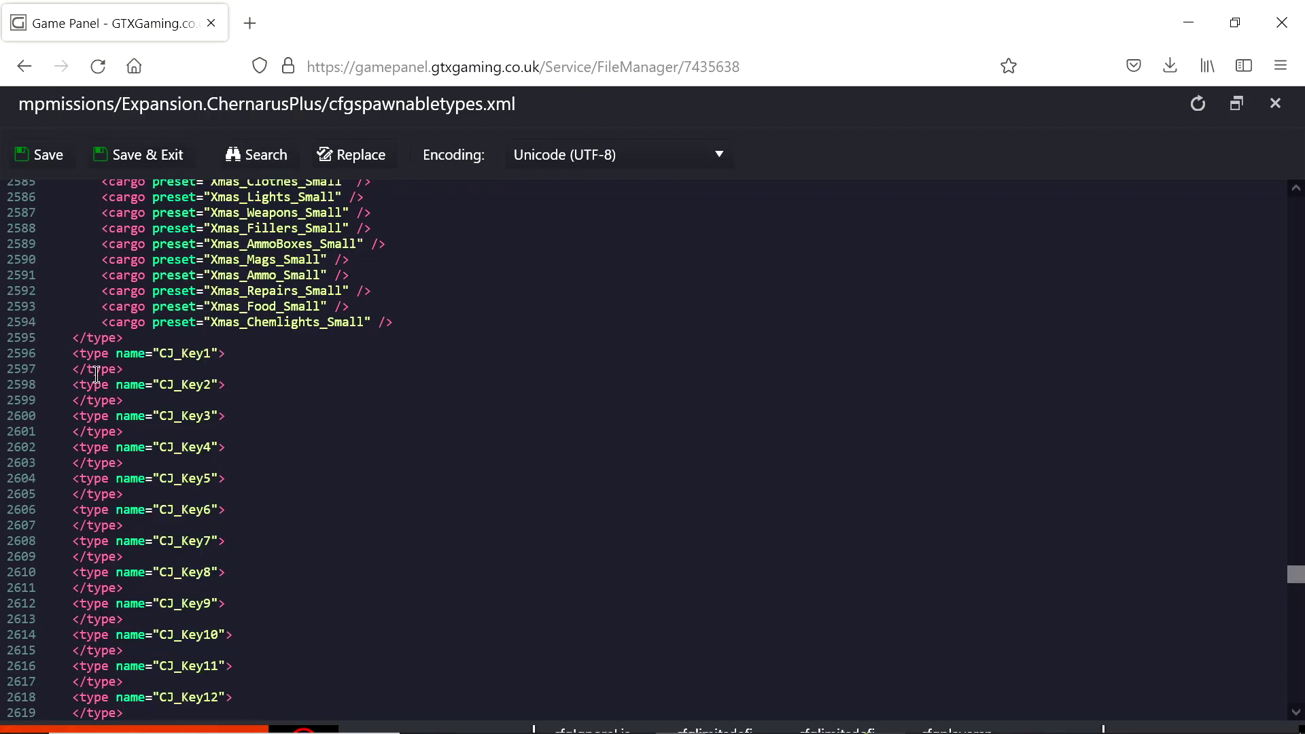
# Step: Check the placement of the pasted CJ_Key entries between the GiftBox and vehicle types, and save and close cfgspawnabletypes.xml
pyautogui.scroll(-6, 98, 374)
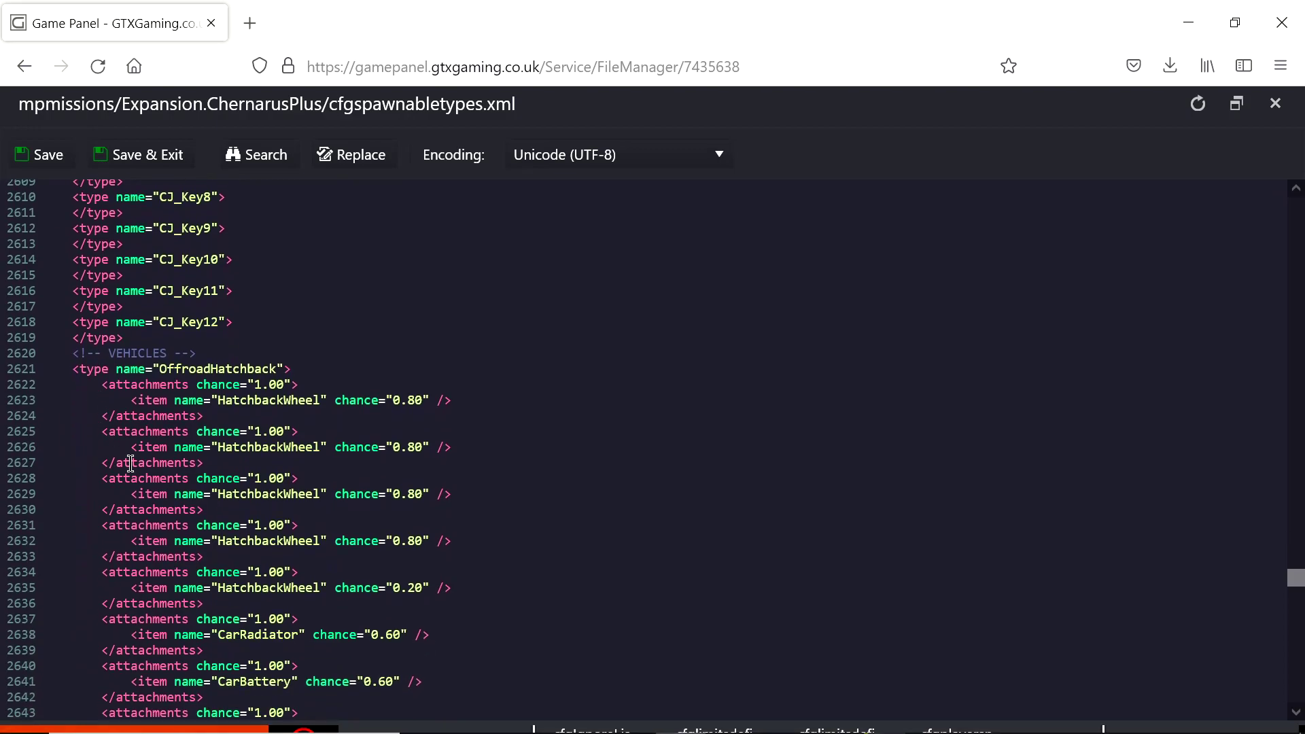
pyautogui.scroll(8, 131, 463)
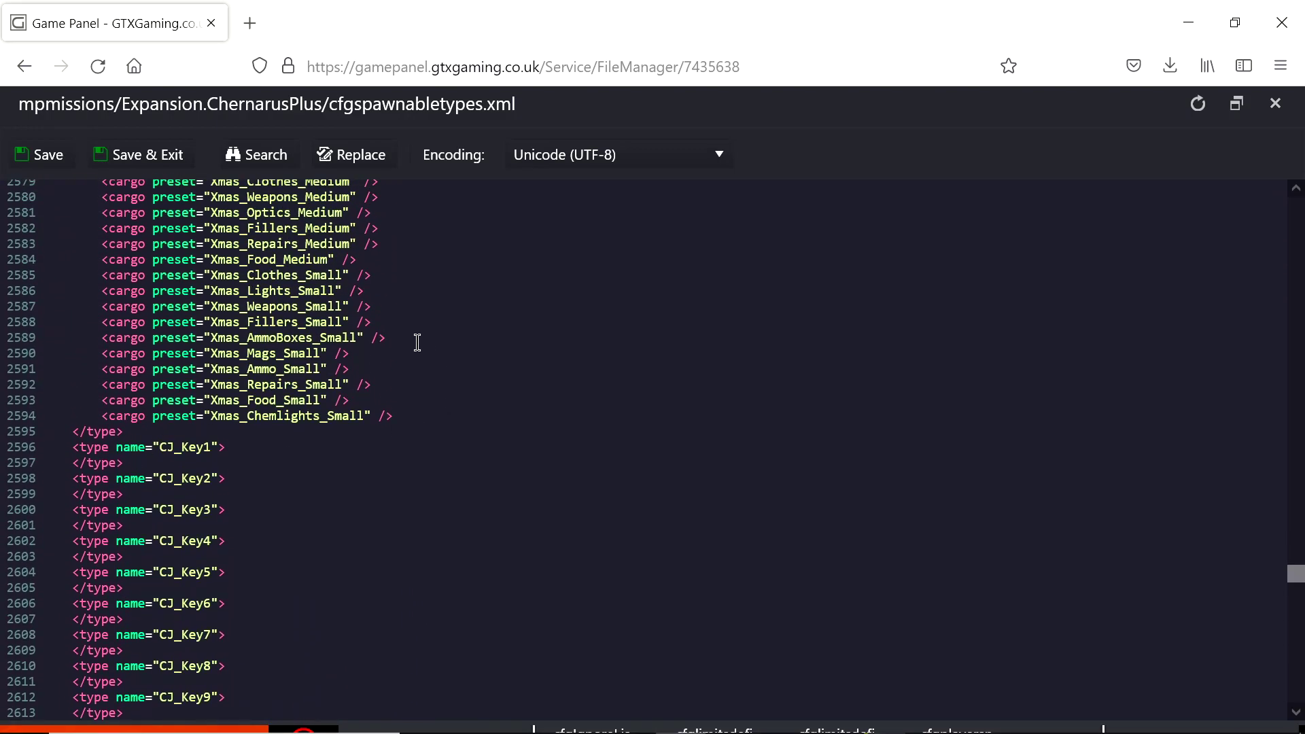
pyautogui.scroll(-8, 321, 518)
pyautogui.scroll(5, 272, 520)
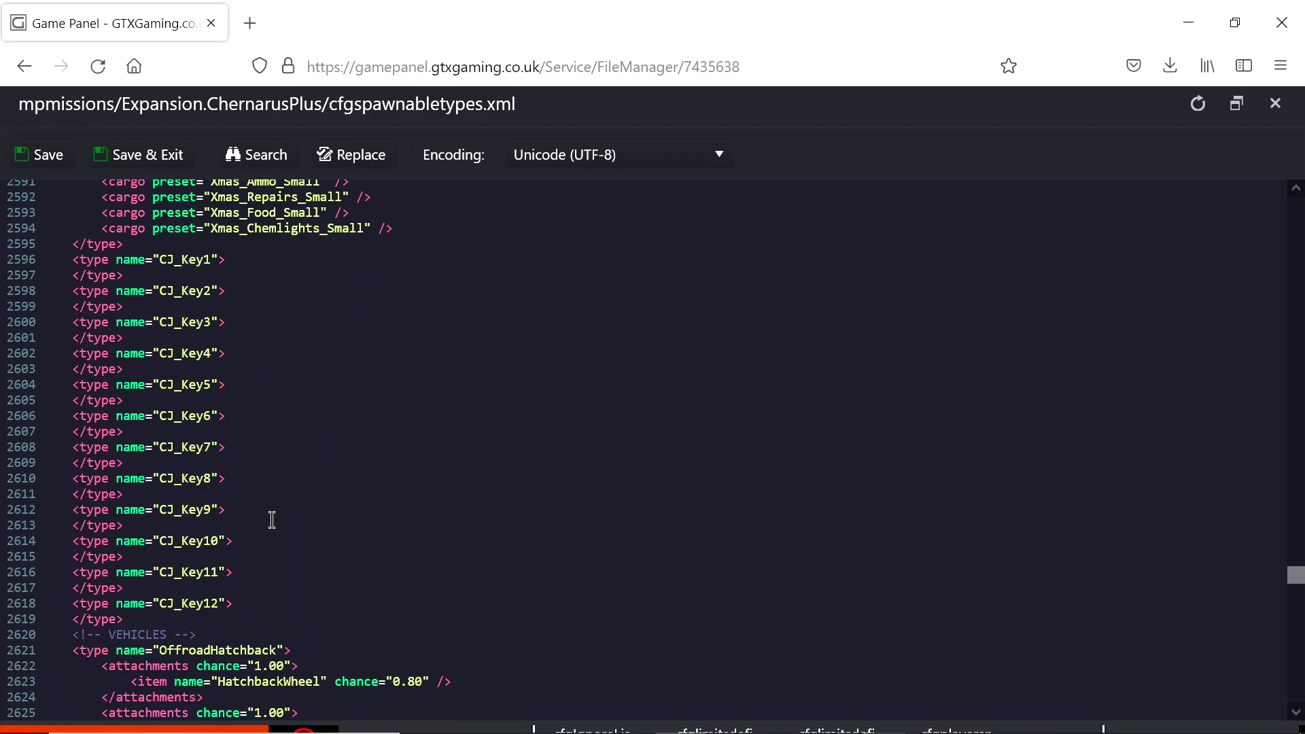
pyautogui.scroll(2, 272, 520)
pyautogui.click(138, 146)
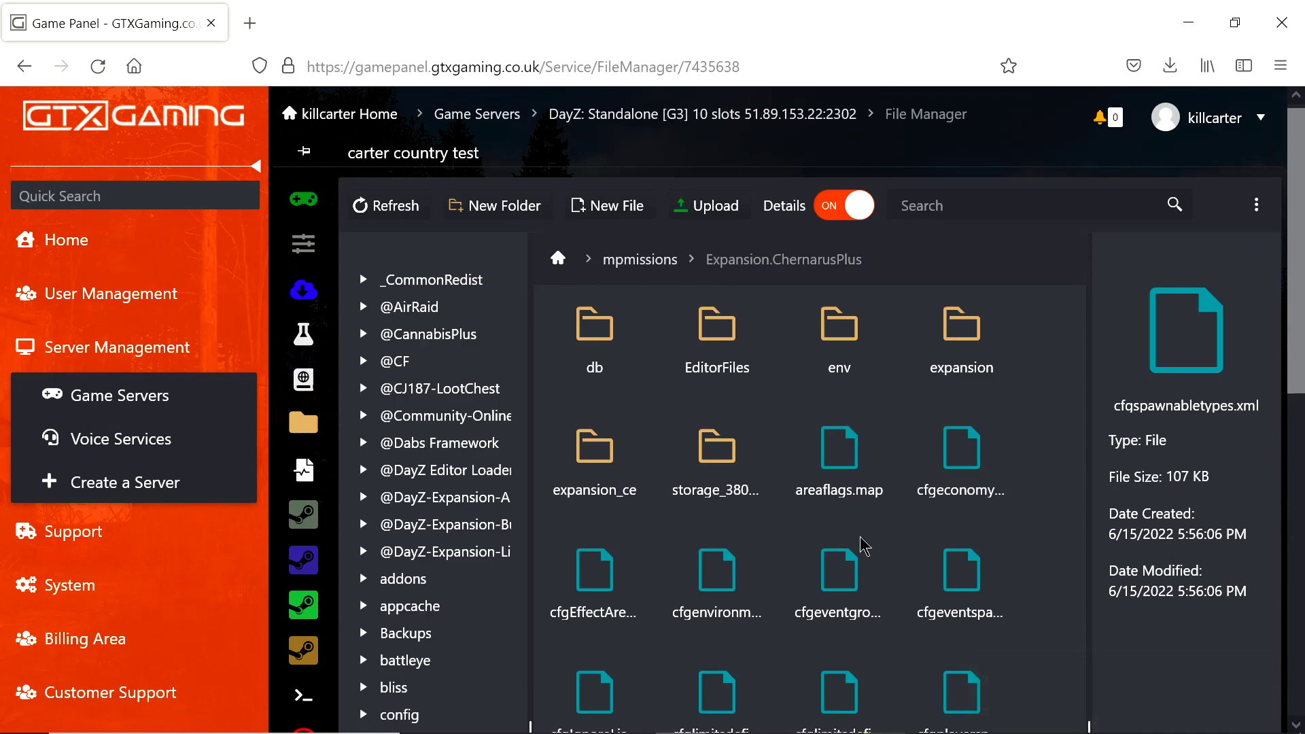
pyautogui.moveTo(877, 731)
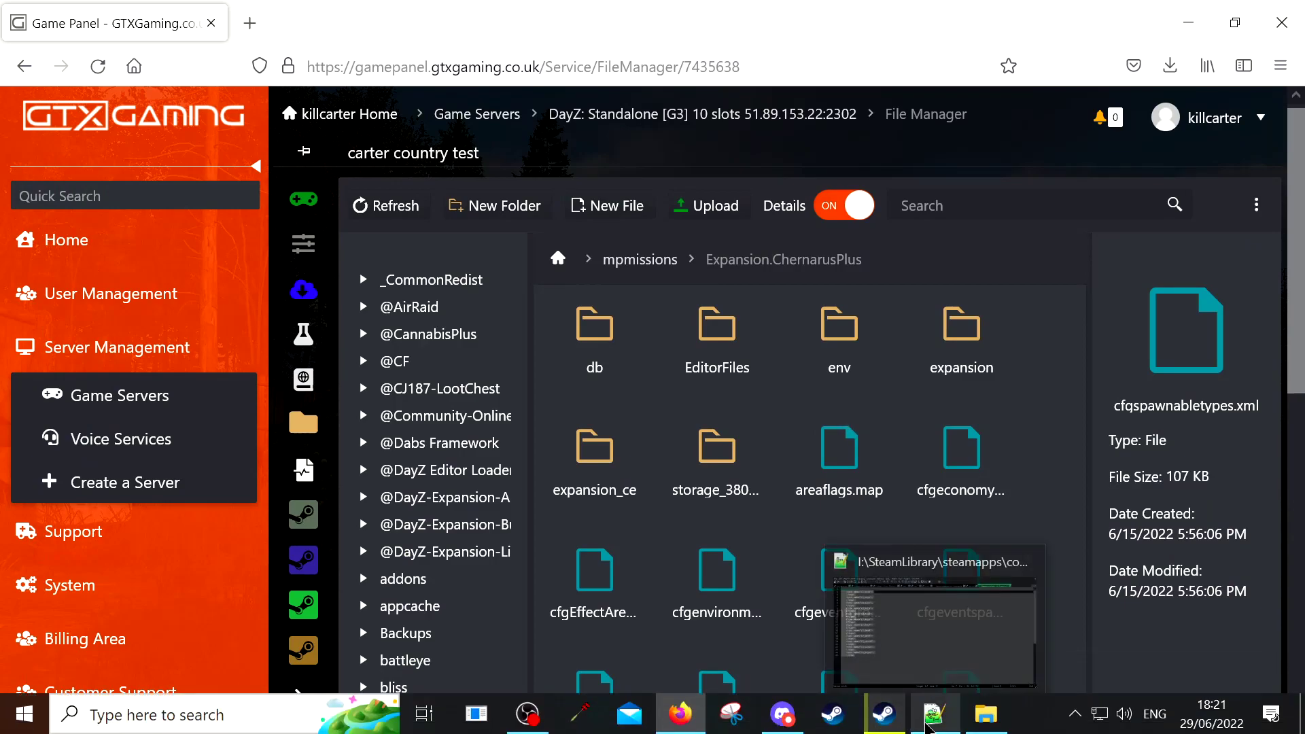
pyautogui.click(1024, 682)
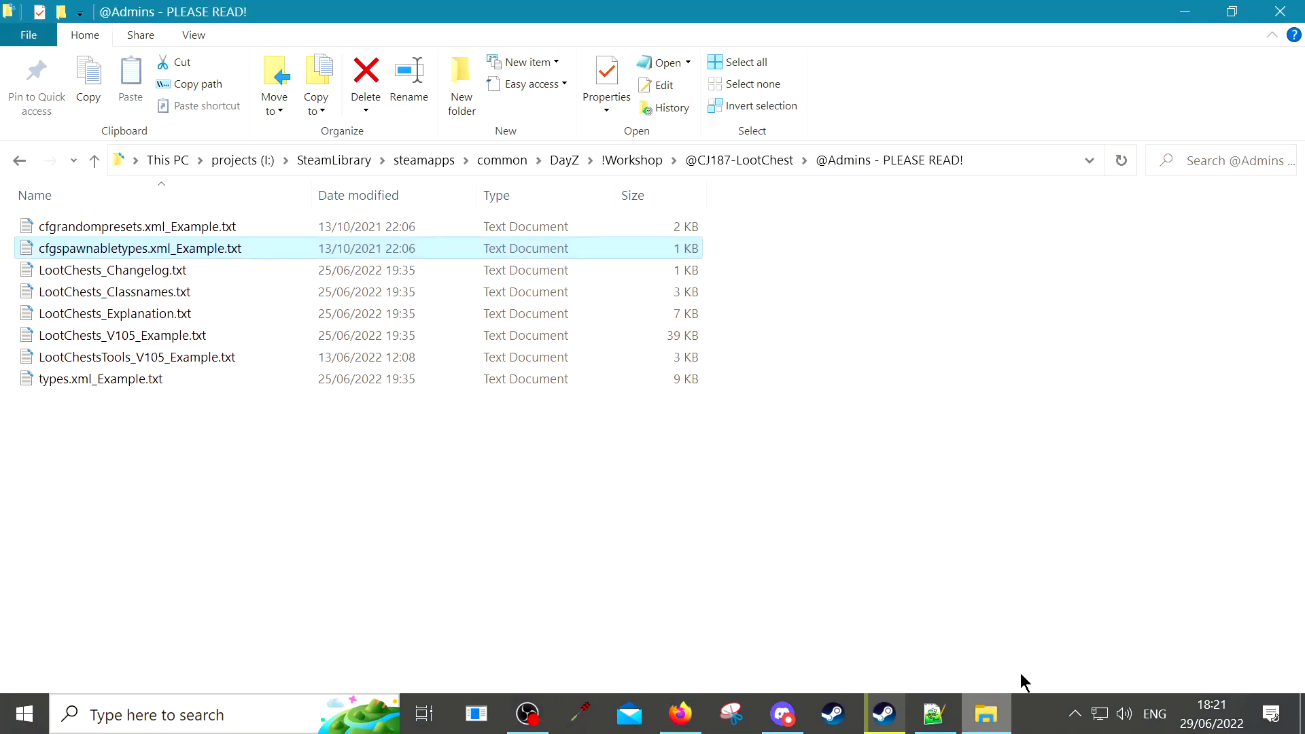
pyautogui.click(100, 297)
pyautogui.rightClick(100, 295)
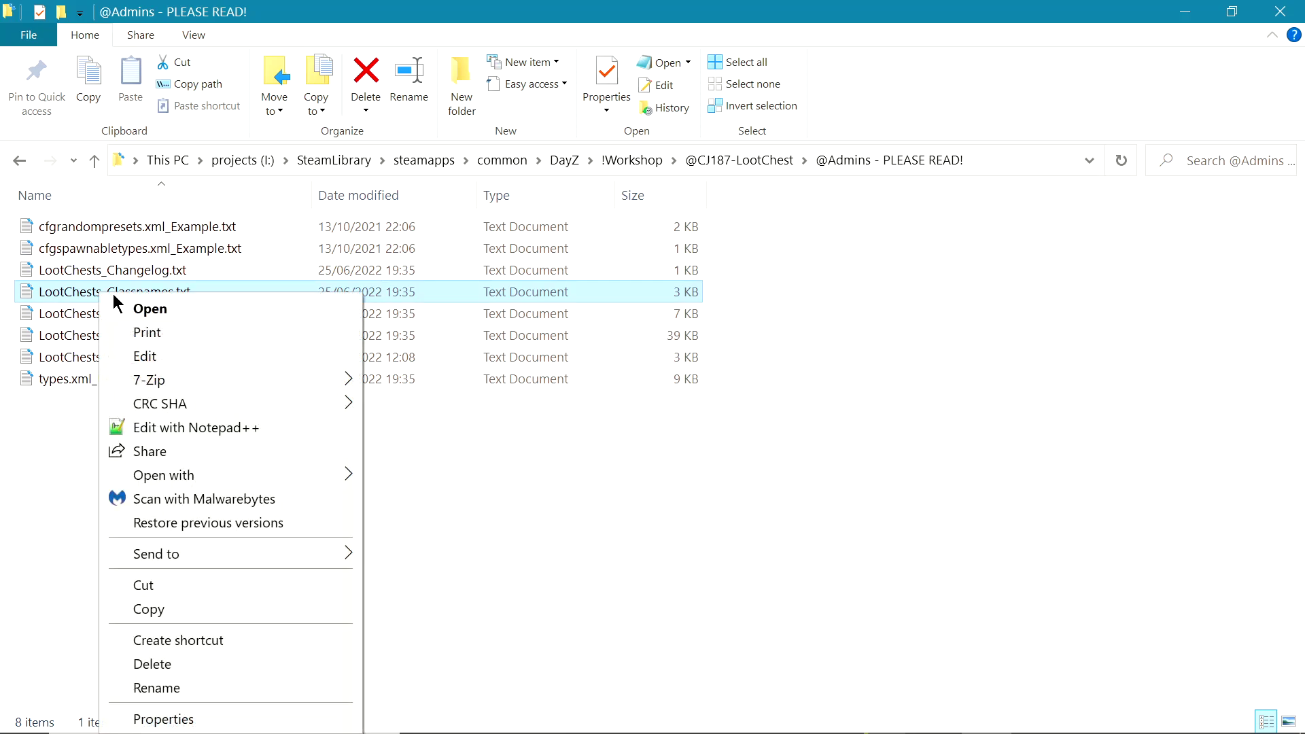
pyautogui.click(144, 427)
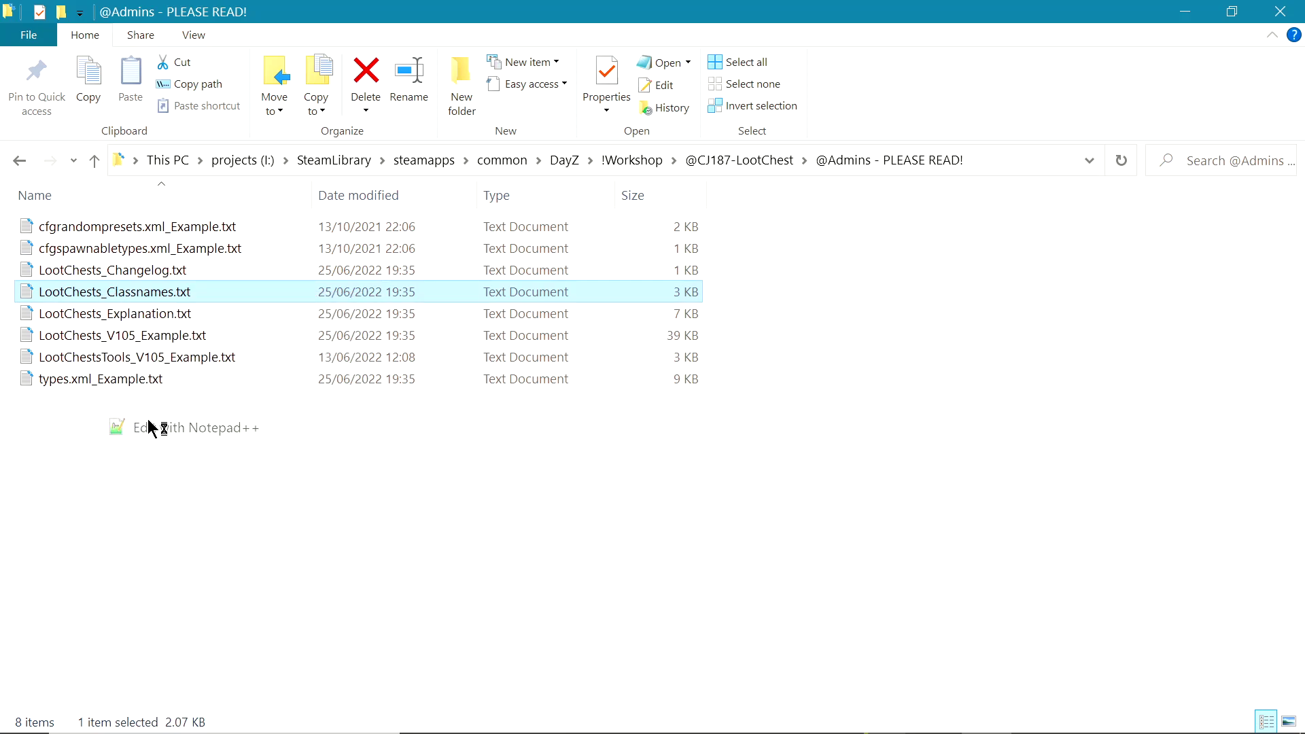
# Step: Review the chest and key class names in LootChests_Classnames.txt, close the file and return to the mod's folder
pyautogui.scroll(-12, 218, 217)
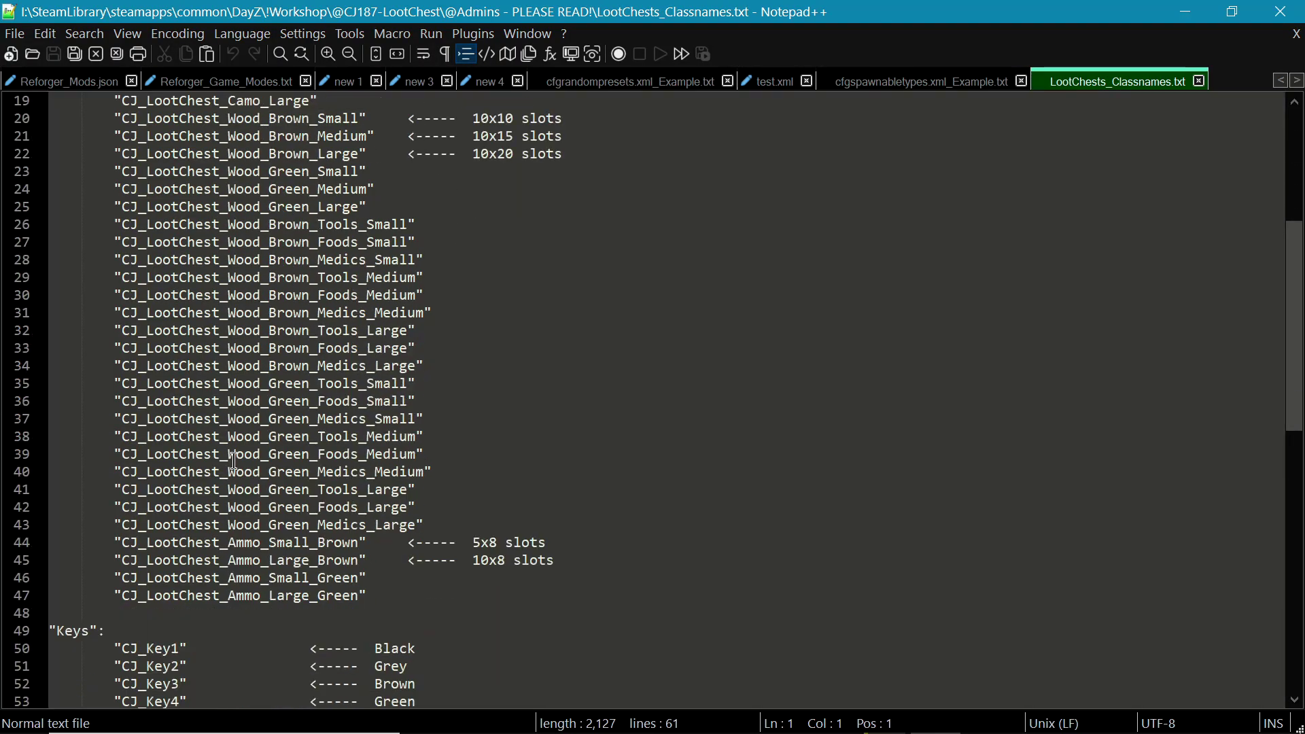
pyautogui.scroll(12, 249, 440)
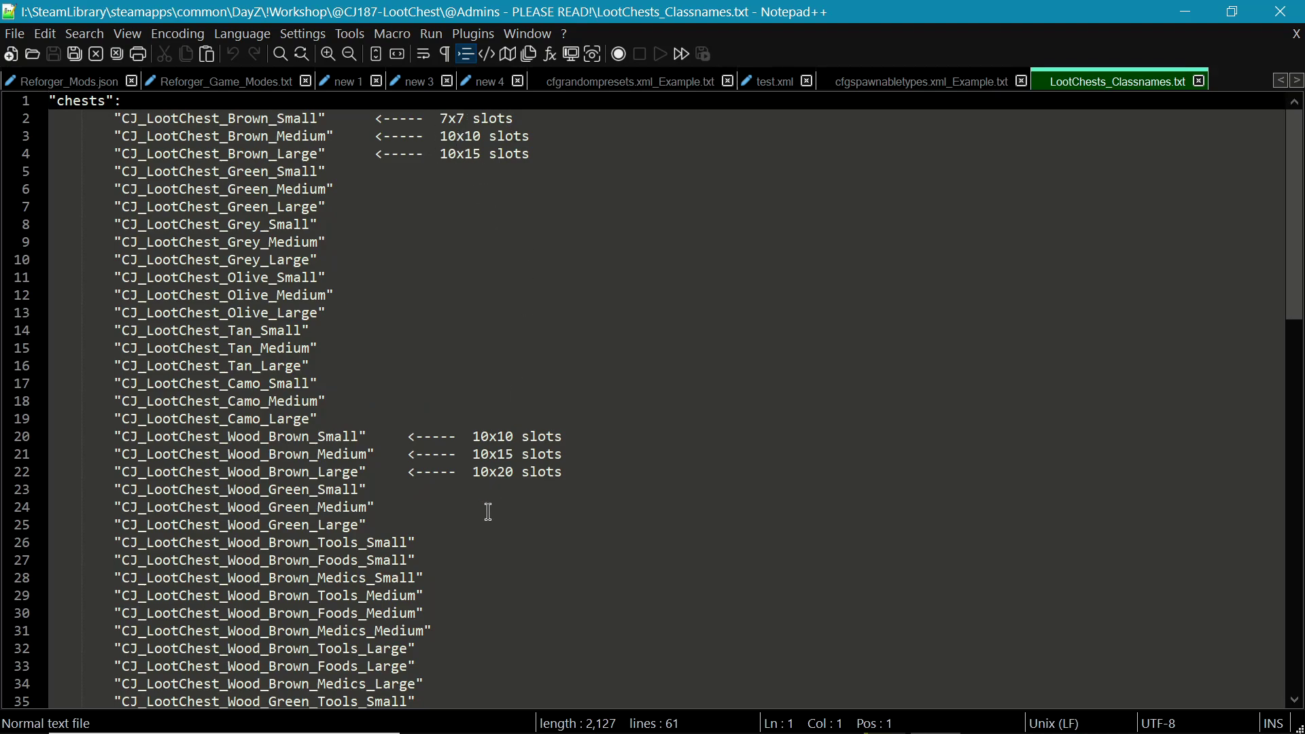
pyautogui.scroll(-7, 467, 483)
pyautogui.scroll(7, 635, 429)
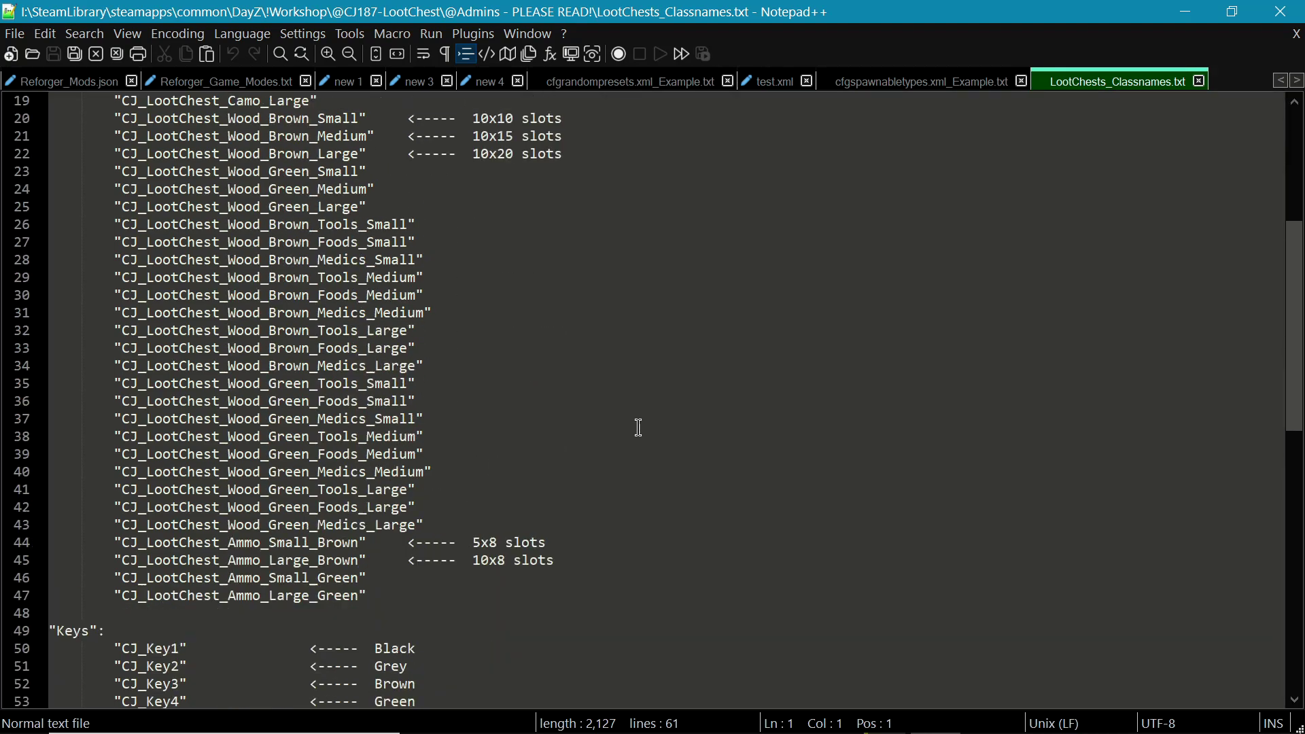
pyautogui.click(1200, 81)
pyautogui.click(1198, 13)
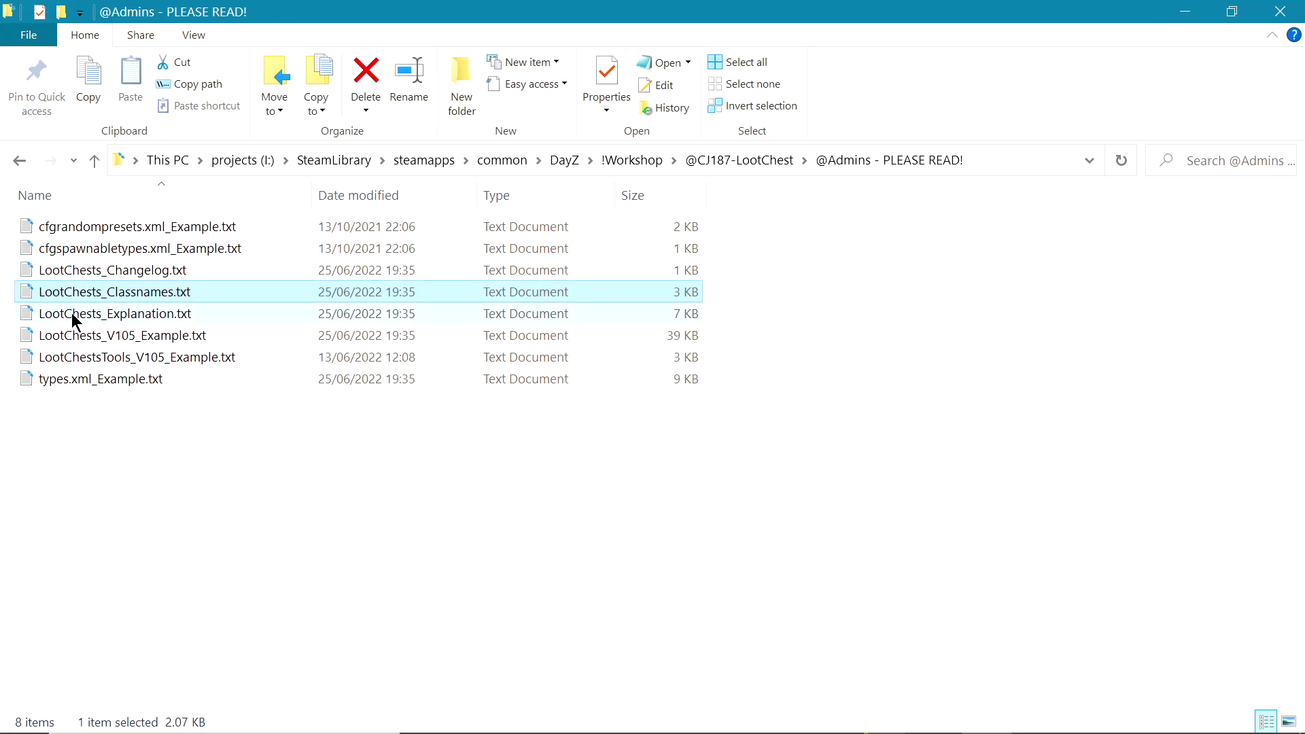
# Step: Open LootChests_Changelog.txt in Notepad++, read the version 1.05 hotfix notes, and close it to return to the folder
pyautogui.rightClick(79, 263)
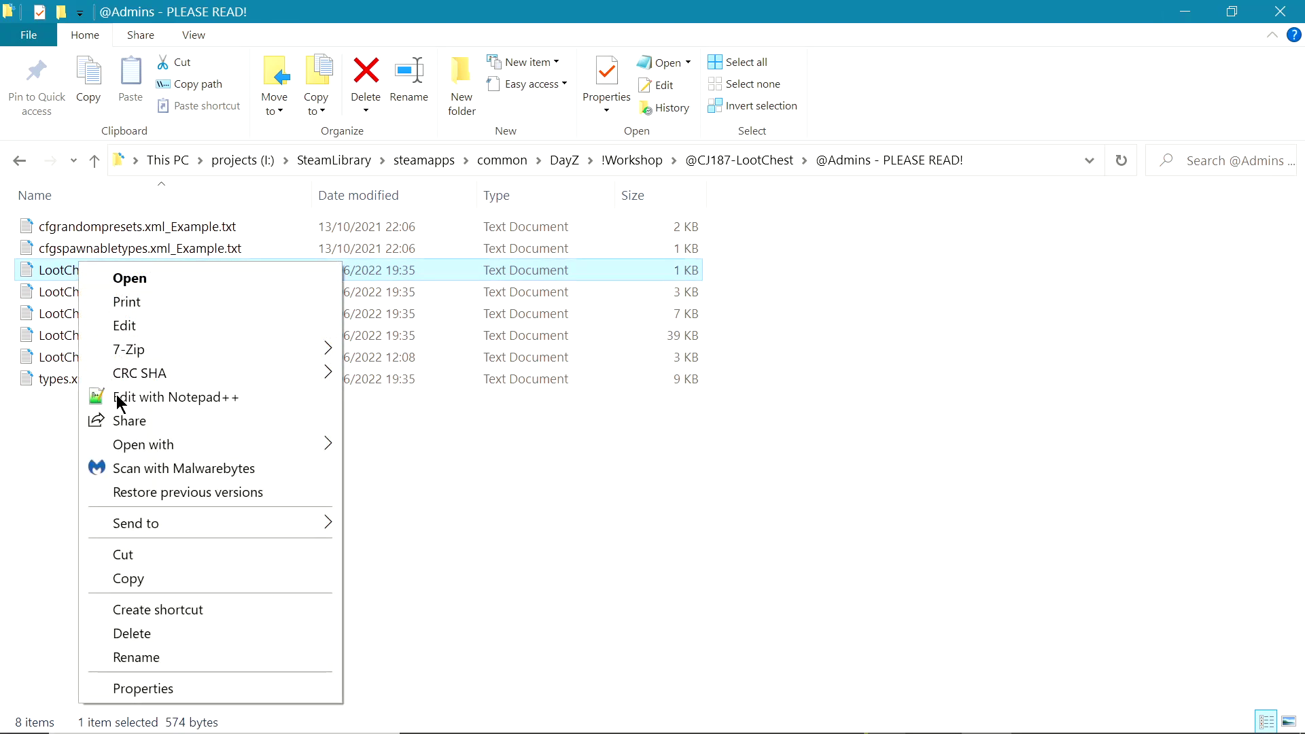
pyautogui.click(119, 400)
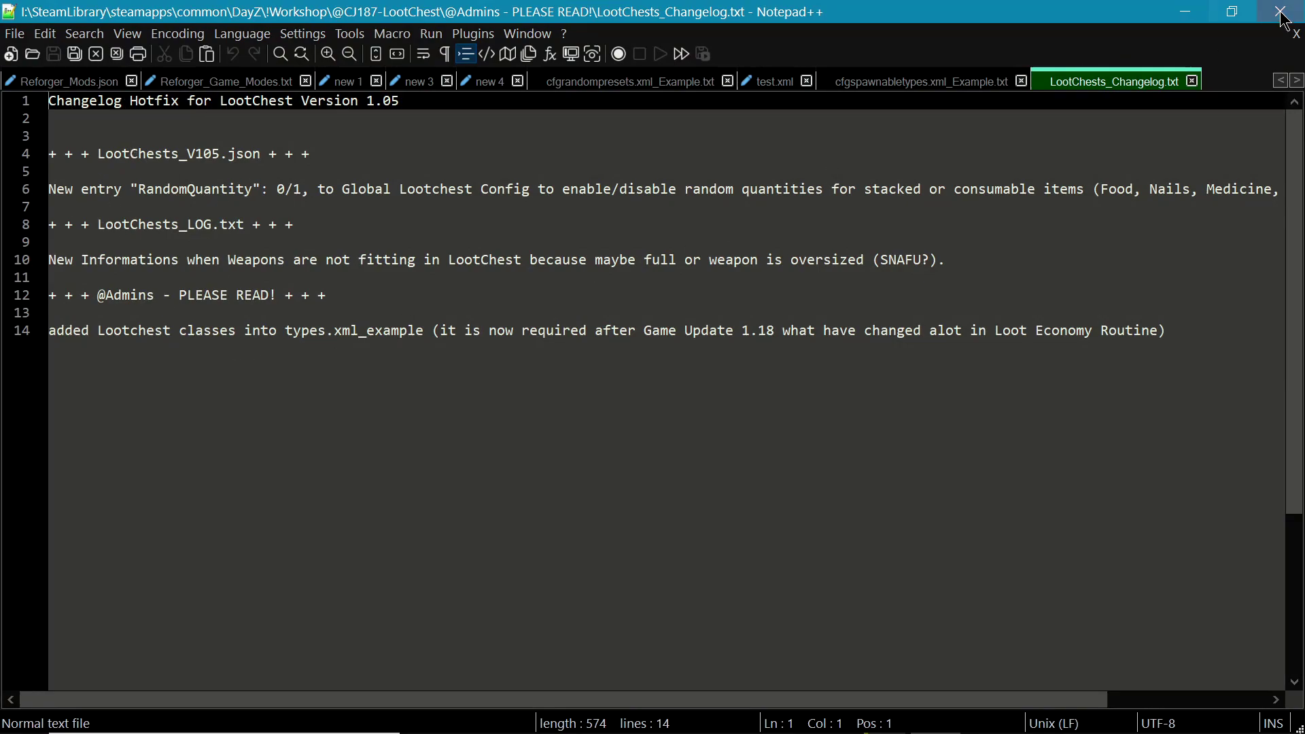
pyautogui.click(1197, 81)
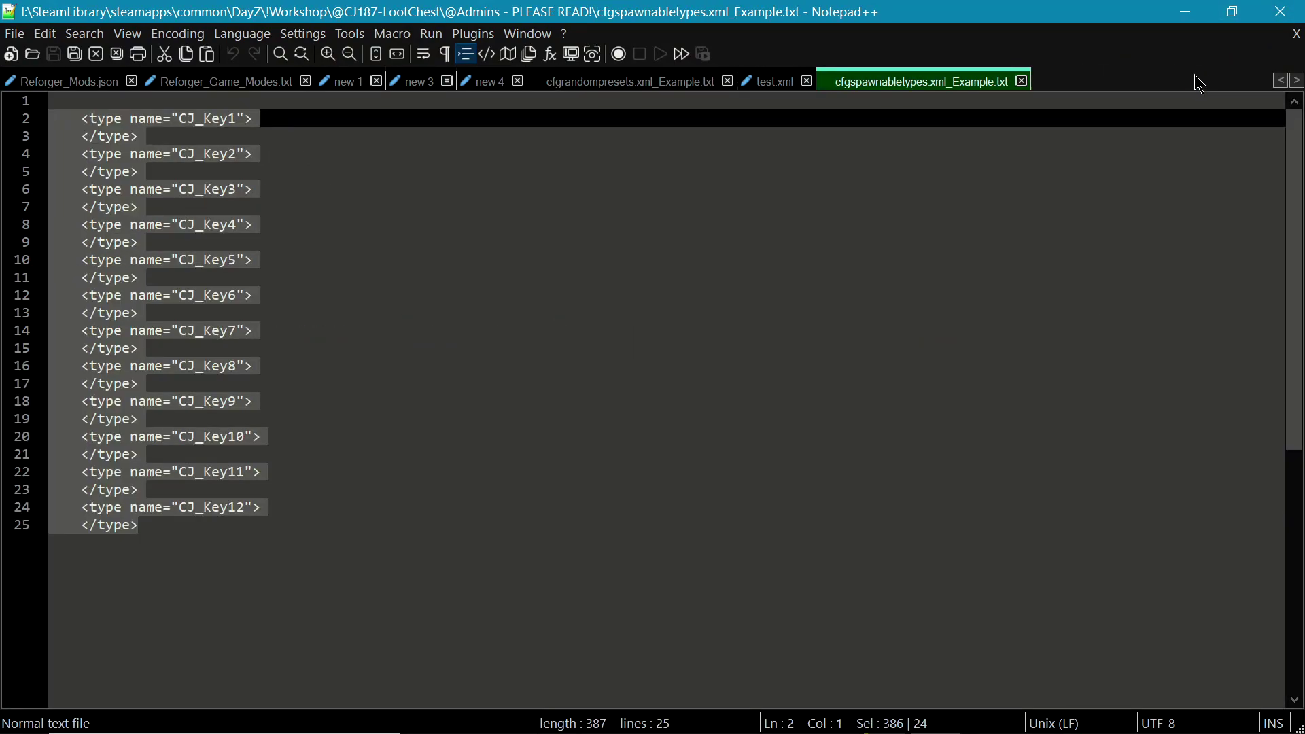
pyautogui.click(1197, 12)
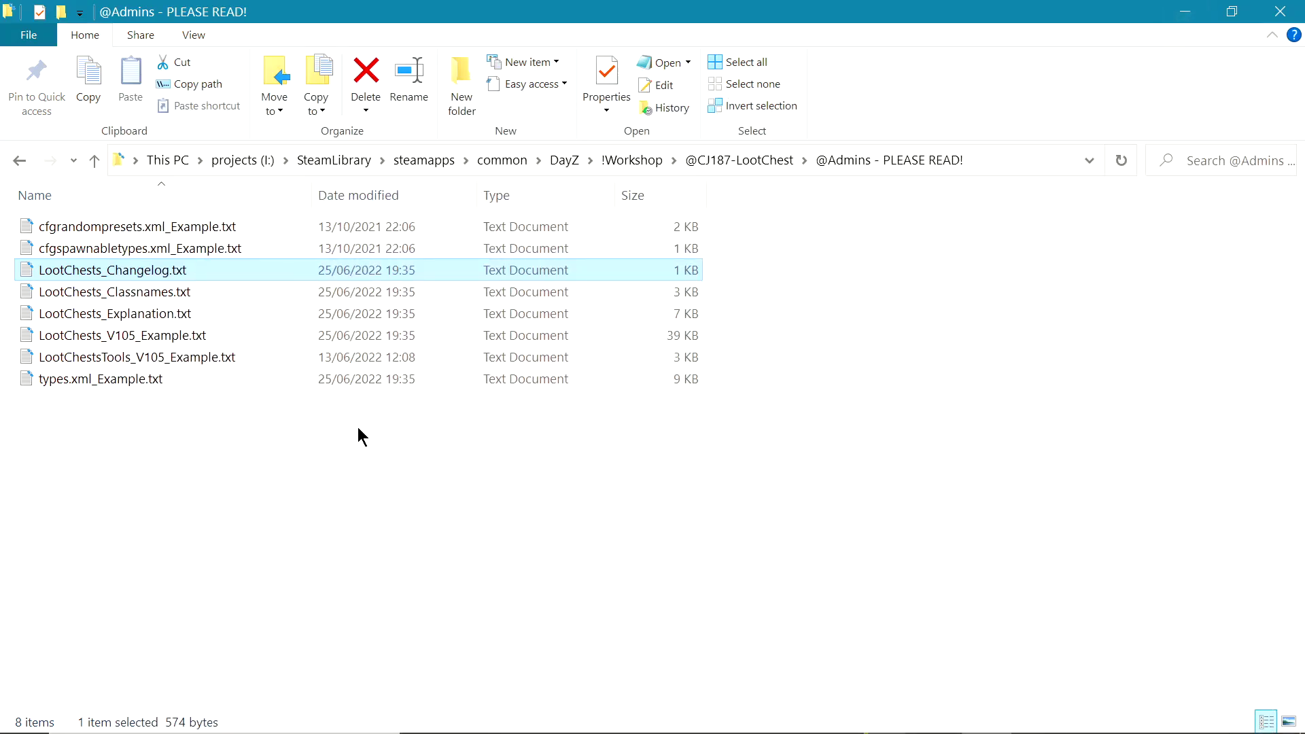
# Step: Open LootChests_Explanation.txt from the mod's admin folder in Notepad++
pyautogui.click(56, 319)
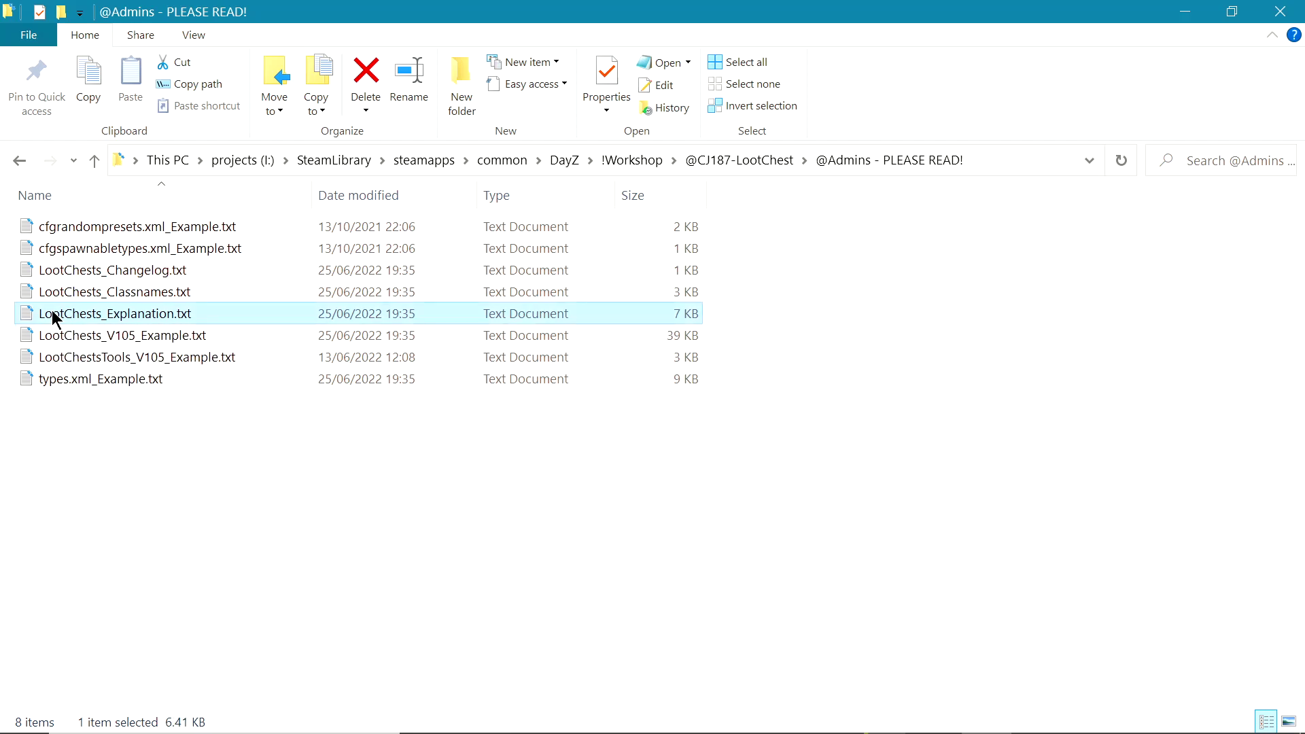
pyautogui.rightClick(56, 319)
pyautogui.click(115, 429)
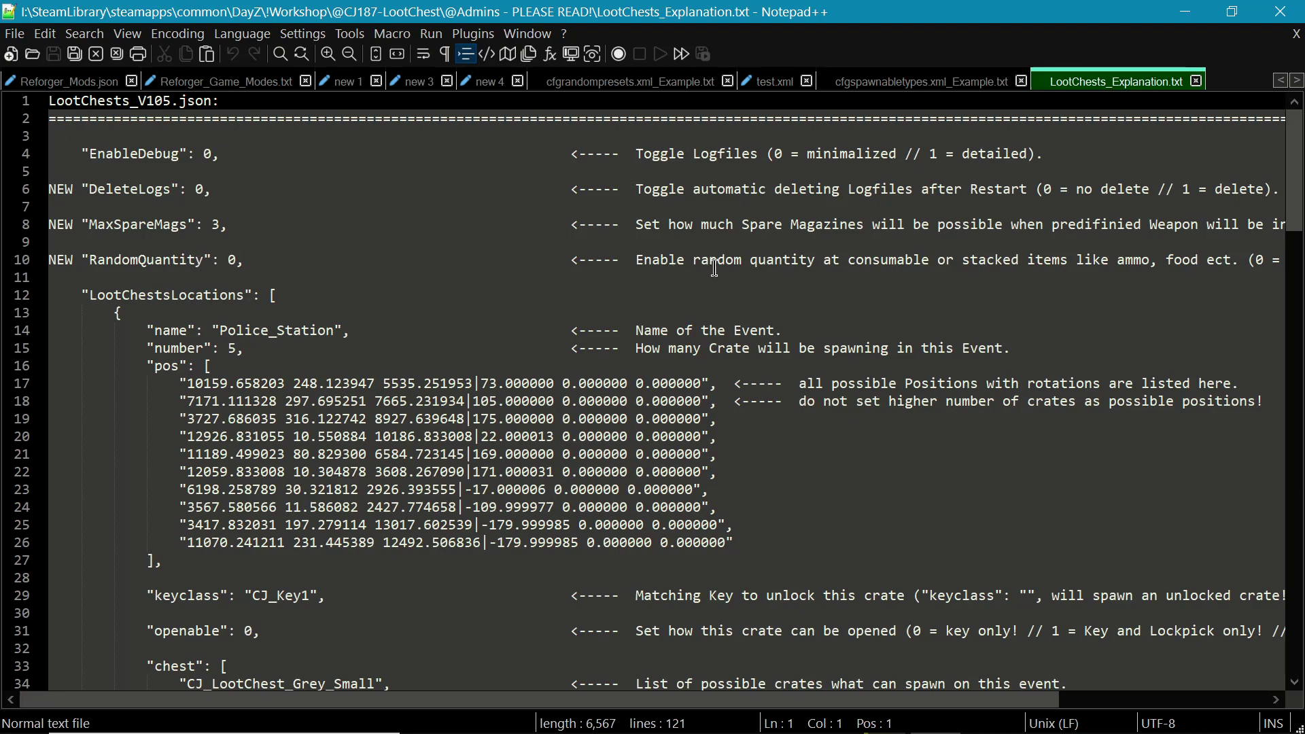
# Step: Examine the explanations of the global settings and the Police_Station event's positions, keyclass, openable, chest, lootrandomize and light options
pyautogui.moveTo(472, 700); pyautogui.dragTo(491, 724)
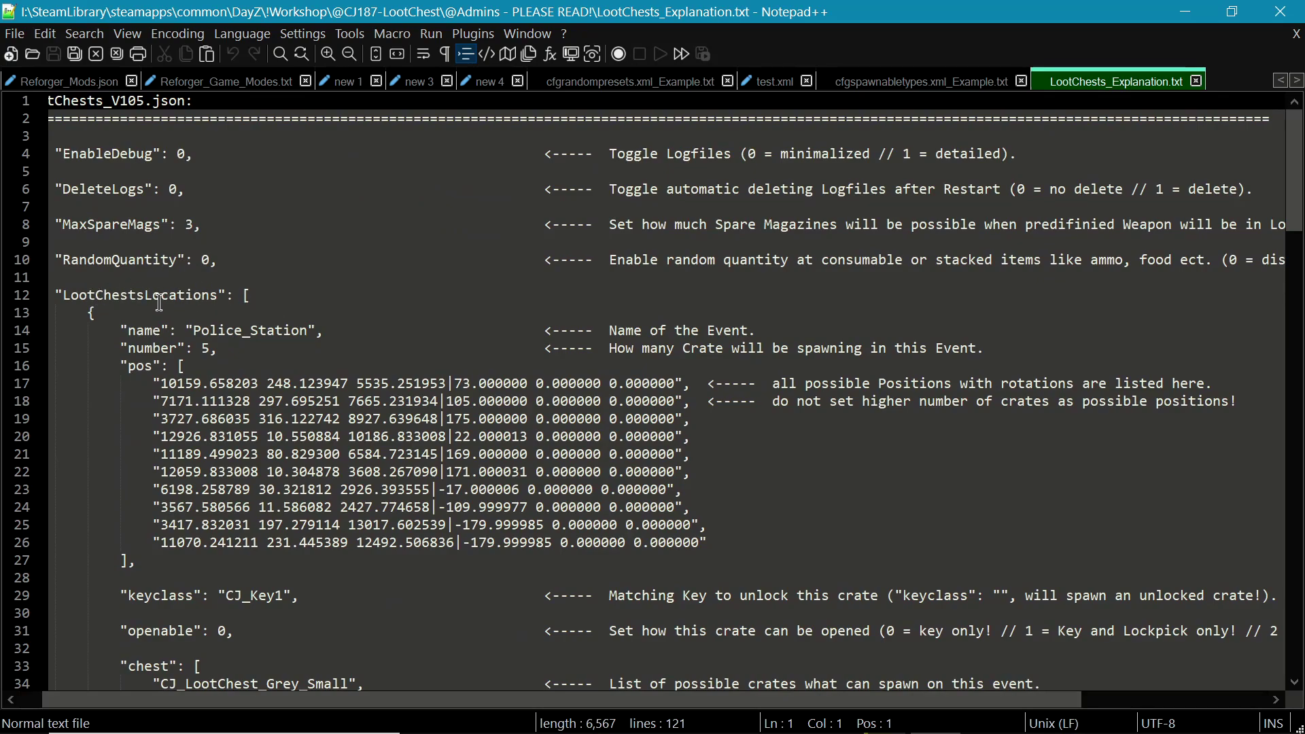
pyautogui.scroll(-2, 344, 348)
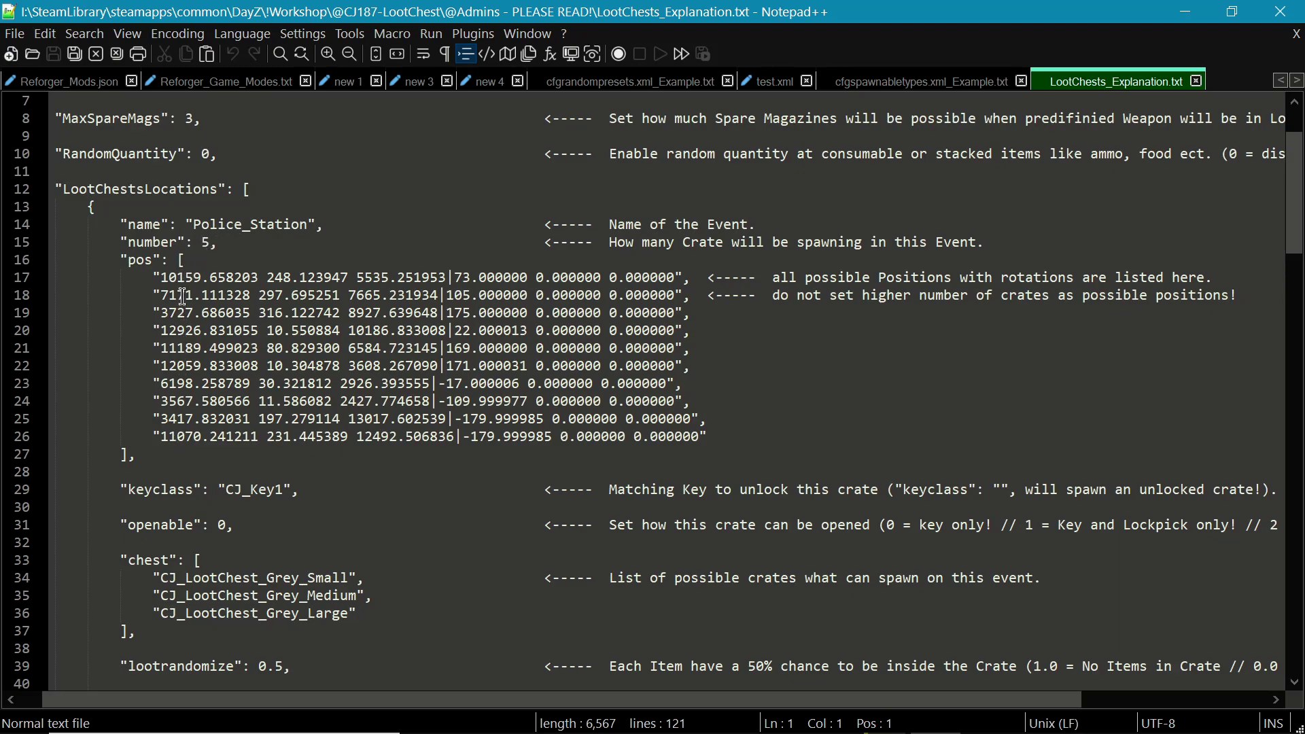
pyautogui.scroll(-2, 206, 489)
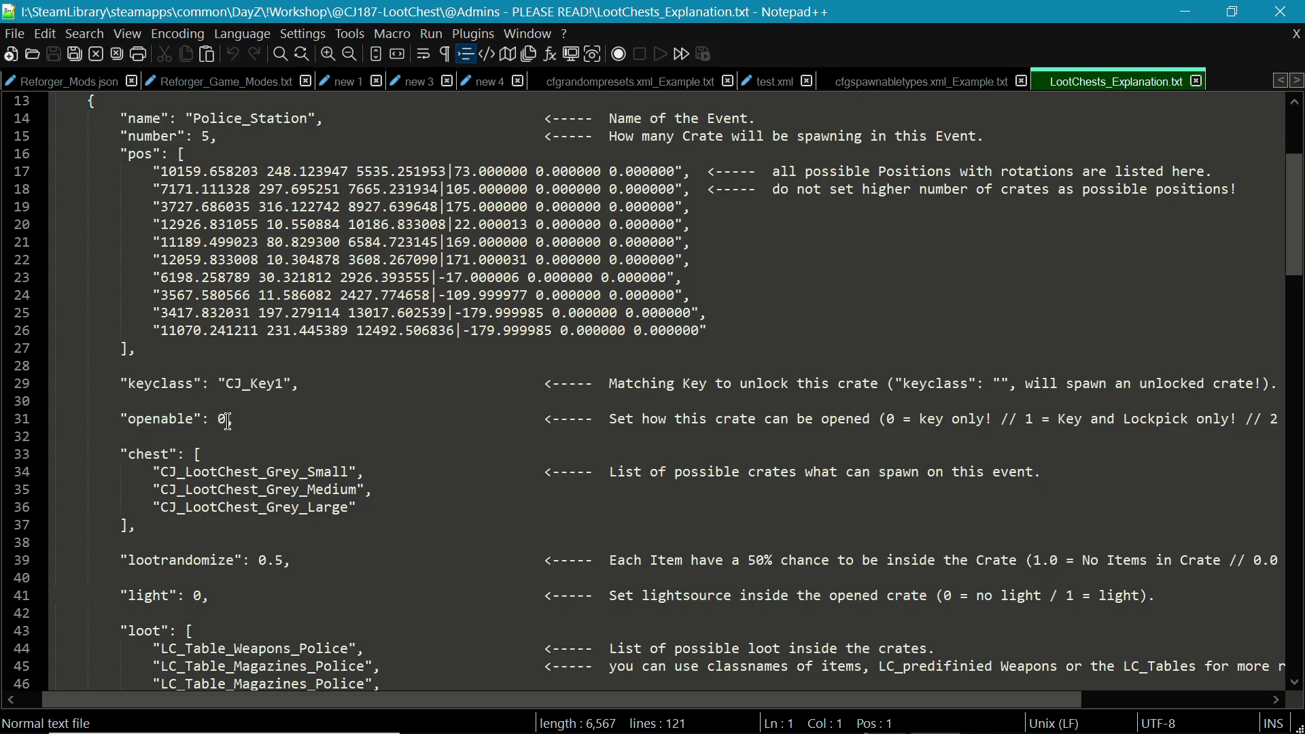
pyautogui.hscroll(3, 883, 435)
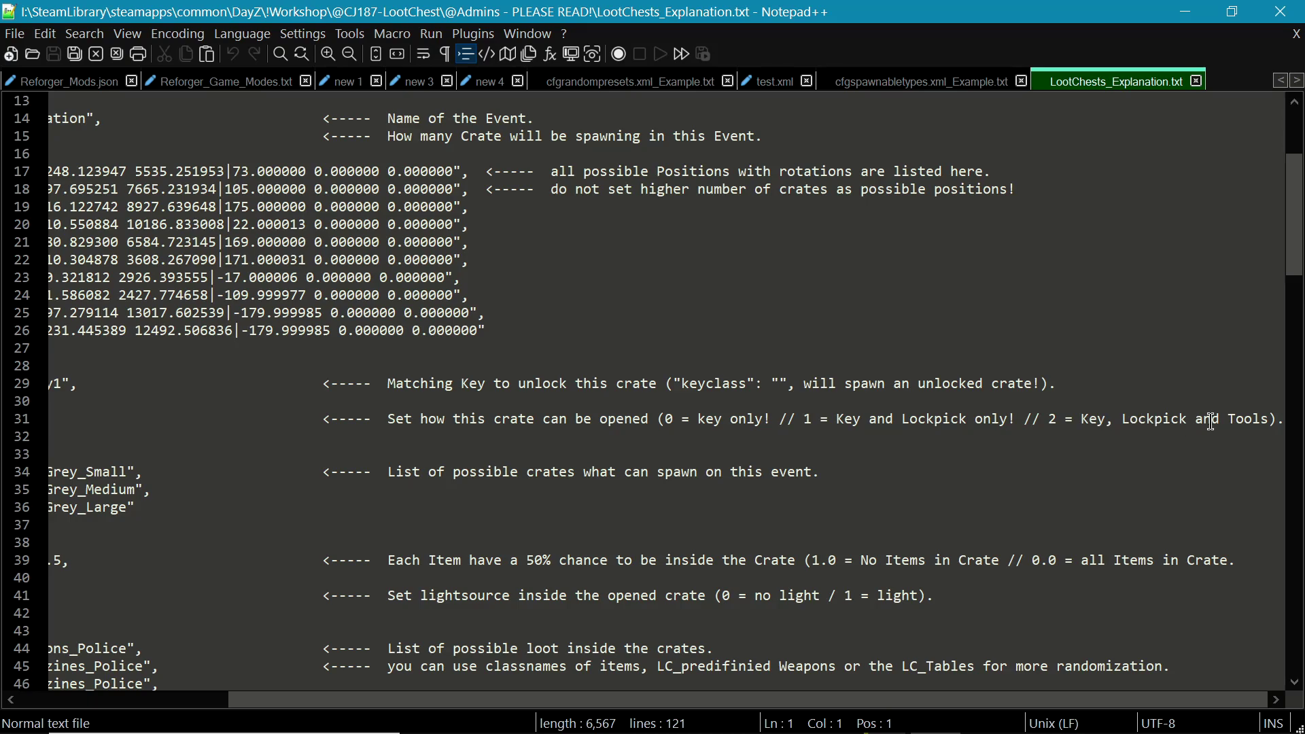
pyautogui.moveTo(877, 700); pyautogui.dragTo(659, 703)
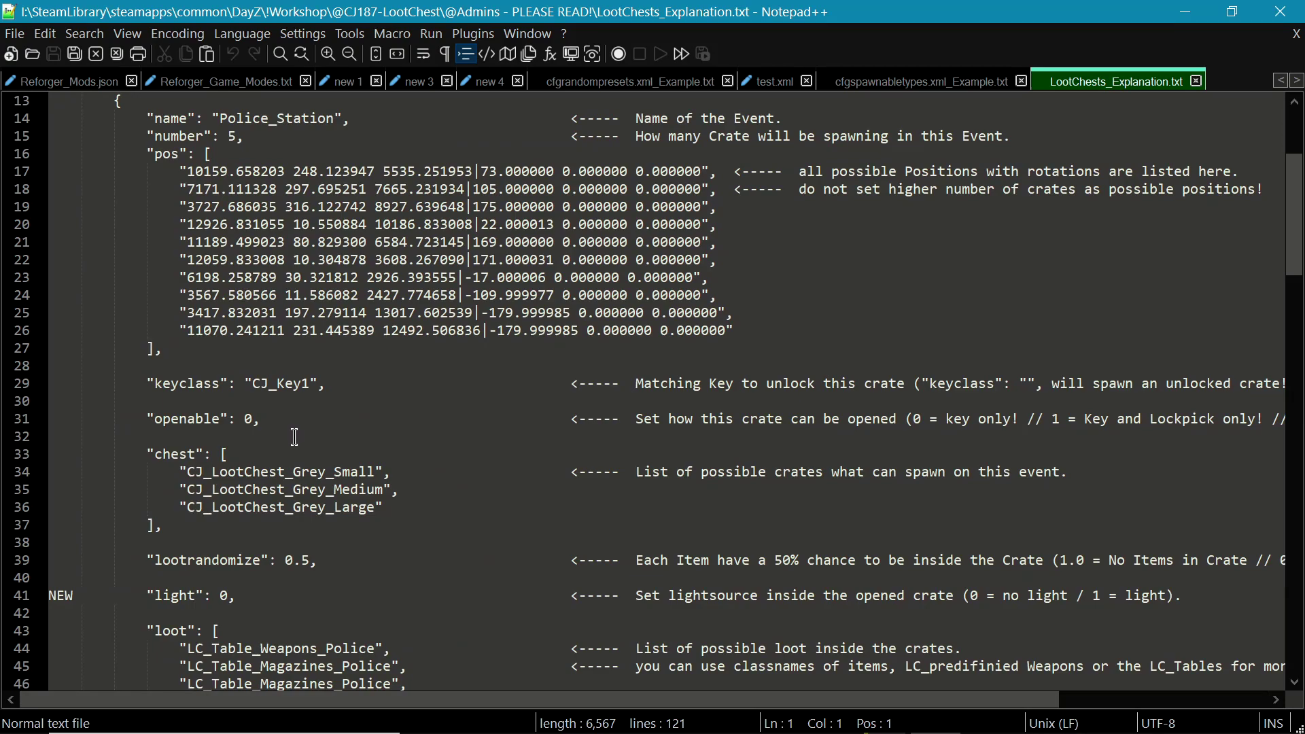
pyautogui.scroll(-1, 294, 436)
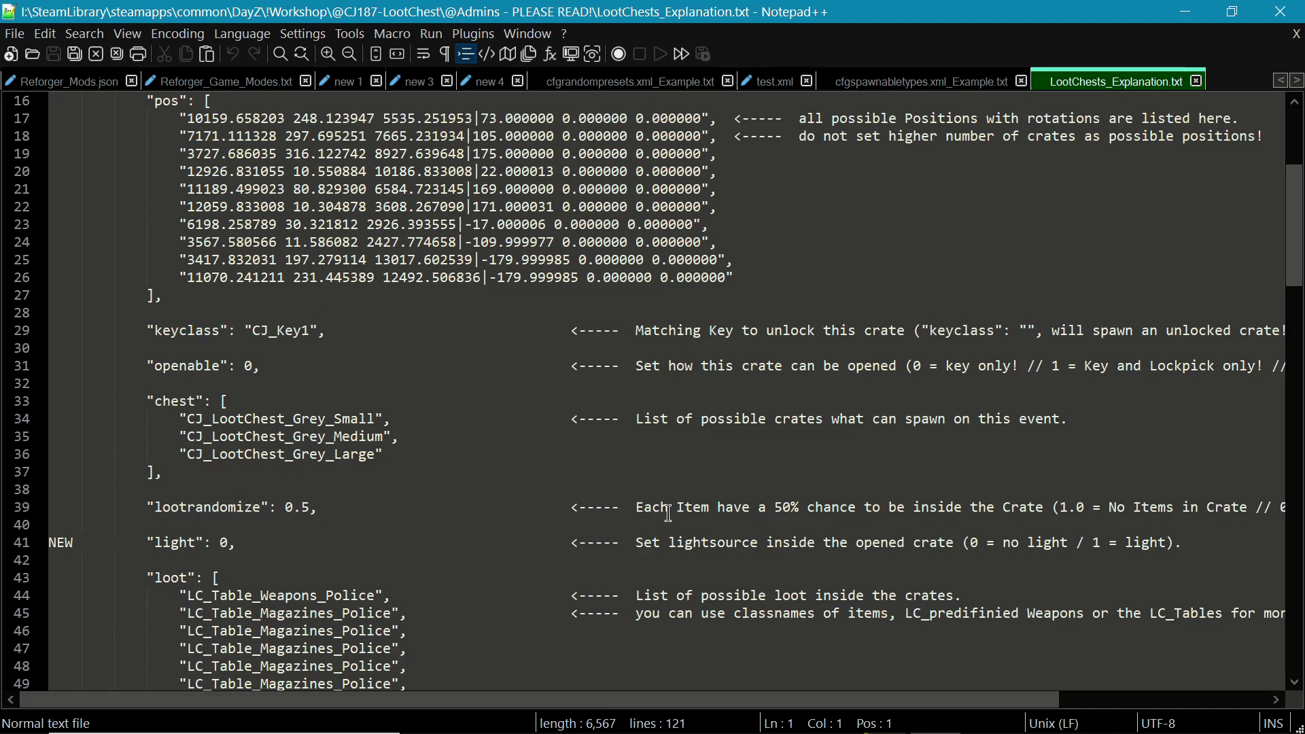
pyautogui.moveTo(478, 707); pyautogui.dragTo(673, 707)
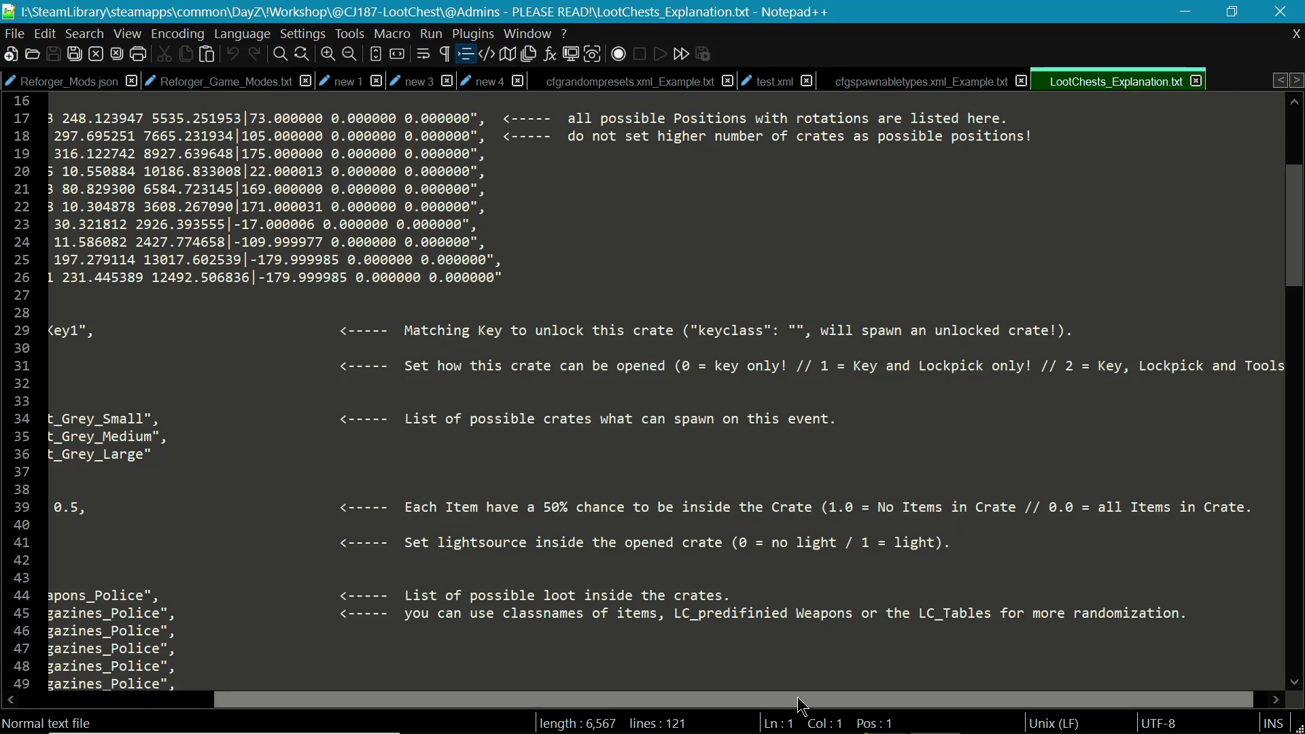
pyautogui.moveTo(803, 708); pyautogui.dragTo(489, 682)
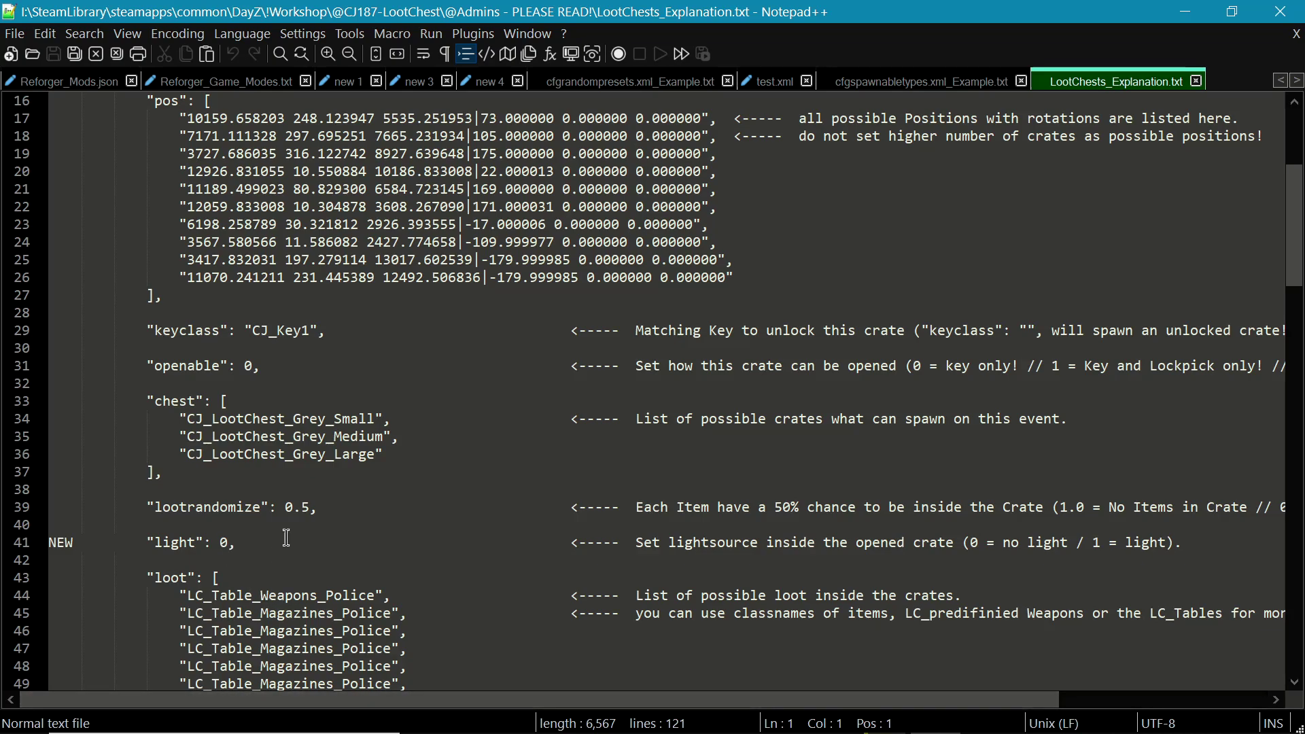
# Step: Examine the explanations of the loot list, LCPredefinedWeapons presets, LootCategories tables and LCTools options in LootChests_Explanation.txt
pyautogui.scroll(-7, 283, 542)
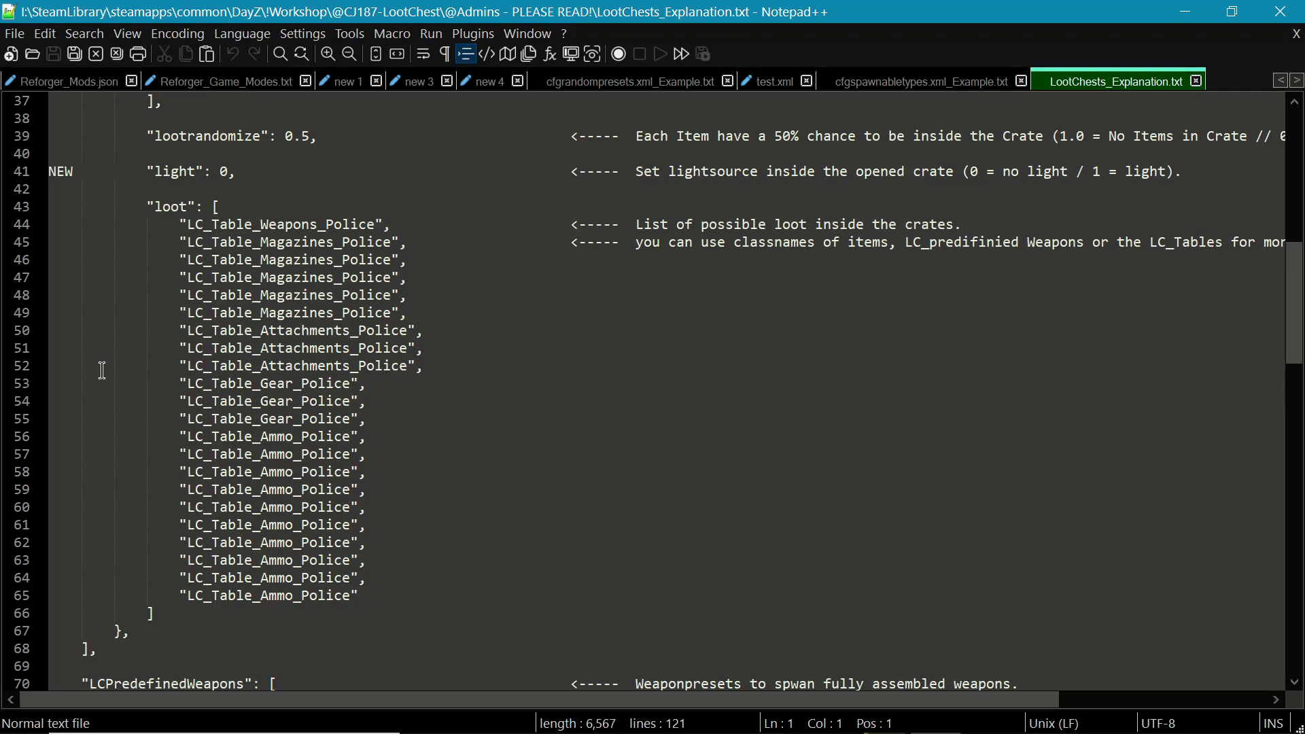
pyautogui.scroll(-6, 102, 340)
pyautogui.scroll(-5, 87, 395)
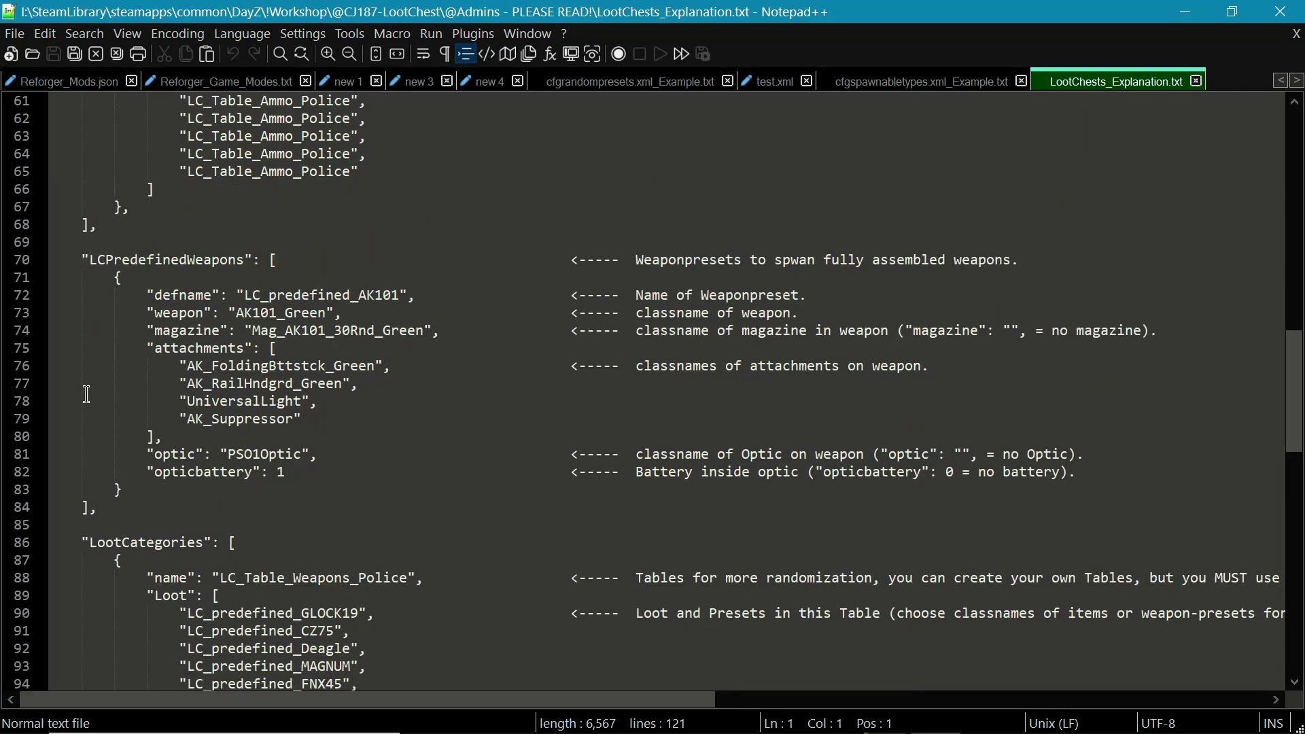
pyautogui.scroll(4, 87, 395)
pyautogui.scroll(5, 87, 394)
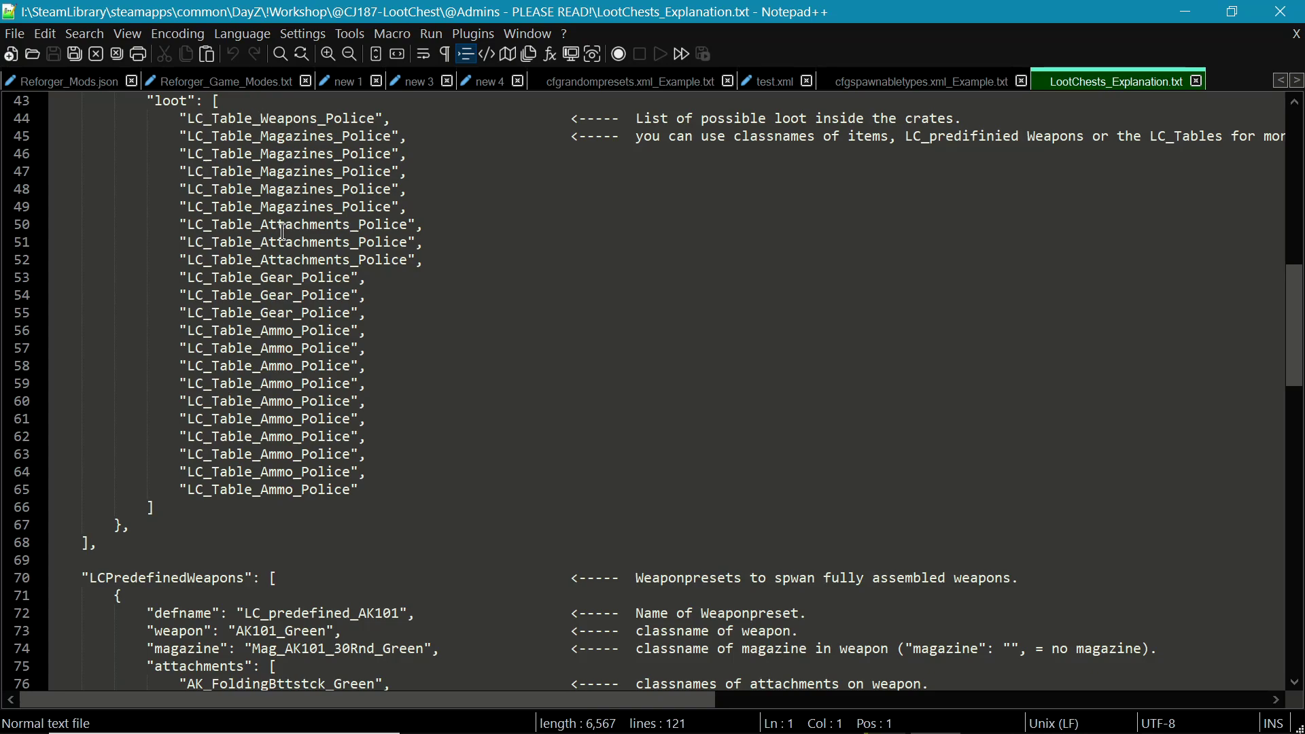
pyautogui.scroll(-19, 232, 310)
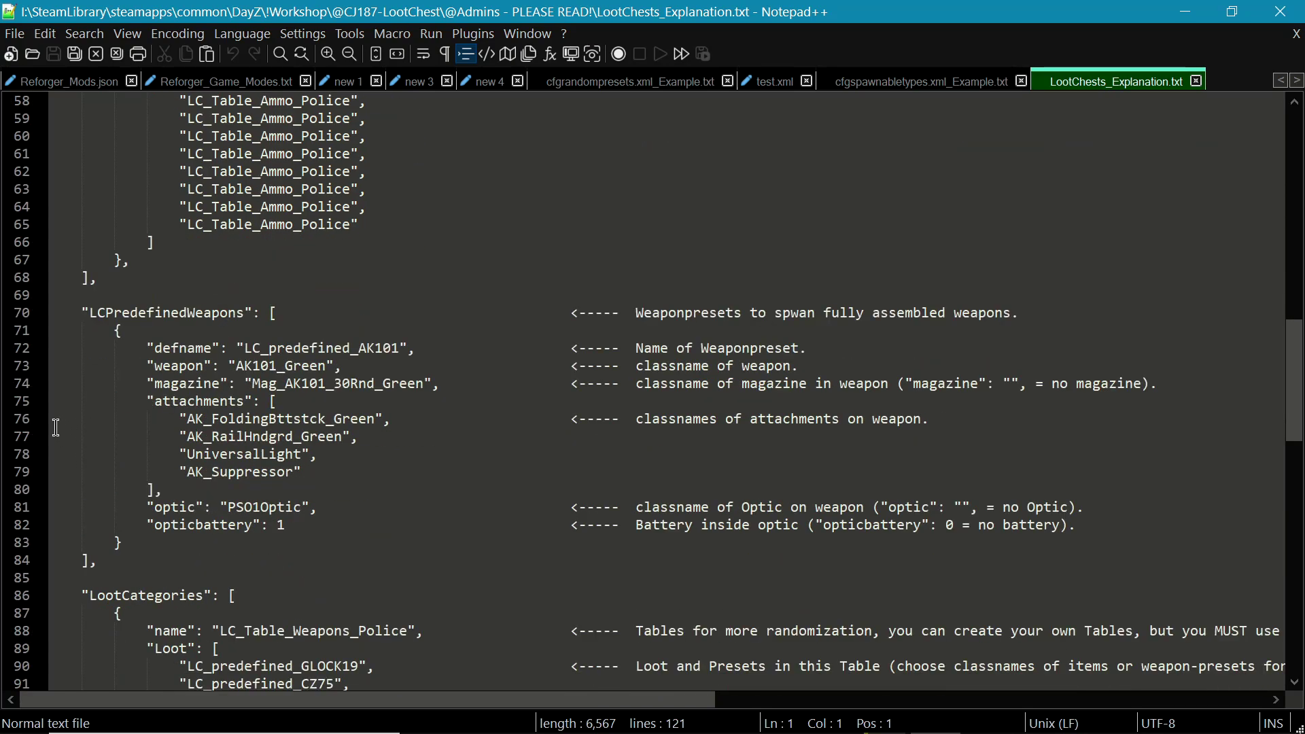
pyautogui.scroll(2, 56, 419)
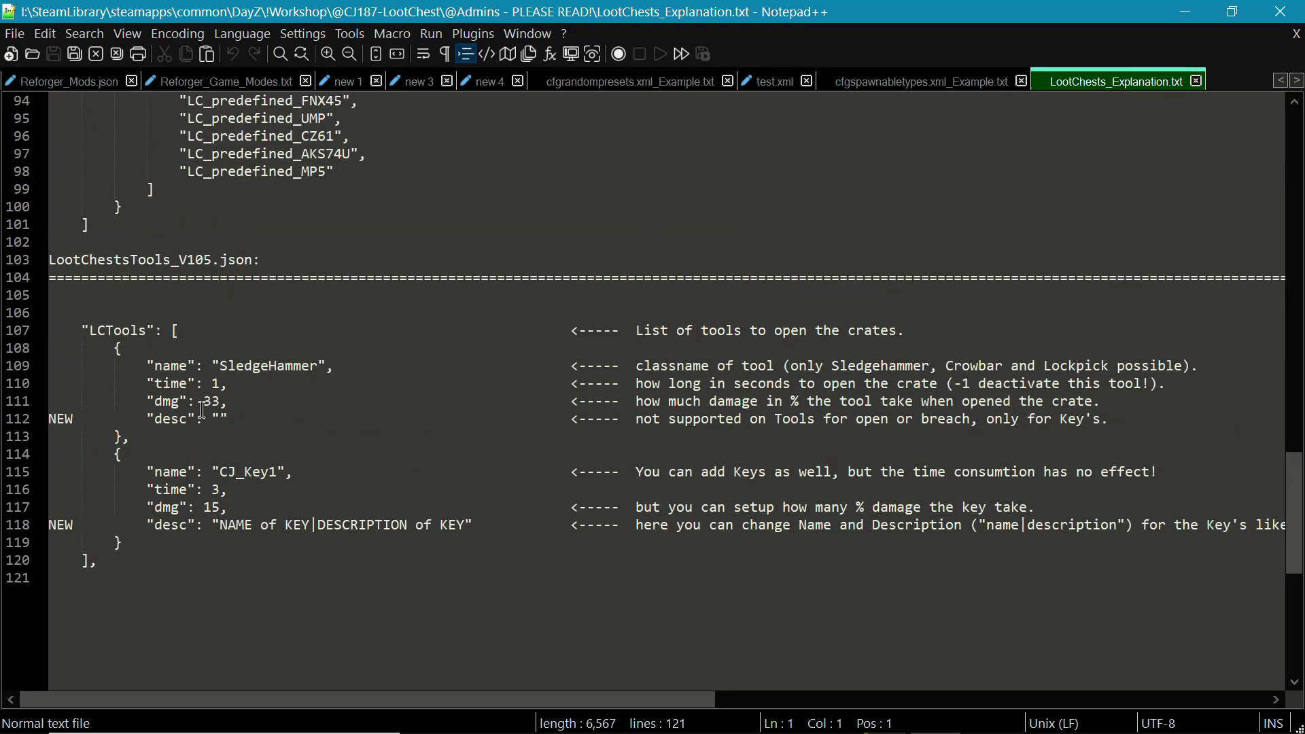
pyautogui.scroll(5, 202, 442)
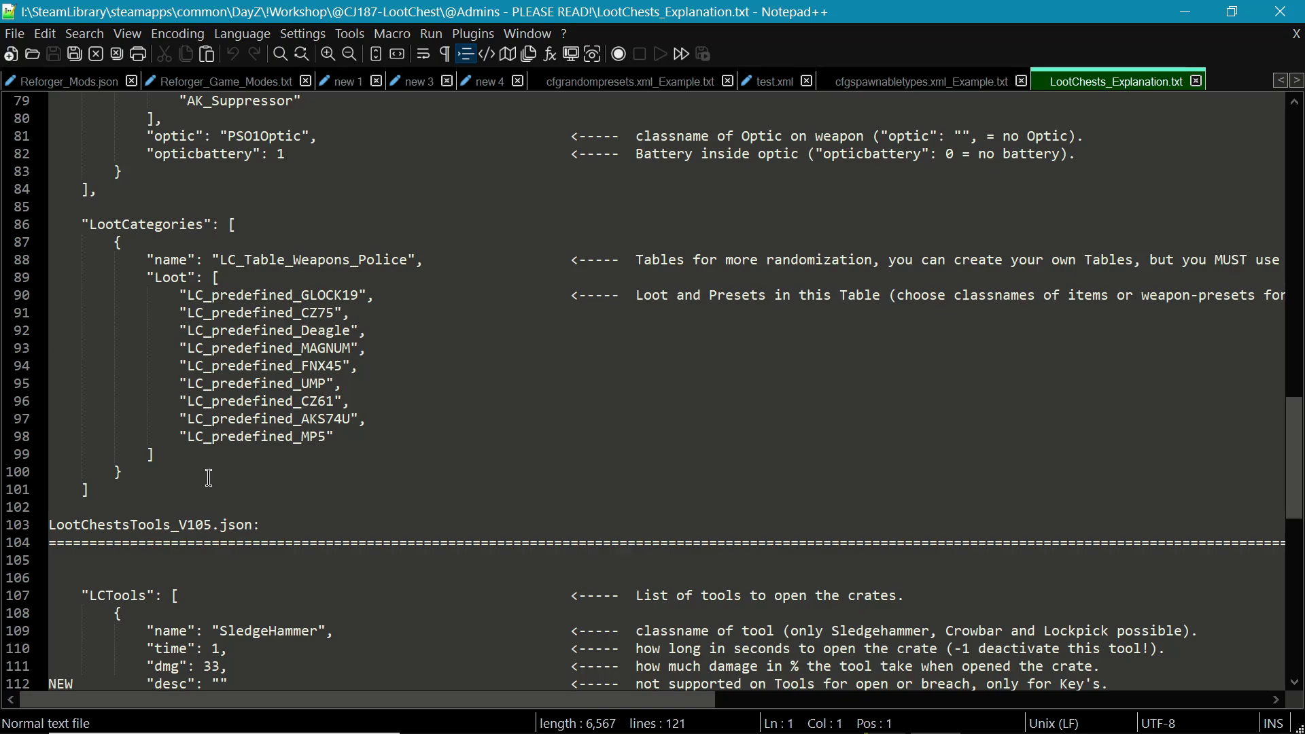
pyautogui.scroll(-6, 126, 583)
pyautogui.scroll(10, 155, 460)
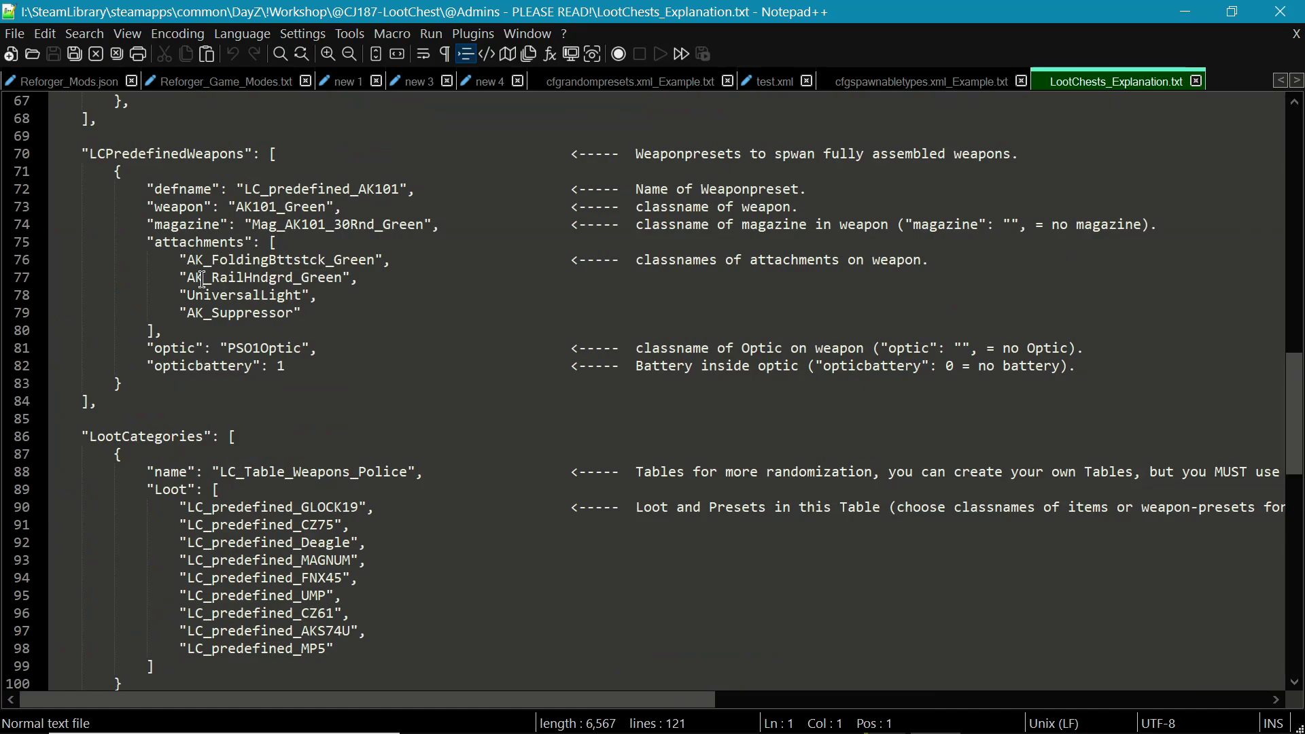
pyautogui.scroll(11, 203, 280)
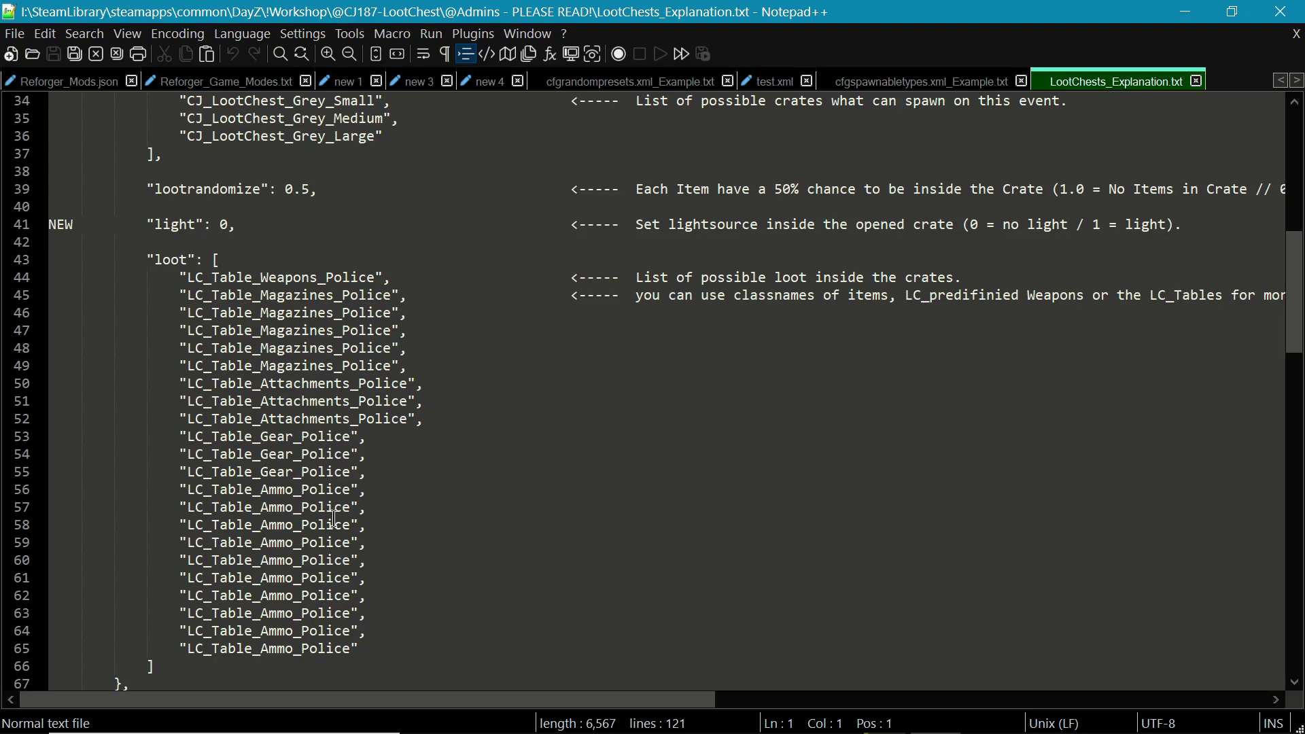
pyautogui.scroll(4, 334, 518)
pyautogui.scroll(-2, 343, 499)
pyautogui.scroll(9, 354, 483)
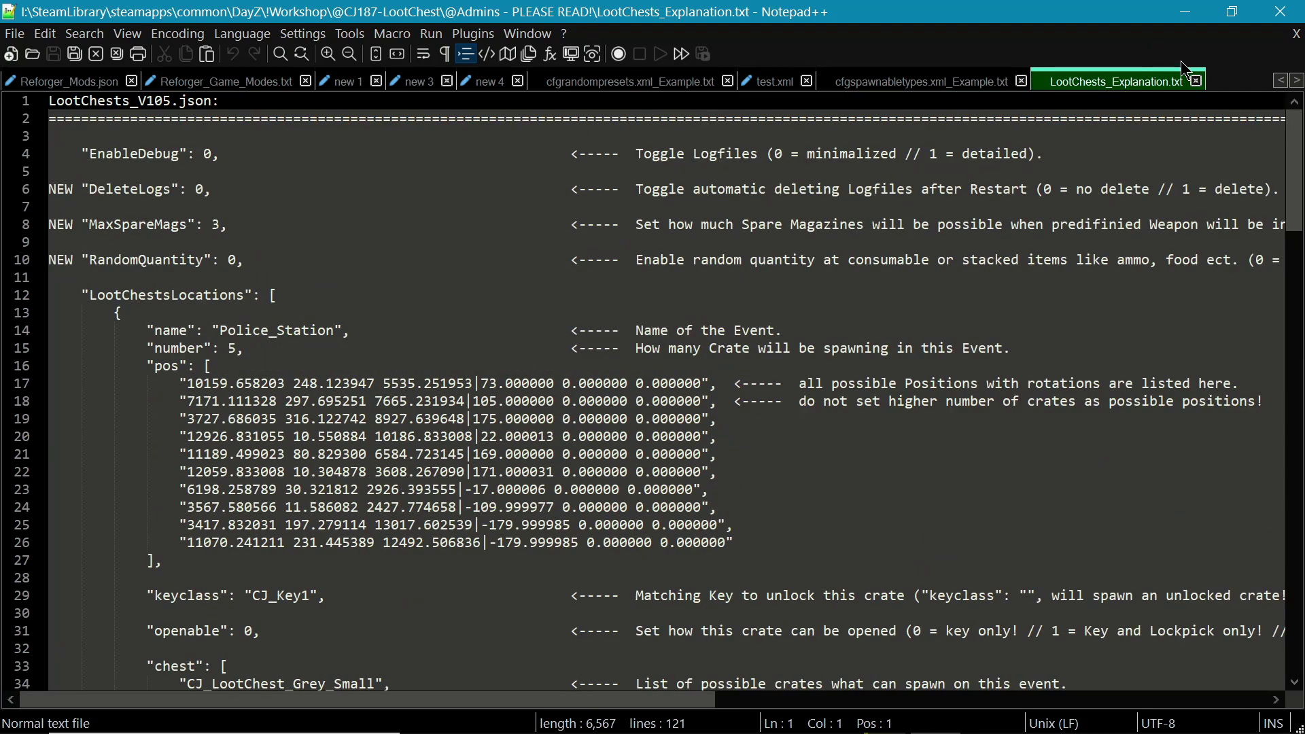
# Step: Close LootChests_Explanation.txt and open LootChests_V105_Example.txt from the mod's admin folder in Notepad++
pyautogui.click(1198, 82)
pyautogui.click(1186, 12)
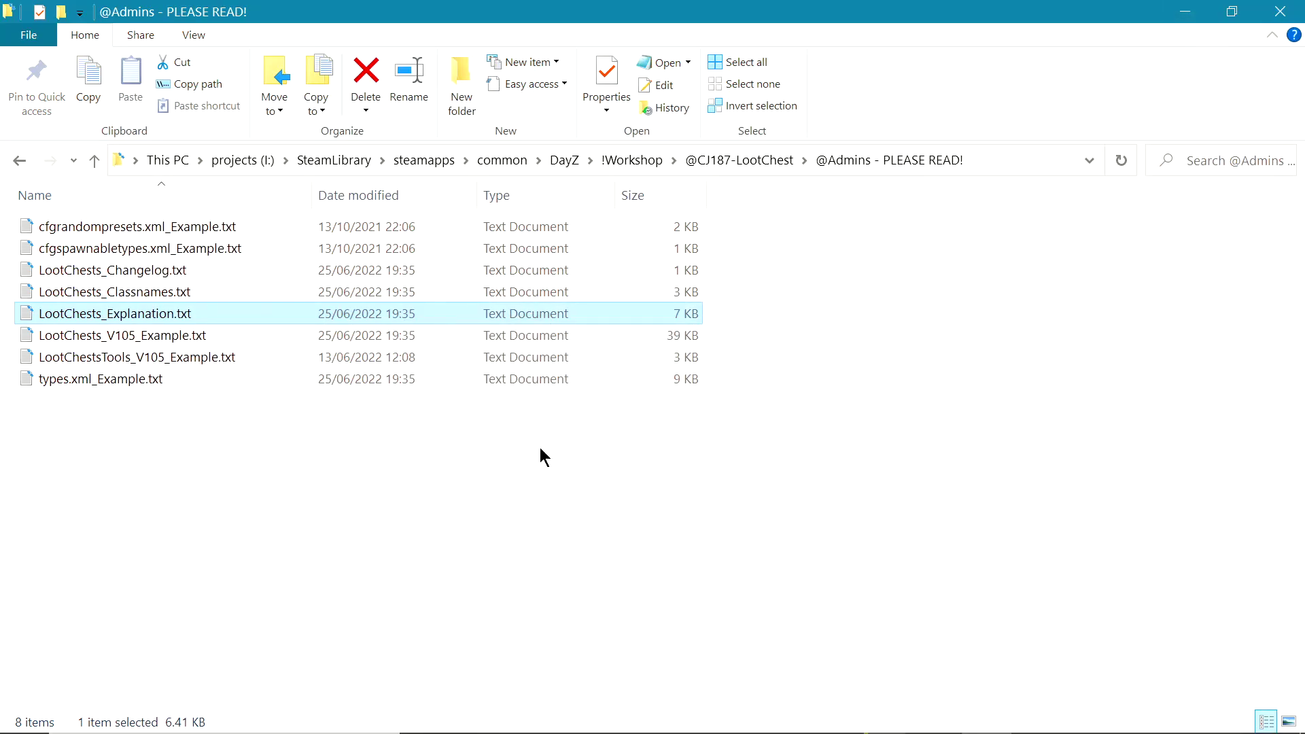
pyautogui.click(93, 343)
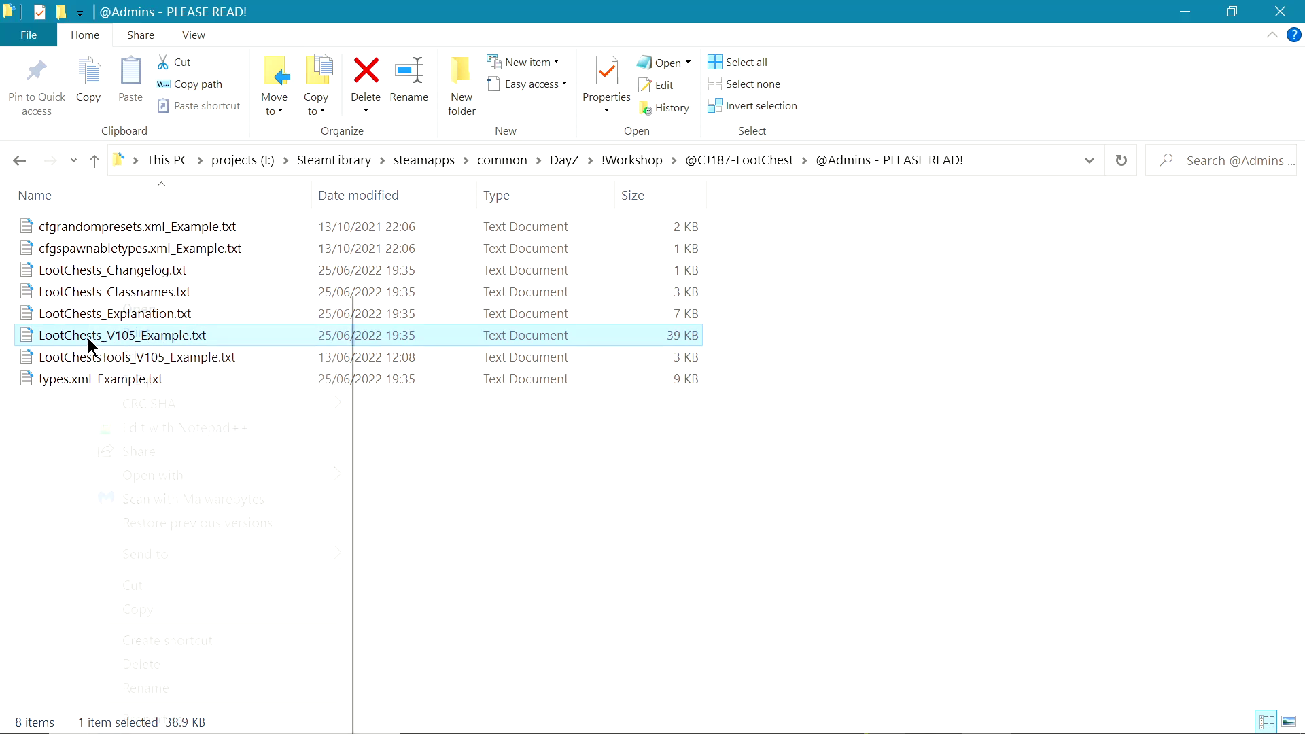
pyautogui.rightClick(89, 336)
pyautogui.click(150, 429)
# Step: Examine the example configuration's global settings, loot chest locations and predefined weapons, focusing on the Police_Station event
pyautogui.scroll(-7, 1084, 265)
pyautogui.scroll(-5, 518, 369)
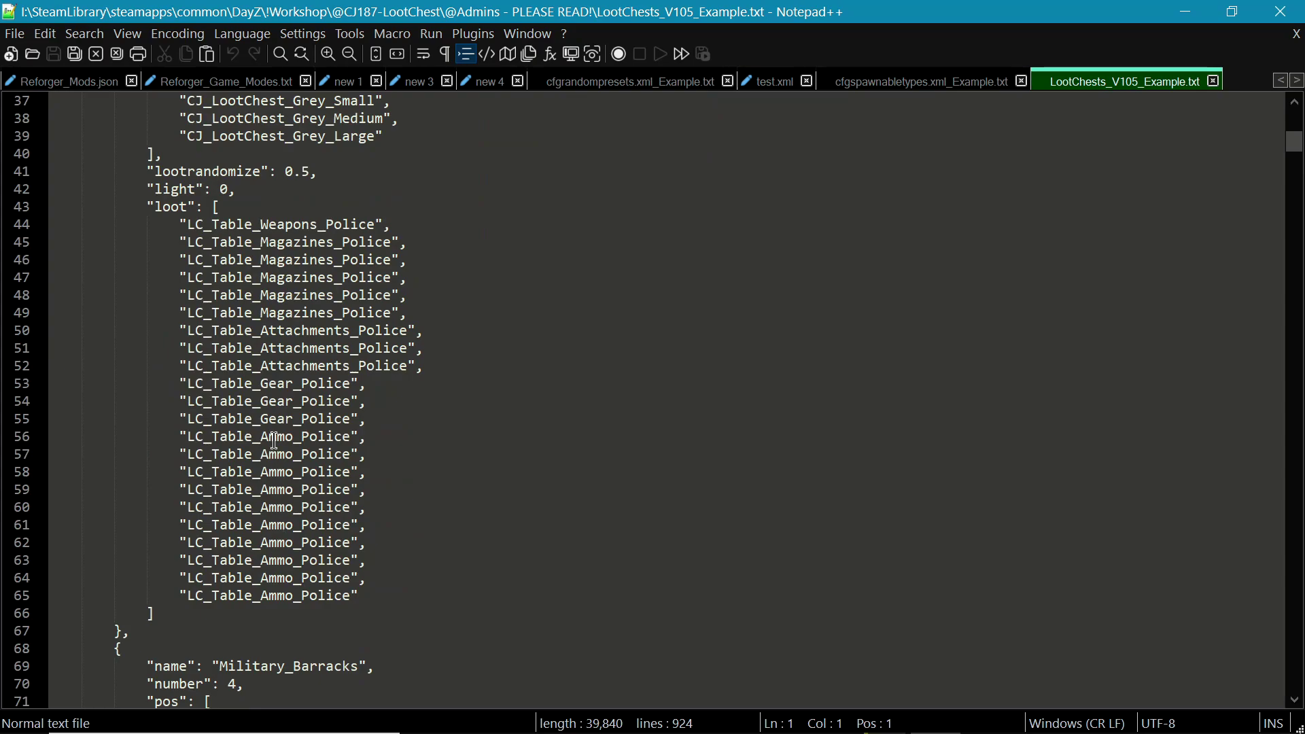
pyautogui.scroll(-20, 276, 432)
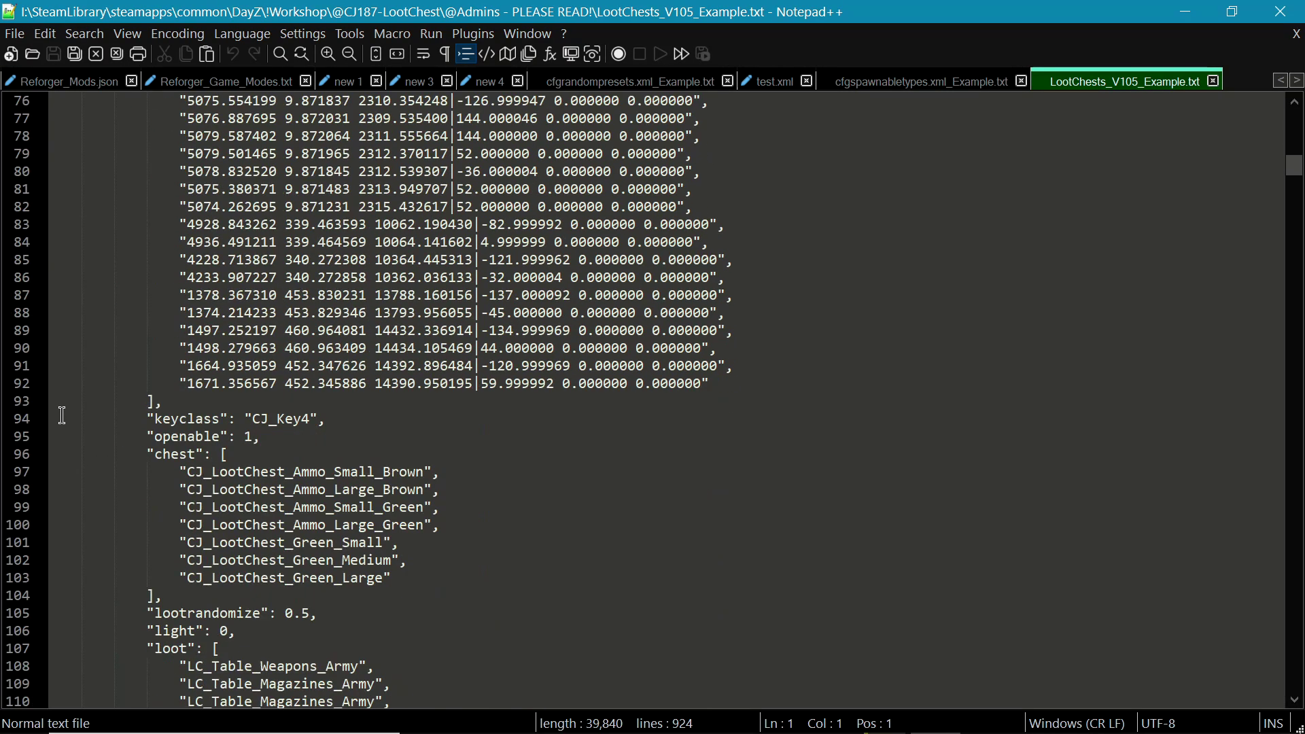
pyautogui.scroll(-20, 63, 381)
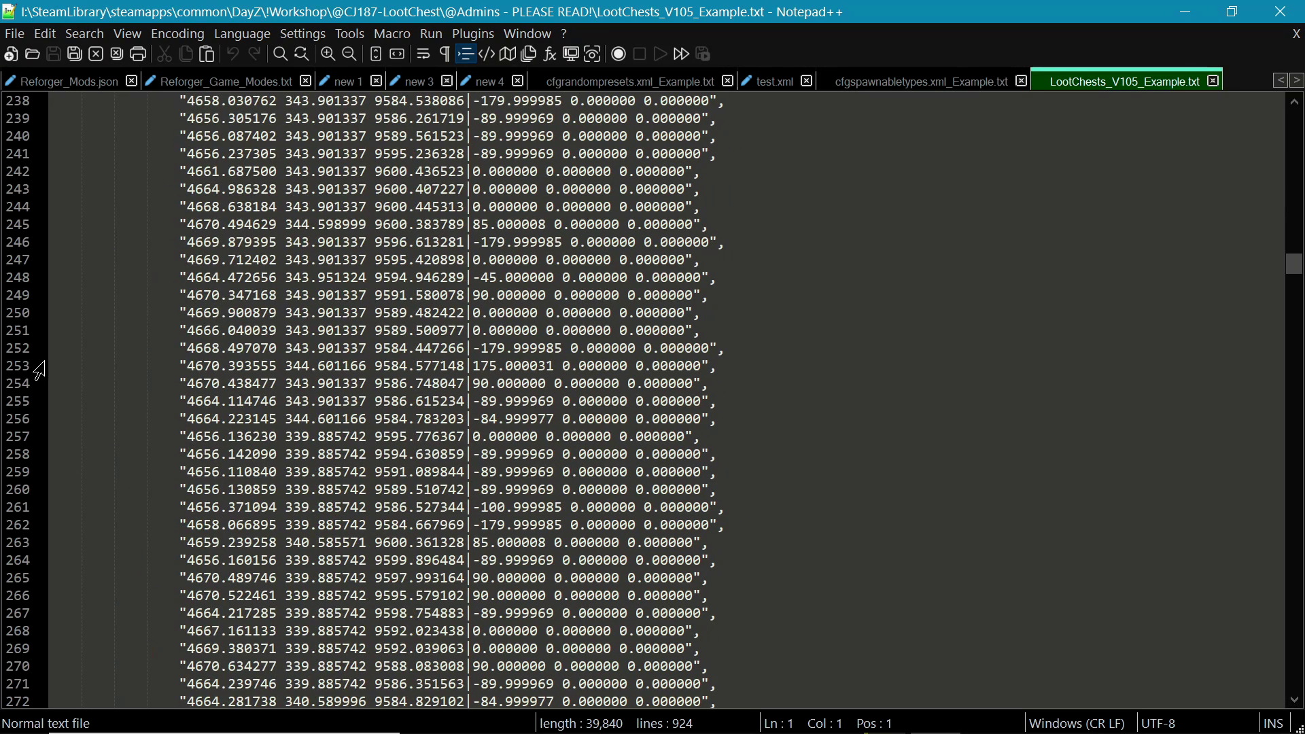
pyautogui.scroll(-20, 59, 352)
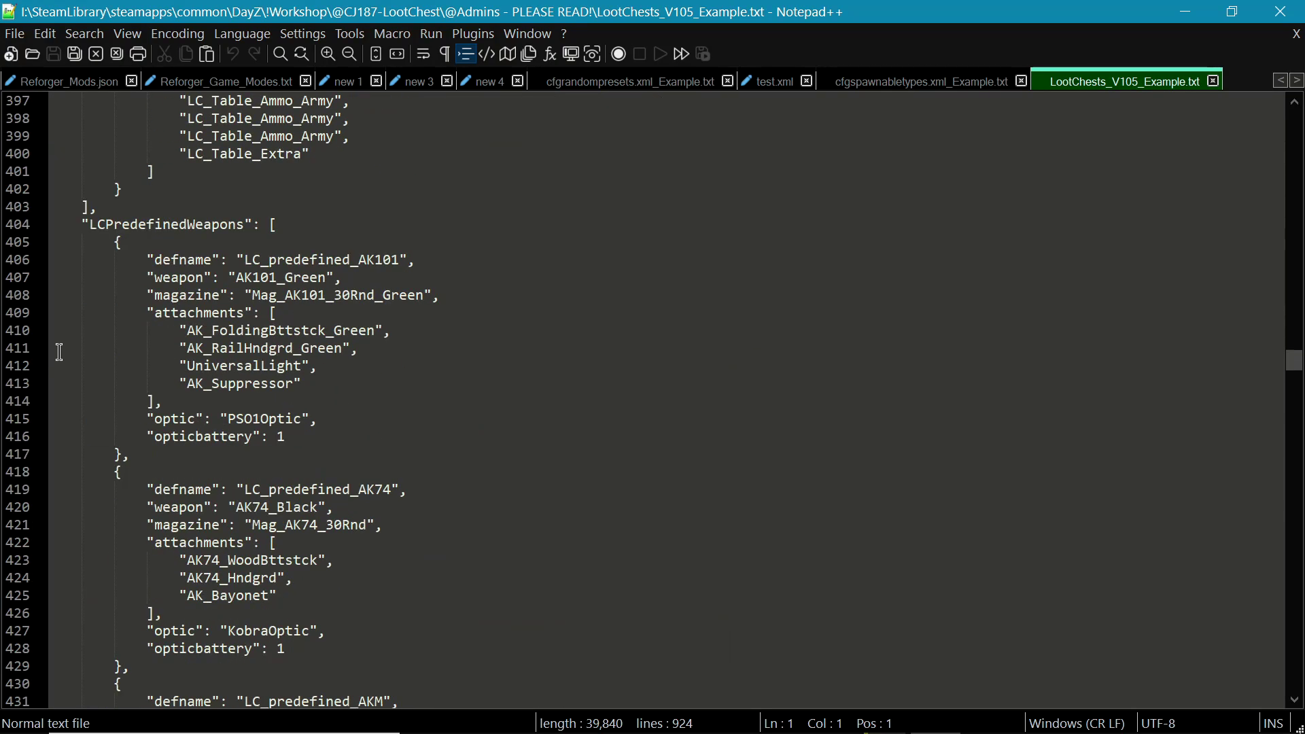
pyautogui.scroll(7, 59, 352)
pyautogui.moveTo(1295, 357); pyautogui.dragTo(1295, 117)
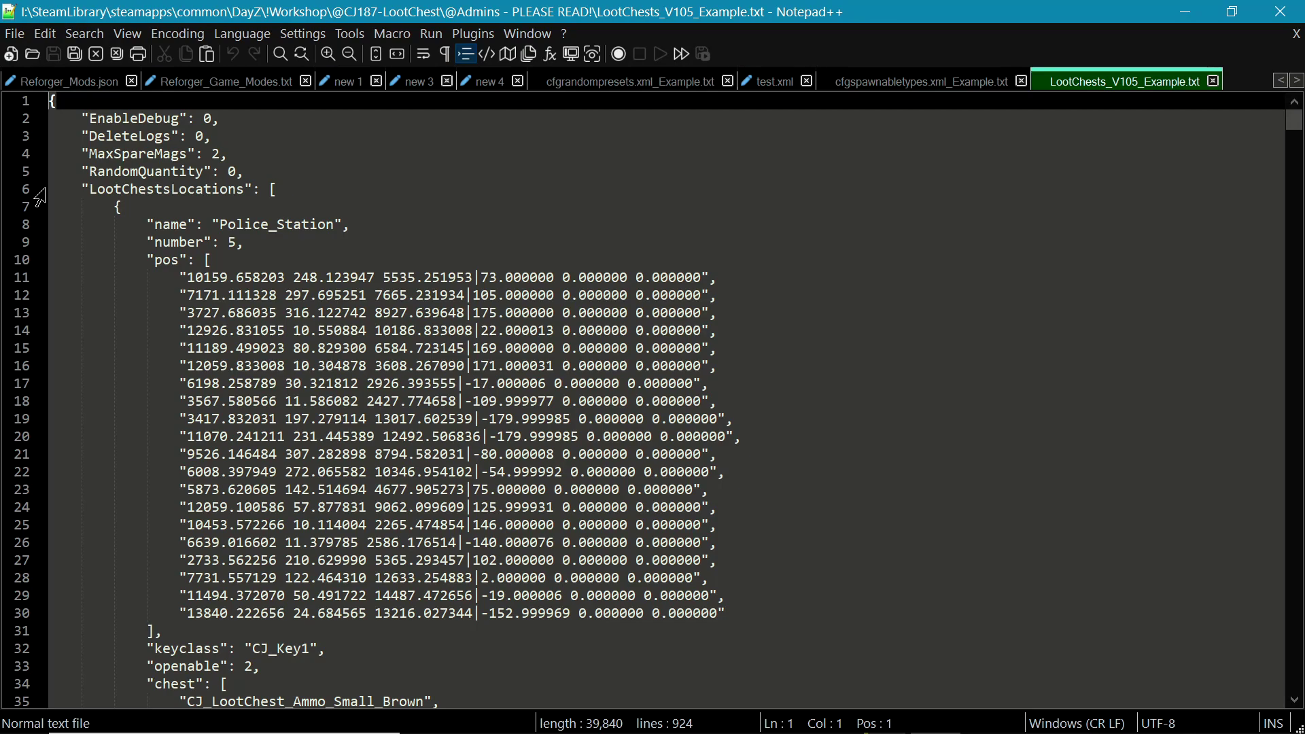
pyautogui.scroll(-3, 854, 306)
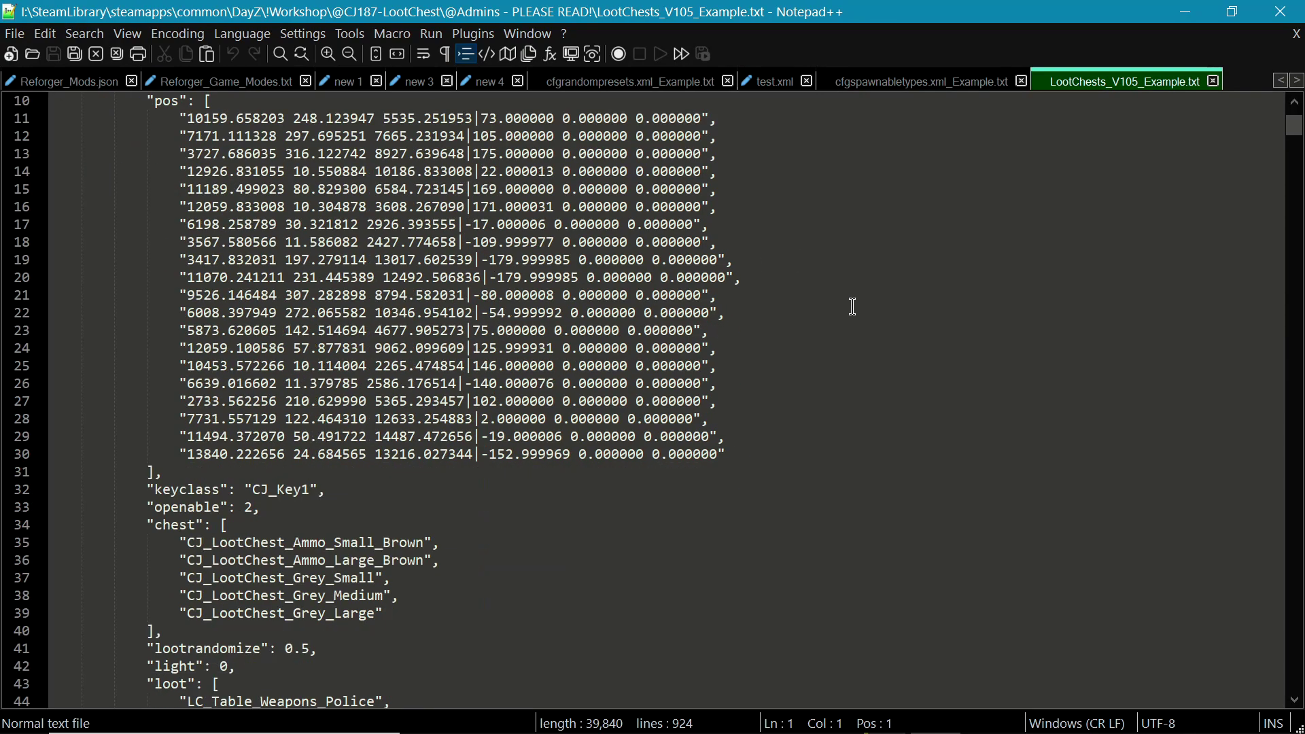
pyautogui.scroll(-2, 850, 303)
pyautogui.scroll(4, 812, 286)
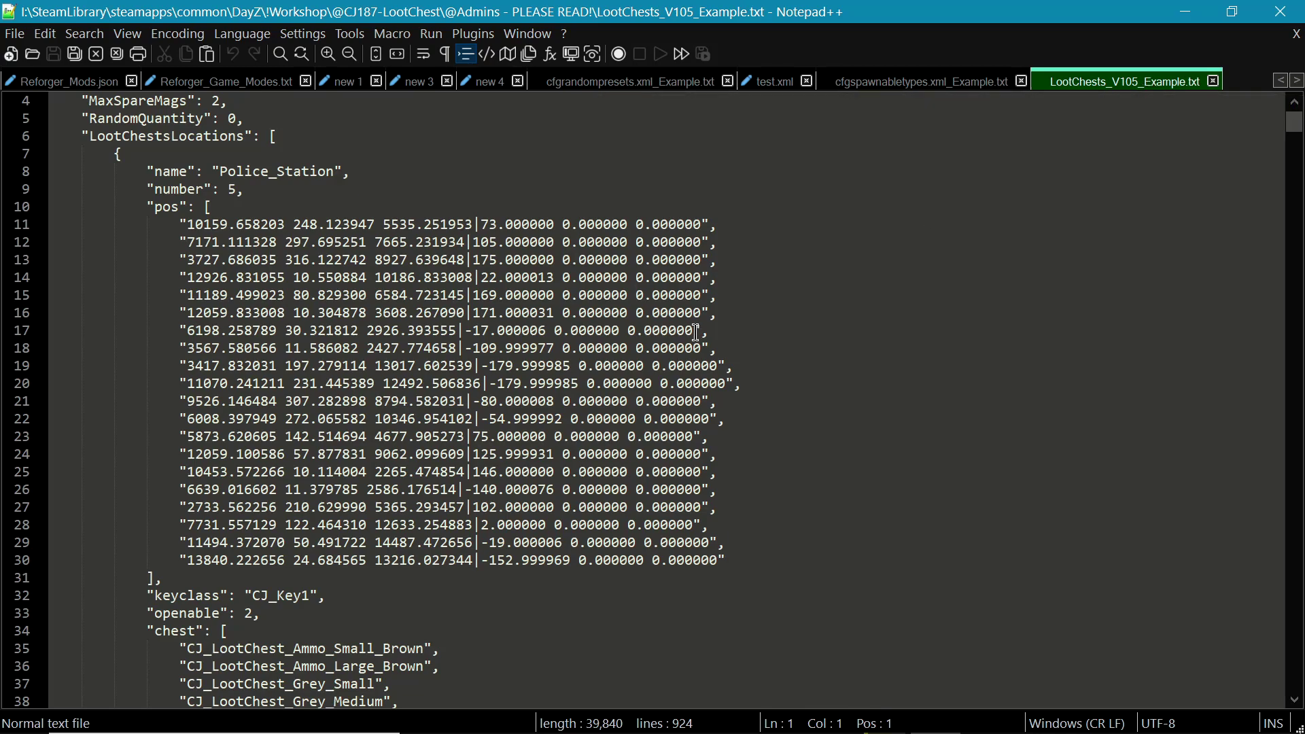
pyautogui.scroll(-7, 697, 332)
pyautogui.scroll(7, 836, 277)
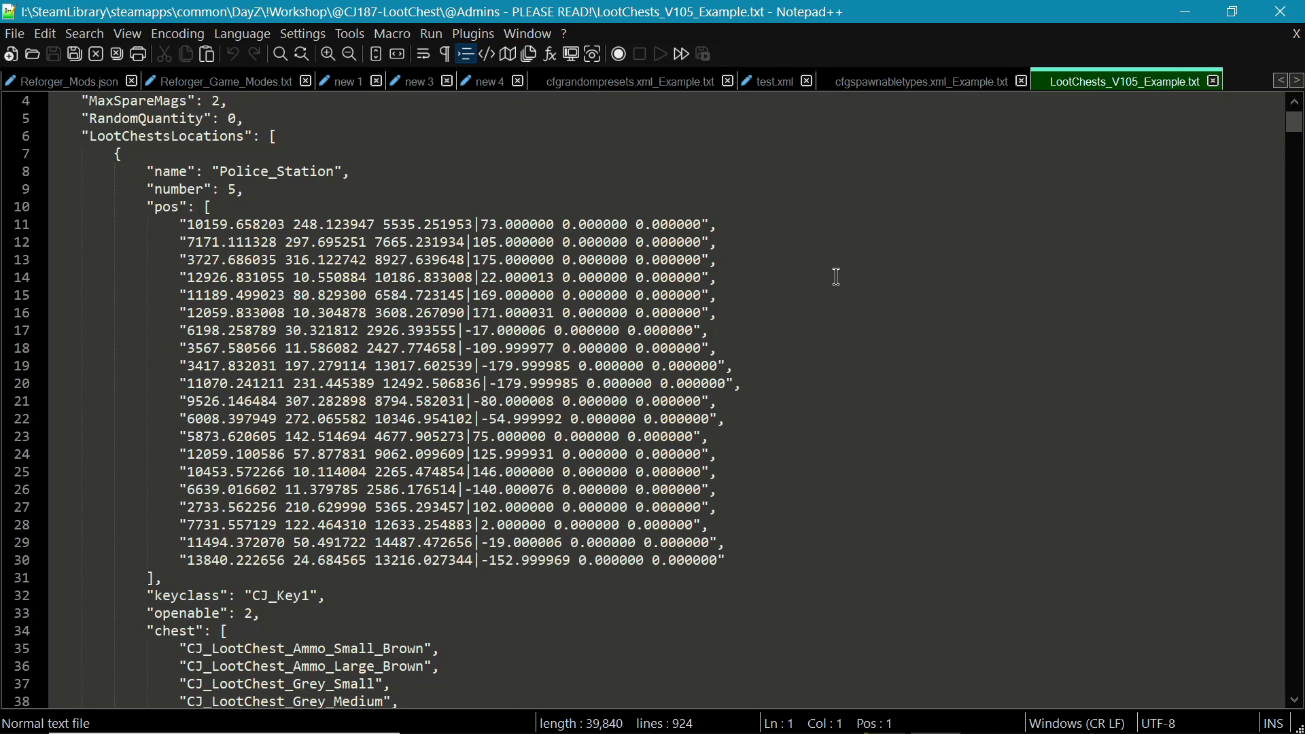
# Step: Rename the open example file as LootChests_V105_Example.json
pyautogui.rightClick(1125, 97)
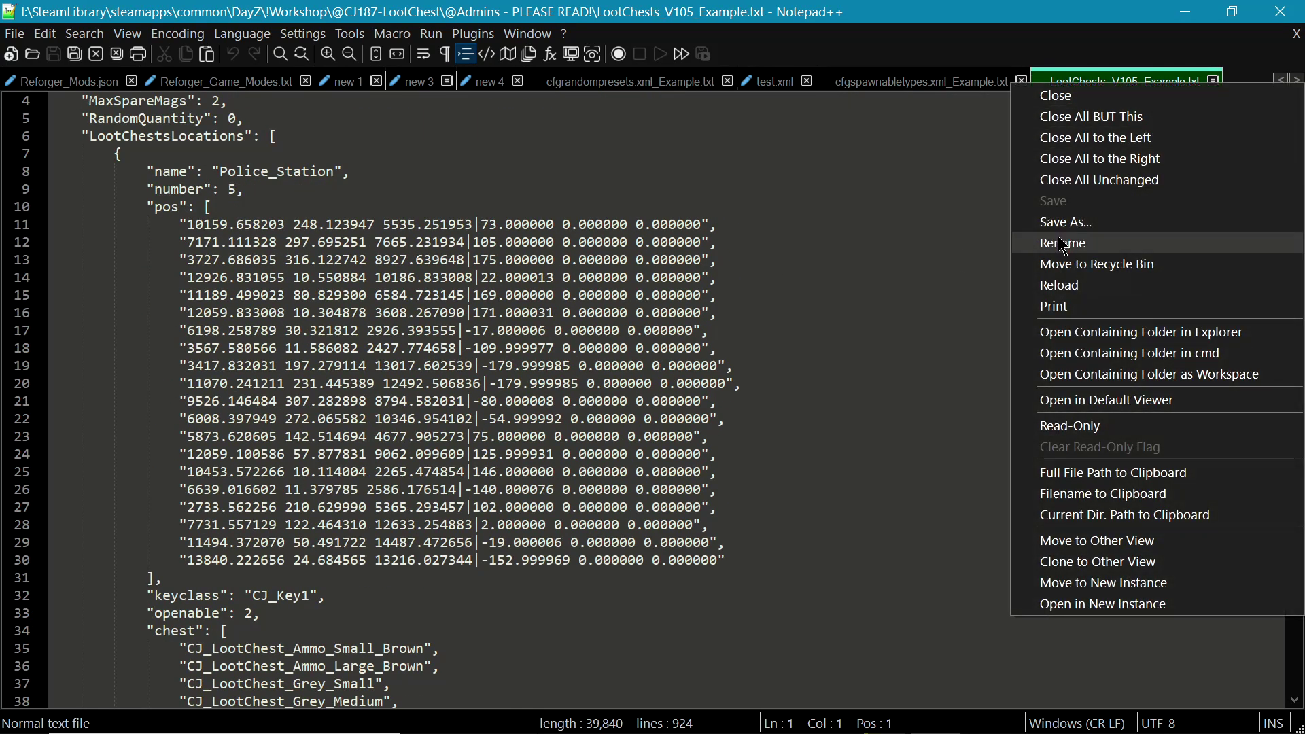
pyautogui.click(1058, 241)
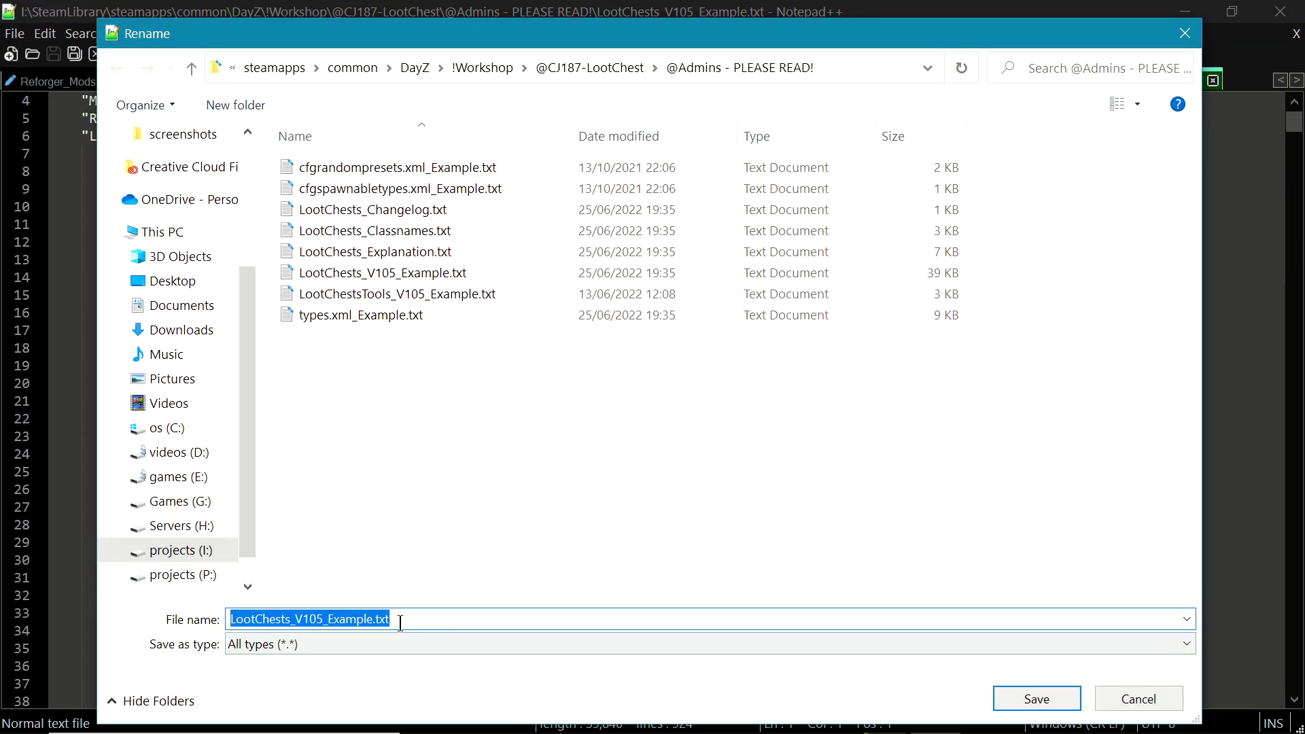
pyautogui.click(405, 621)
pyautogui.press('BackSpace')
pyautogui.press('BackSpace')
pyautogui.press('BackSpace')
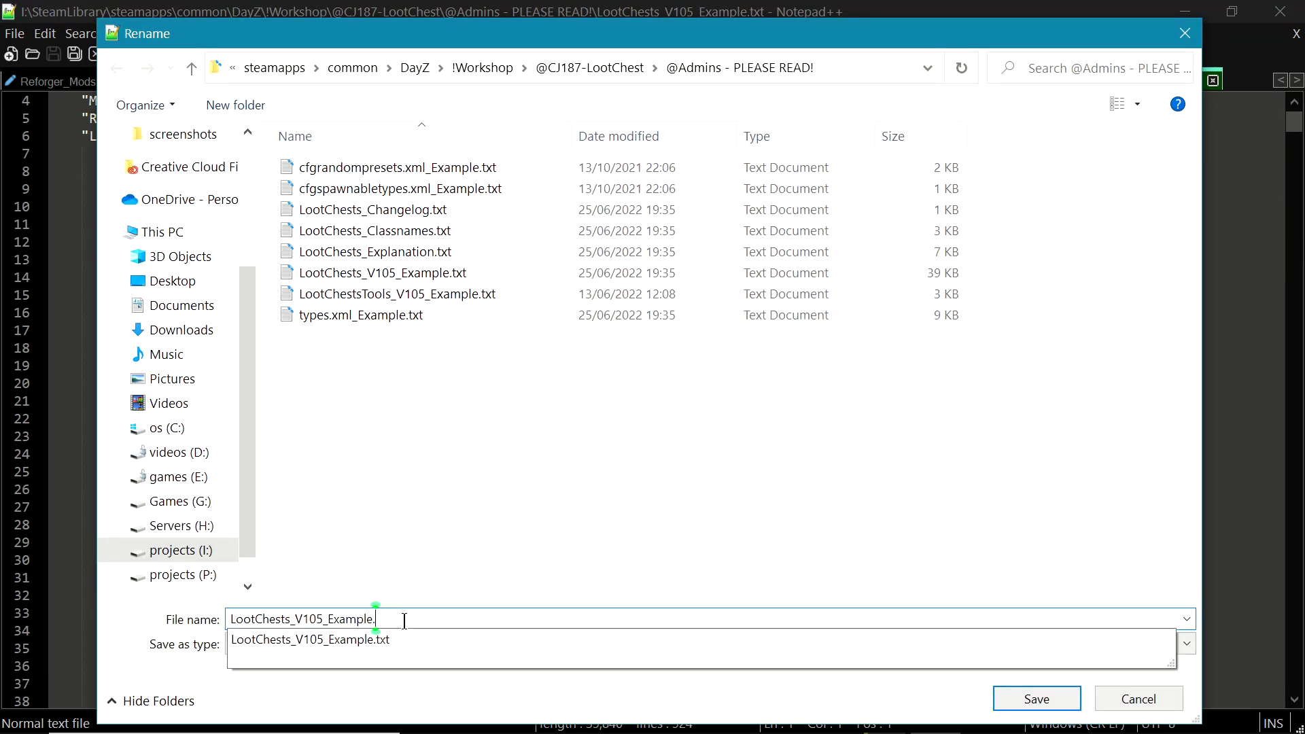
pyautogui.write('json')
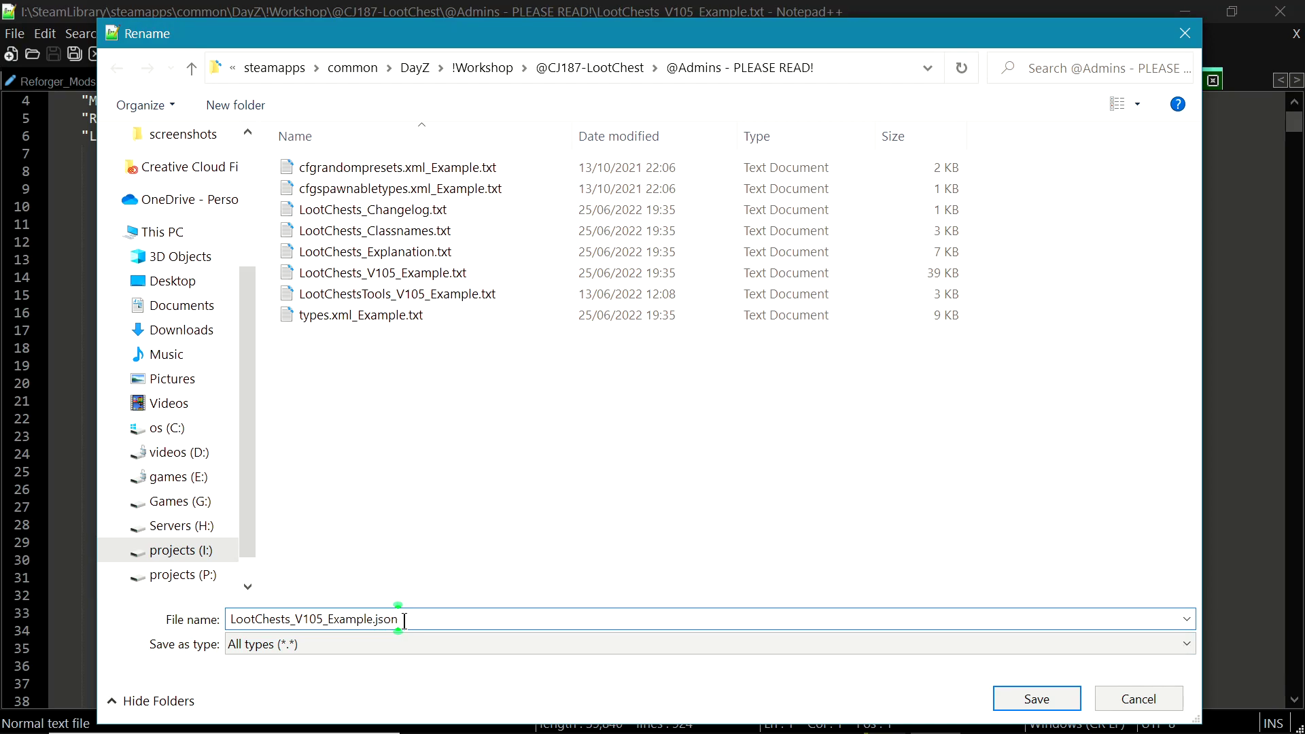
pyautogui.click(1034, 698)
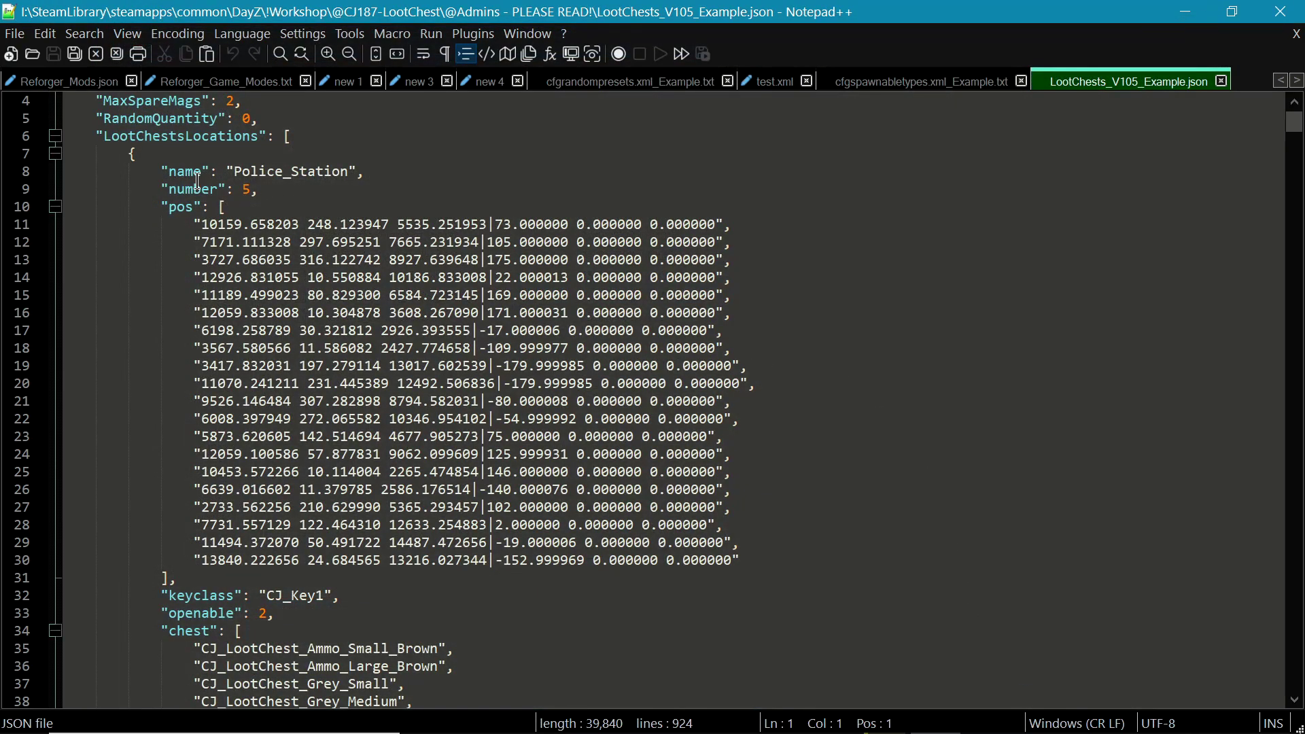
# Step: Fold the LootChestsLocations section, review the weapon presets under LCPredefinedWeapons, and fold that section too
pyautogui.click(55, 136)
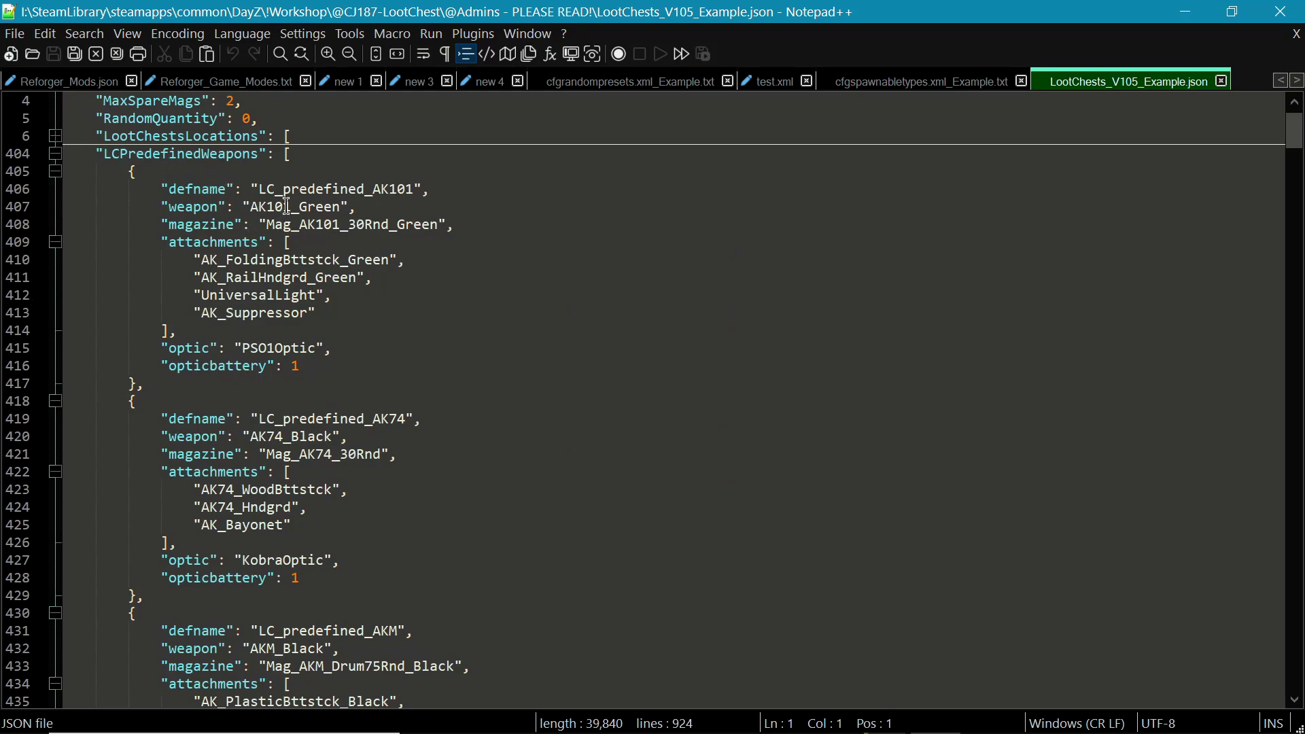
pyautogui.scroll(-1, 283, 210)
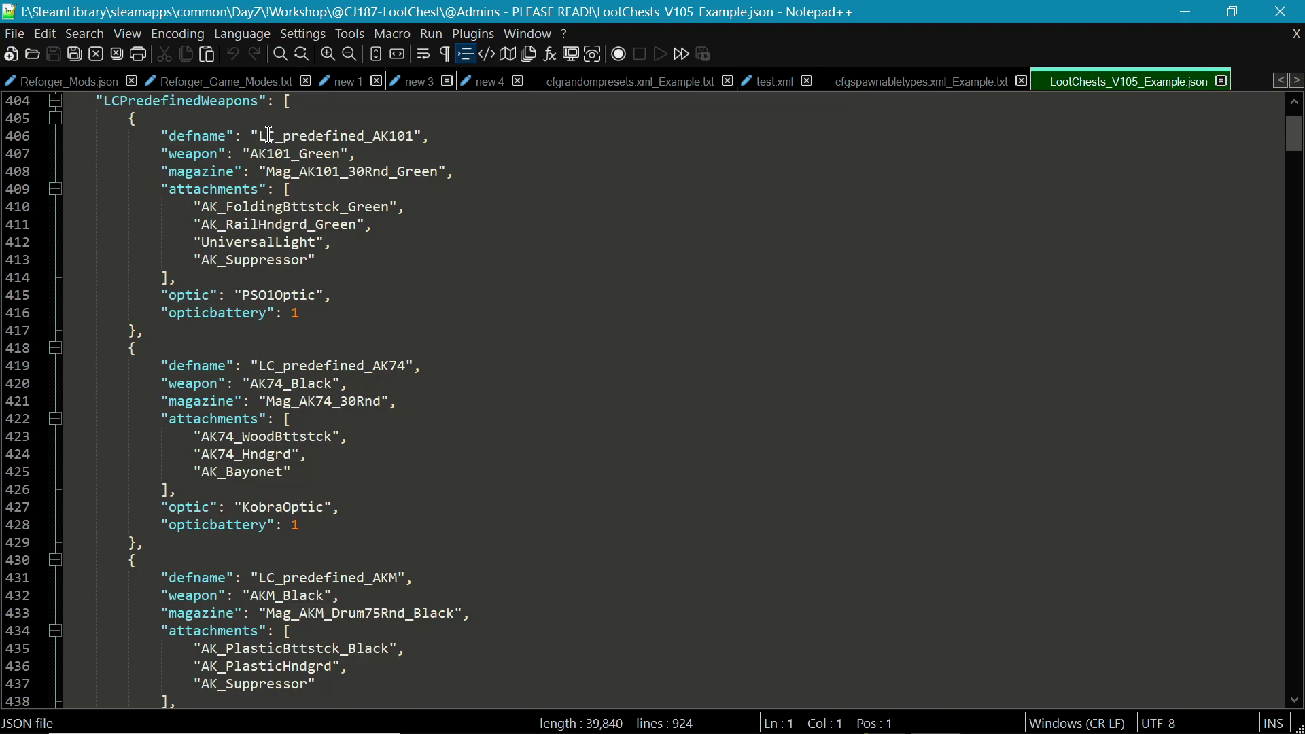
pyautogui.scroll(2, 363, 216)
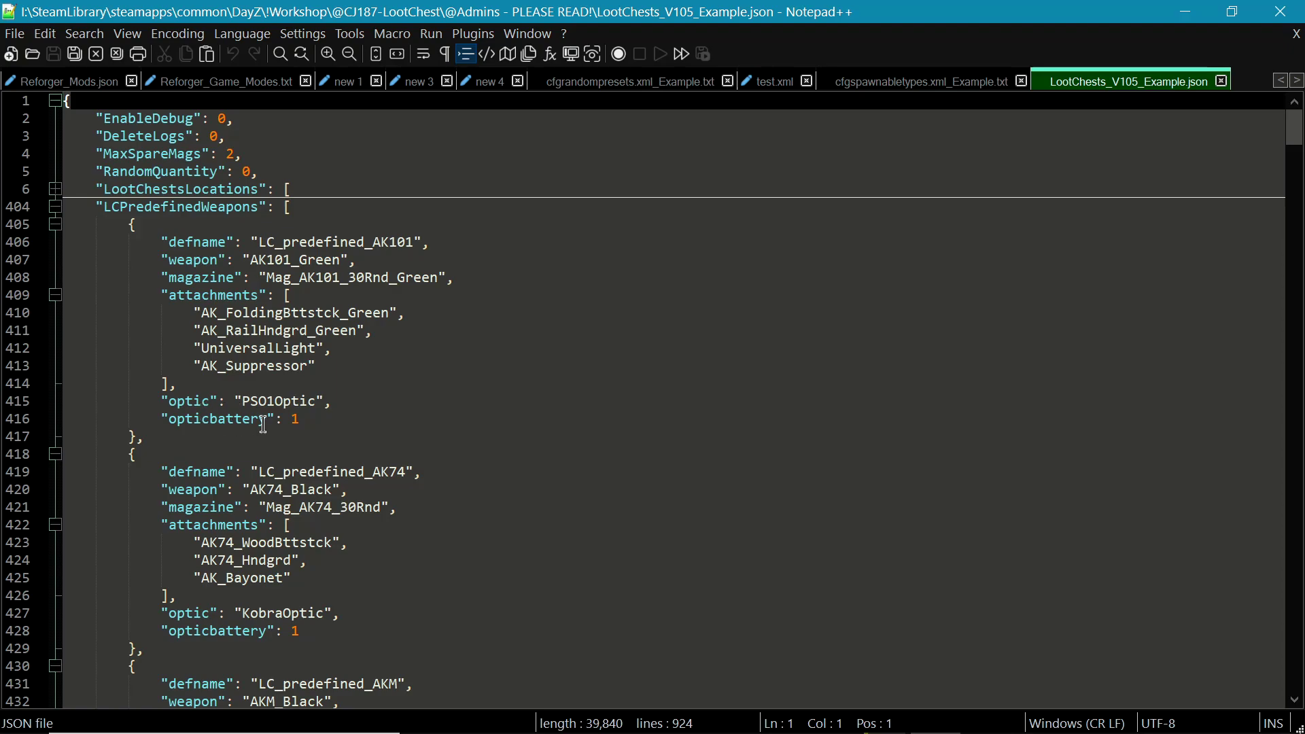
pyautogui.scroll(-1, 188, 424)
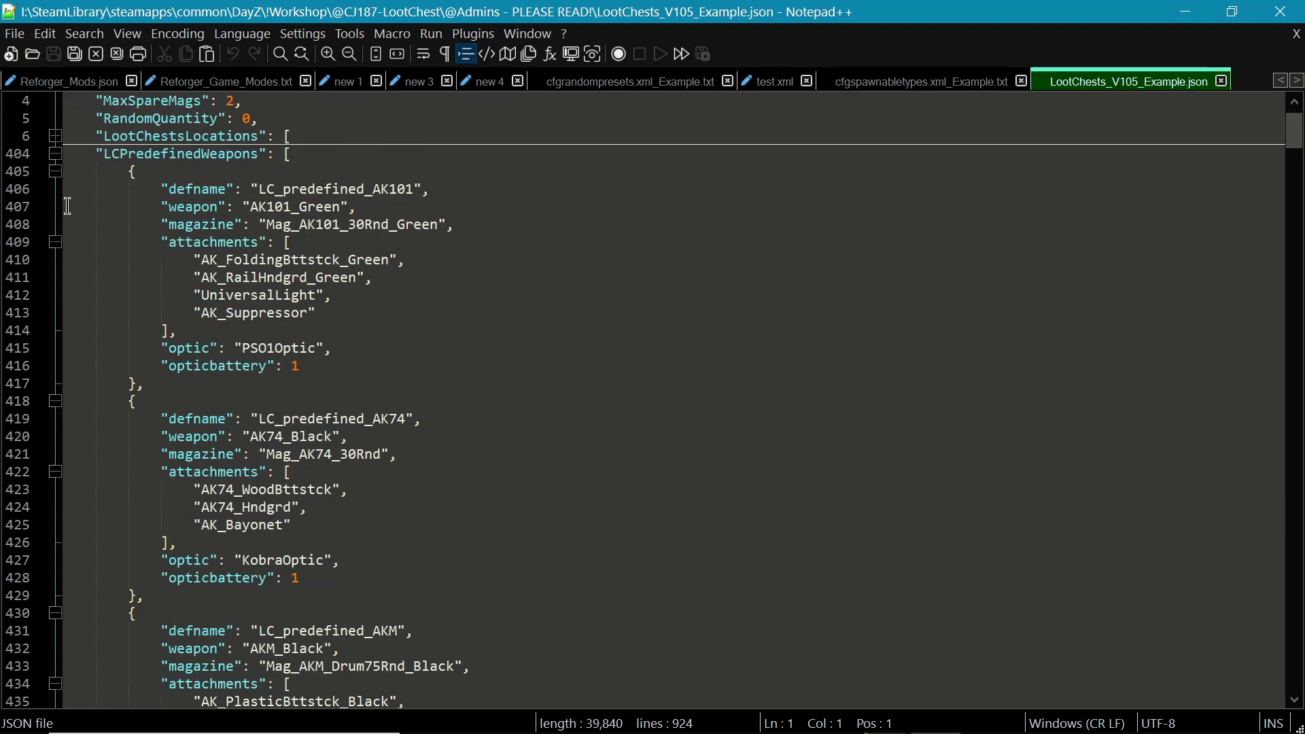
pyautogui.click(52, 155)
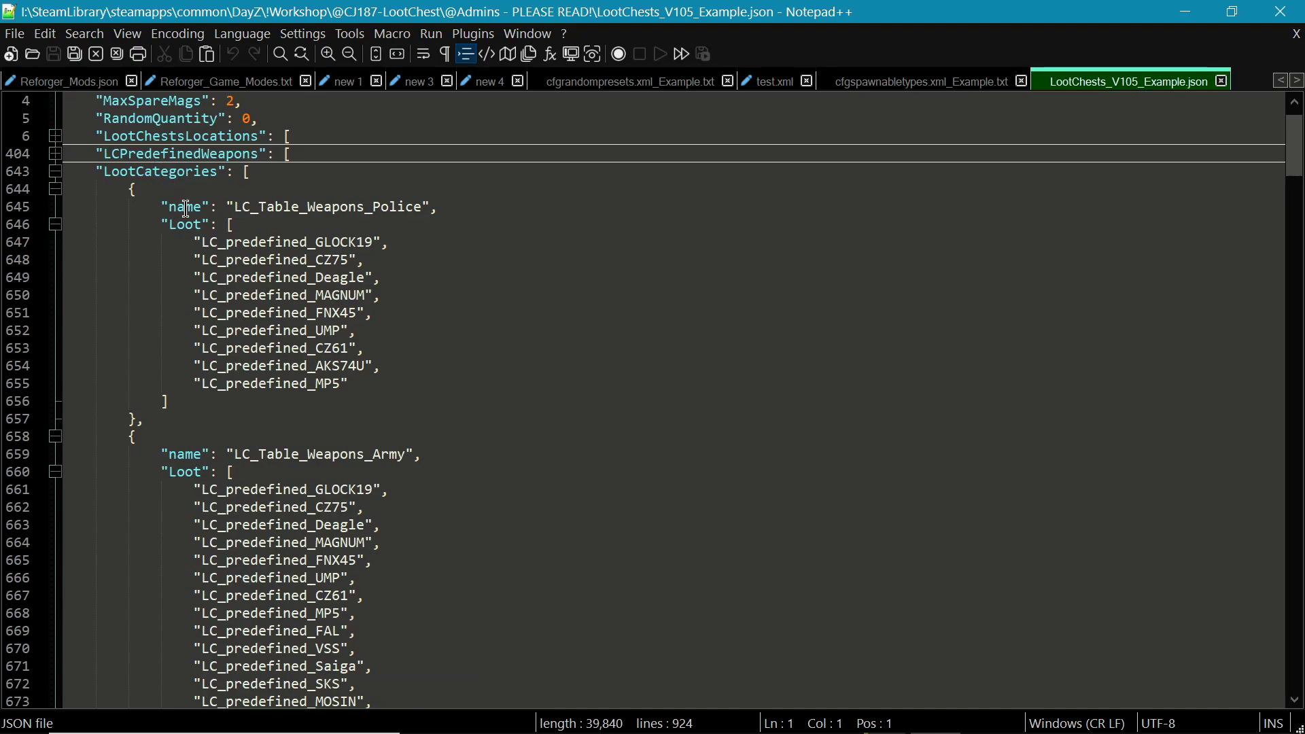
pyautogui.scroll(1, 179, 304)
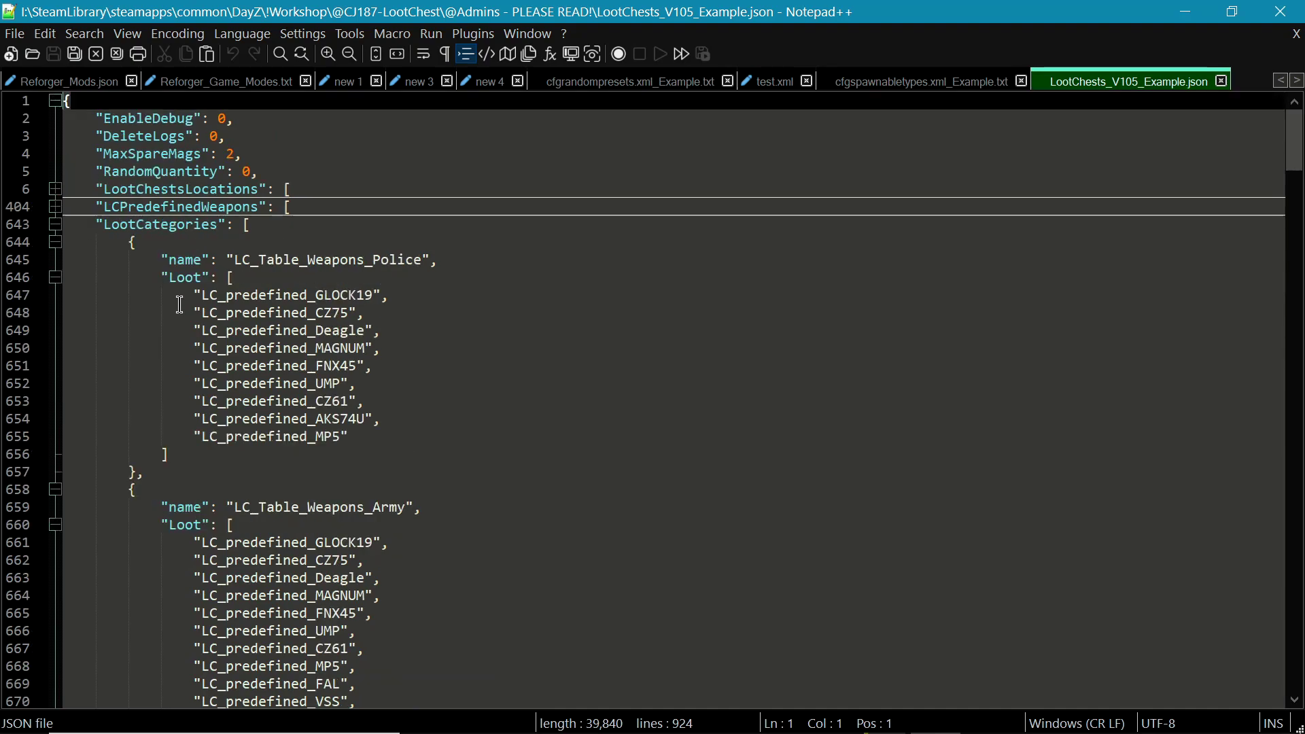
# Step: Unfold LootChestsLocations, fold the Police_Station event's pos and chest lists, and review its loot tables
pyautogui.click(55, 191)
pyautogui.scroll(-7, 205, 338)
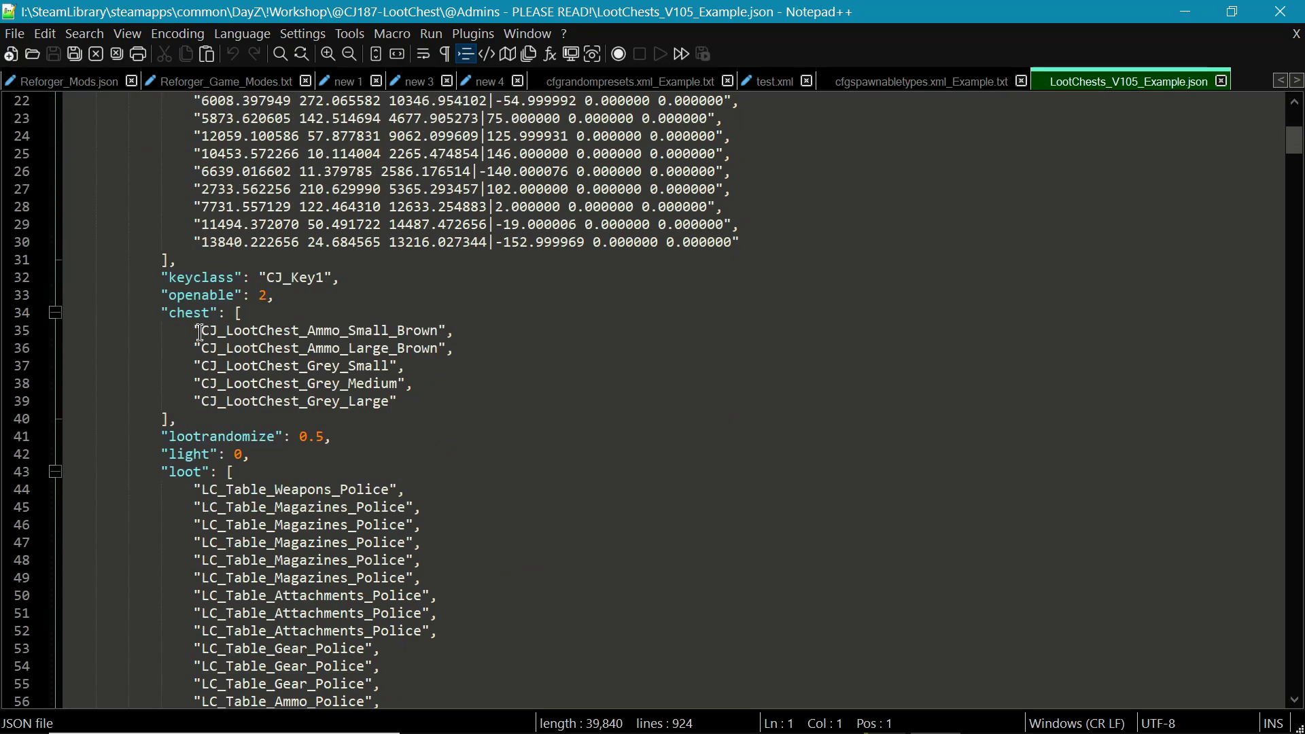
pyautogui.scroll(7, 206, 337)
pyautogui.click(55, 260)
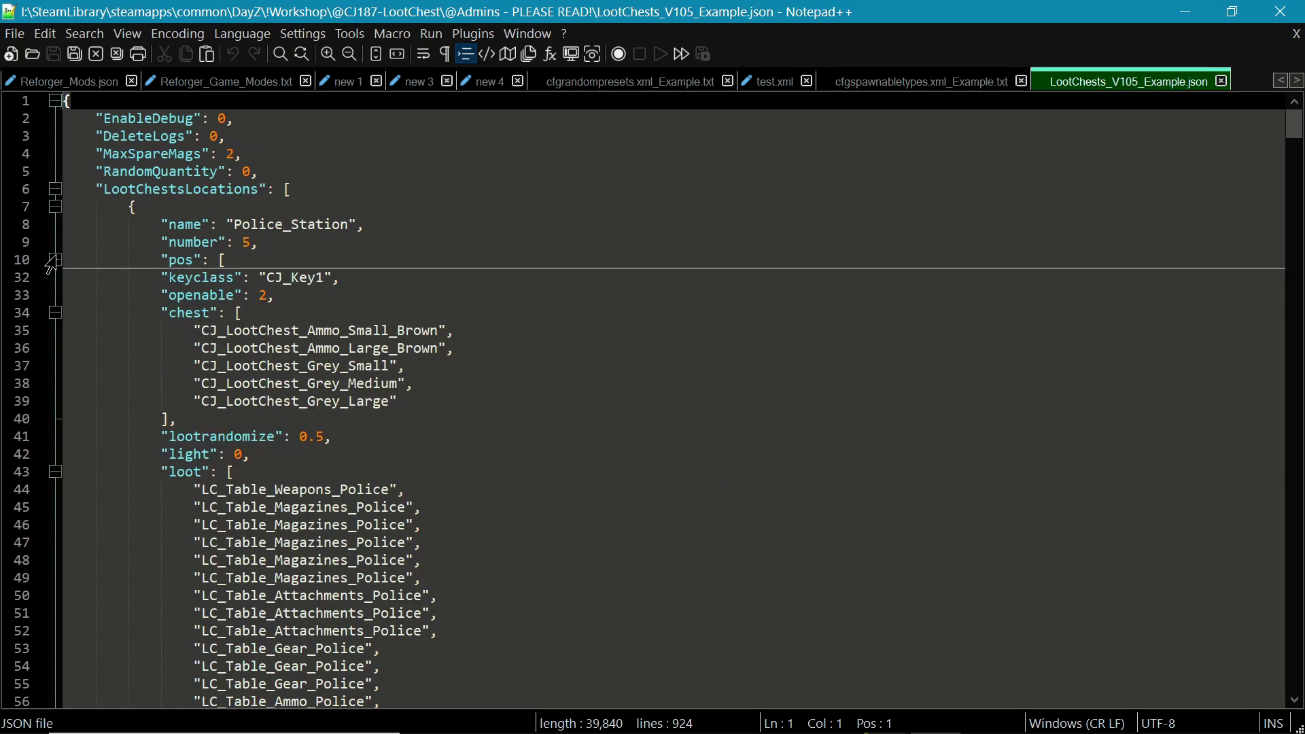
pyautogui.click(55, 313)
pyautogui.scroll(-4, 238, 408)
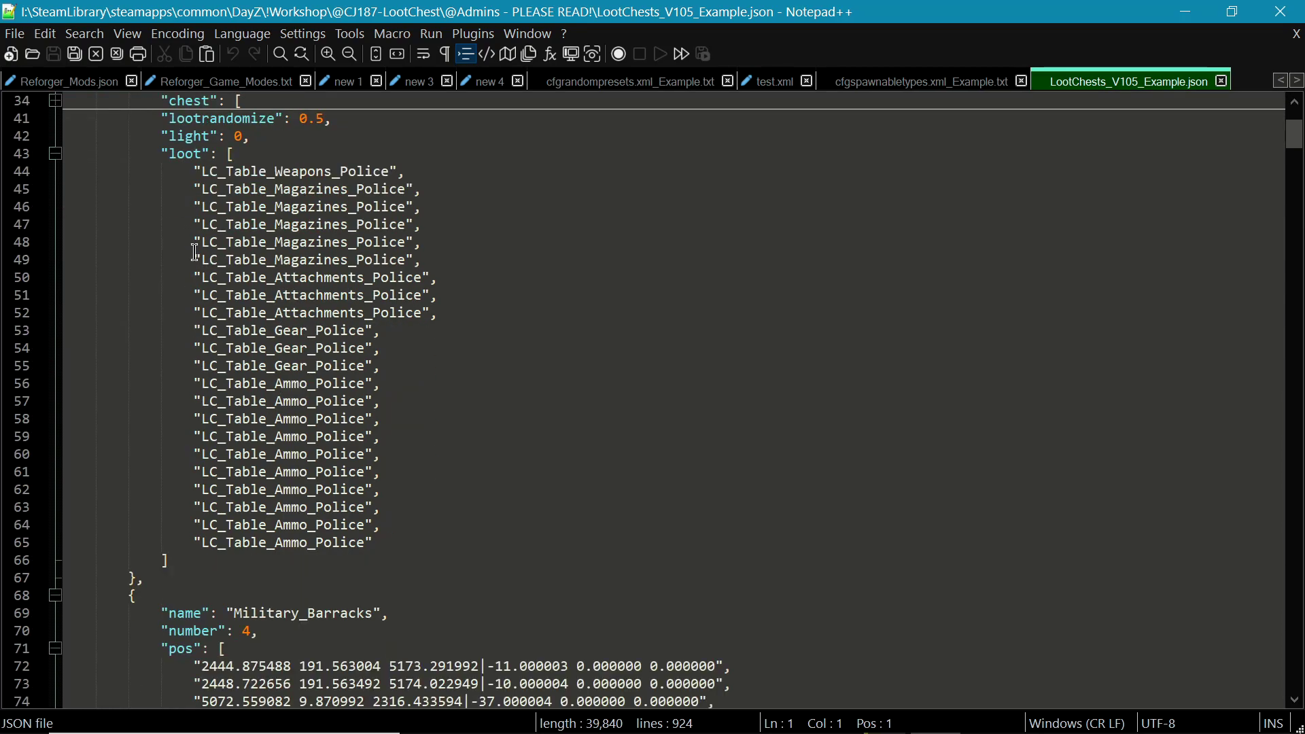
pyautogui.scroll(4, 74, 237)
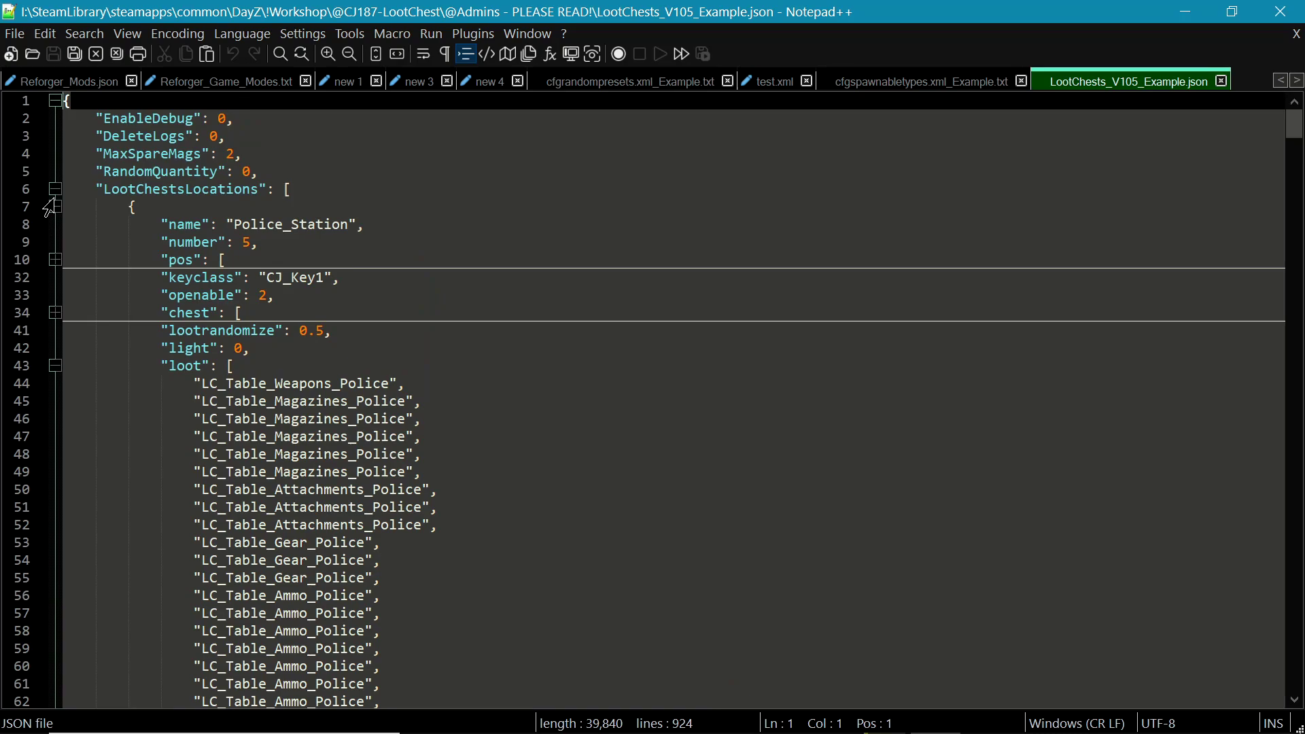
# Step: Fold LootChestsLocations, review the weapon tables under LootCategories, and fold the LC_Table_Weapons_Police entry and the LC_Table_Weapons_Army loot list
pyautogui.click(55, 193)
pyautogui.scroll(-3, 177, 435)
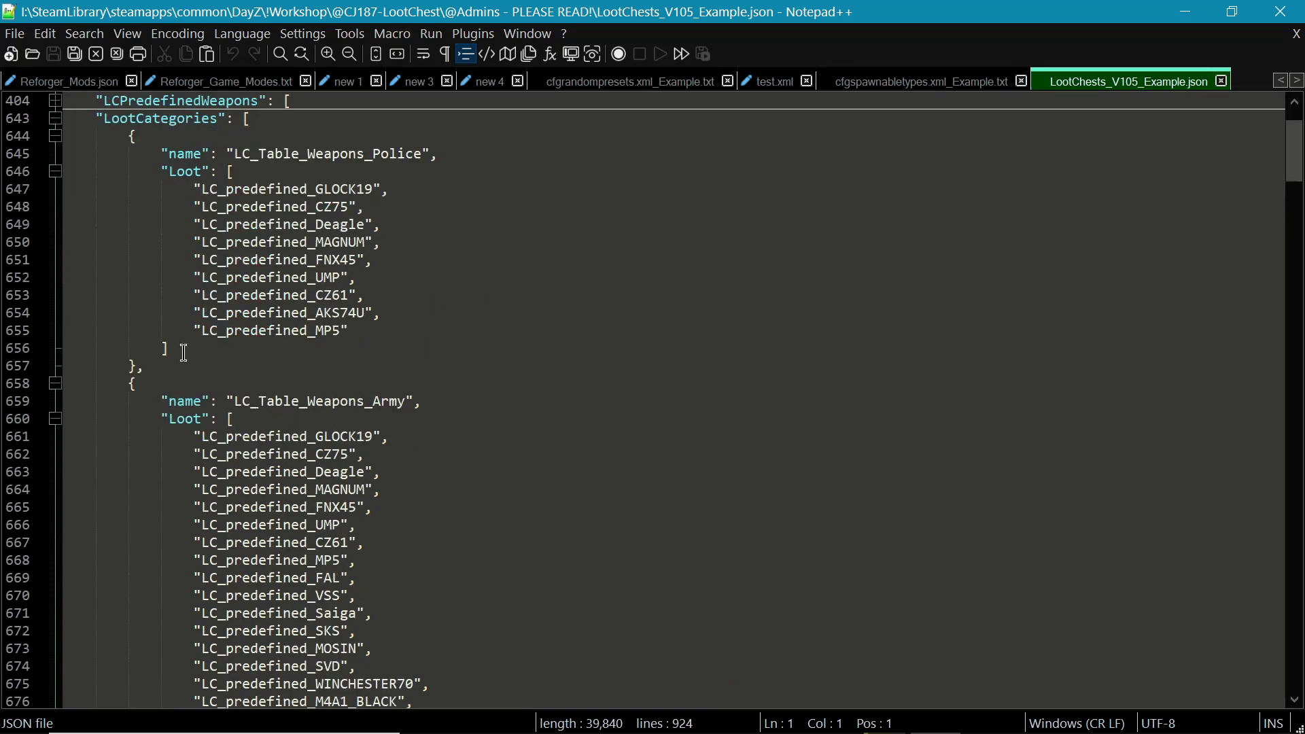
pyautogui.scroll(3, 184, 353)
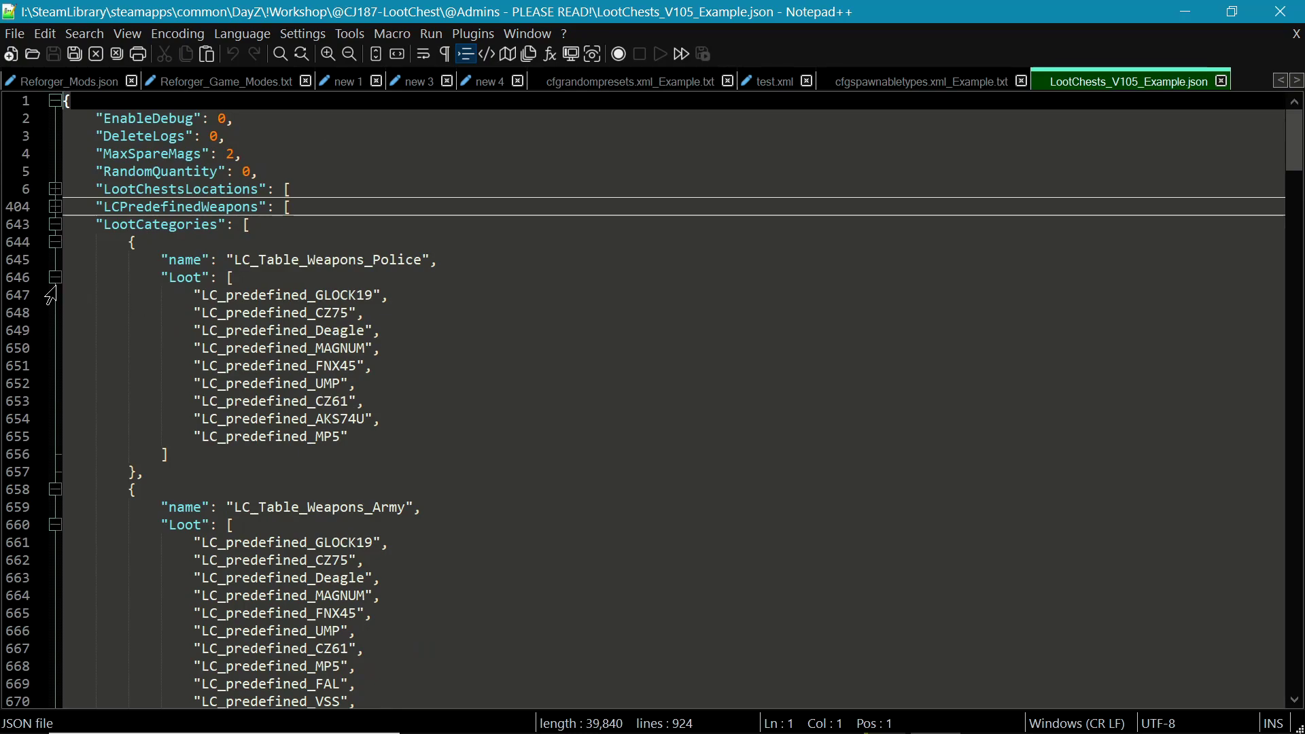
pyautogui.click(56, 242)
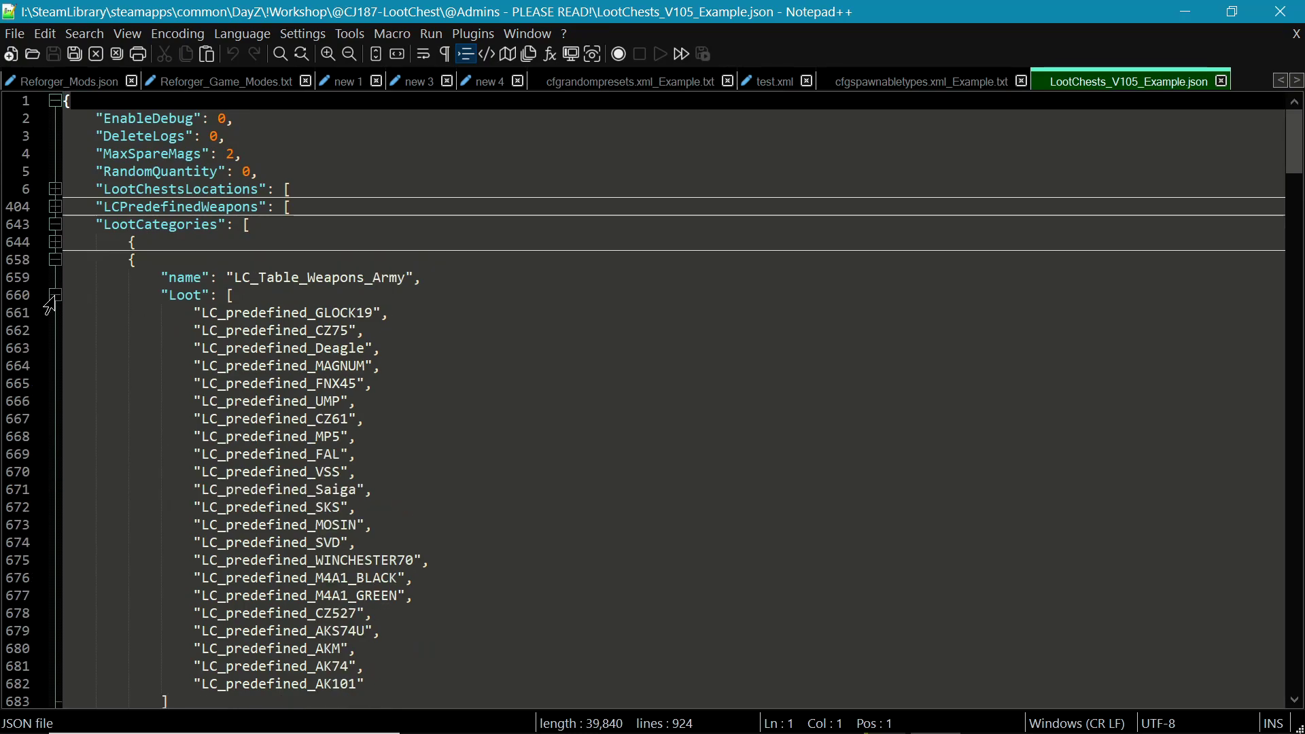
pyautogui.click(56, 296)
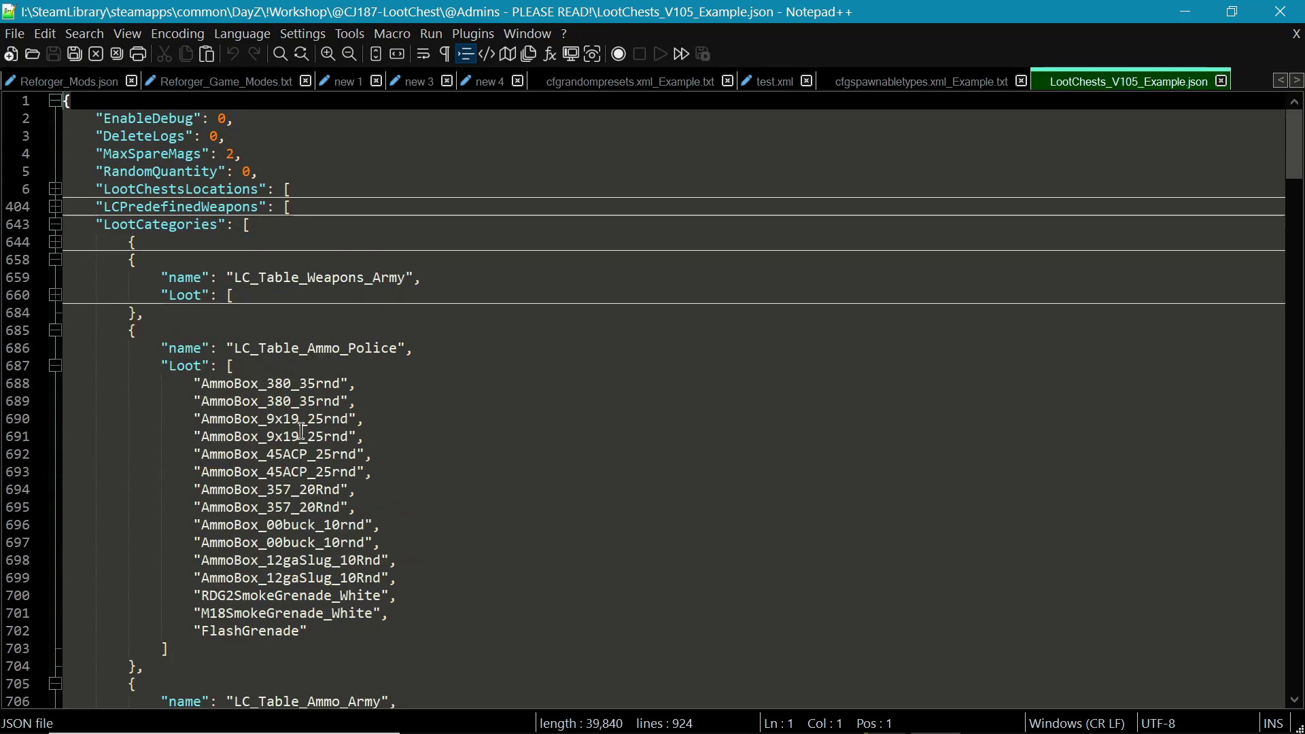
# Step: Review the items in the Police and Army ammo tables and the LC_Table_Magazines_Police table under LootCategories
pyautogui.scroll(-3, 291, 428)
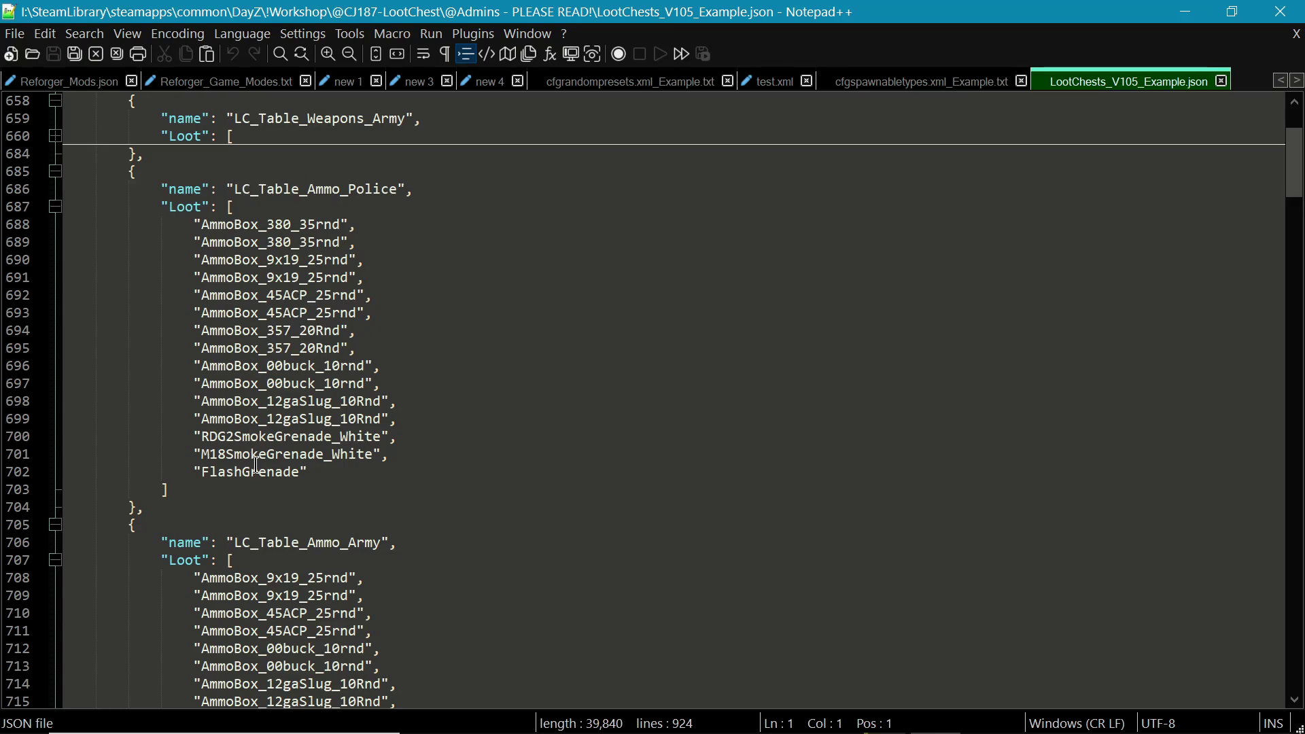
pyautogui.scroll(-2, 249, 534)
pyautogui.scroll(-2, 275, 452)
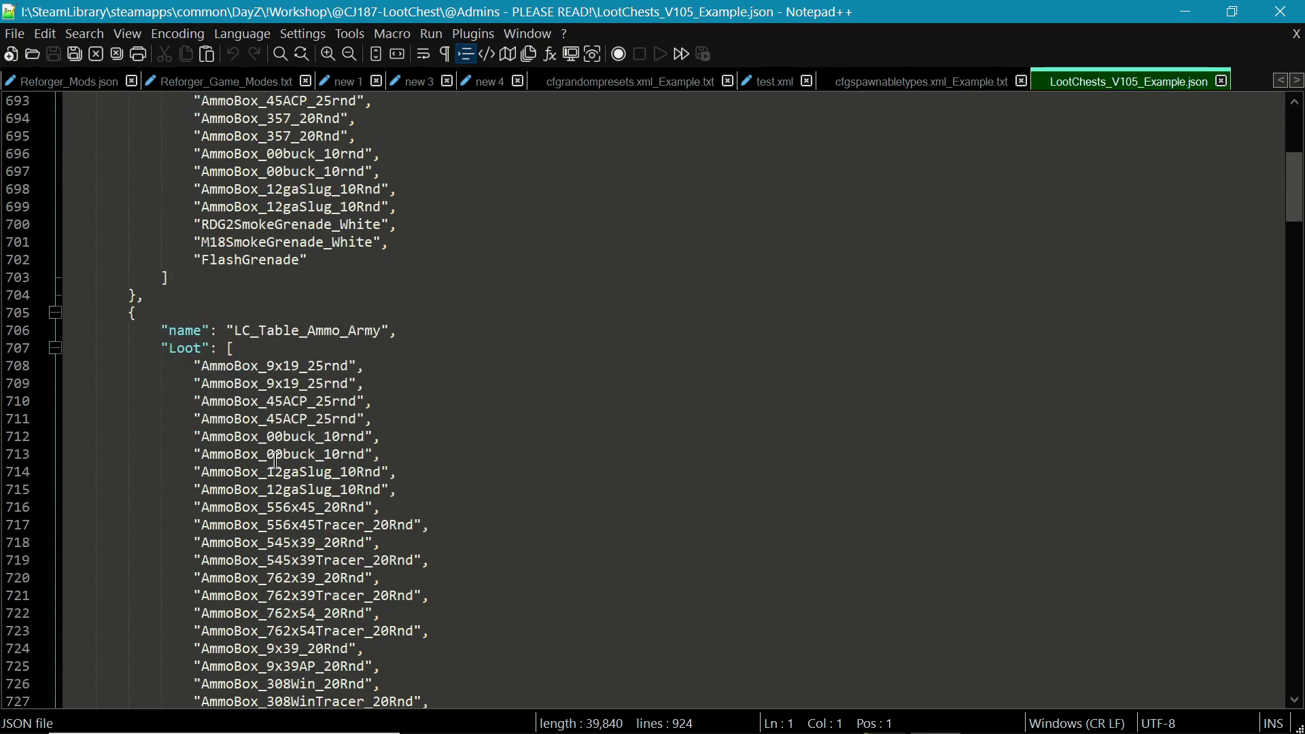
pyautogui.scroll(-8, 271, 424)
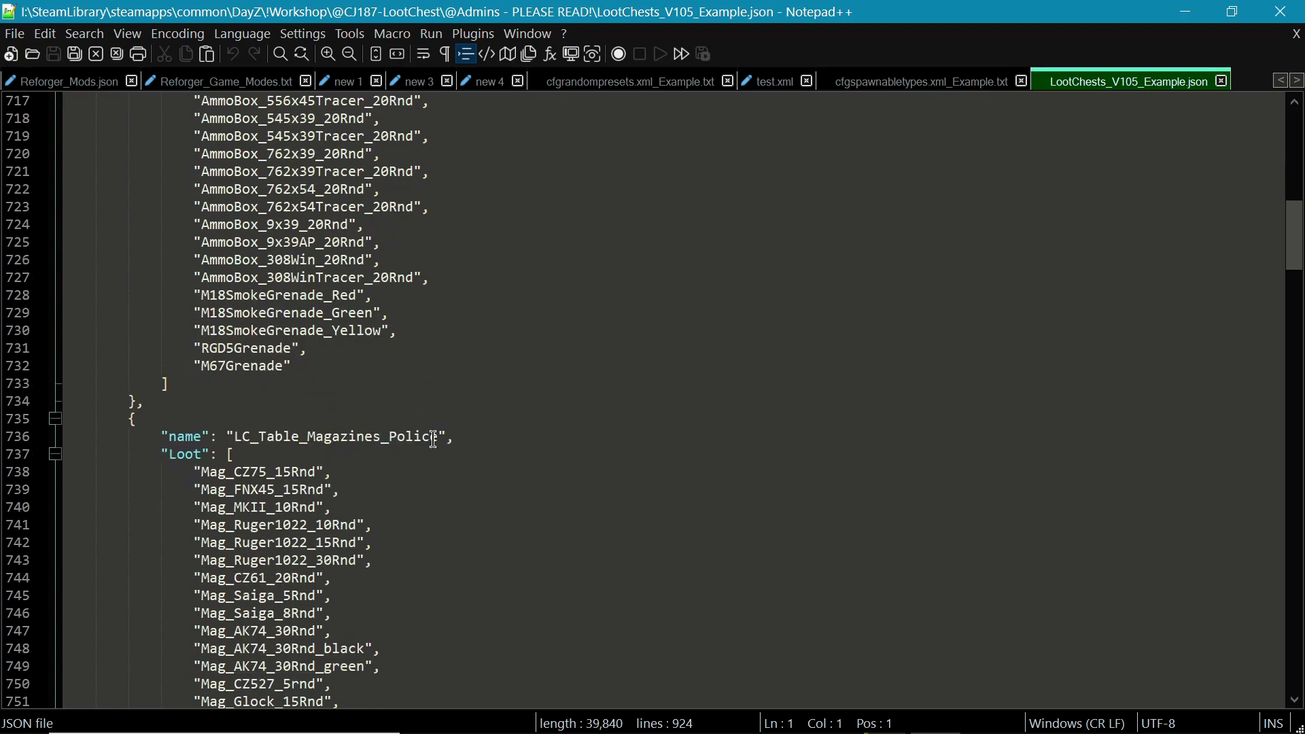
pyautogui.scroll(-6, 253, 512)
pyautogui.scroll(14, 238, 435)
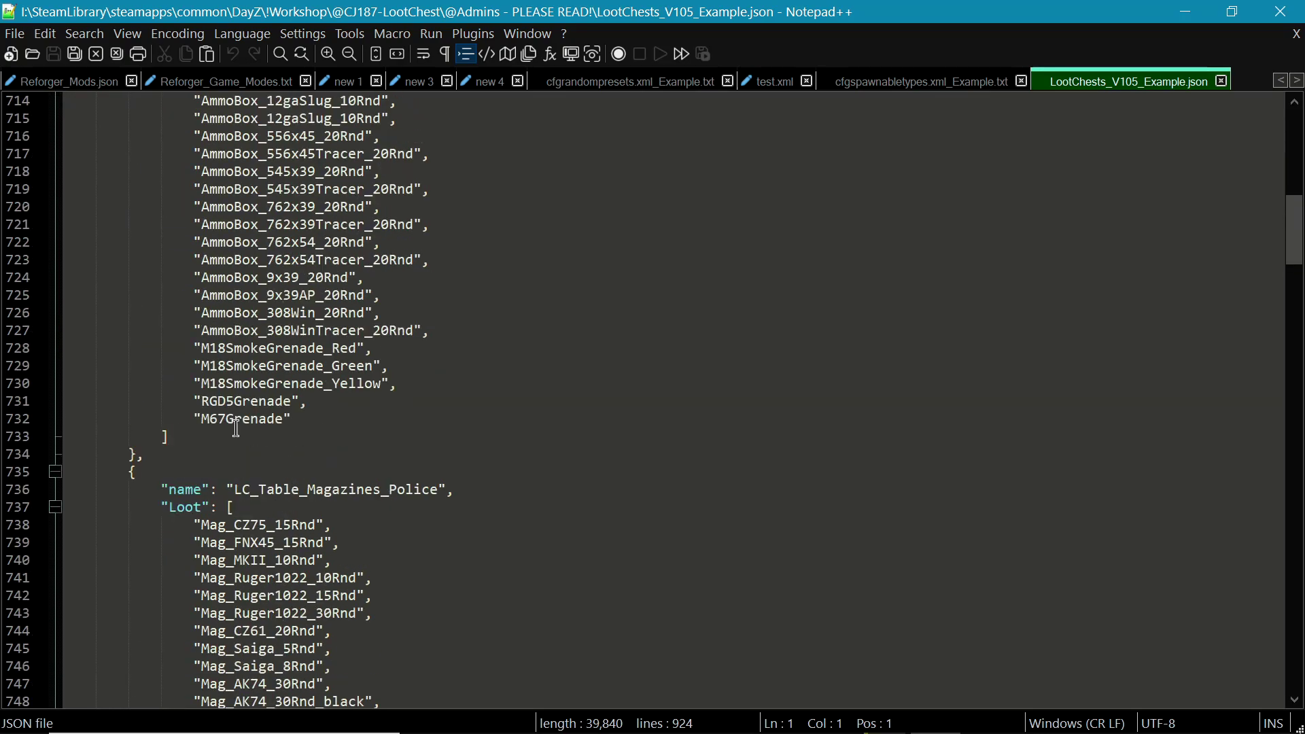
pyautogui.scroll(7, 237, 427)
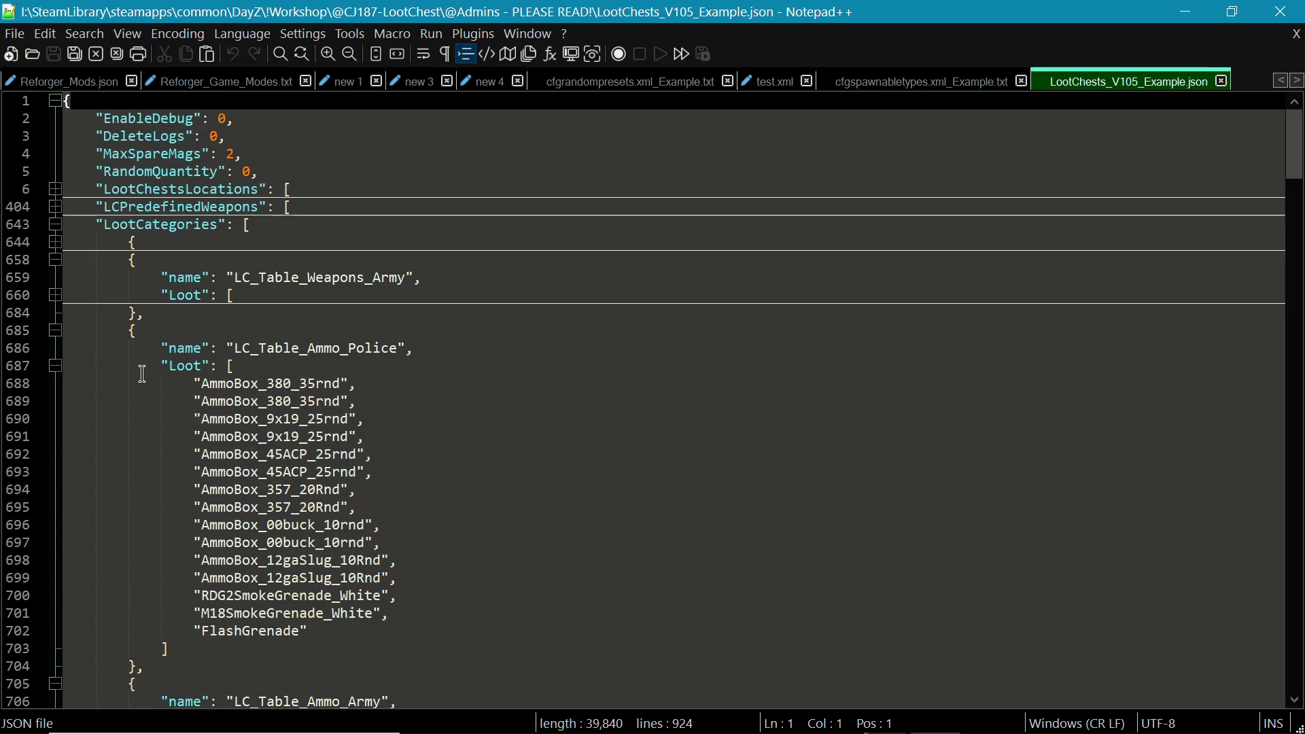
# Step: Fold the Loot lists of the Police and Army ammo, magazines, attachments and gear tables
pyautogui.click(55, 367)
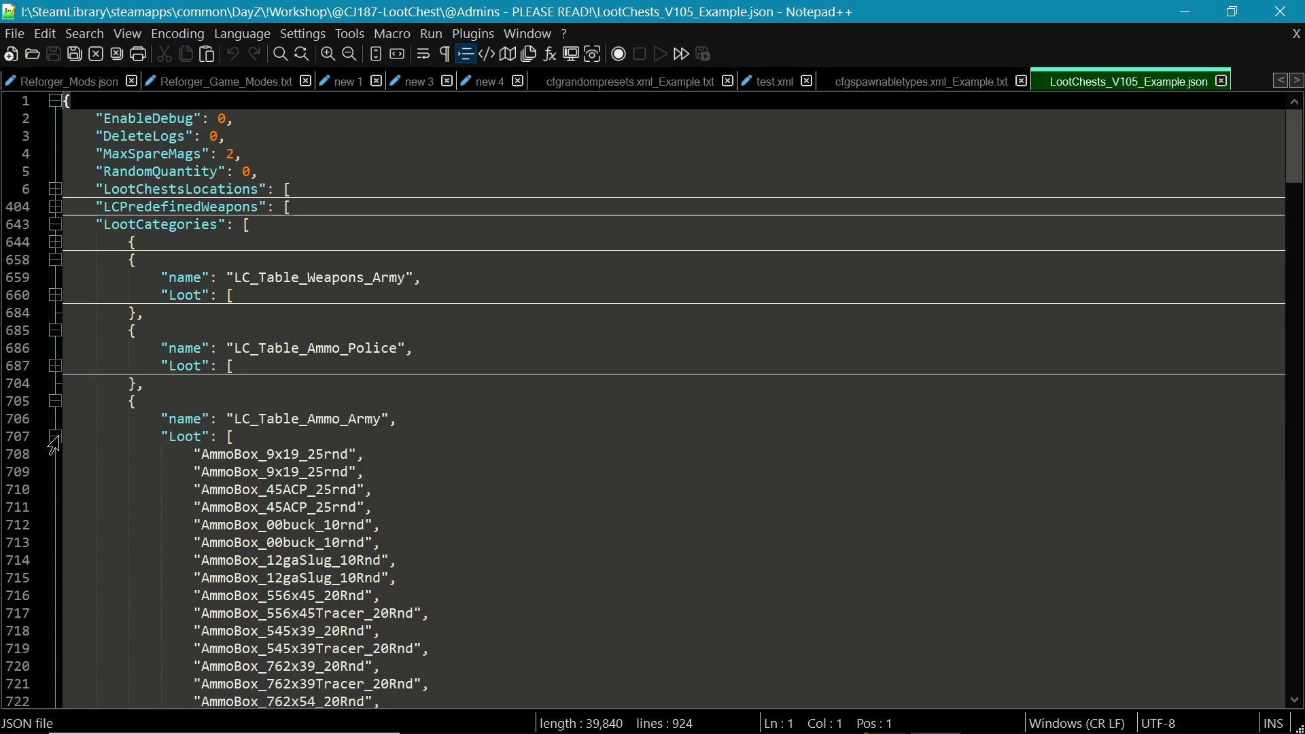
pyautogui.click(55, 437)
pyautogui.click(55, 507)
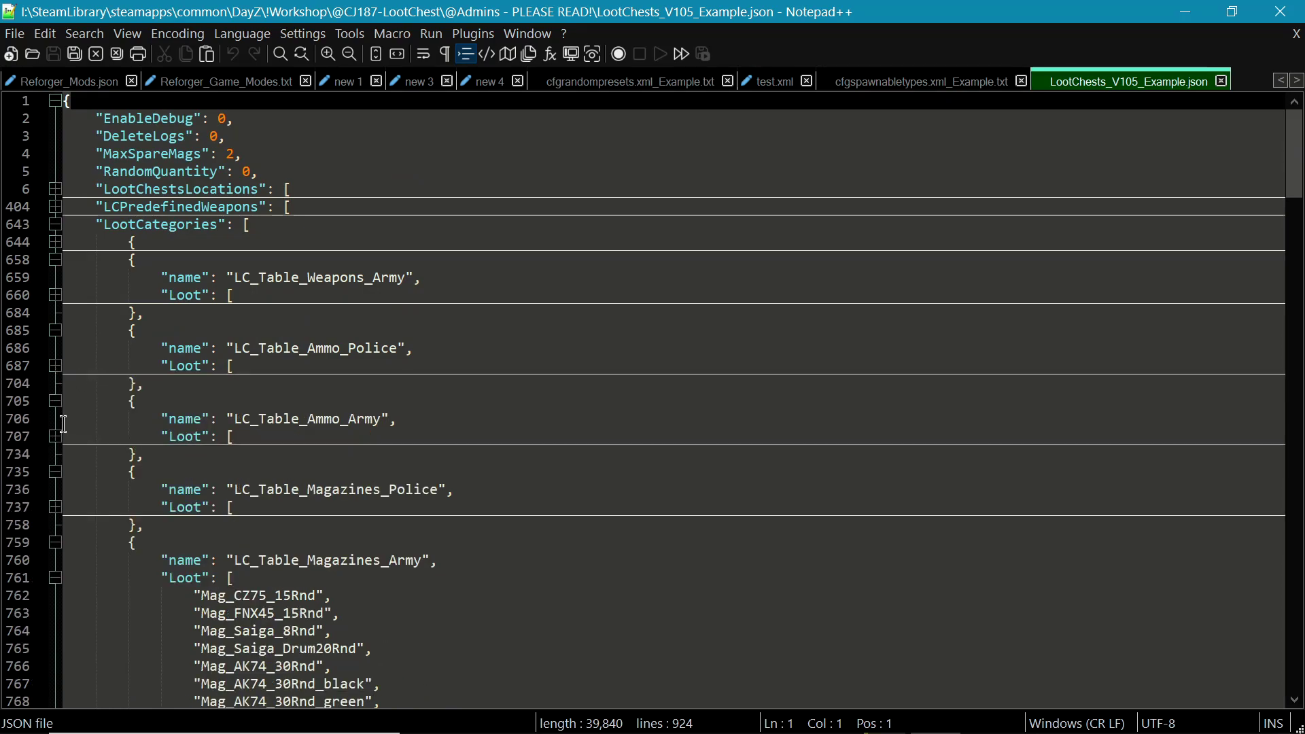
pyautogui.scroll(-5, 65, 422)
pyautogui.click(54, 314)
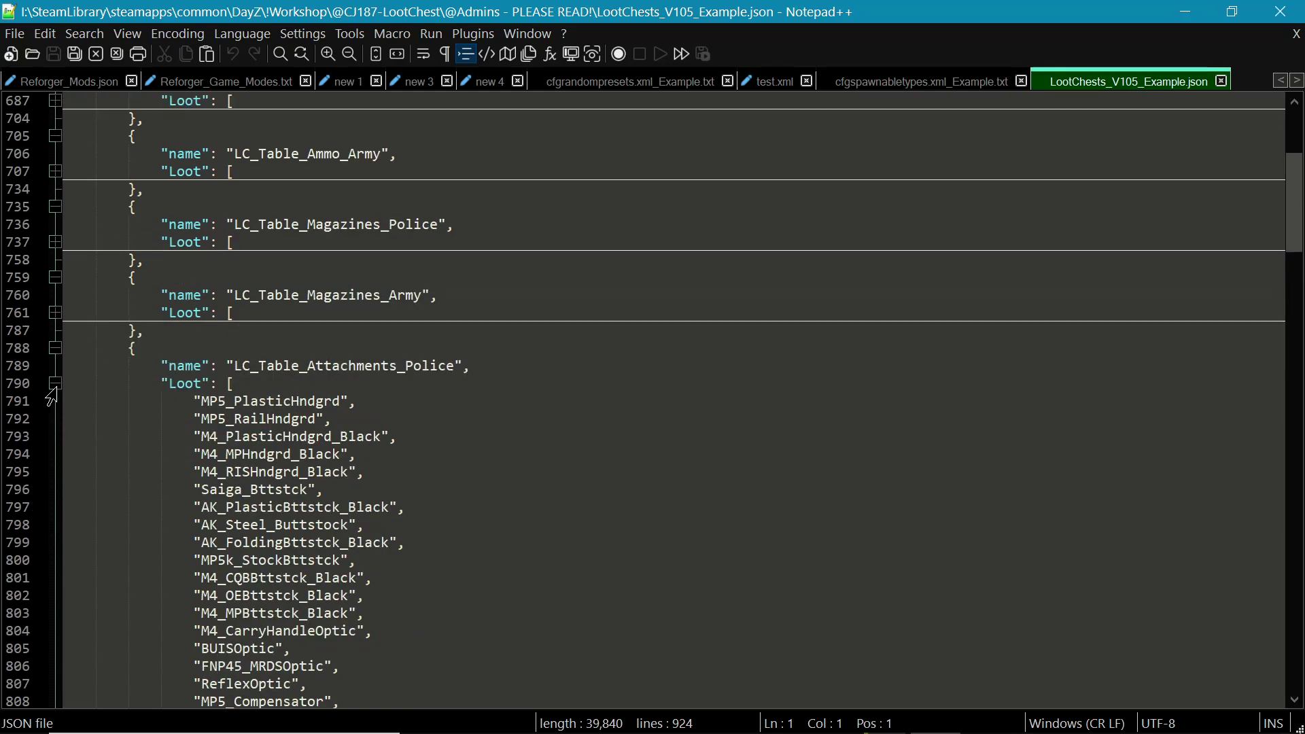
pyautogui.click(55, 385)
pyautogui.click(55, 454)
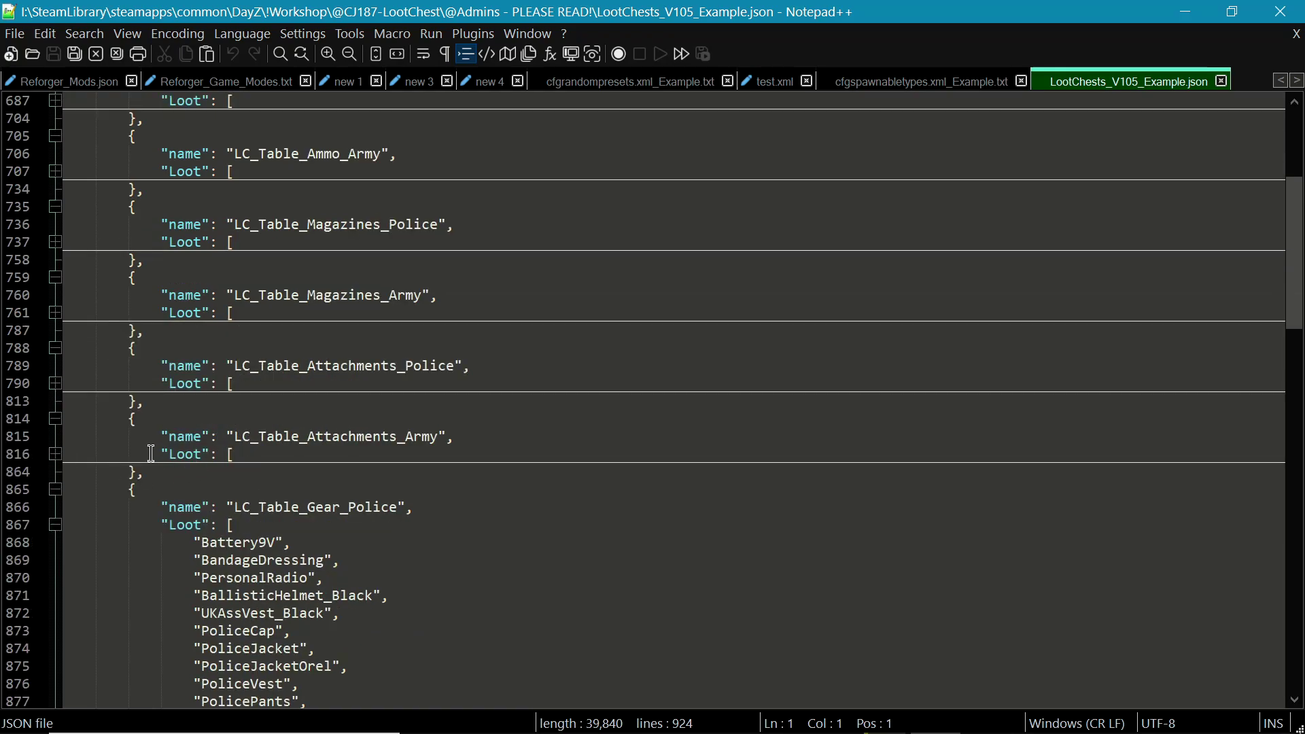
pyautogui.click(55, 524)
pyautogui.scroll(-5, 68, 404)
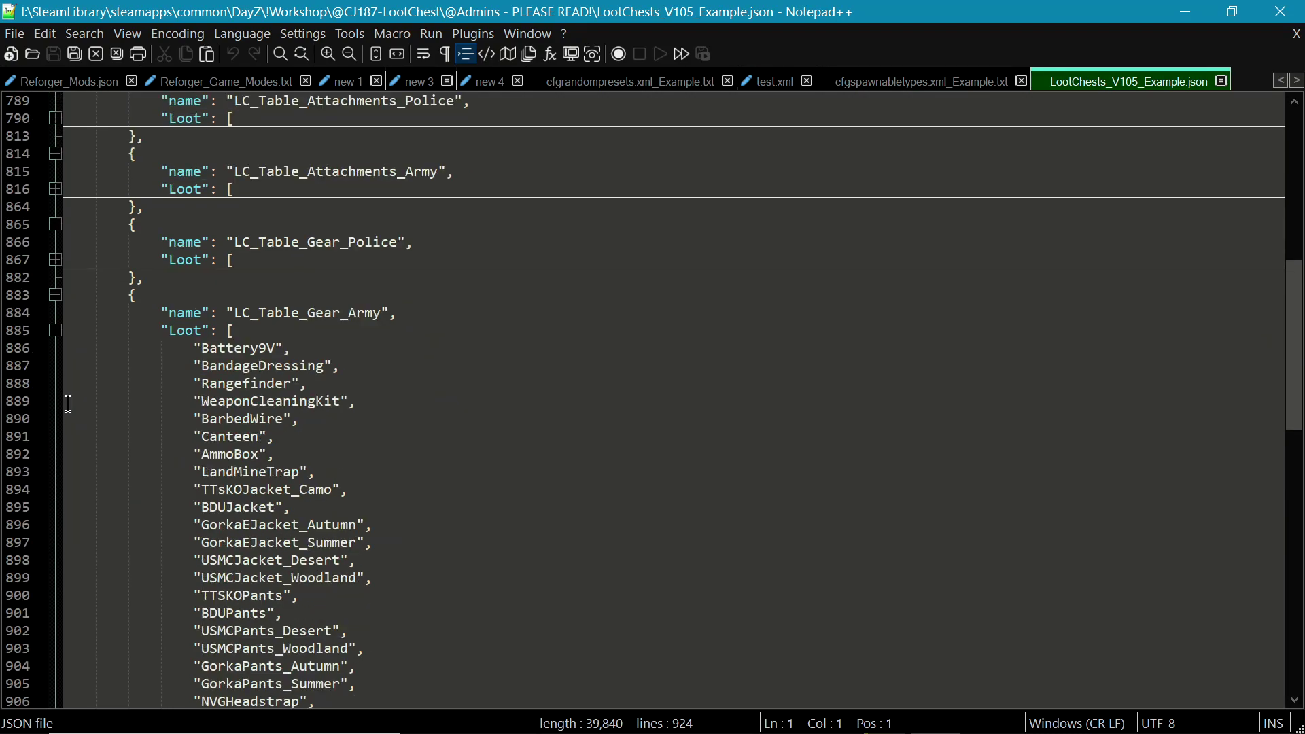
pyautogui.click(55, 330)
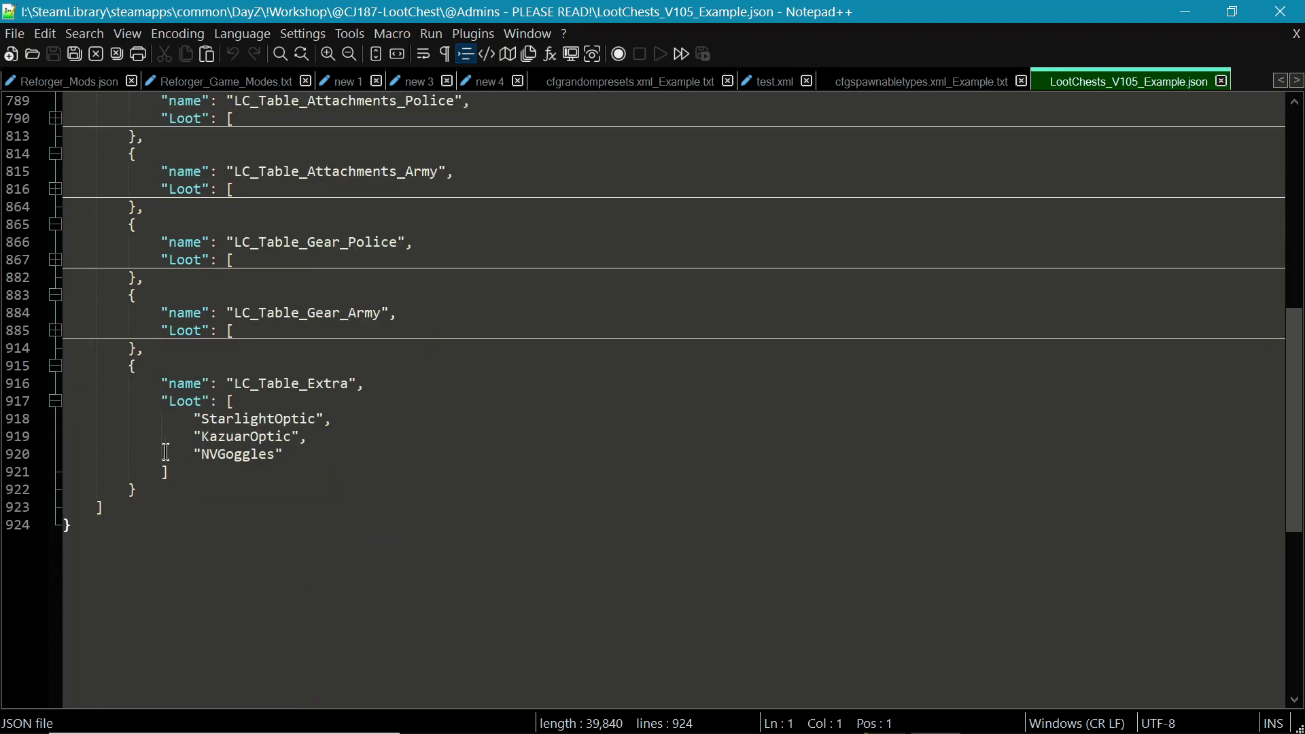
# Step: Review the LC_Table_Extra items and the overall list of loot tables under LootCategories
pyautogui.scroll(2, 160, 453)
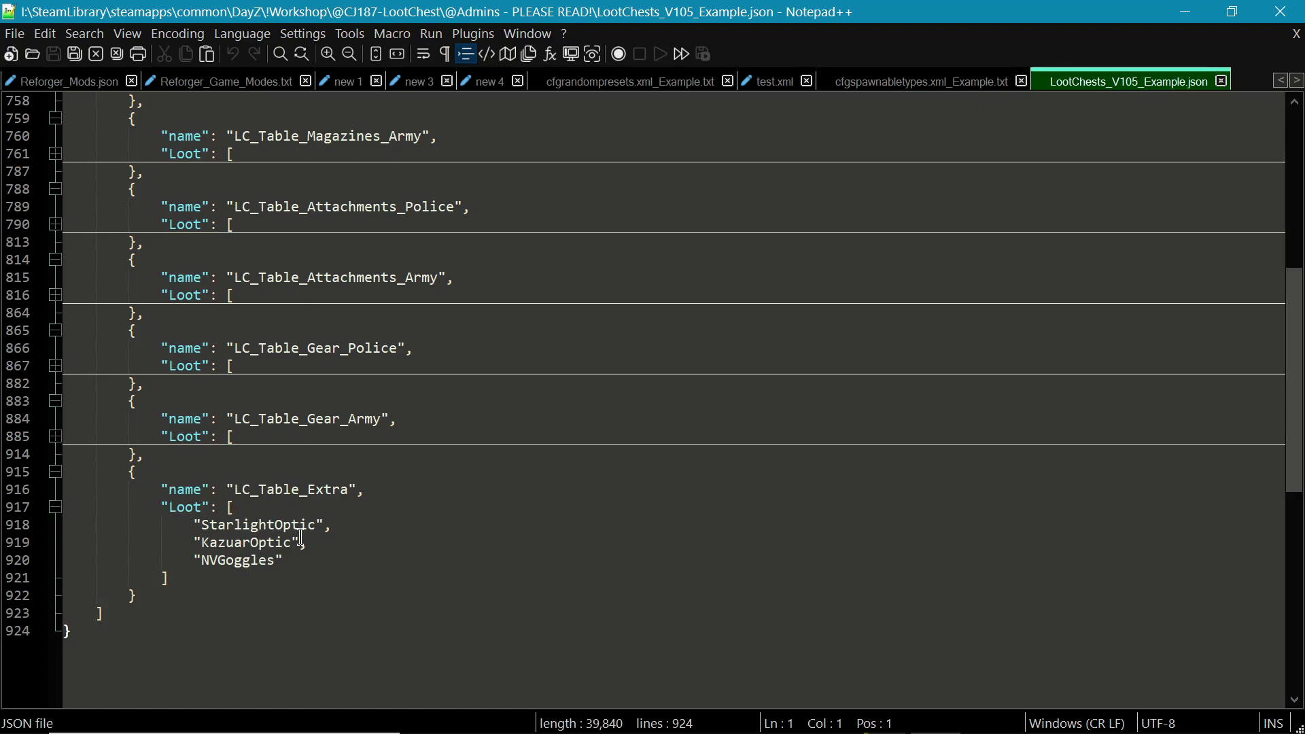
pyautogui.scroll(8, 246, 505)
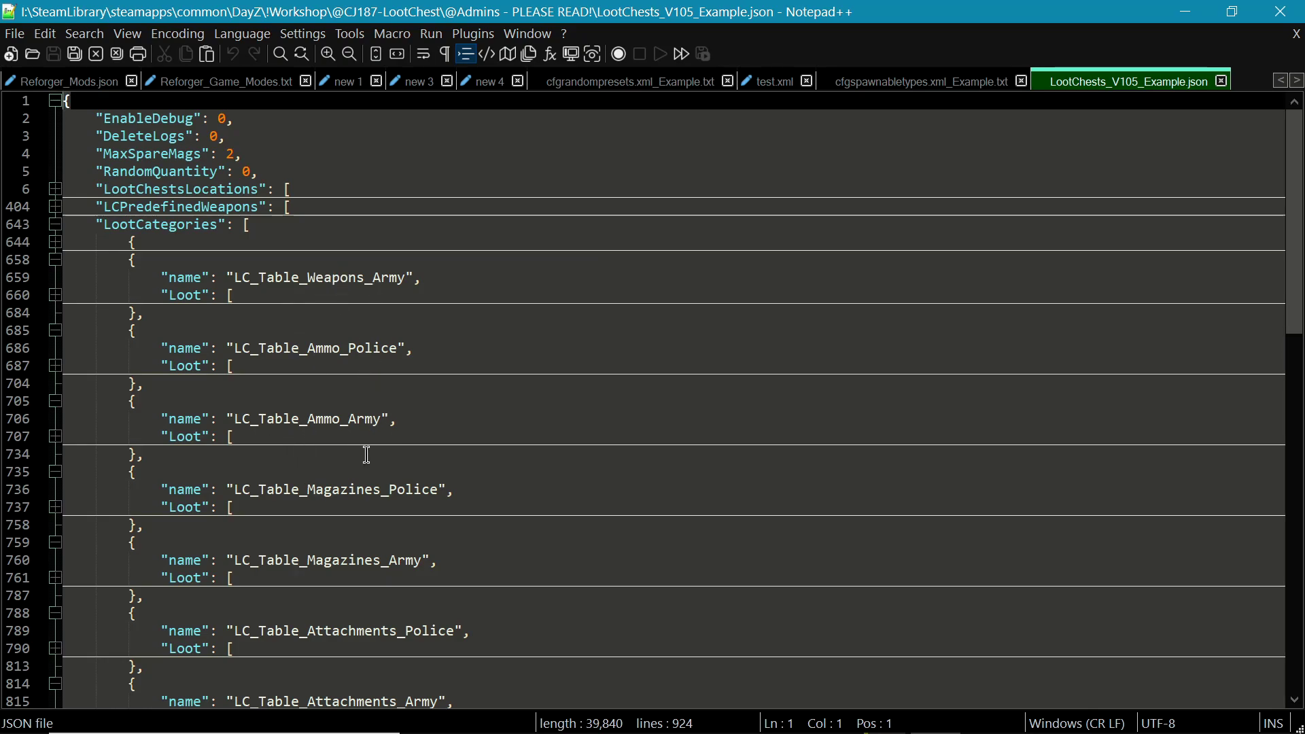
pyautogui.scroll(-6, 367, 455)
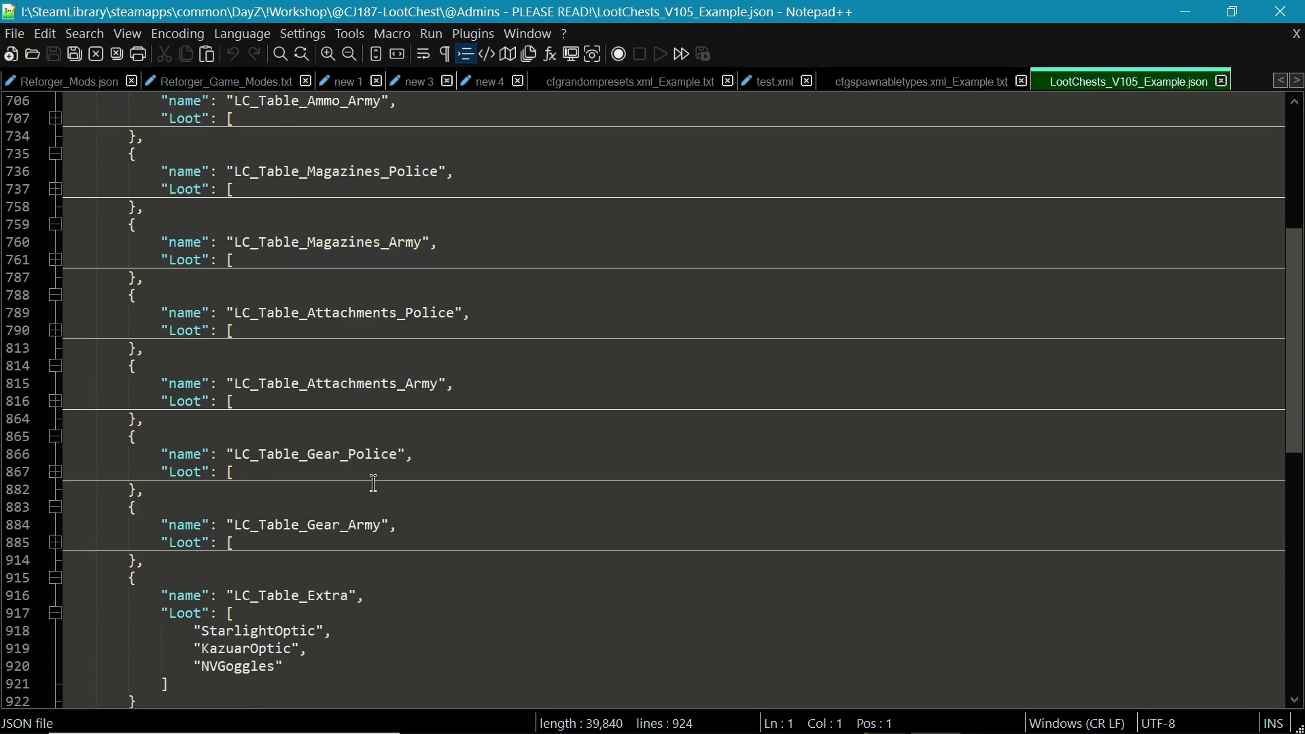
pyautogui.scroll(-1, 374, 484)
pyautogui.scroll(7, 240, 416)
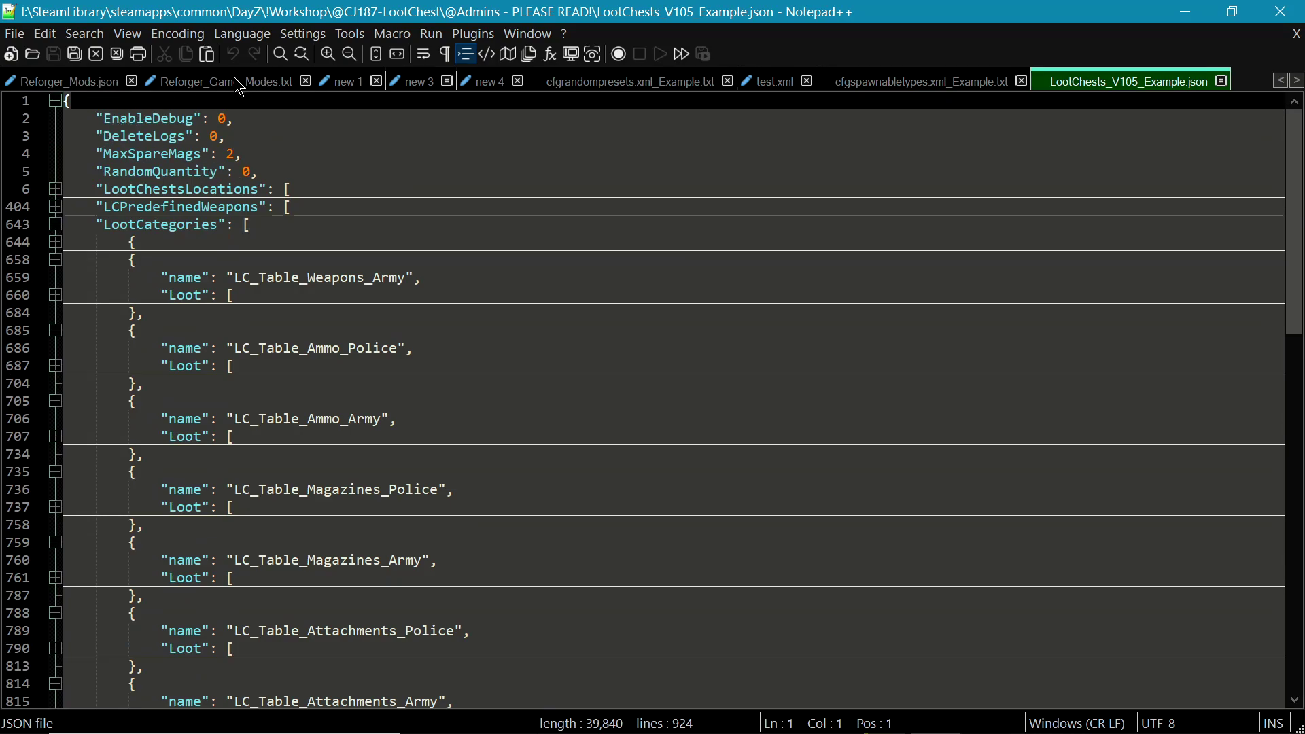
# Step: Switch to the already open cherno_lootchests.json file
pyautogui.doubleClick(1282, 82)
pyautogui.click(1281, 83)
pyautogui.click(1282, 83)
pyautogui.click(1282, 82)
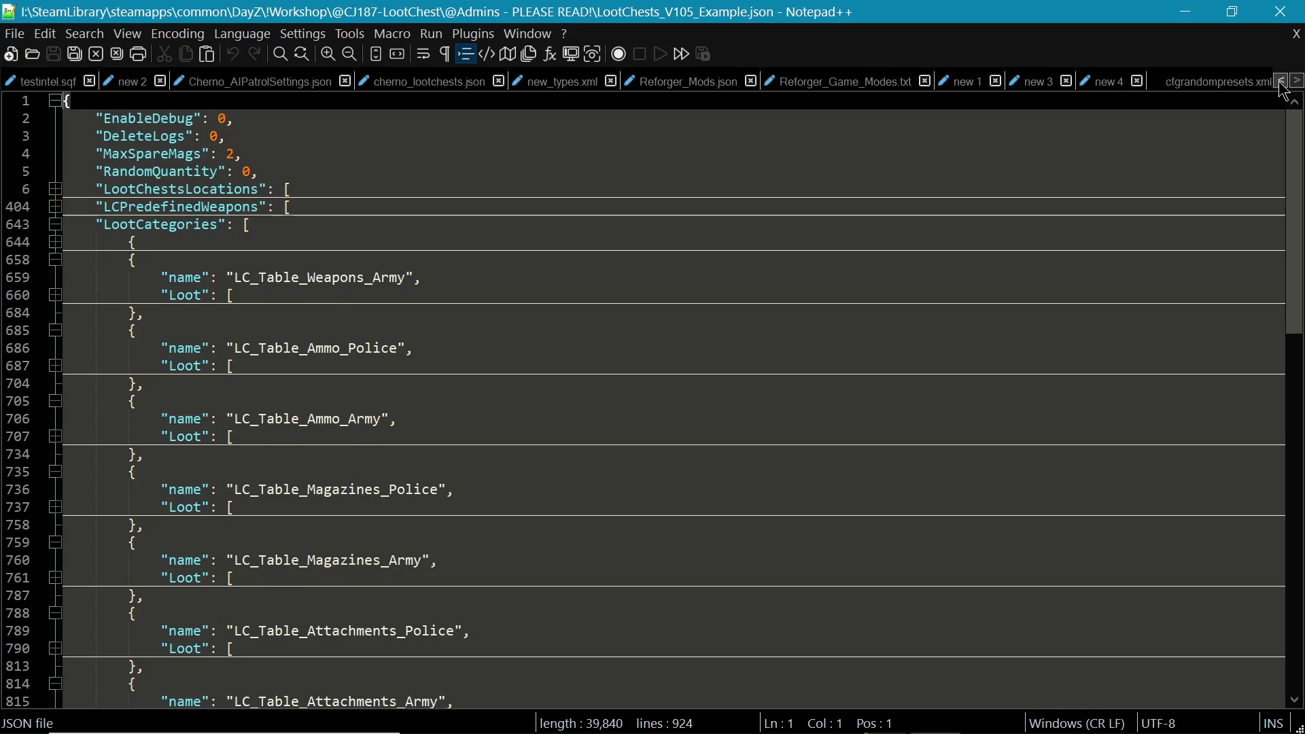
pyautogui.click(435, 83)
# Step: Unfold LootCategories and the Loot list of LC_Table_Weapons_Police in cherno_lootchests.json, and review its predefined weapons
pyautogui.scroll(-10, 20, 338)
pyautogui.scroll(-4, 21, 338)
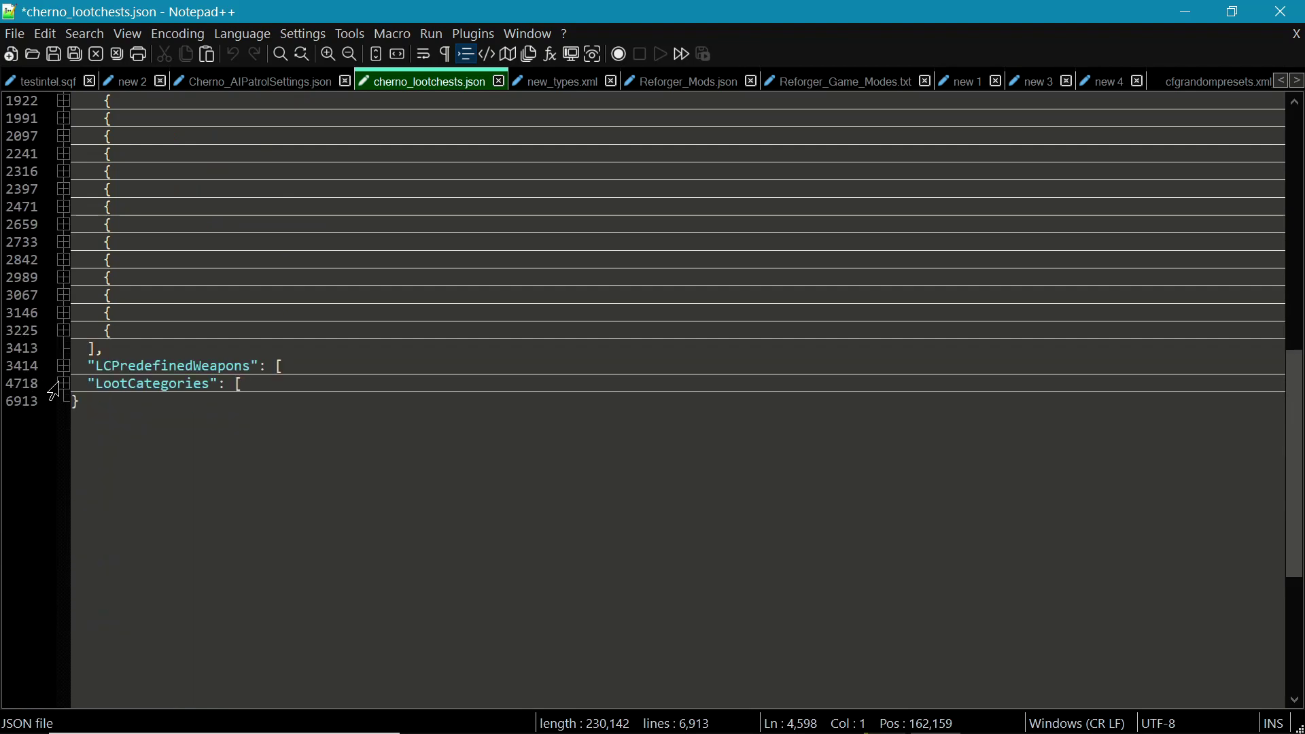
pyautogui.click(56, 387)
pyautogui.scroll(-4, 55, 388)
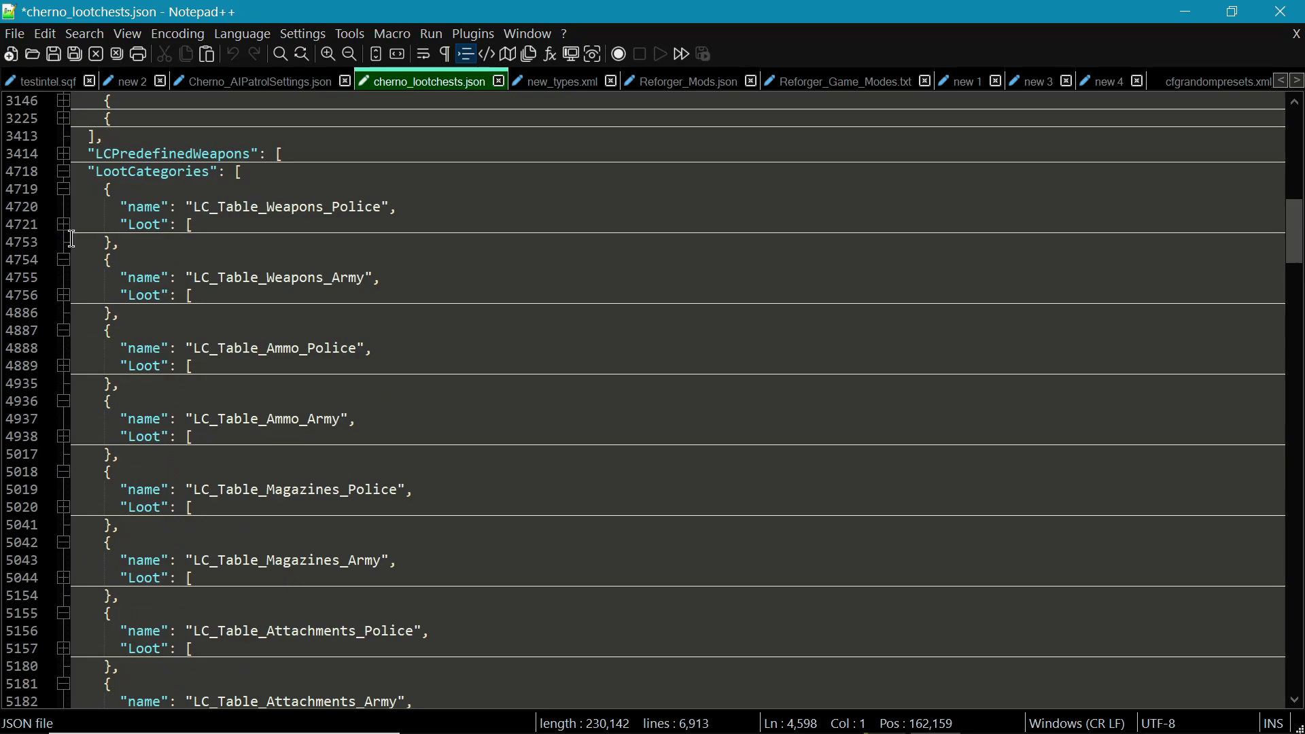
pyautogui.click(63, 224)
pyautogui.scroll(-5, 225, 318)
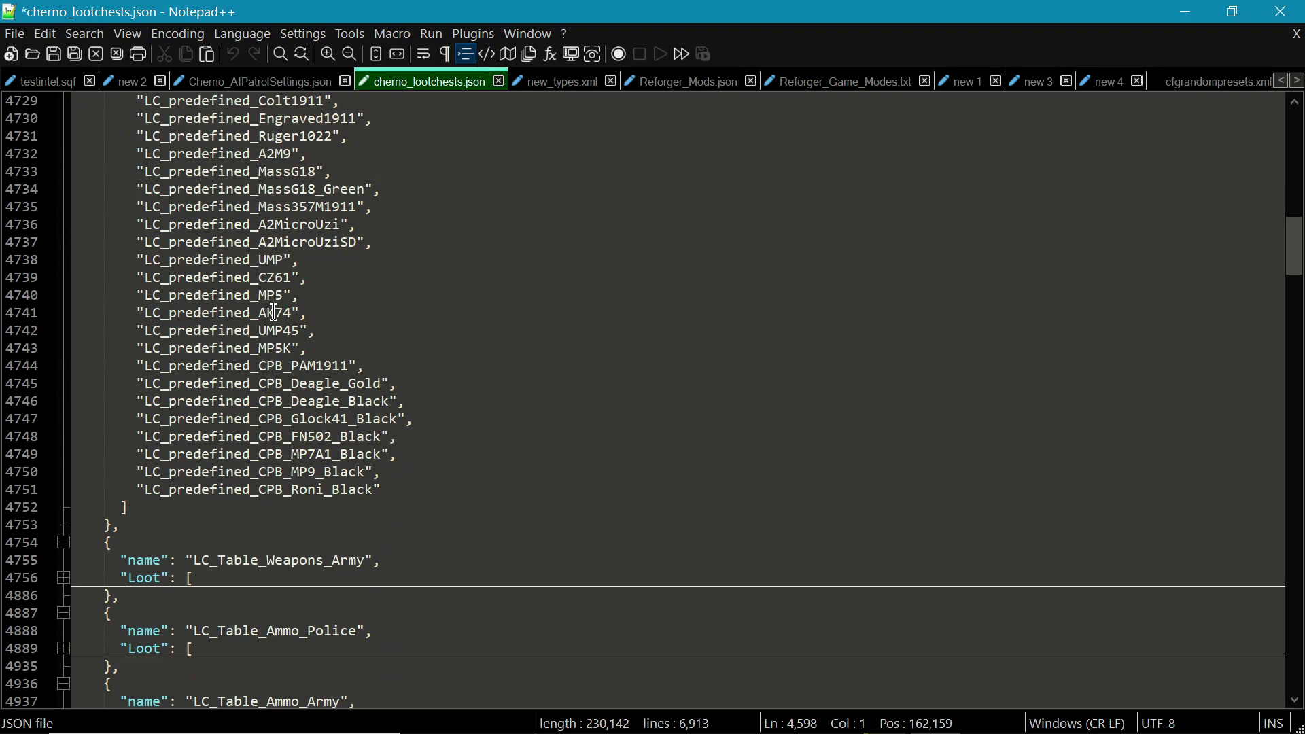
# Step: Highlight the LC_predefined_ prefix in the last LC_Table_Weapons_Police entry and collapse that category's loot list
pyautogui.moveTo(259, 489); pyautogui.dragTo(143, 494)
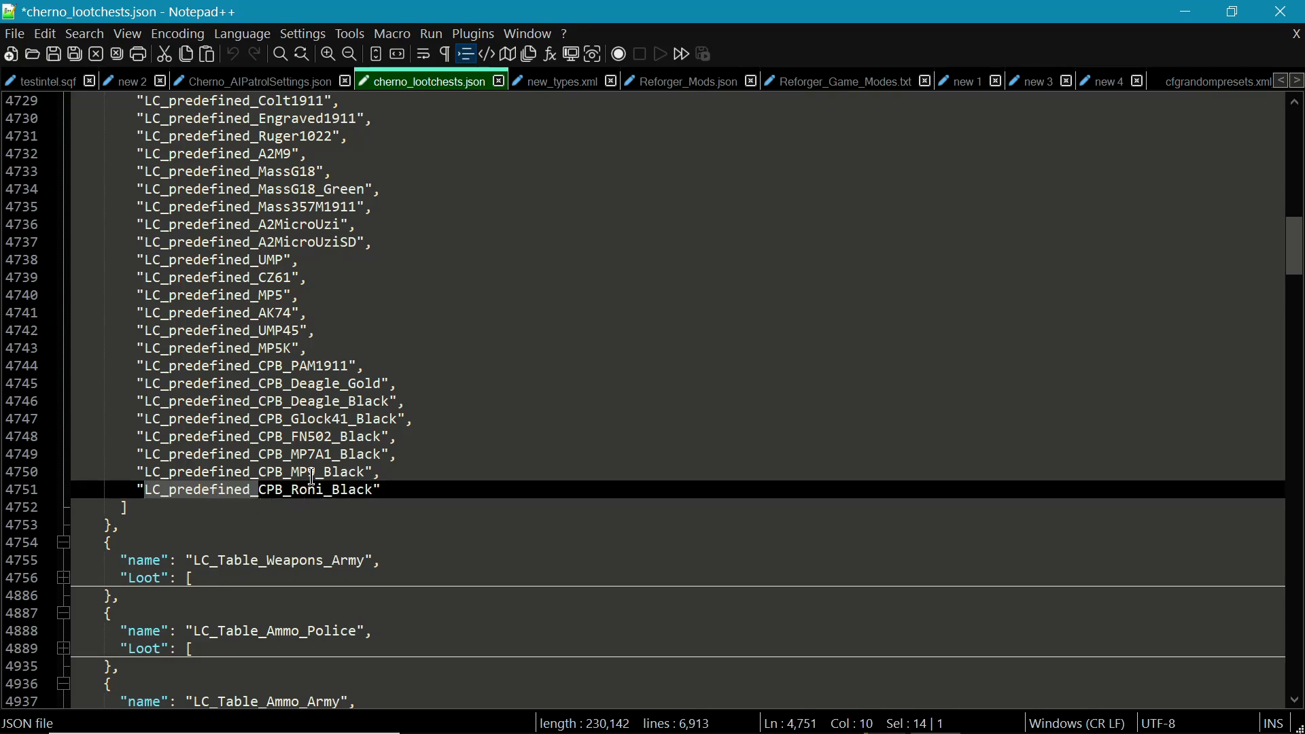
pyautogui.scroll(6, 370, 407)
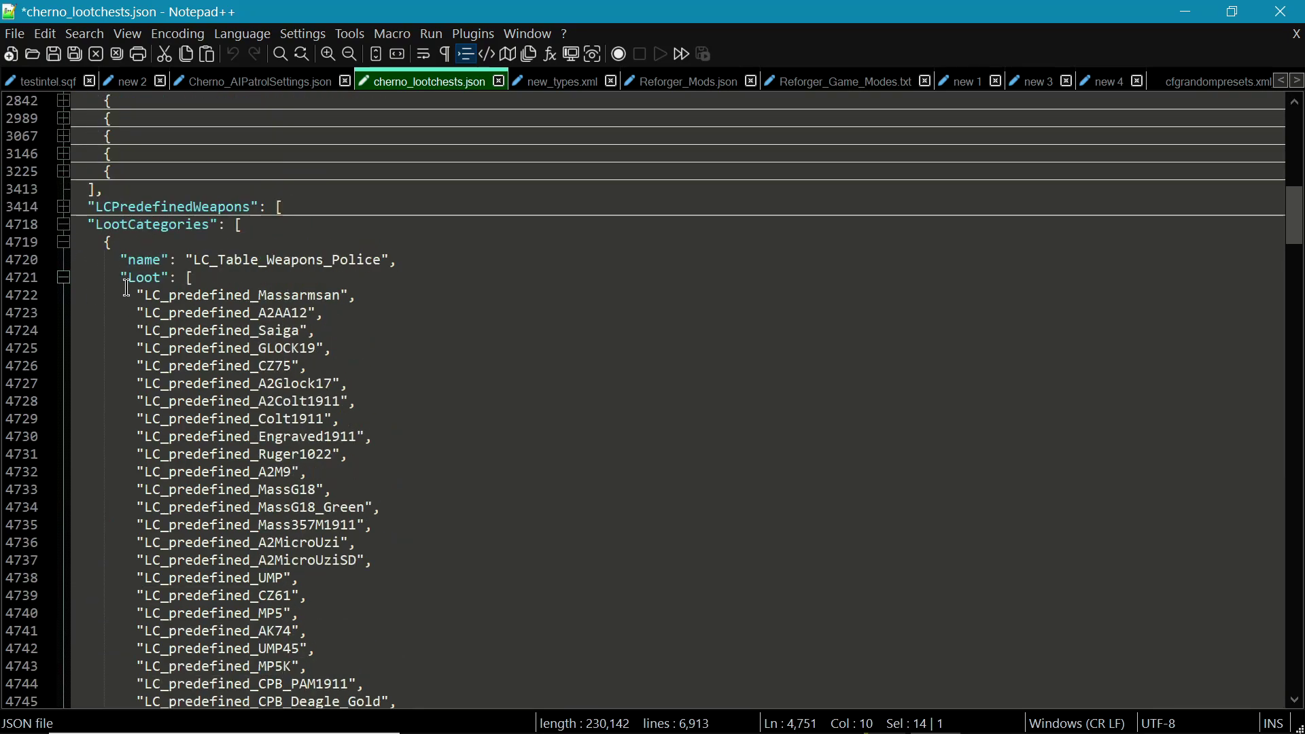
pyautogui.click(63, 278)
# Step: Expand the loot lists of LC_Table_Key_Cards and LC_Table_Safe_Lvl1 and select both category blocks in full
pyautogui.scroll(-4, 106, 372)
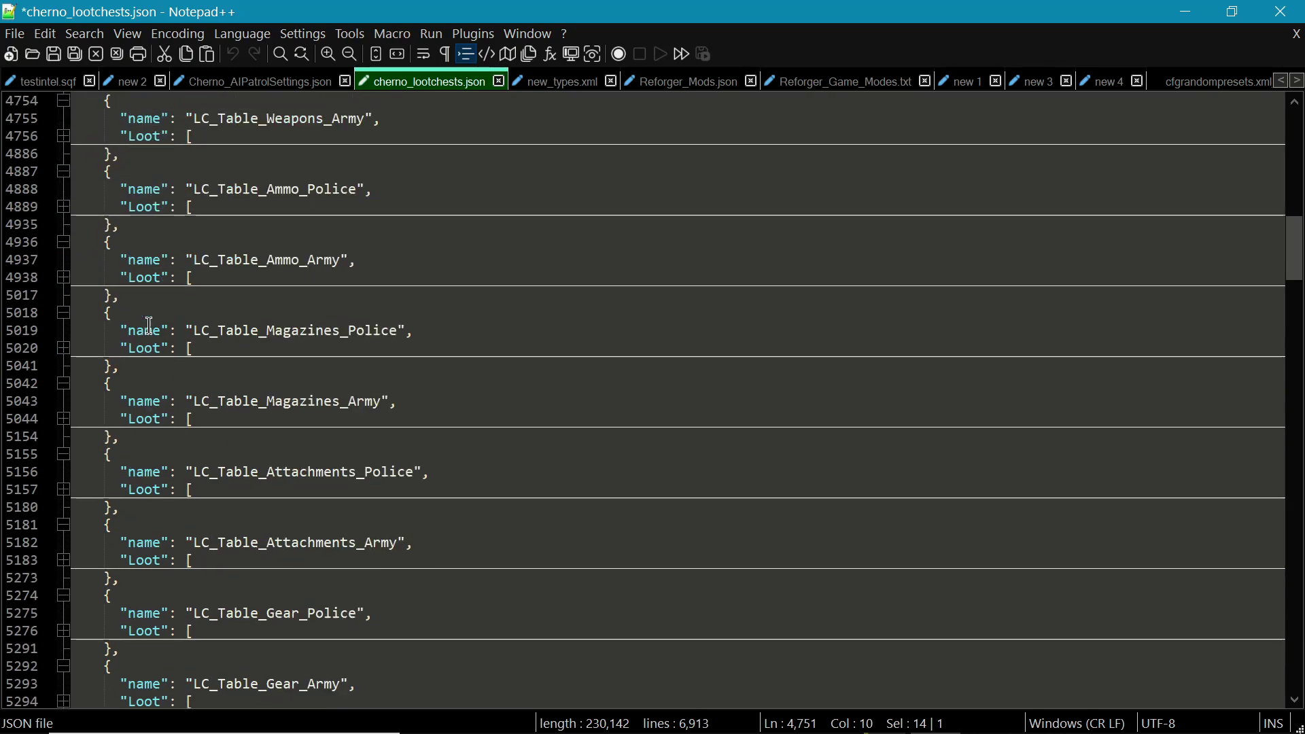
pyautogui.scroll(-5, 326, 320)
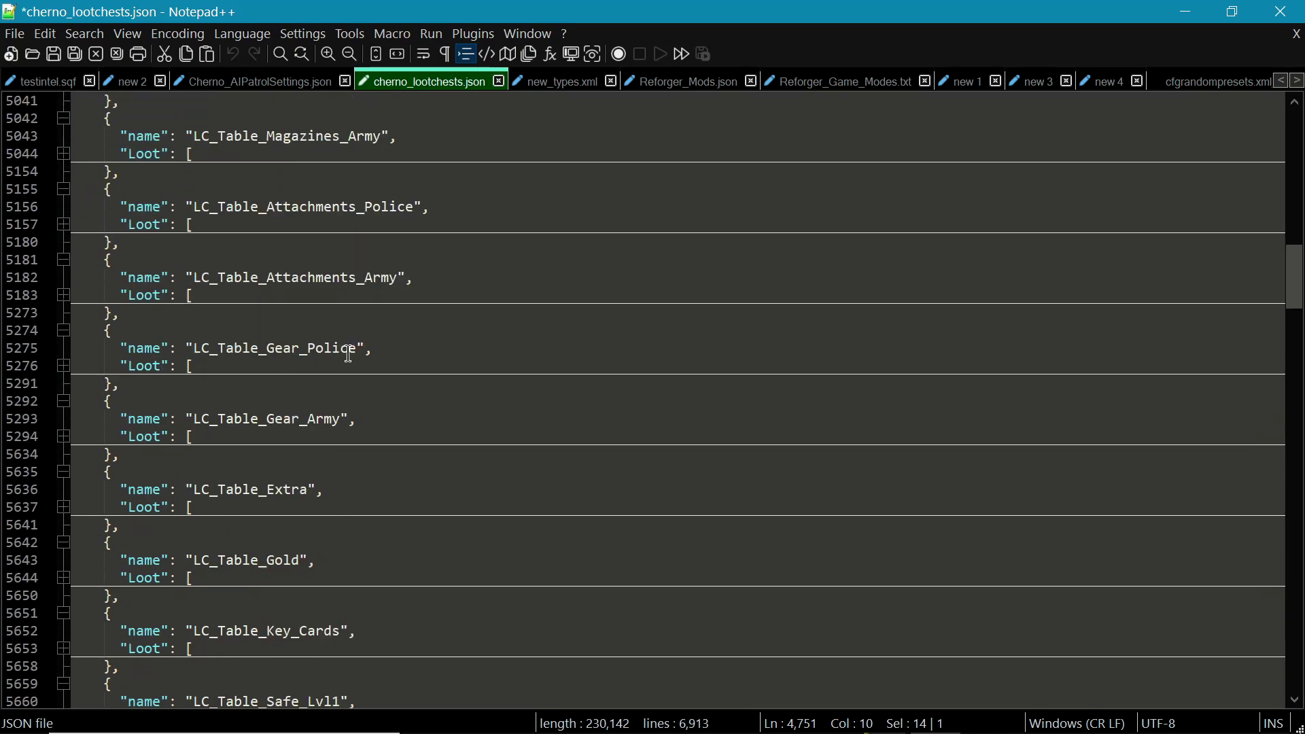
pyautogui.scroll(-5, 276, 480)
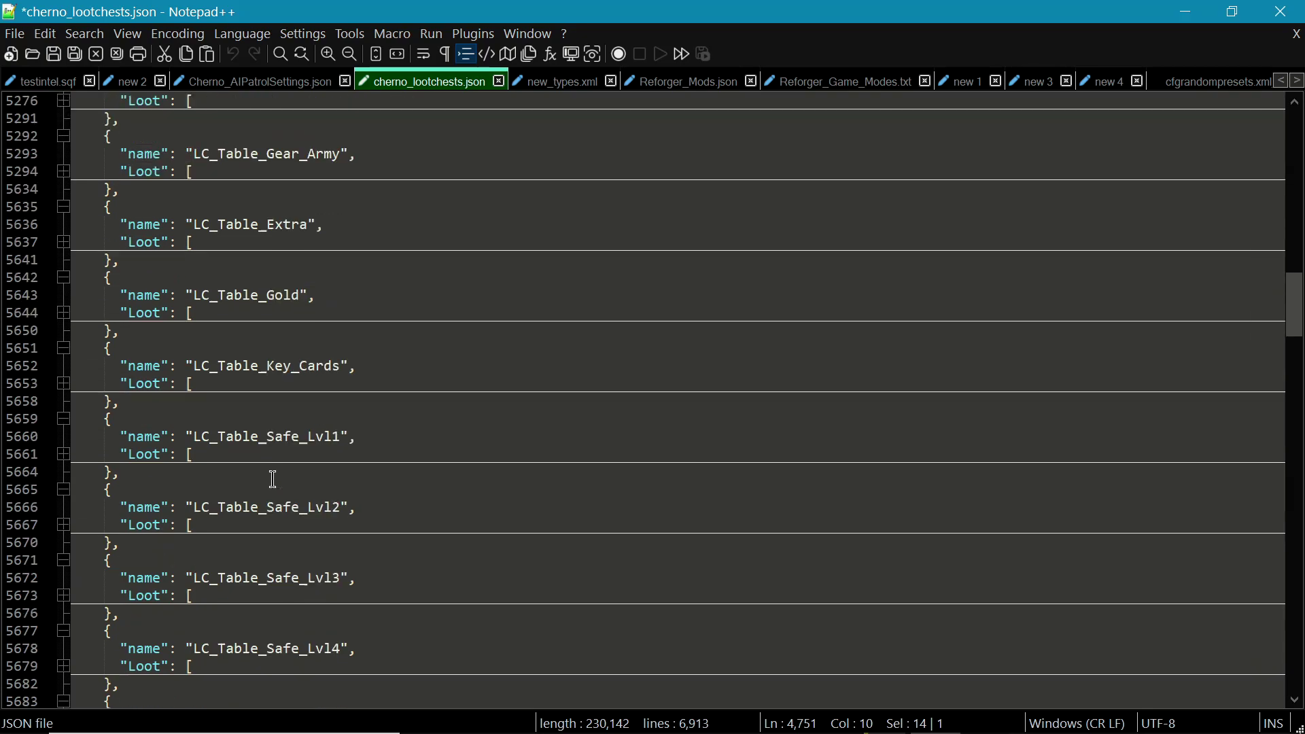
pyautogui.click(62, 384)
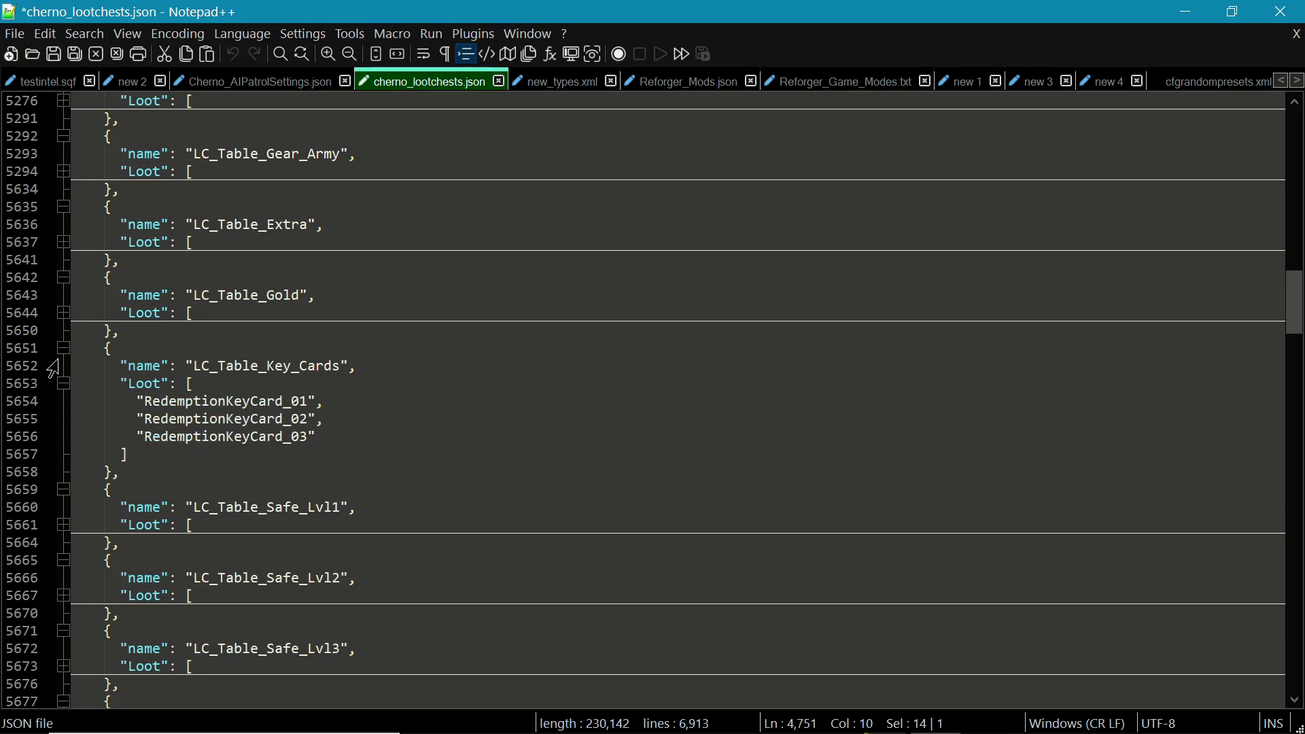
pyautogui.click(62, 525)
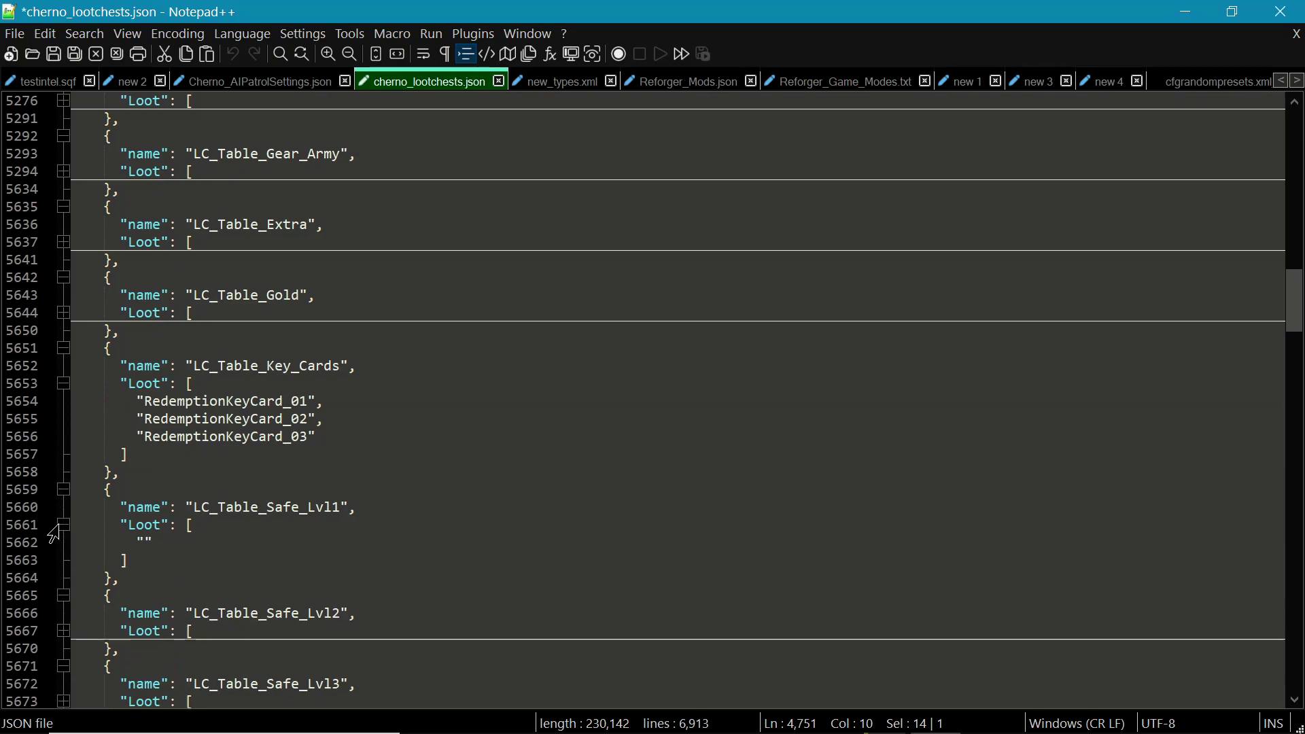
pyautogui.scroll(-3, 85, 469)
pyautogui.moveTo(122, 427); pyautogui.dragTo(5, 190)
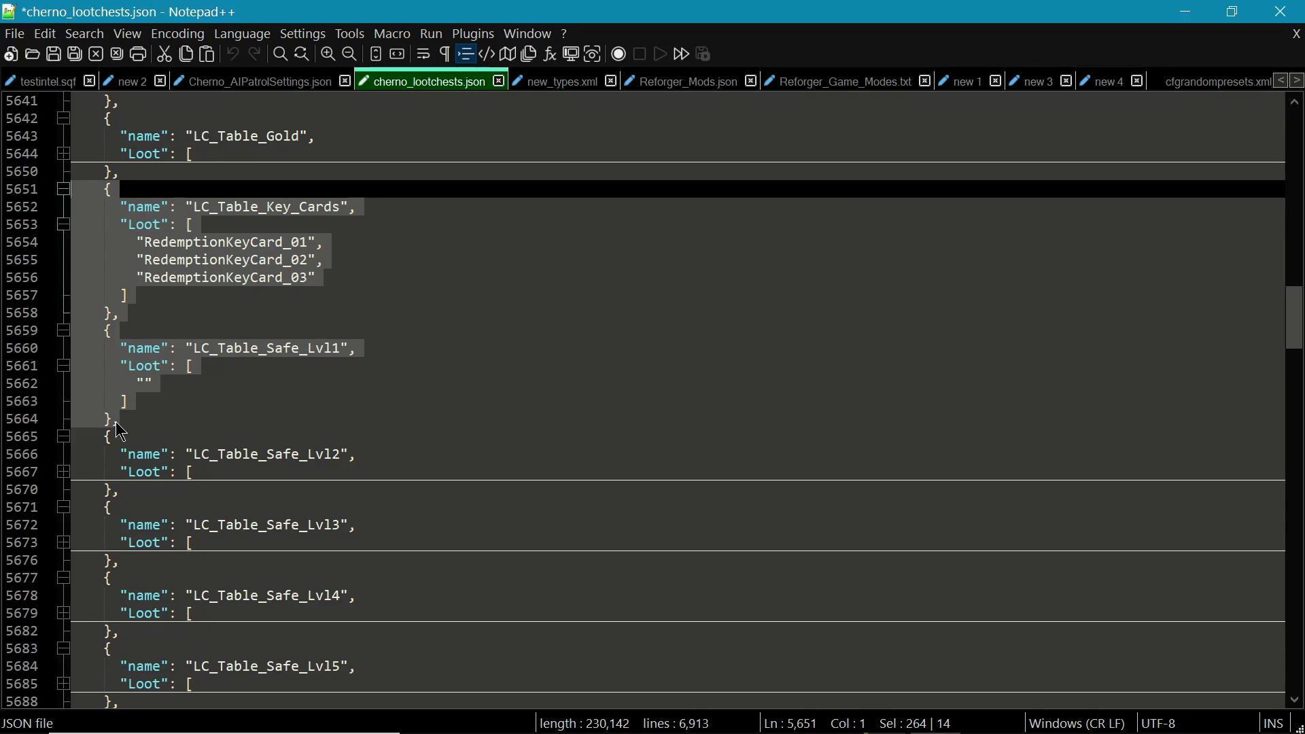
# Step: Insert a blank line between the LC_Table_Safe_Lvl1 and LC_Table_Safe_Lvl2 categories as the spot for a new category
pyautogui.click(76, 440)
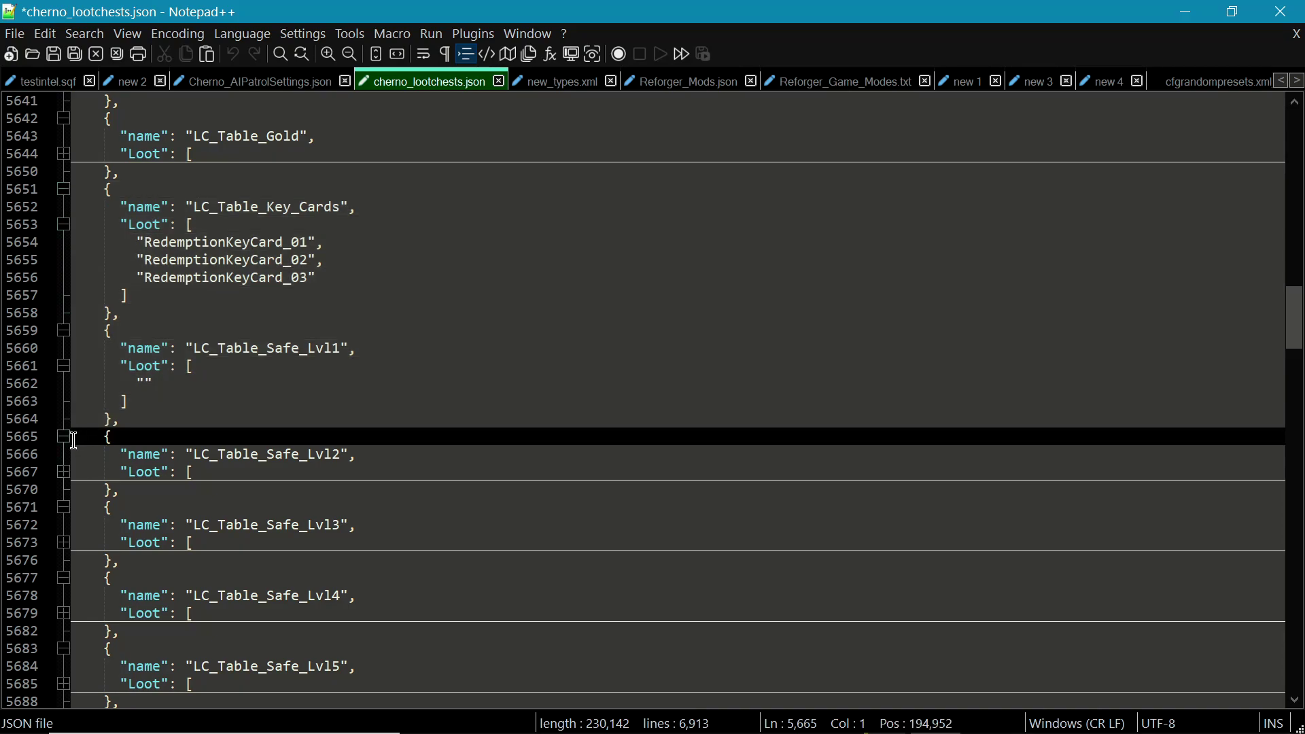
pyautogui.press('Return')
pyautogui.press('Up')
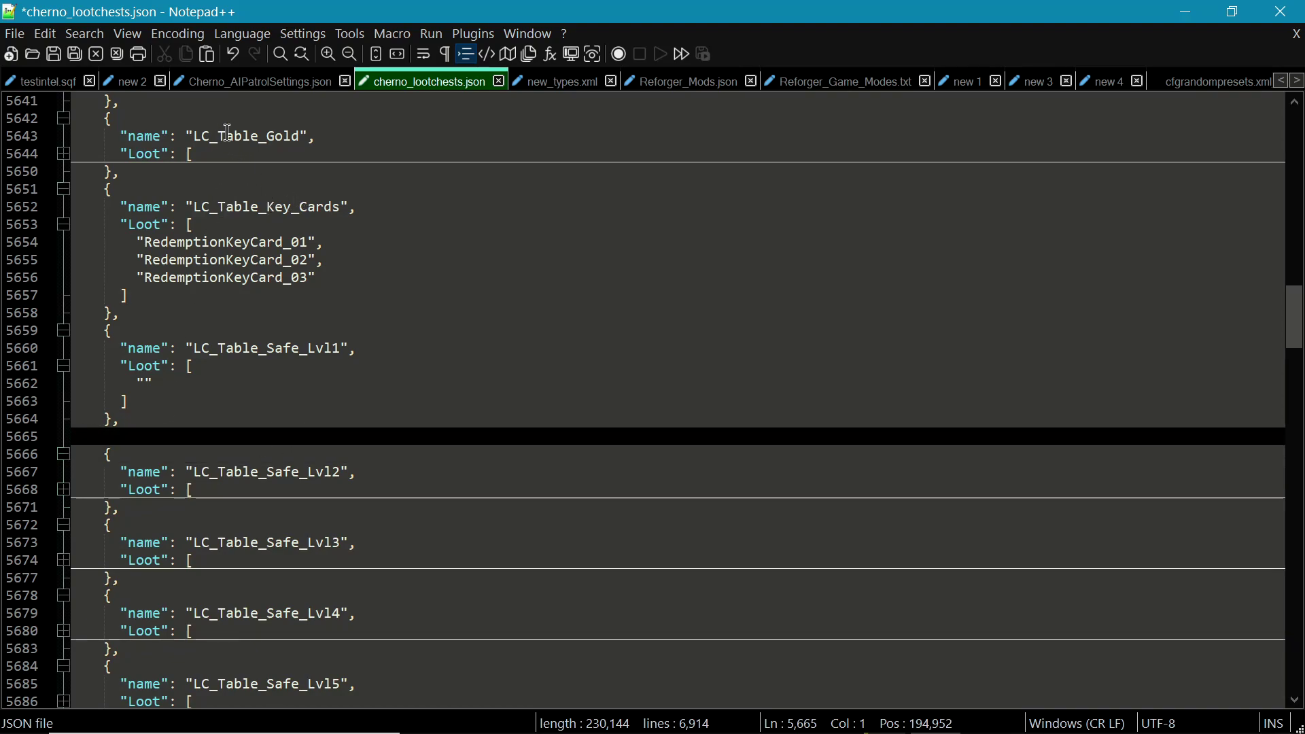
# Step: Expand the loot list of the Police_Station chest location to examine its loot table references, and collapse it again
pyautogui.scroll(2, 232, 252)
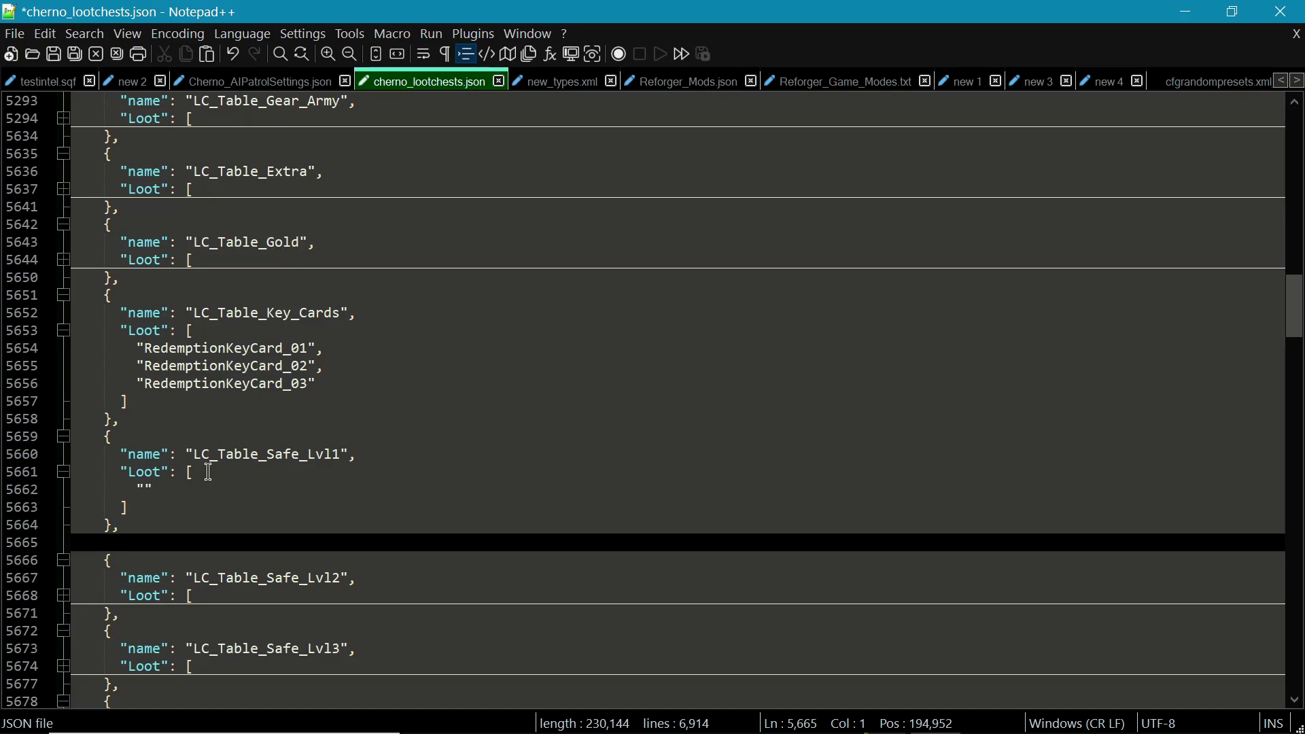
pyautogui.scroll(5, 160, 469)
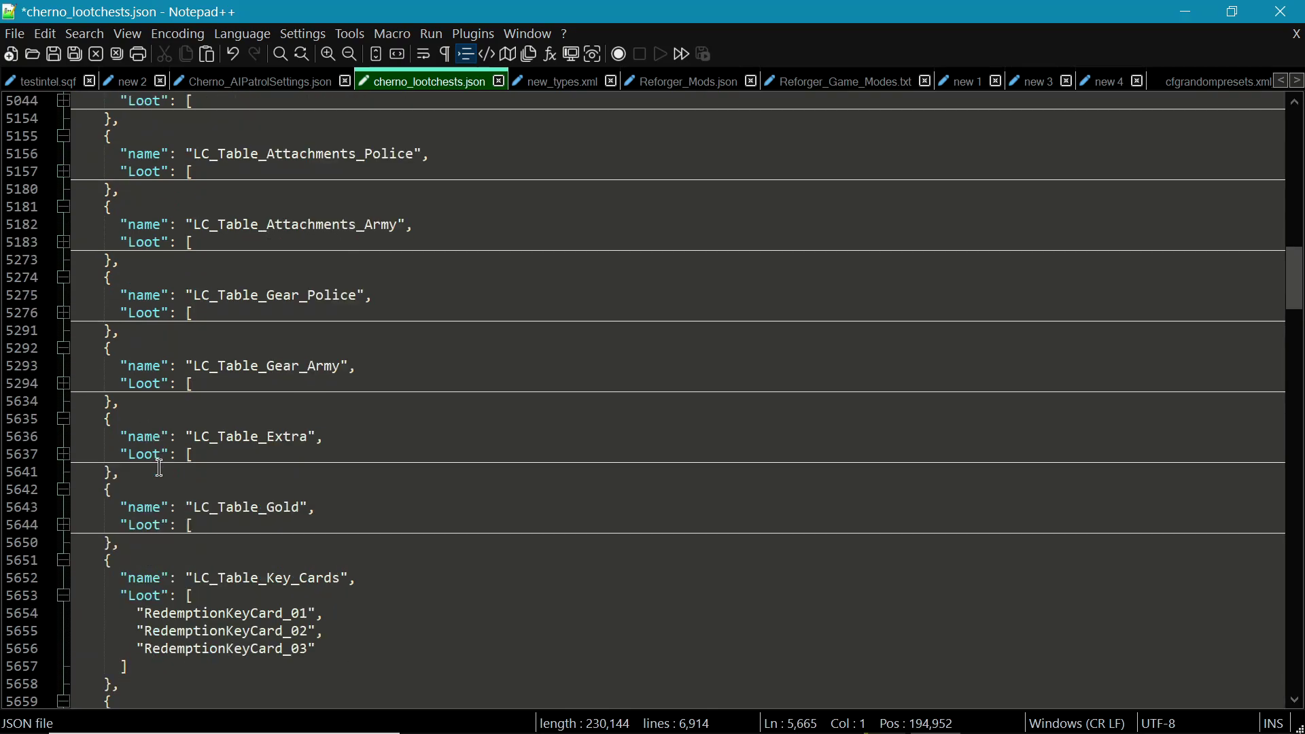
pyautogui.scroll(20, 159, 469)
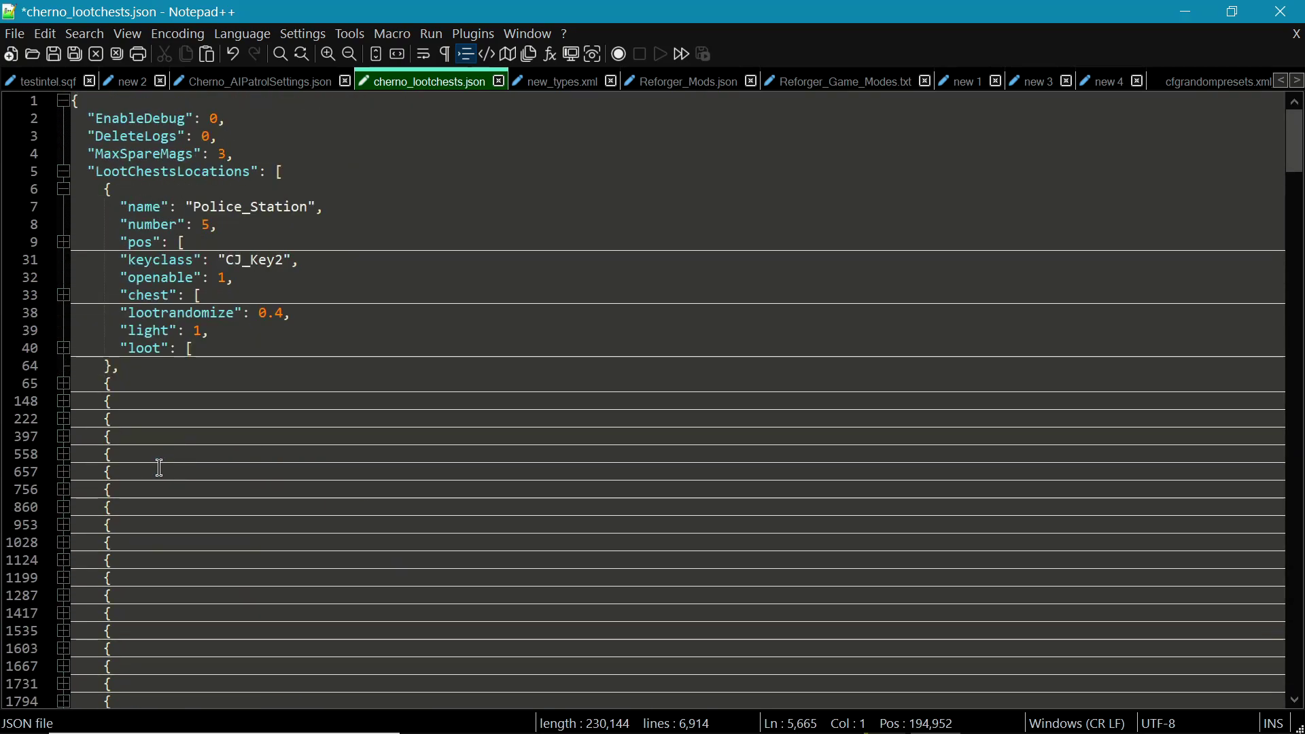
pyautogui.scroll(-2, 159, 469)
pyautogui.scroll(2, 160, 469)
pyautogui.click(58, 349)
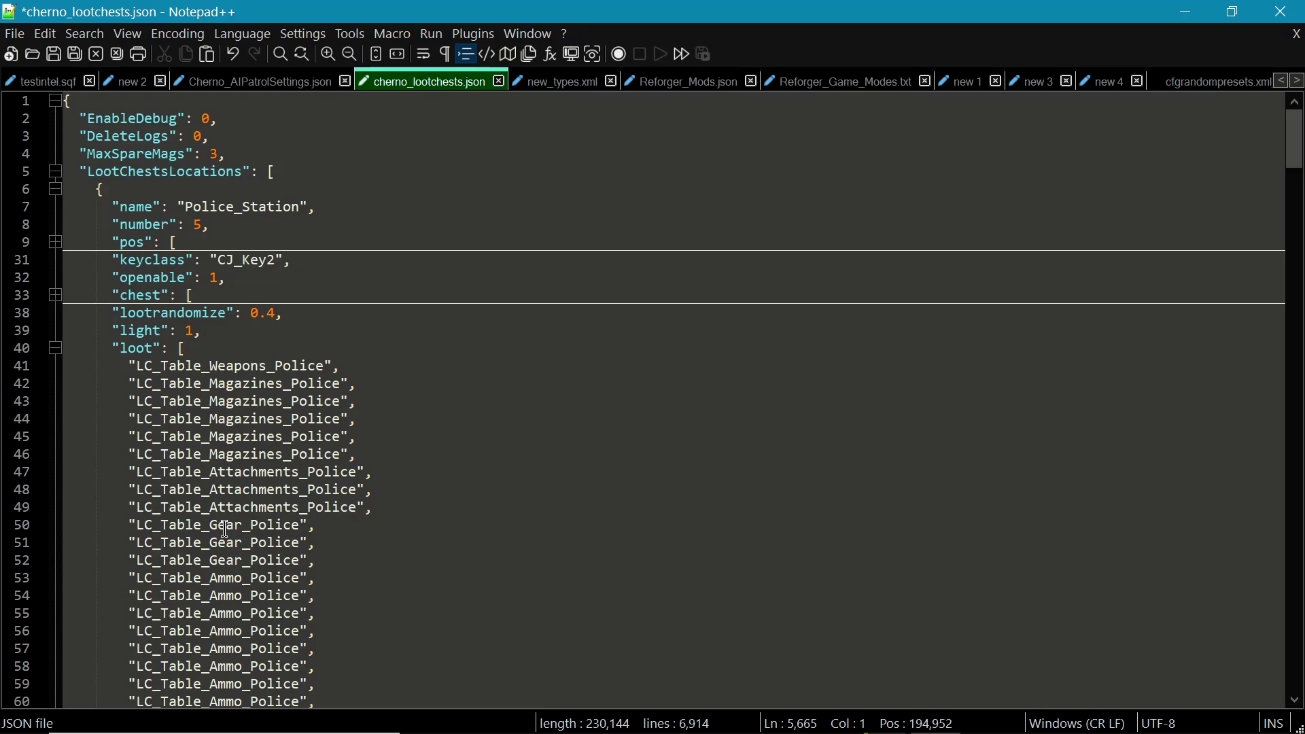
pyautogui.click(56, 349)
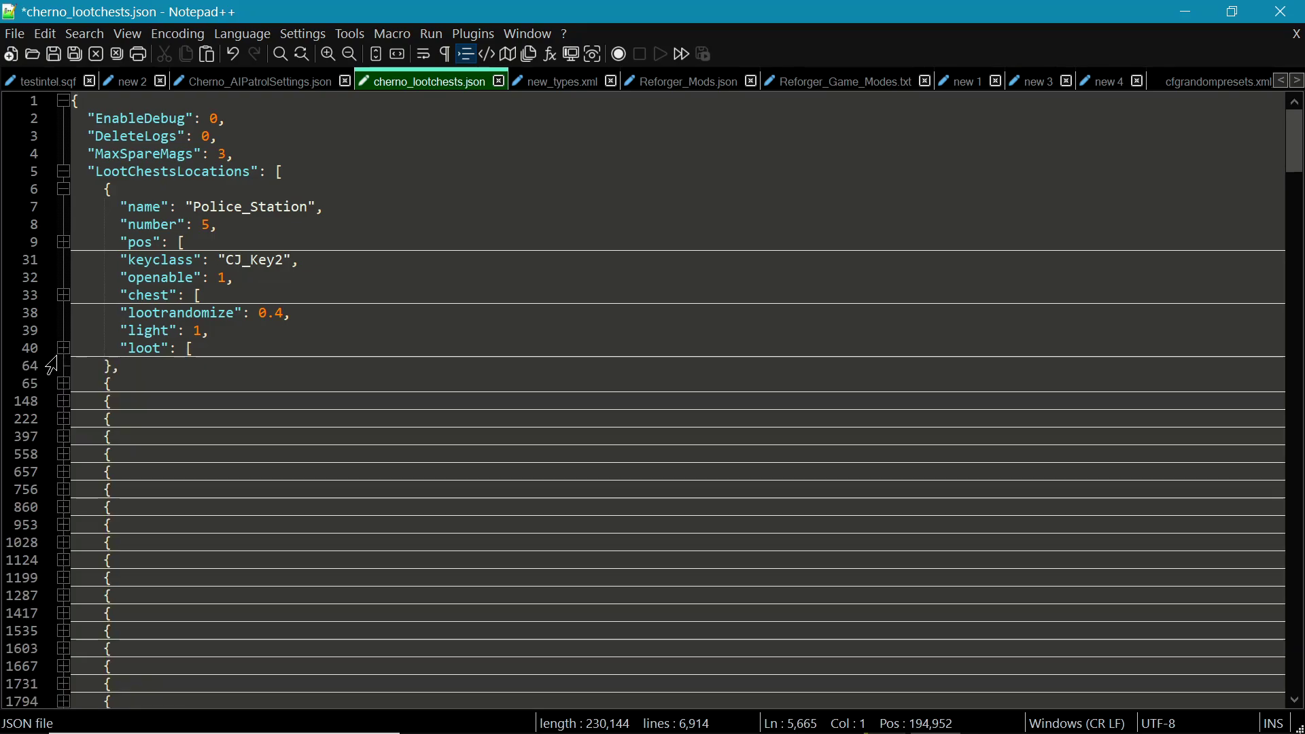
# Step: Collapse the LC_Table_Key_Cards and LC_Table_Safe_Lvl1 loot lists and remove the blank line before LC_Table_Safe_Lvl2
pyautogui.scroll(-2, 199, 442)
pyautogui.scroll(-18, 199, 442)
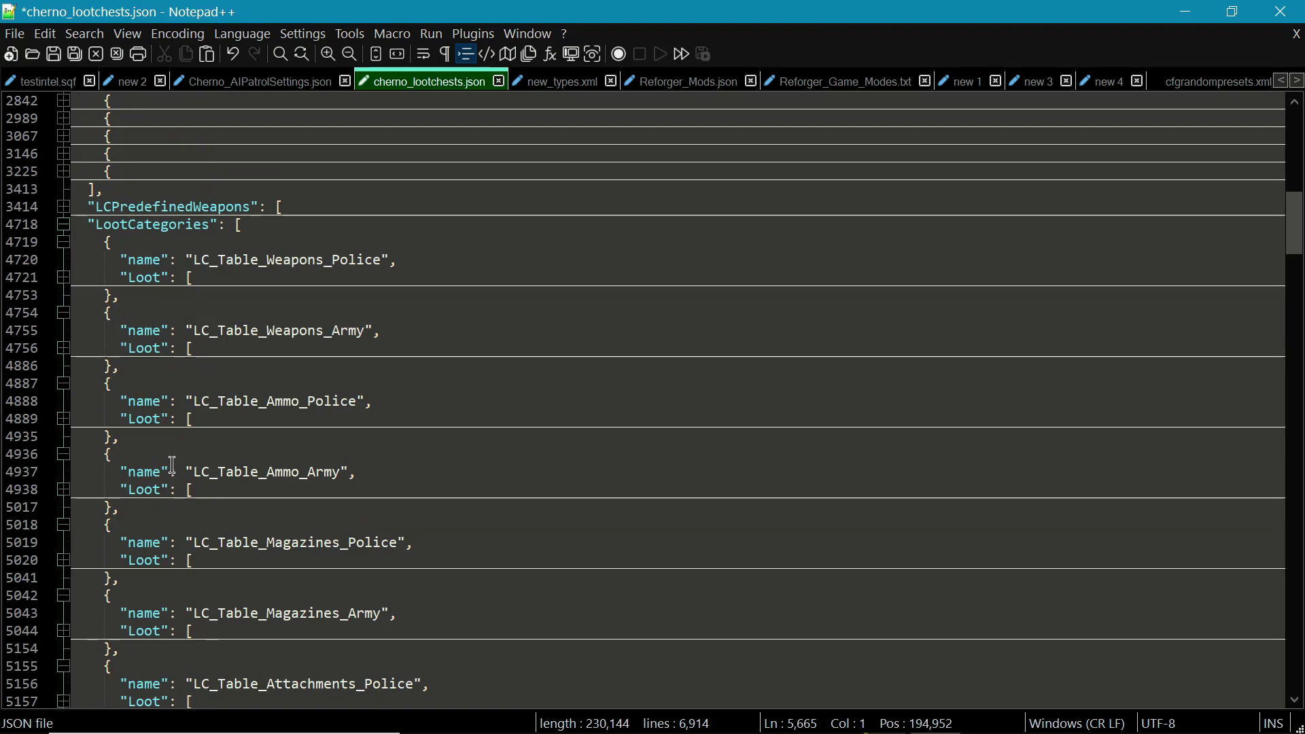
pyautogui.scroll(-13, 173, 466)
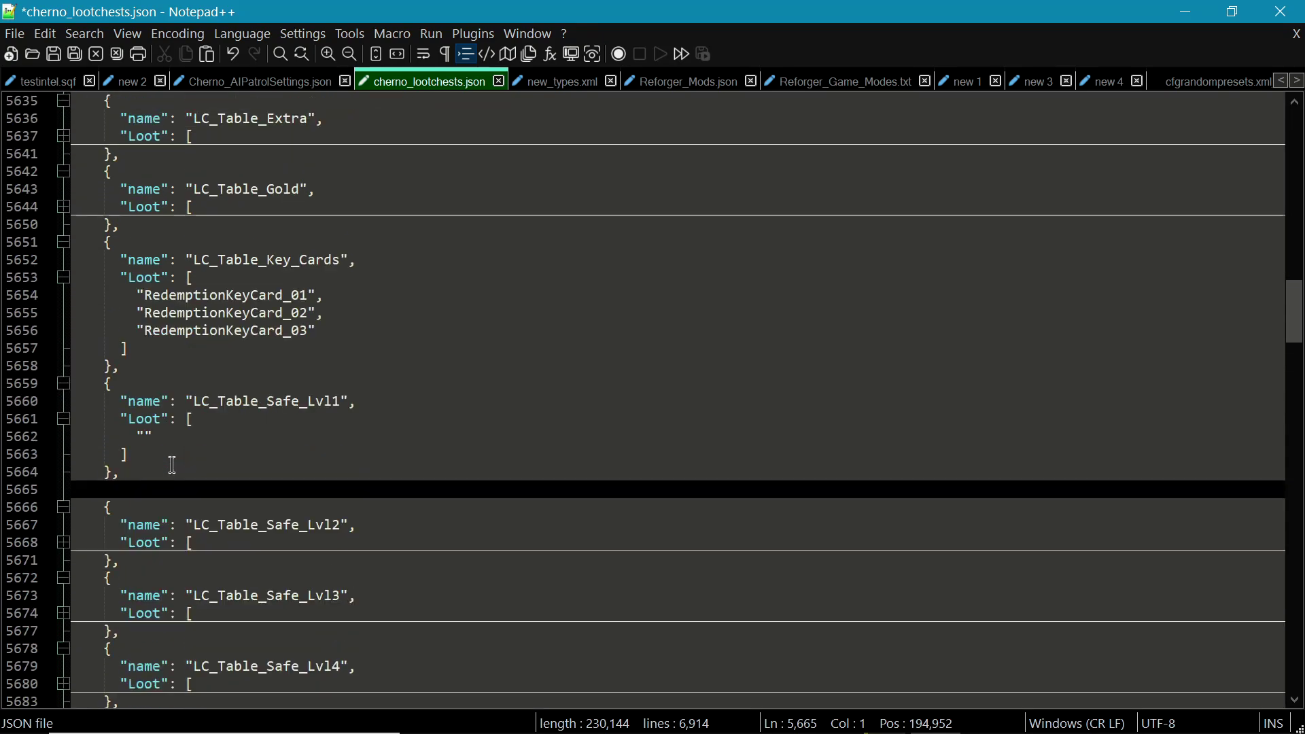
pyautogui.click(63, 278)
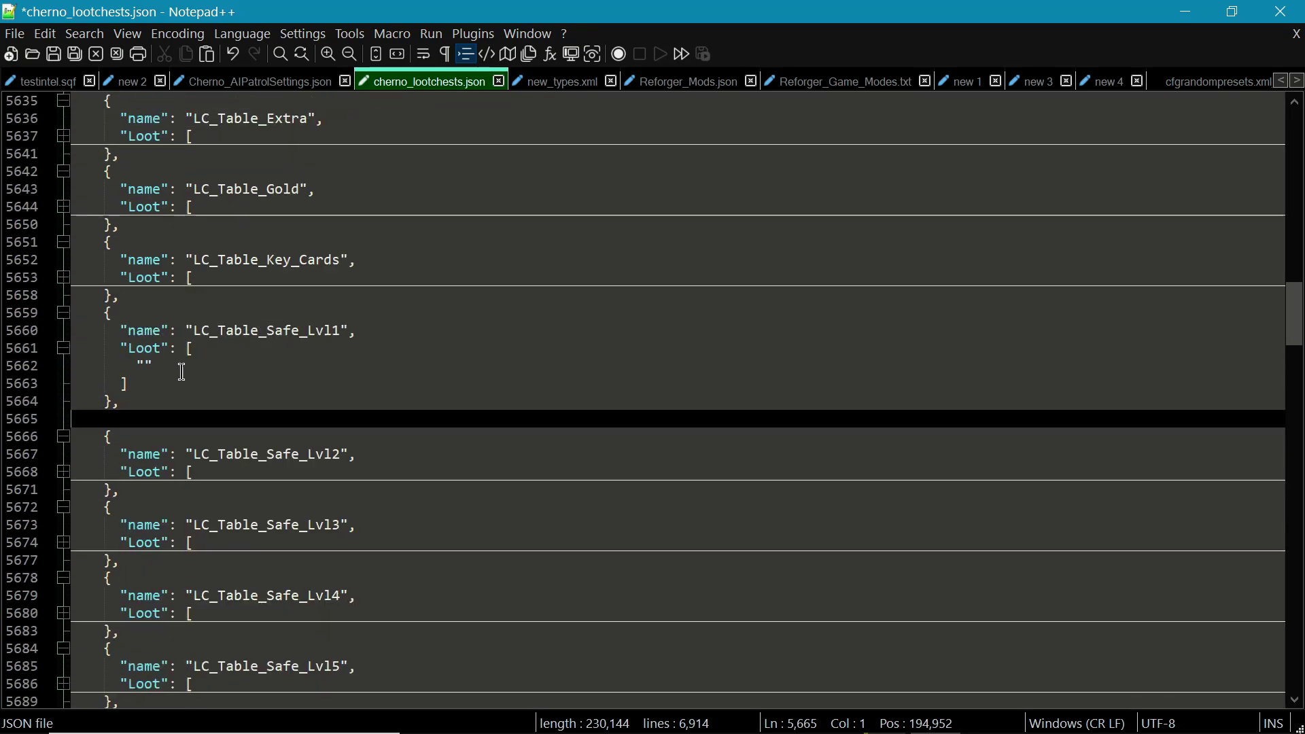
pyautogui.scroll(-4, 157, 394)
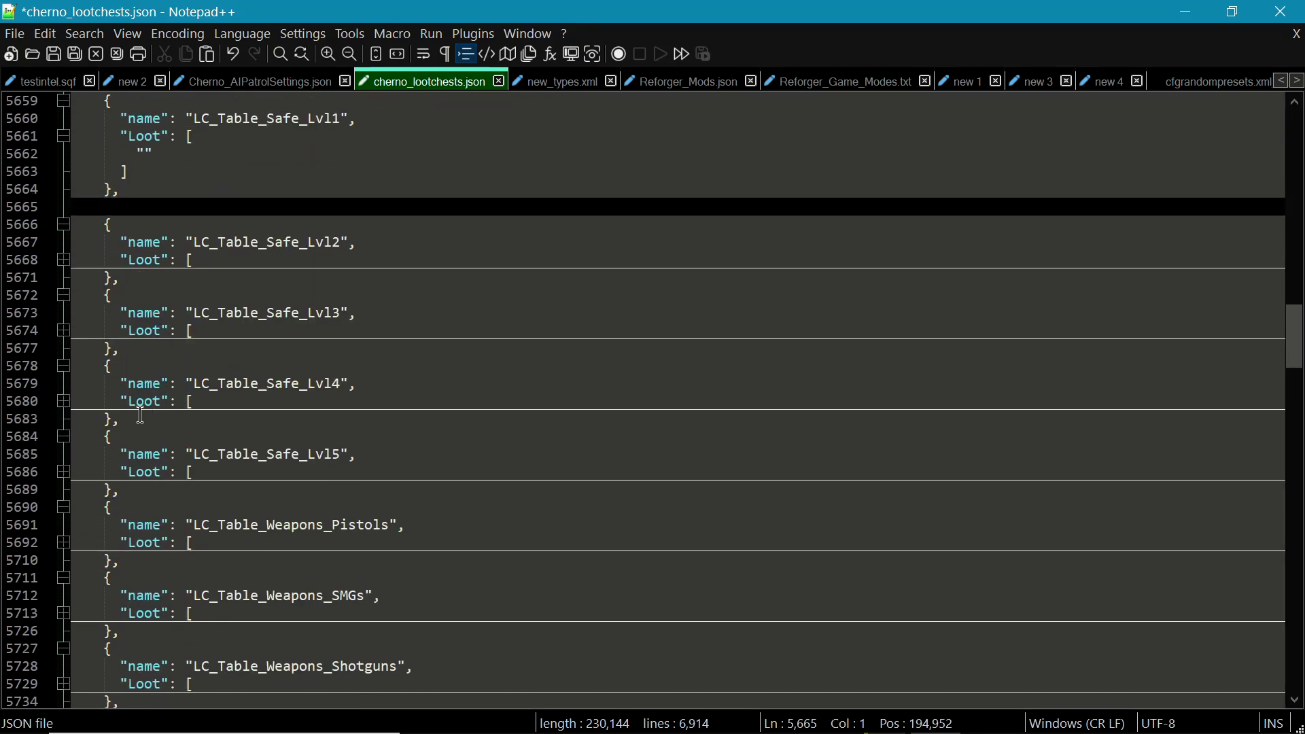
pyautogui.click(63, 136)
pyautogui.scroll(1, 143, 308)
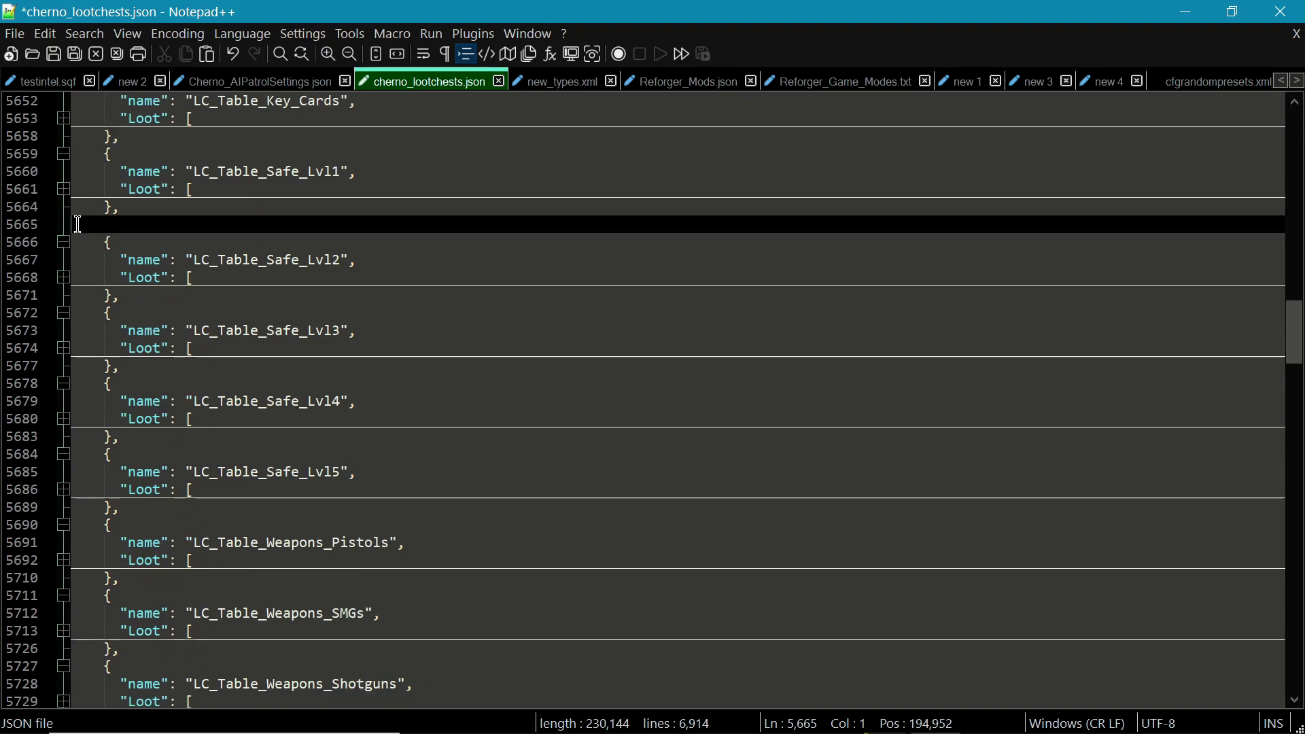
pyautogui.press('BackSpace')
# Step: Bring up the LootChests_V105_Example.json file and close it
pyautogui.scroll(16, 636, 445)
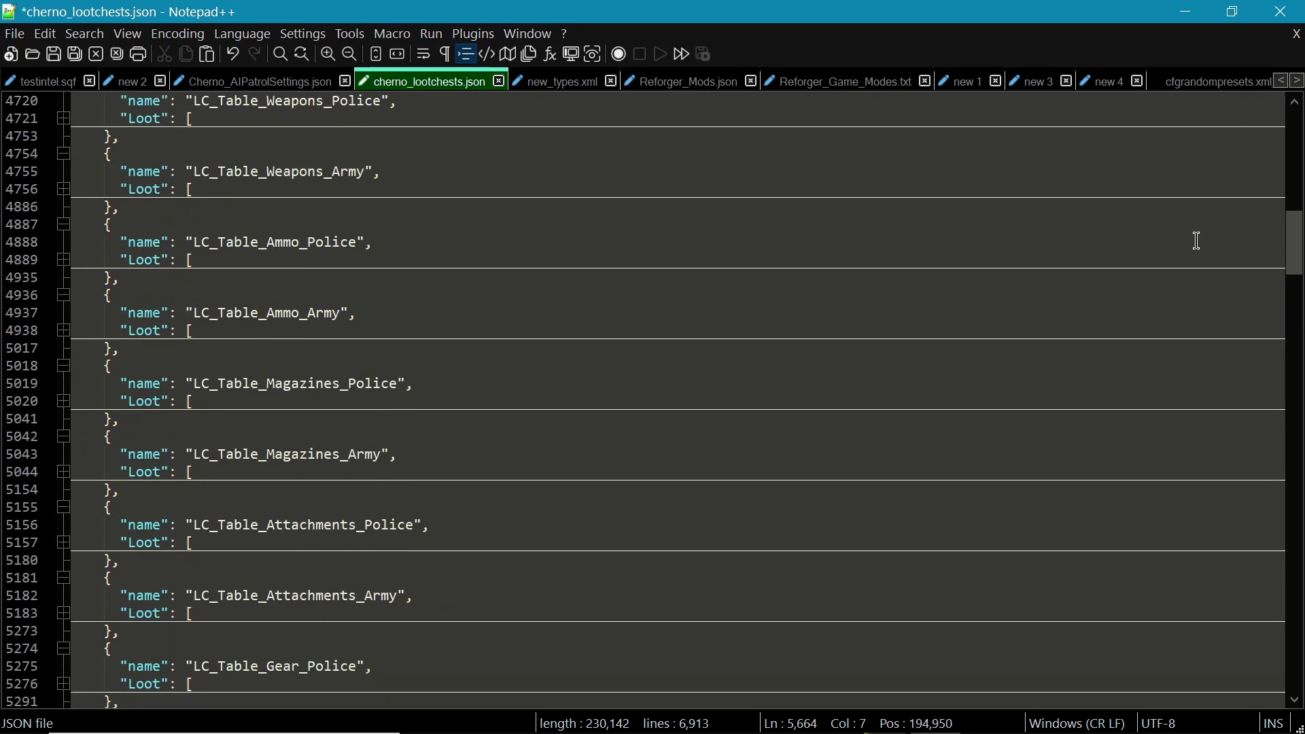
pyautogui.click(1298, 80)
pyautogui.click(1299, 81)
pyautogui.click(1298, 81)
pyautogui.click(1299, 81)
pyautogui.click(1298, 80)
pyautogui.click(1164, 81)
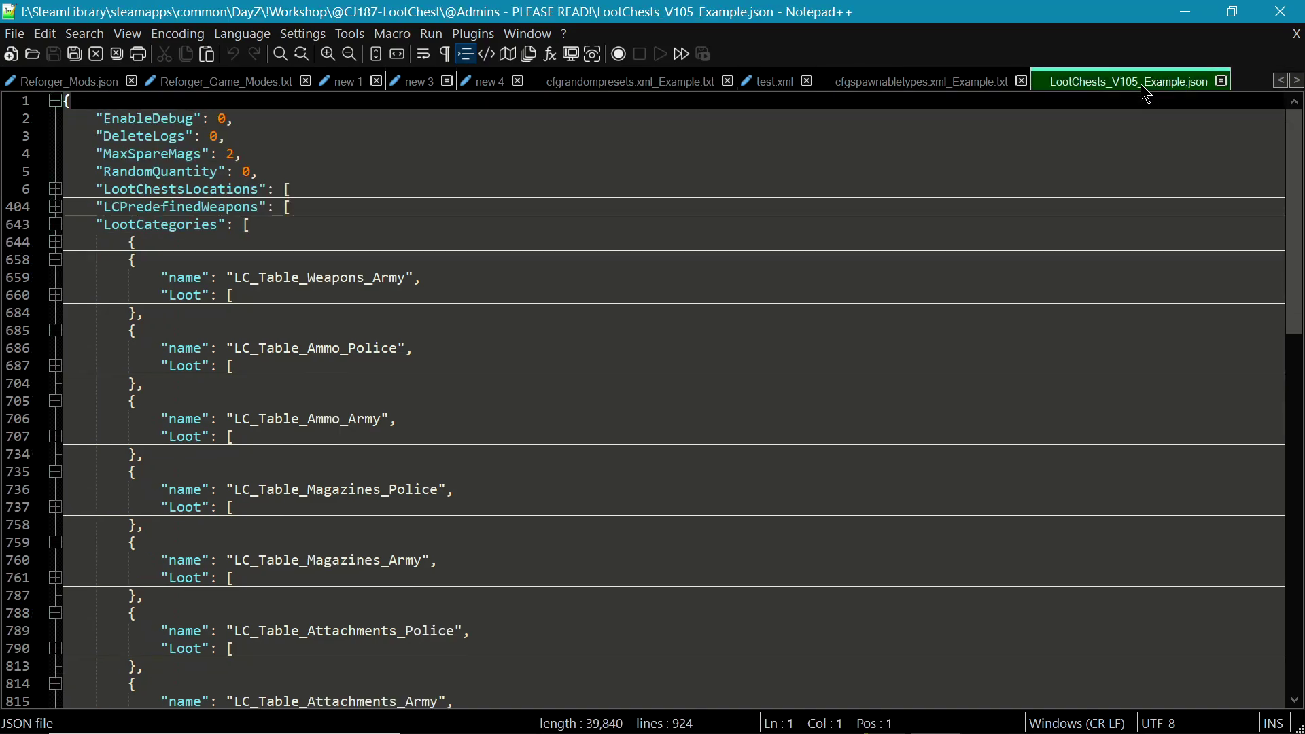
pyautogui.click(1222, 81)
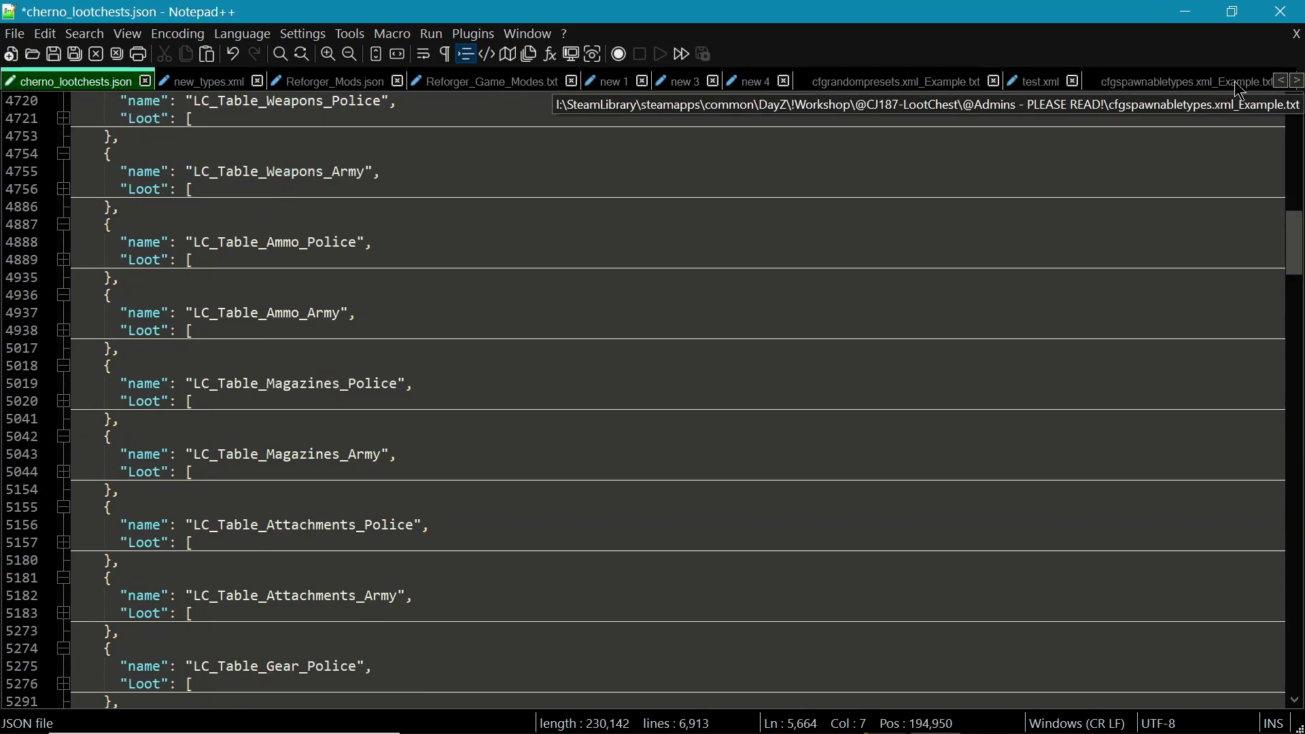
pyautogui.click(1256, 81)
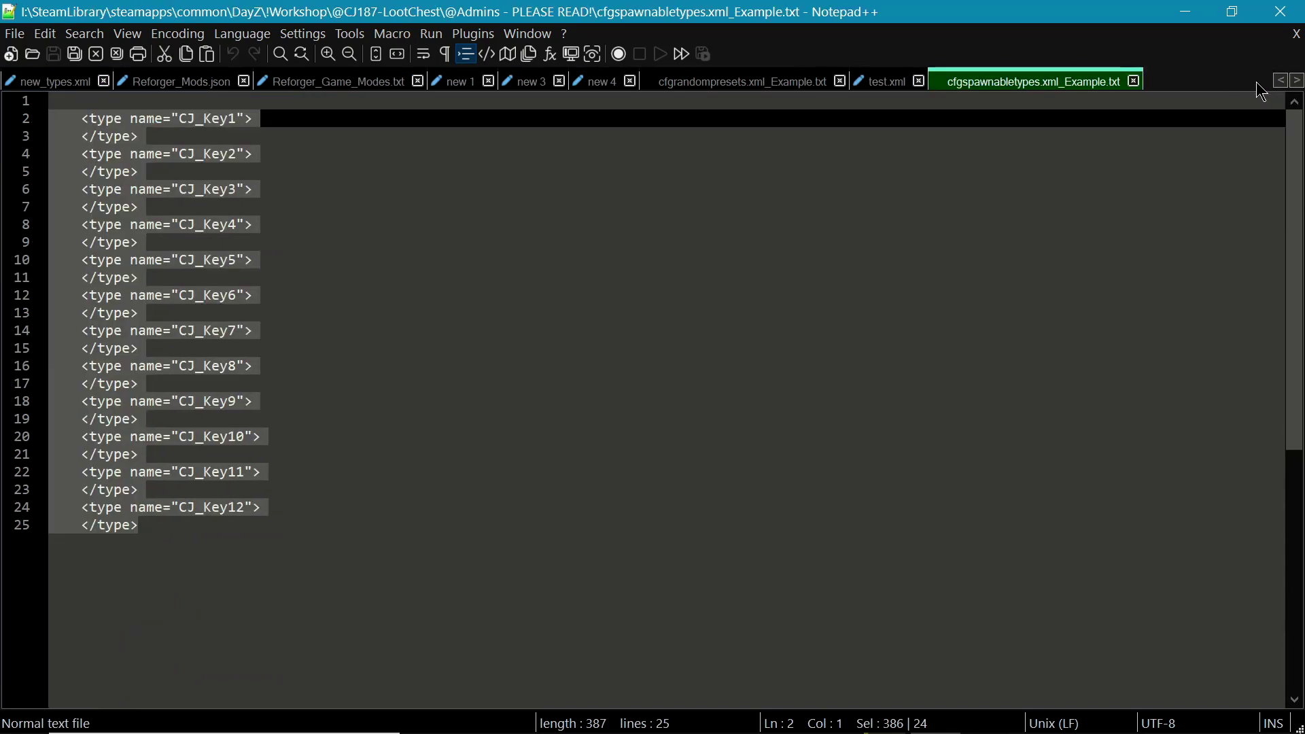
pyautogui.click(1186, 11)
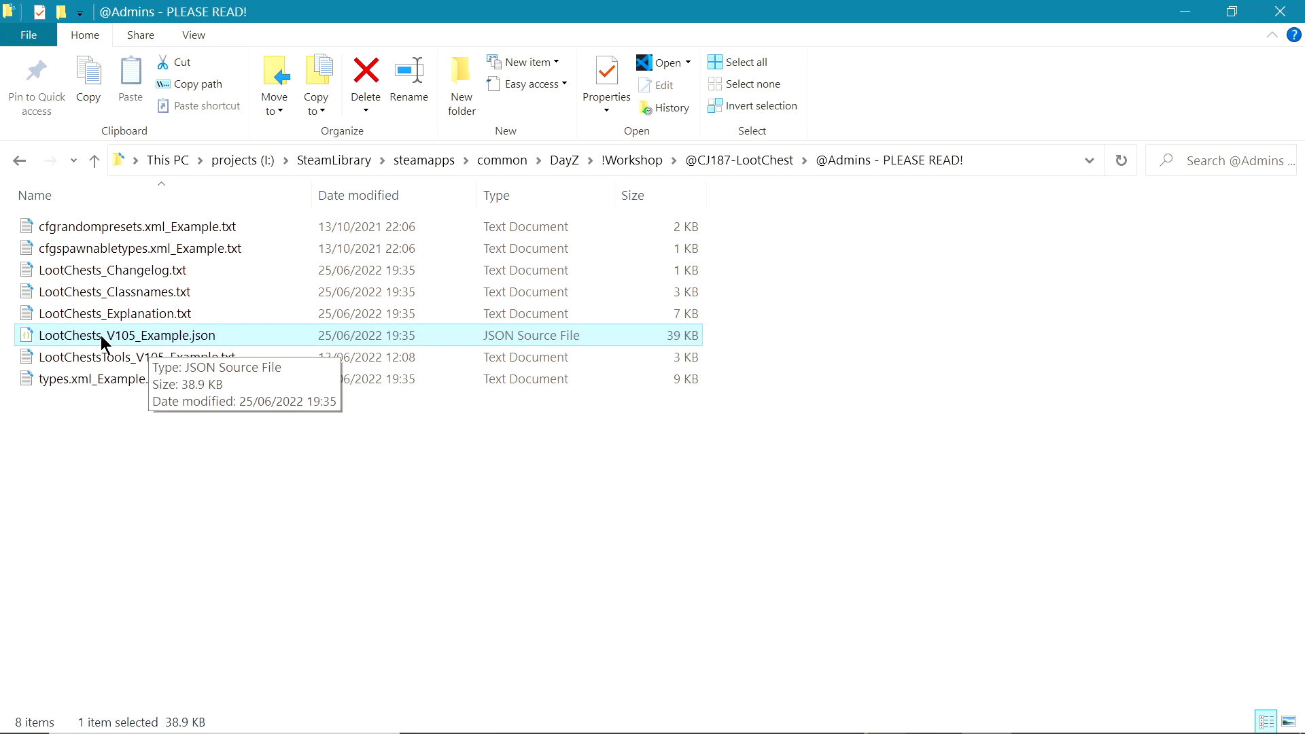
pyautogui.rightClick(82, 363)
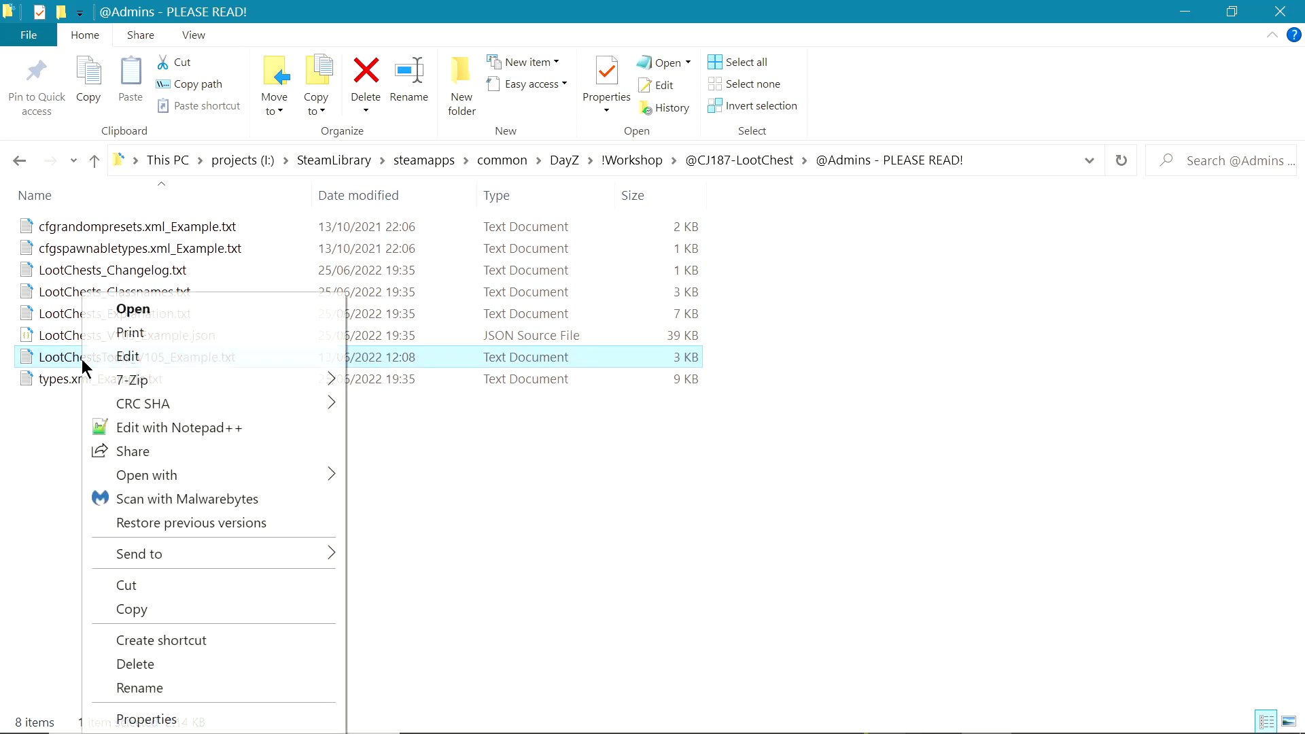
pyautogui.click(138, 426)
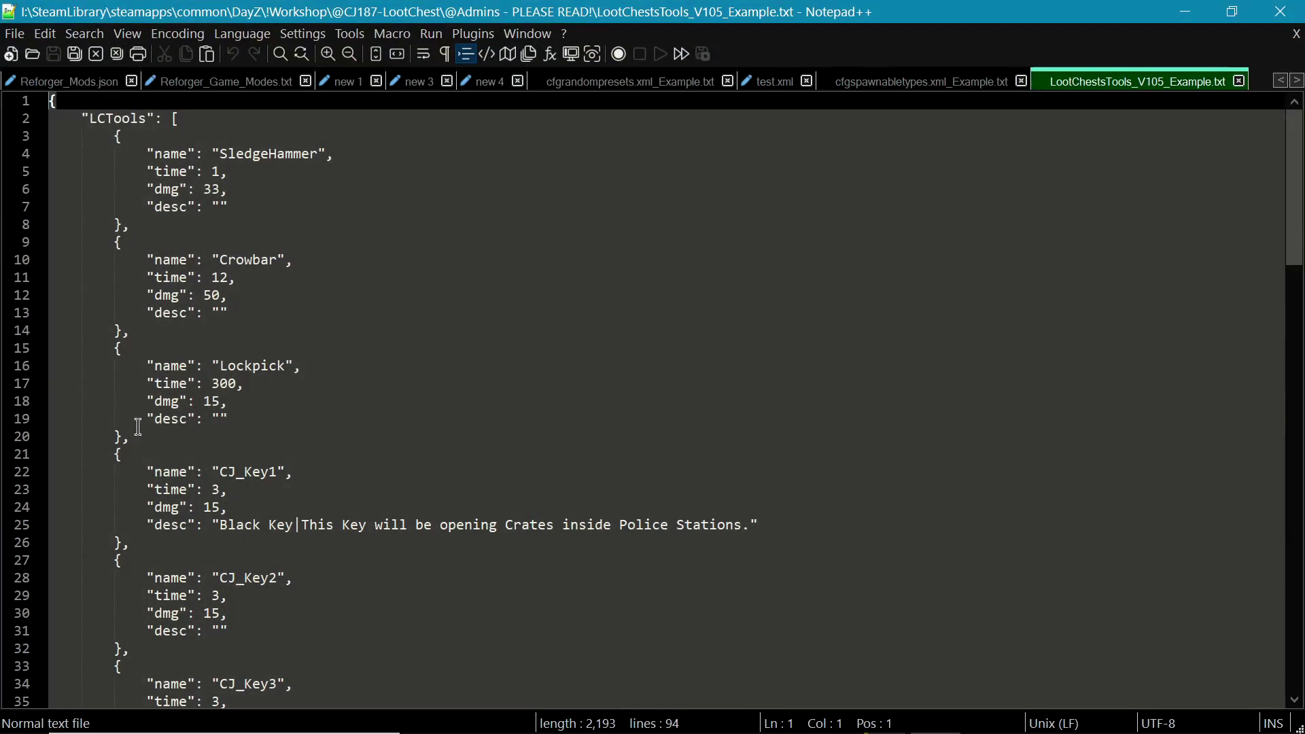
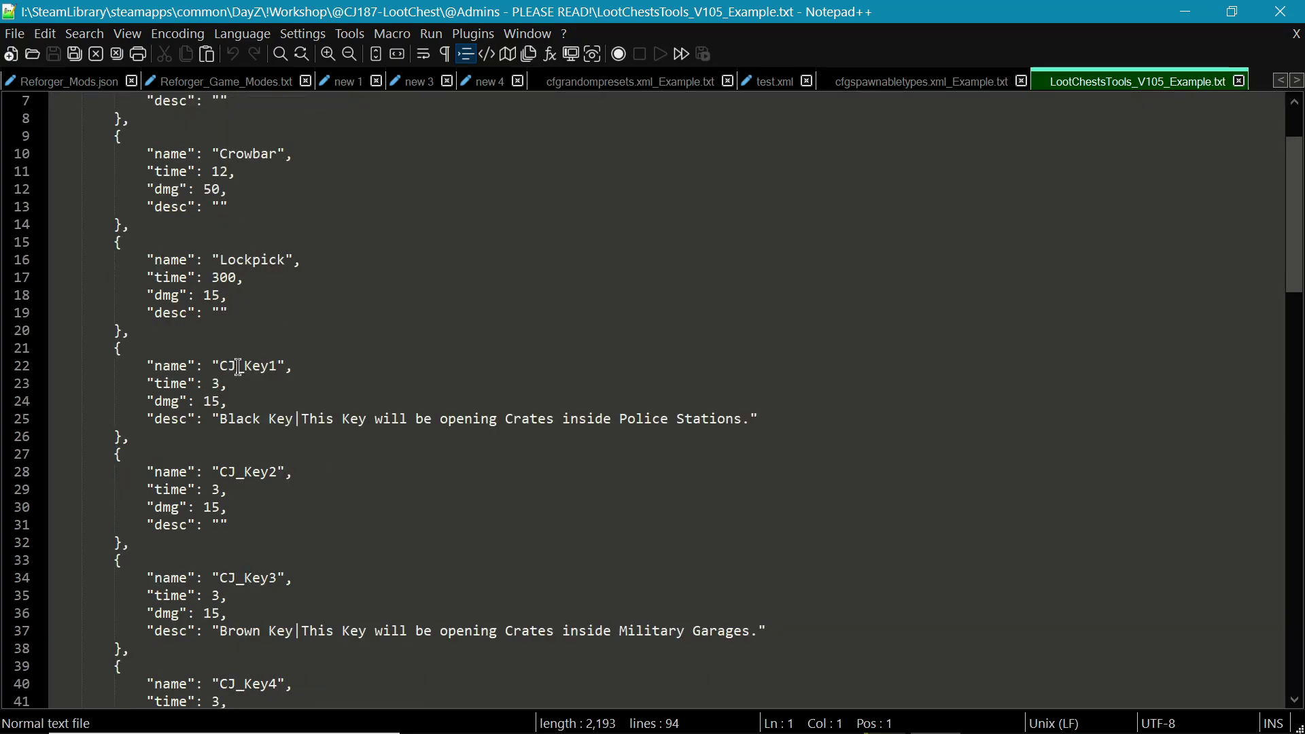
pyautogui.doubleClick(217, 384)
pyautogui.write('3')
pyautogui.scroll(-1, 213, 381)
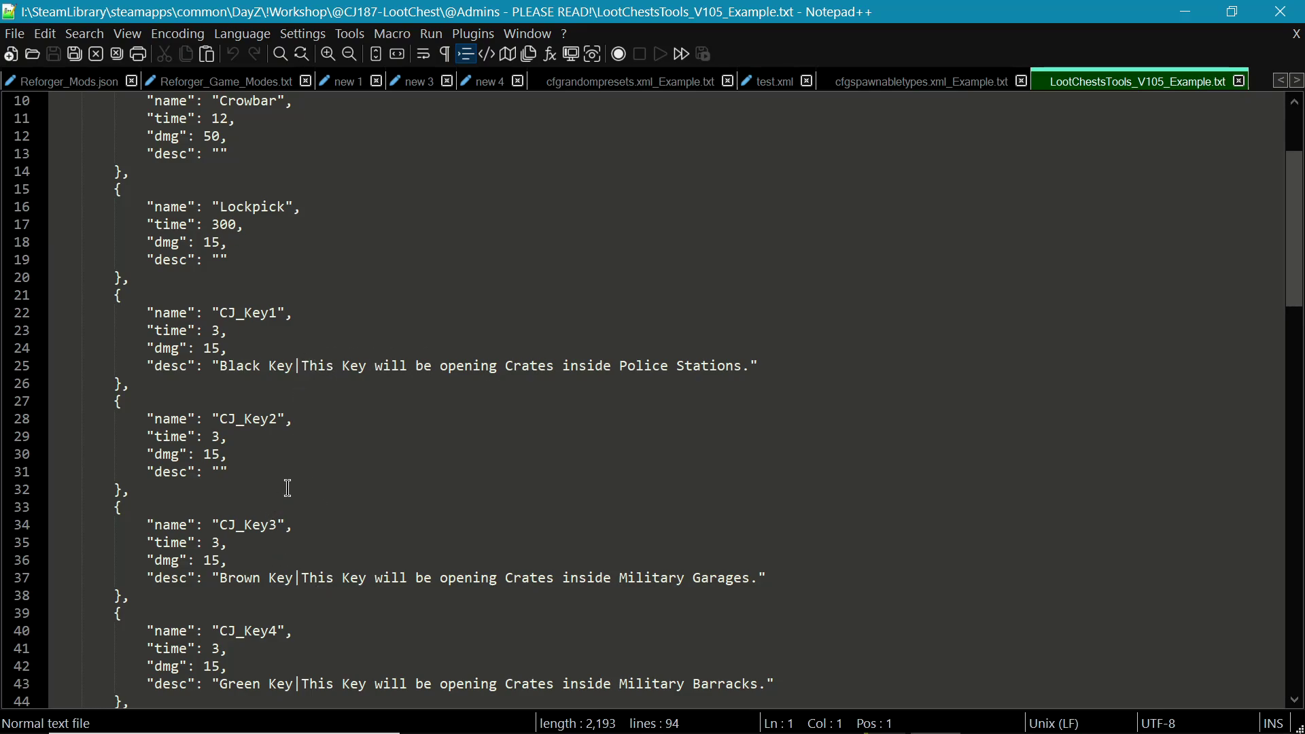
pyautogui.scroll(-2, 248, 439)
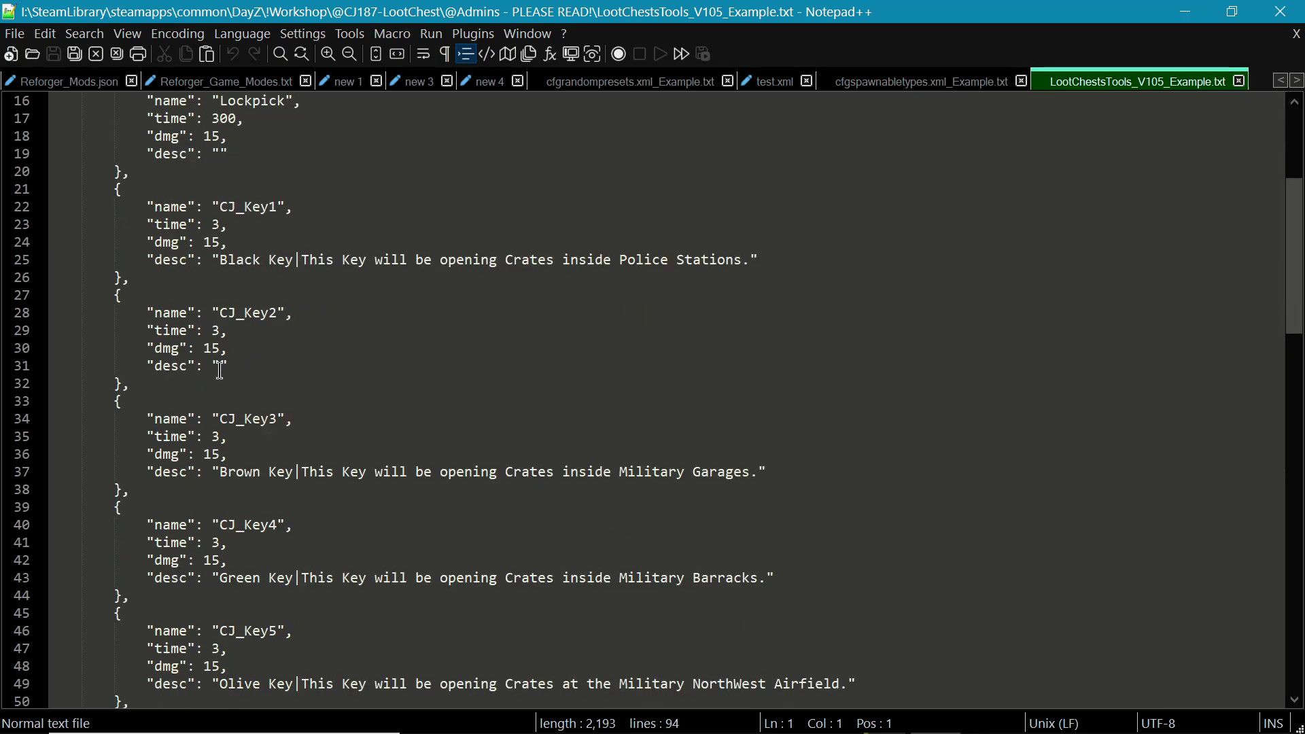
pyautogui.scroll(-6, 255, 476)
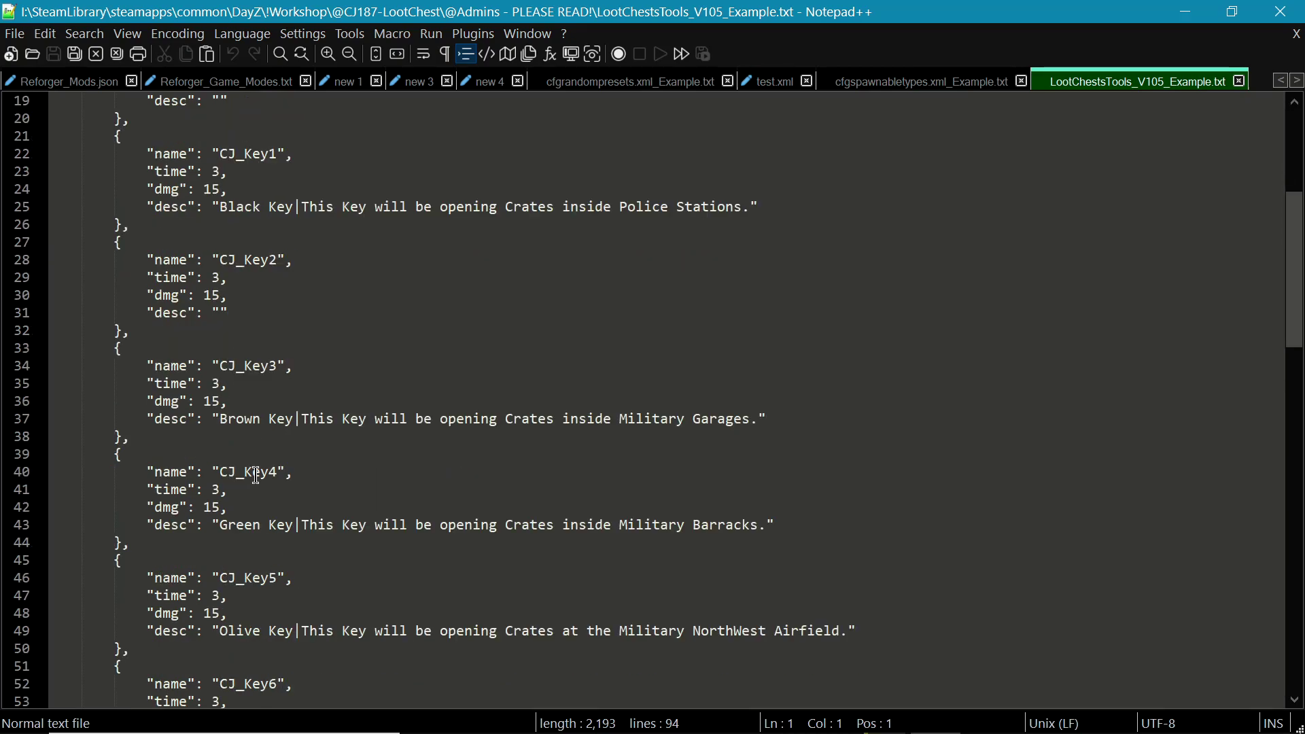
pyautogui.scroll(-13, 253, 482)
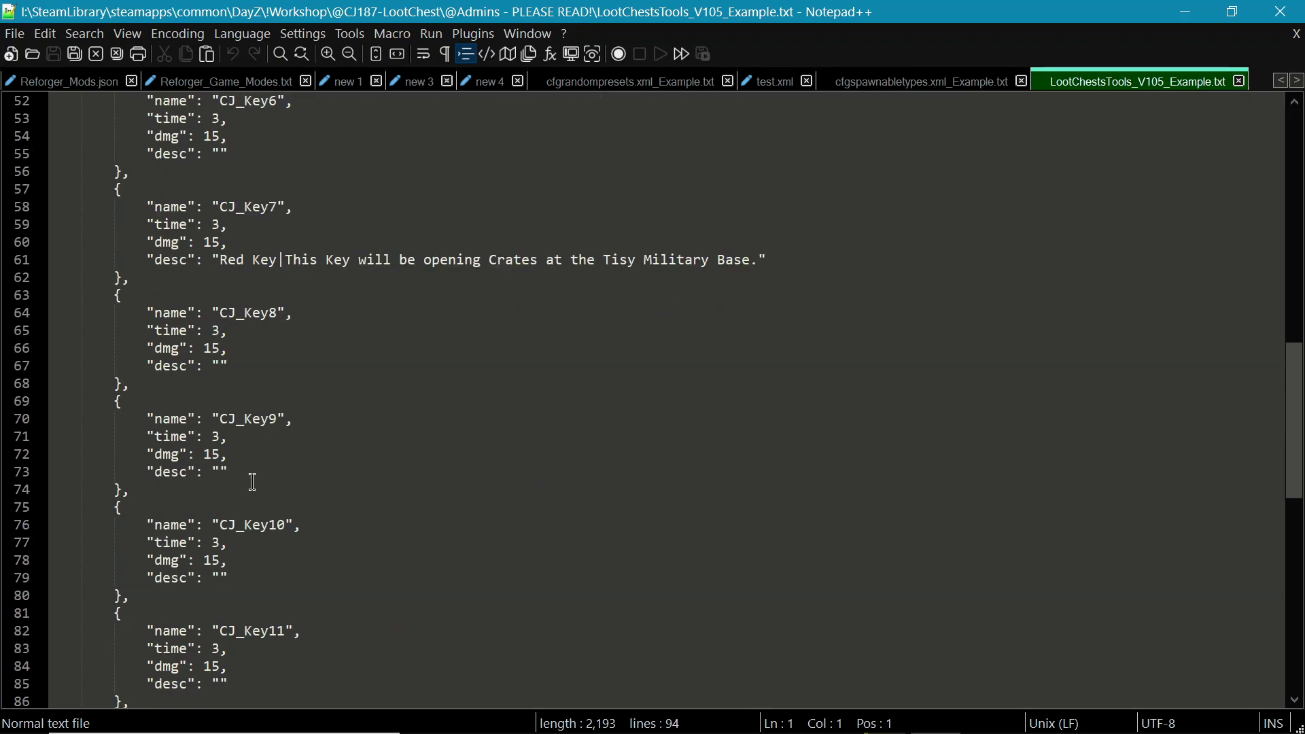
pyautogui.scroll(20, 253, 482)
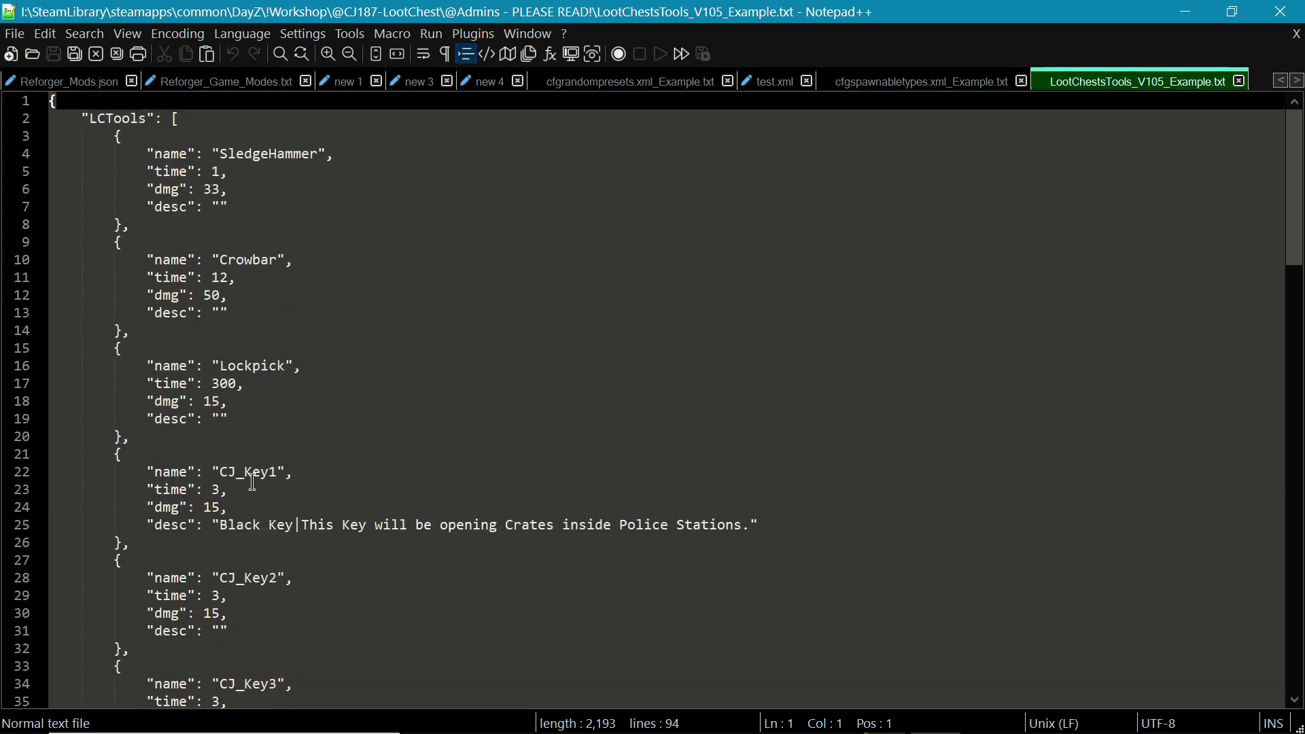
pyautogui.click(1241, 81)
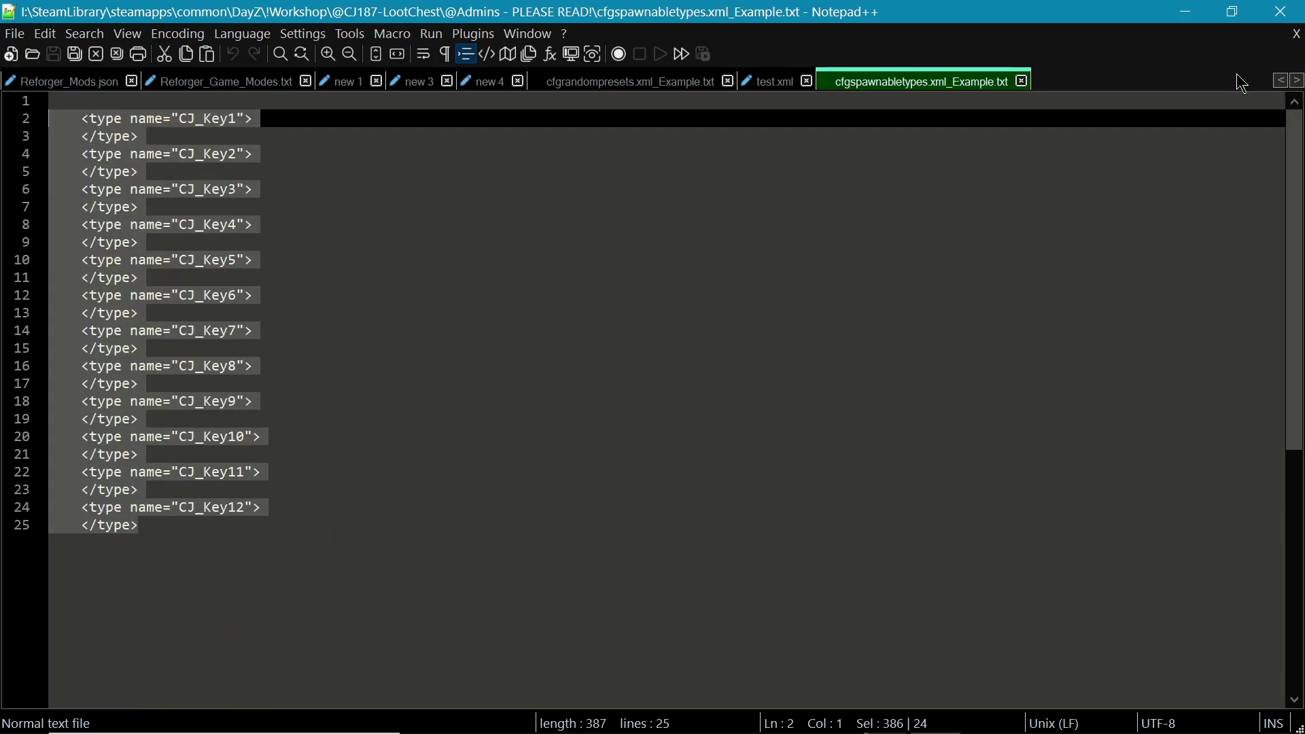
pyautogui.click(1191, 12)
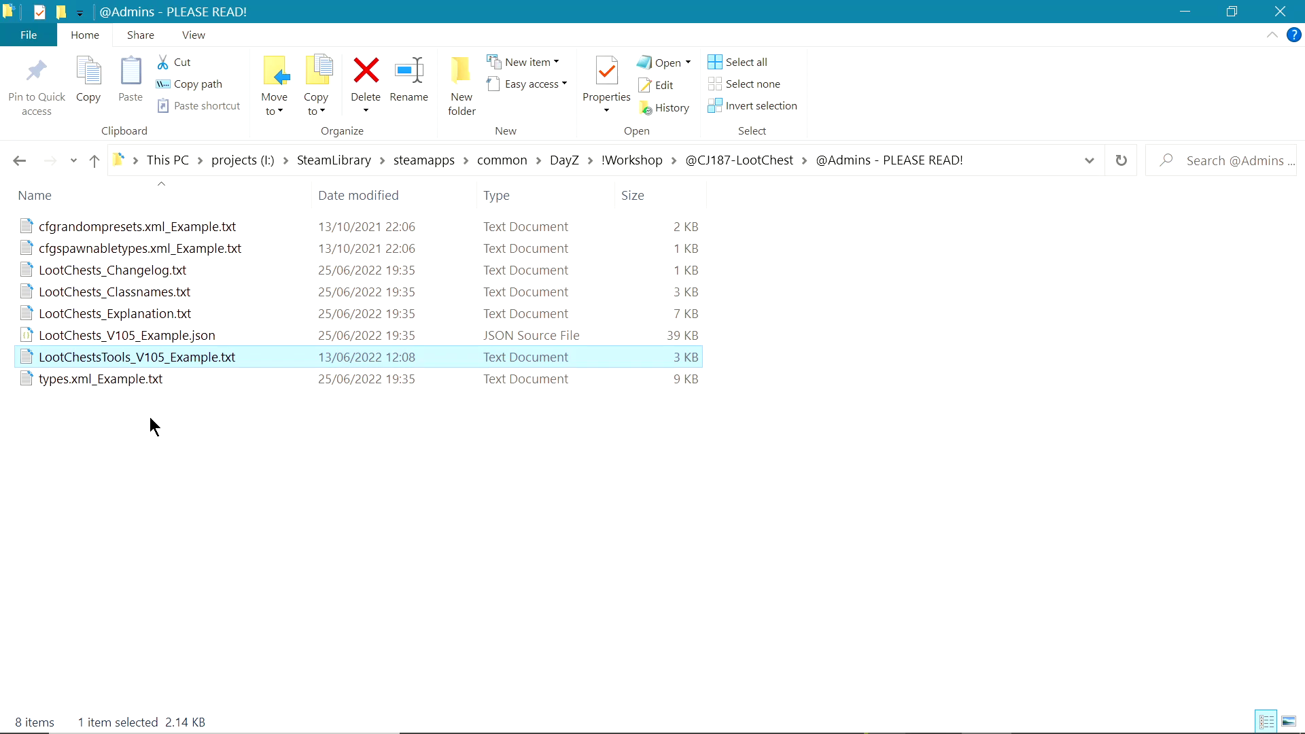
pyautogui.click(99, 379)
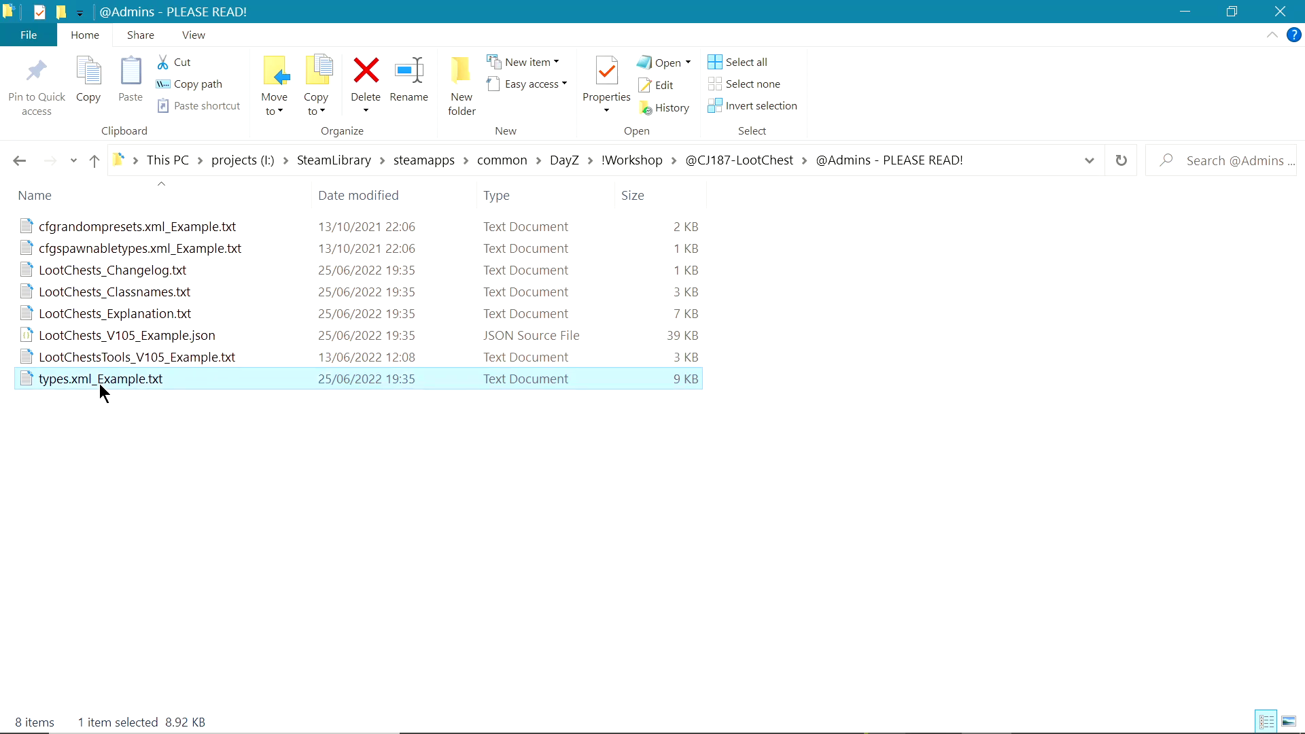
pyautogui.rightClick(99, 383)
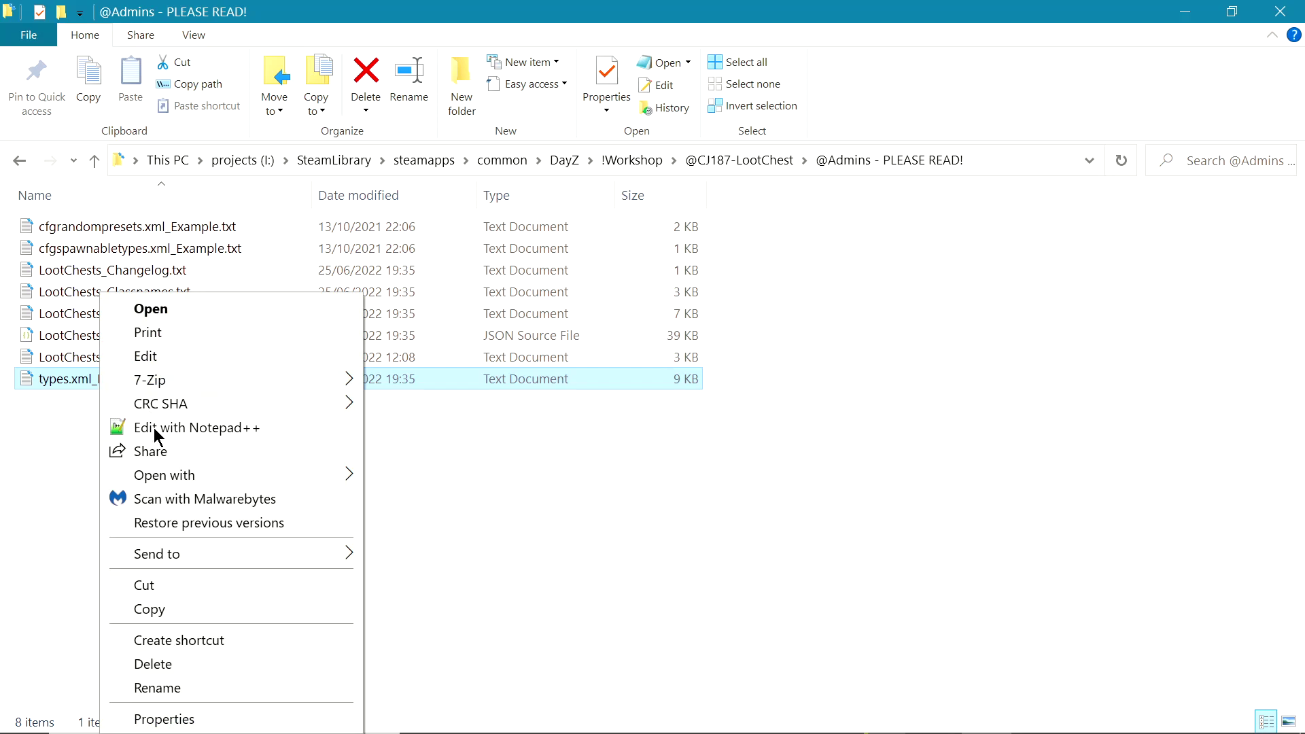
pyautogui.click(155, 427)
# Step: Examine the CJ_Key and CJ_LootChest type entries in types.xml_Example.txt, comparing the lifetime values of the keys and the chests
pyautogui.scroll(-1, 302, 146)
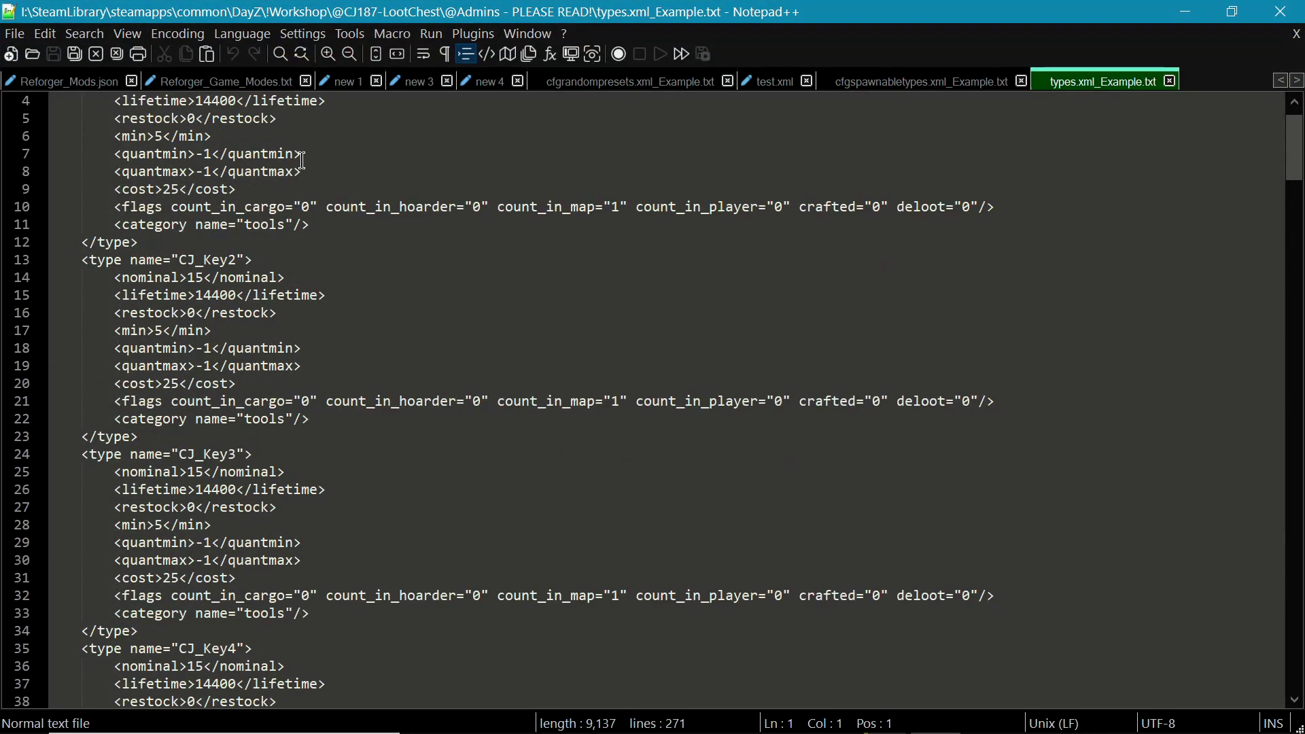
pyautogui.scroll(-4, 393, 281)
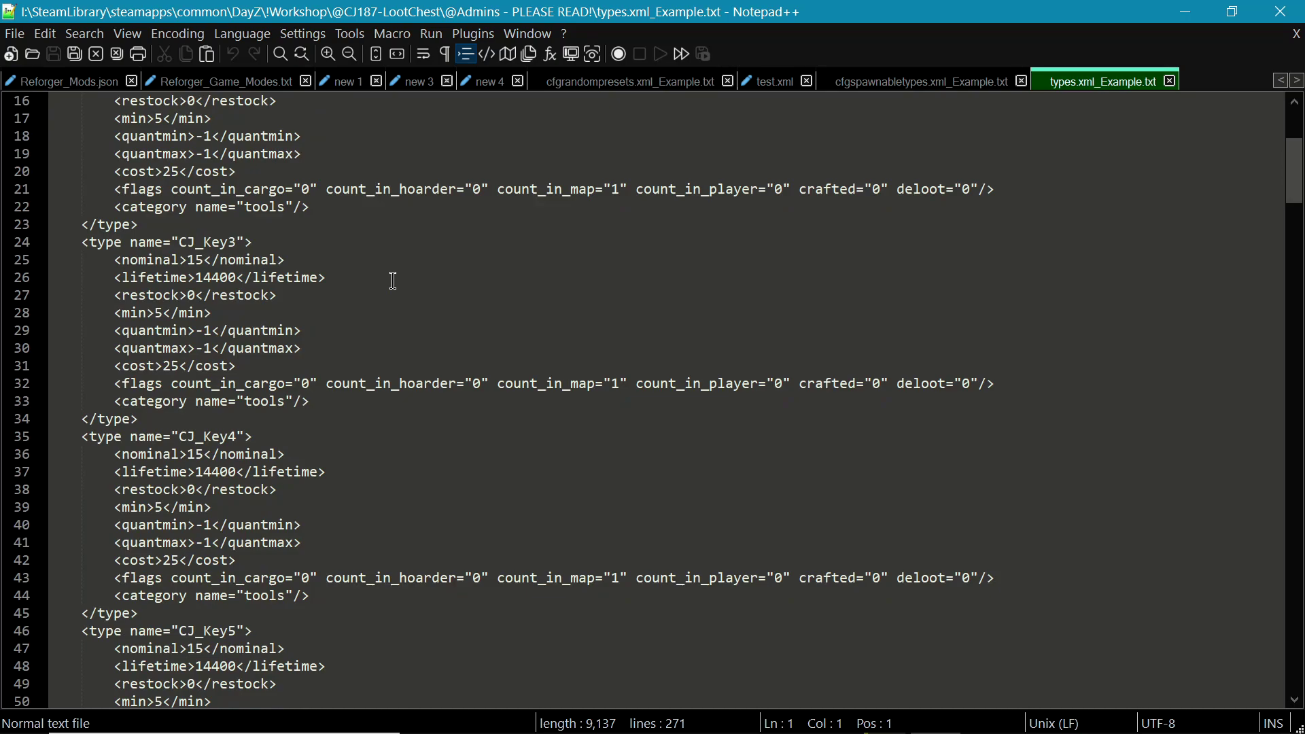
pyautogui.scroll(-20, 394, 281)
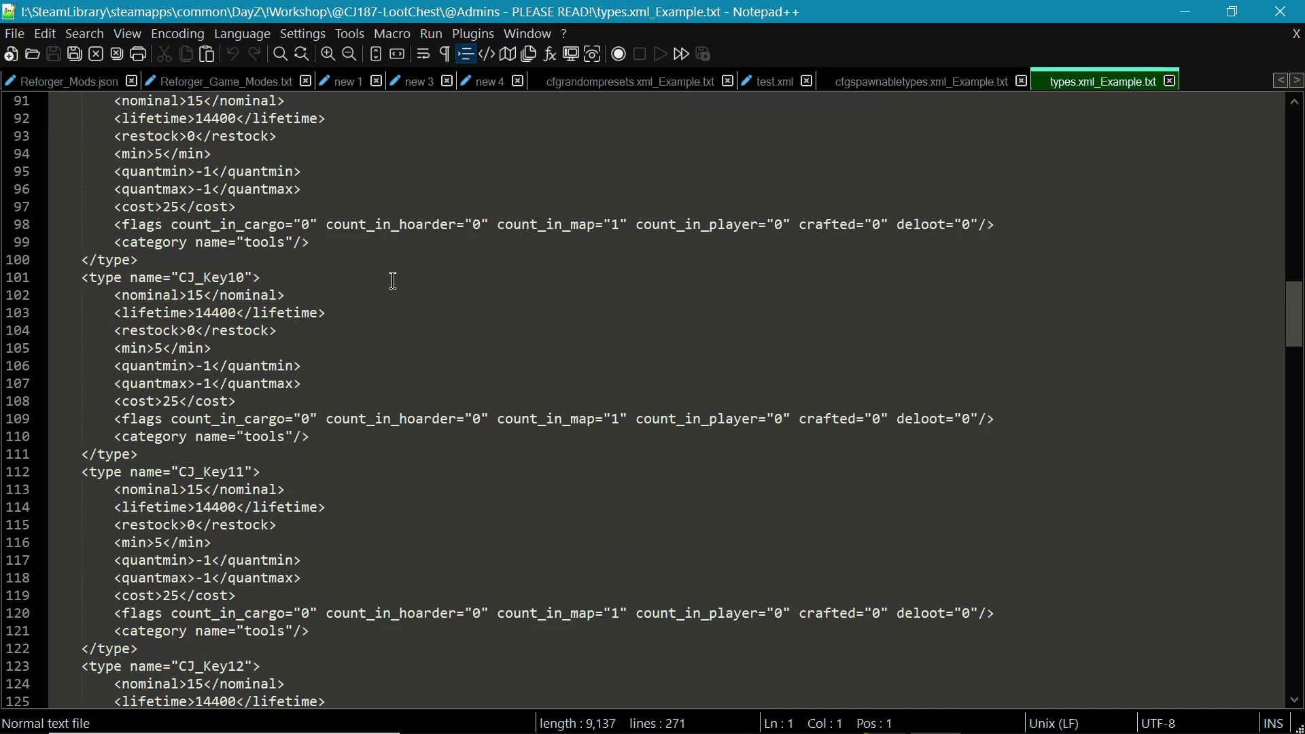
pyautogui.scroll(-13, 393, 281)
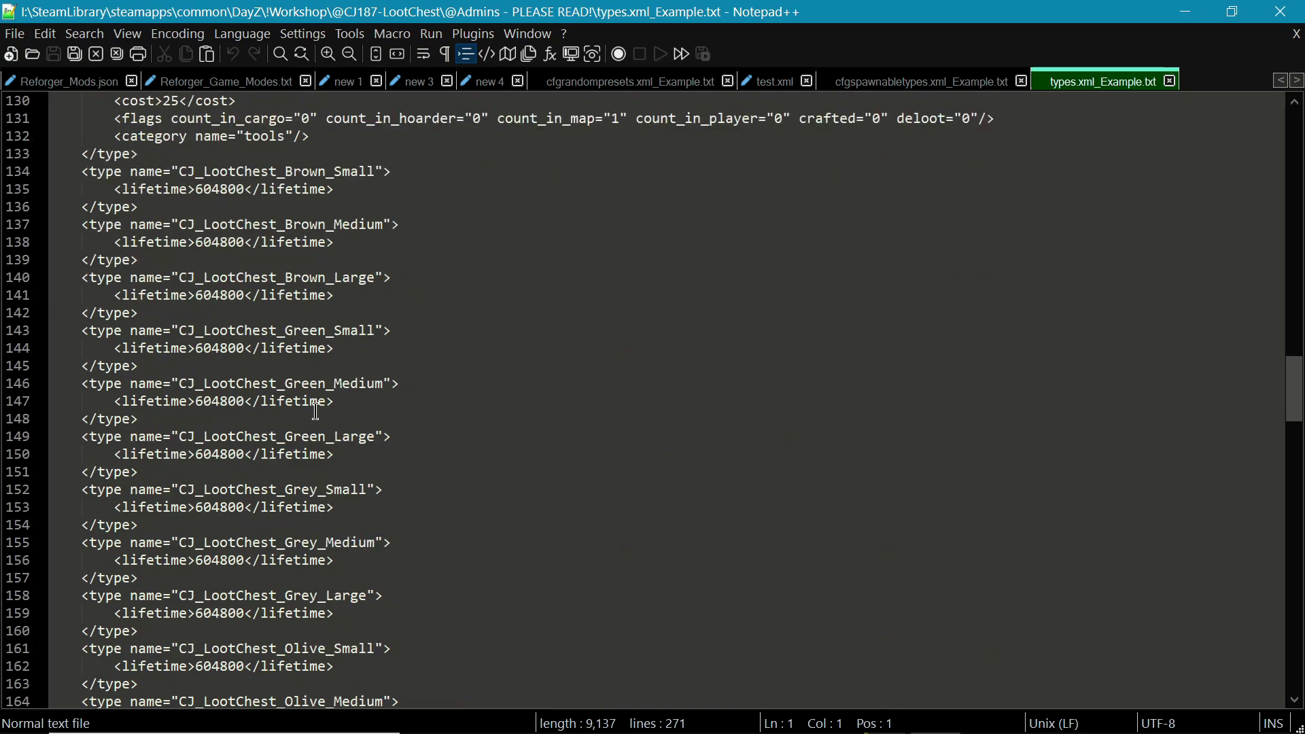
pyautogui.scroll(2, 439, 352)
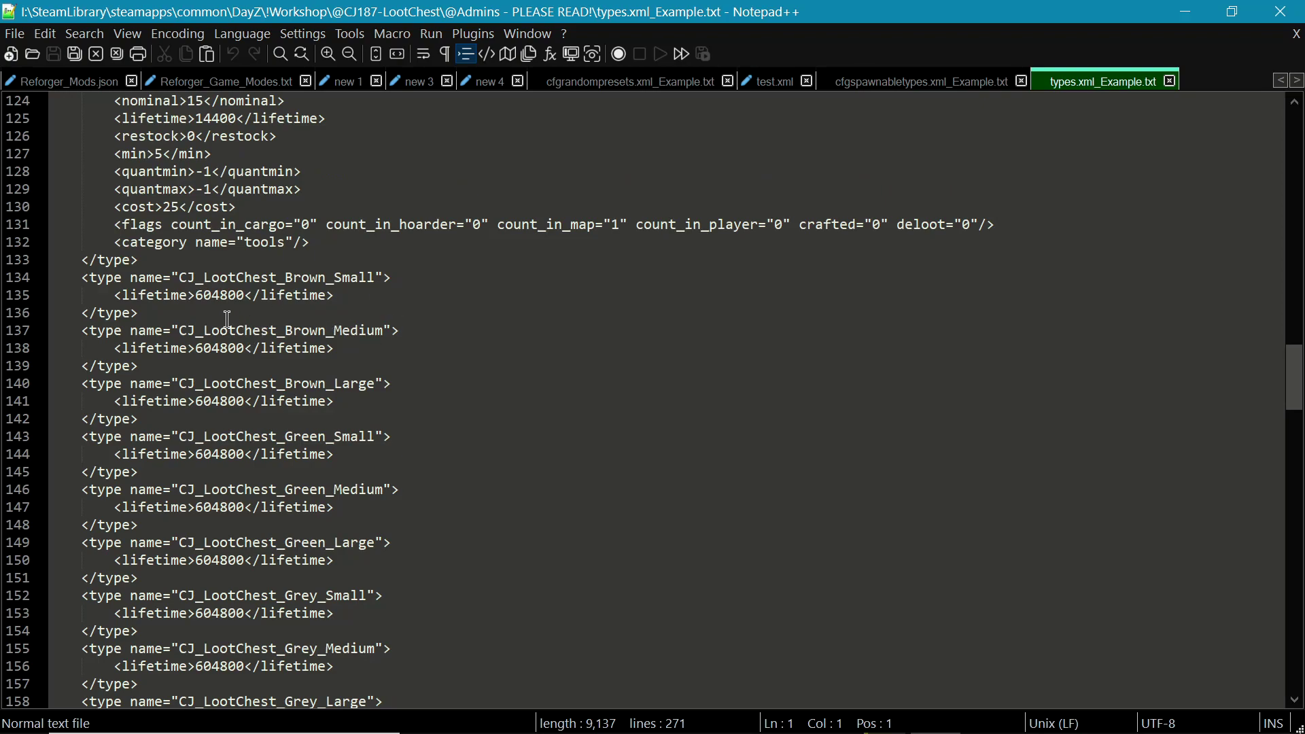
pyautogui.scroll(5, 228, 319)
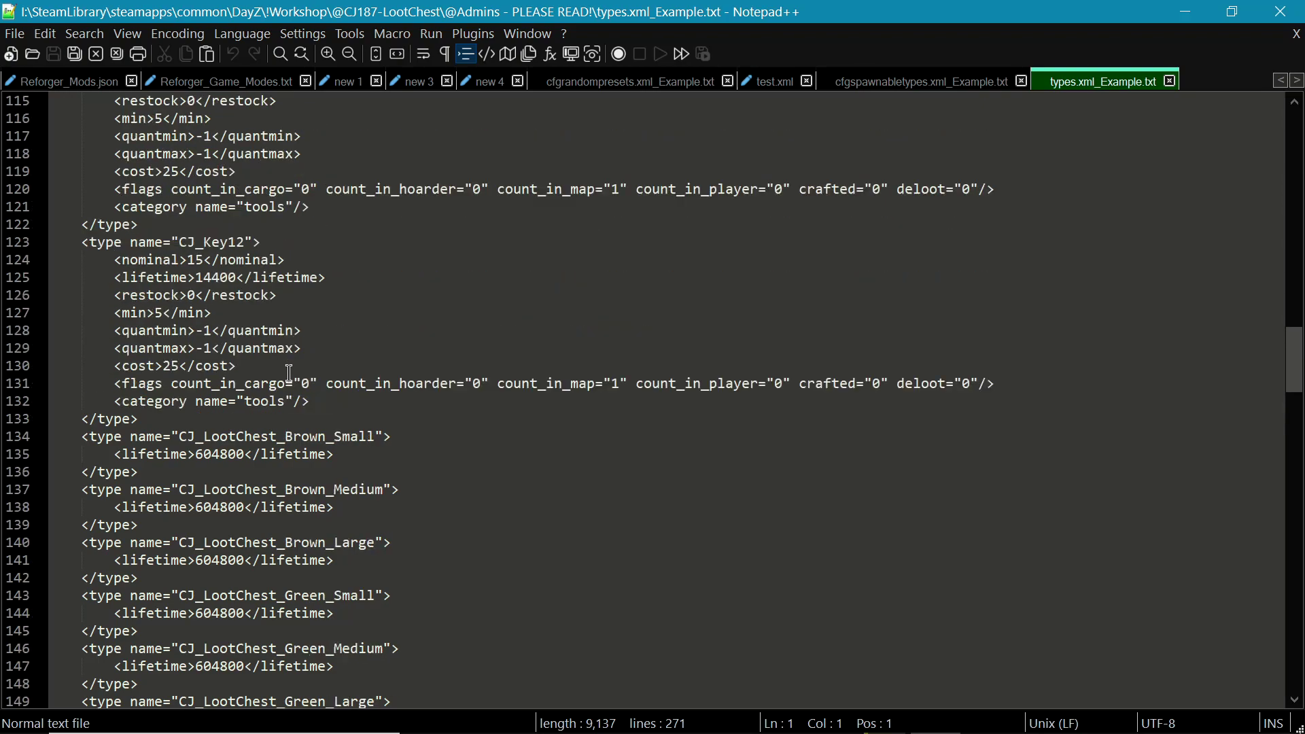
pyautogui.scroll(-4, 294, 333)
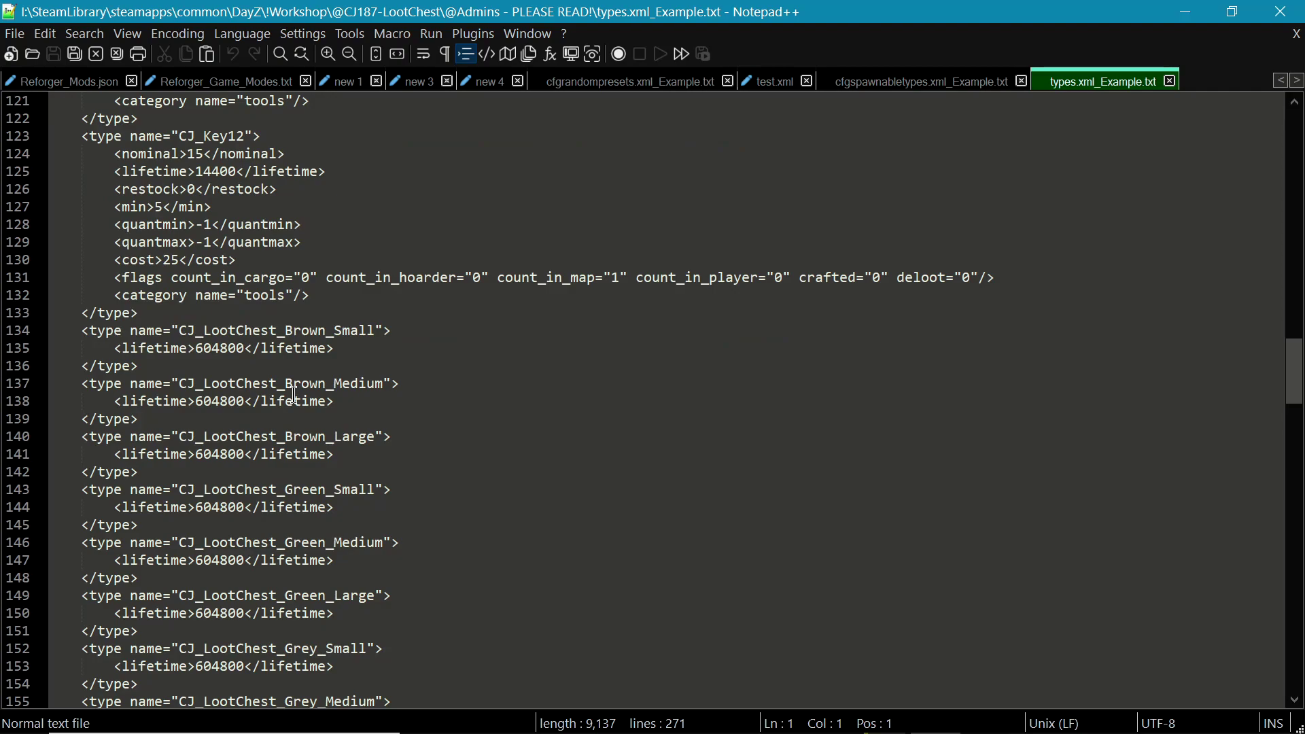
pyautogui.doubleClick(213, 349)
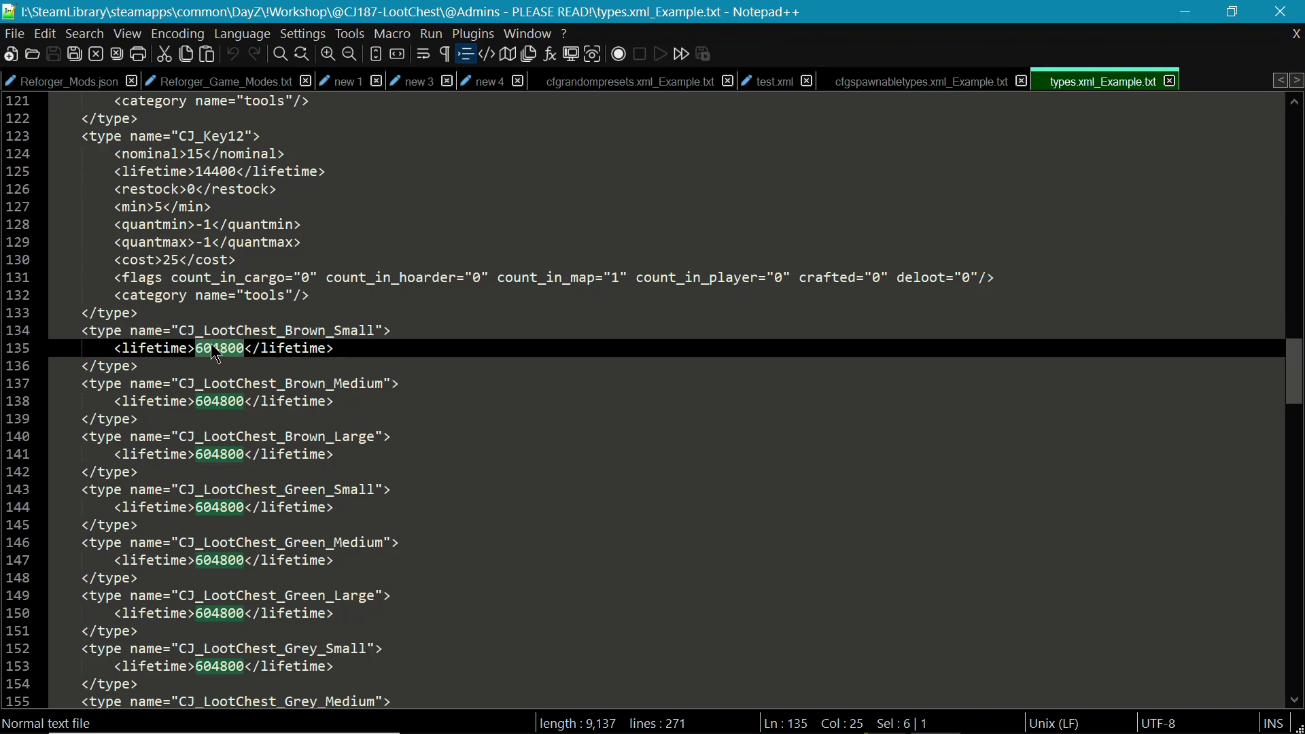
pyautogui.doubleClick(215, 172)
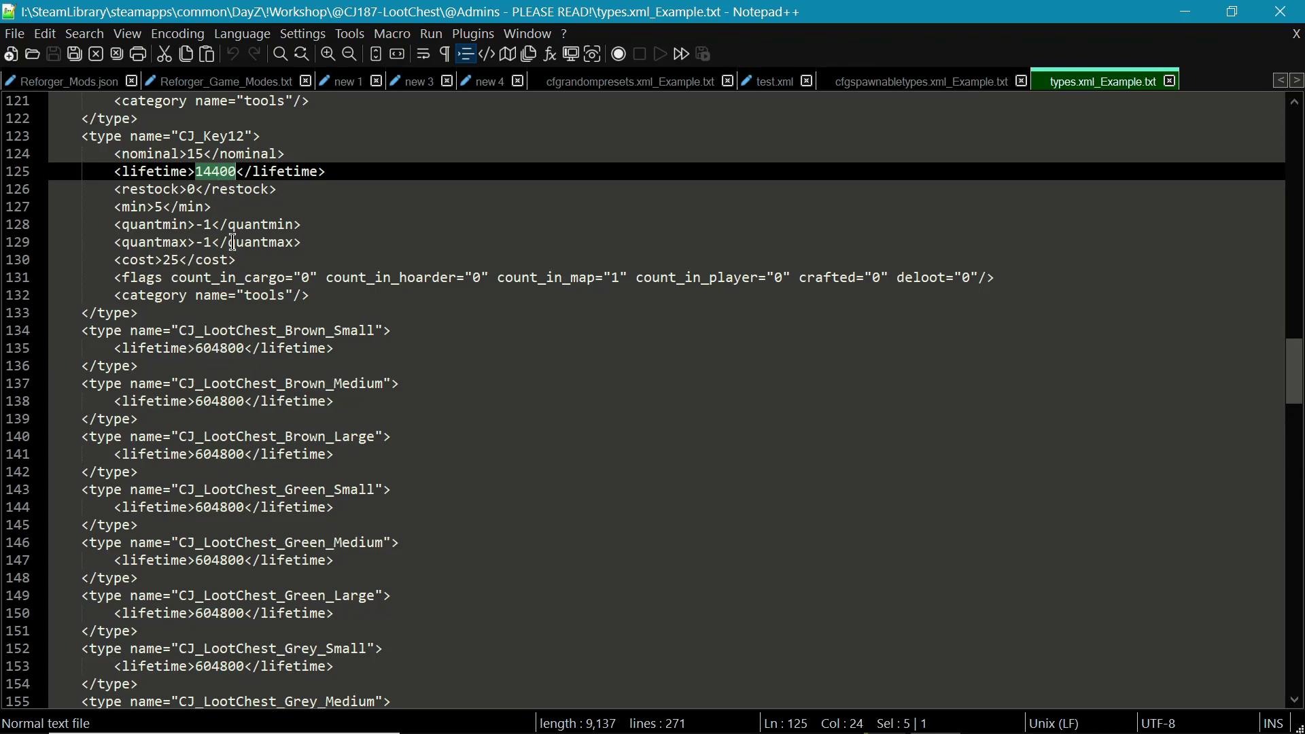
pyautogui.doubleClick(212, 349)
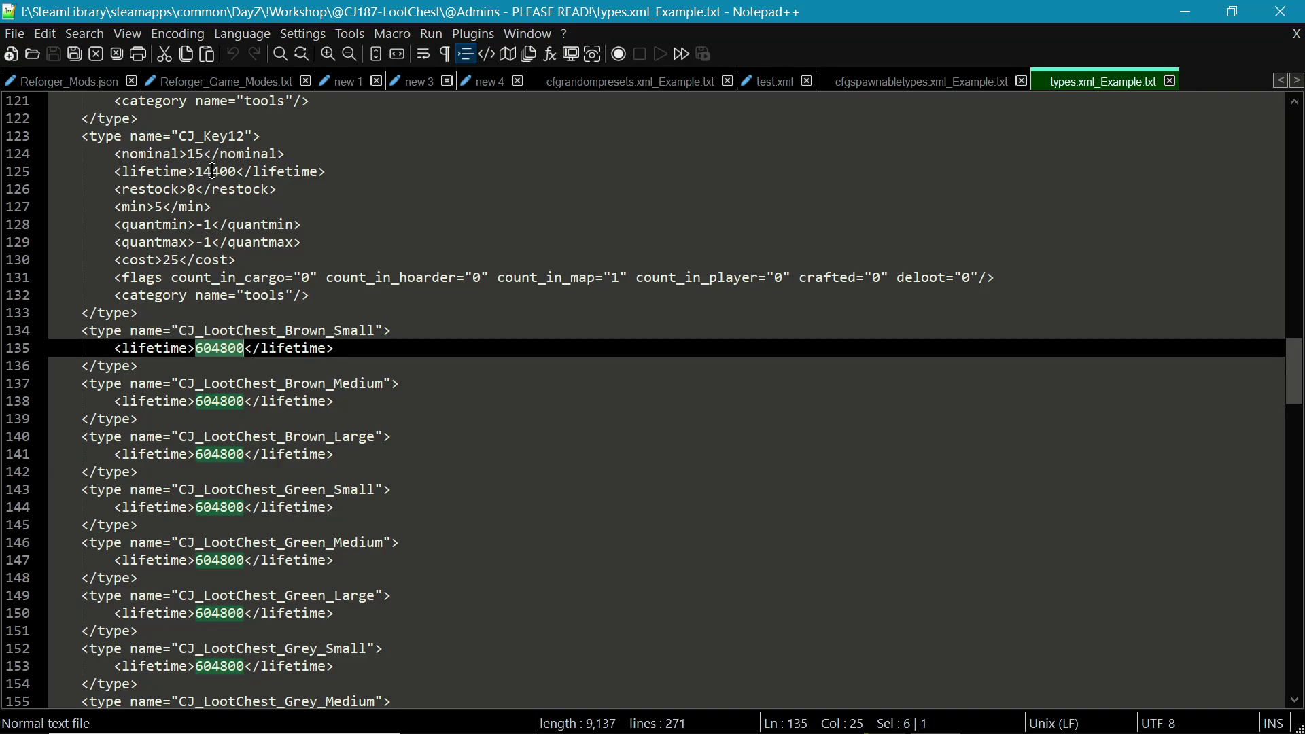
pyautogui.scroll(3, 435, 382)
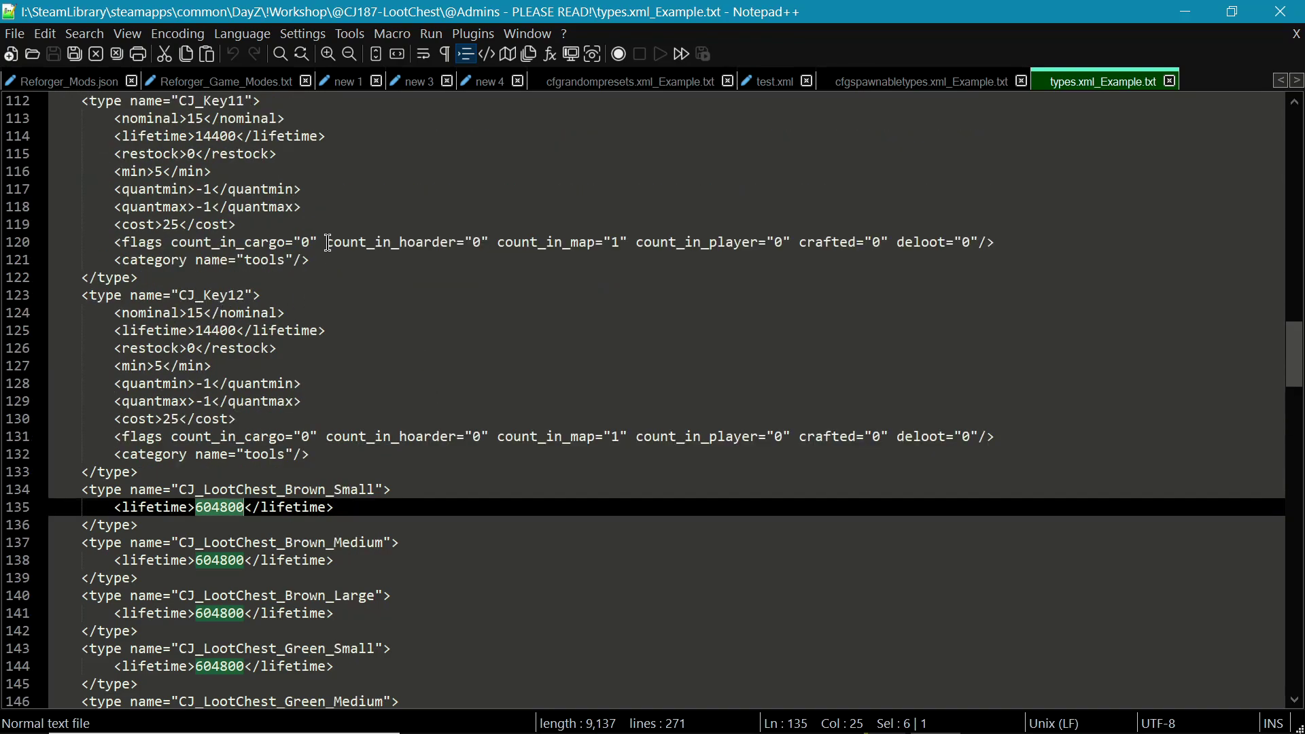
pyautogui.scroll(2, 328, 243)
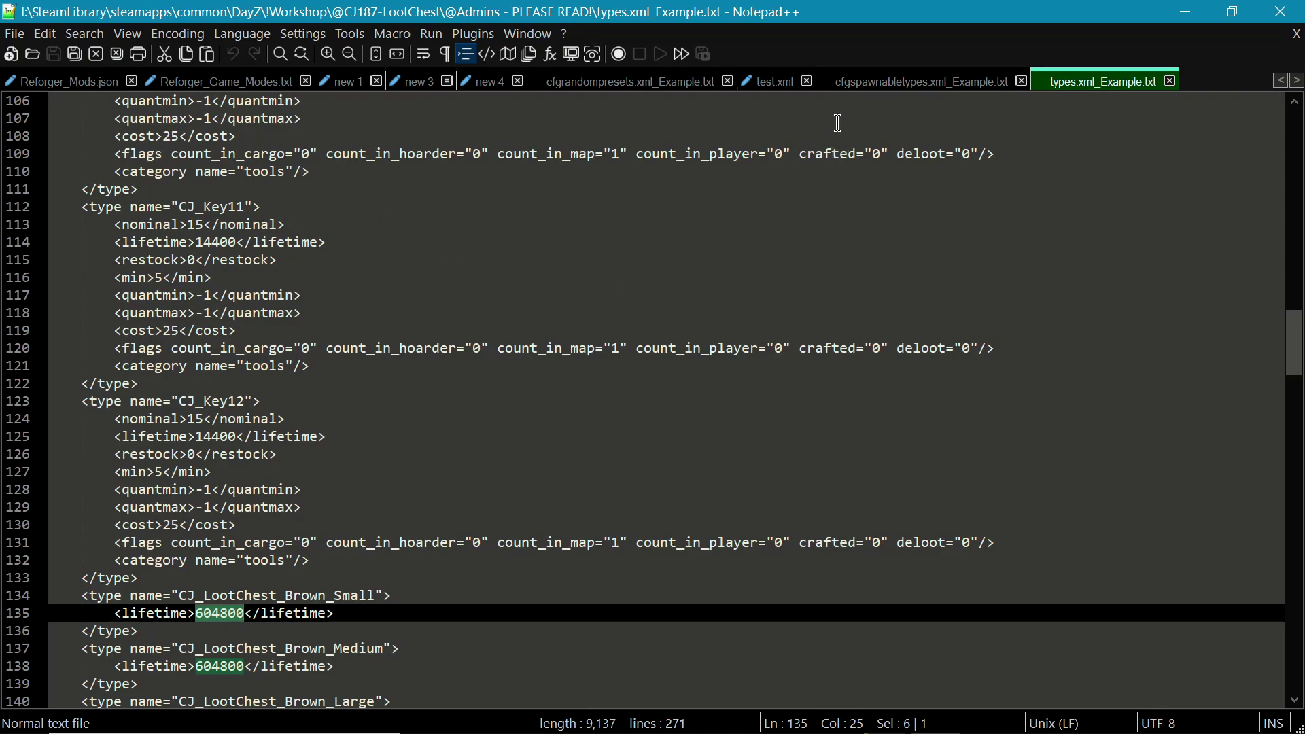
# Step: Close cfgspawnabletypes.xml_Example.txt, test.xml without saving its changes, and cfgrandompresets.xml_Example.txt
pyautogui.click(776, 83)
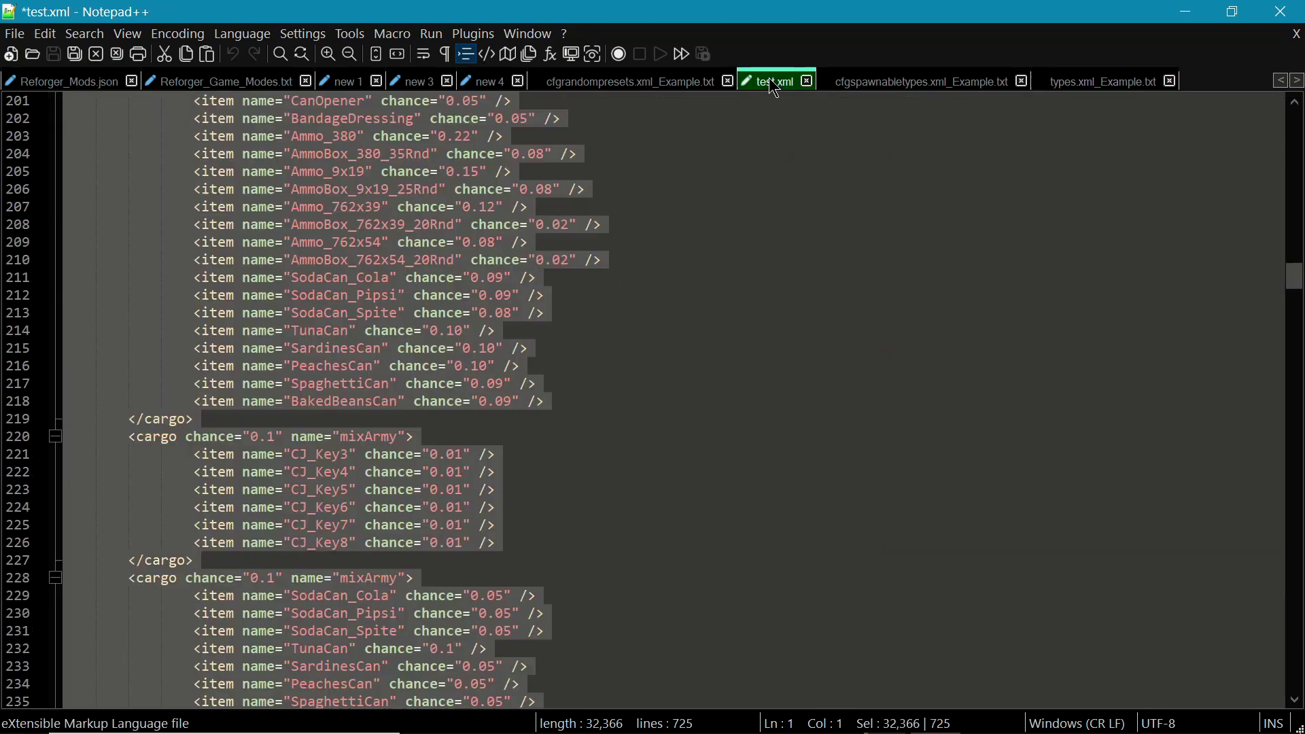
pyautogui.click(704, 84)
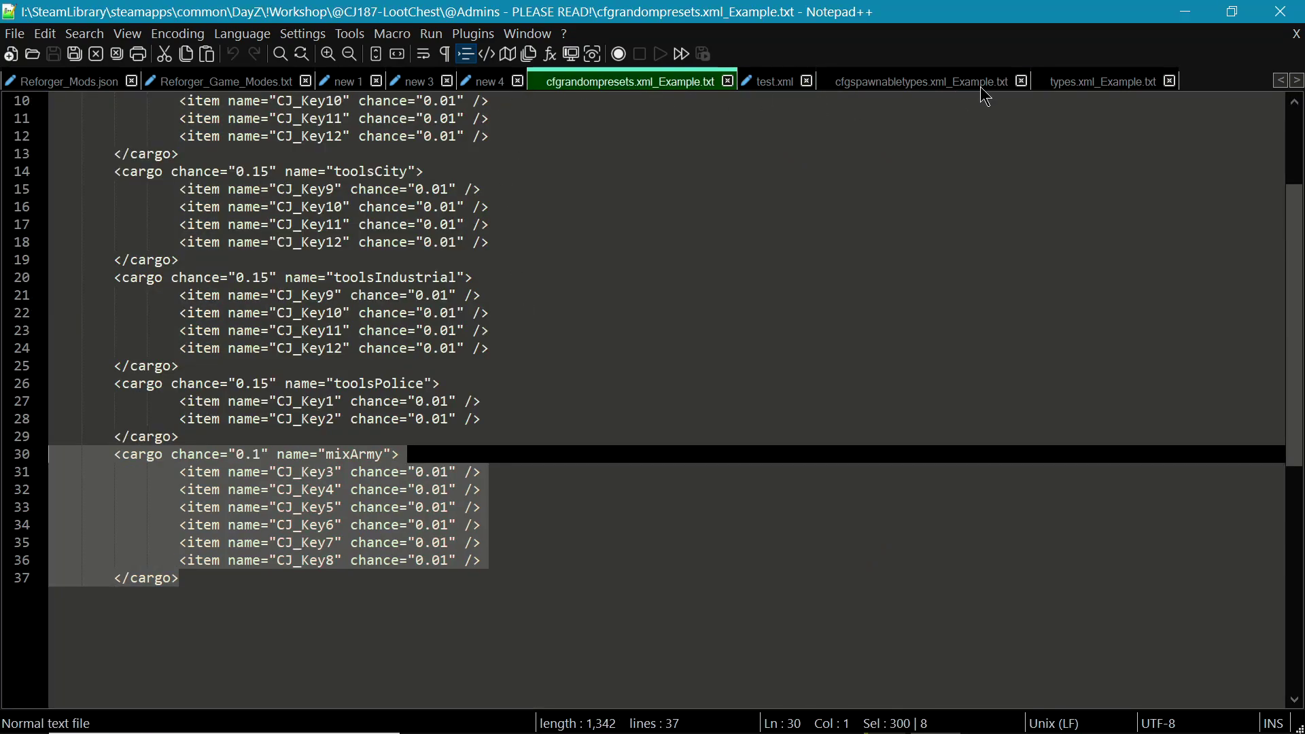
pyautogui.click(1025, 82)
pyautogui.doubleClick(769, 83)
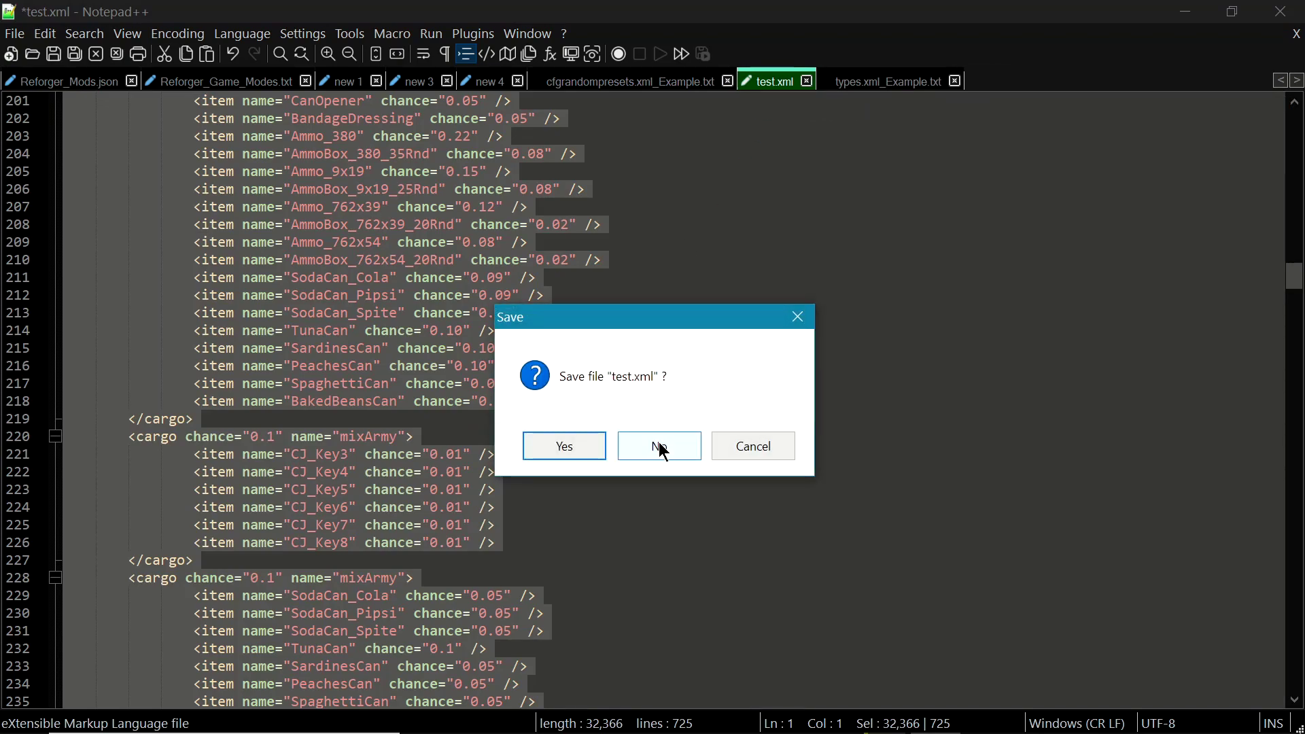
pyautogui.click(663, 447)
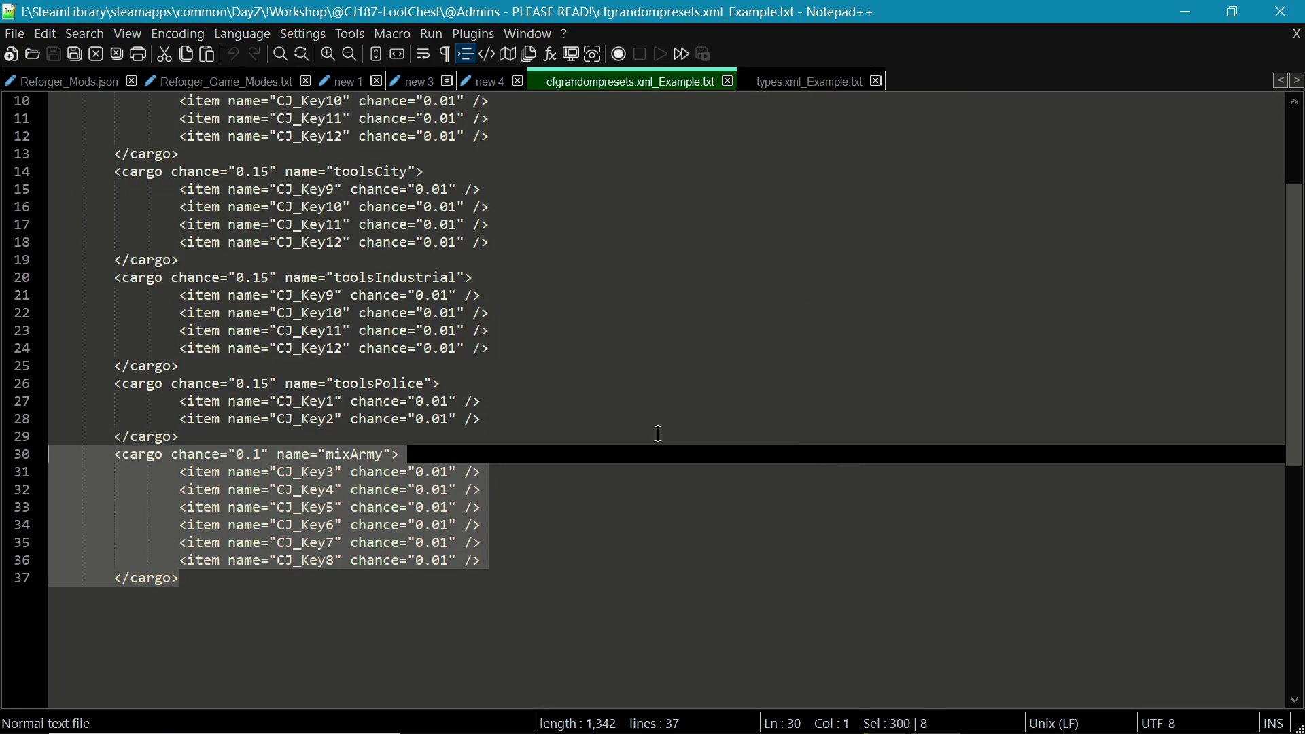
pyautogui.click(734, 82)
# Step: Bring up the new 4 document with the CJ_Key types, select its whole content and clear the selection again
pyautogui.click(1102, 81)
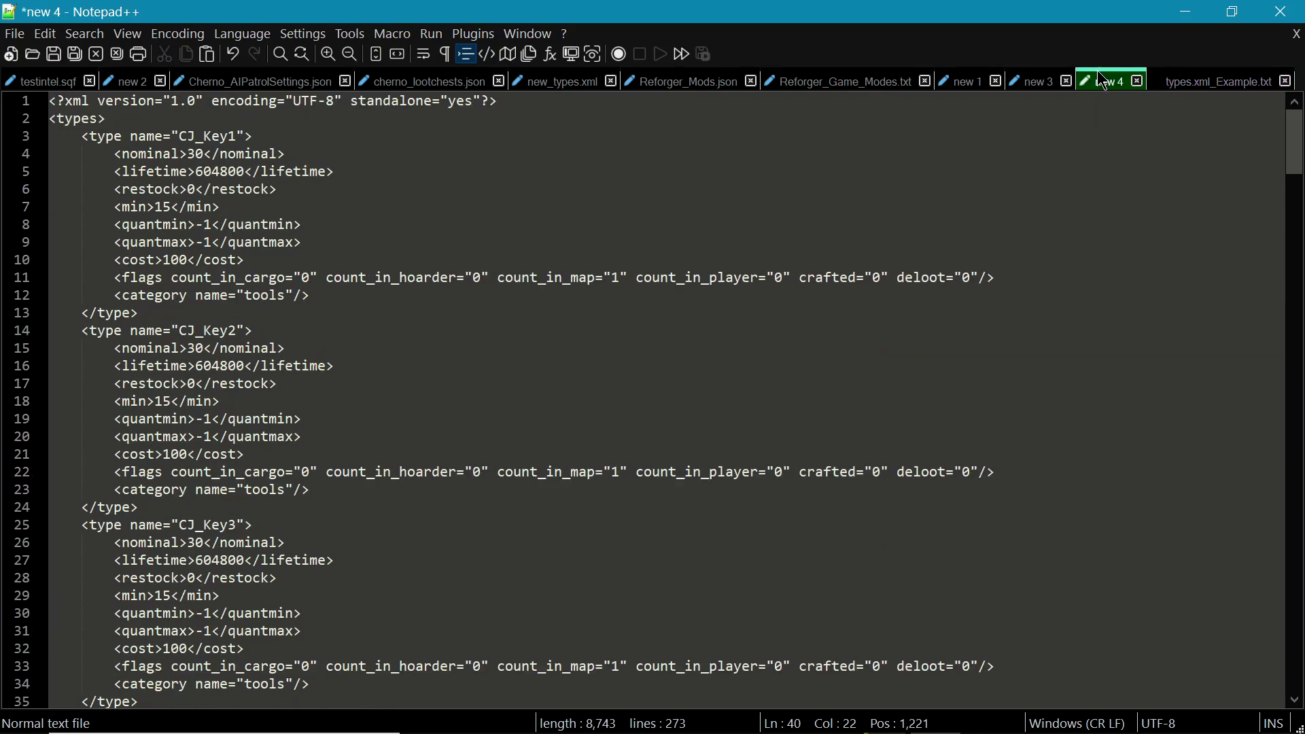
pyautogui.scroll(-1, 343, 201)
pyautogui.scroll(1, 341, 198)
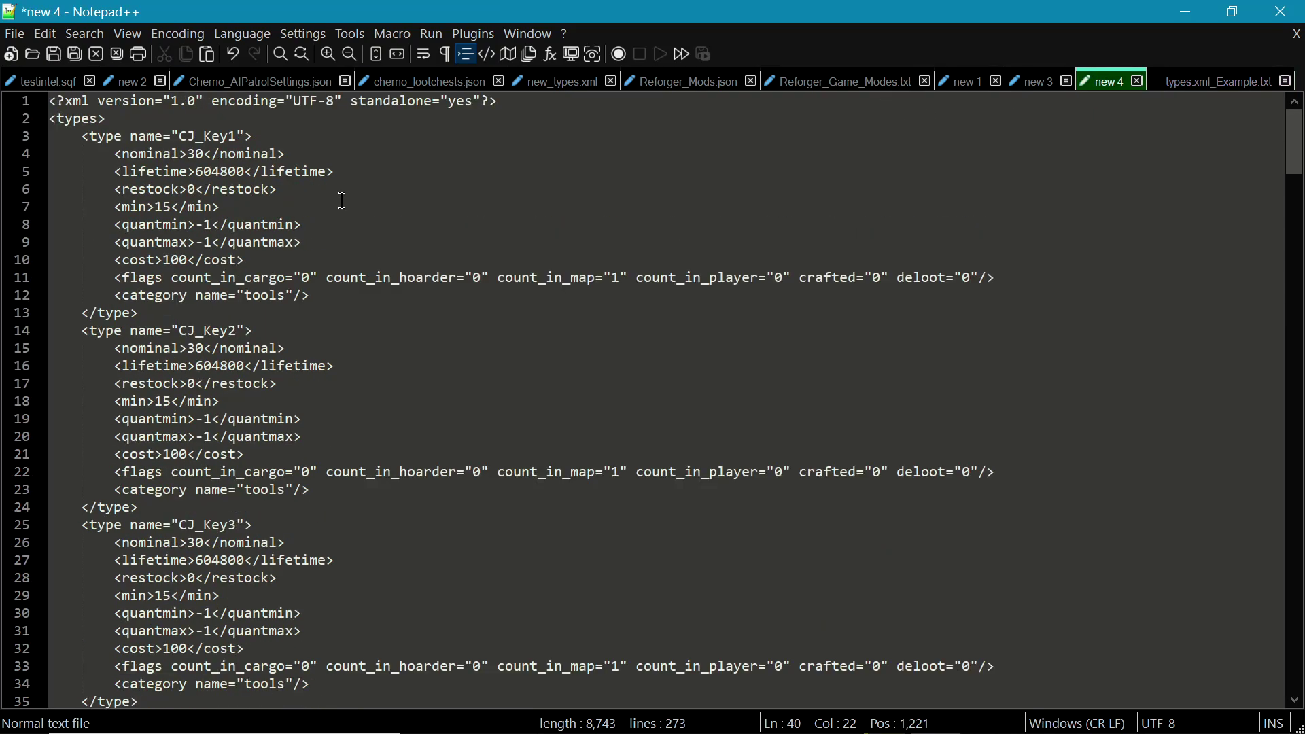
pyautogui.click(342, 138)
pyautogui.hotkey('ctrl', 'a')
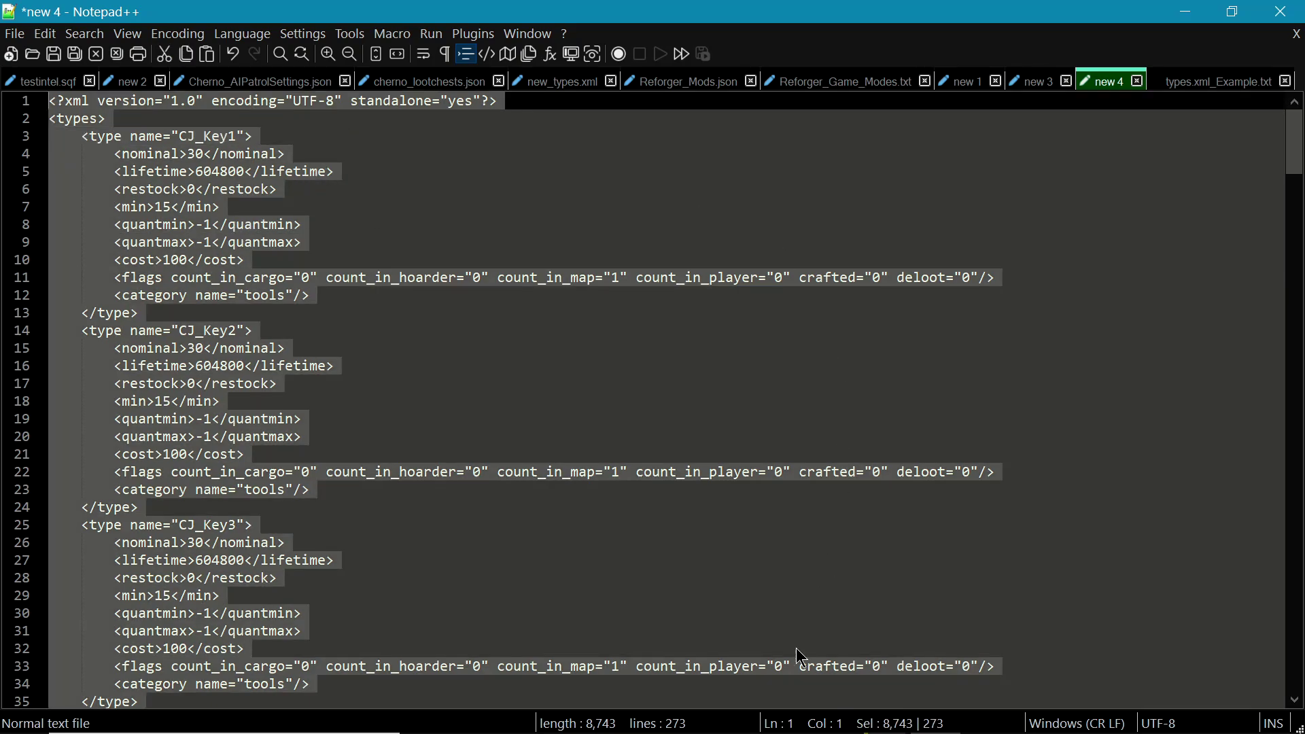
pyautogui.moveTo(884, 732)
pyautogui.moveTo(697, 729)
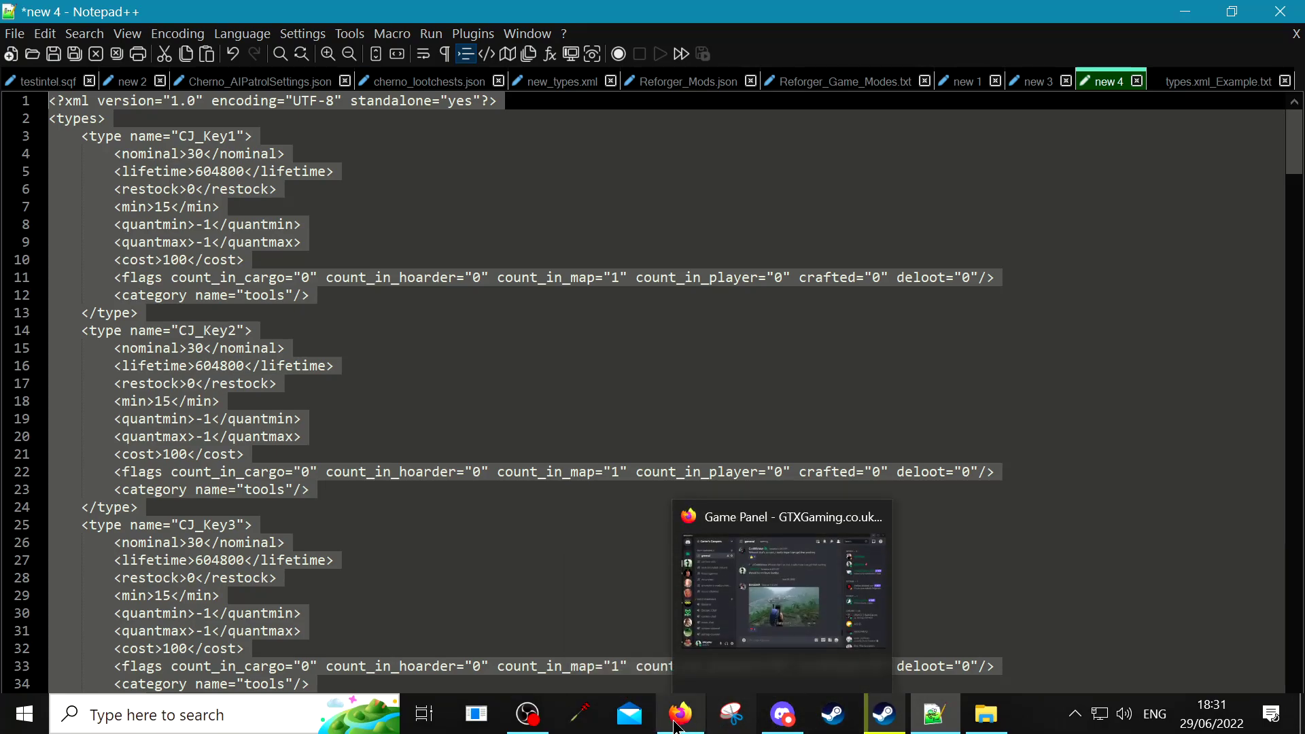
pyautogui.click(344, 140)
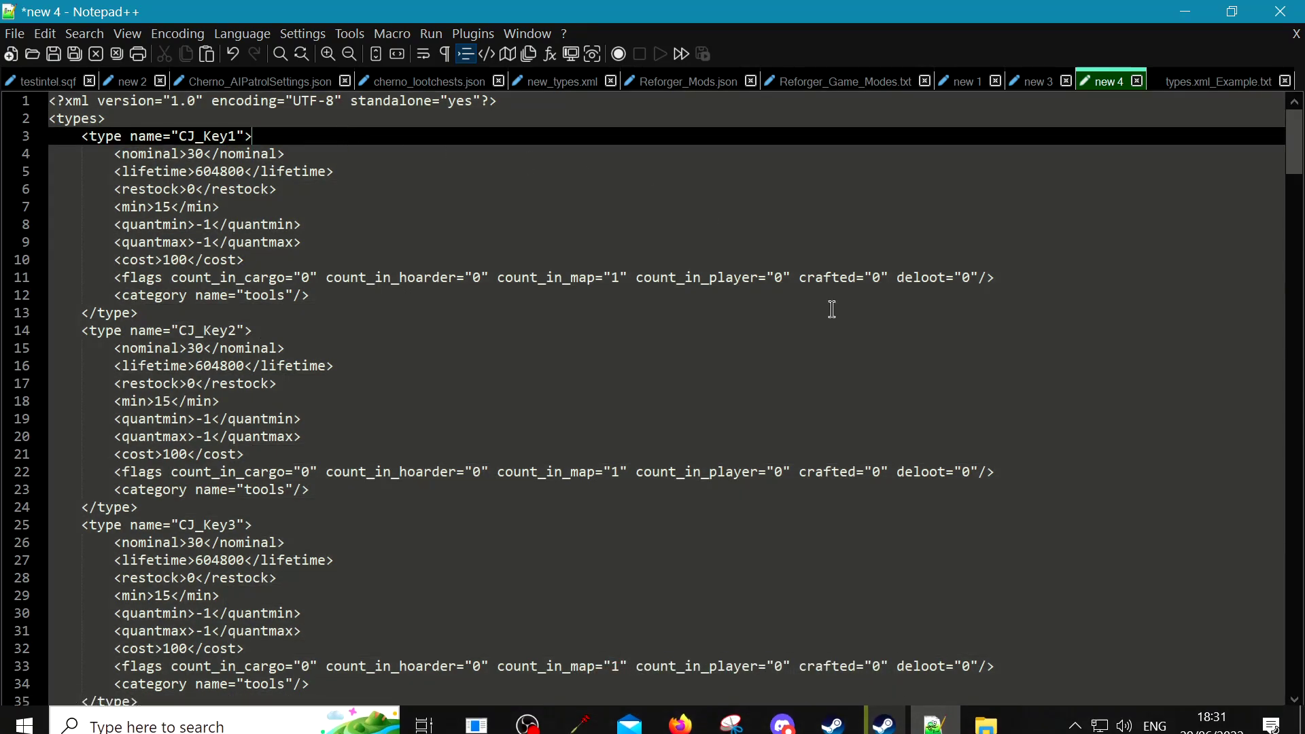
# Step: Switch to the GTXGaming panel in Firefox, open types.xml from the mission's db folder and maximize its editor
pyautogui.moveTo(702, 727)
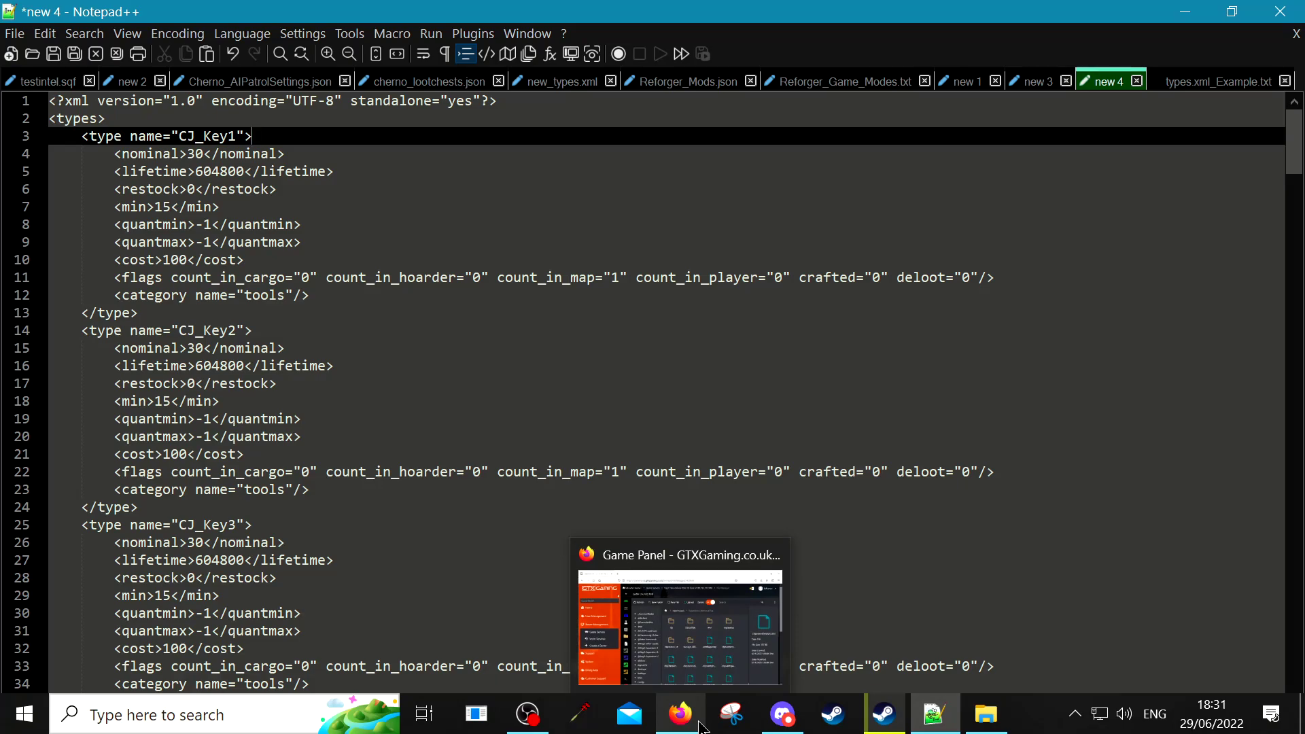
pyautogui.click(701, 726)
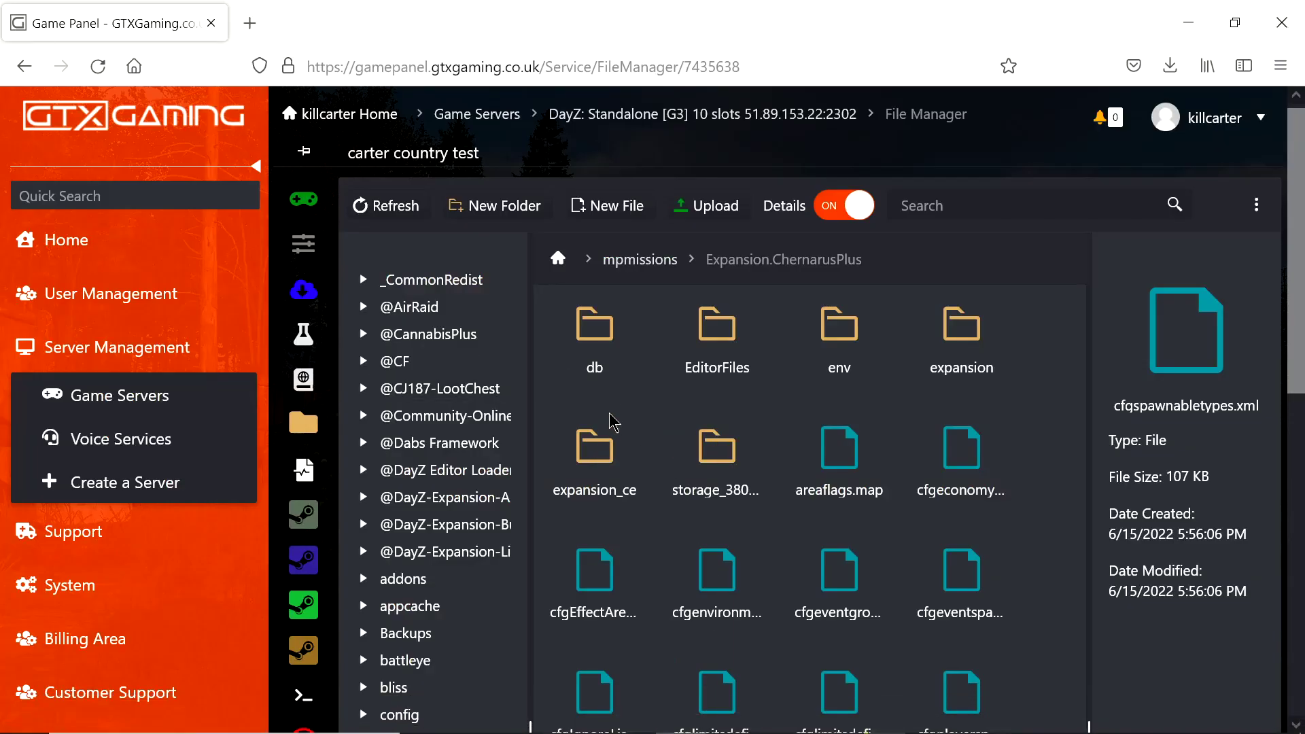
pyautogui.doubleClick(591, 333)
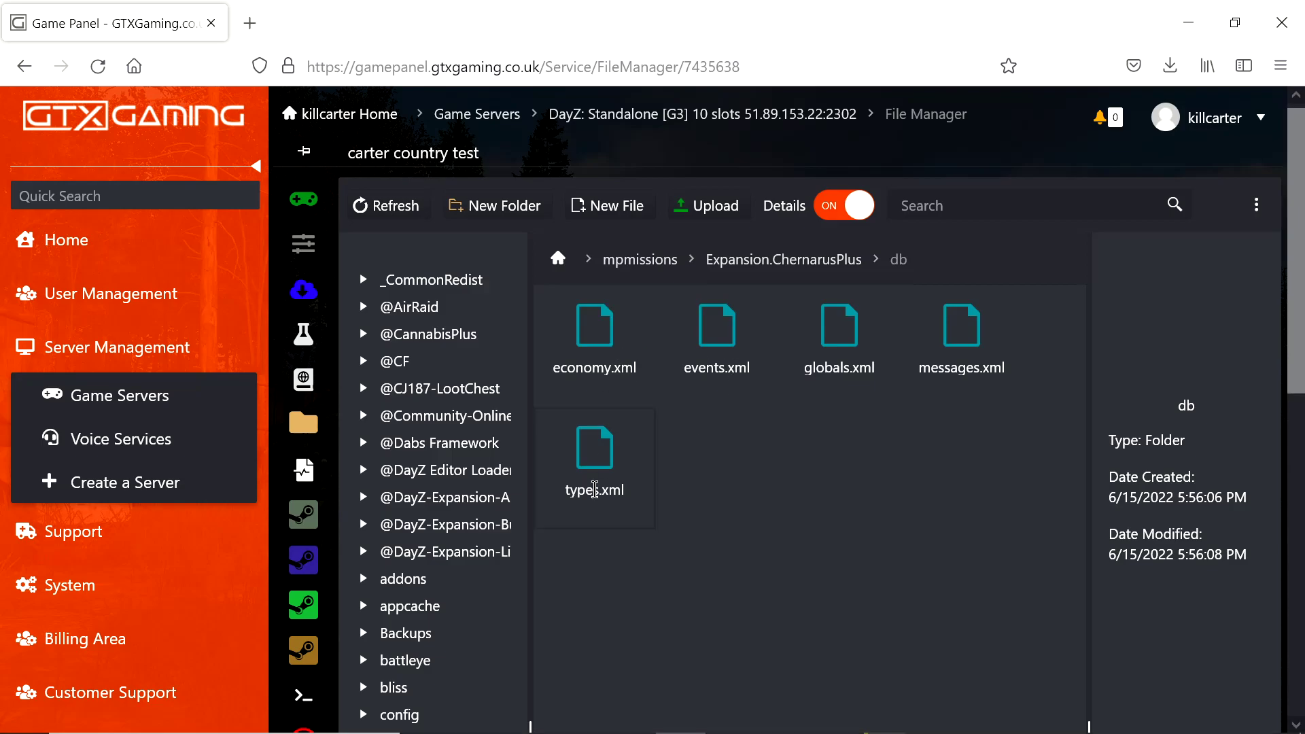
pyautogui.doubleClick(595, 484)
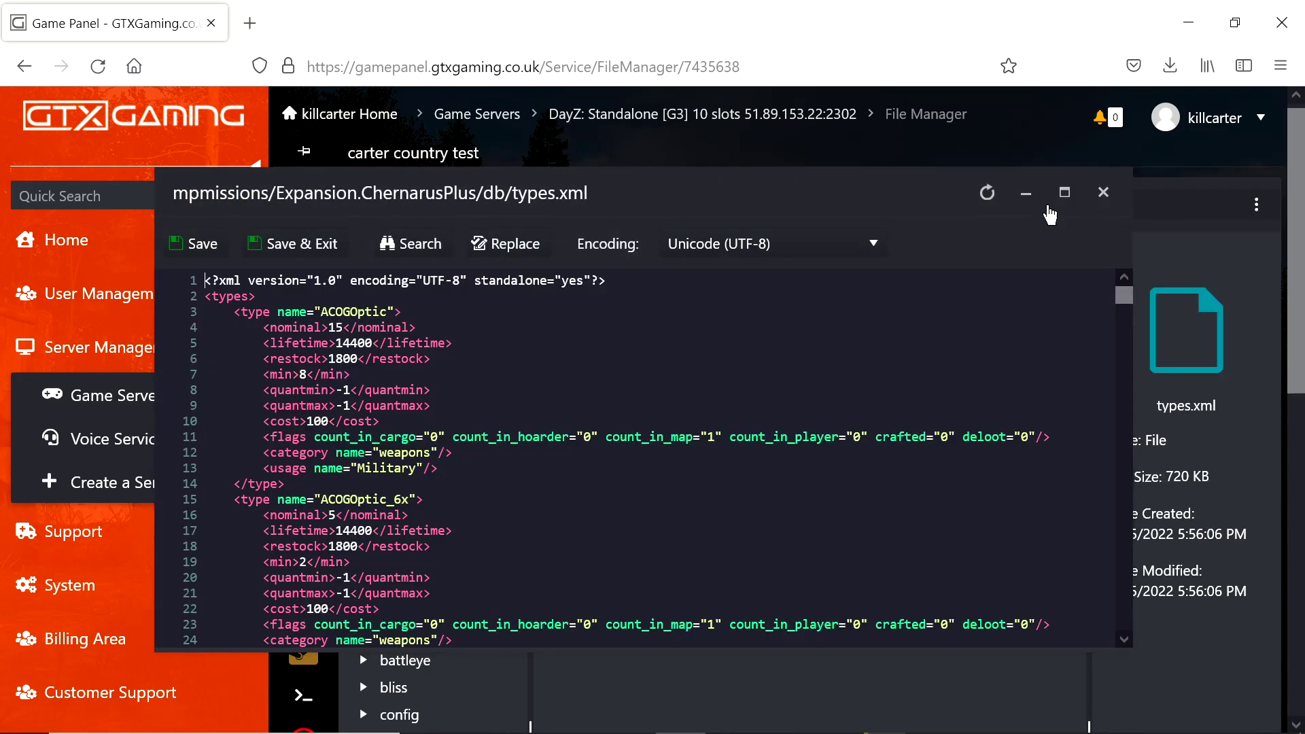
pyautogui.click(1064, 192)
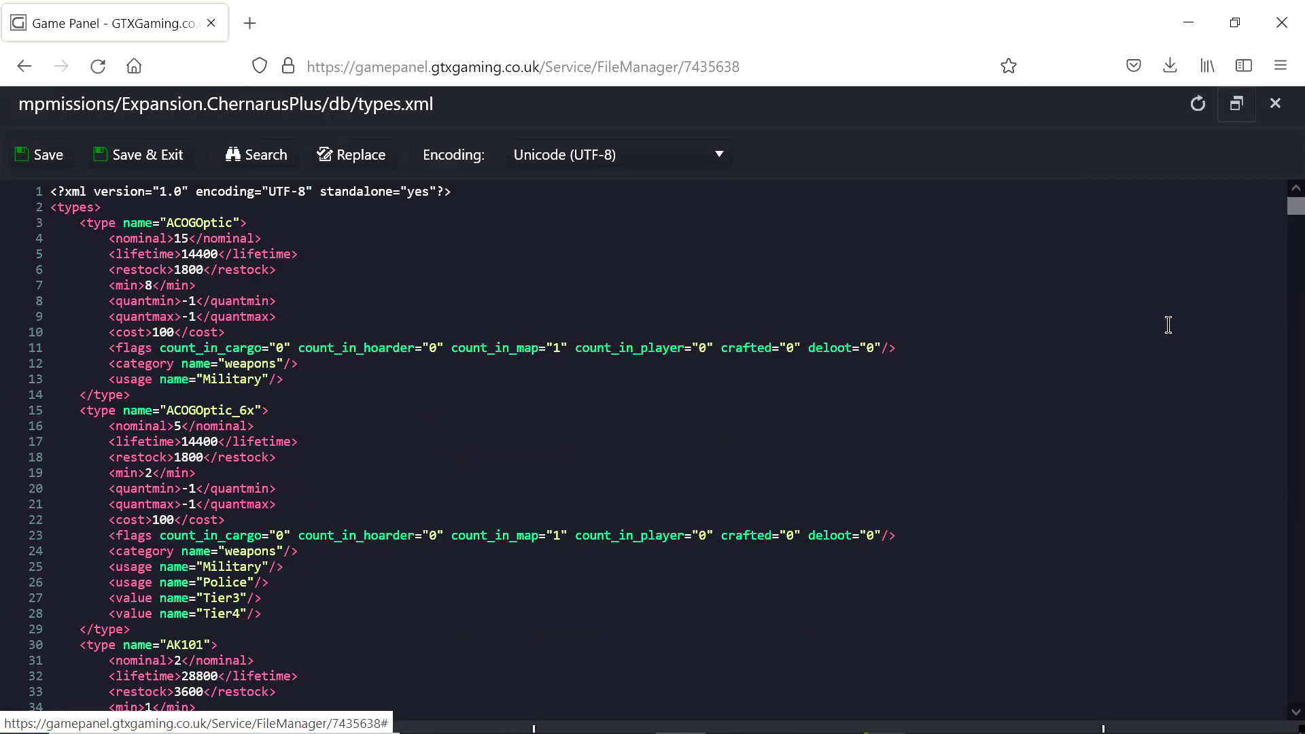
# Step: Try adding a line before the closing </types> tag of types.xml, remove it and close the file without saving
pyautogui.moveTo(1296, 213); pyautogui.dragTo(1296, 693)
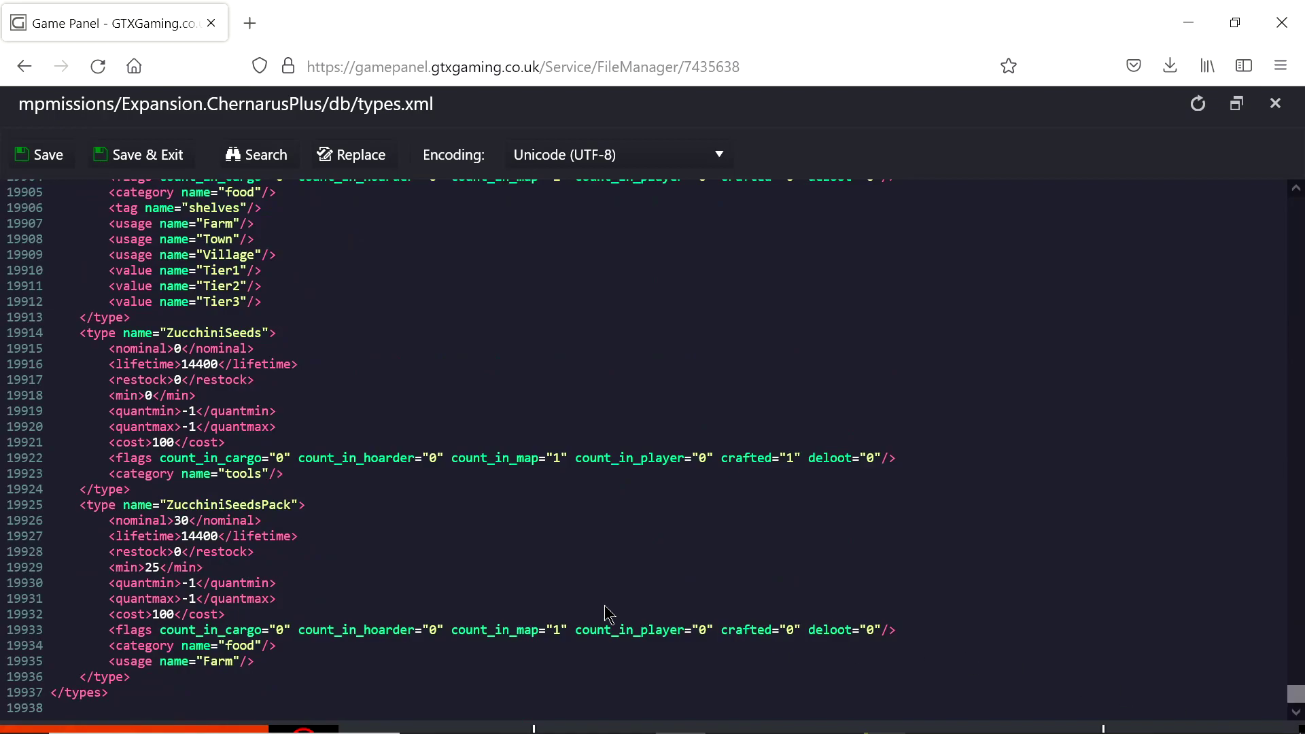
pyautogui.click(48, 690)
pyautogui.press('Return')
pyautogui.press('BackSpace')
pyautogui.click(1276, 103)
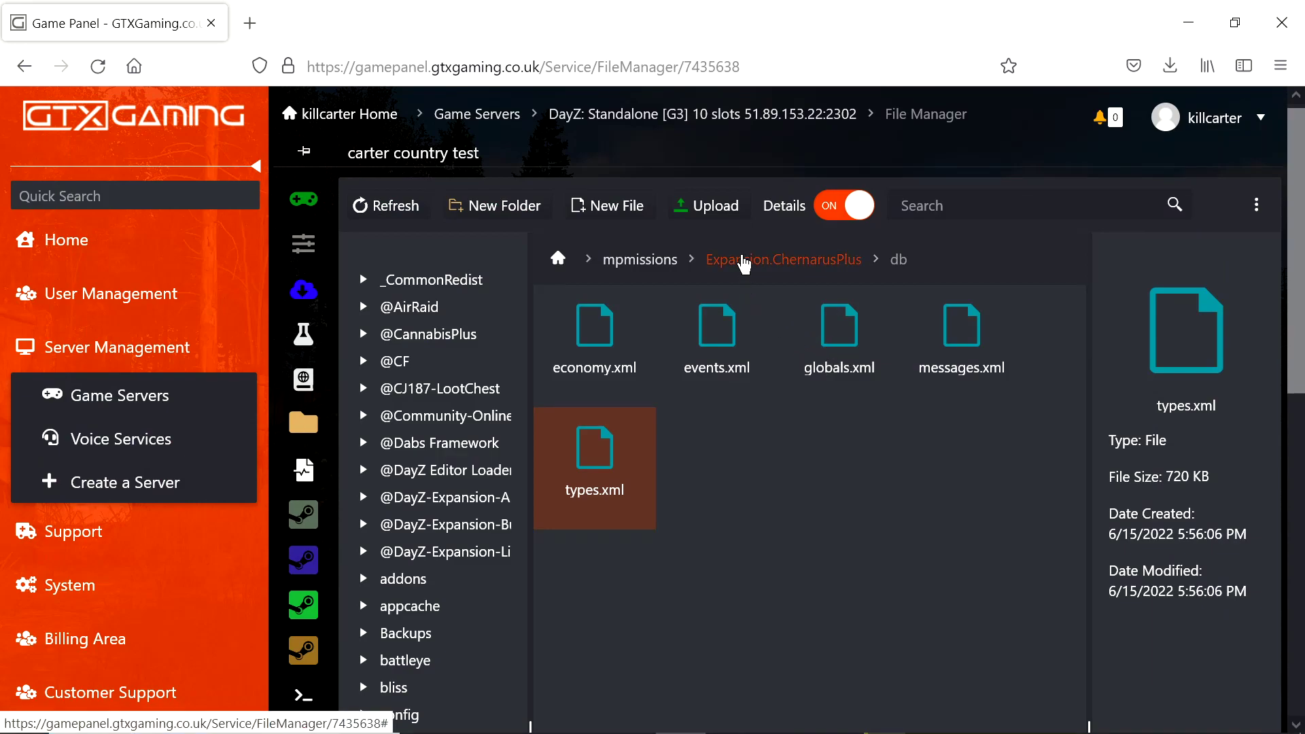
# Step: Return to the Expansion.ChernarusPlus mission folder and start a folder upload there
pyautogui.click(743, 260)
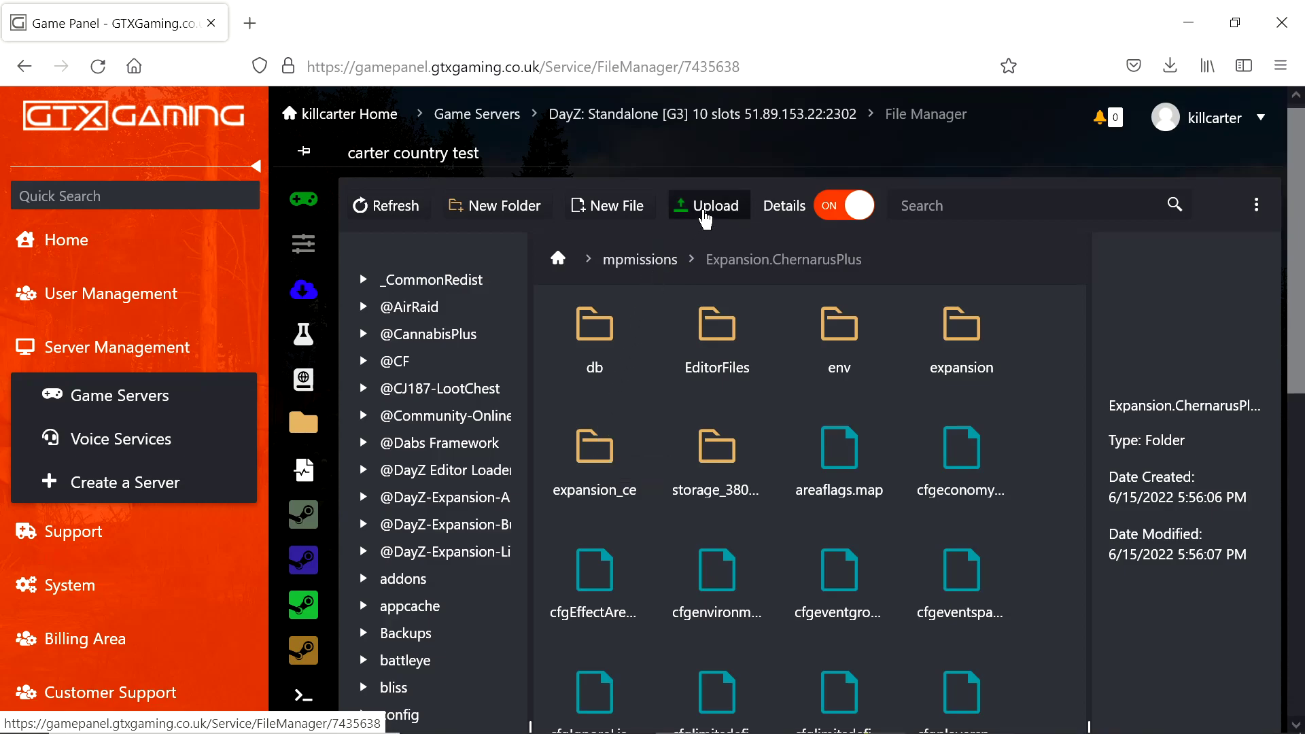
pyautogui.click(705, 217)
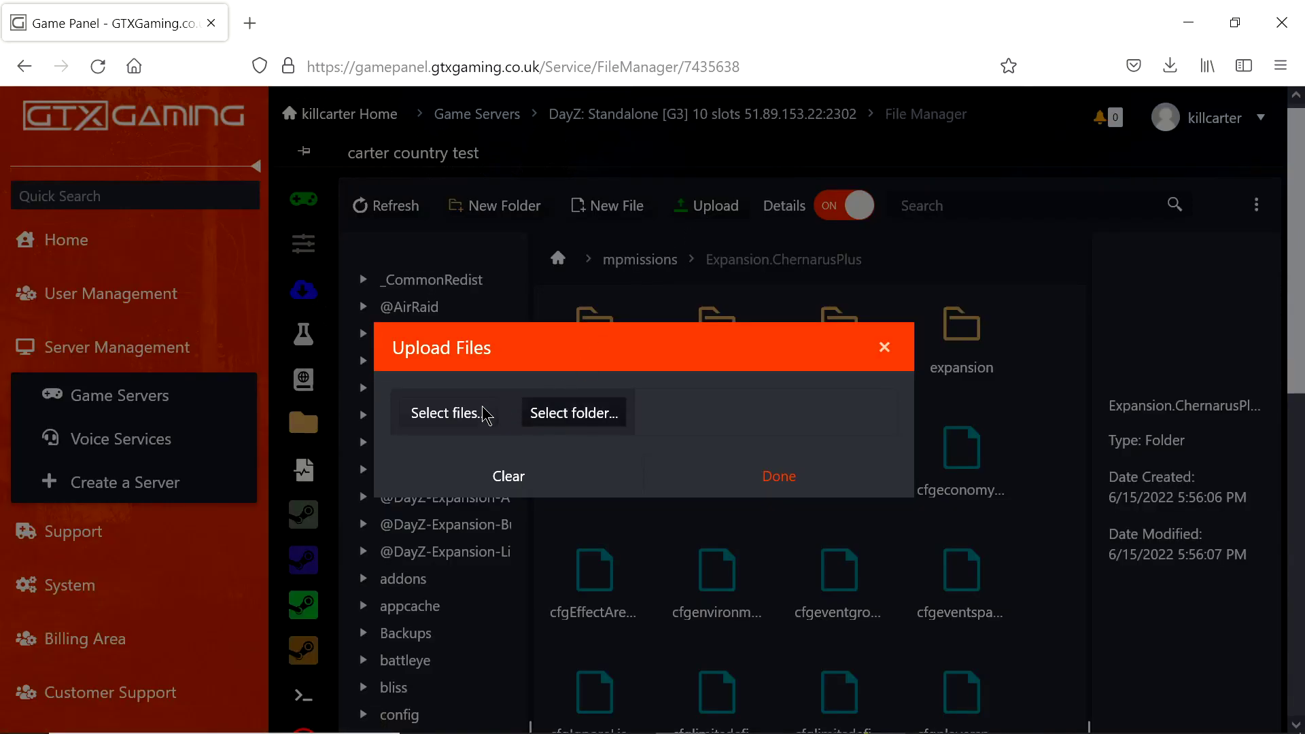
pyautogui.click(582, 421)
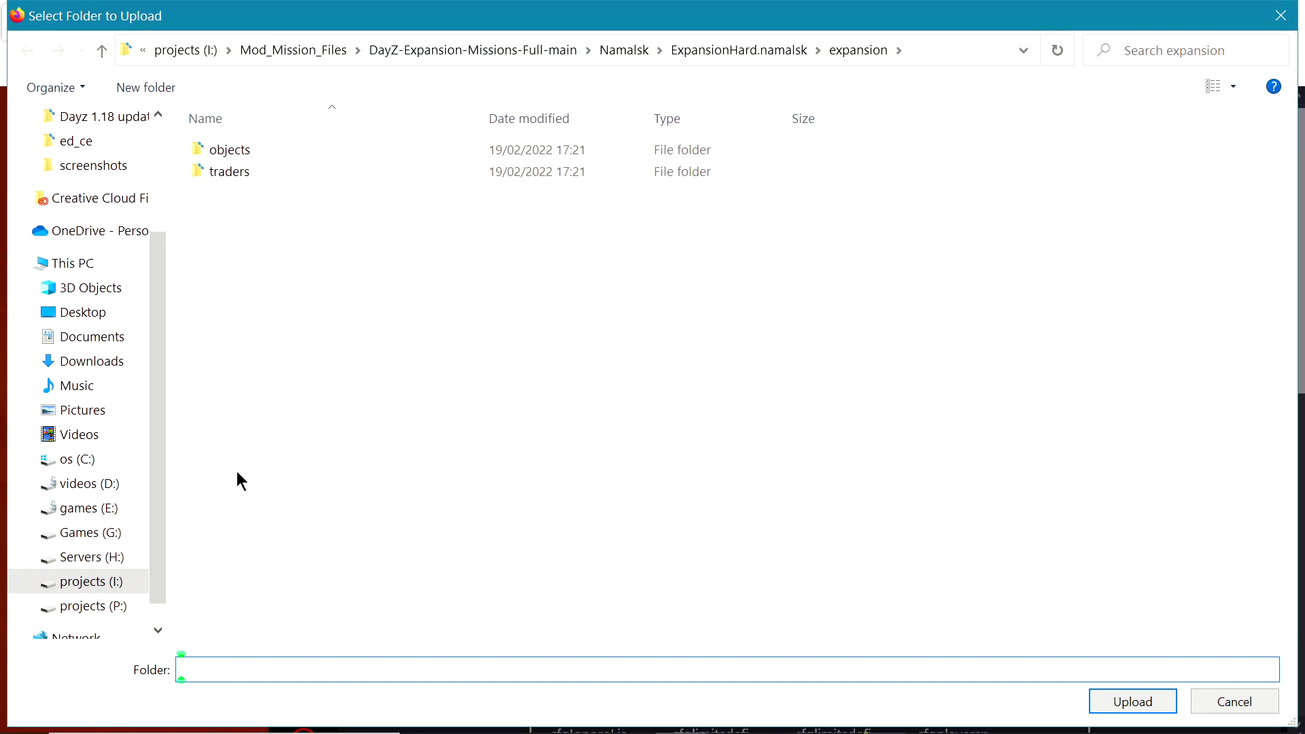
# Step: Upload the mods_ce folder from Github_projects > Mod_XML_files > Mod_xml_Files on the projects (I:) drive
pyautogui.click(86, 586)
pyautogui.scroll(-4, 259, 463)
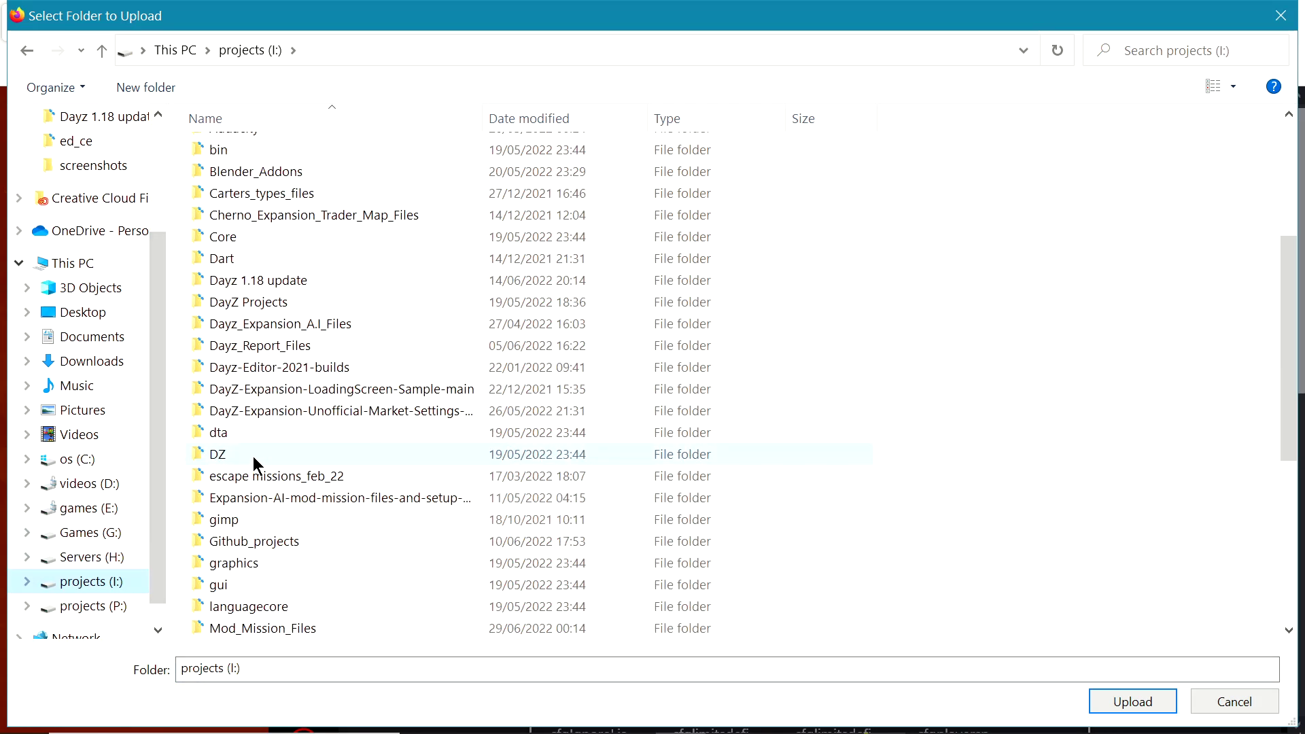
pyautogui.doubleClick(247, 544)
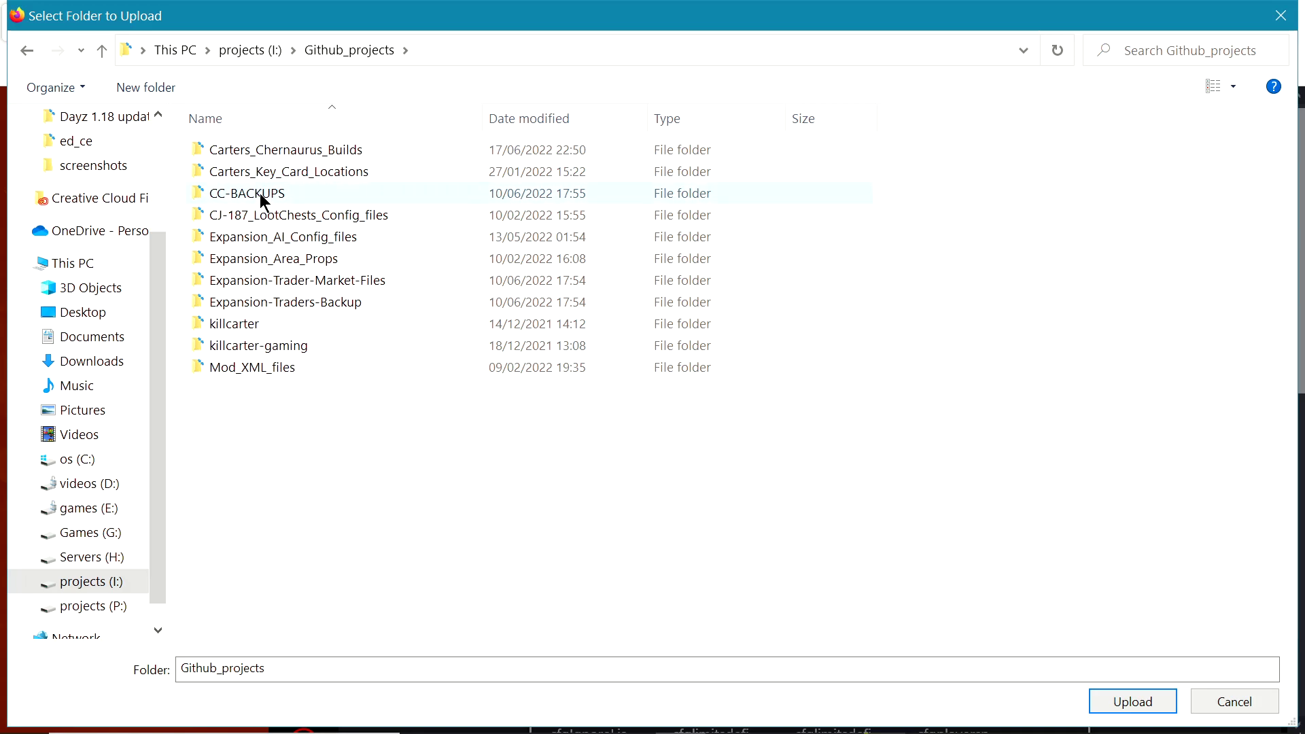
pyautogui.doubleClick(242, 367)
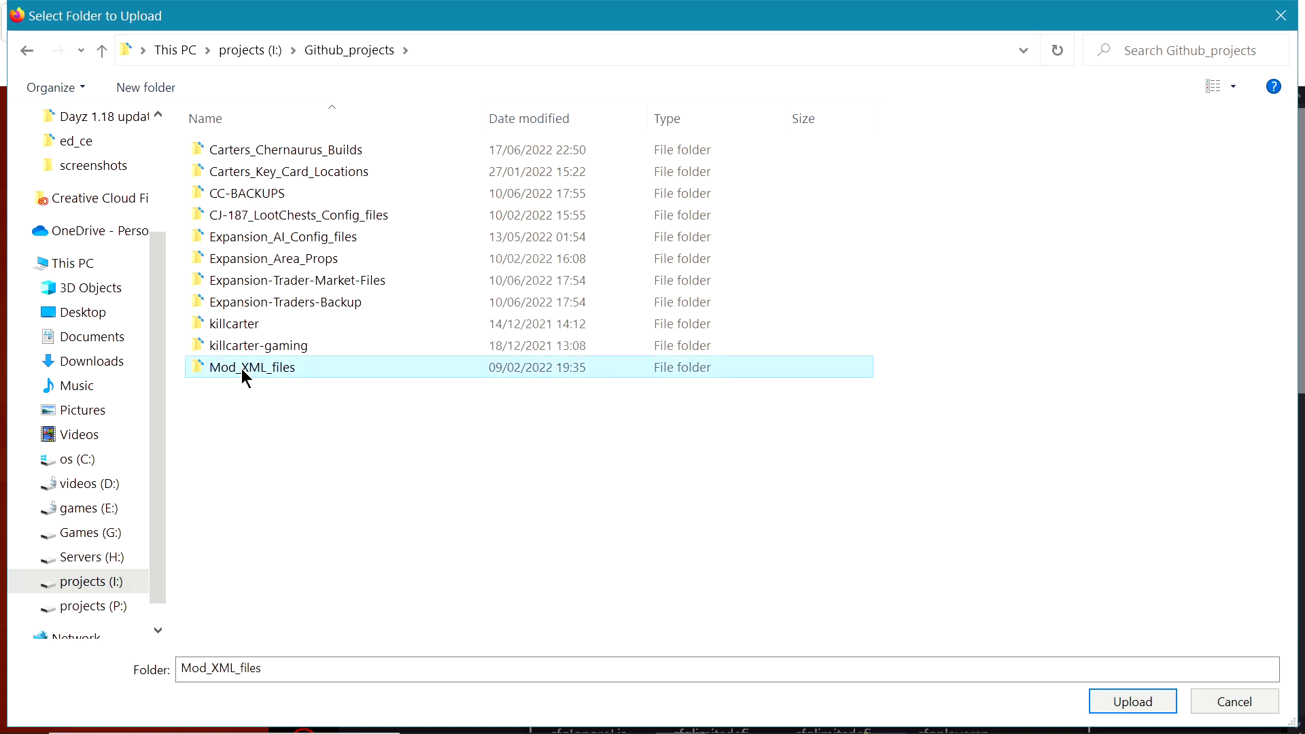
pyautogui.doubleClick(254, 172)
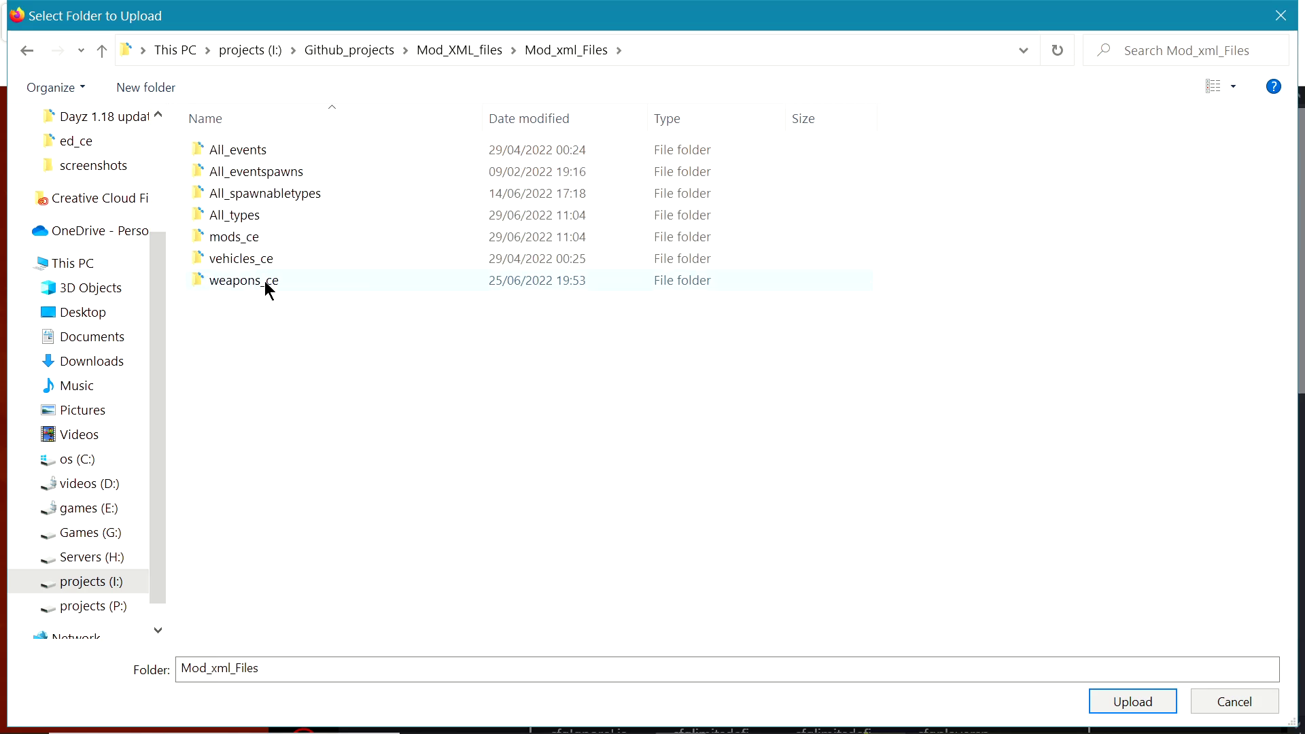
pyautogui.doubleClick(247, 239)
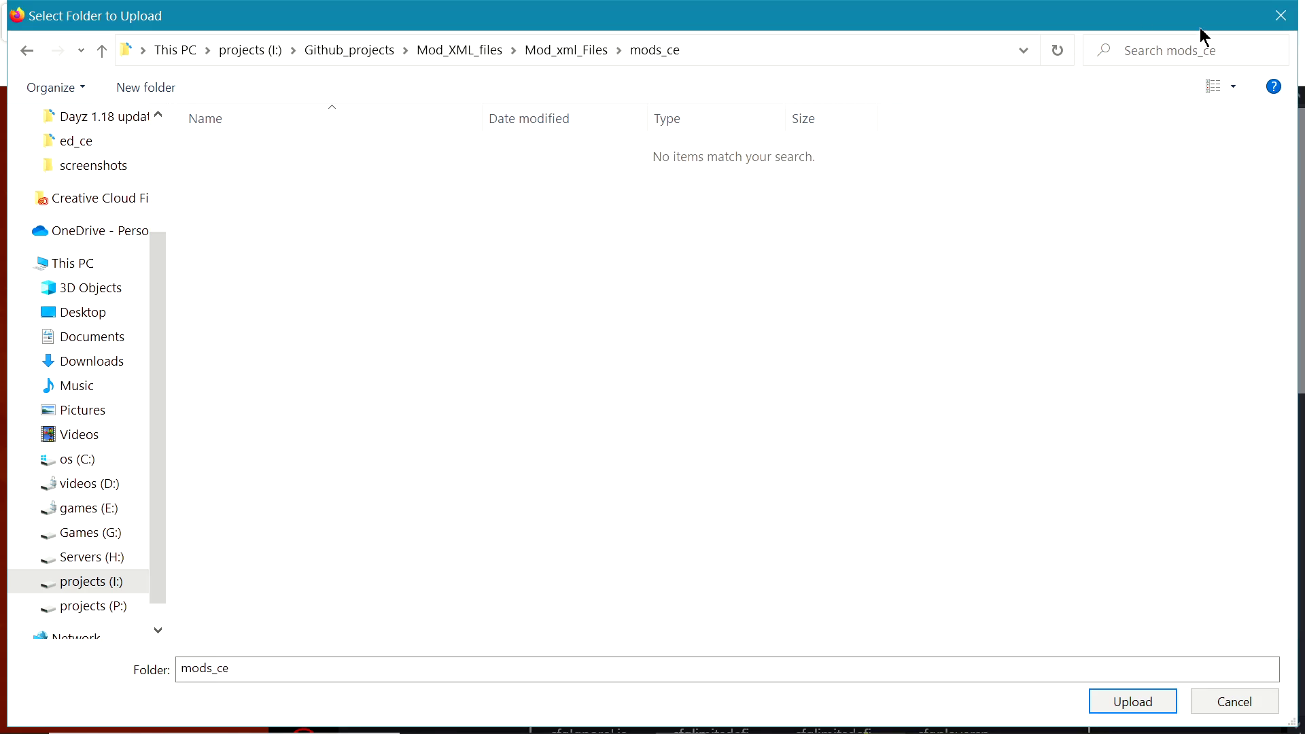
pyautogui.click(1127, 703)
pyautogui.click(754, 203)
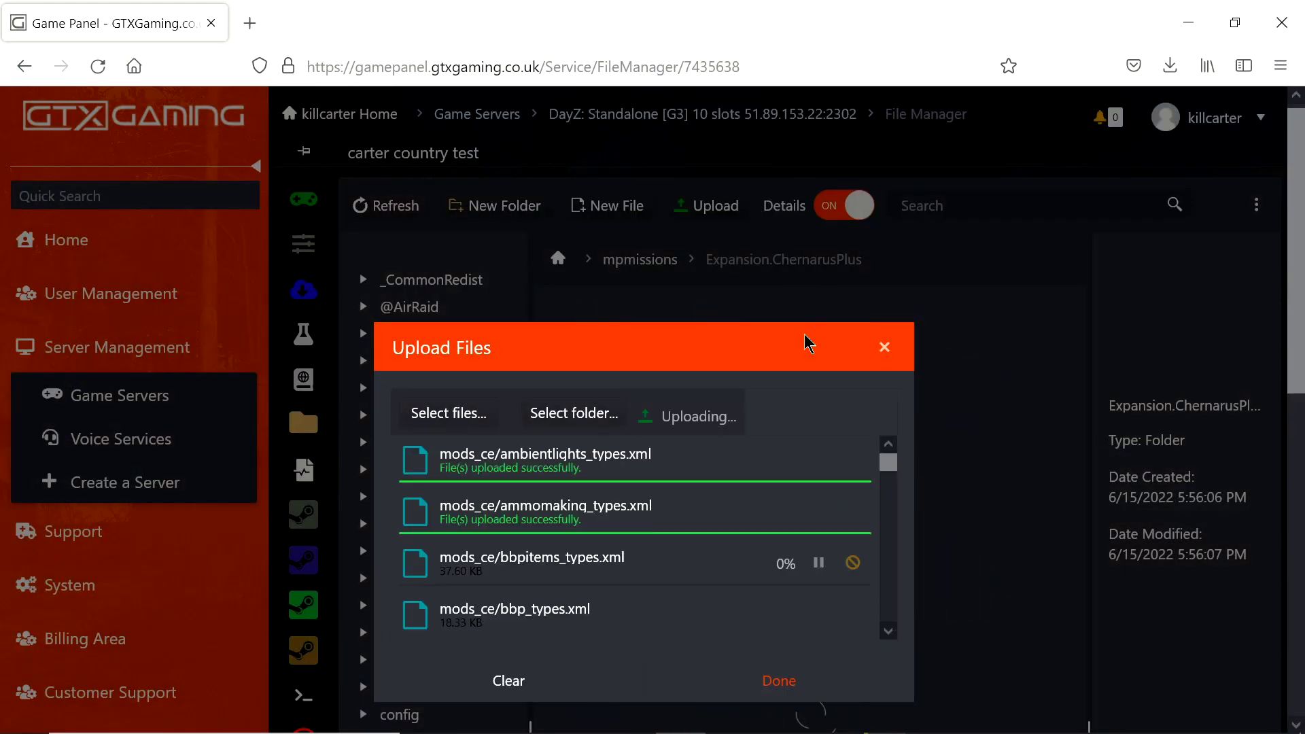
# Step: Follow the upload progress of the mods_ce files, checking the lootchests types entries and the file still being uploaded
pyautogui.scroll(-8, 787, 527)
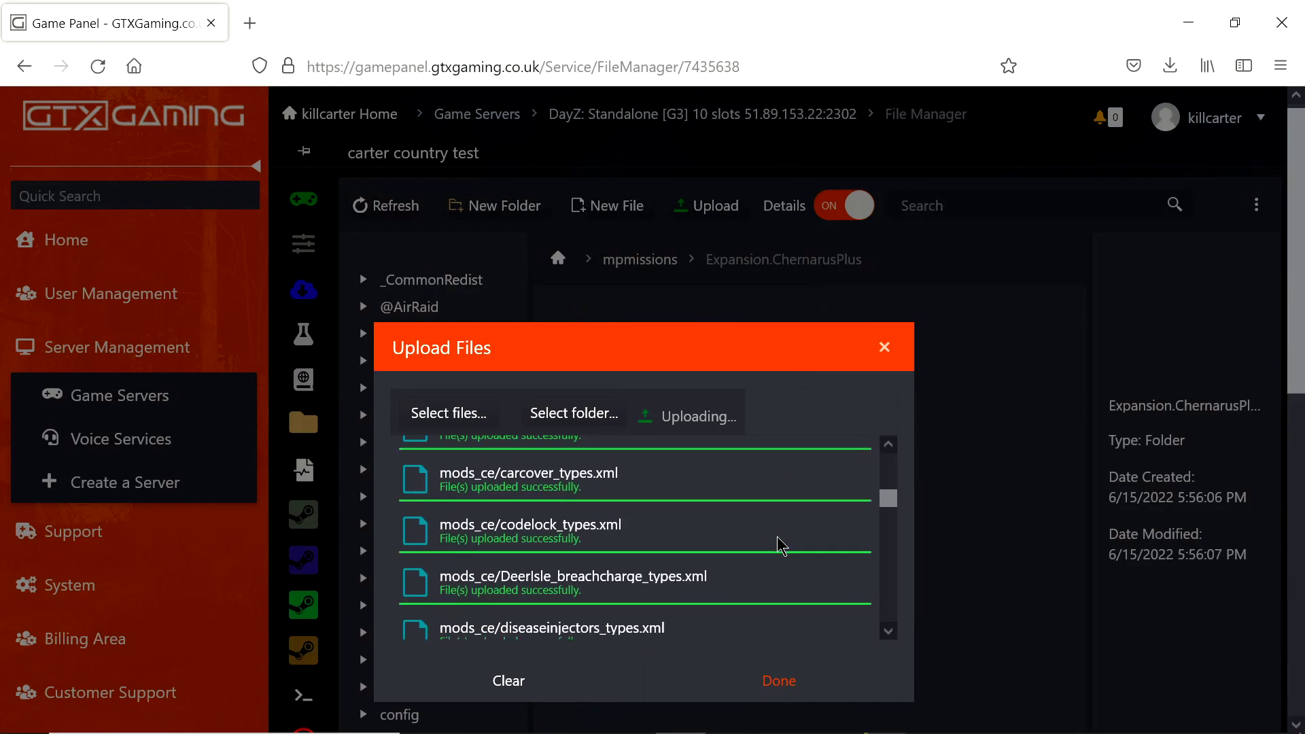
pyautogui.scroll(-5, 780, 547)
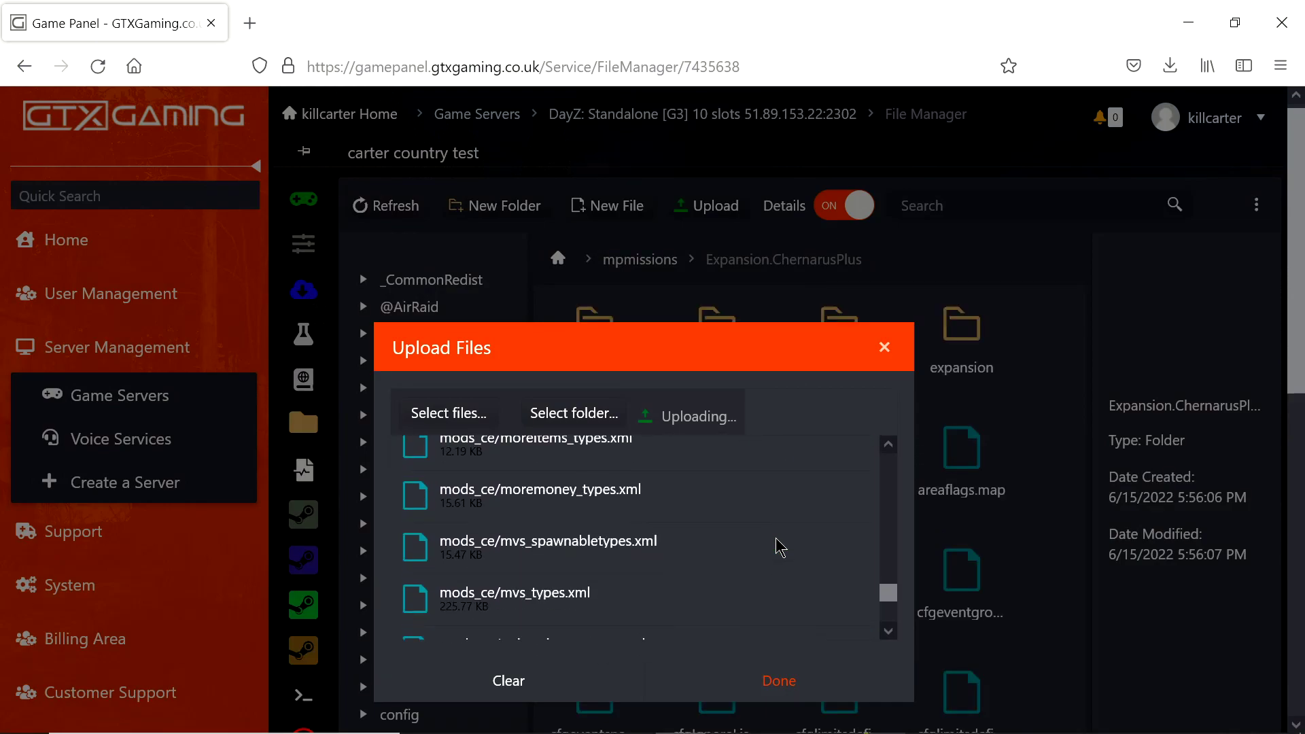
pyautogui.scroll(4, 781, 548)
pyautogui.scroll(5, 781, 547)
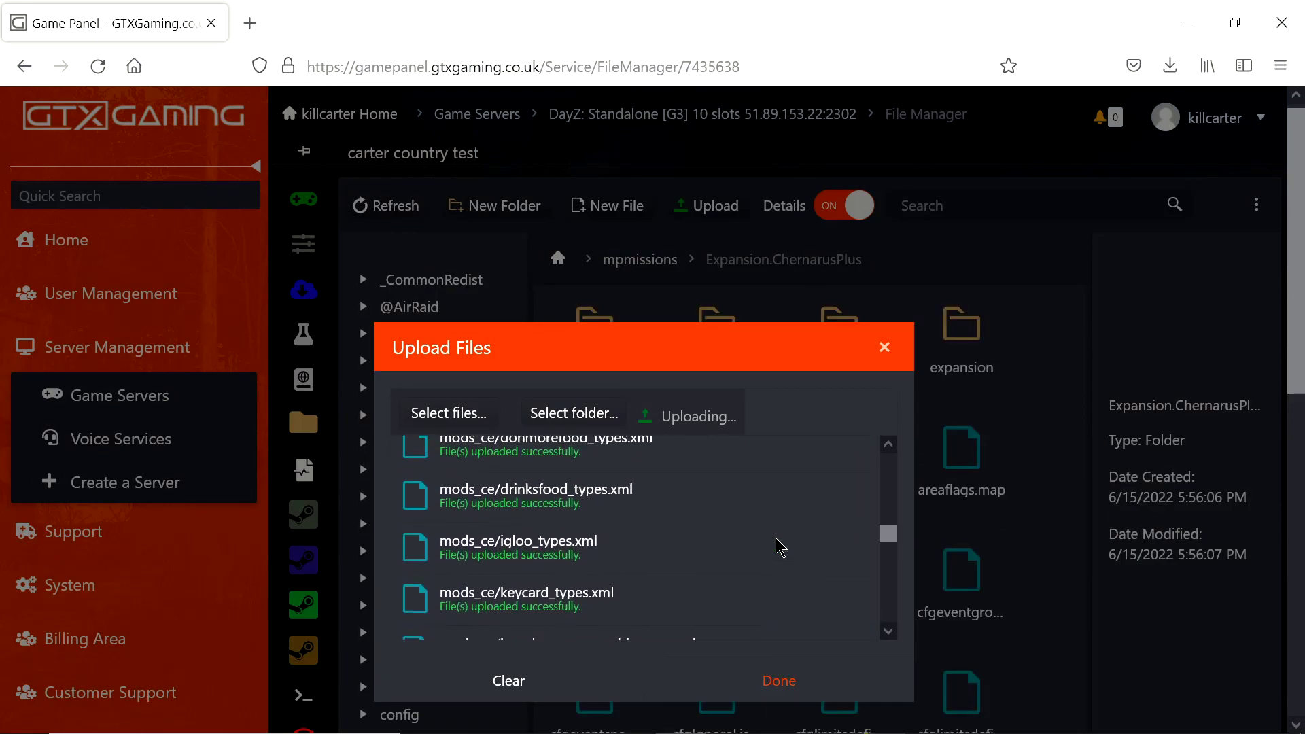
pyautogui.scroll(-4, 780, 547)
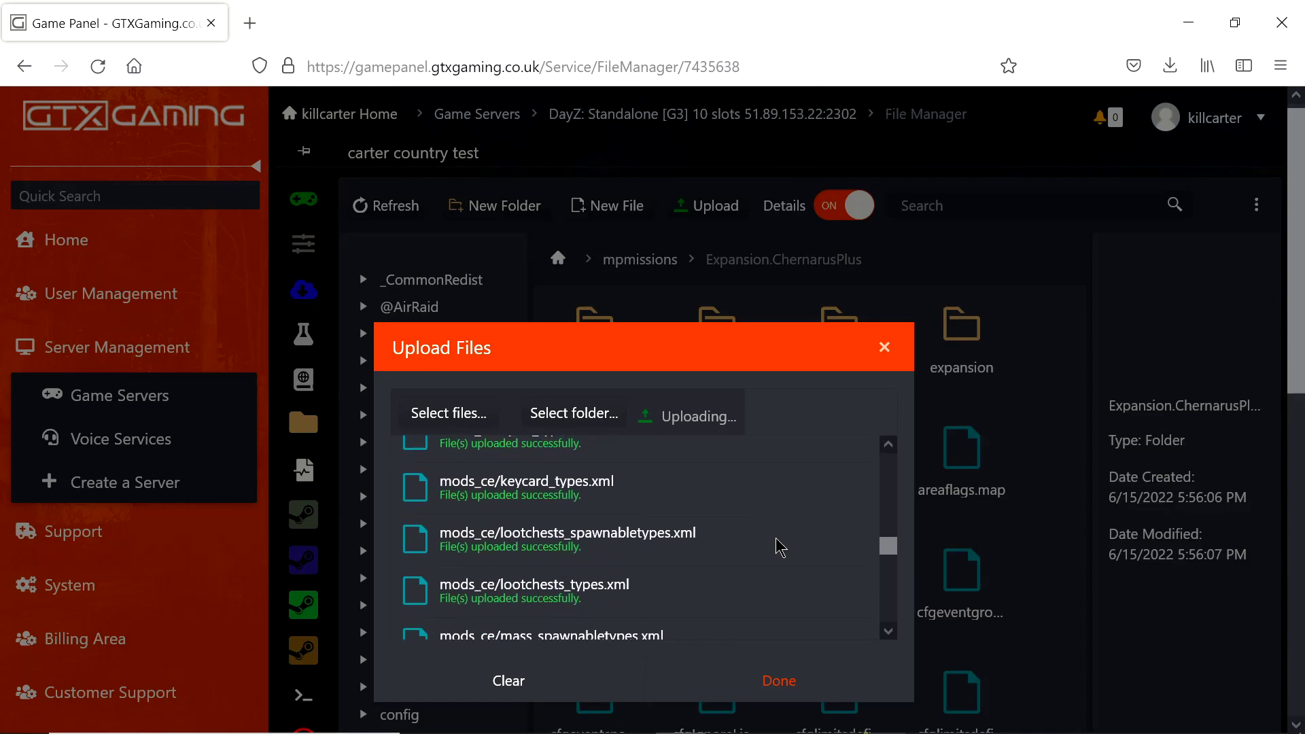
pyautogui.scroll(-2, 780, 547)
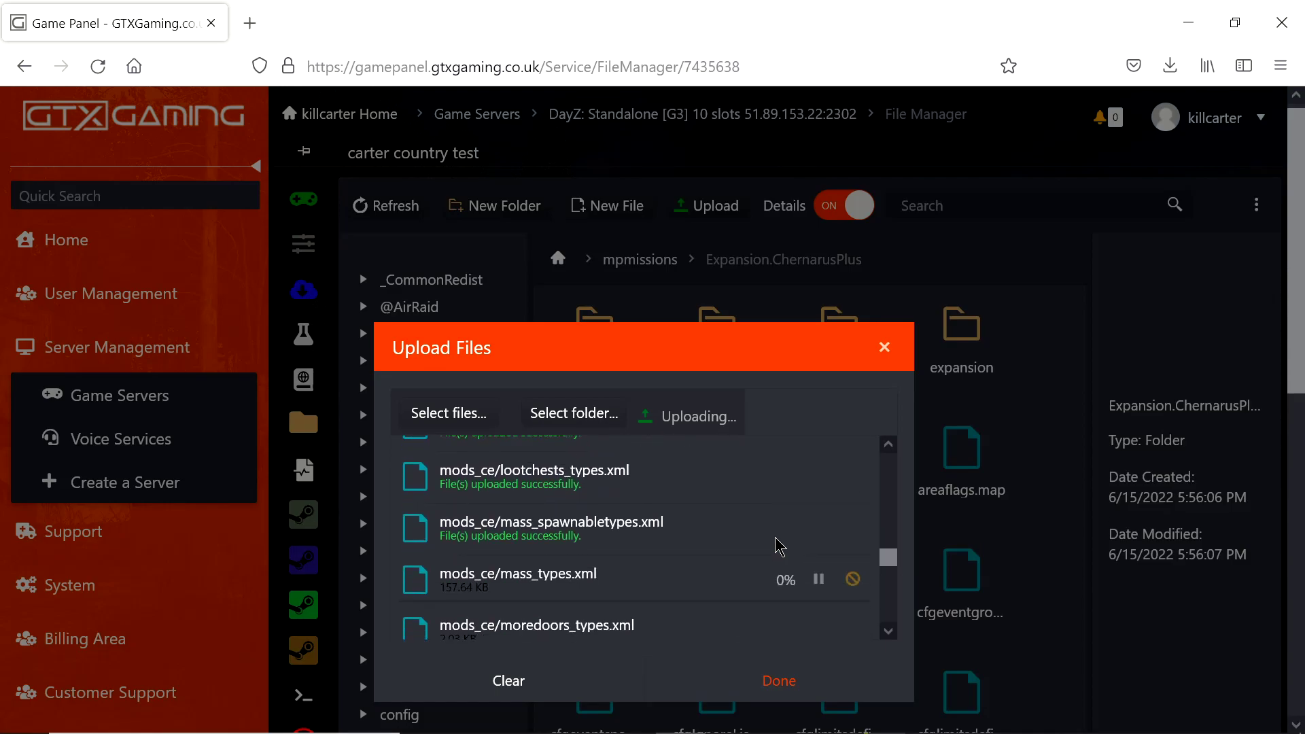
pyautogui.scroll(-2, 730, 534)
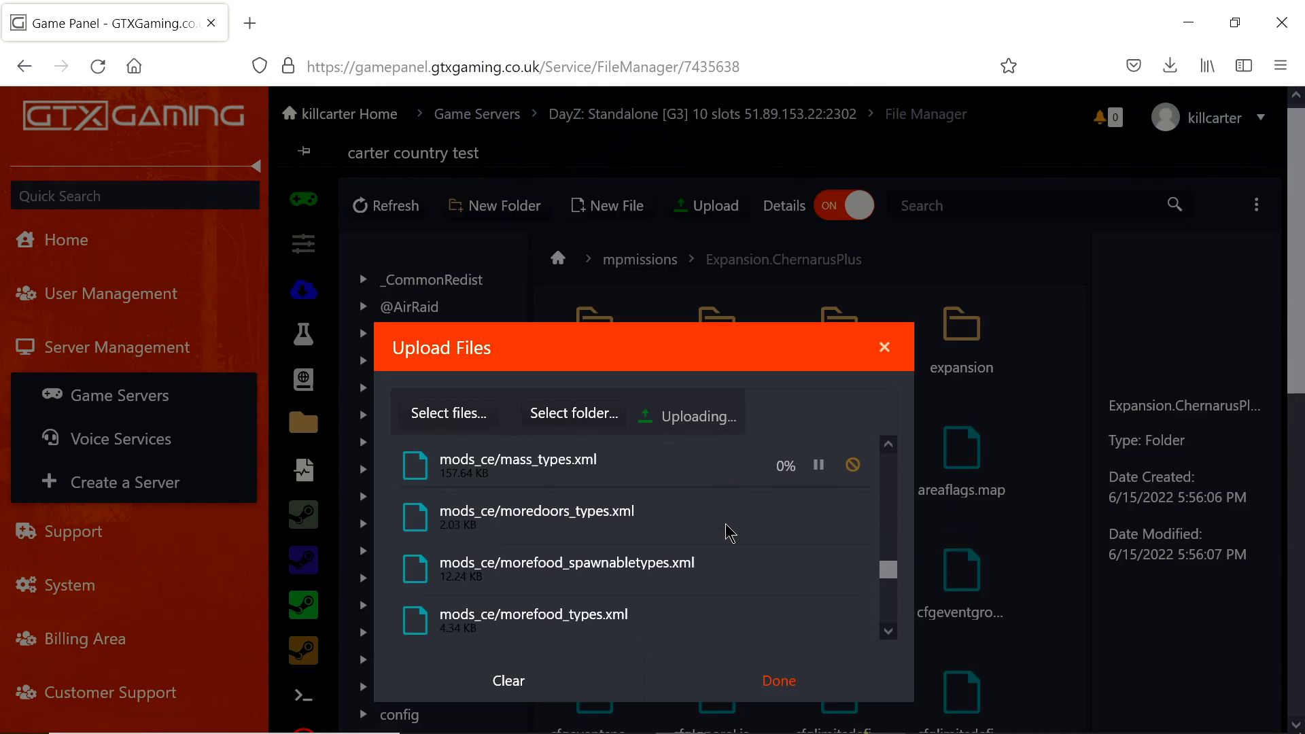
pyautogui.scroll(-2, 730, 533)
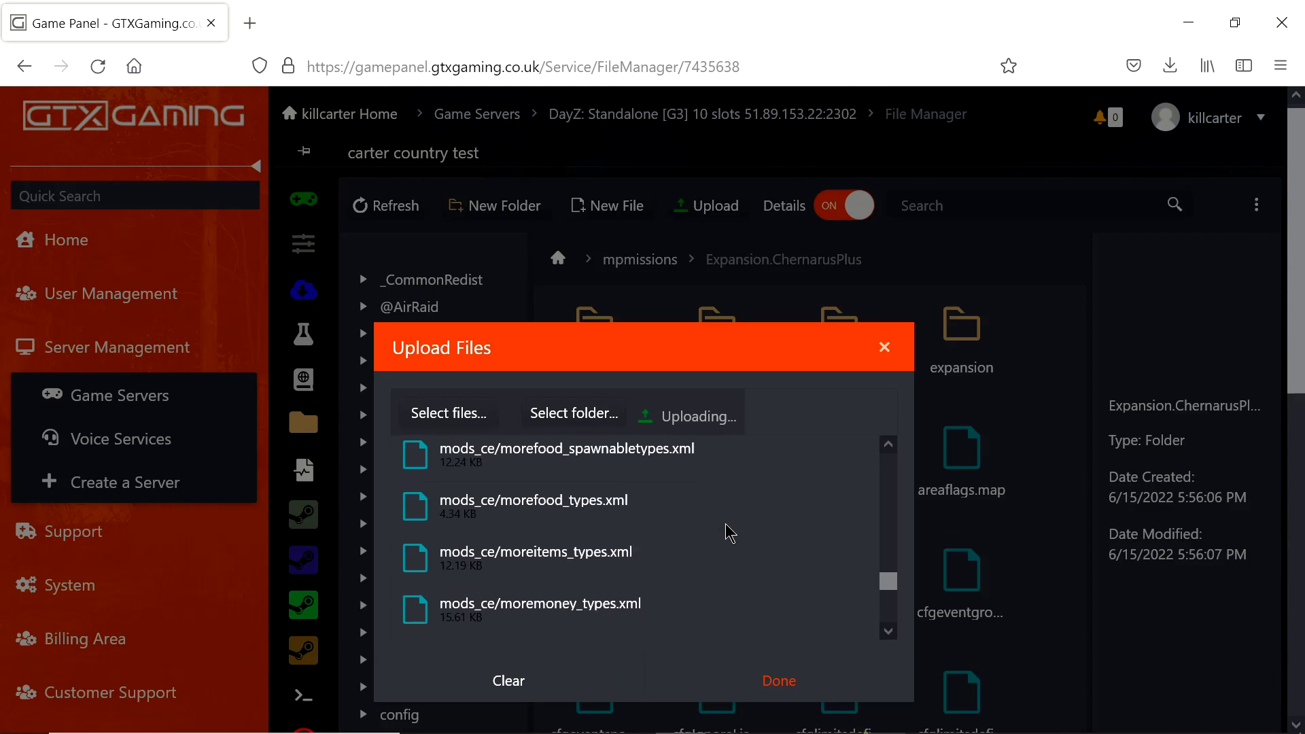
pyautogui.scroll(-8, 731, 533)
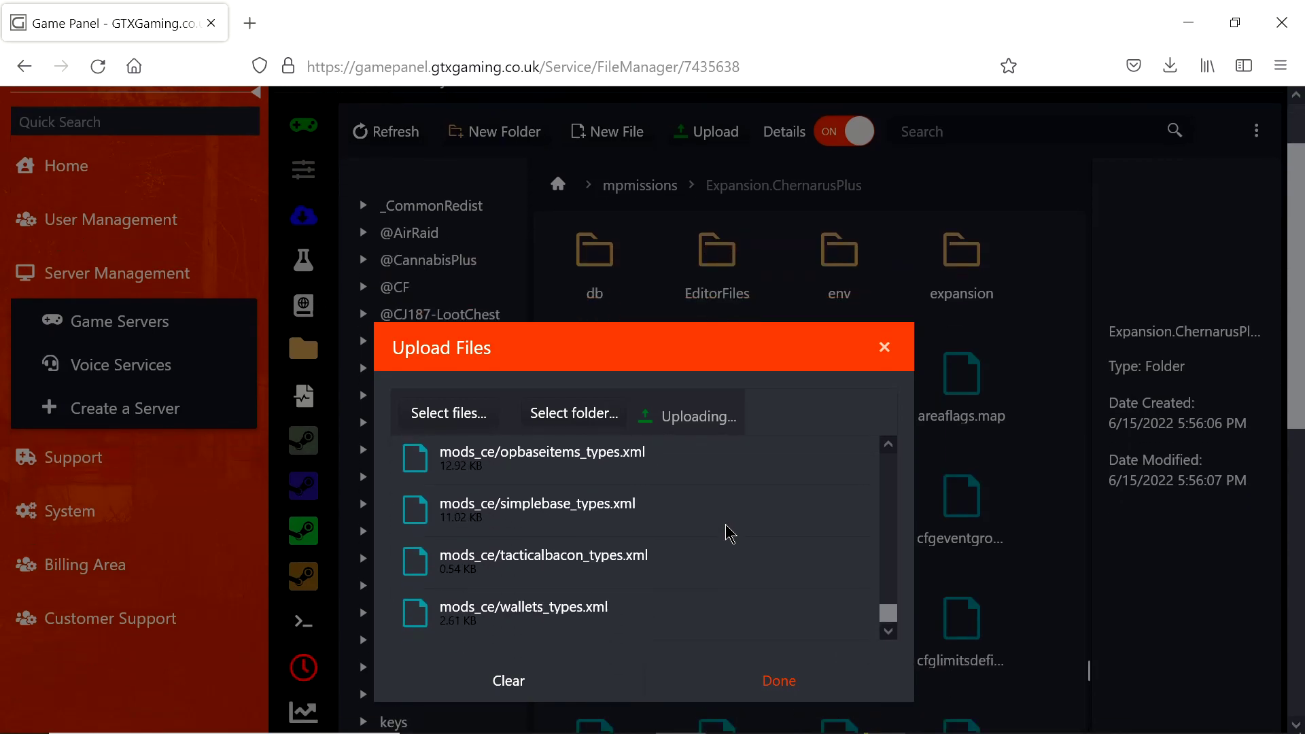
pyautogui.scroll(2, 728, 531)
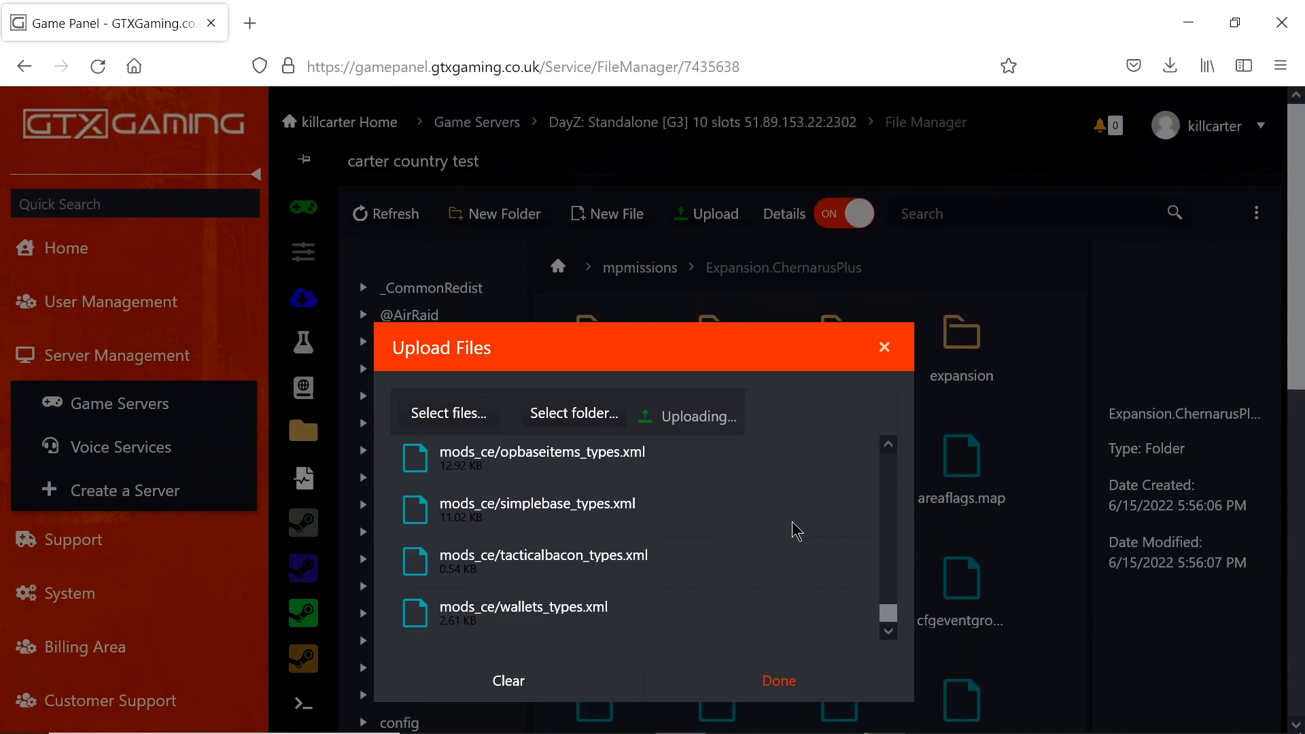
pyautogui.scroll(10, 773, 525)
pyautogui.scroll(3, 826, 532)
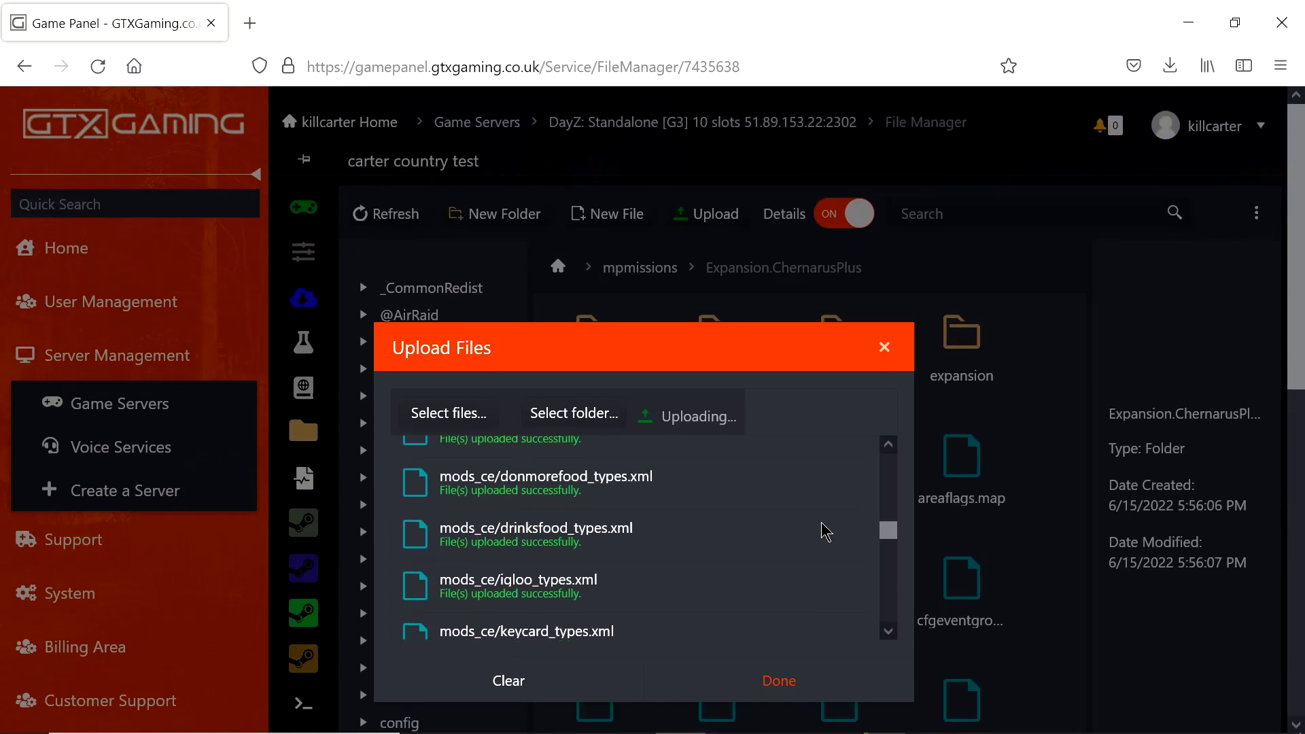
pyautogui.scroll(-5, 826, 532)
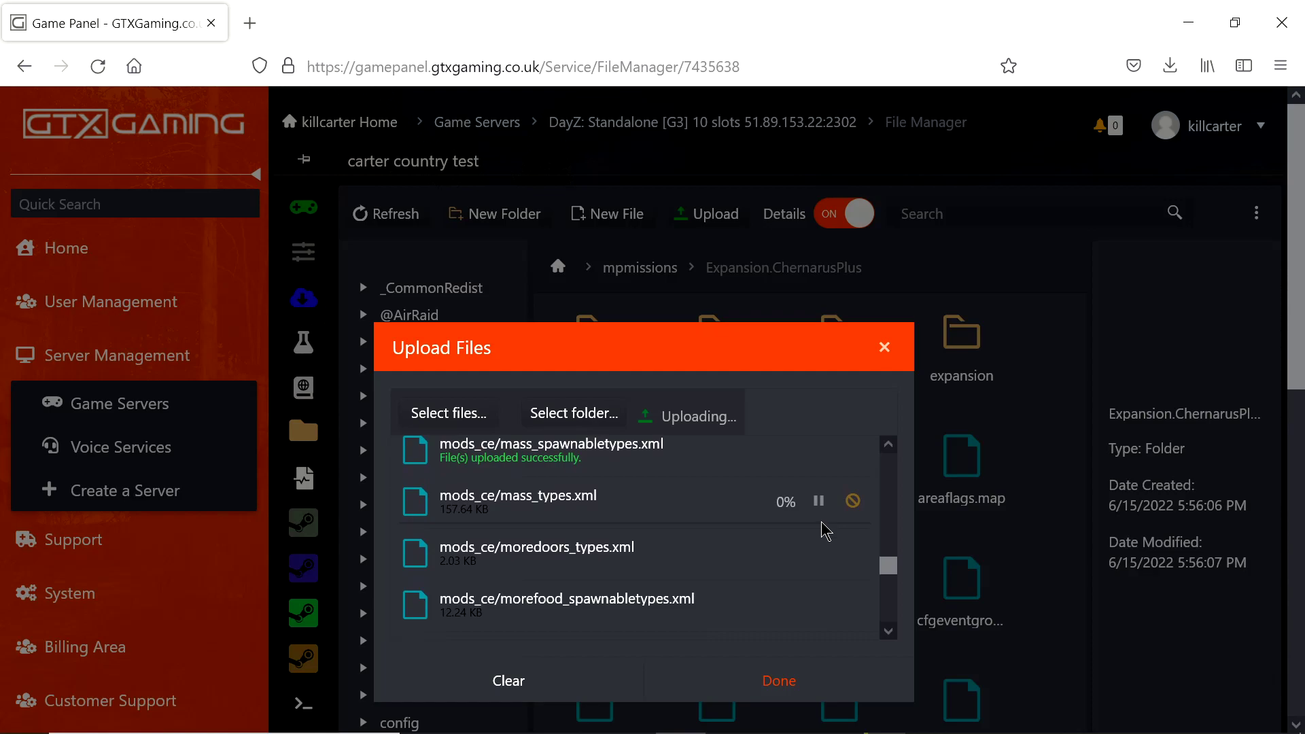
pyautogui.scroll(3, 831, 532)
pyautogui.scroll(-1, 831, 532)
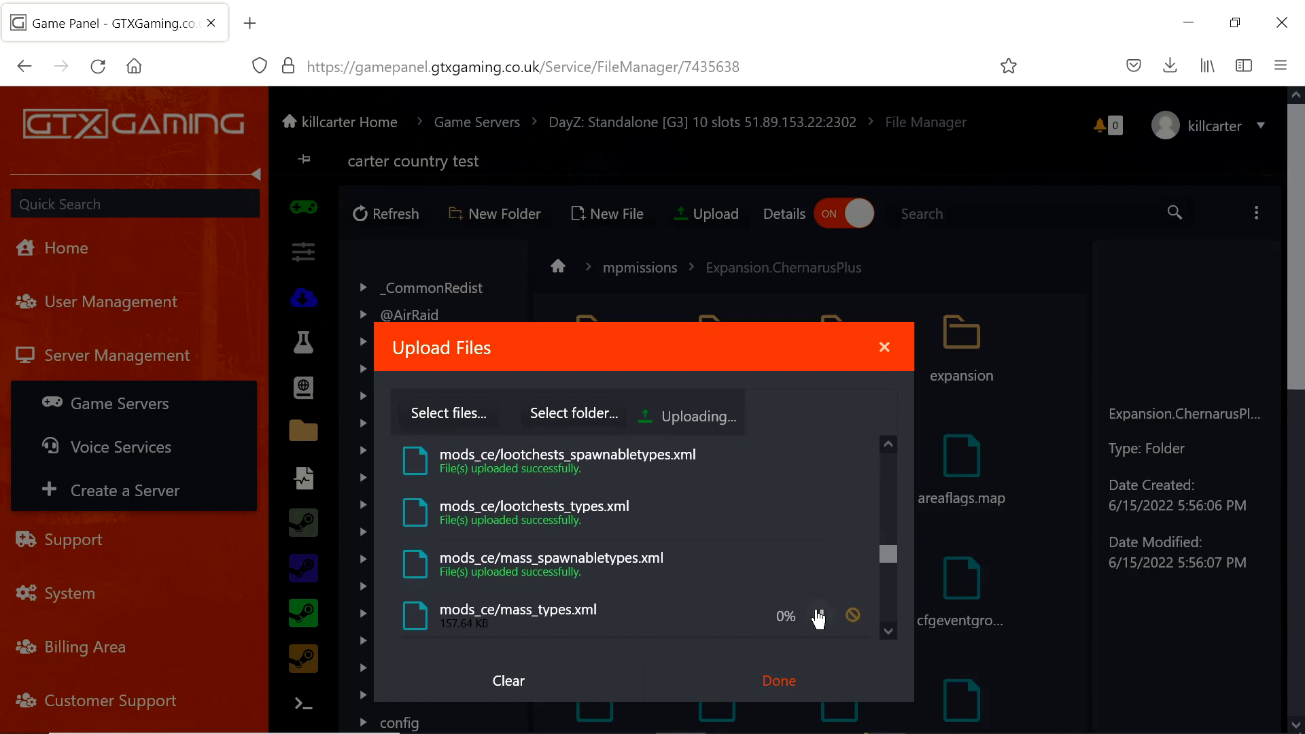
# Step: Pause the stalled upload of mods_ce/mass_types.xml and resume it
pyautogui.click(819, 616)
pyautogui.scroll(-2, 825, 527)
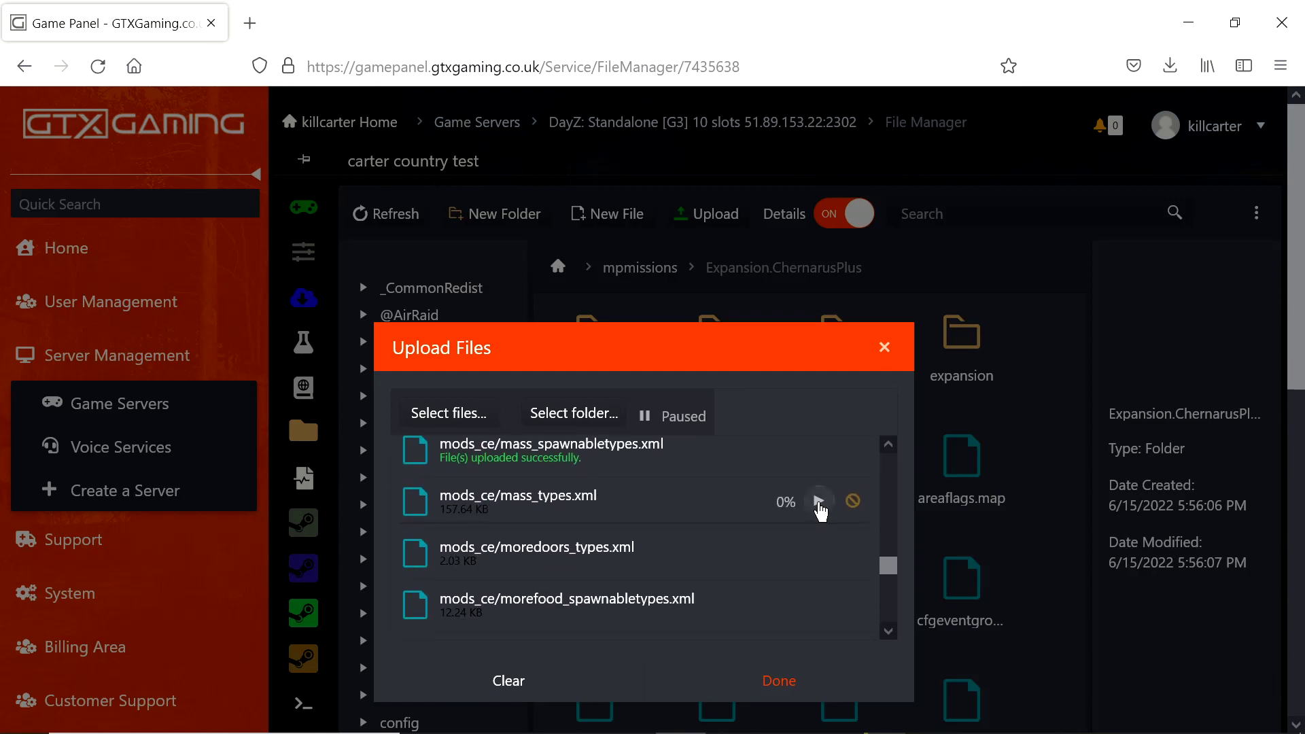
pyautogui.click(820, 502)
# Step: Review the upload status of all mods_ce files through wallets_types.xml and close the upload dialog
pyautogui.scroll(-10, 820, 523)
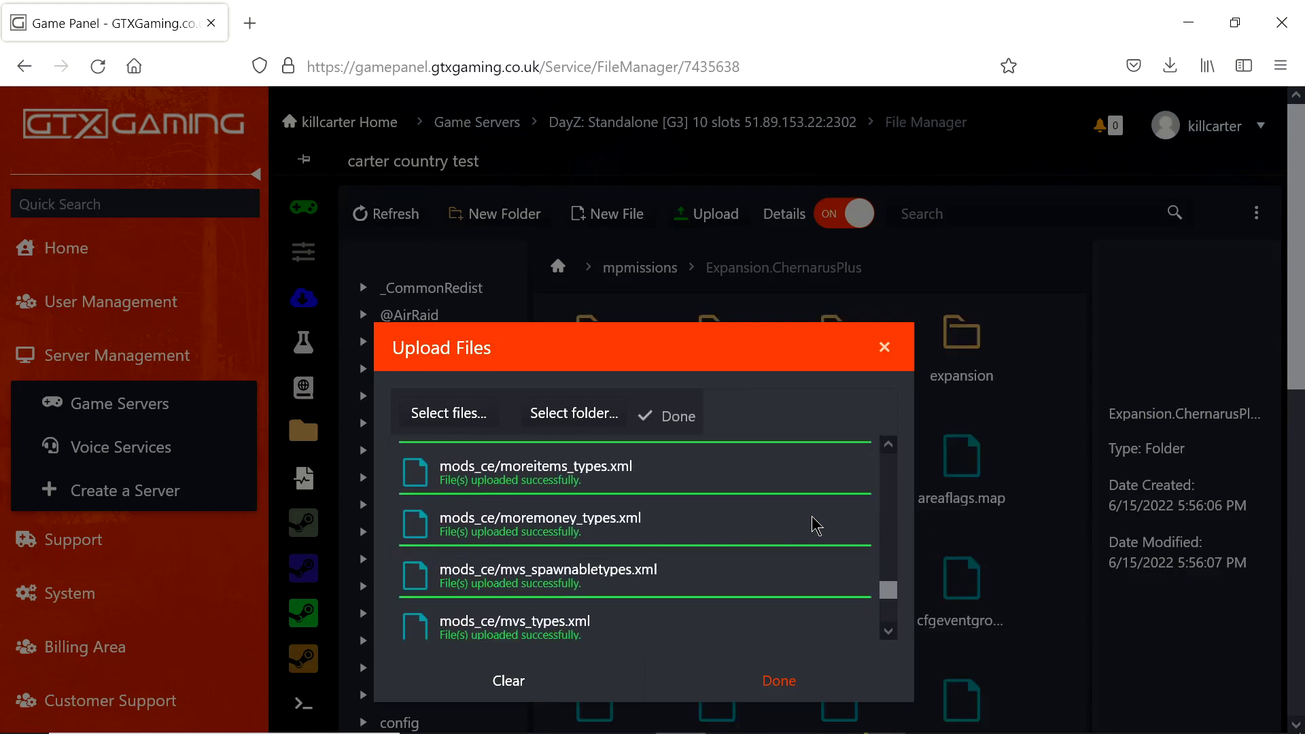
pyautogui.scroll(5, 807, 551)
pyautogui.scroll(8, 807, 558)
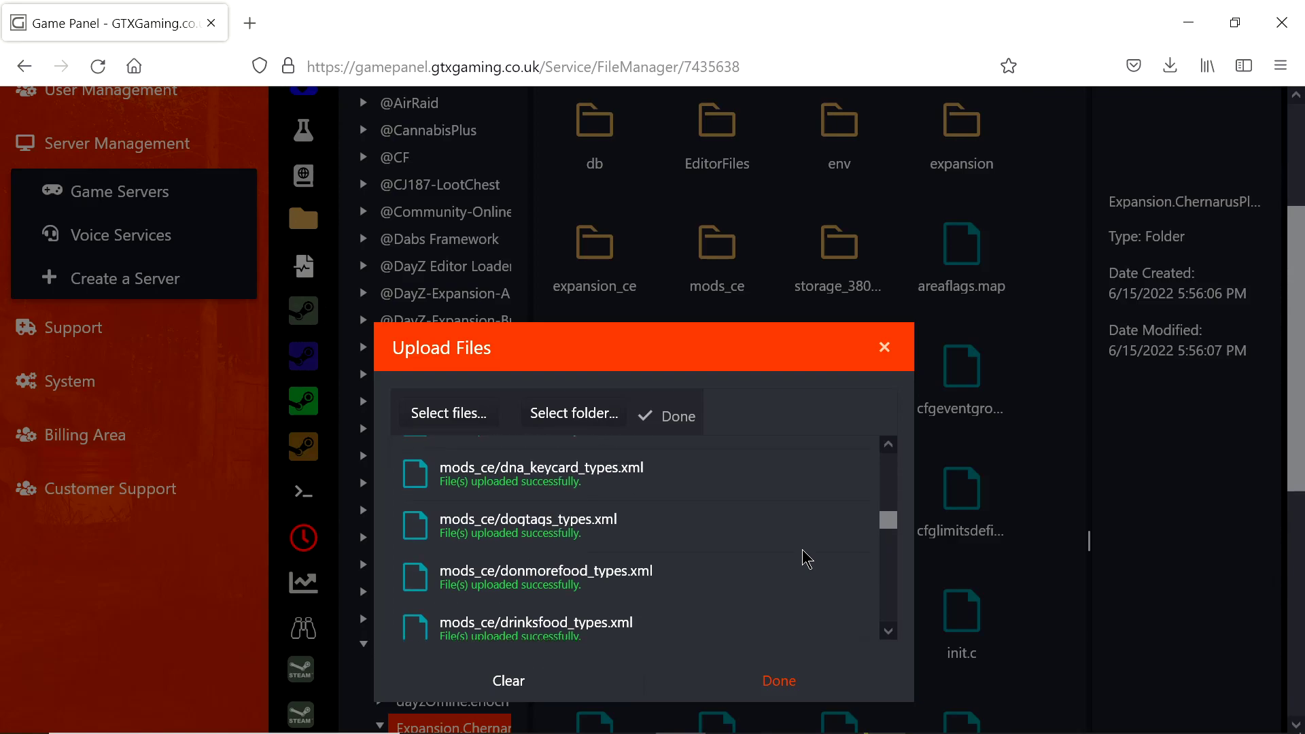
pyautogui.scroll(-12, 807, 559)
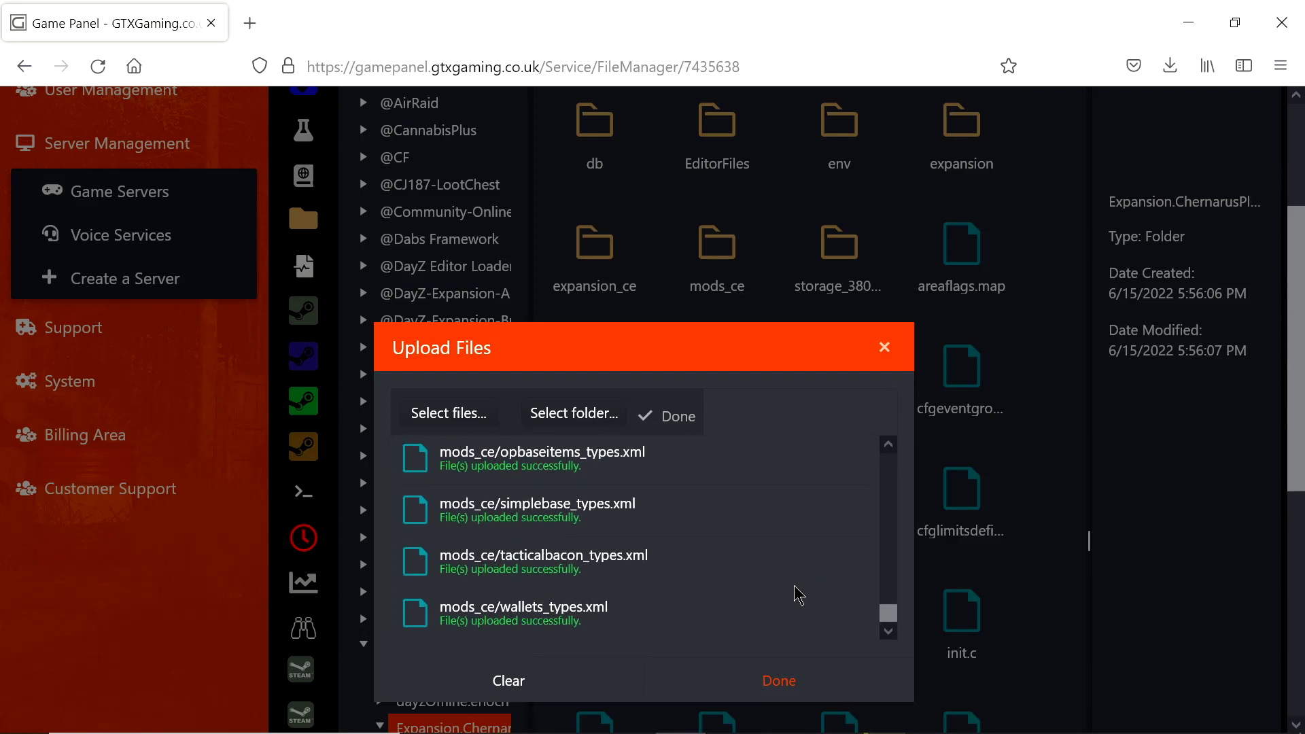
pyautogui.click(774, 688)
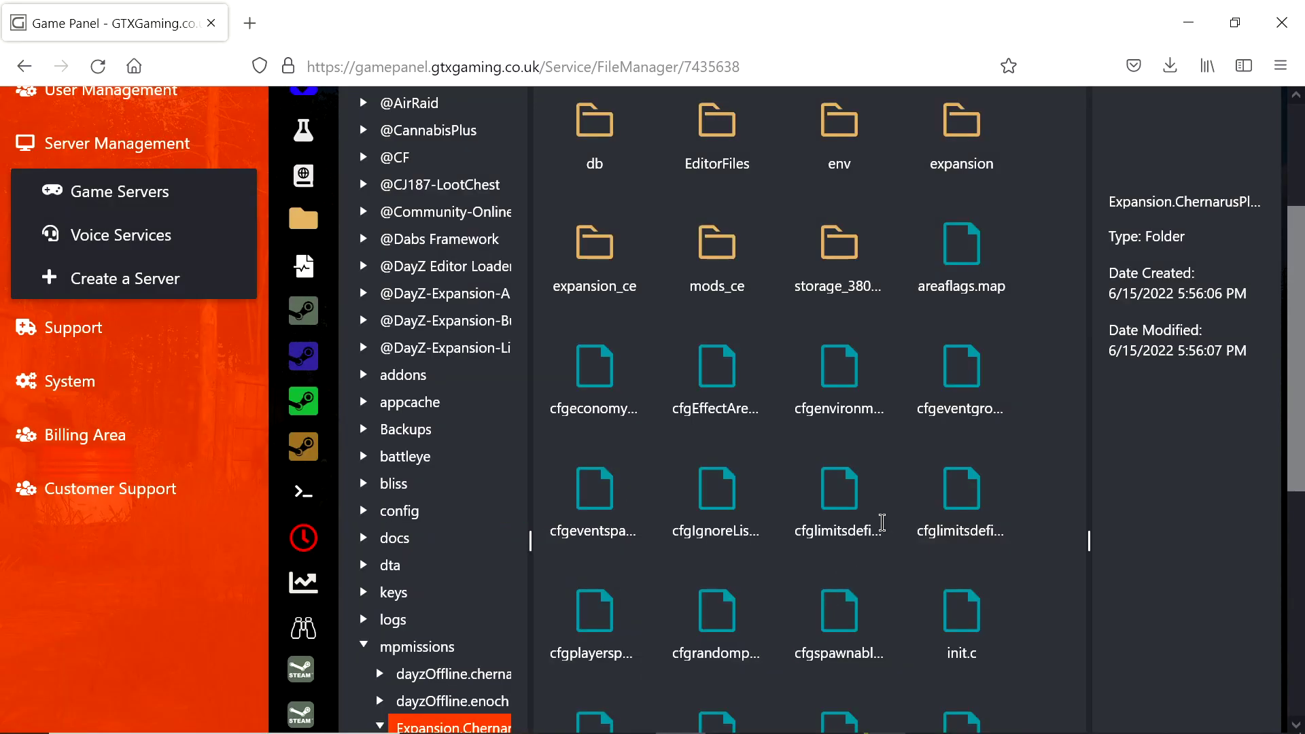
# Step: Open the uploaded mods_ce folder in the mission folder and look over its types files
pyautogui.scroll(3, 881, 522)
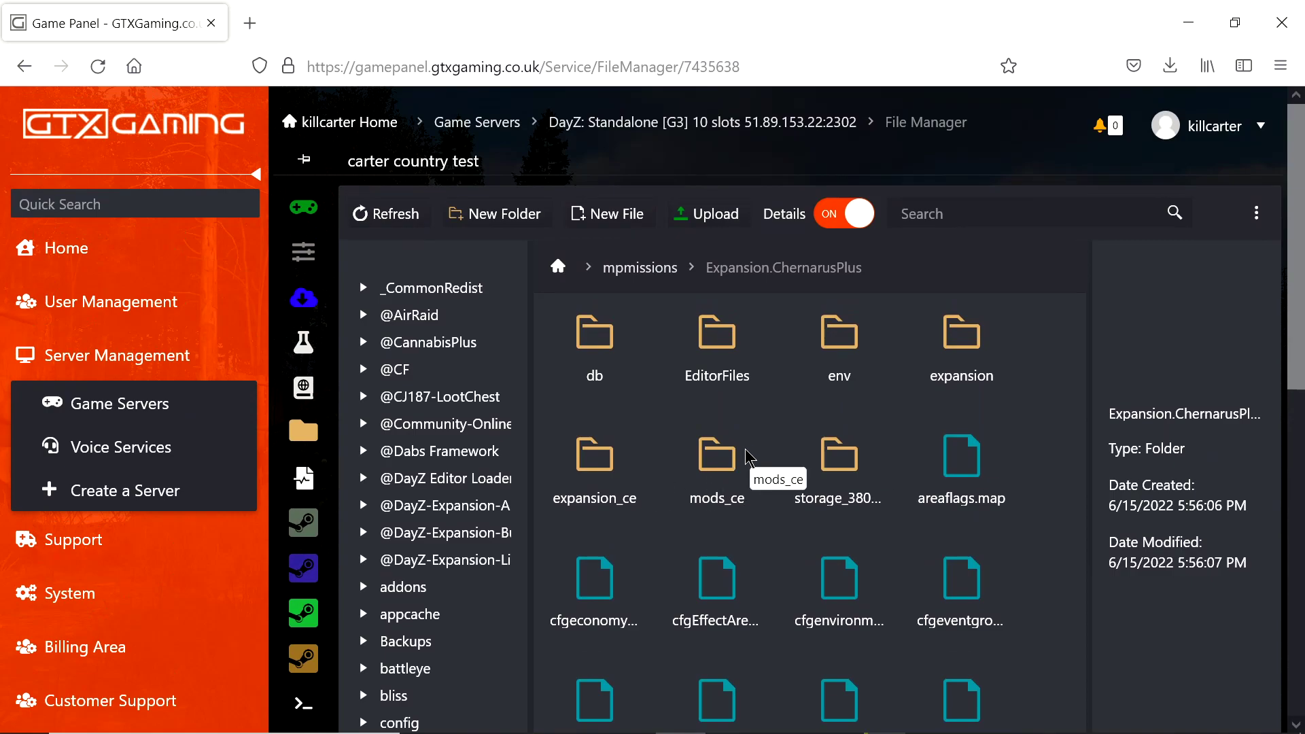
pyautogui.doubleClick(732, 467)
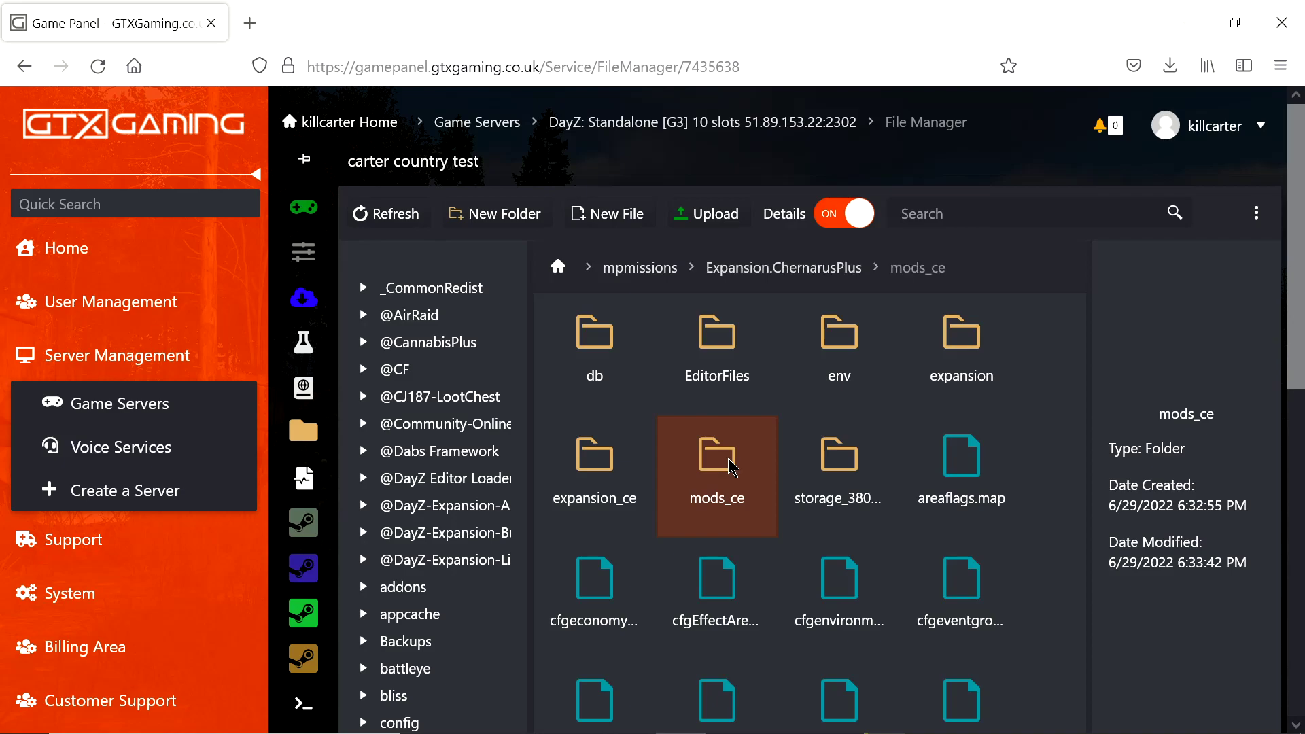
pyautogui.scroll(-1, 804, 403)
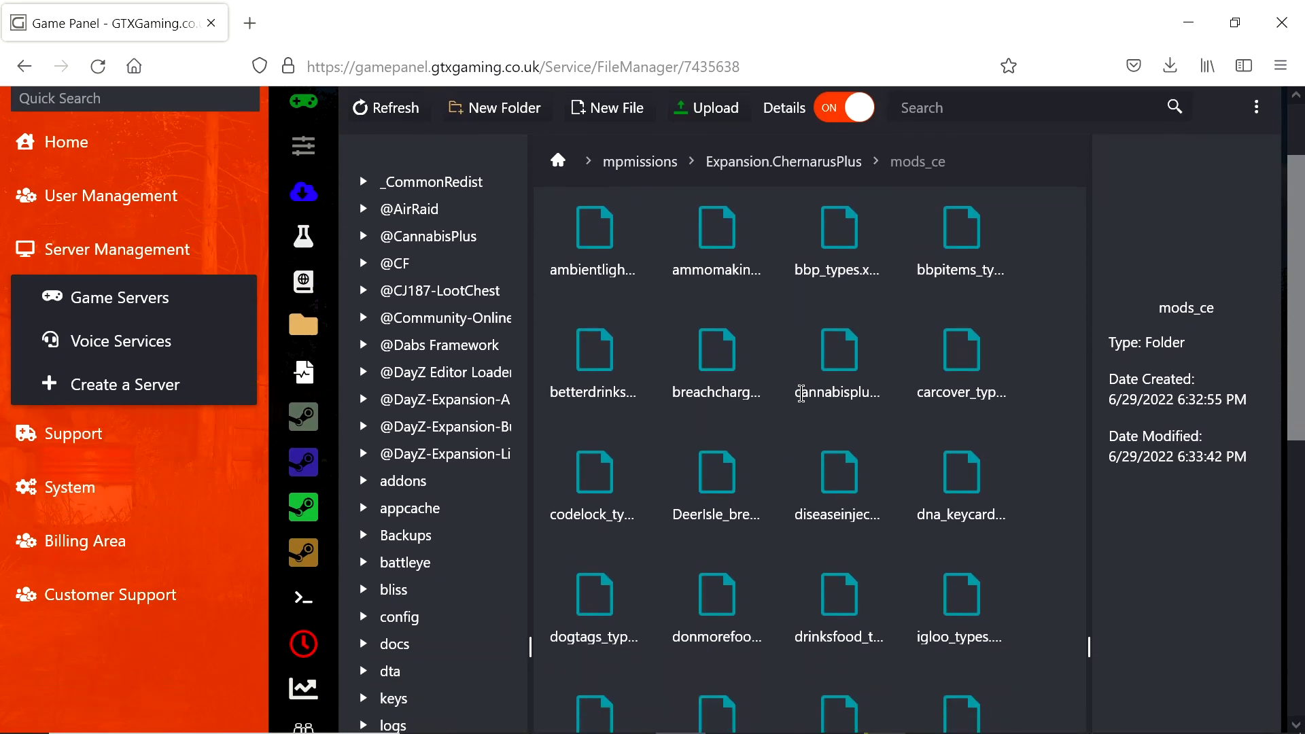
pyautogui.scroll(1, 805, 403)
# Step: Go back to the Expansion.ChernarusPlus folder, open cfgeconomycore.xml and maximize its editor
pyautogui.click(784, 268)
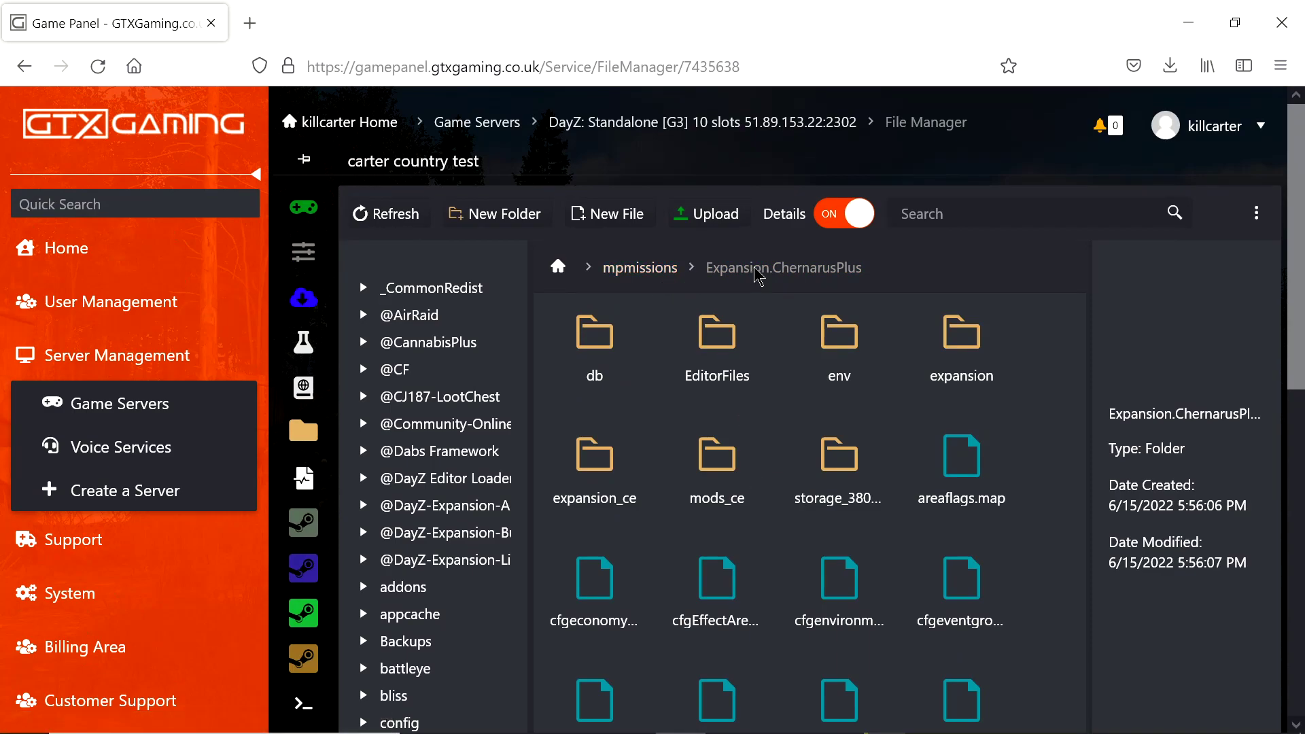
pyautogui.doubleClick(610, 583)
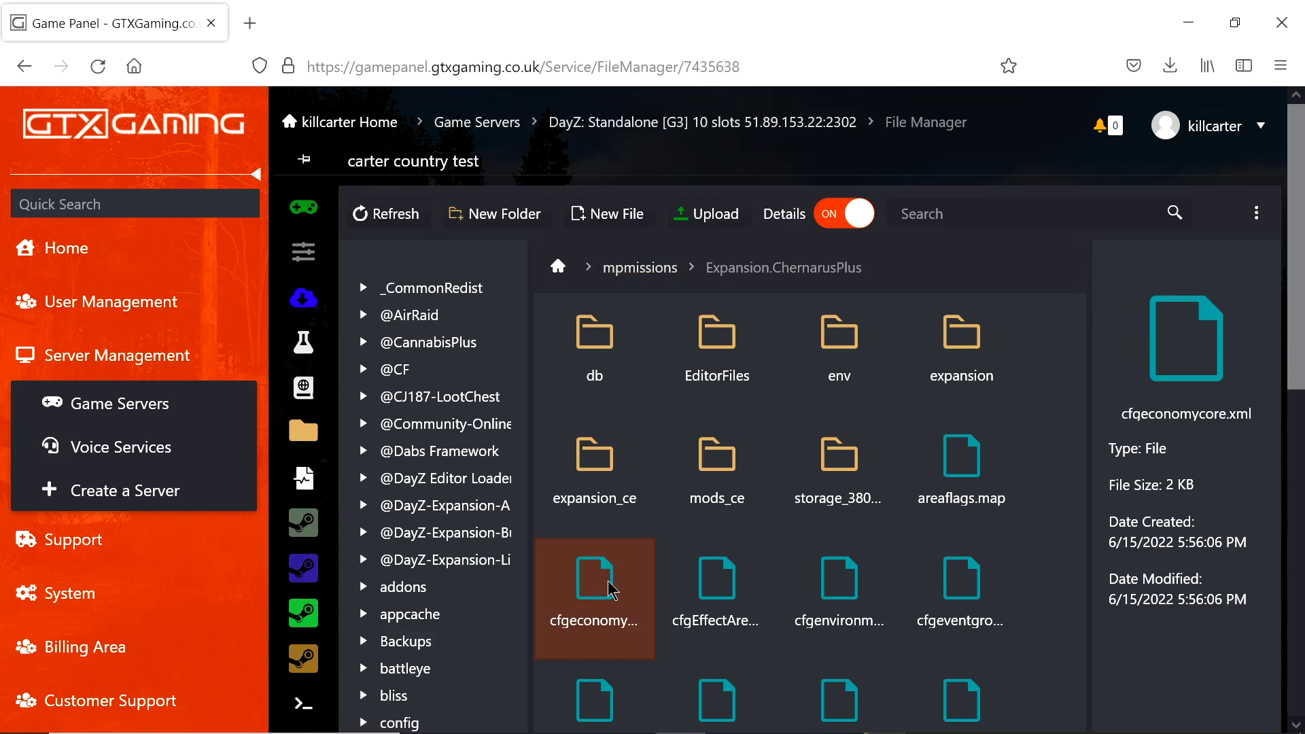
pyautogui.click(1041, 204)
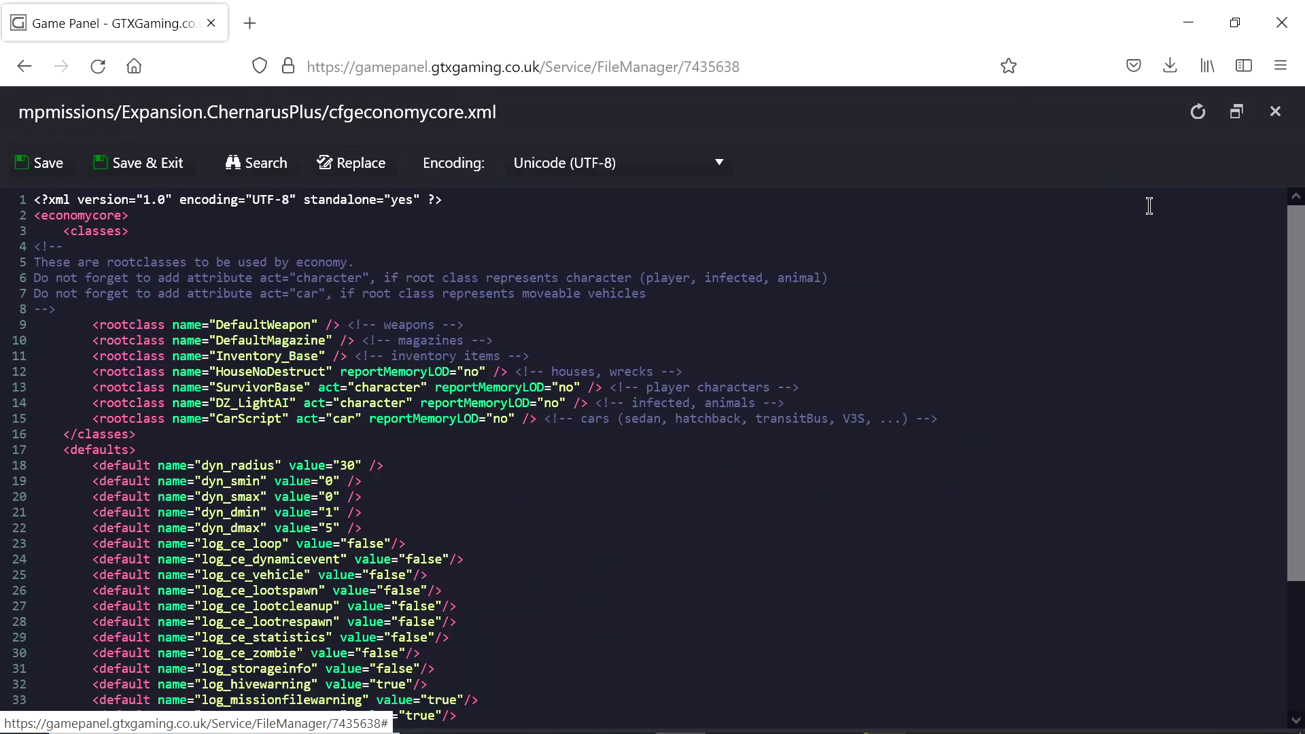
# Step: Duplicate the expansion_ce ce block in cfgeconomycore.xml onto a new line just before the closing economycore tag
pyautogui.scroll(-4, 595, 510)
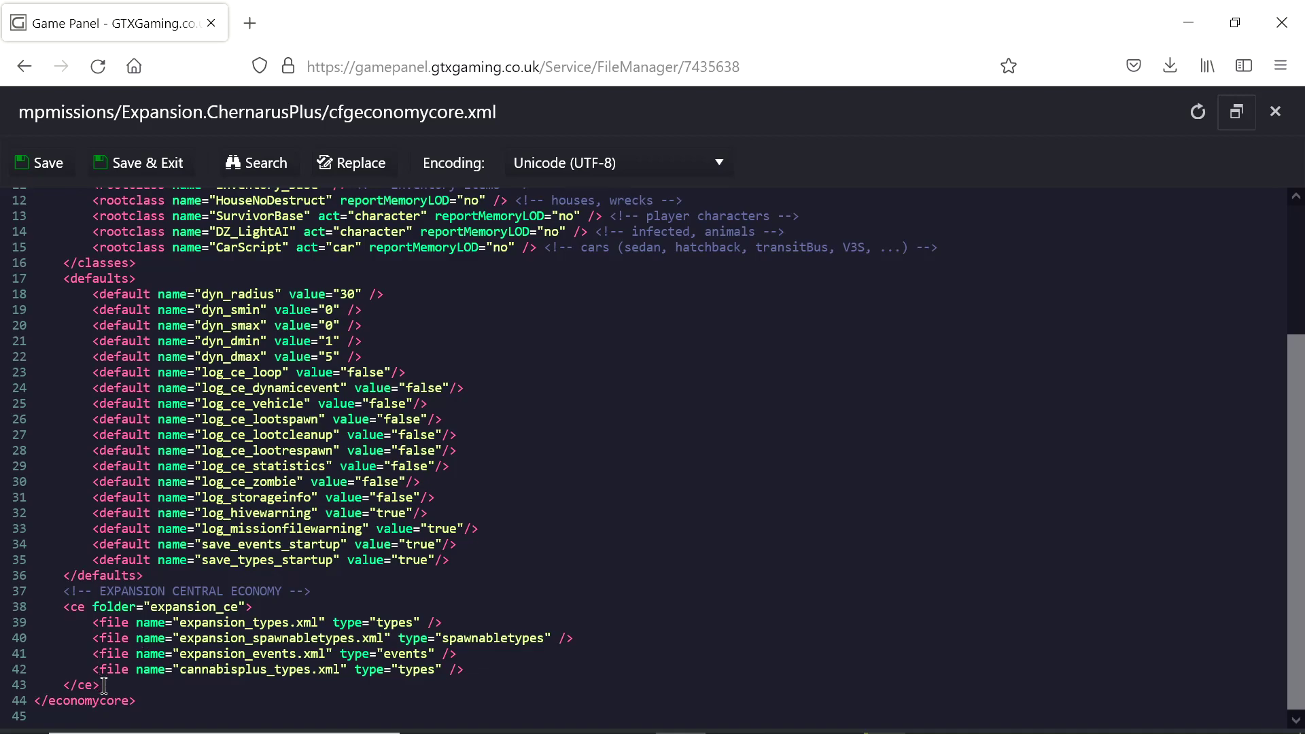
pyautogui.moveTo(102, 686); pyautogui.dragTo(12, 615)
pyautogui.hotkey('ctrl', 'c')
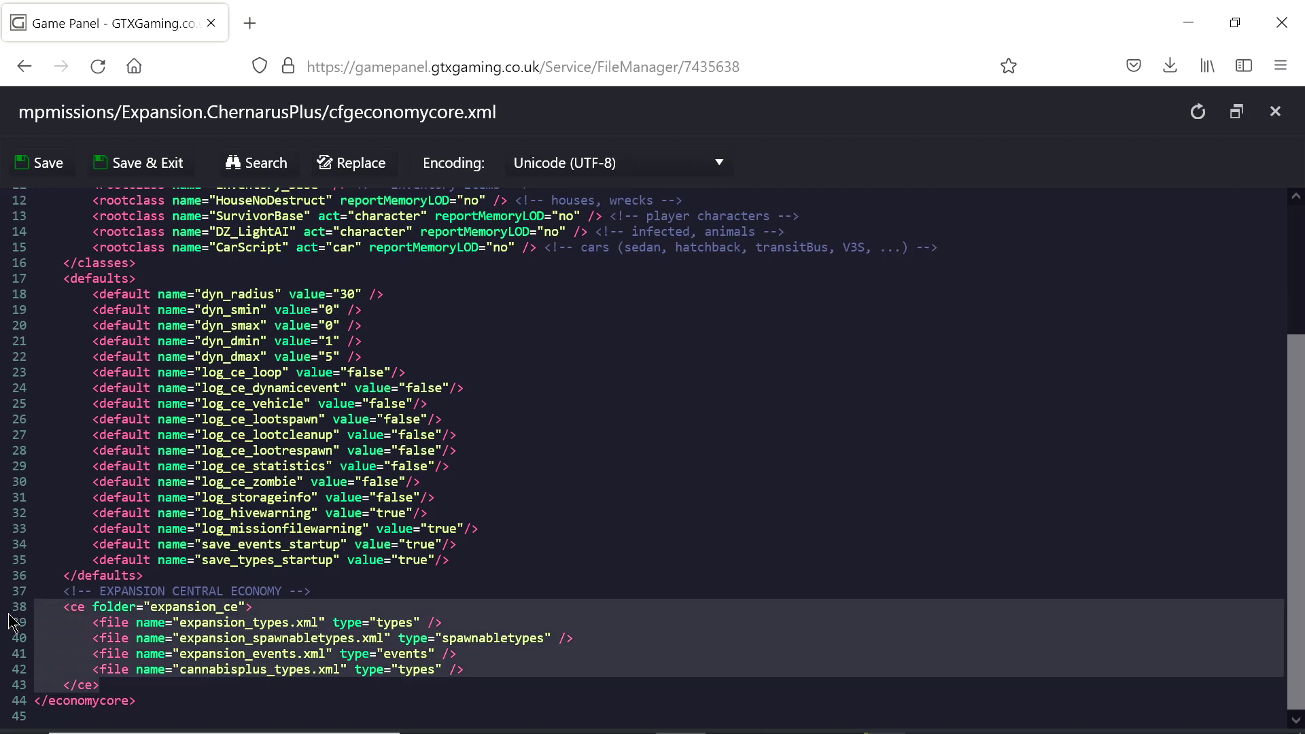
pyautogui.rightClick(153, 622)
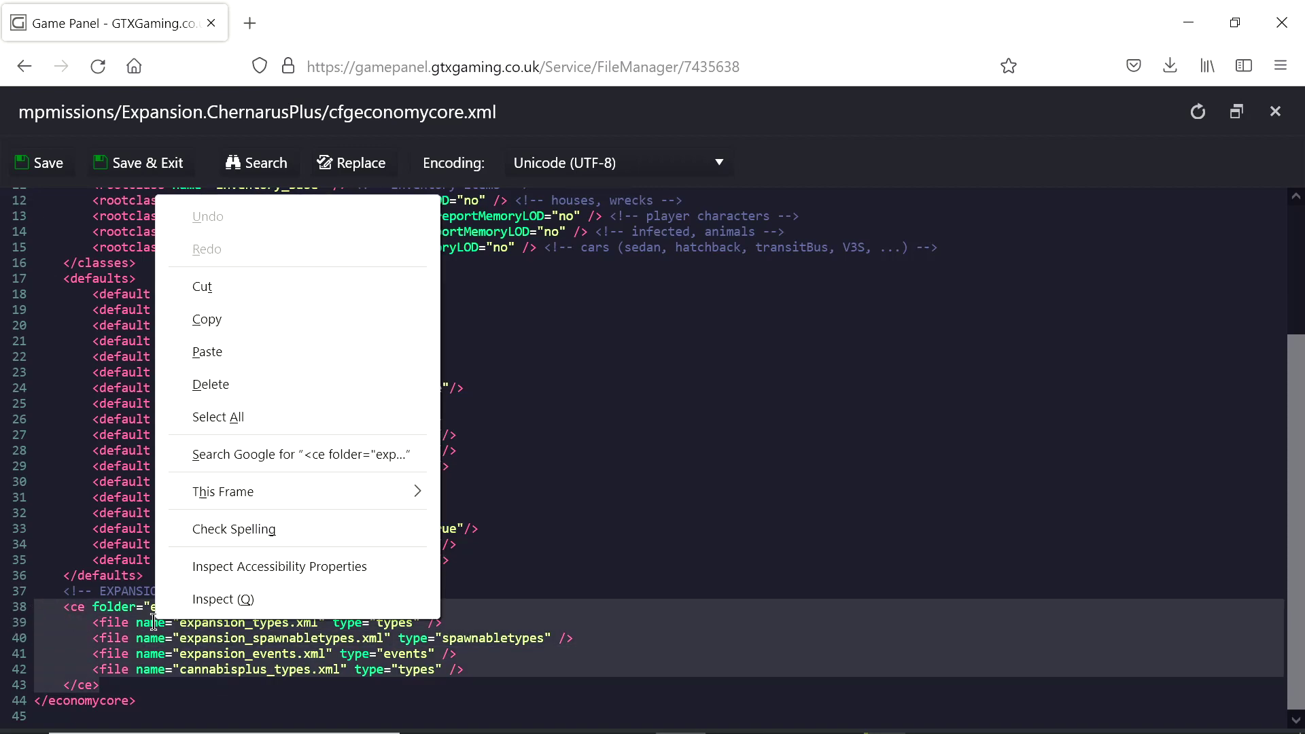
pyautogui.click(202, 320)
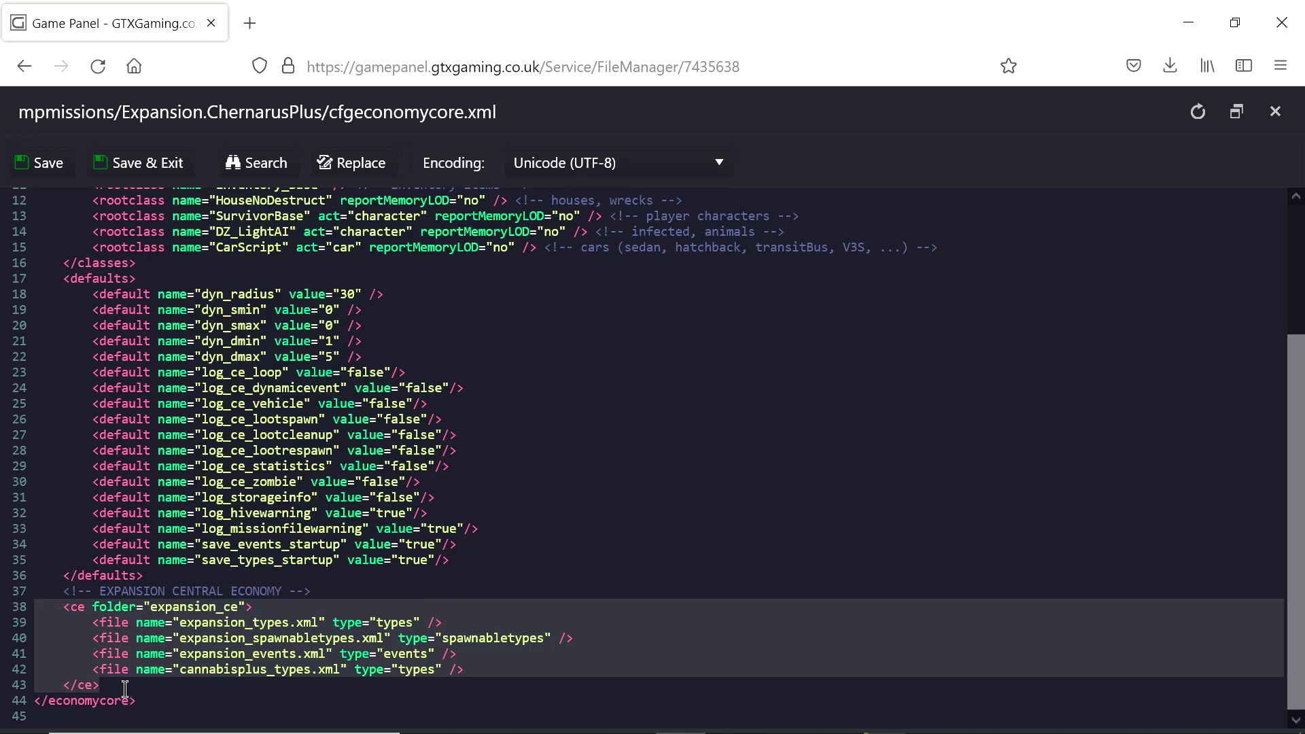
pyautogui.click(33, 700)
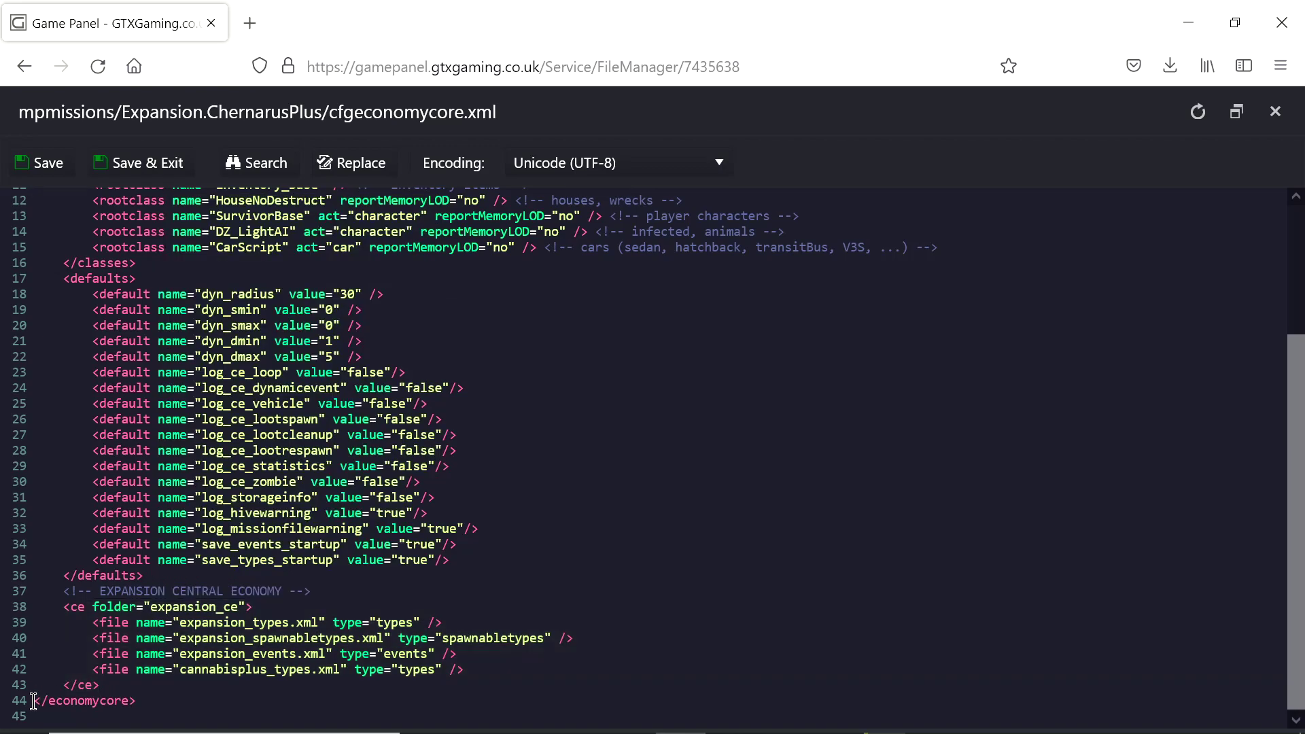
pyautogui.press('Return')
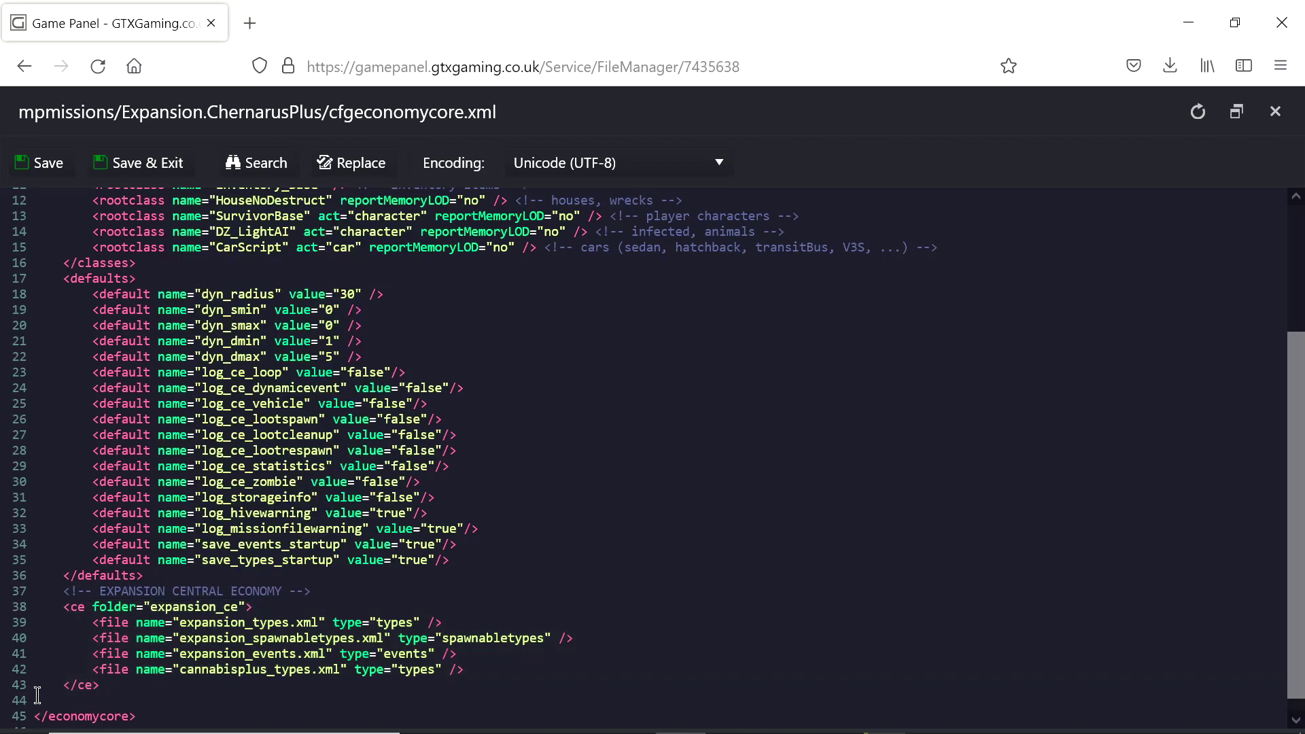
pyautogui.scroll(-1, 90, 505)
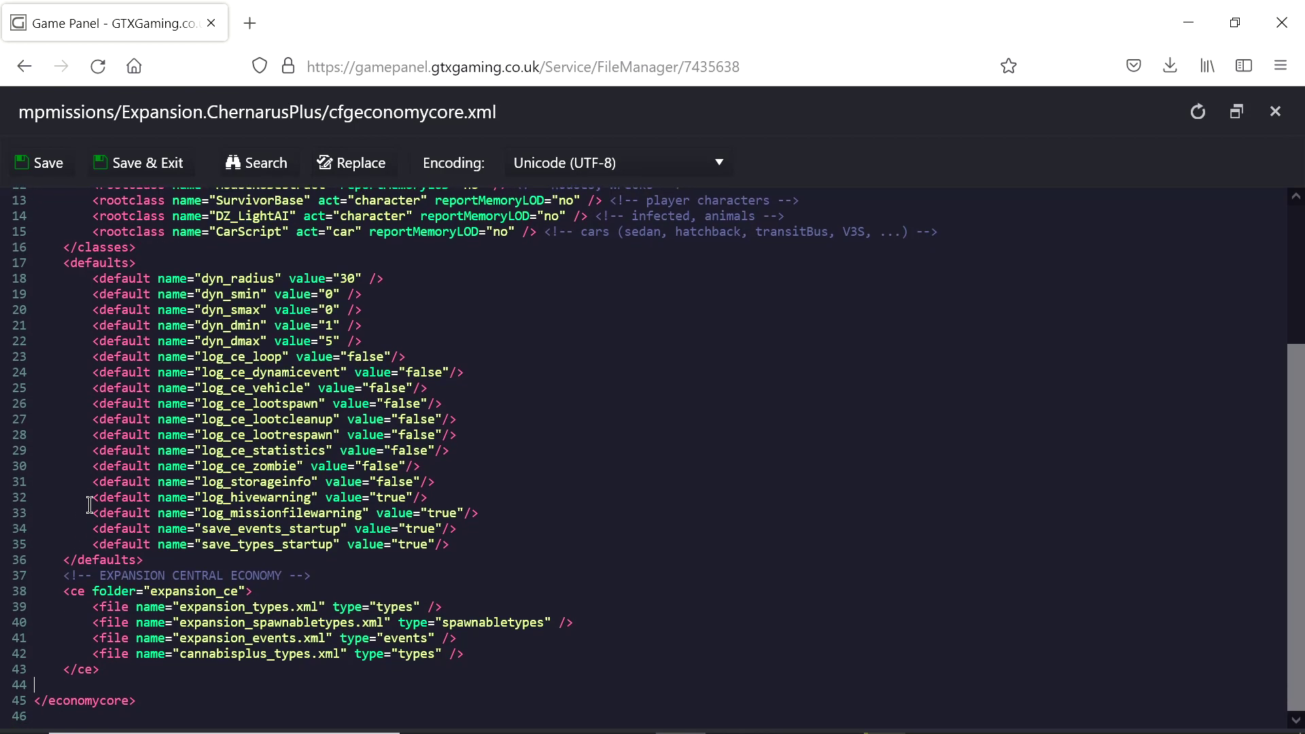
pyautogui.rightClick(43, 686)
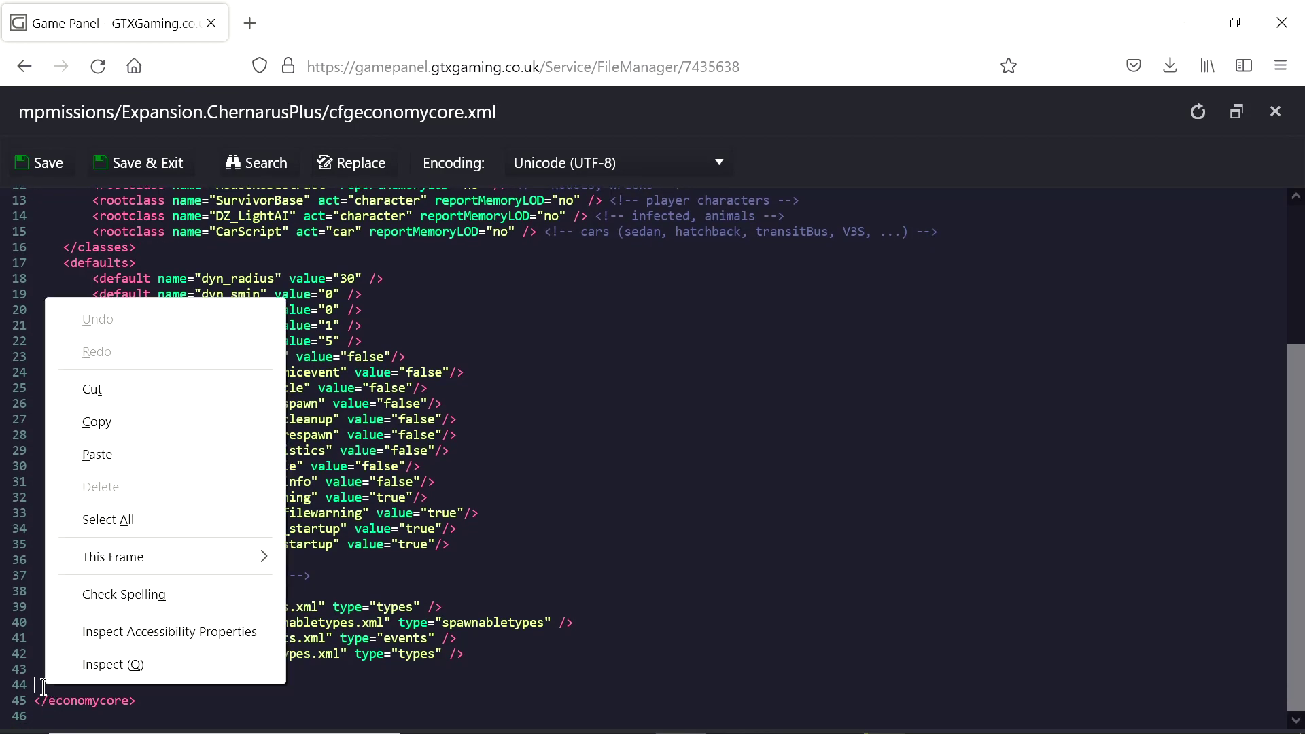
pyautogui.click(89, 454)
# Step: Clear the copied block's folder name, delete its file lines except expansion_types.xml, and save and close the file
pyautogui.scroll(-2, 201, 639)
pyautogui.doubleClick(170, 605)
pyautogui.press('BackSpace')
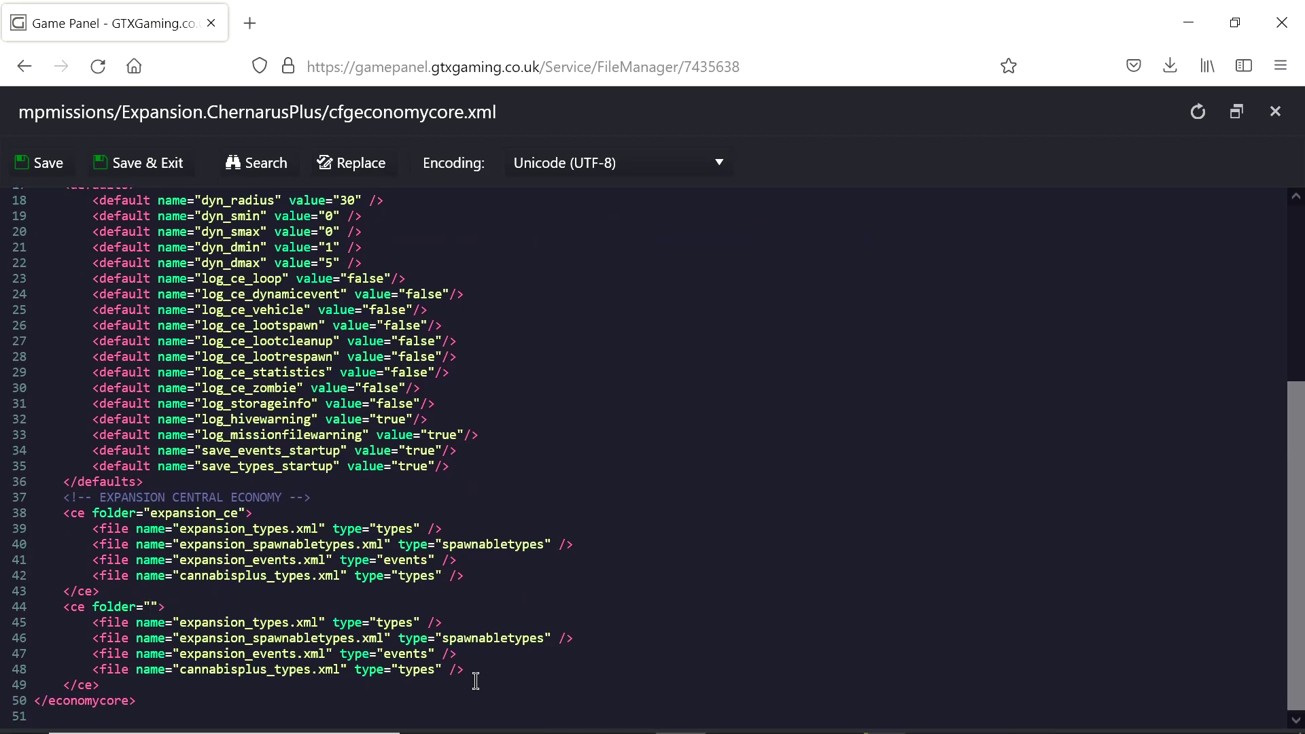
pyautogui.moveTo(464, 671); pyautogui.dragTo(36, 643)
pyautogui.press('BackSpace')
pyautogui.press('BackSpace')
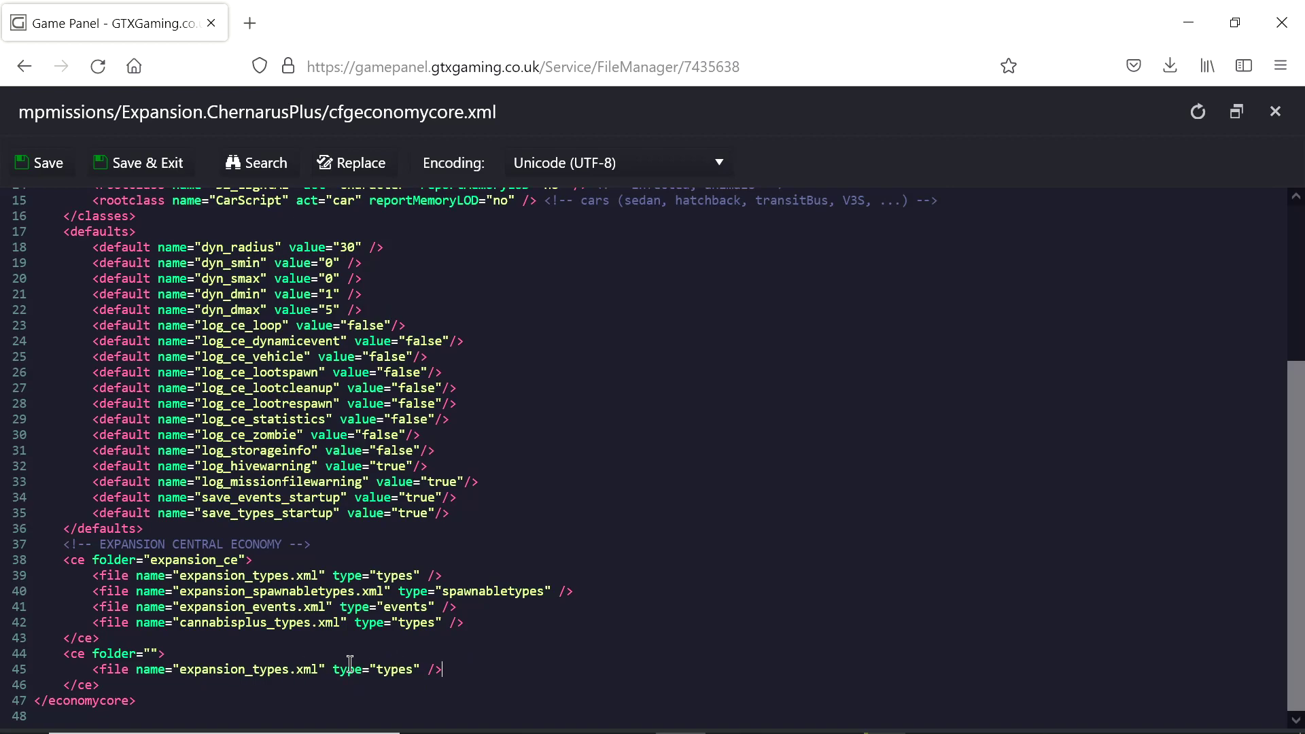
pyautogui.click(151, 166)
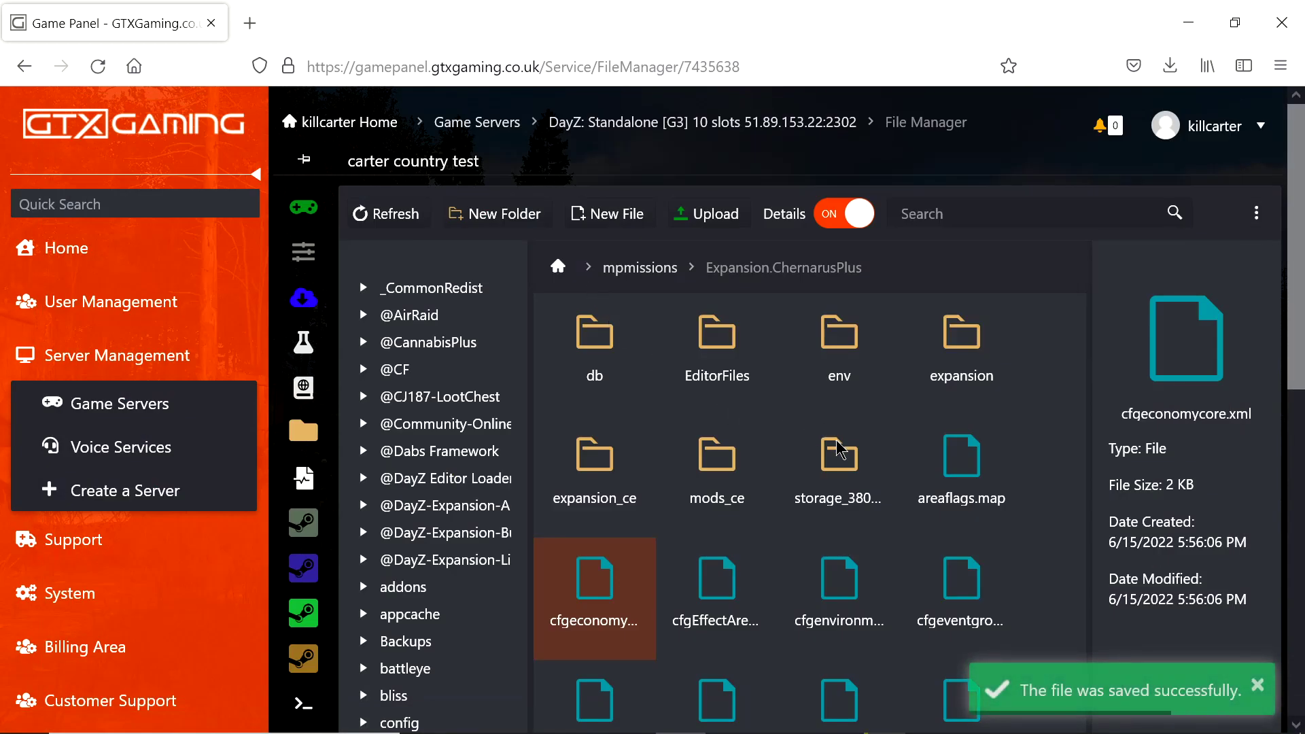
pyautogui.moveTo(932, 727)
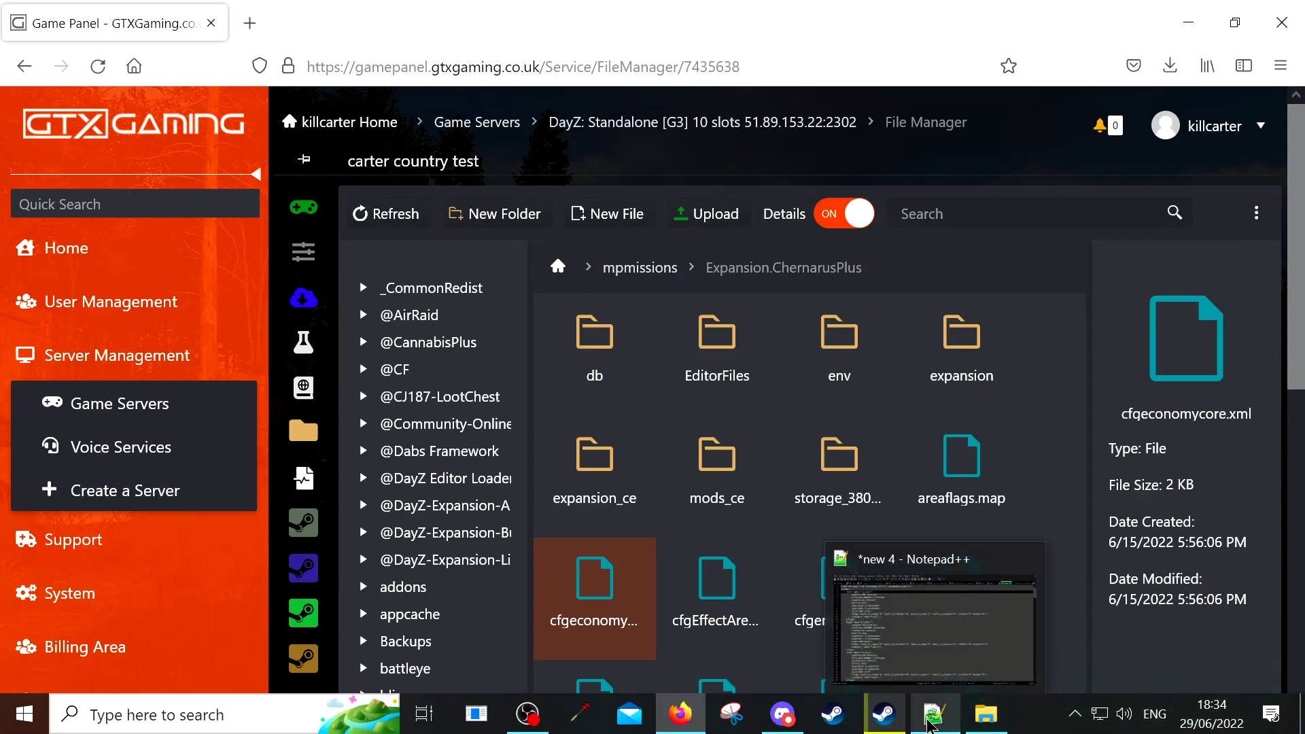
pyautogui.click(733, 493)
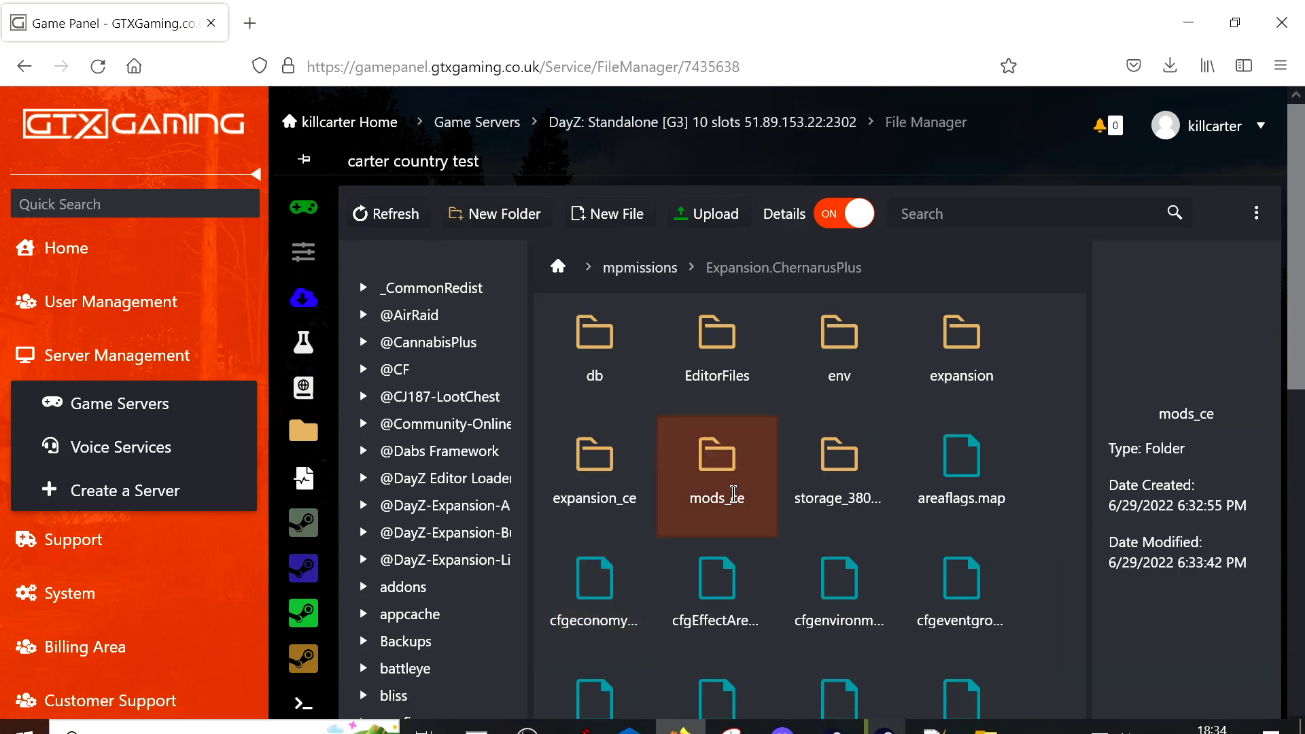
pyautogui.rightClick(734, 493)
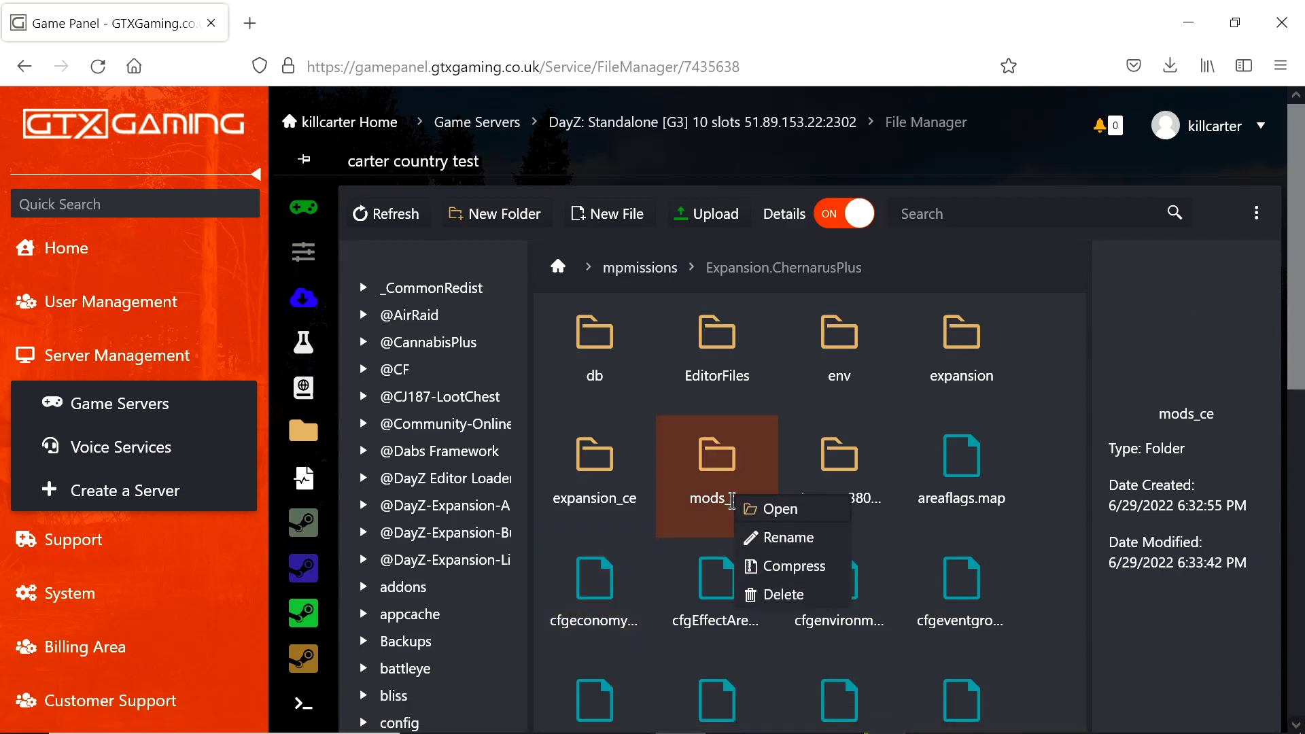
pyautogui.click(1047, 626)
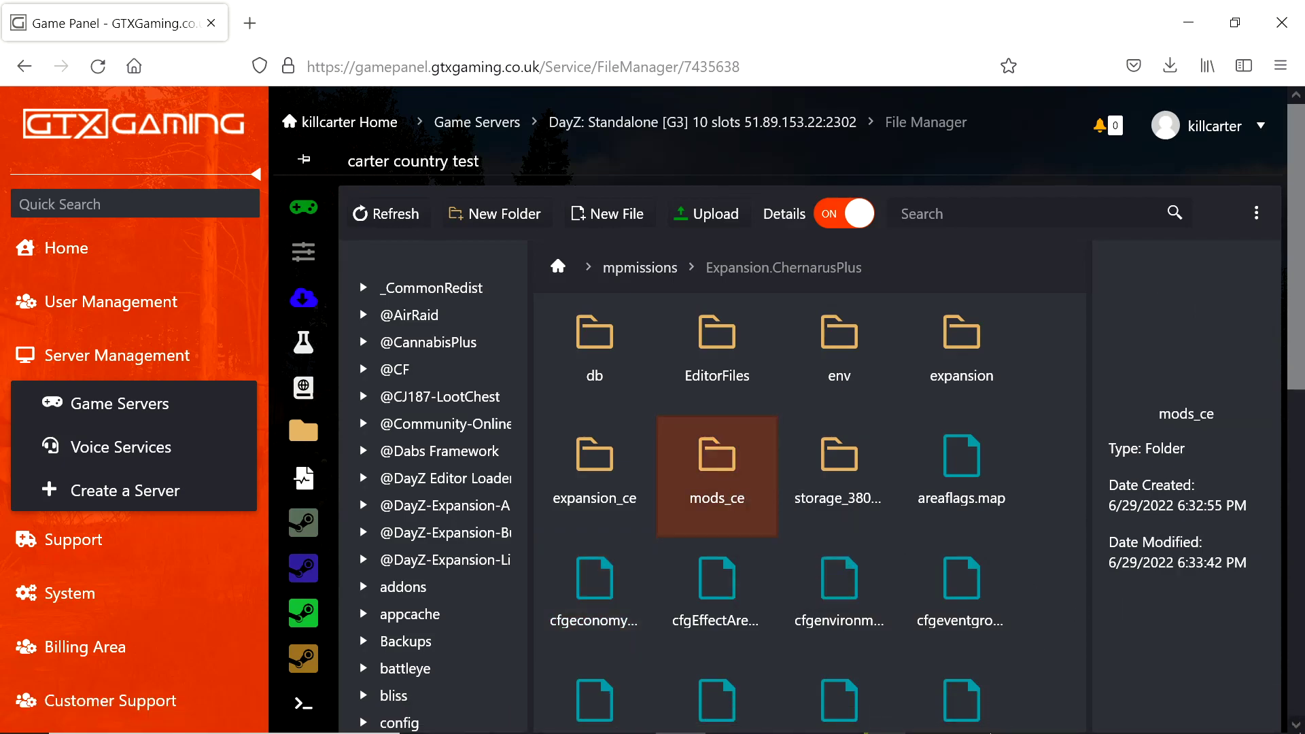
# Step: Reopen cfgeconomycore.xml and, in File Explorer, browse from drive I: to Github_projects, Mod_XML_files, Mod_xml_Files and mods_ce
pyautogui.doubleClick(641, 592)
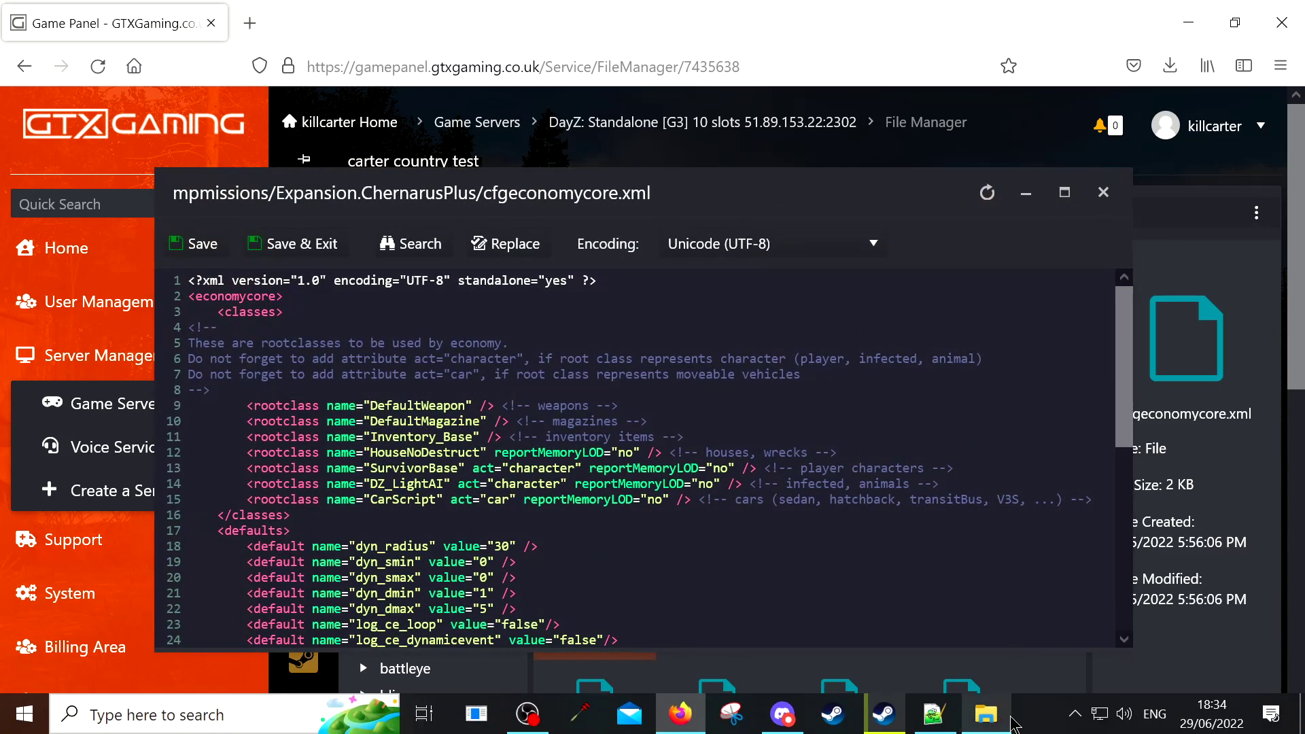
pyautogui.click(1005, 719)
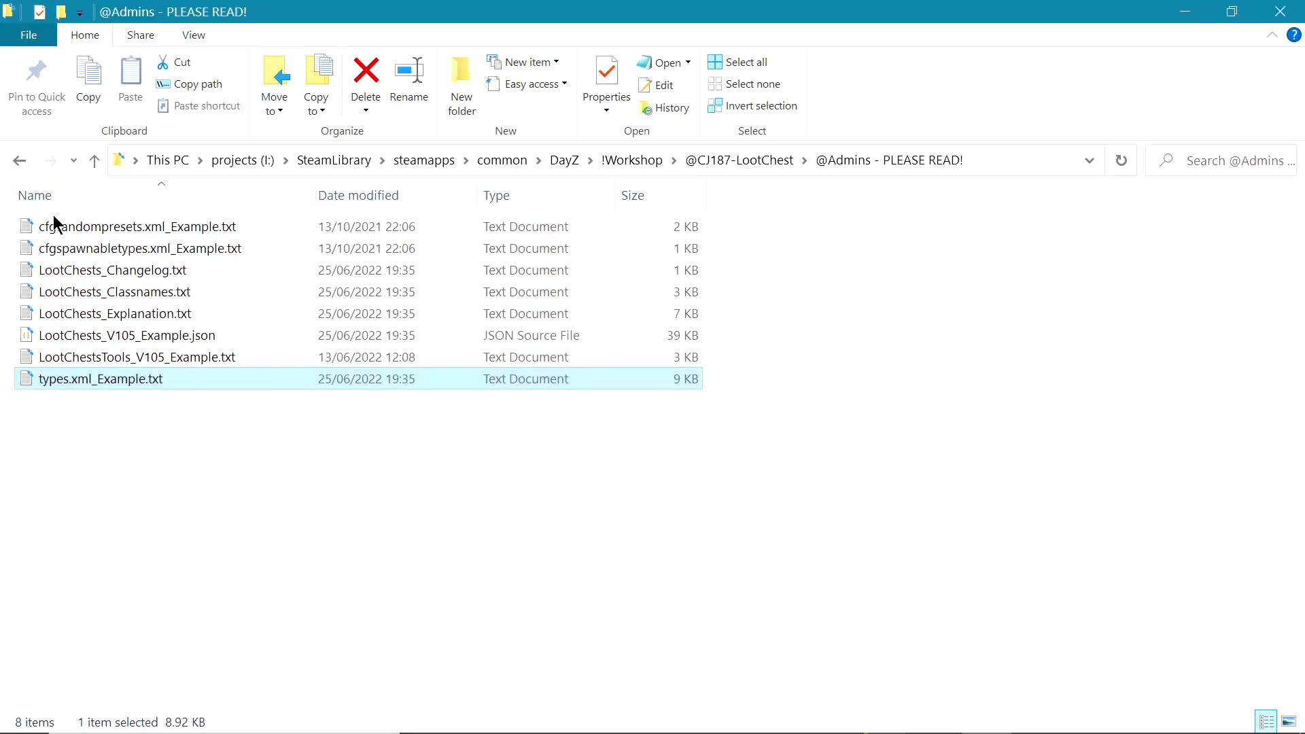
pyautogui.click(168, 160)
pyautogui.doubleClick(71, 361)
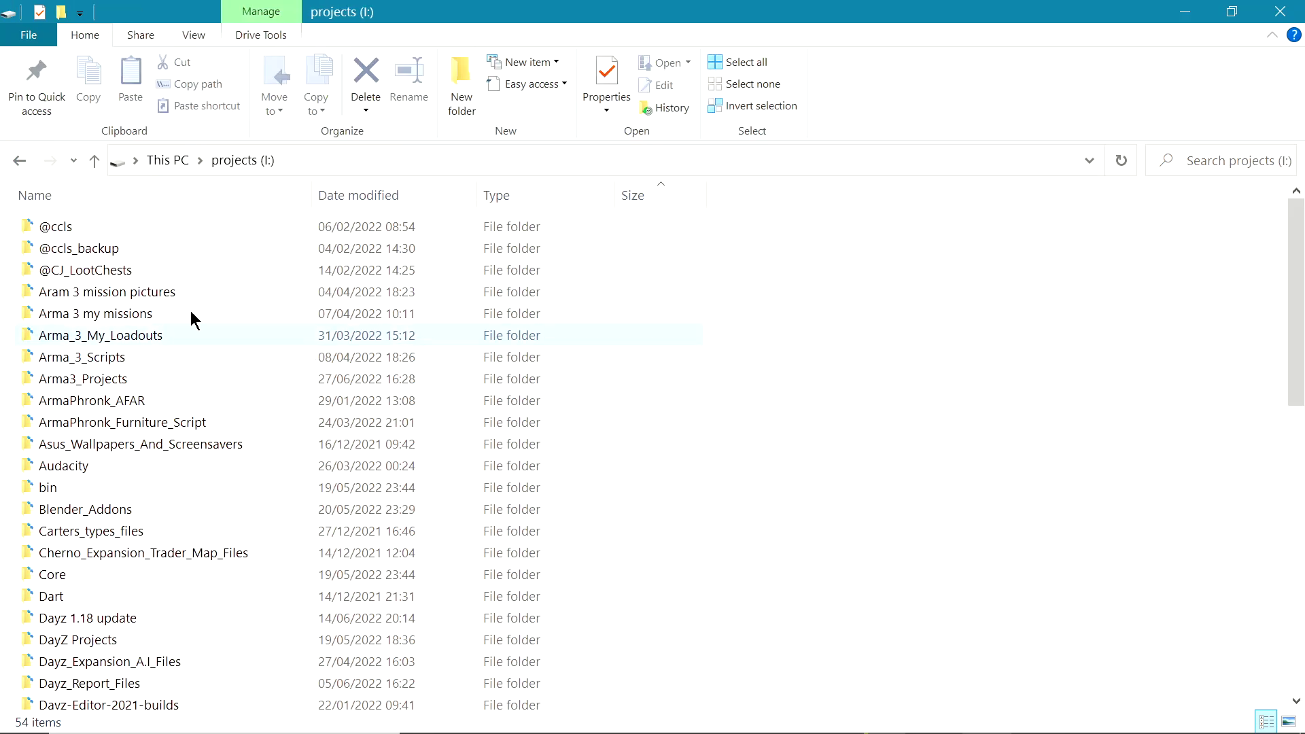
pyautogui.scroll(-6, 96, 458)
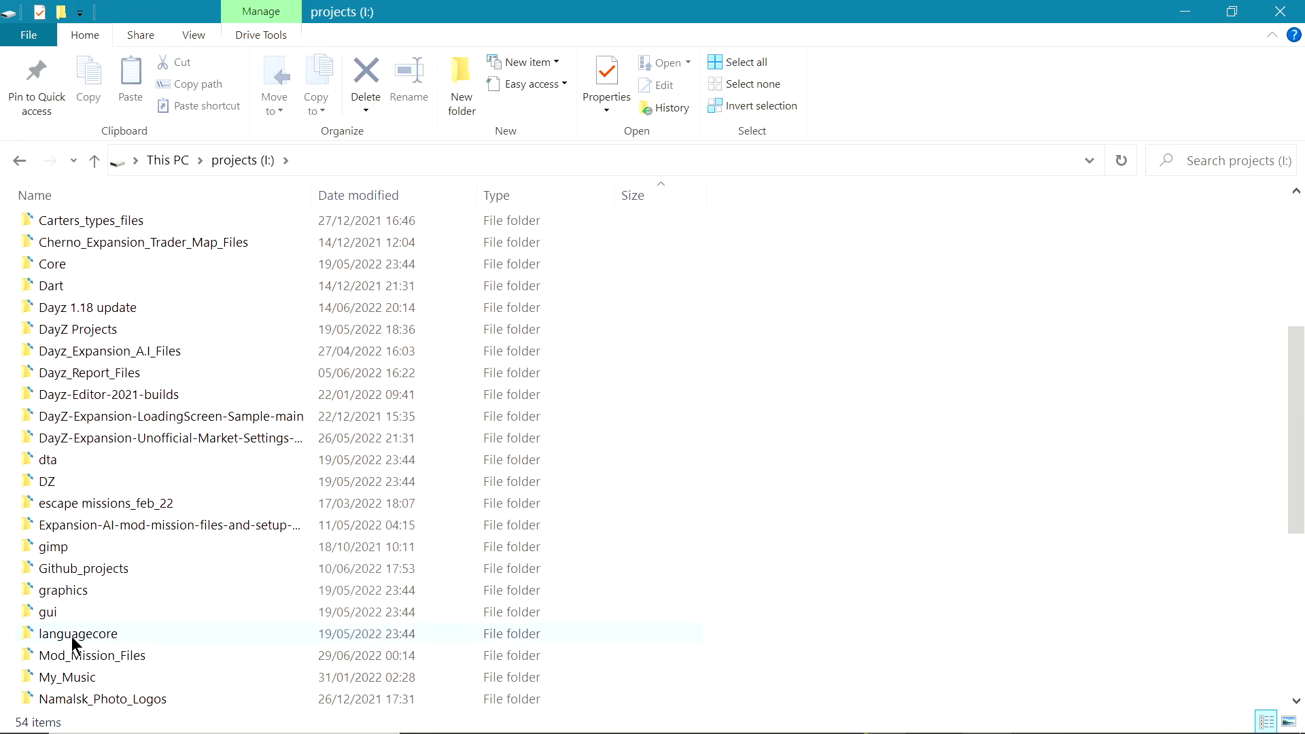
pyautogui.doubleClick(71, 571)
pyautogui.doubleClick(66, 444)
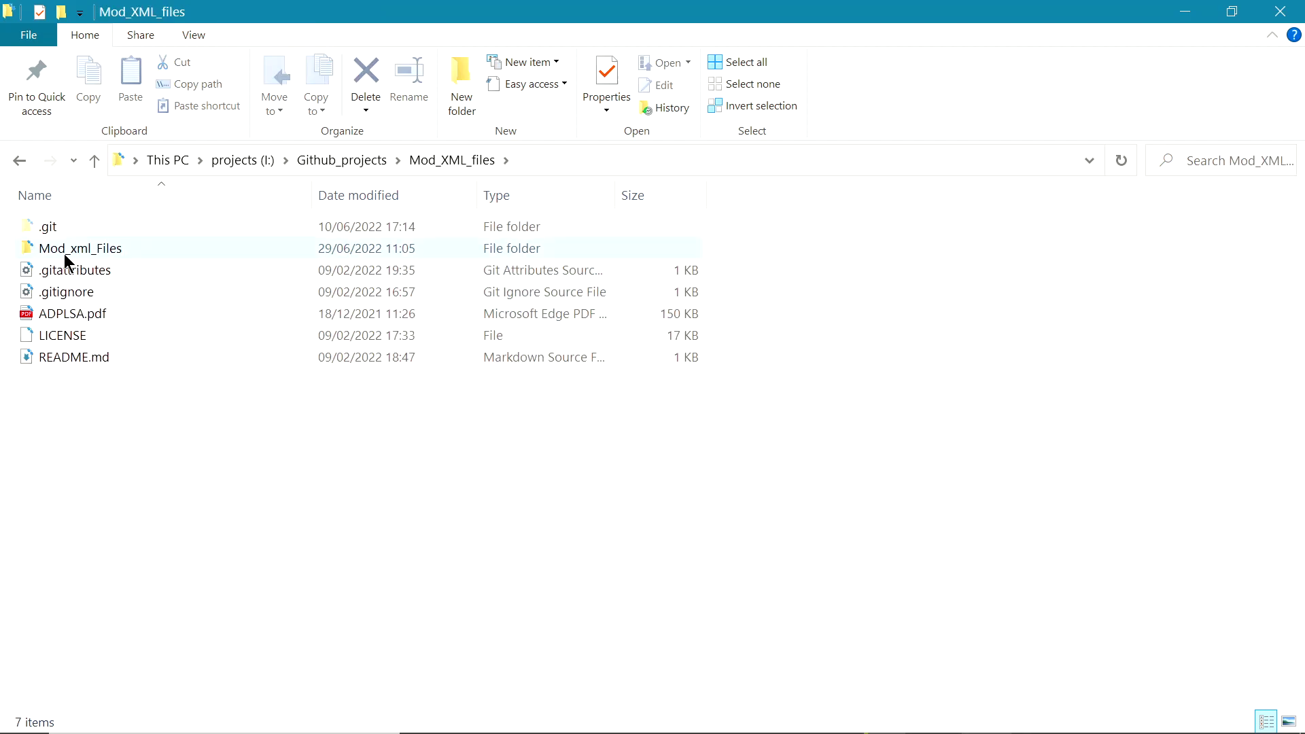
pyautogui.doubleClick(66, 257)
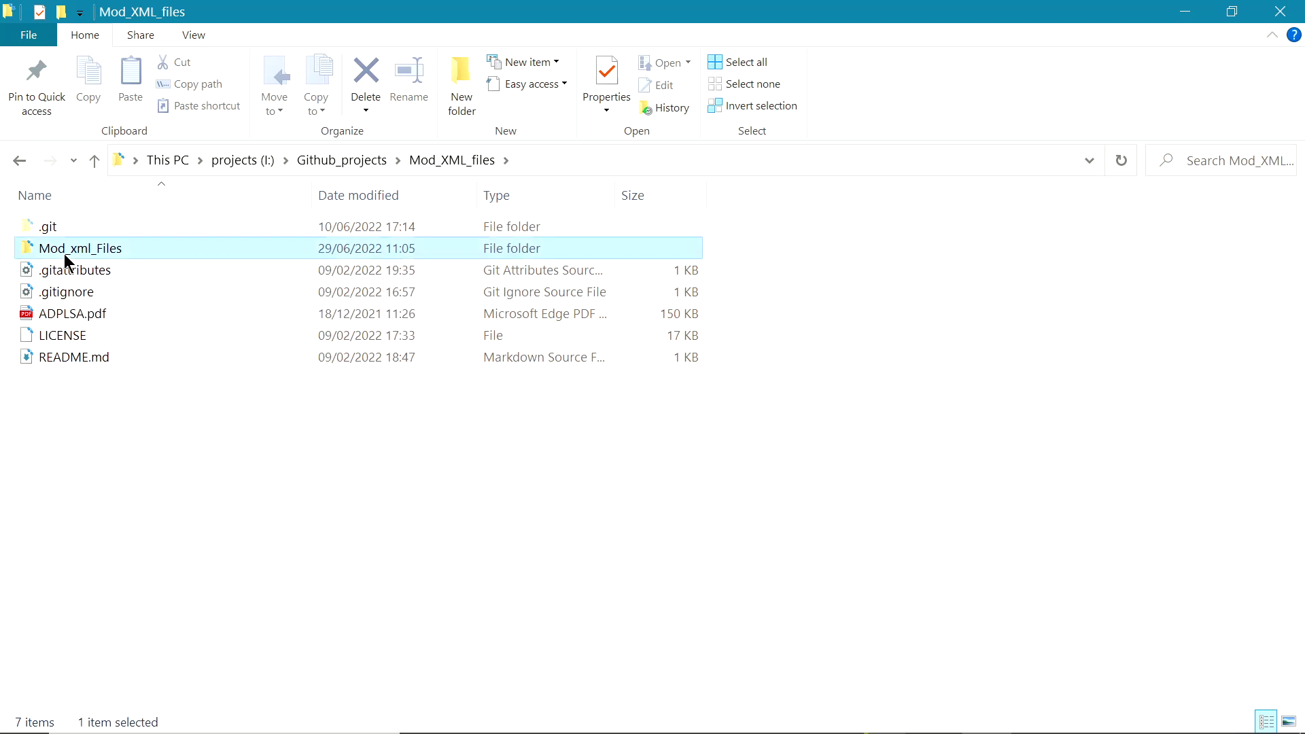
pyautogui.click(69, 314)
pyautogui.doubleClick(69, 315)
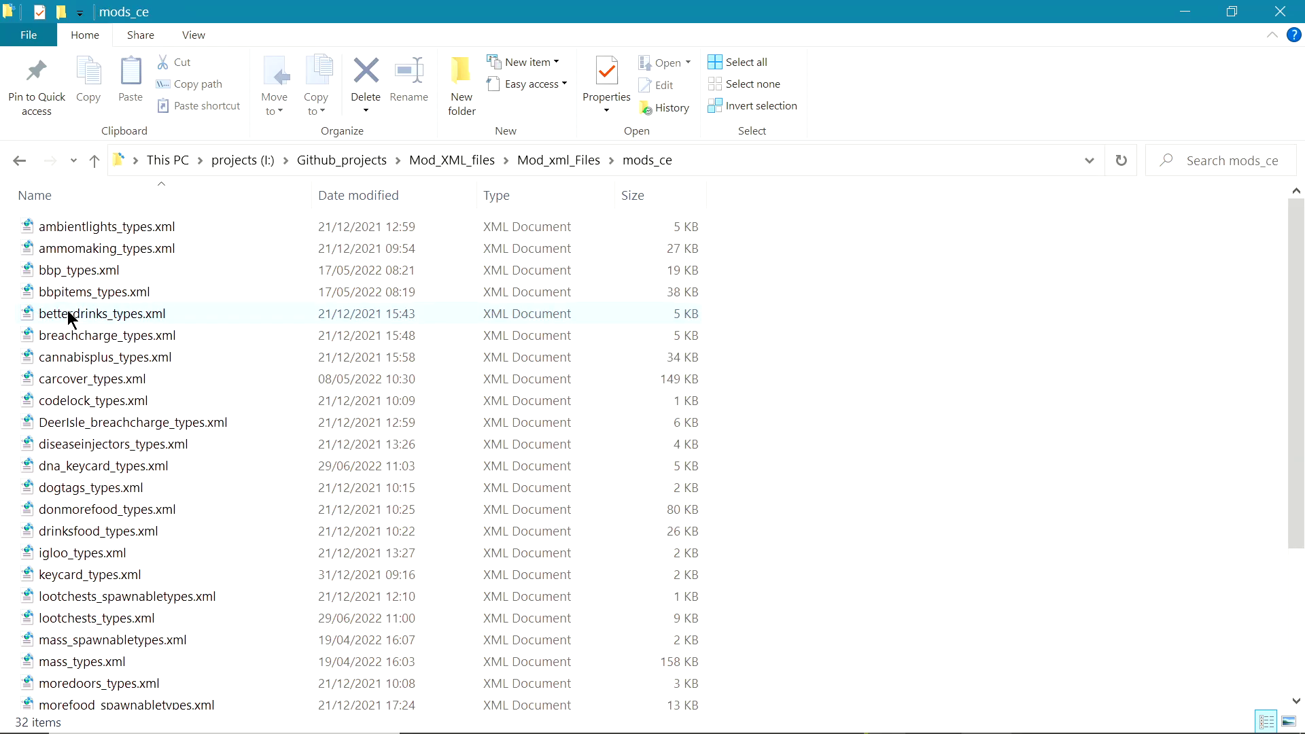
# Step: Go back to Mod_xml_Files and copy the mods_ce folder's name as text
pyautogui.click(21, 162)
pyautogui.click(55, 313)
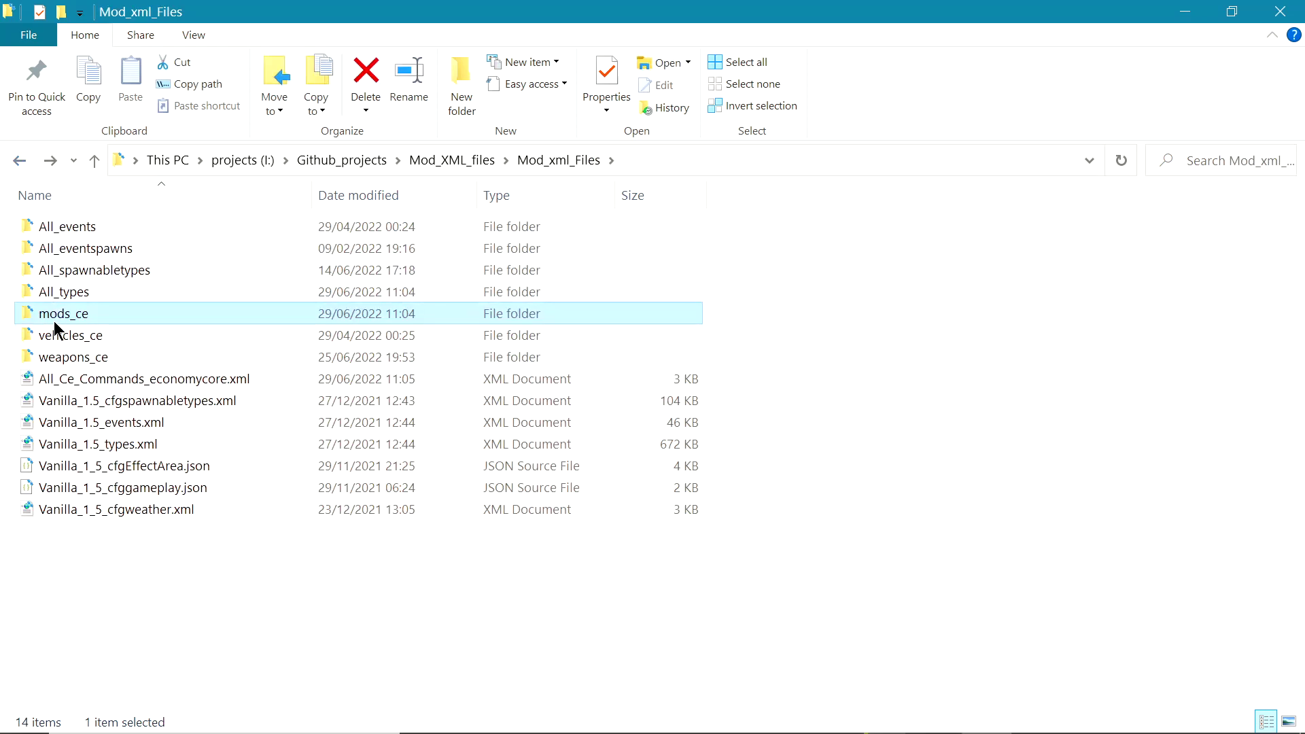
pyautogui.rightClick(59, 315)
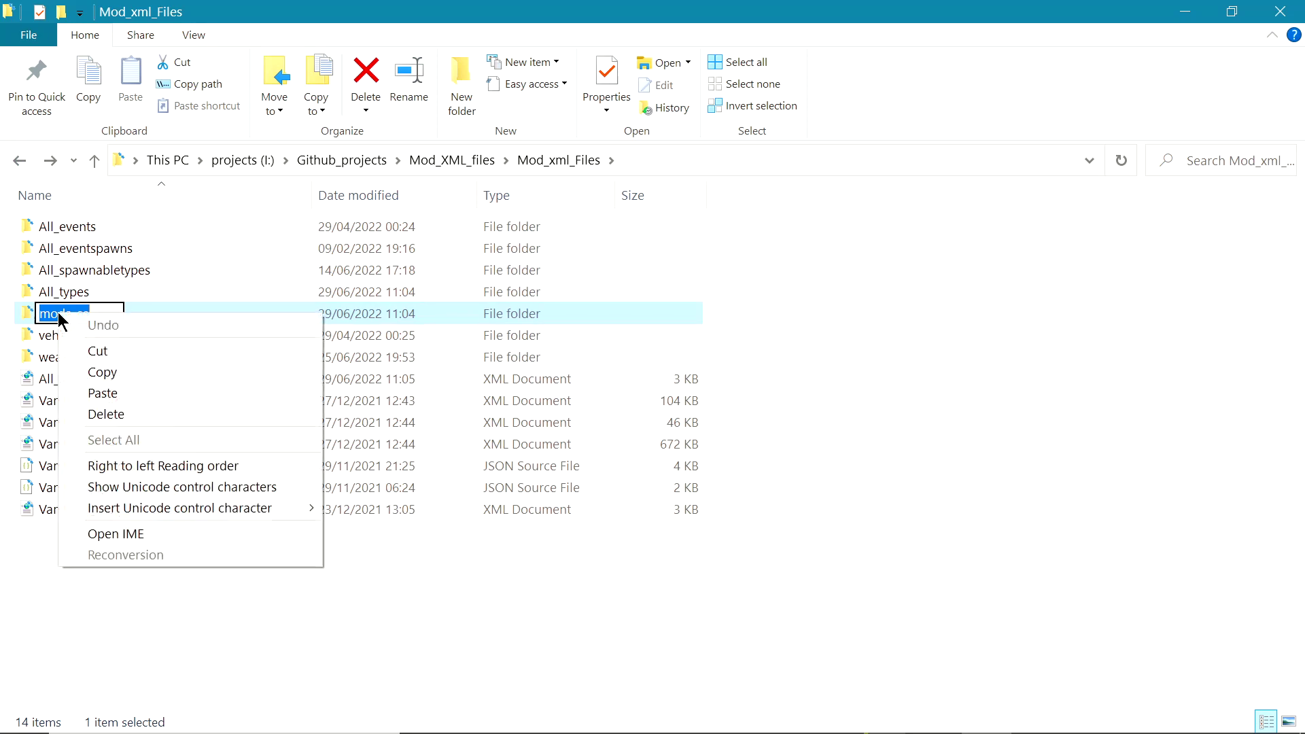
pyautogui.click(100, 374)
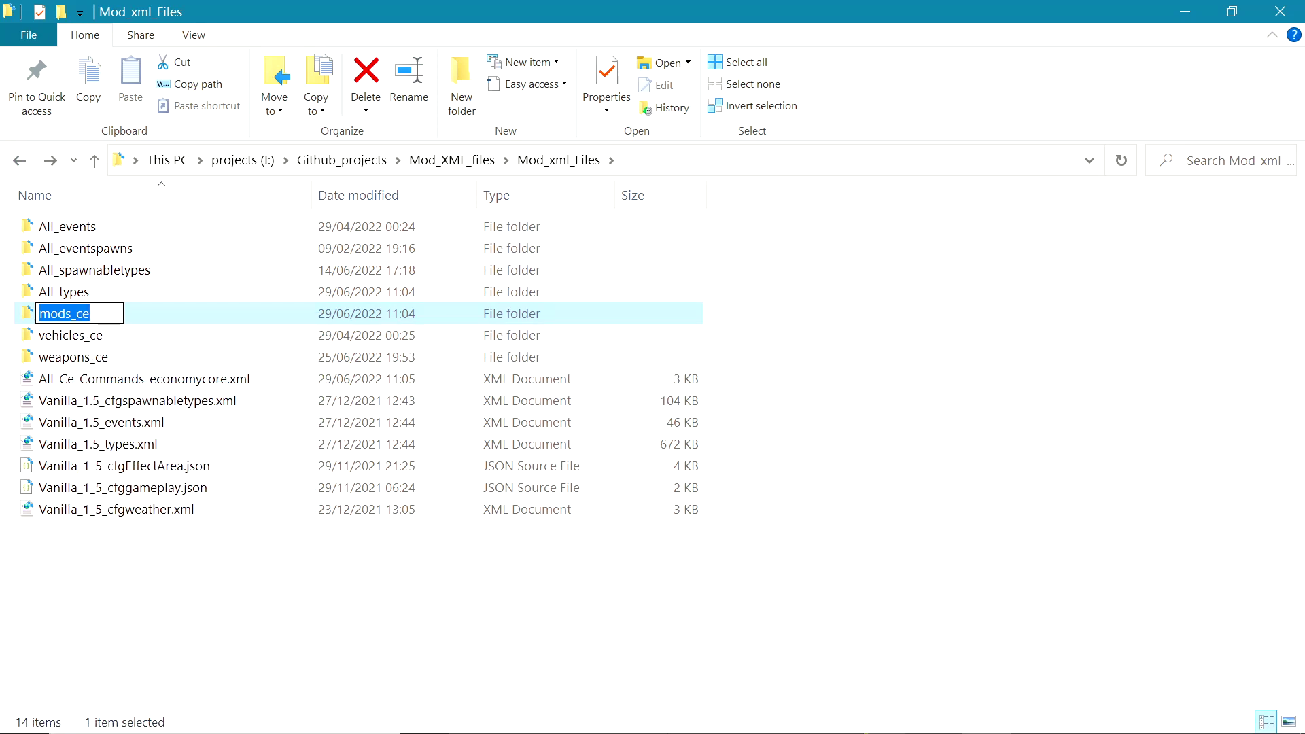
# Step: Switch back to Firefox and paste mods_ce as the folder name of the new ce block in cfgeconomycore.xml
pyautogui.click(677, 719)
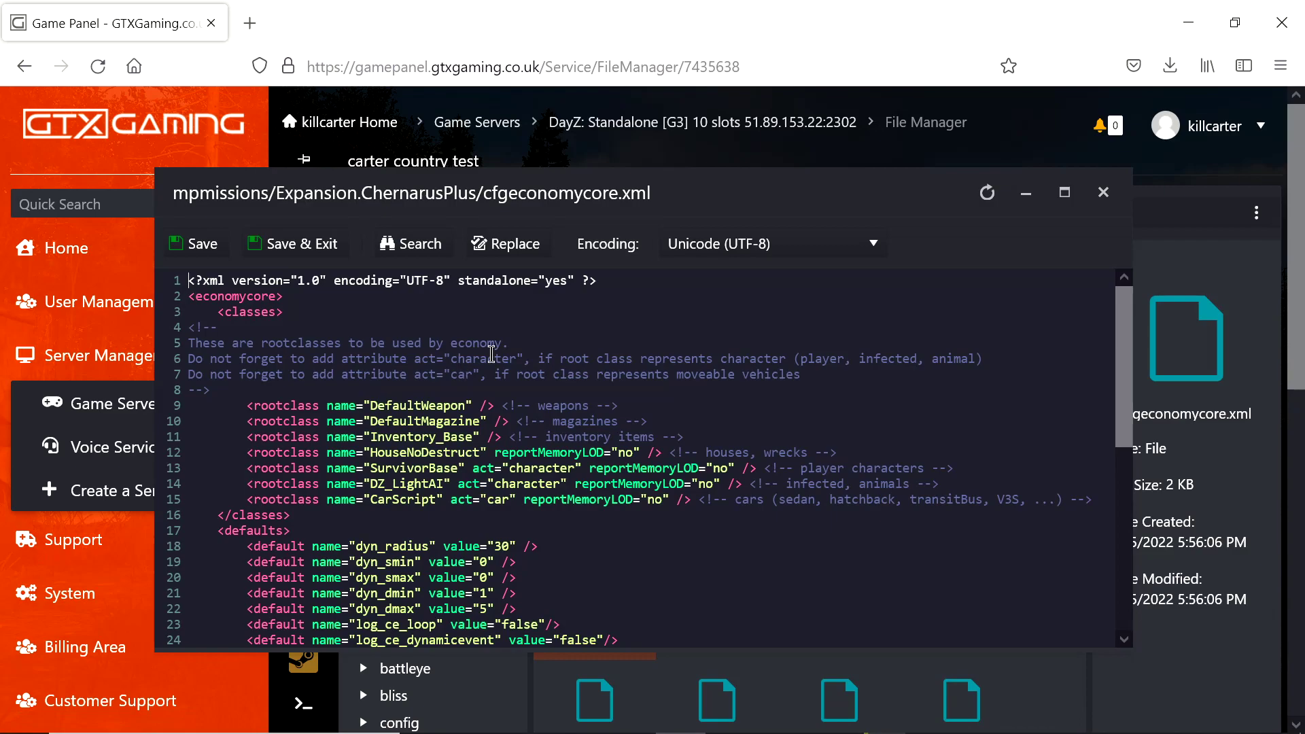
pyautogui.click(1065, 192)
pyautogui.scroll(-5, 214, 353)
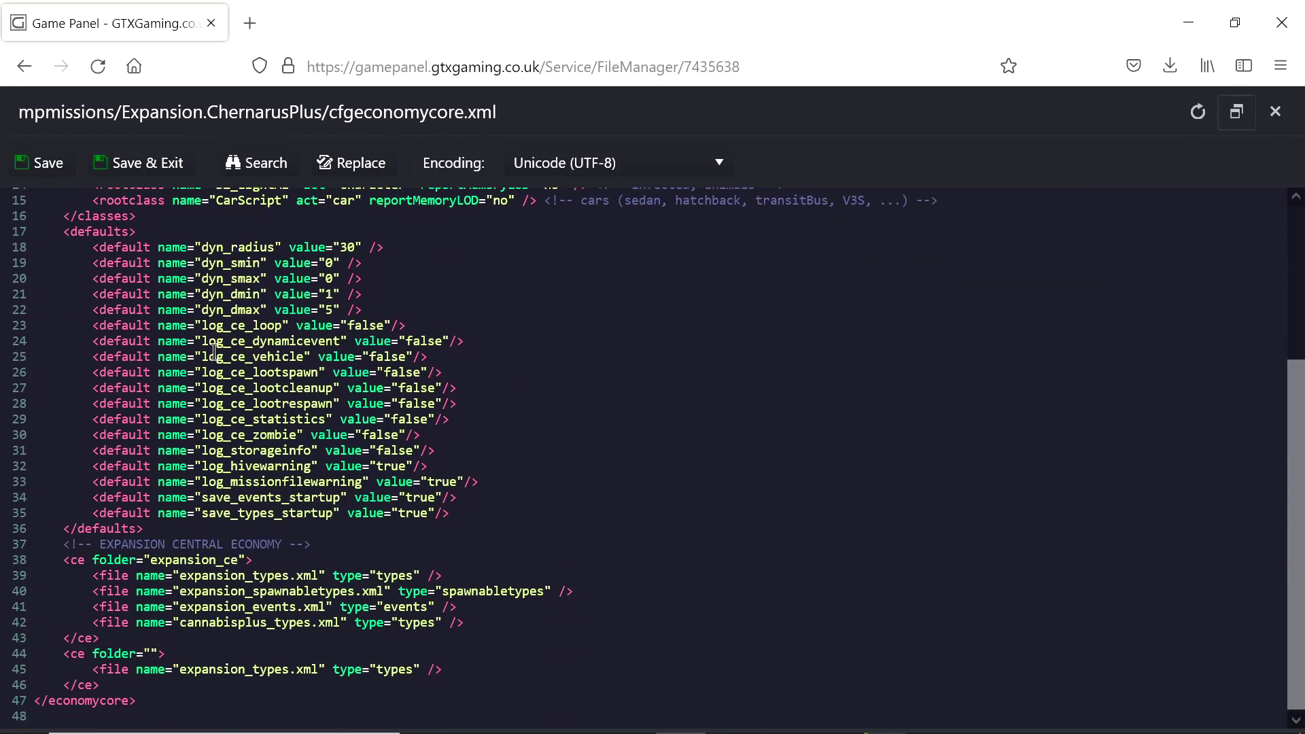
pyautogui.rightClick(150, 653)
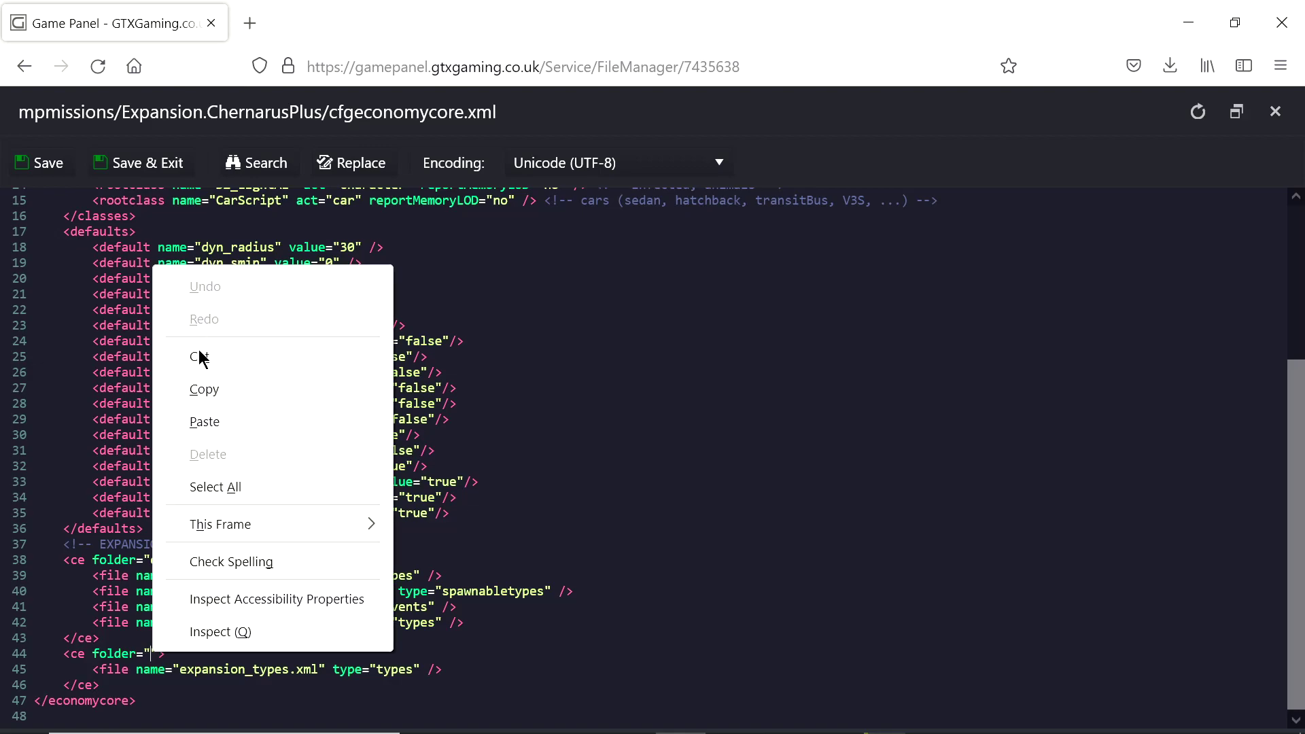
pyautogui.click(202, 422)
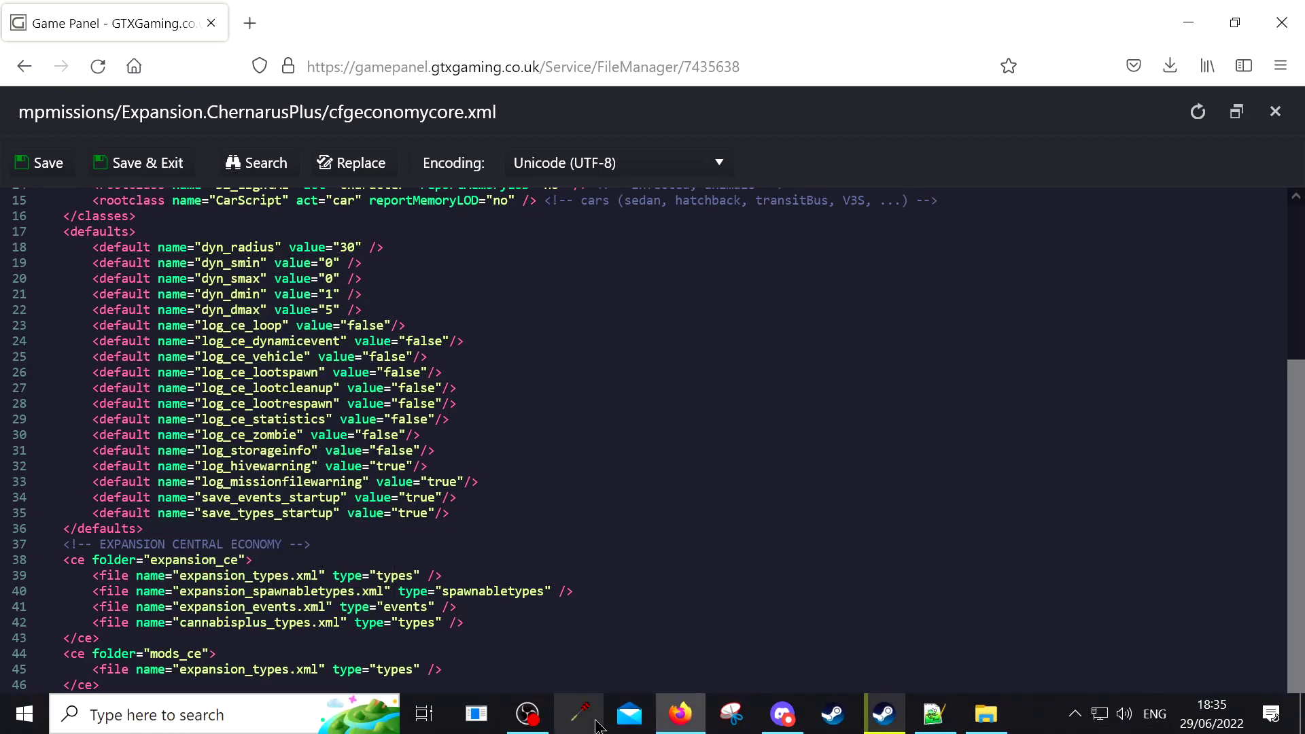
# Step: Switch to File Explorer, open the local mods_ce folder and copy the name lootchests_types from the lootchests_types.xml file
pyautogui.click(1004, 716)
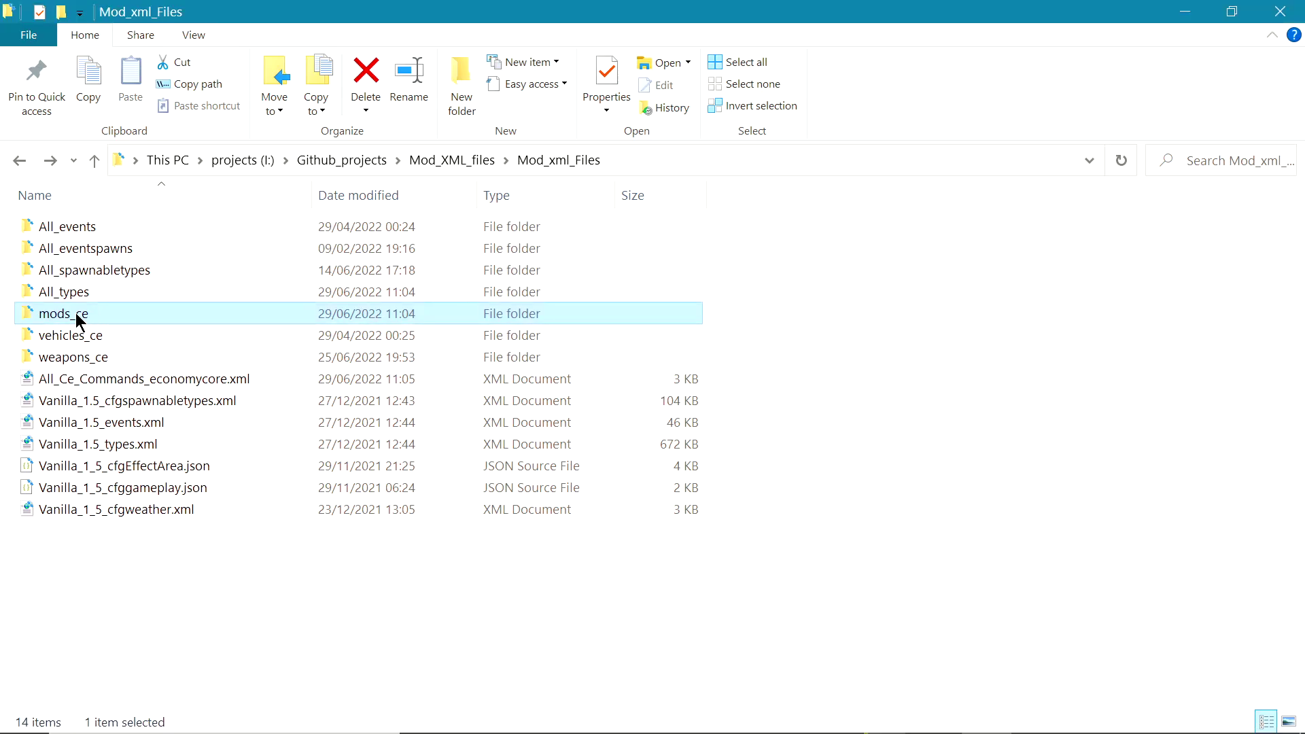
pyautogui.doubleClick(75, 234)
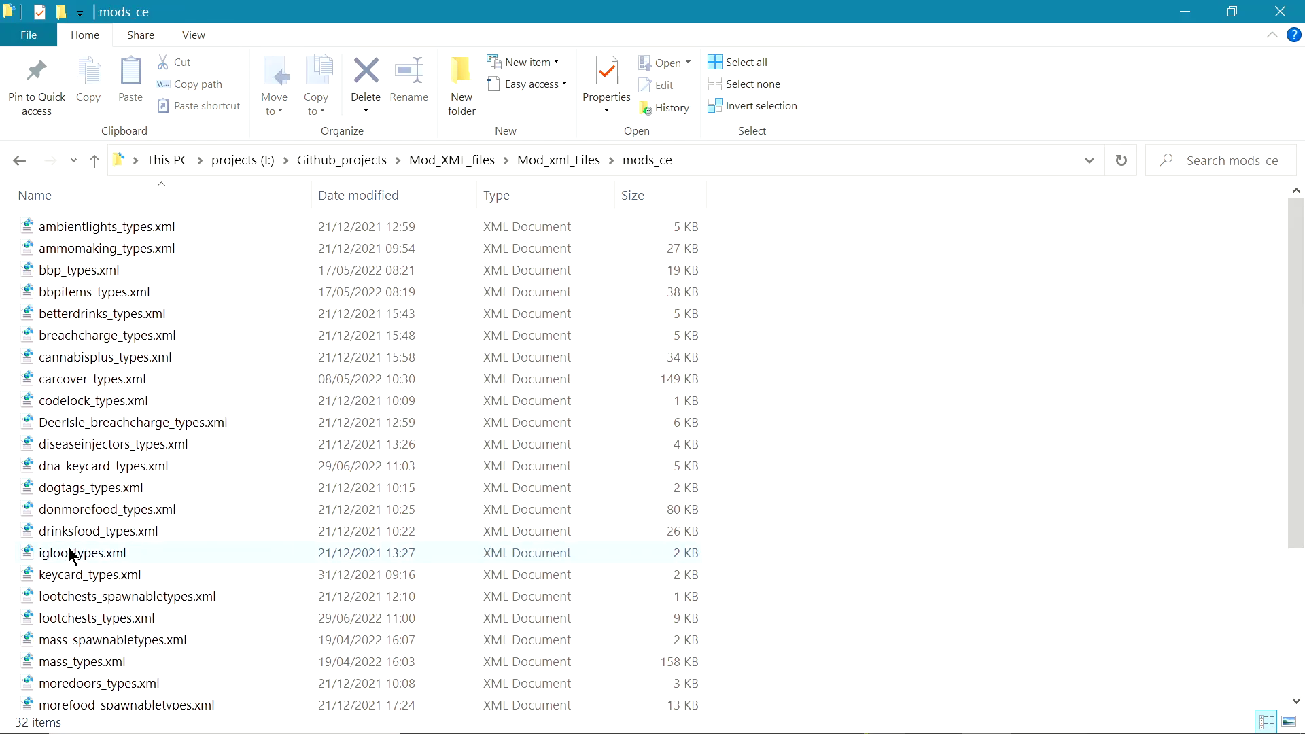
pyautogui.click(62, 599)
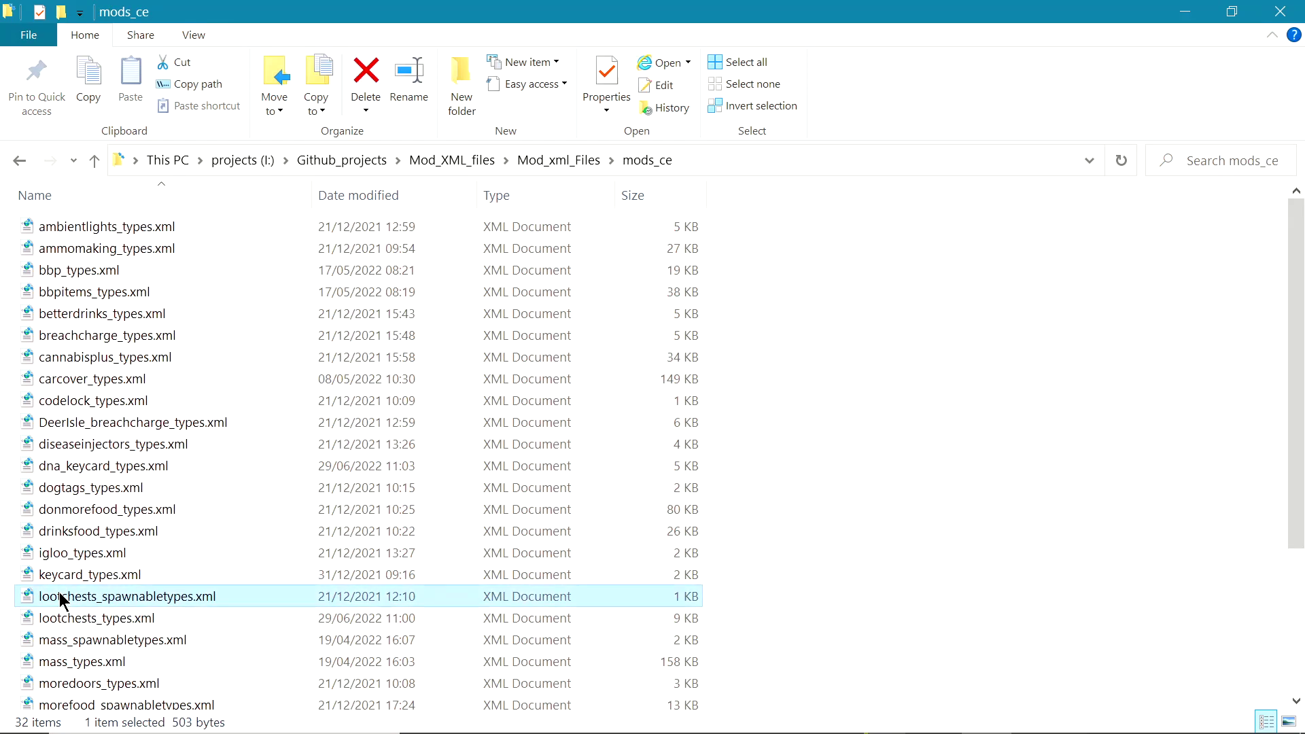
pyautogui.click(58, 621)
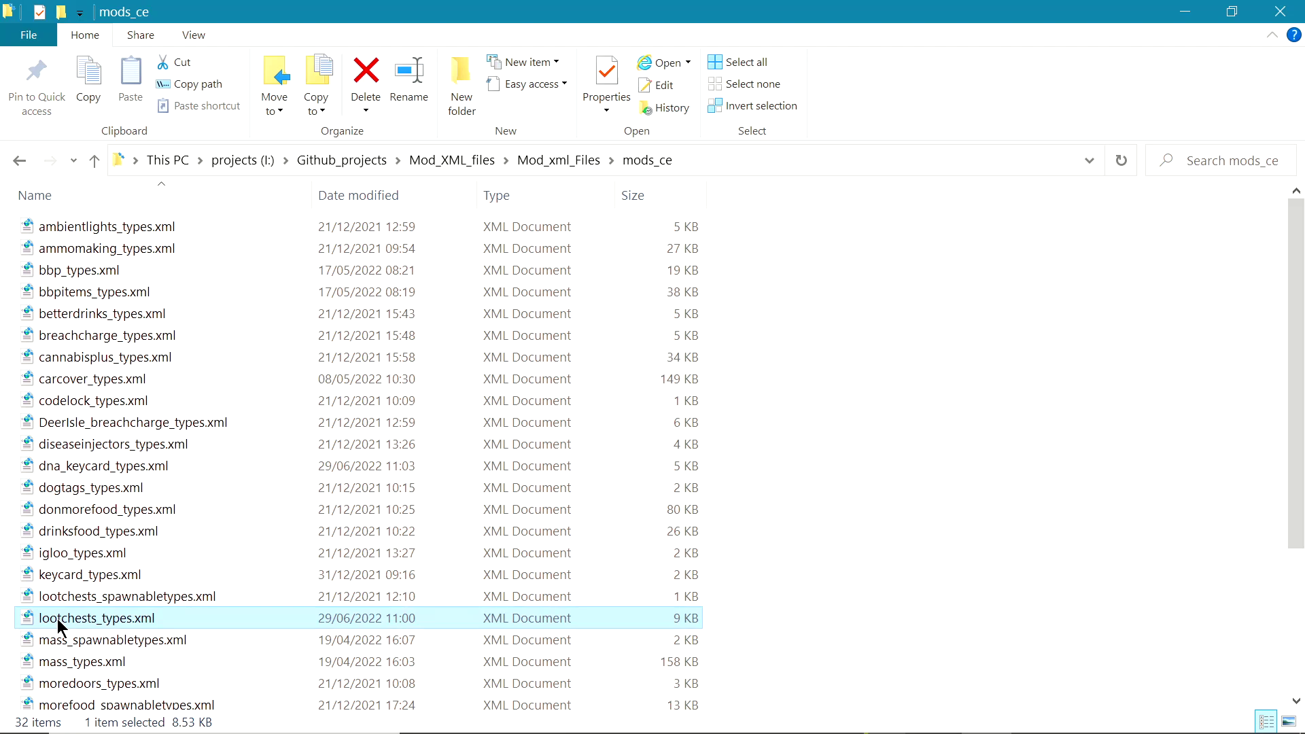
pyautogui.click(60, 621)
pyautogui.rightClick(61, 622)
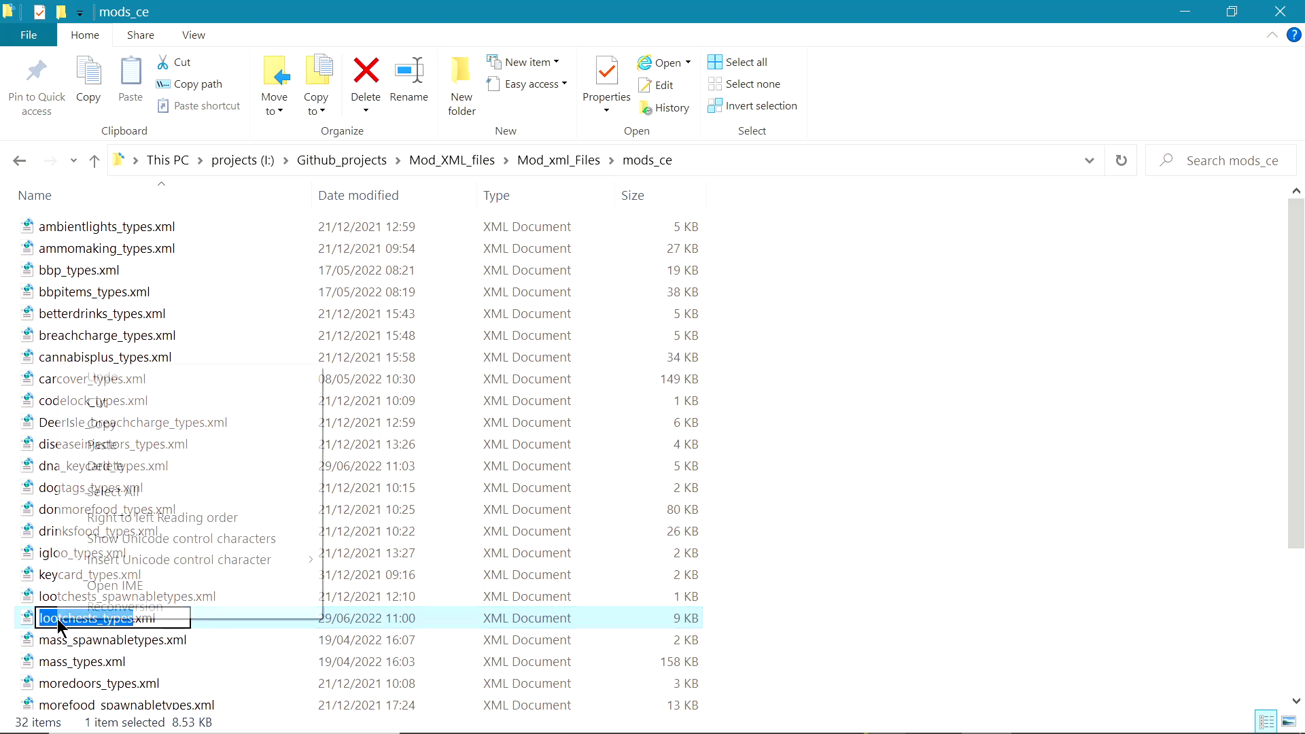
pyautogui.click(101, 429)
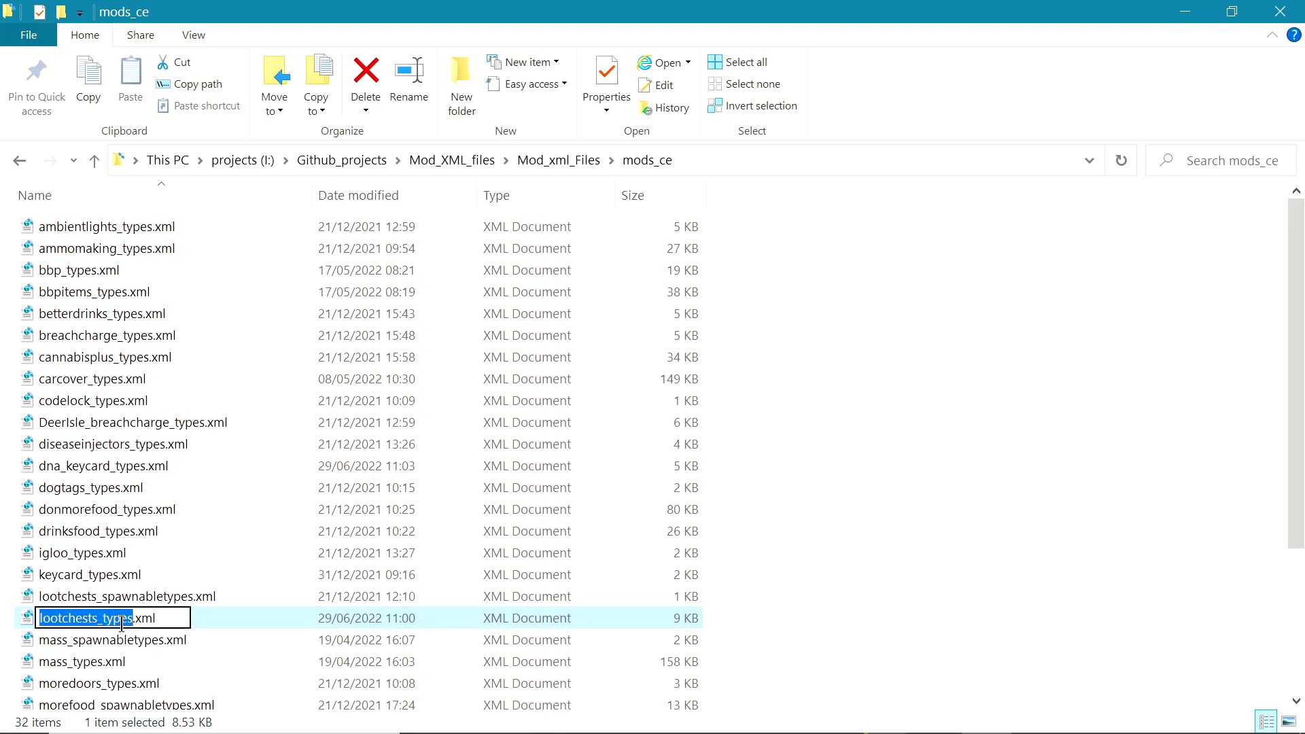
# Step: Switch back to Firefox, replace expansion_types with lootchests_types as the mods_ce block's file name, then save cfgeconomycore.xml and exit it
pyautogui.click(799, 620)
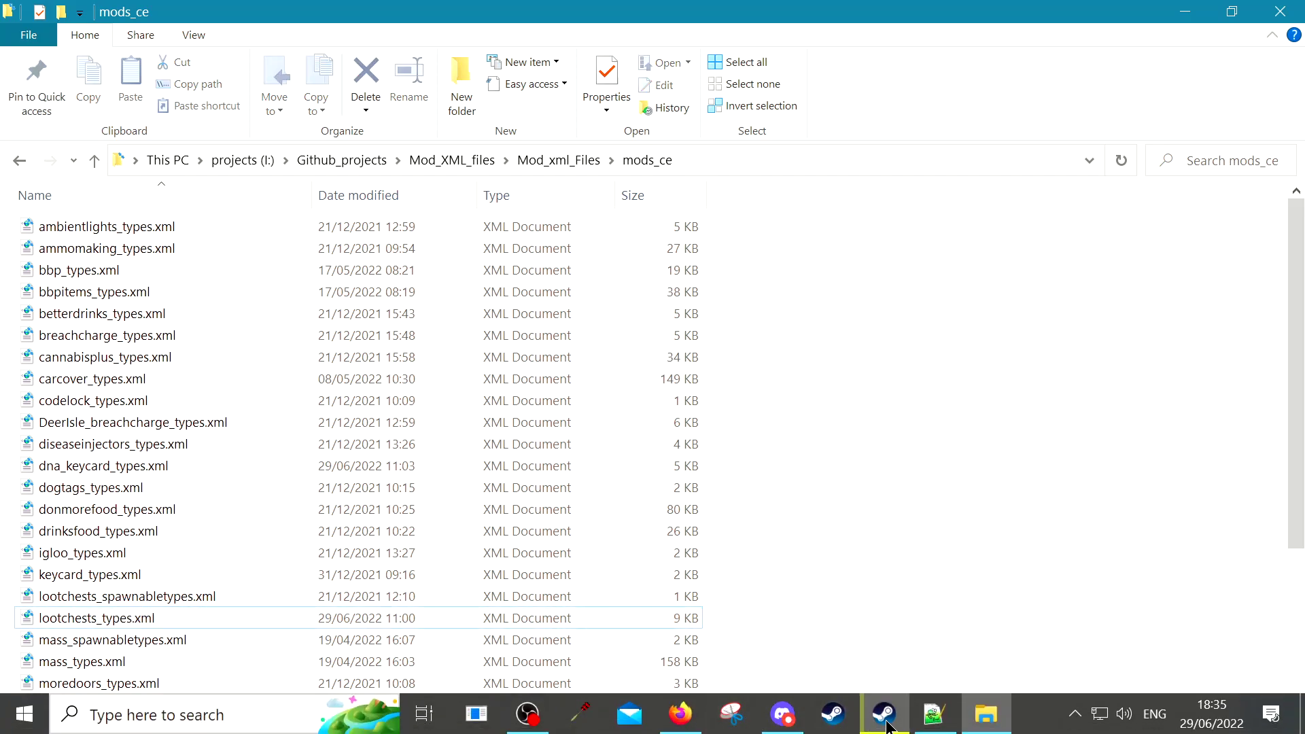
pyautogui.moveTo(767, 727)
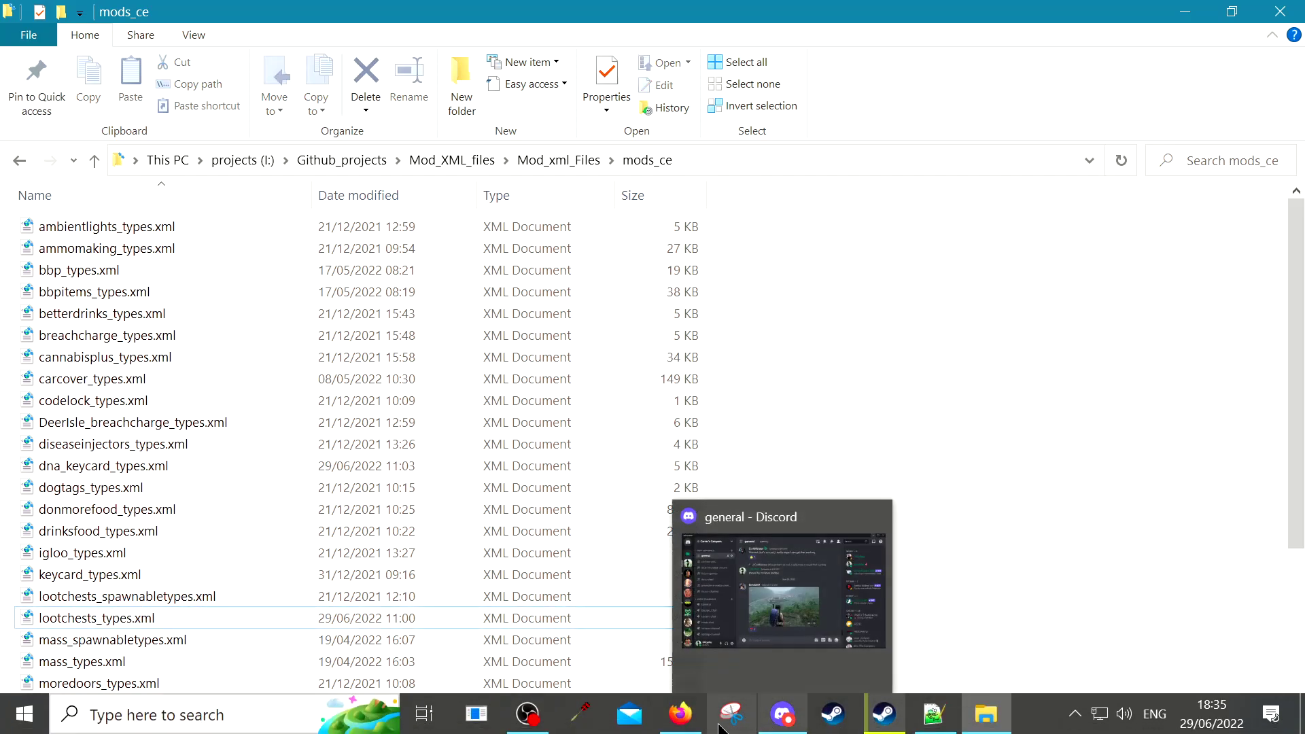
pyautogui.moveTo(682, 729)
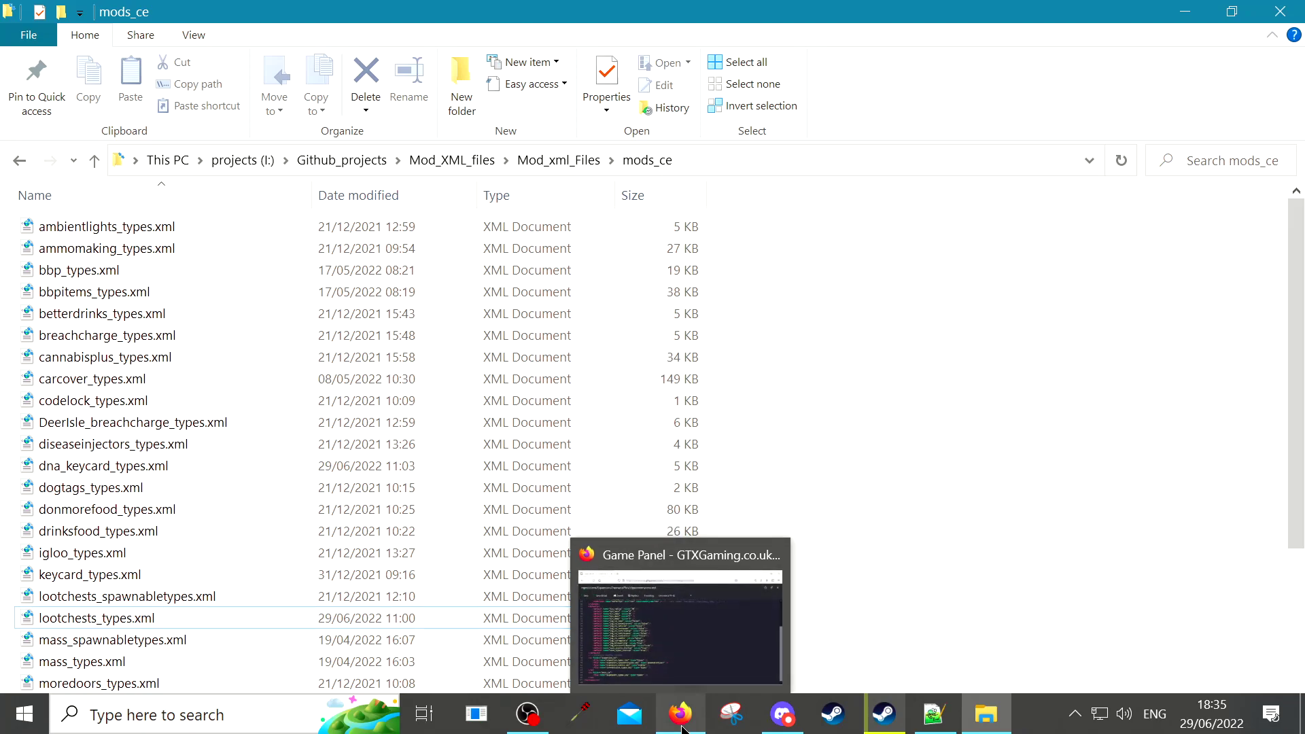
pyautogui.click(682, 729)
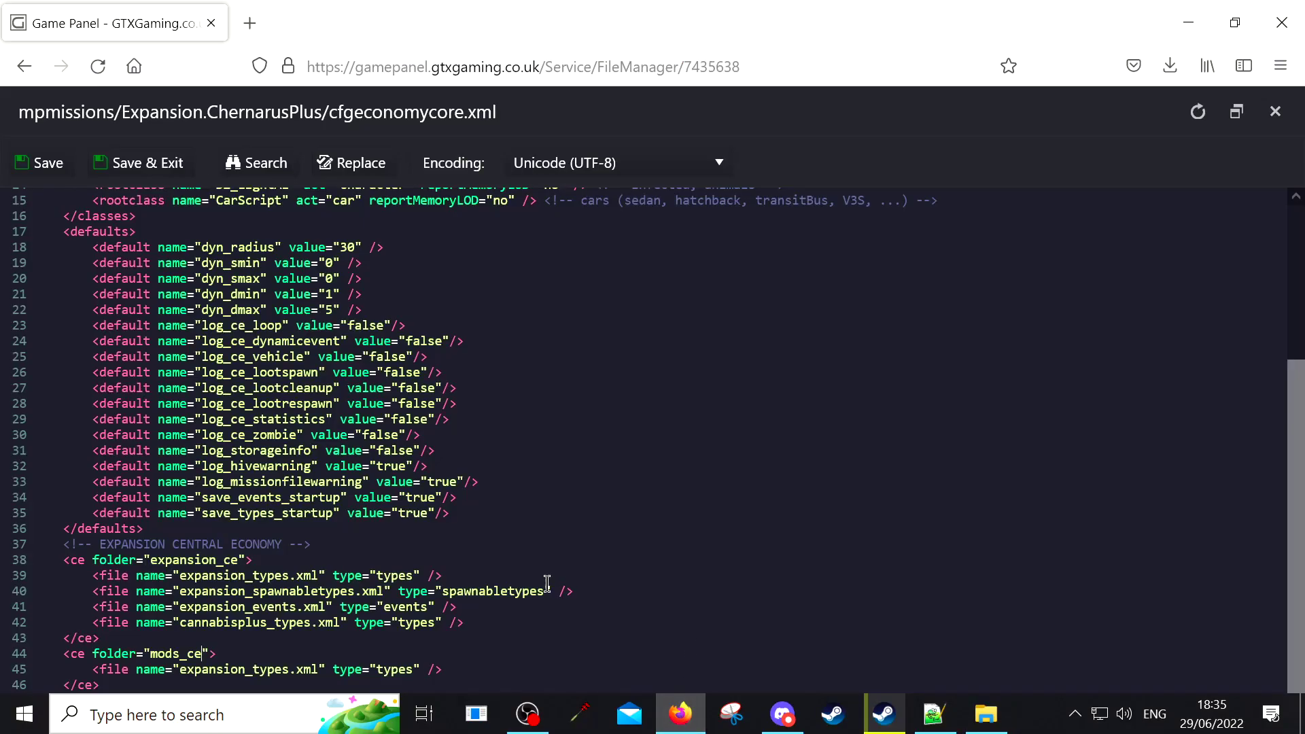
pyautogui.doubleClick(231, 670)
pyautogui.rightClick(231, 670)
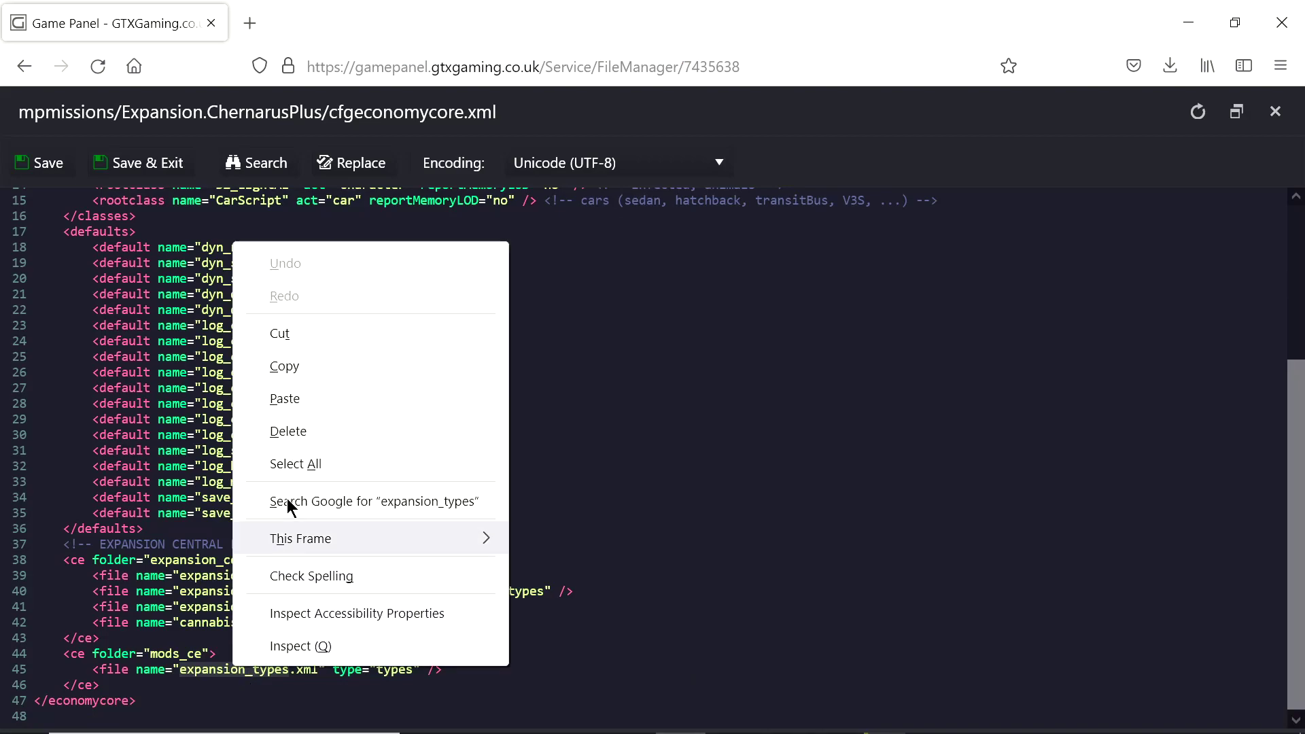
pyautogui.click(283, 402)
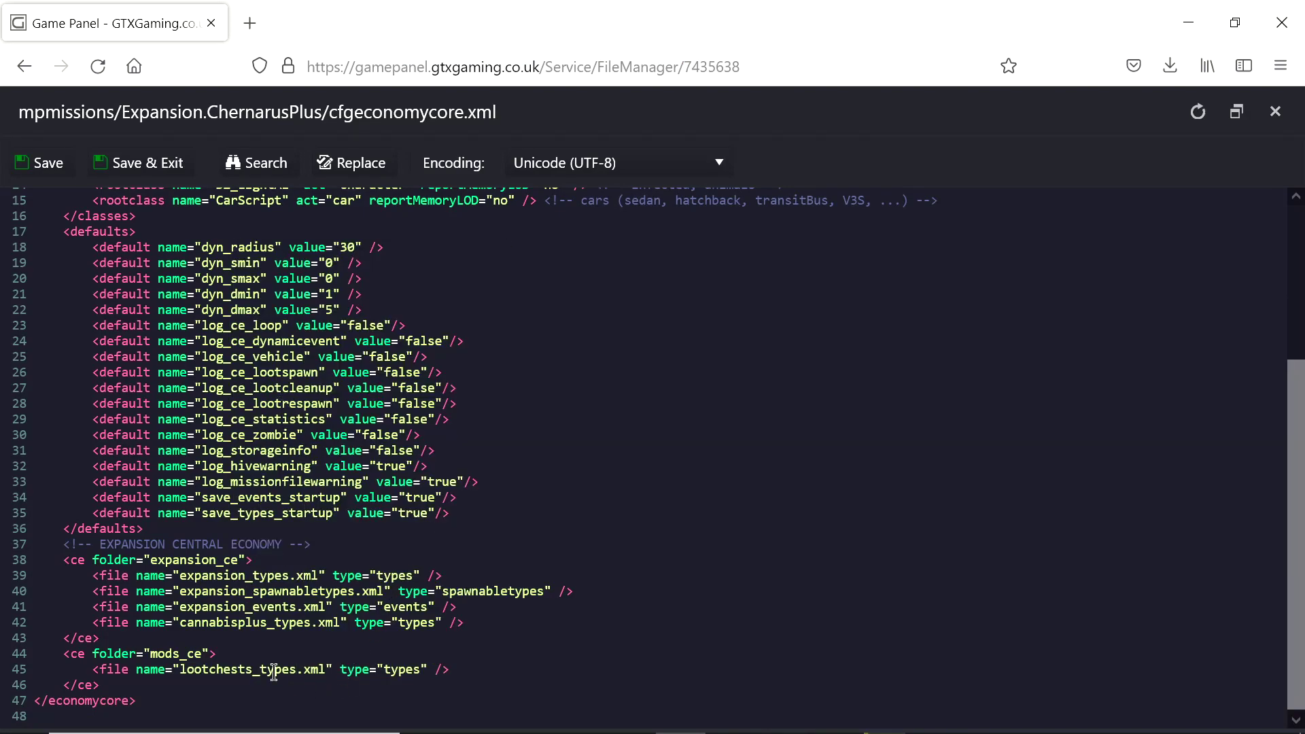
pyautogui.click(141, 166)
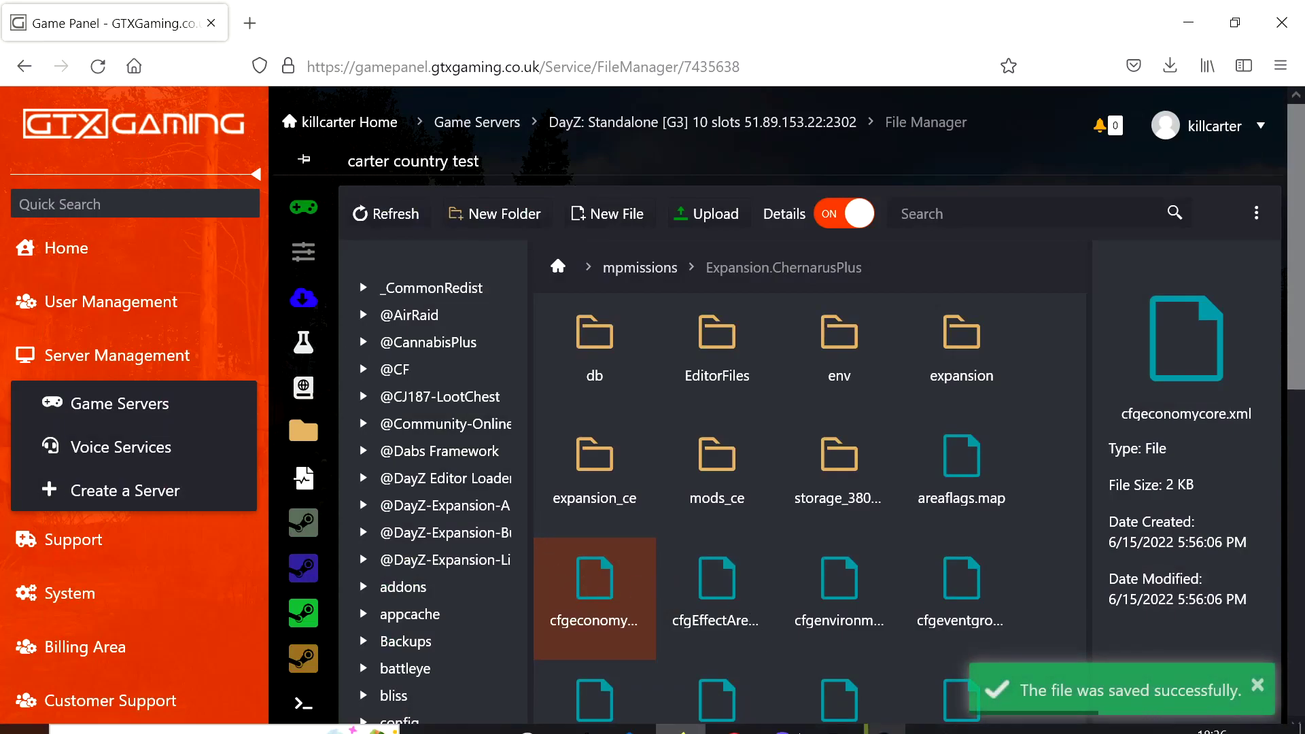
# Step: Switch to File Explorer and browse from drive I: to SteamLibrary, steamapps, common and DayZ
pyautogui.click(984, 715)
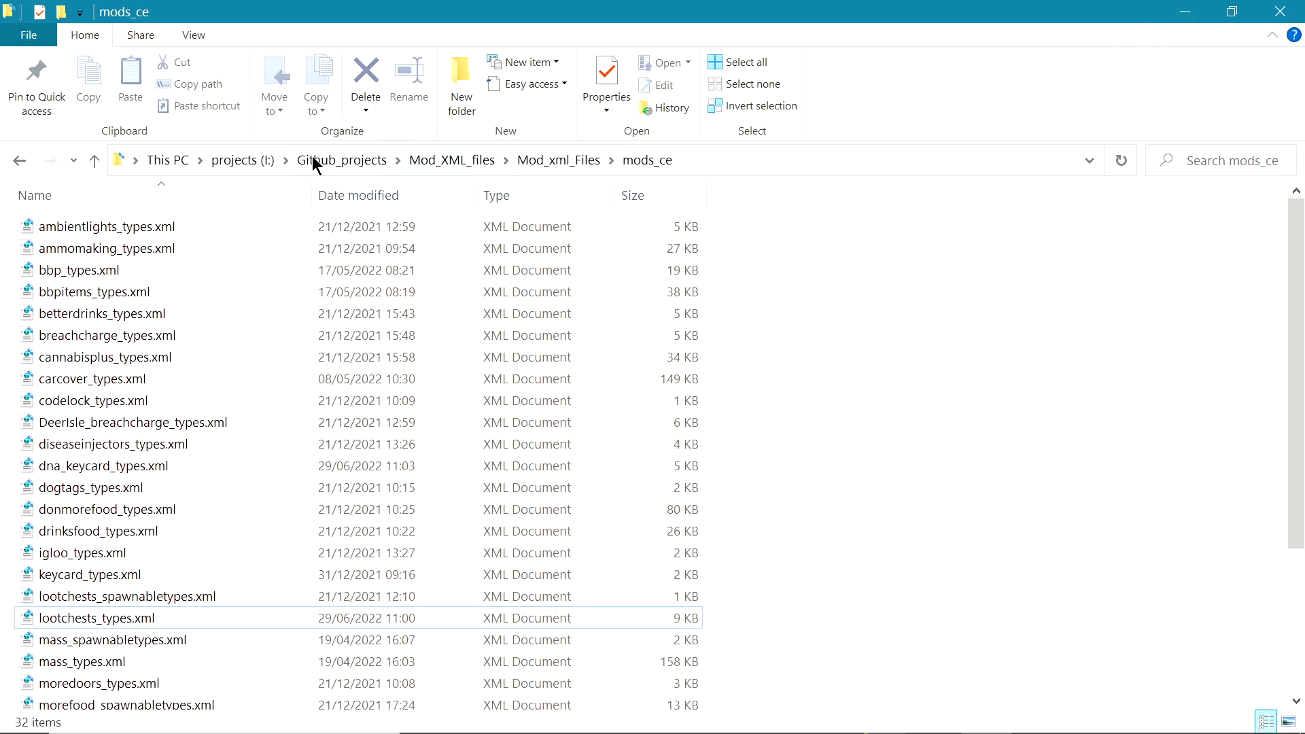
pyautogui.click(242, 161)
pyautogui.scroll(-8, 38, 590)
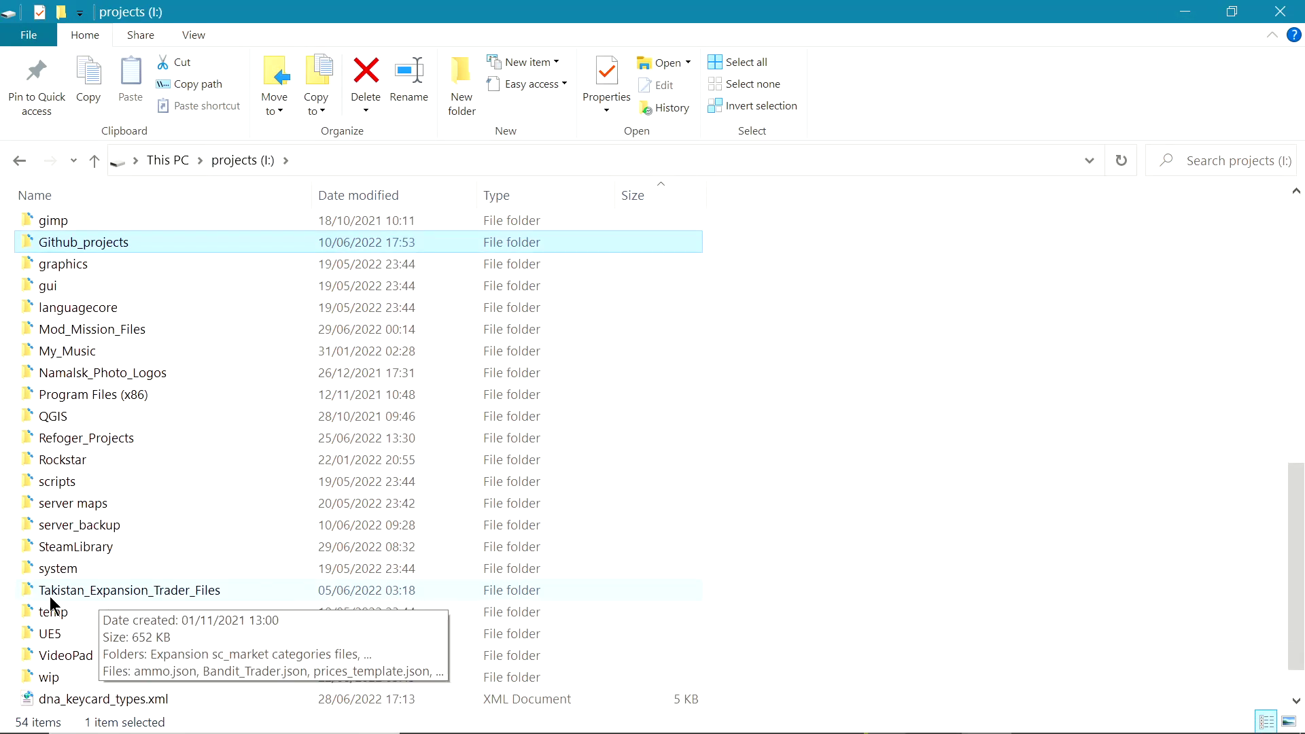
pyautogui.doubleClick(67, 504)
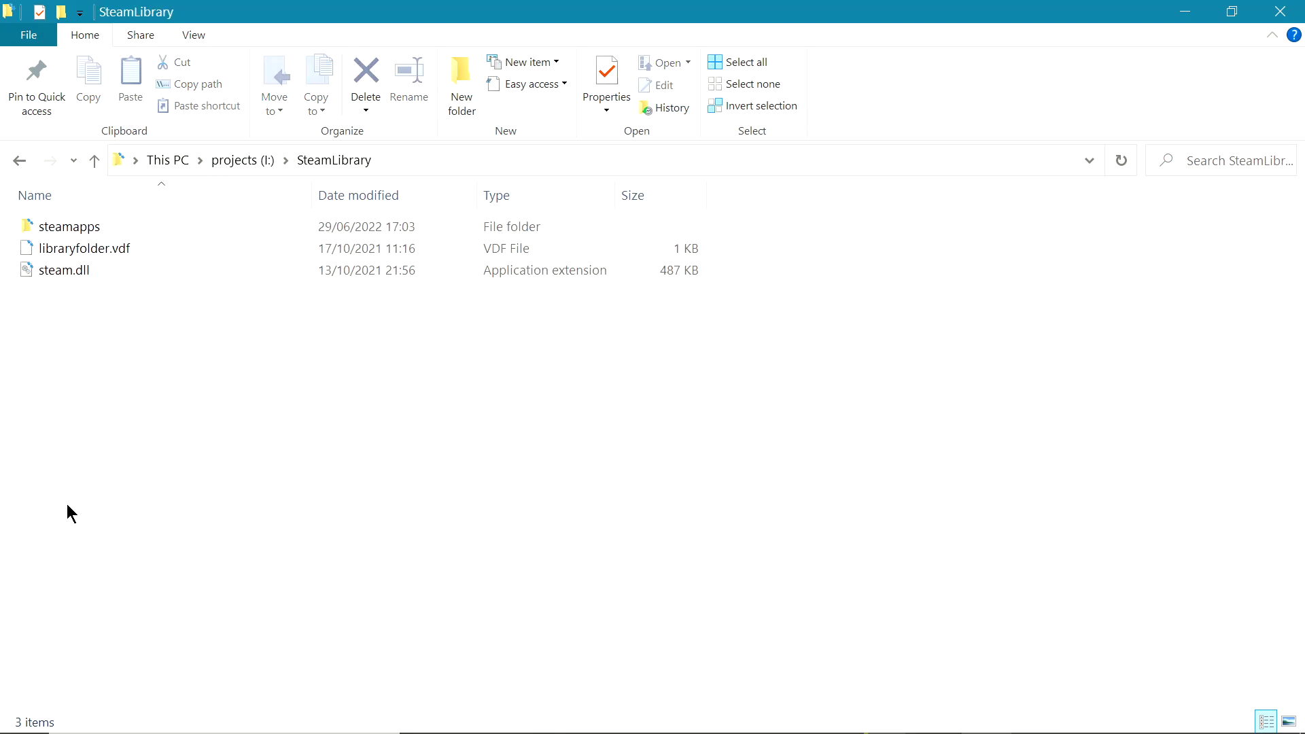
pyautogui.doubleClick(67, 226)
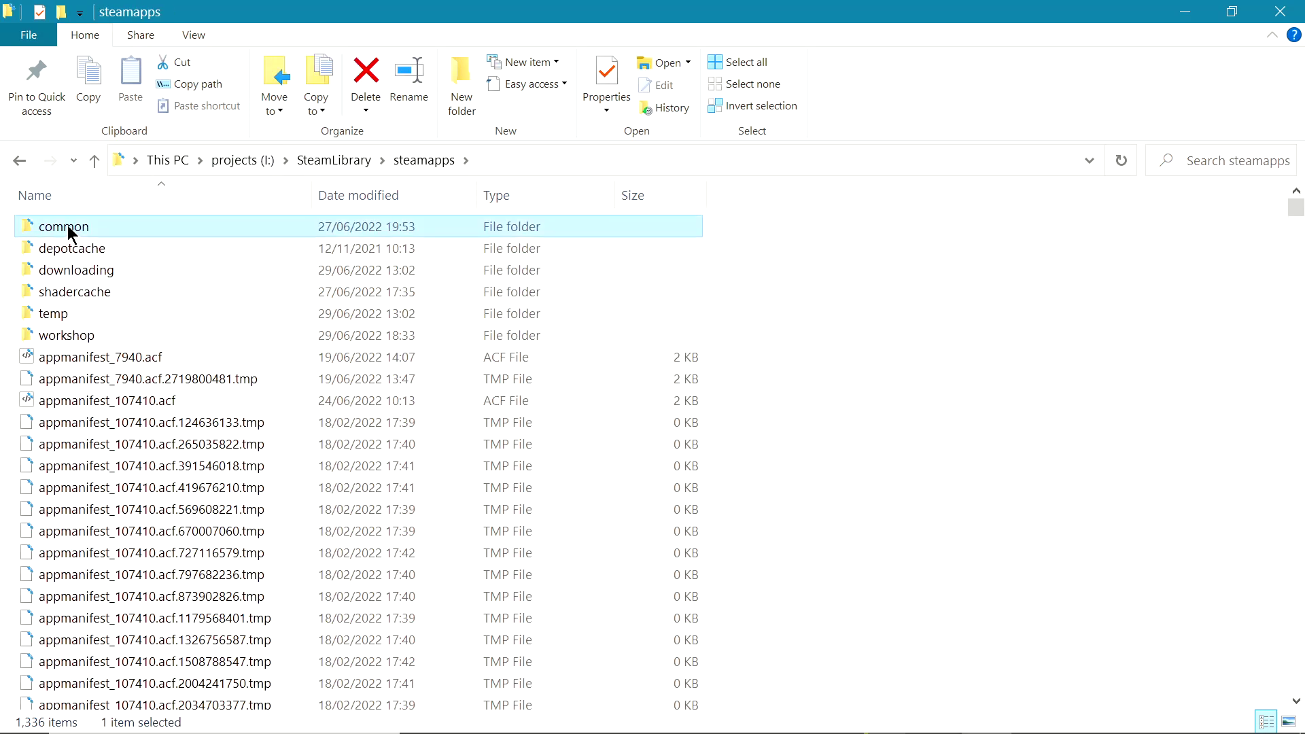
pyautogui.doubleClick(68, 227)
pyautogui.doubleClick(58, 335)
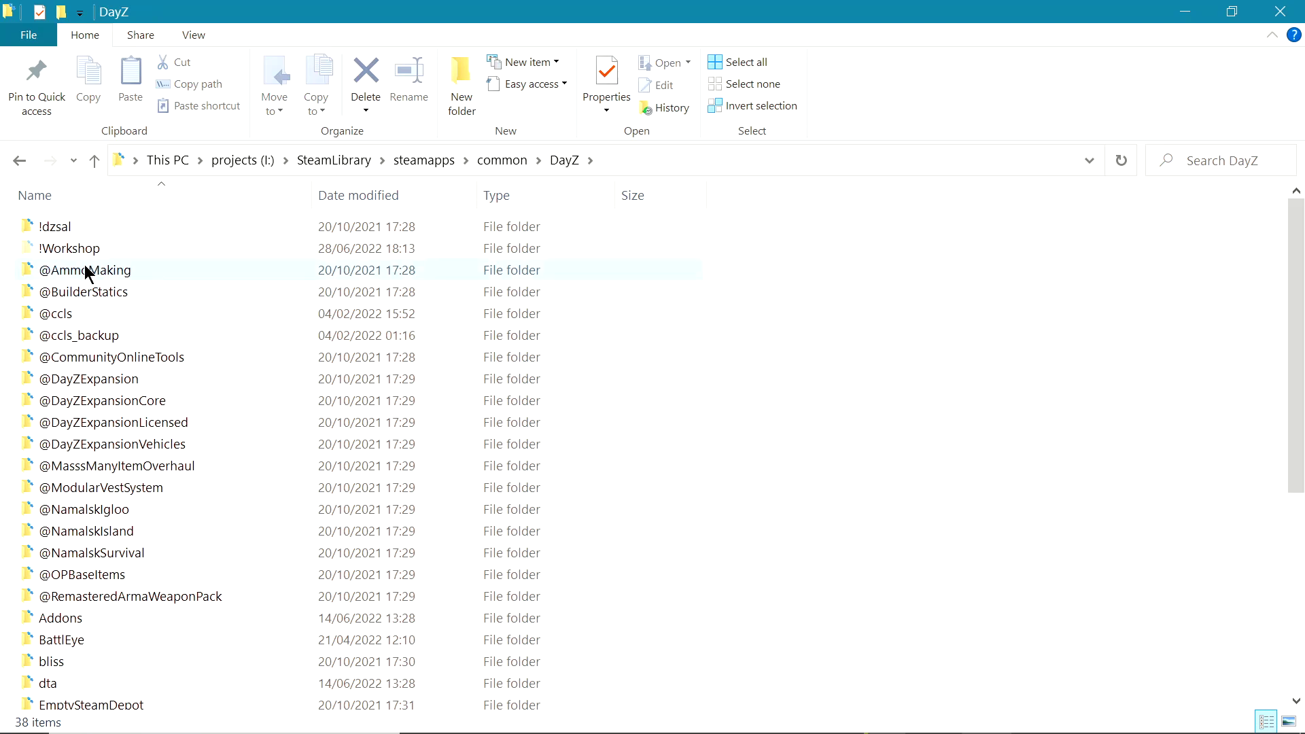
pyautogui.click(87, 250)
pyautogui.doubleClick(87, 250)
pyautogui.scroll(-6, 97, 535)
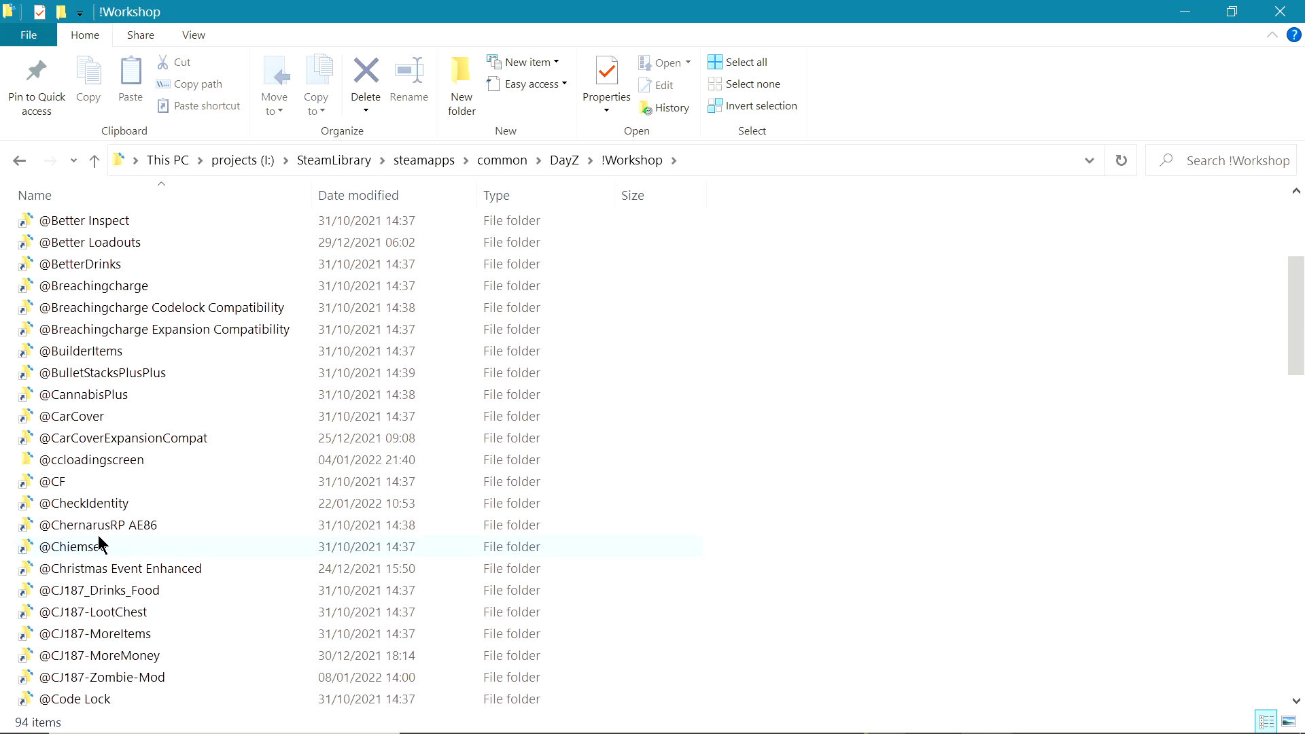
pyautogui.click(88, 546)
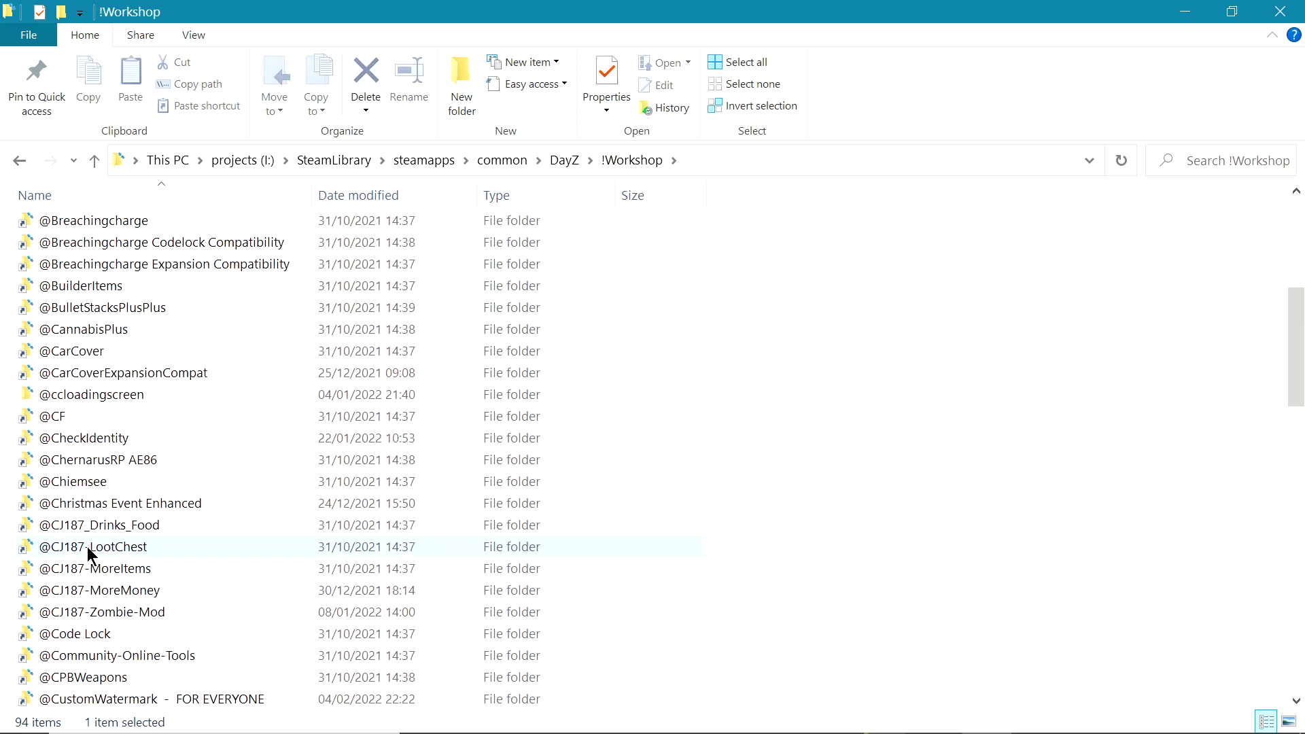
pyautogui.doubleClick(88, 547)
pyautogui.click(94, 226)
pyautogui.doubleClick(94, 227)
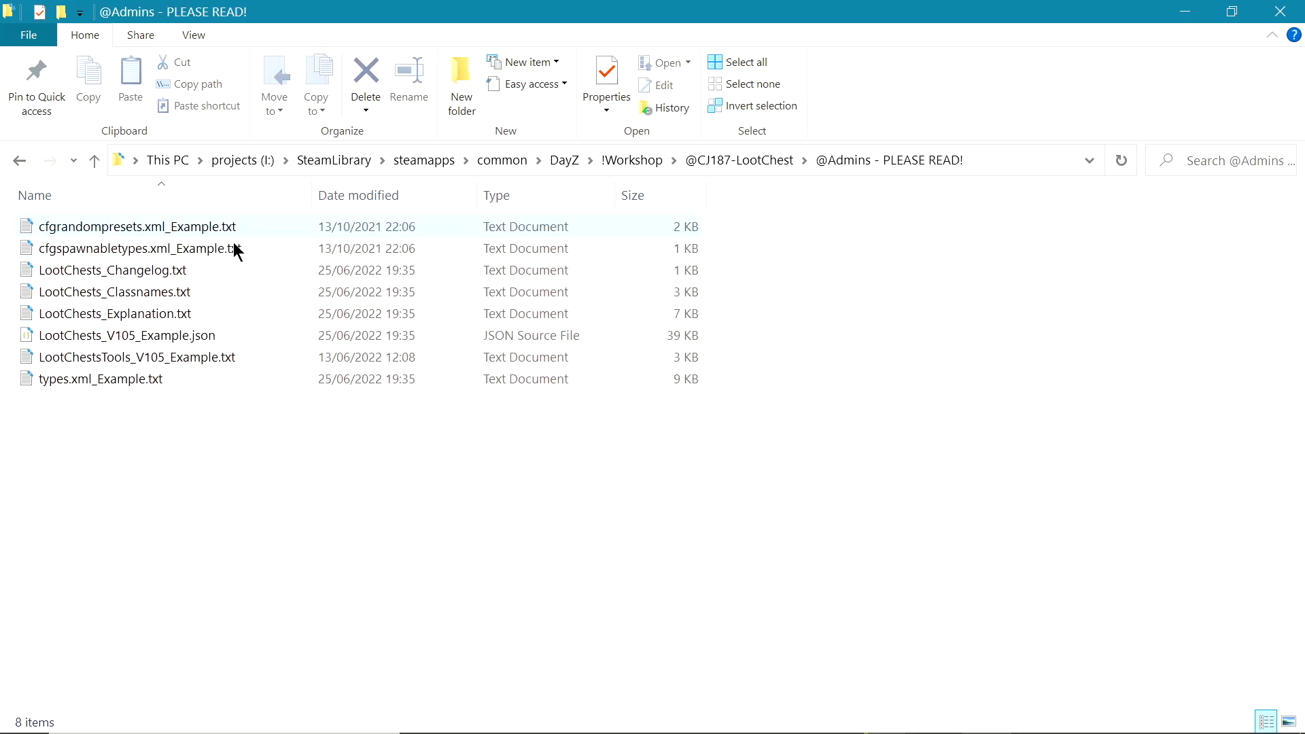
# Step: Open LootChests_V105_Example.json in Notepad++ and look through its first chest location entries
pyautogui.click(87, 359)
pyautogui.rightClick(87, 359)
pyautogui.click(68, 337)
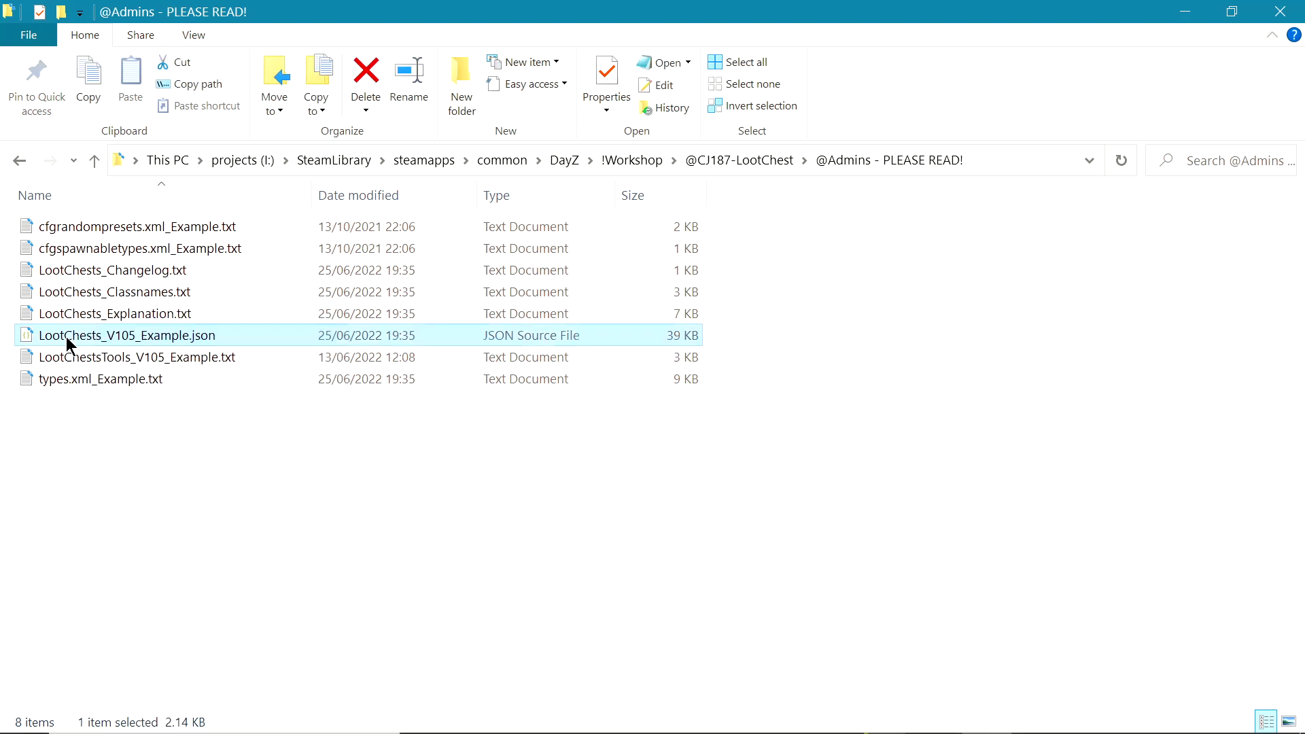
pyautogui.rightClick(68, 336)
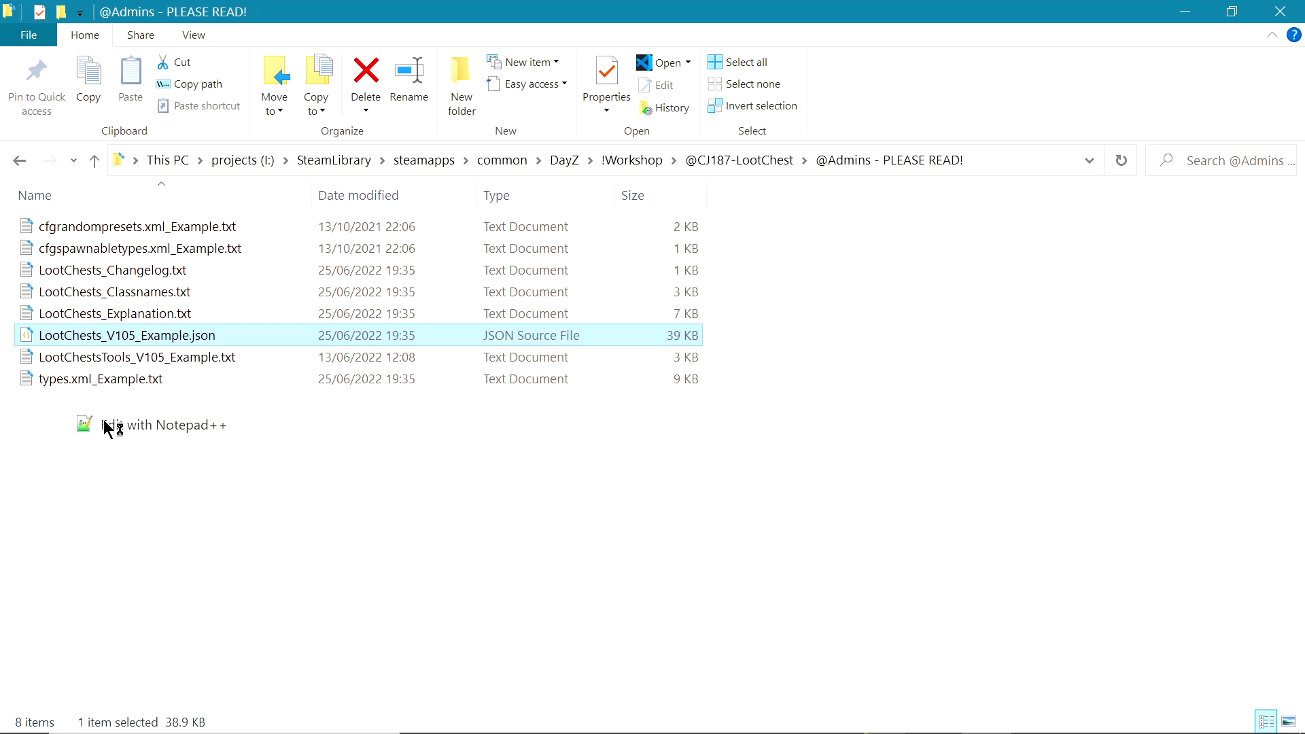
pyautogui.click(107, 428)
pyautogui.scroll(-16, 796, 376)
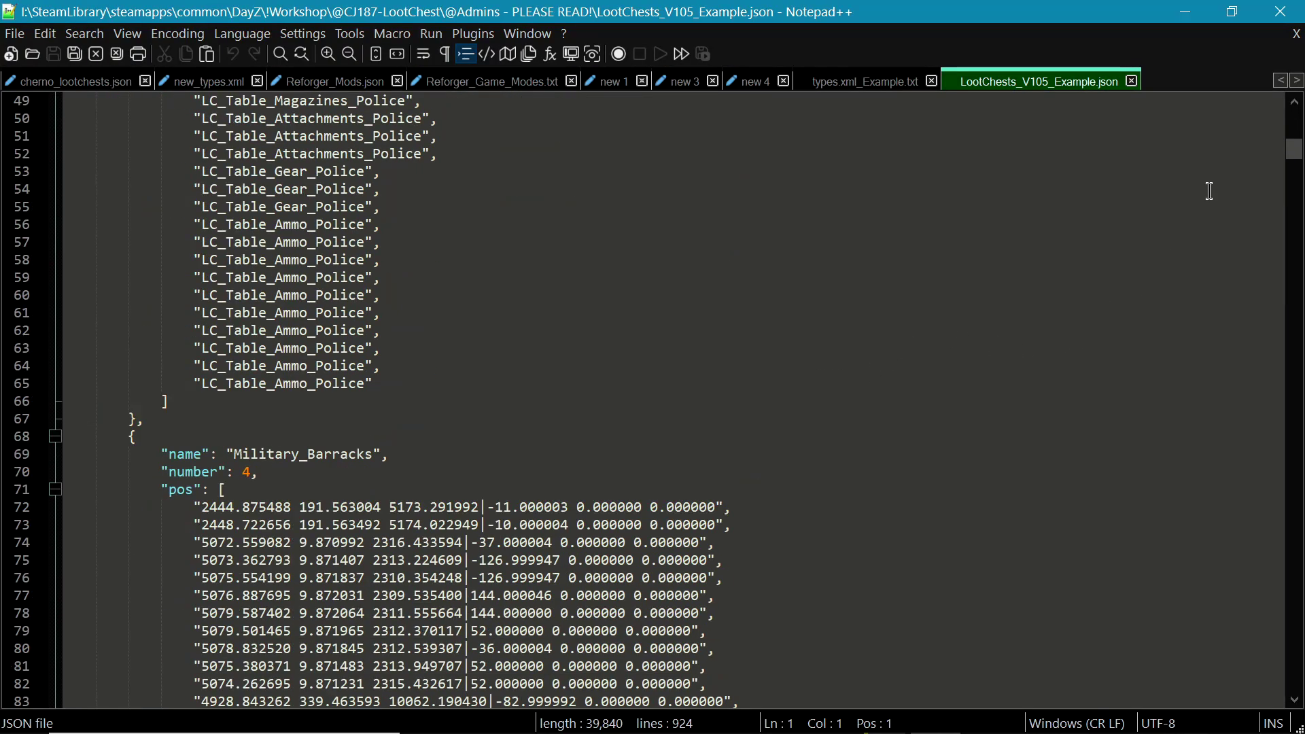
# Step: Examine the loot tables further down LootChests_V105_Example.json, select its whole text, clear the selection and close the file
pyautogui.moveTo(1296, 150); pyautogui.dragTo(1278, 650)
pyautogui.moveTo(1278, 649); pyautogui.dragTo(1279, 531)
pyautogui.click(467, 279)
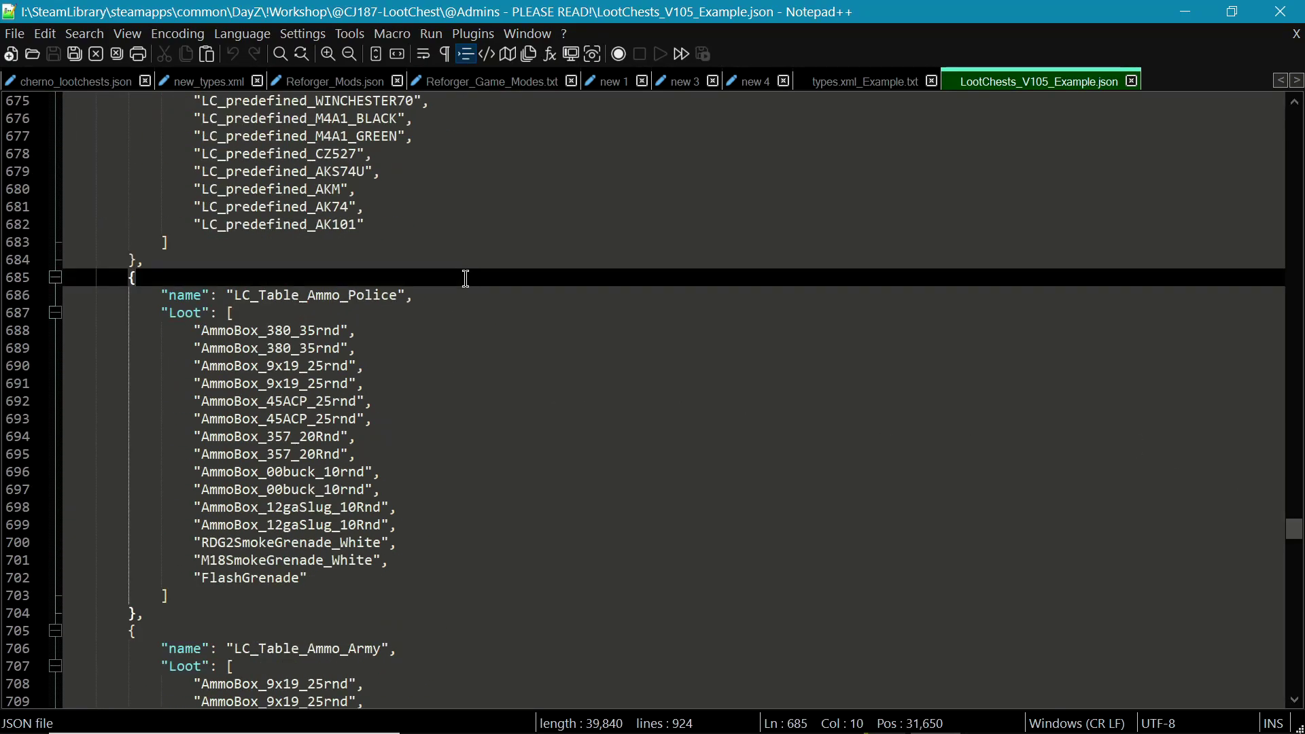
pyautogui.hotkey('ctrl', 'a')
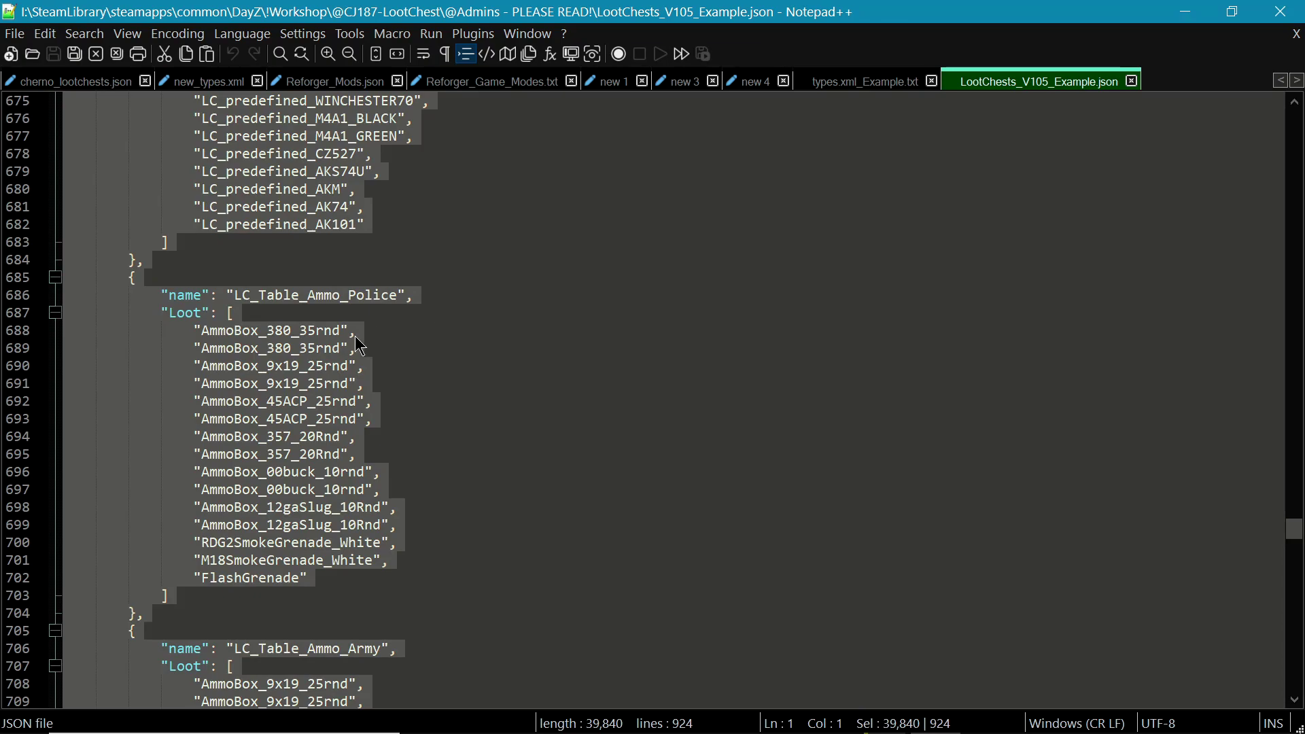
pyautogui.click(455, 296)
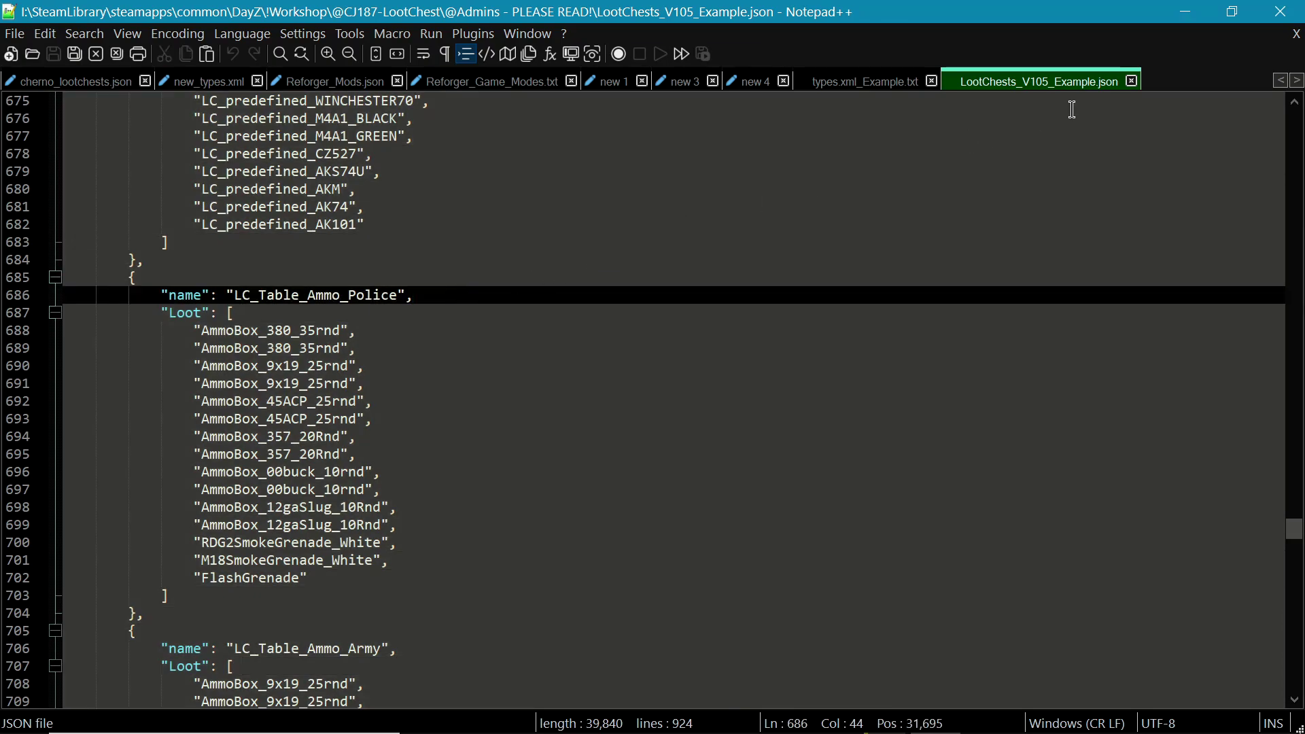
pyautogui.click(1132, 82)
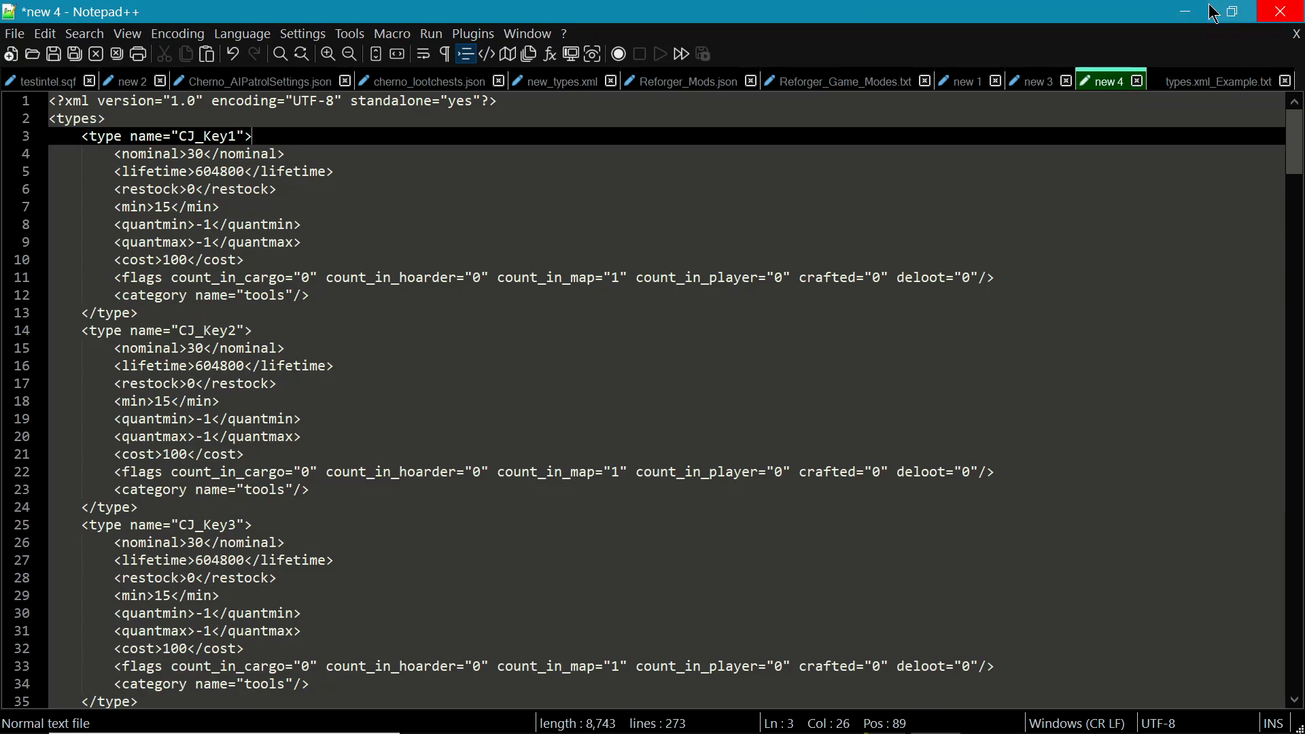
# Step: Minimise Notepad++, close File Explorer, and start the DayZ server from its overview page in the Firefox game panel
pyautogui.click(1186, 15)
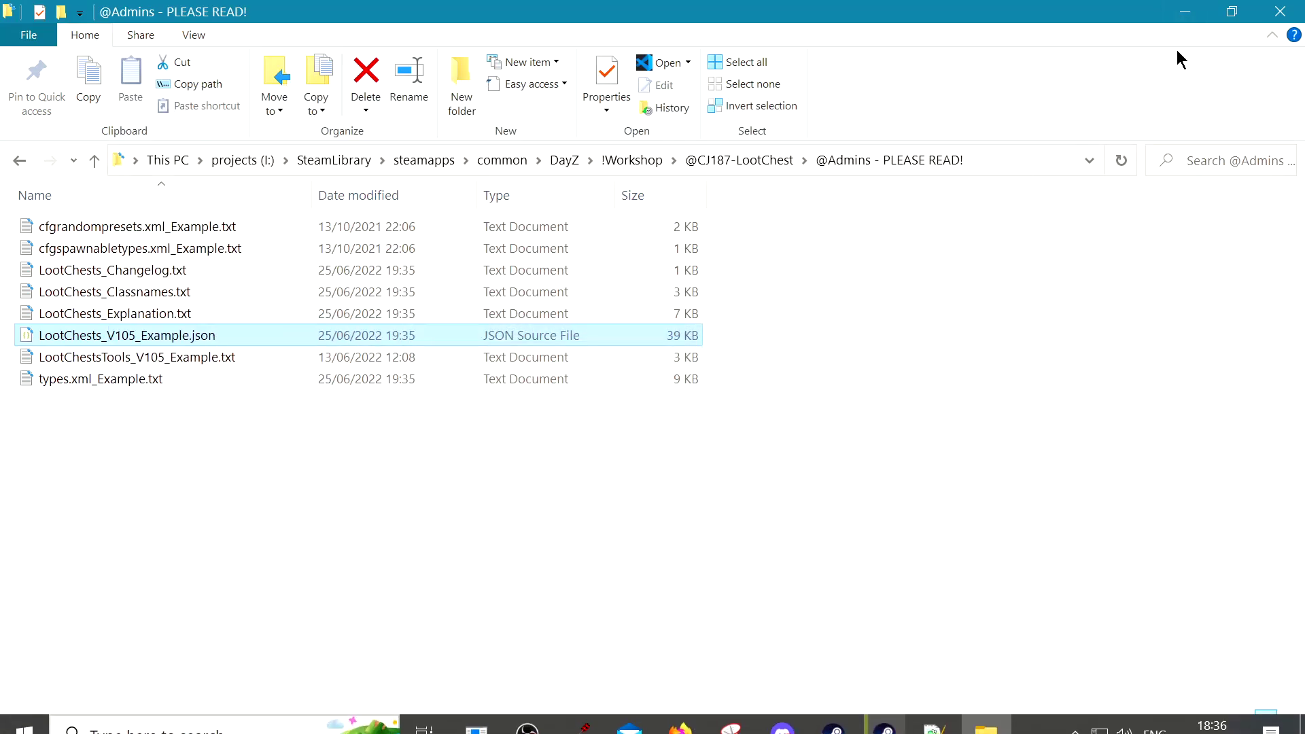
pyautogui.click(1266, 11)
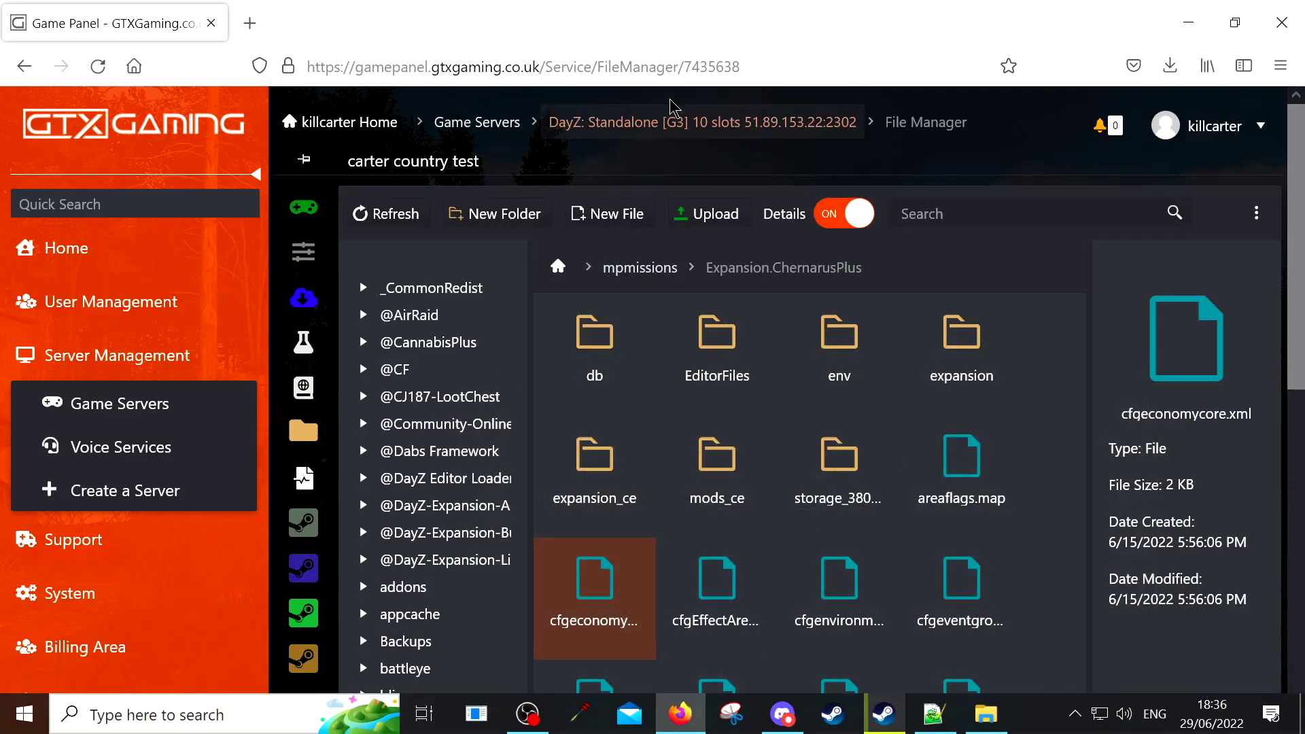
pyautogui.click(678, 132)
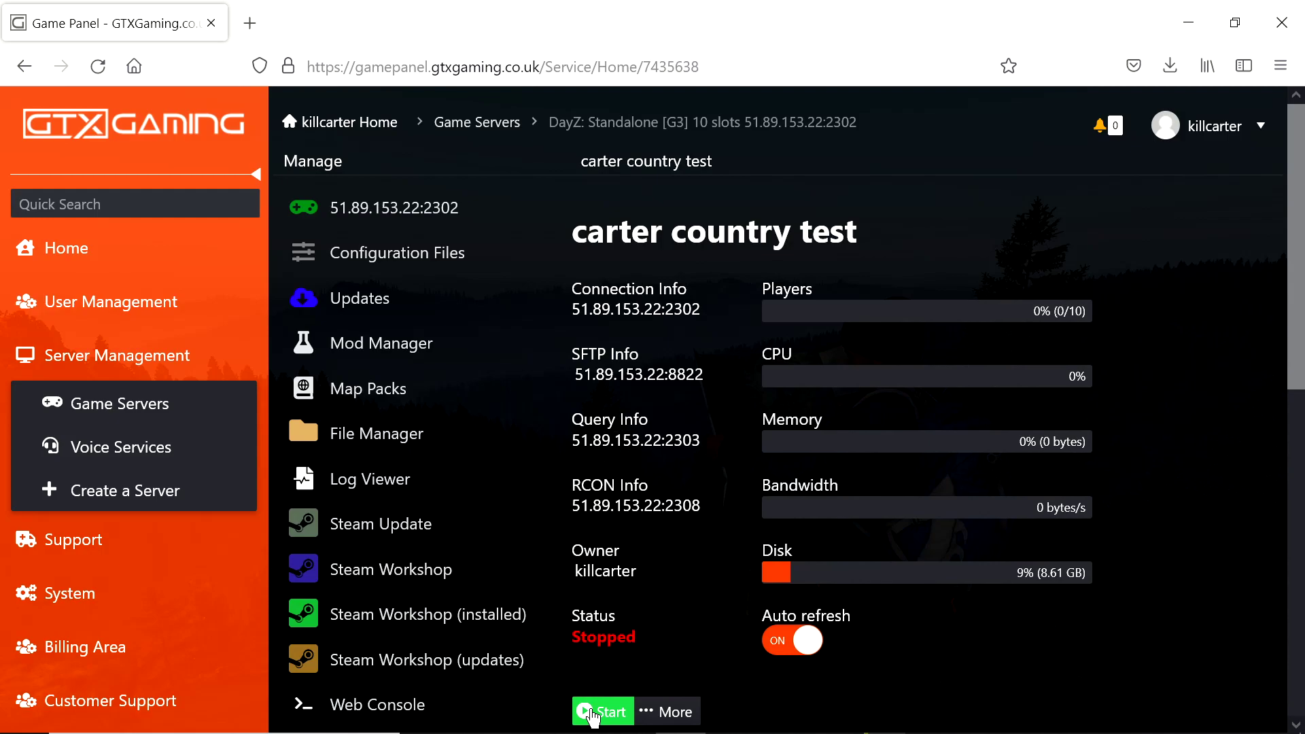
pyautogui.click(592, 713)
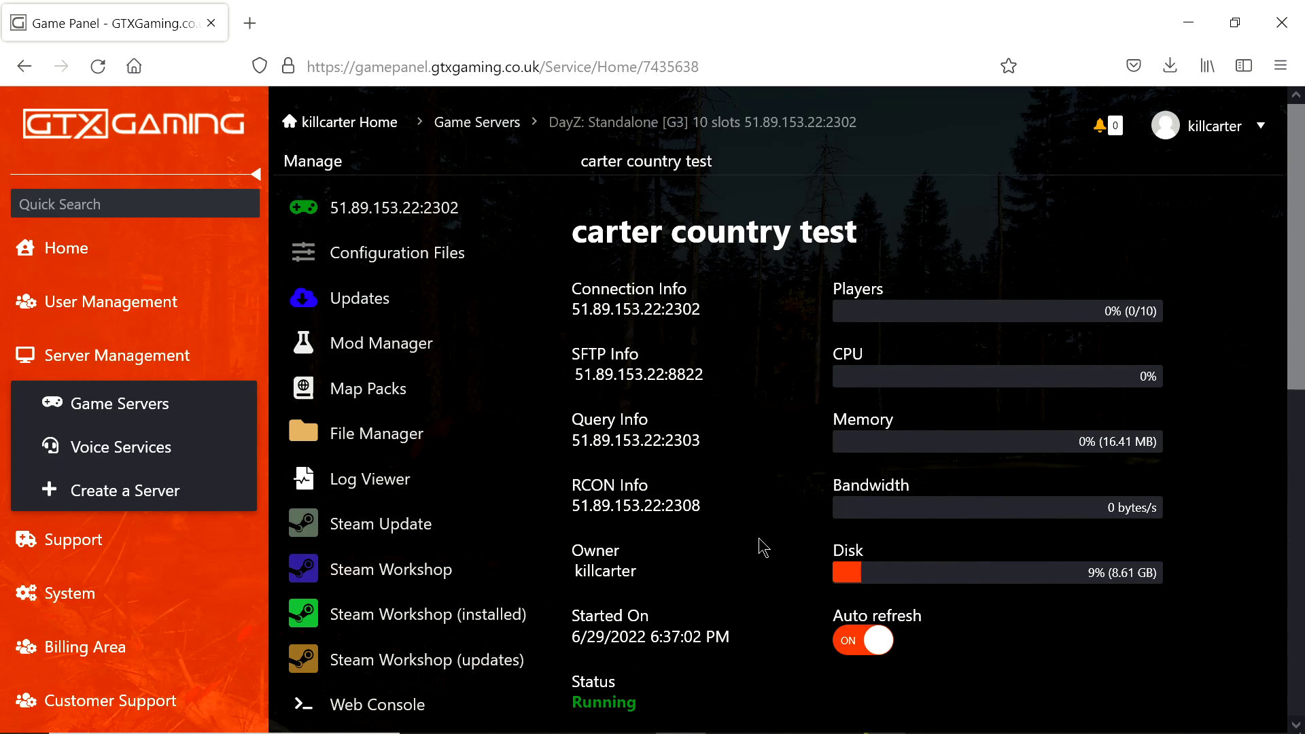
# Step: Open the server's File Manager and display the contents of the SC profile folder
pyautogui.click(365, 443)
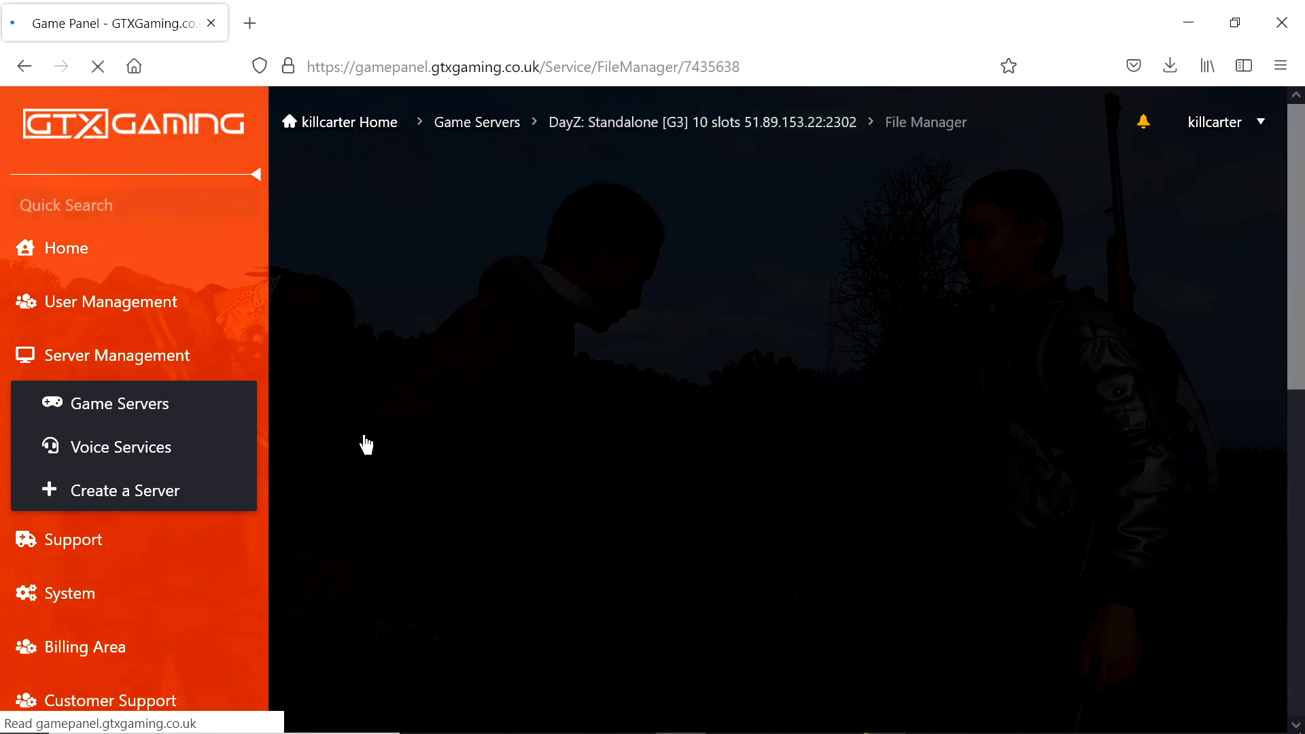
pyautogui.scroll(-7, 435, 455)
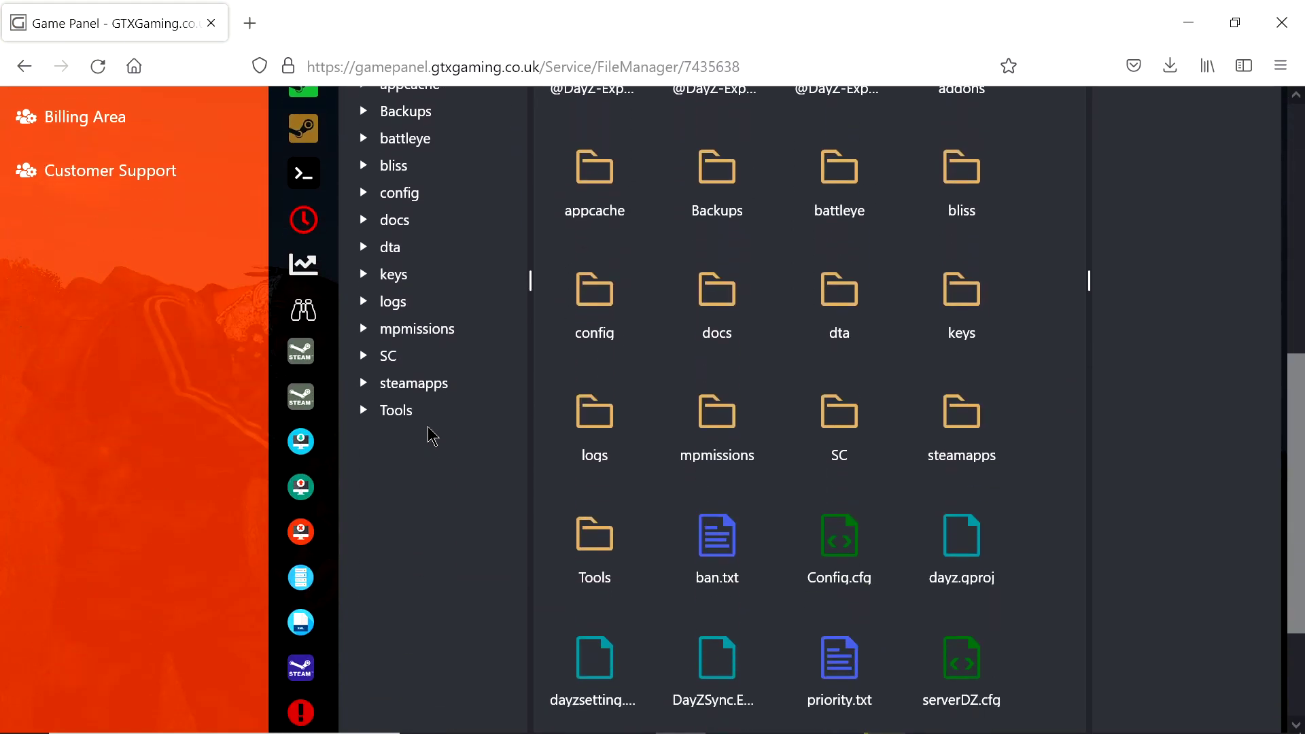
pyautogui.click(389, 357)
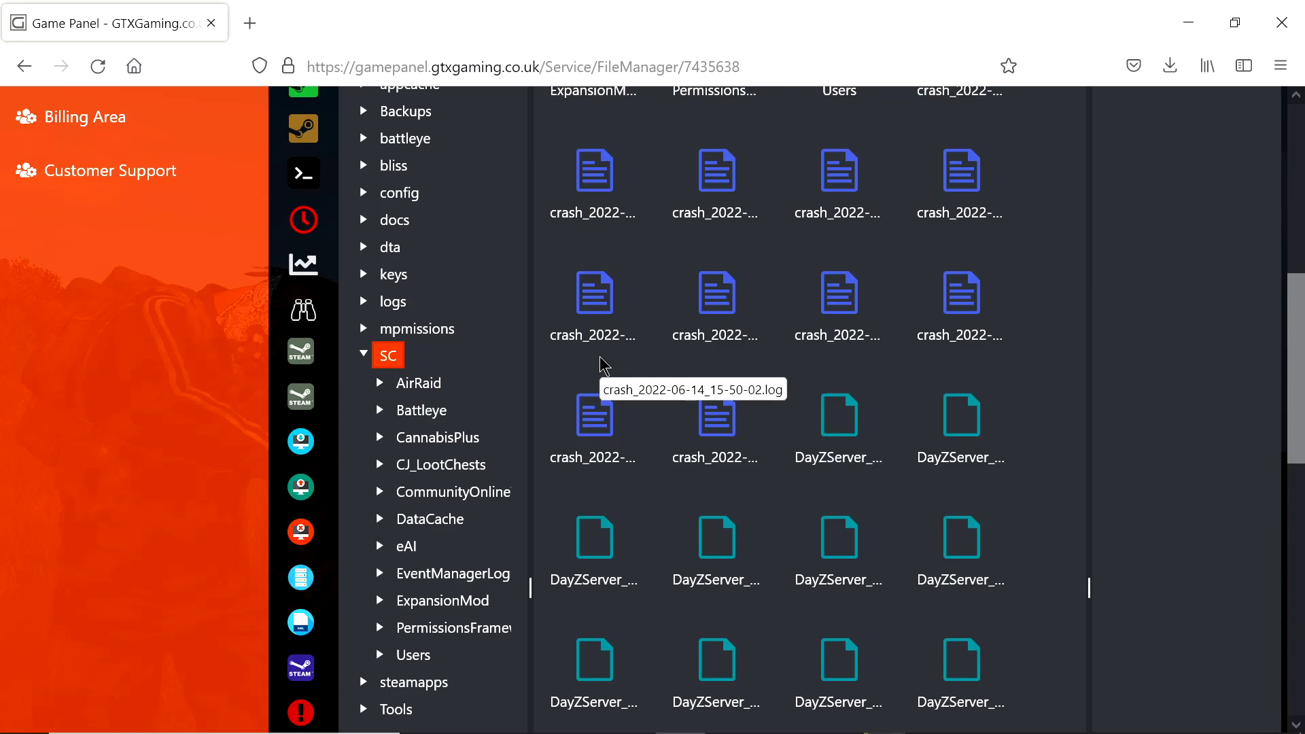
pyautogui.scroll(5, 737, 362)
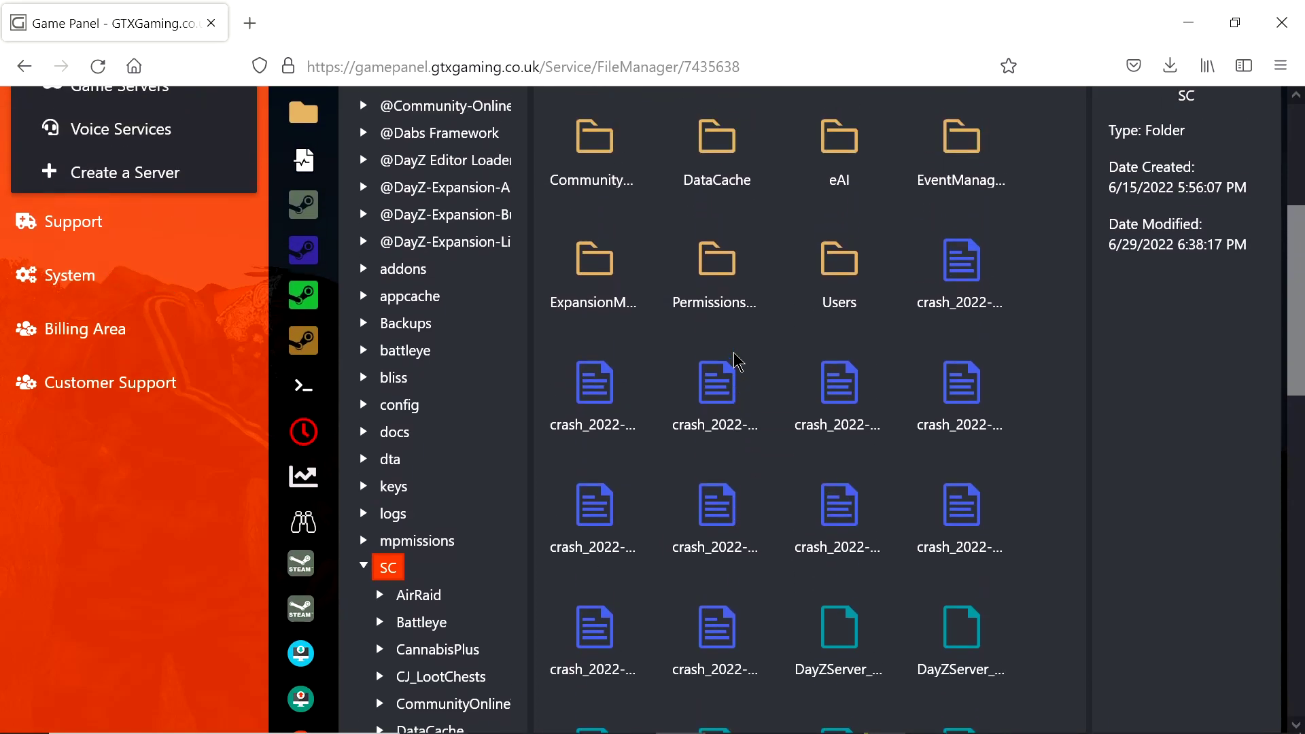
pyautogui.scroll(3, 738, 361)
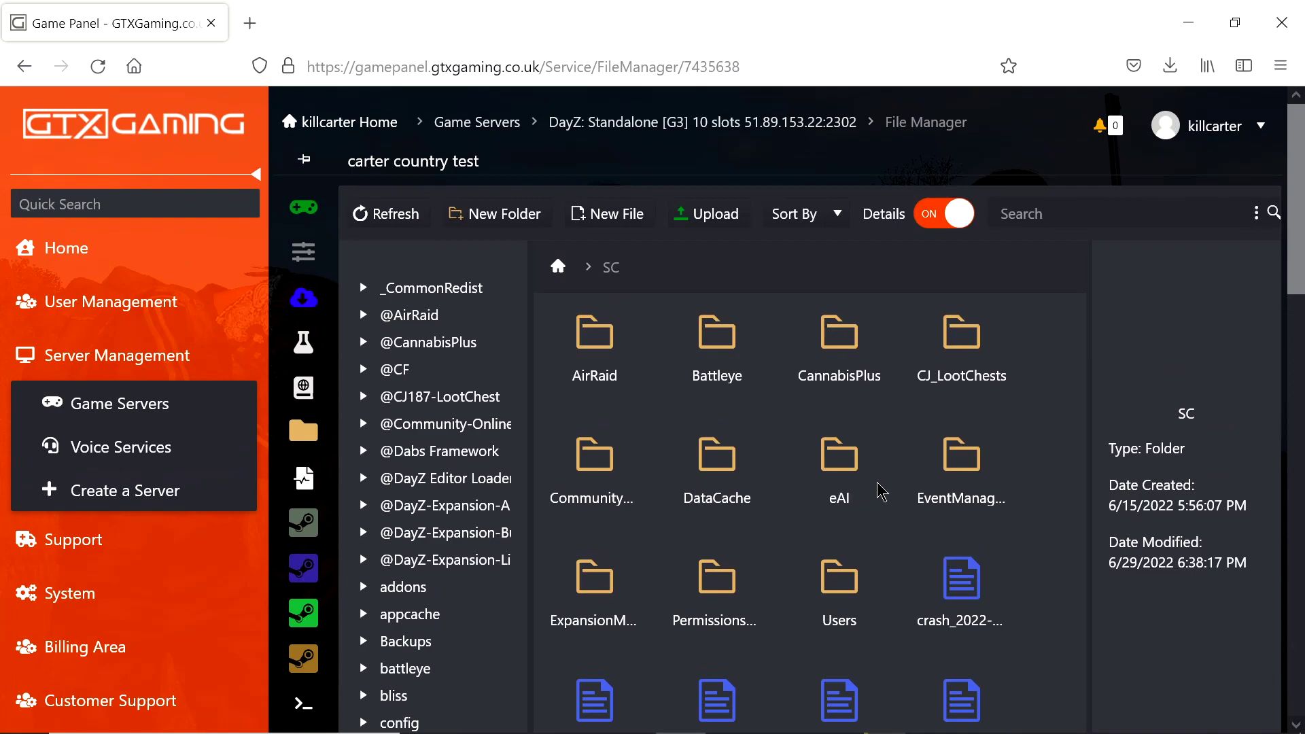
# Step: Open the CJ_LootChests folder, view the chest coordinates in spawnedchests.txt and close the file
pyautogui.click(951, 368)
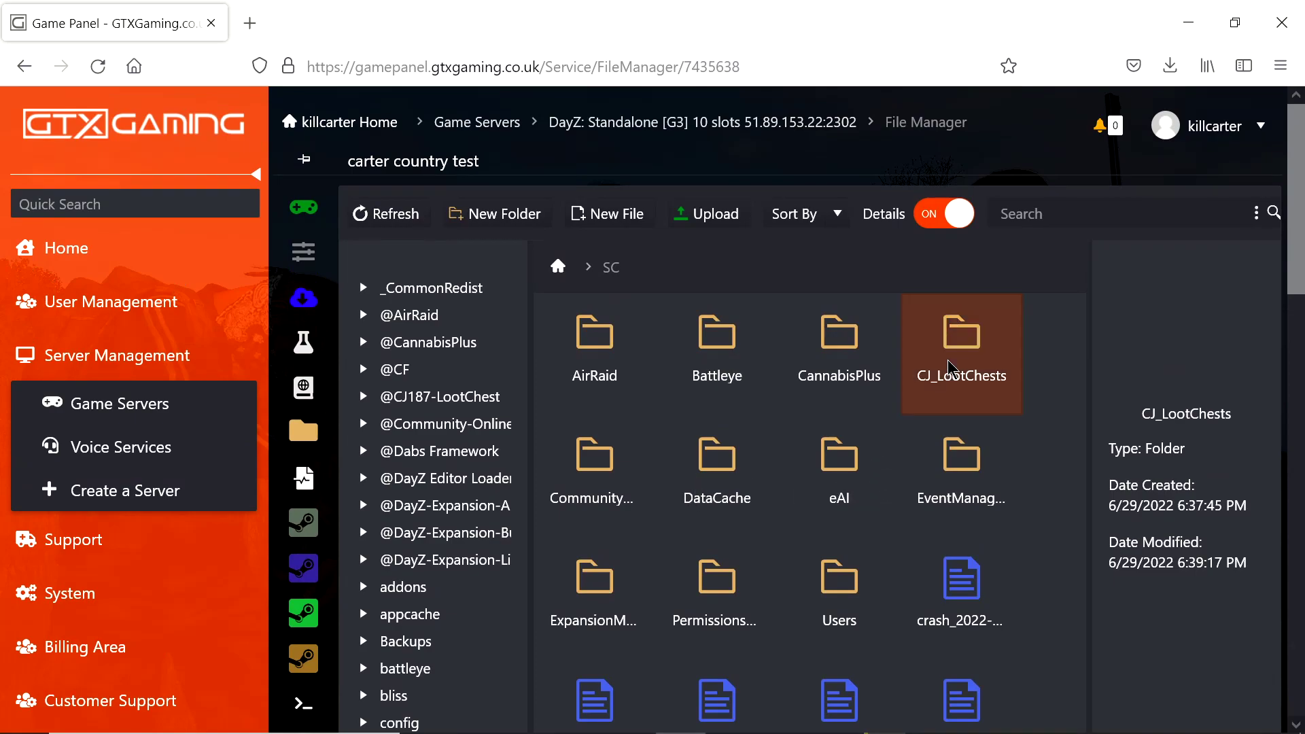
pyautogui.doubleClick(951, 368)
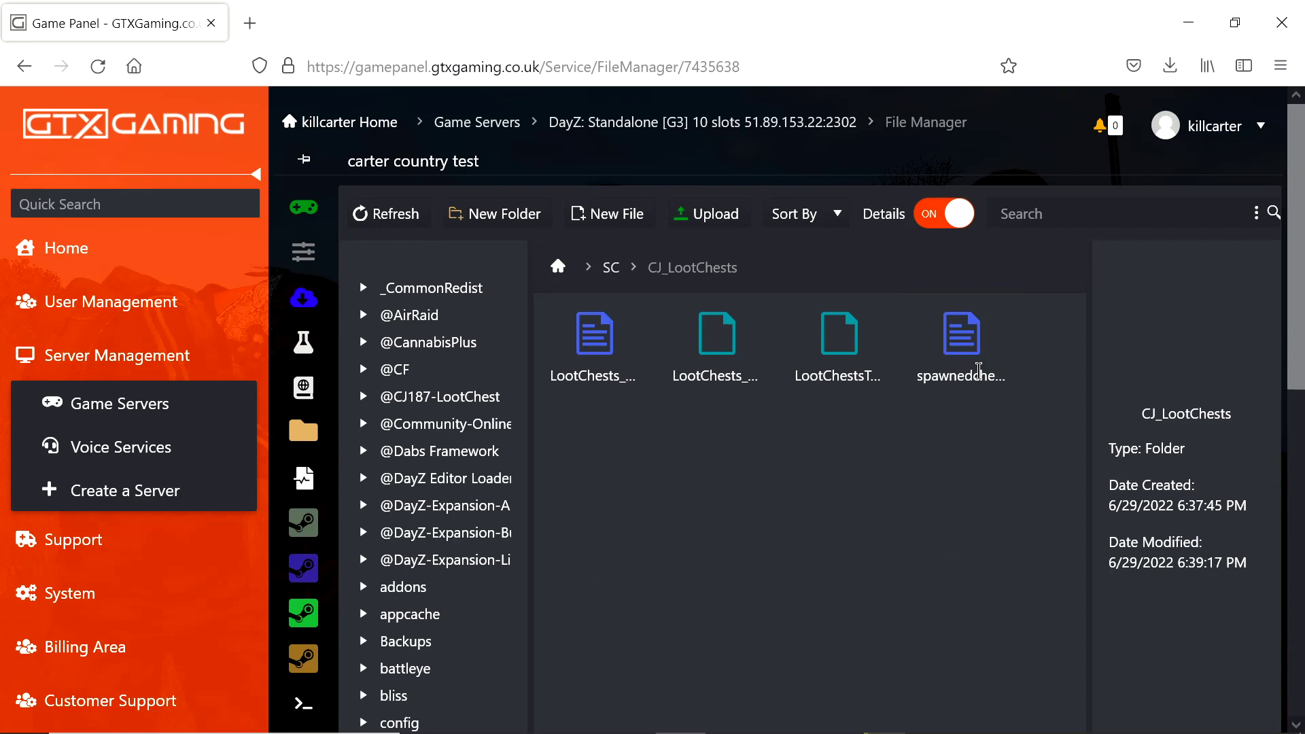
pyautogui.doubleClick(957, 338)
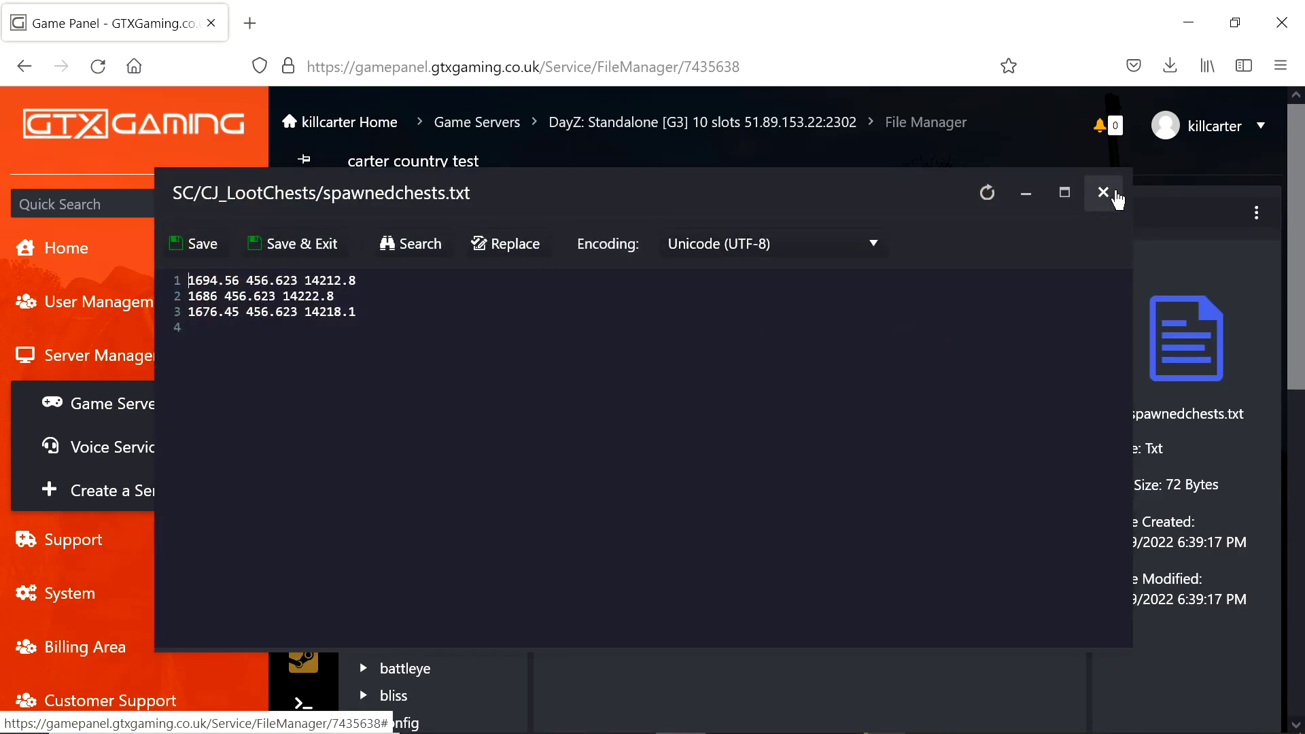
pyautogui.click(1103, 194)
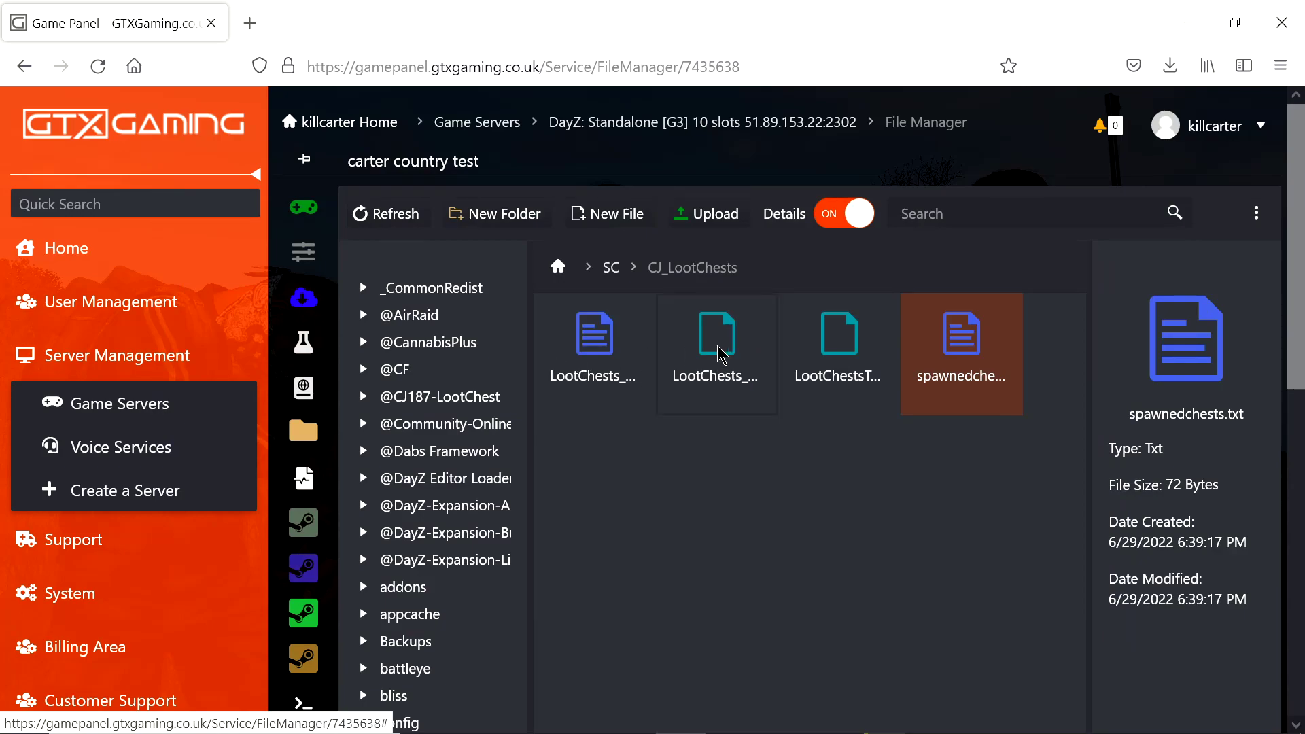
# Step: Open LootChests_V105.json at full size, examine its default chest locations, loot lists and predefined weapons, and close the file
pyautogui.doubleClick(719, 343)
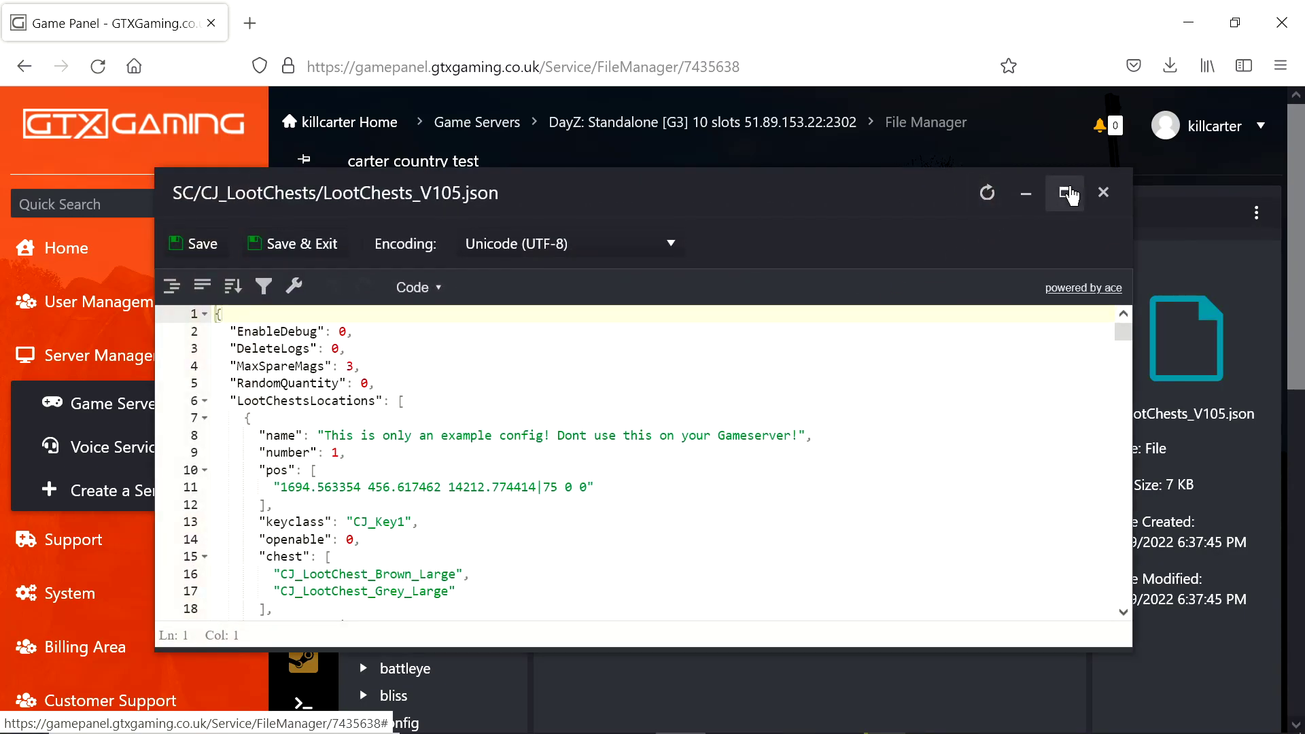
pyautogui.click(1066, 194)
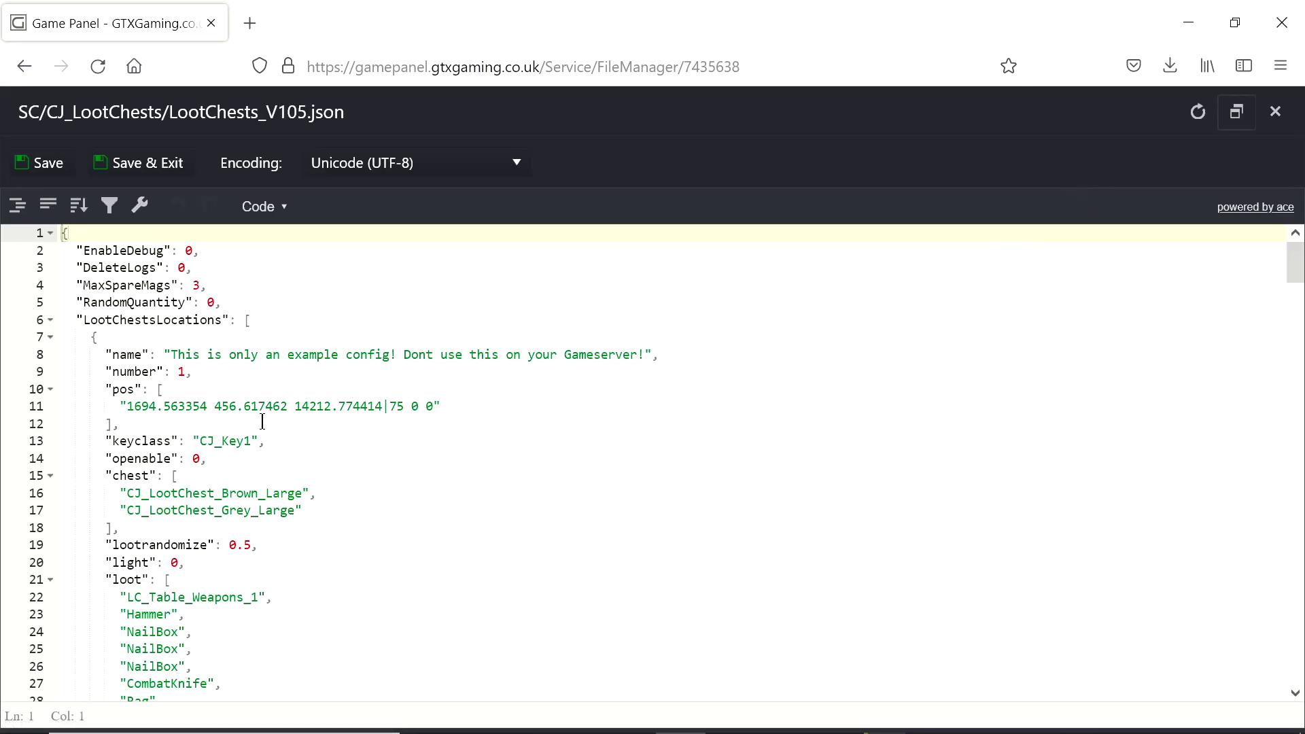
pyautogui.scroll(-12, 272, 449)
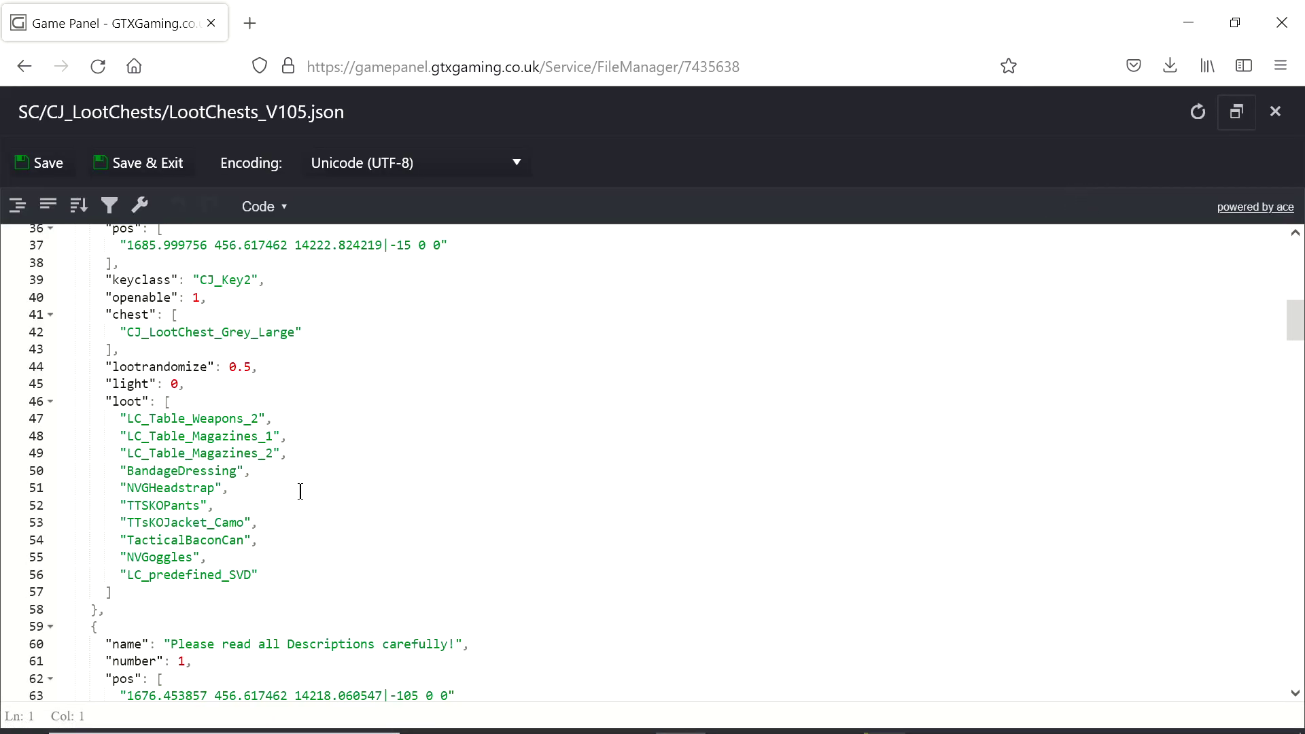
pyautogui.scroll(-5, 299, 503)
pyautogui.scroll(16, 302, 528)
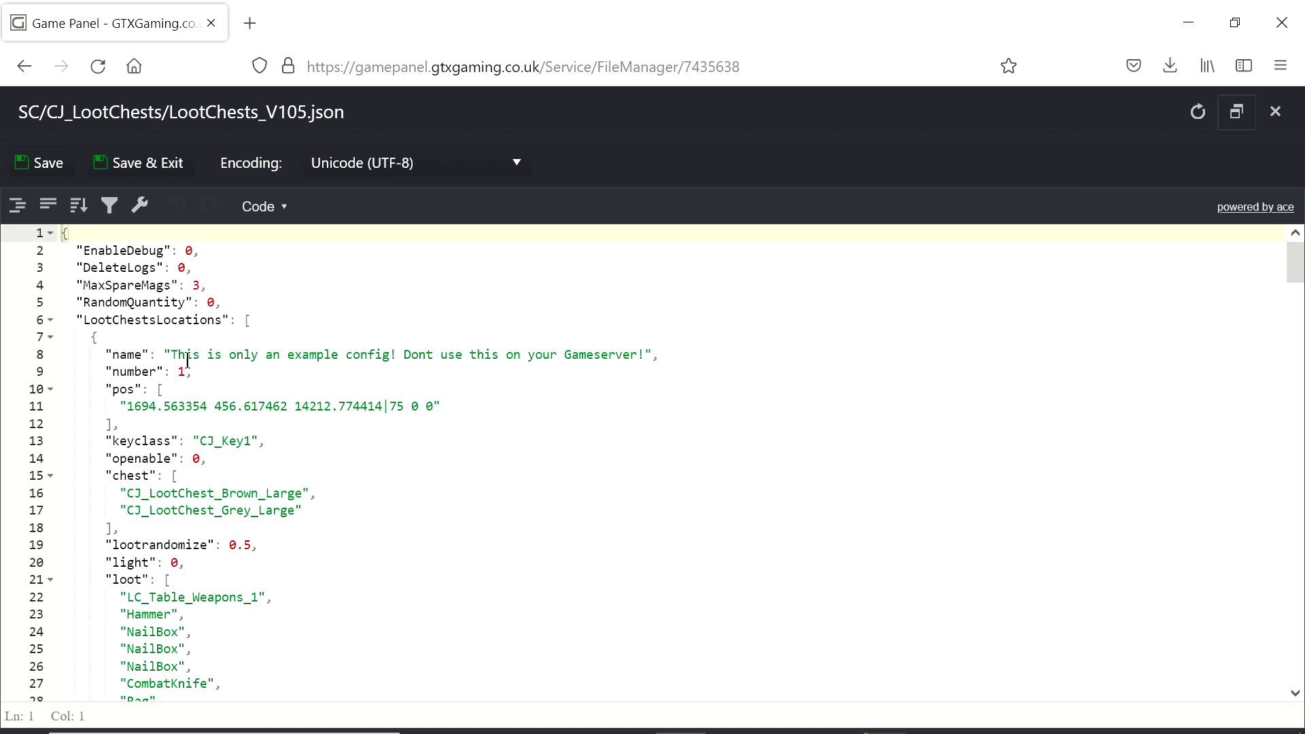
pyautogui.scroll(-20, 480, 456)
pyautogui.scroll(20, 480, 456)
pyautogui.scroll(-20, 480, 456)
pyautogui.scroll(-20, 480, 456)
pyautogui.scroll(17, 480, 456)
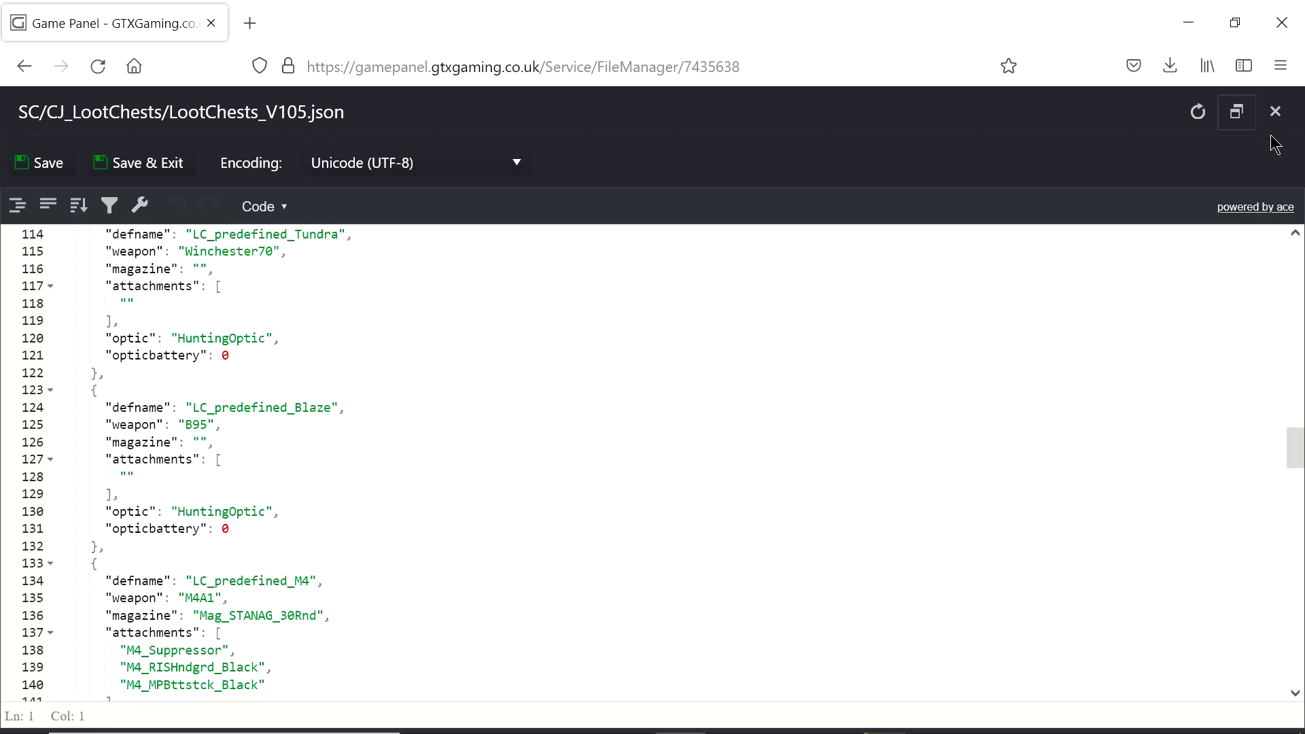
pyautogui.click(1275, 111)
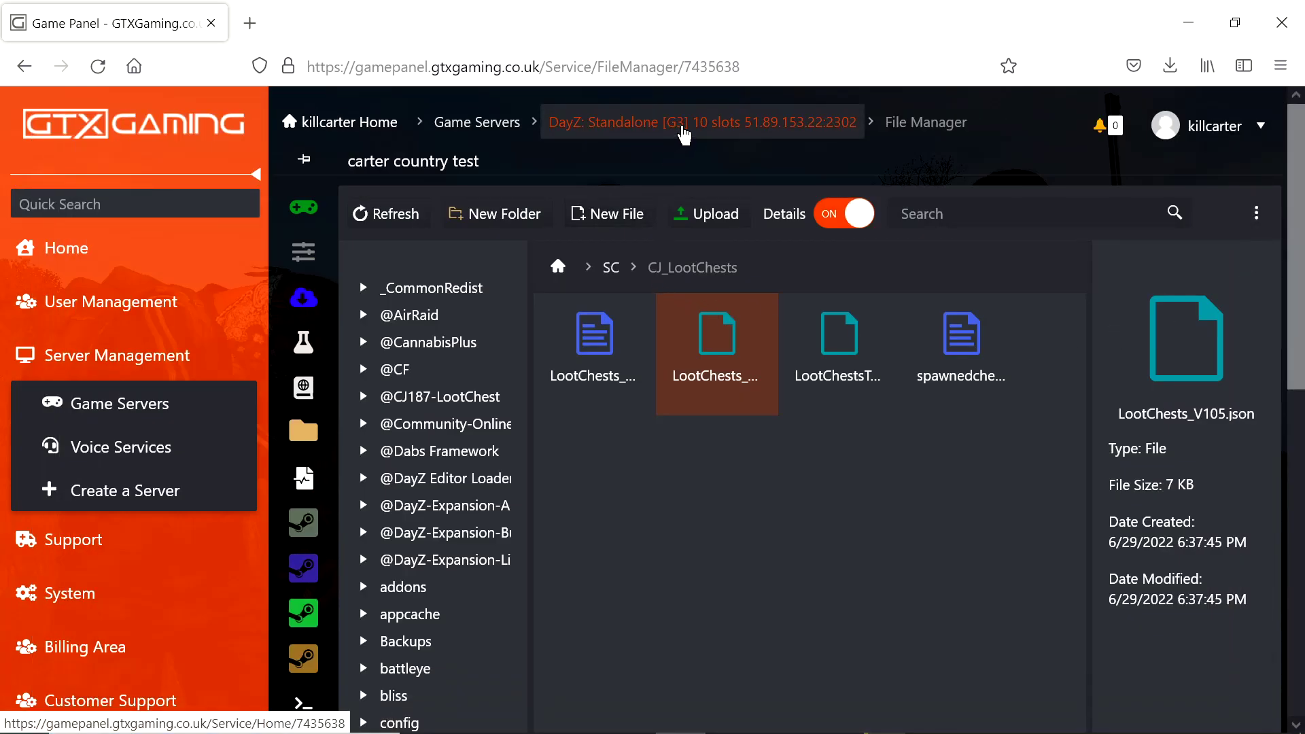
# Step: Go back to the DayZ server's overview page and stop the running server
pyautogui.click(684, 134)
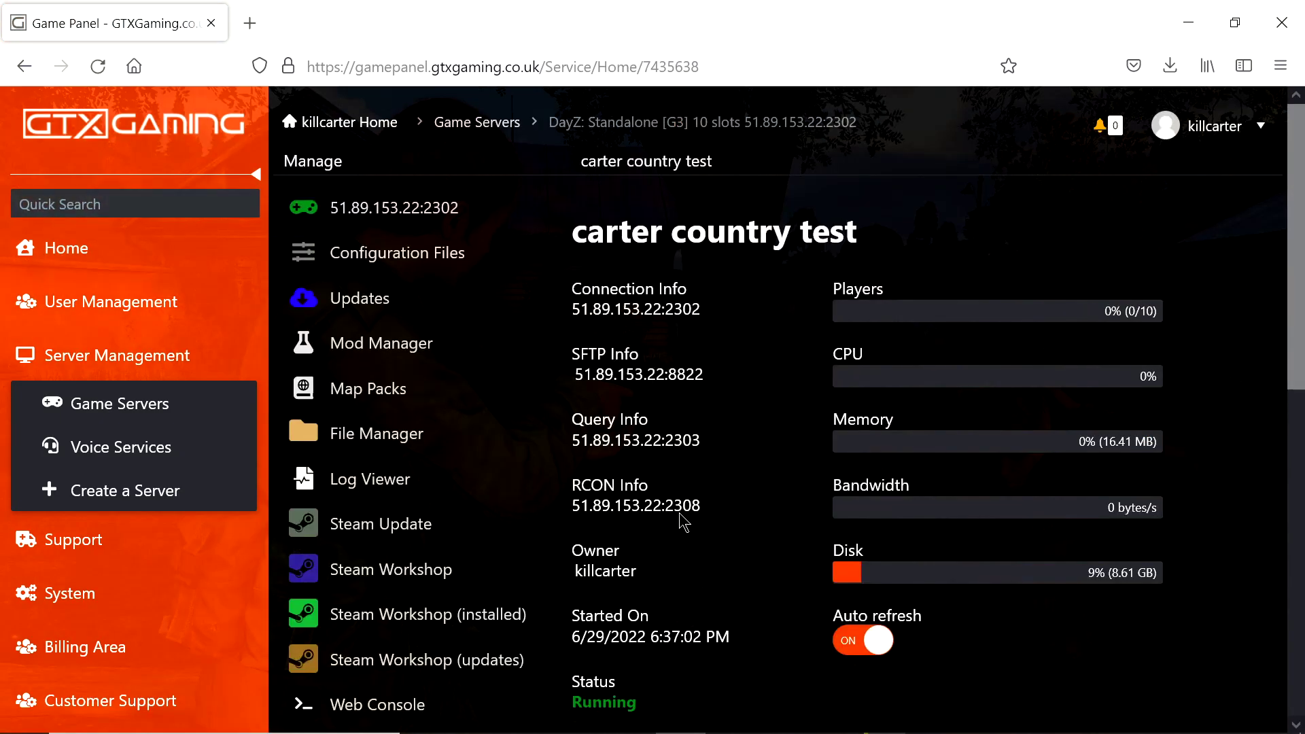
pyautogui.scroll(-5, 684, 524)
pyautogui.click(598, 361)
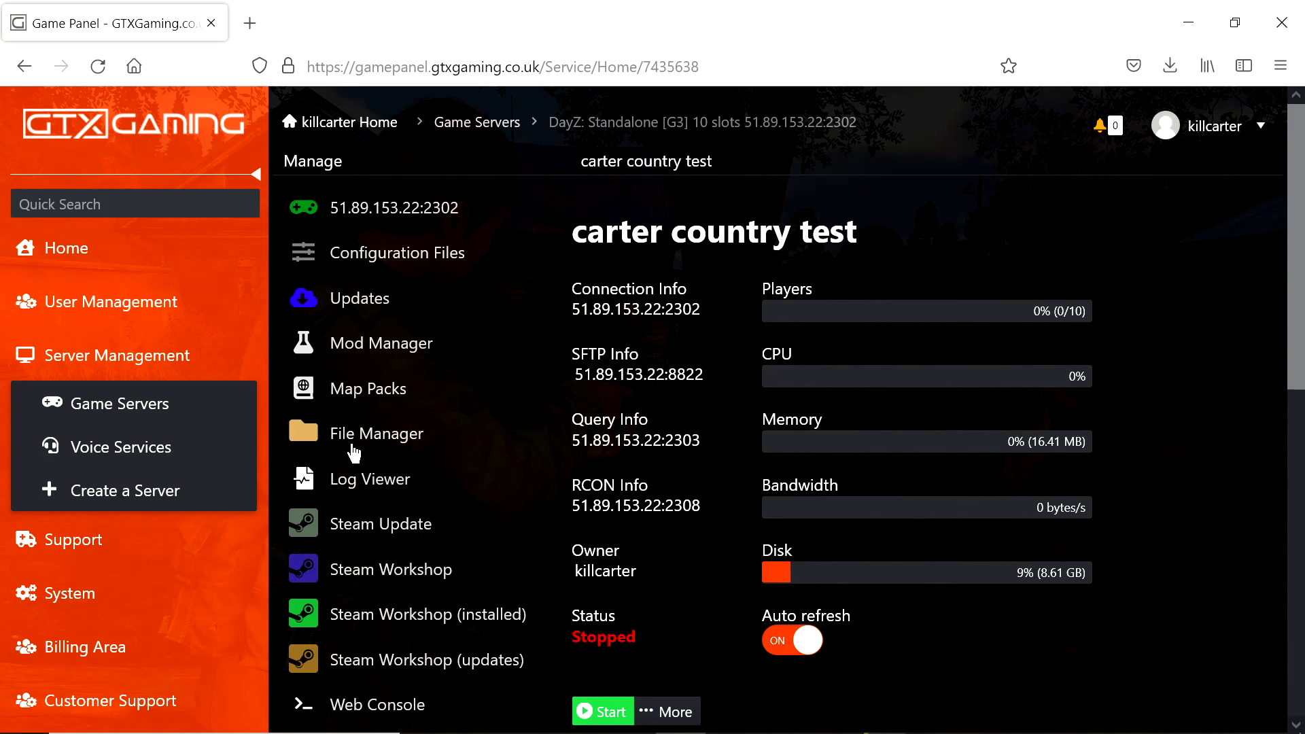
# Step: Open the server's File Manager and display the CJ_LootChests folder inside the SC profile folder
pyautogui.click(351, 444)
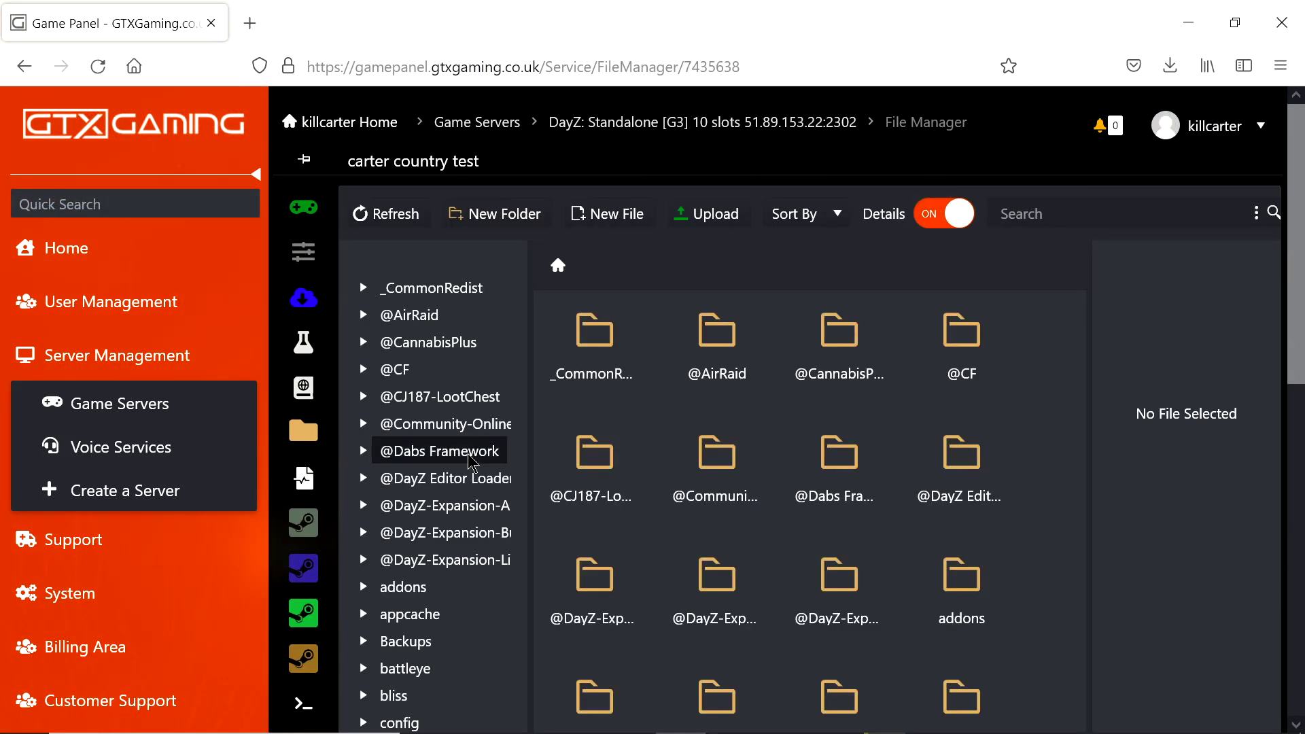
pyautogui.scroll(-10, 463, 472)
pyautogui.click(388, 249)
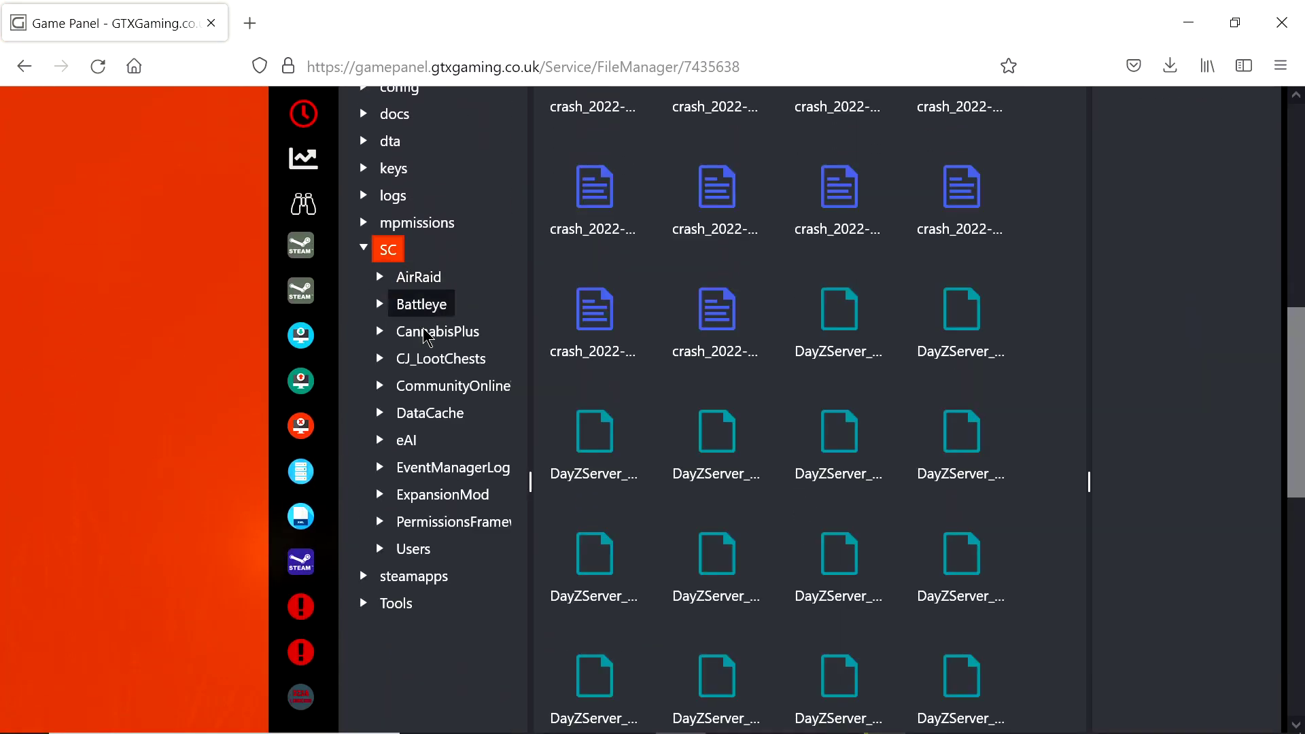
pyautogui.click(432, 362)
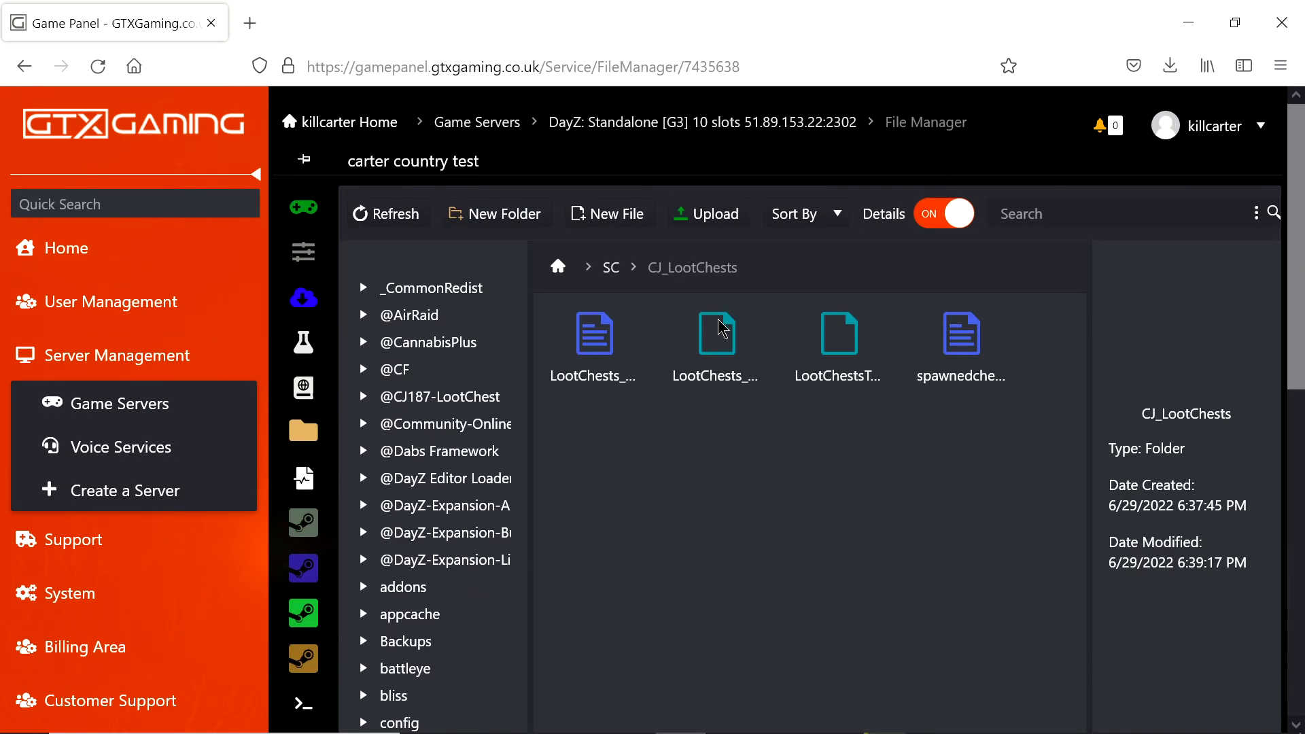
# Step: Open LootChests_V105.json at full size and replace its entire content with the copied example configuration
pyautogui.doubleClick(717, 340)
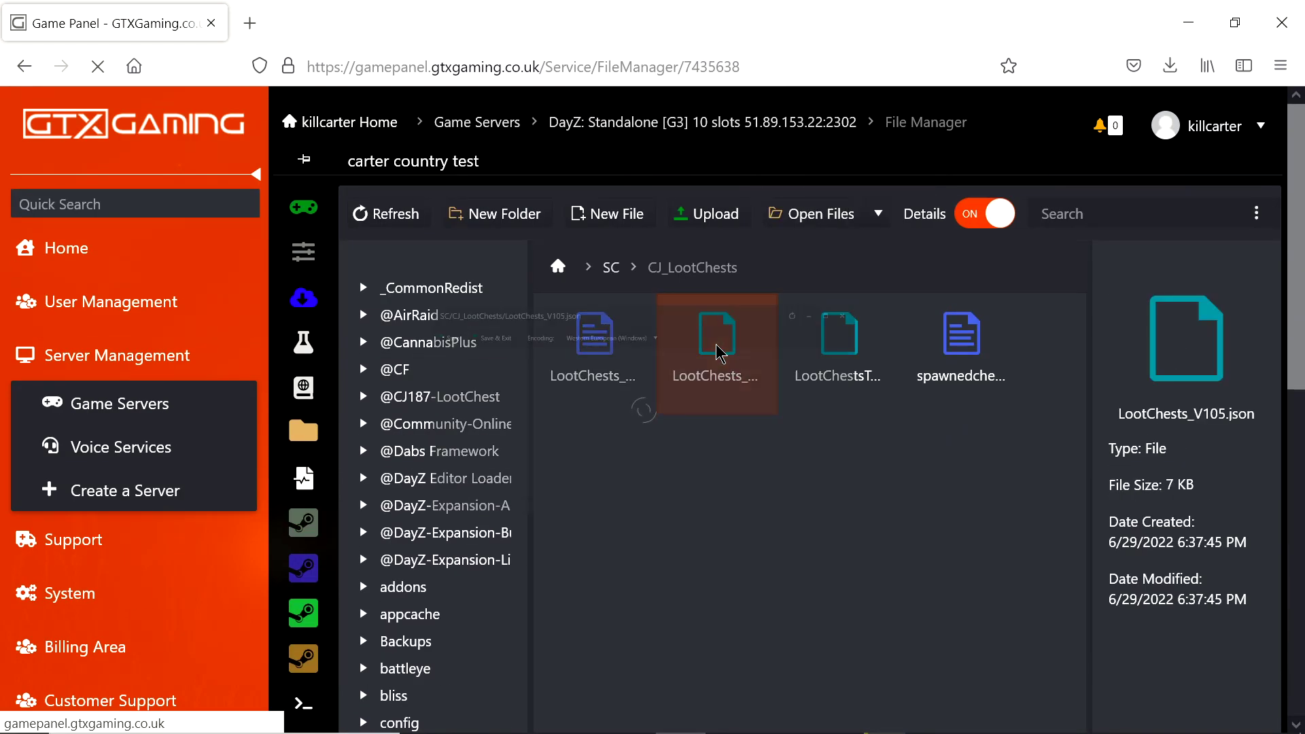
pyautogui.click(1073, 196)
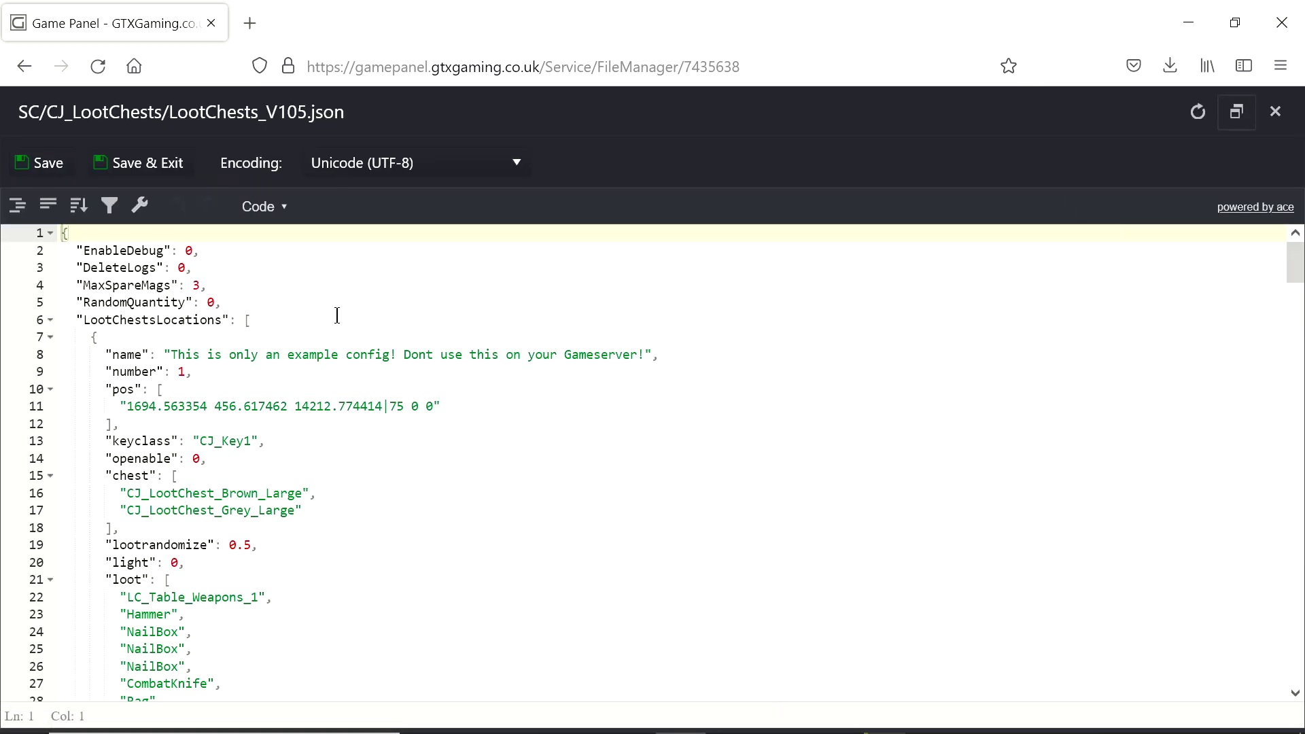
pyautogui.click(316, 310)
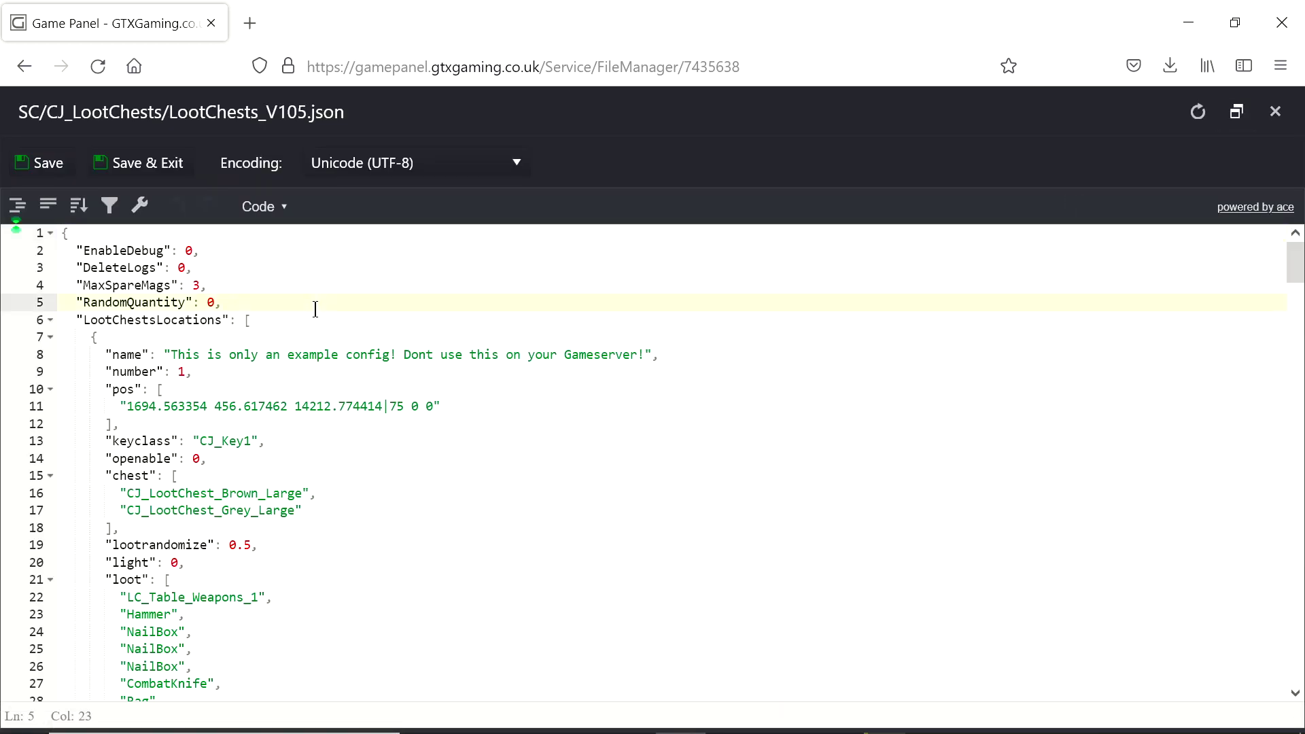
pyautogui.hotkey('ctrl', 'a')
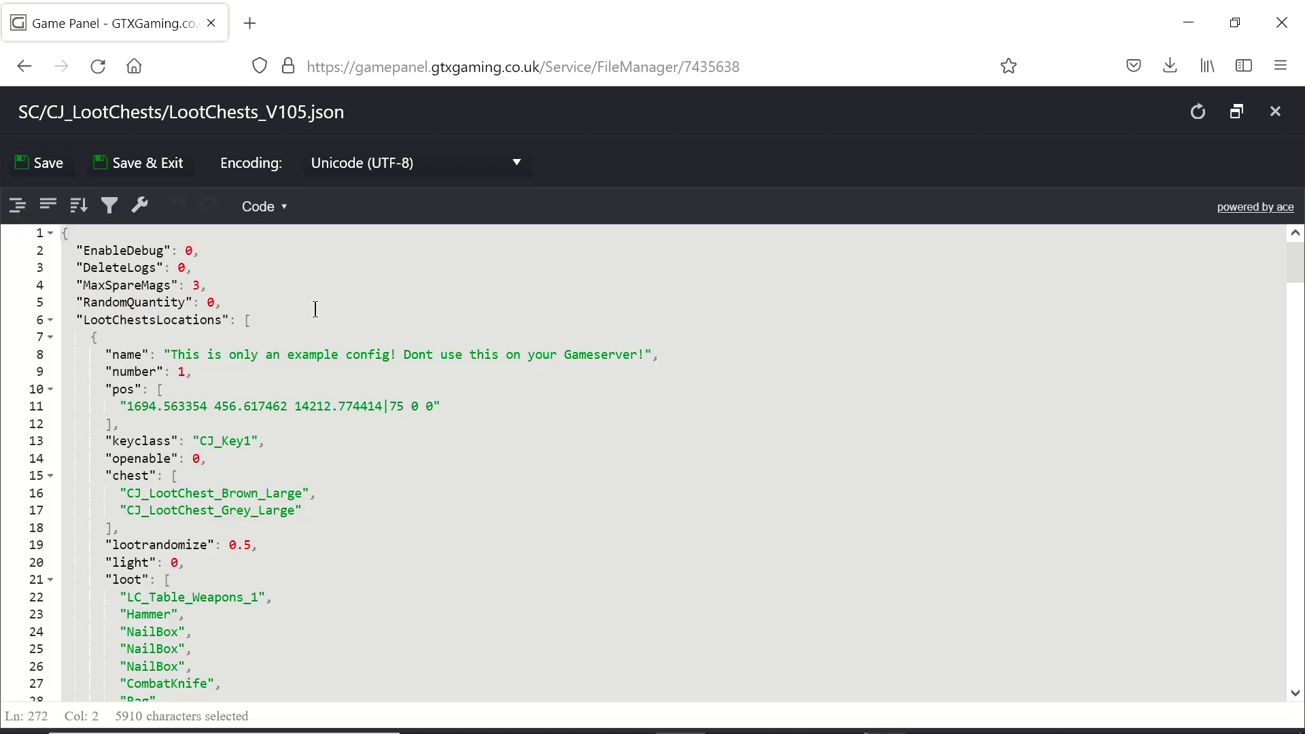
pyautogui.hotkey('ctrl', 'v')
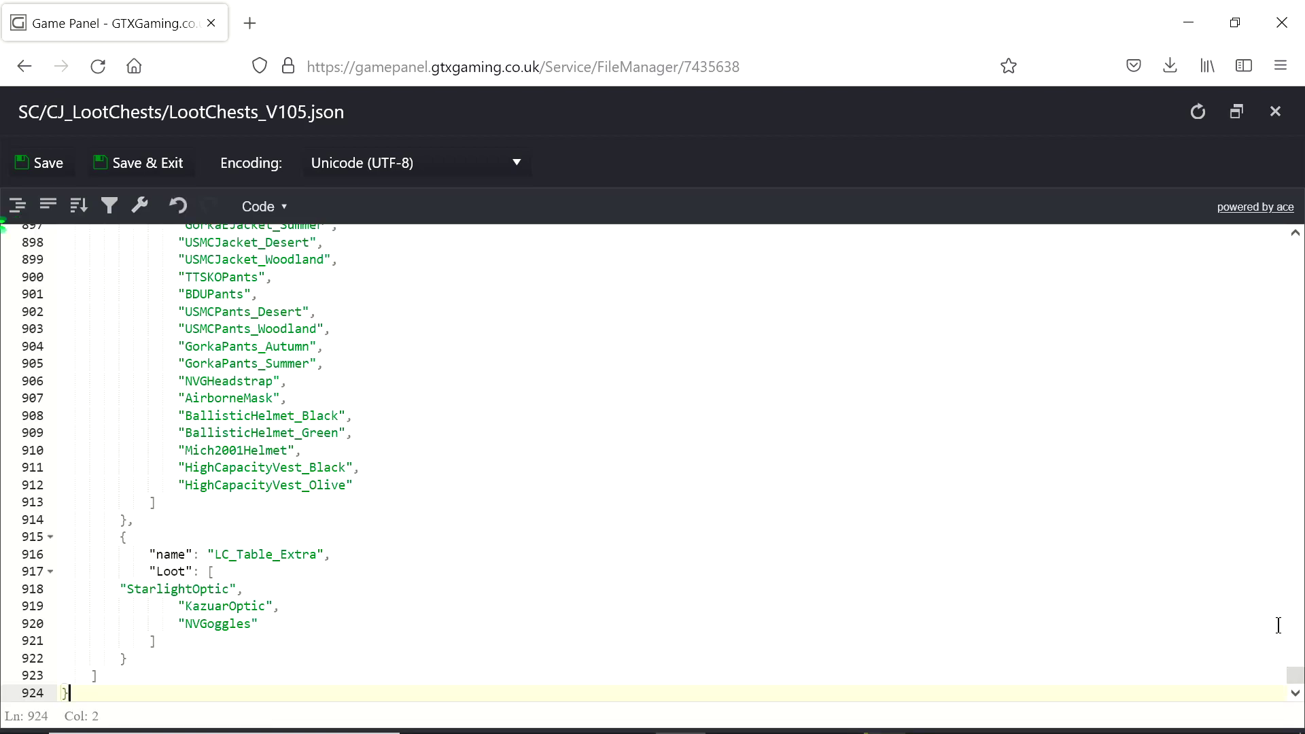
# Step: In LootChests_V105.json, set RandomQuantity to 3 and EnableDebug to 1, then save and exit the file
pyautogui.moveTo(1291, 684); pyautogui.dragTo(1299, 252)
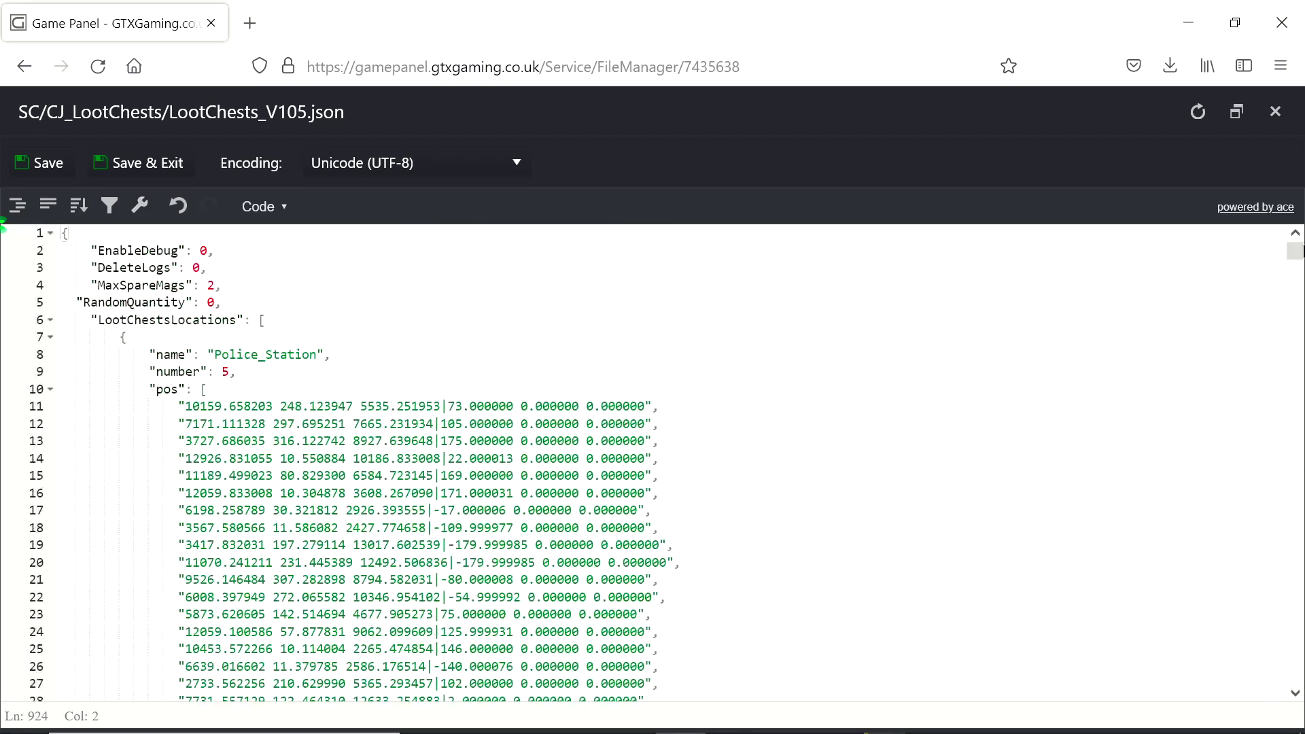
pyautogui.doubleClick(209, 302)
pyautogui.write('3')
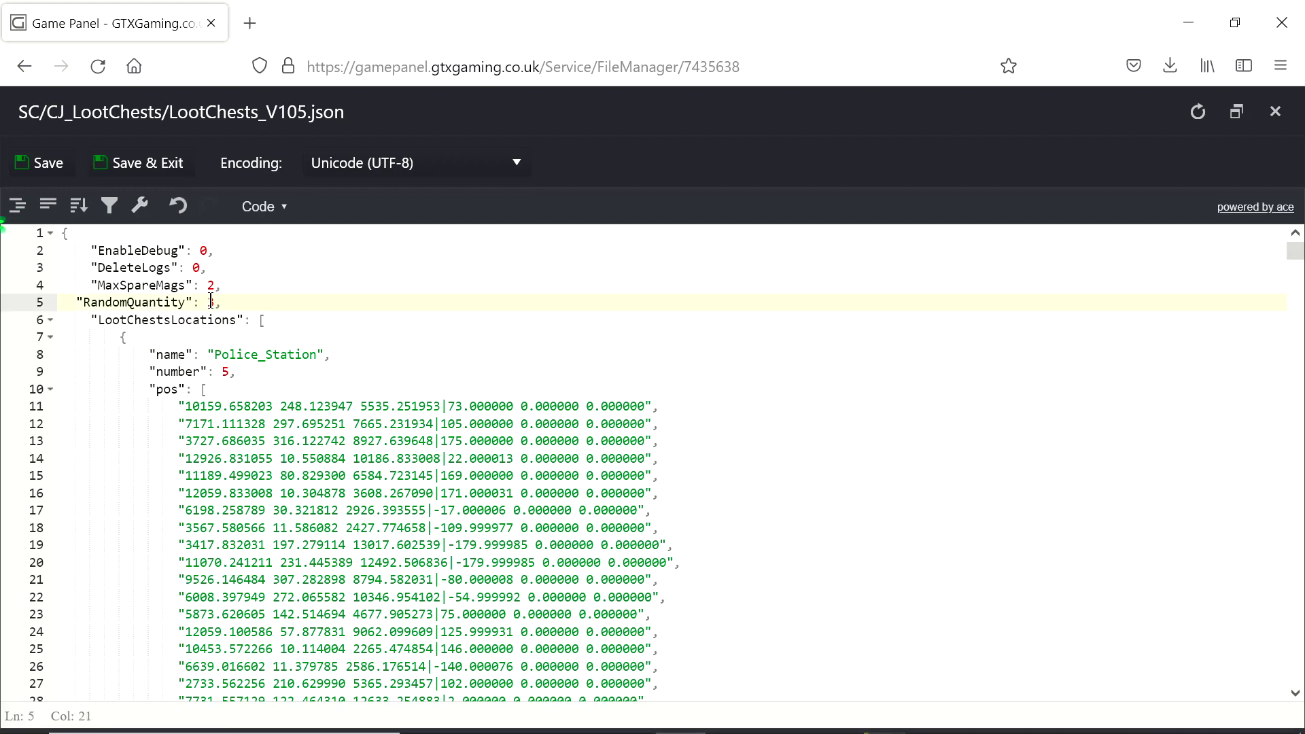
pyautogui.doubleClick(206, 253)
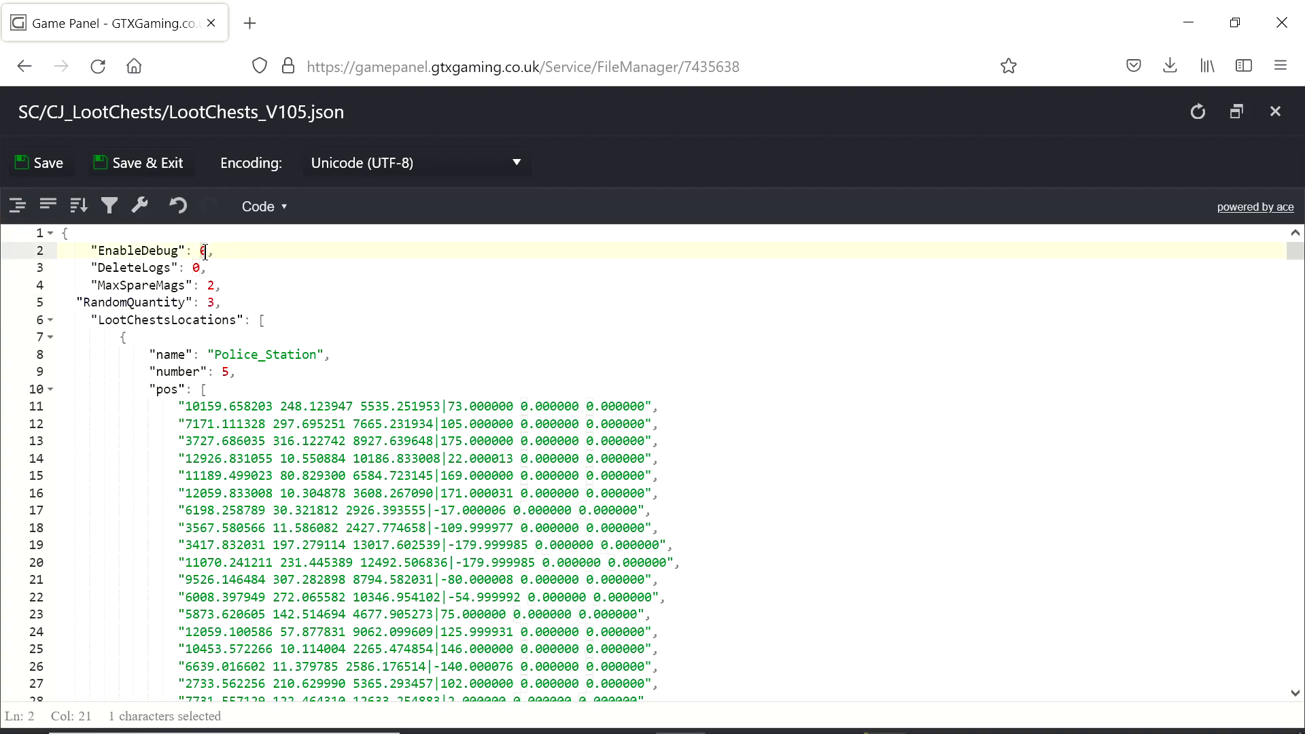
pyautogui.write('1')
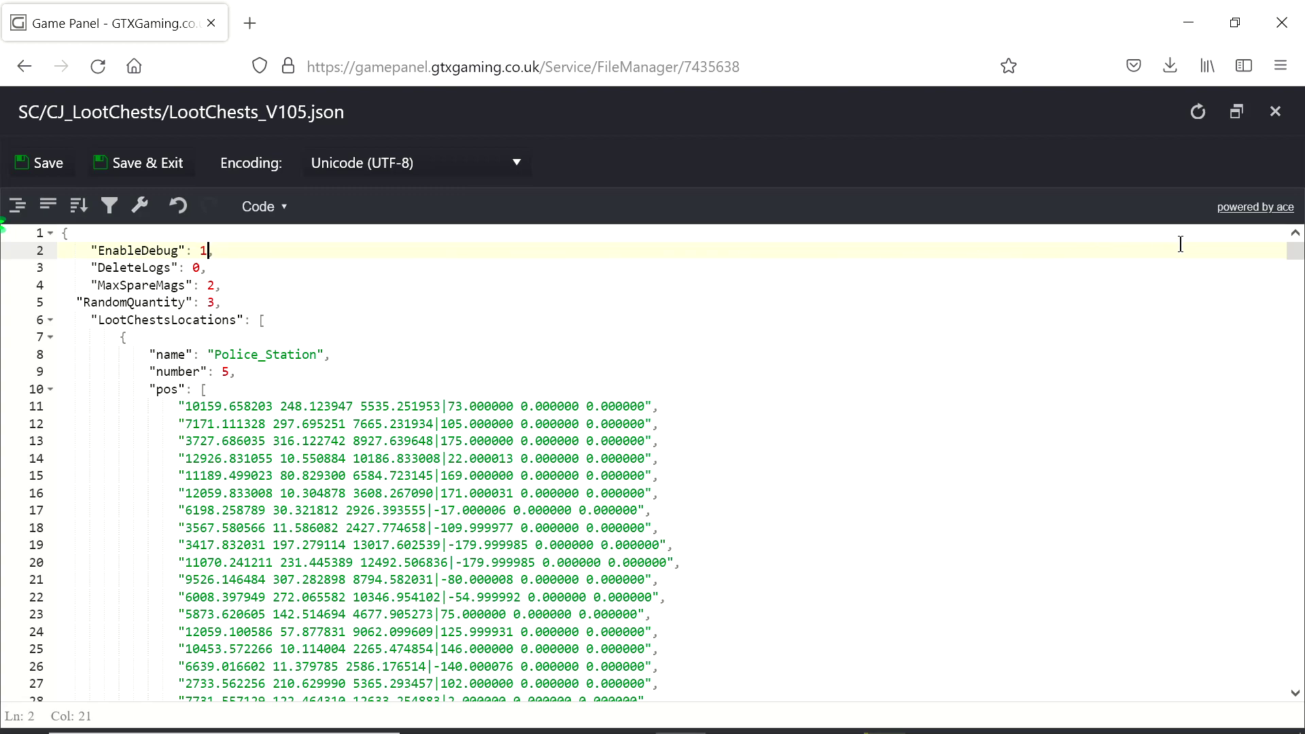
pyautogui.click(133, 163)
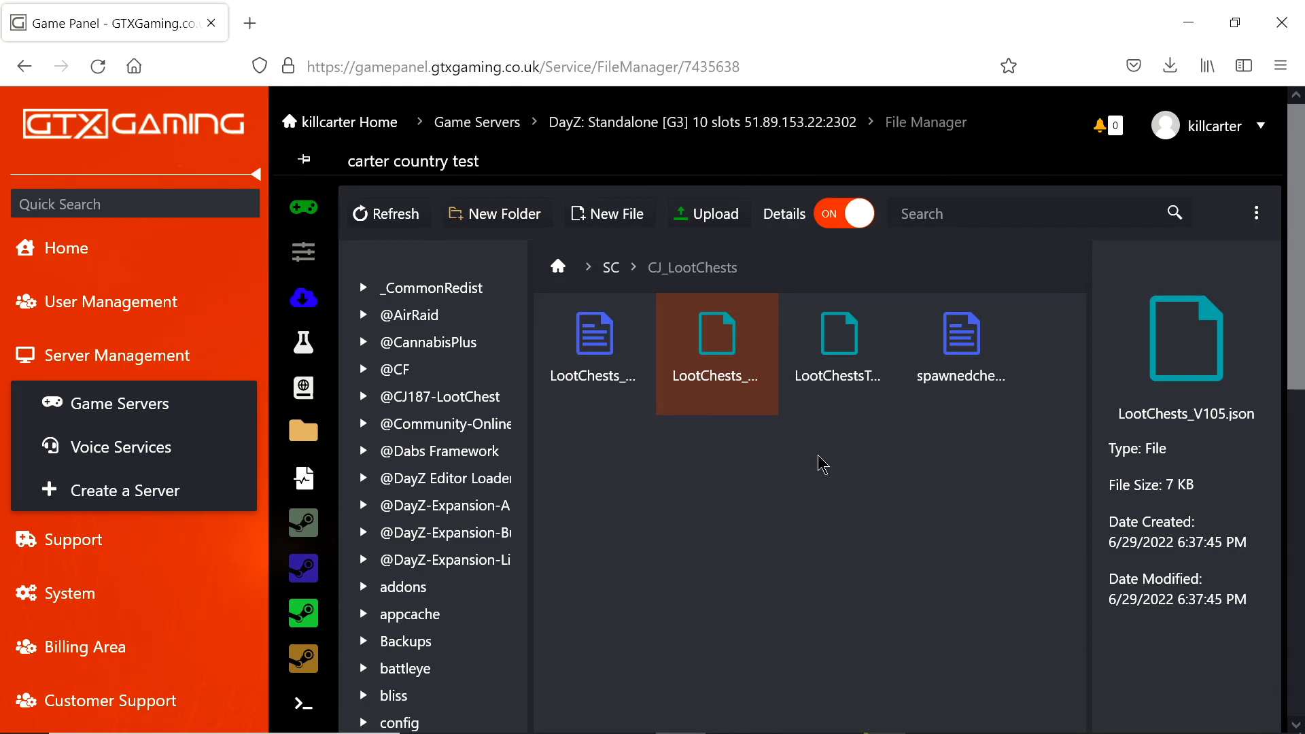
# Step: Open LootChestsTools_V105.json at full size, examine the time, damage and description entries of the tools and keys, and close it
pyautogui.click(844, 348)
pyautogui.doubleClick(844, 348)
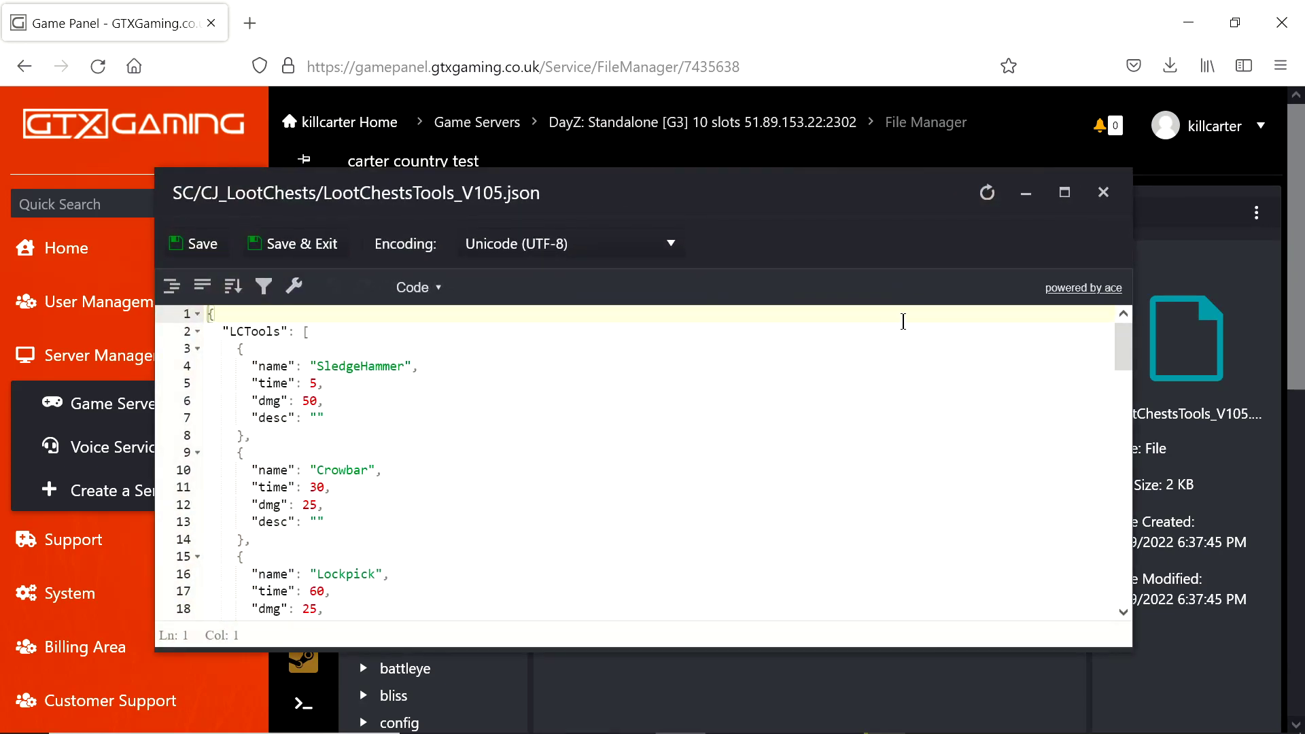
pyautogui.click(1066, 195)
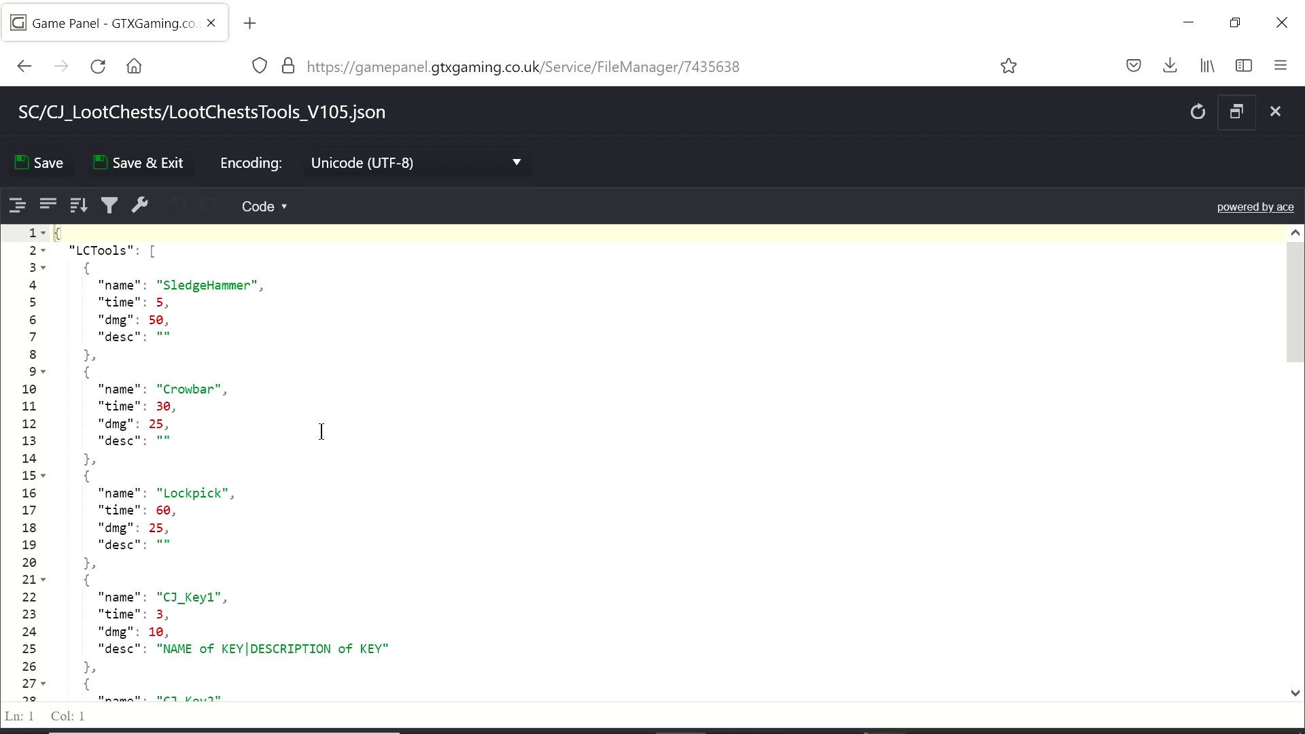
pyautogui.scroll(-5, 363, 442)
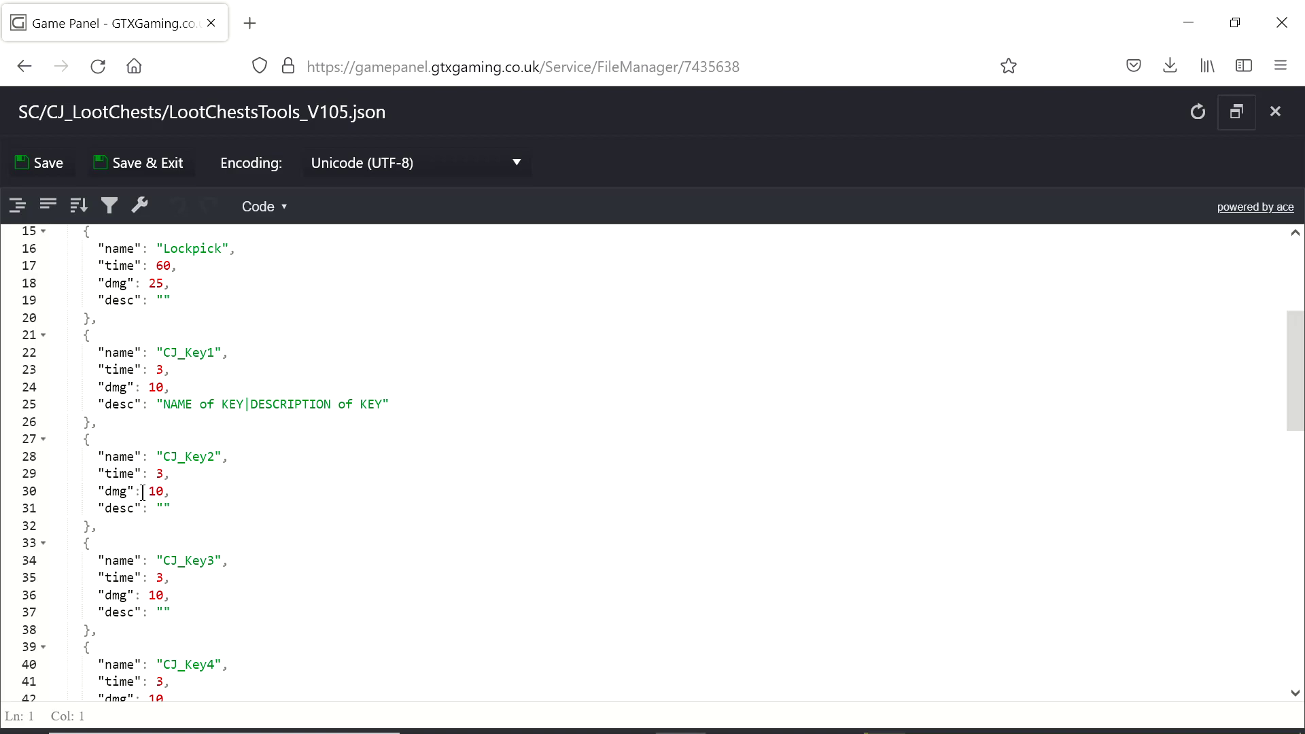
pyautogui.moveTo(191, 491); pyautogui.dragTo(52, 490)
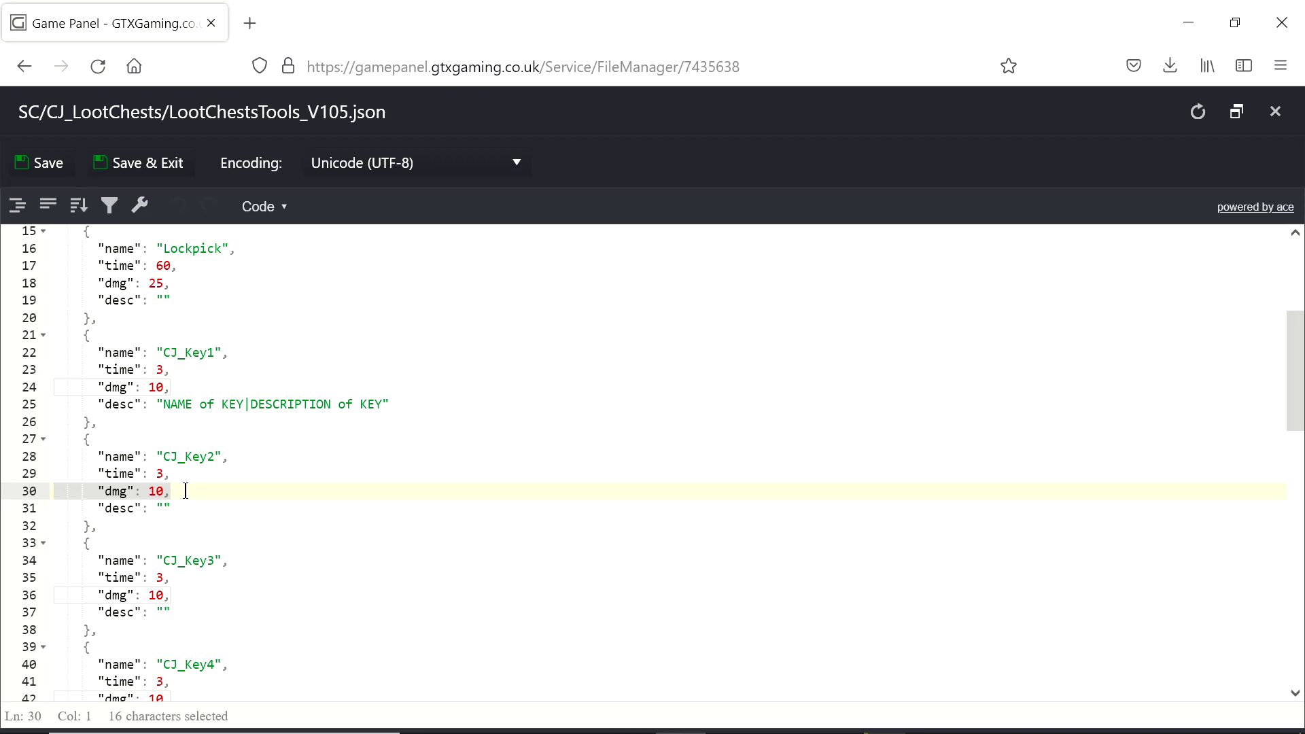
pyautogui.scroll(-12, 186, 491)
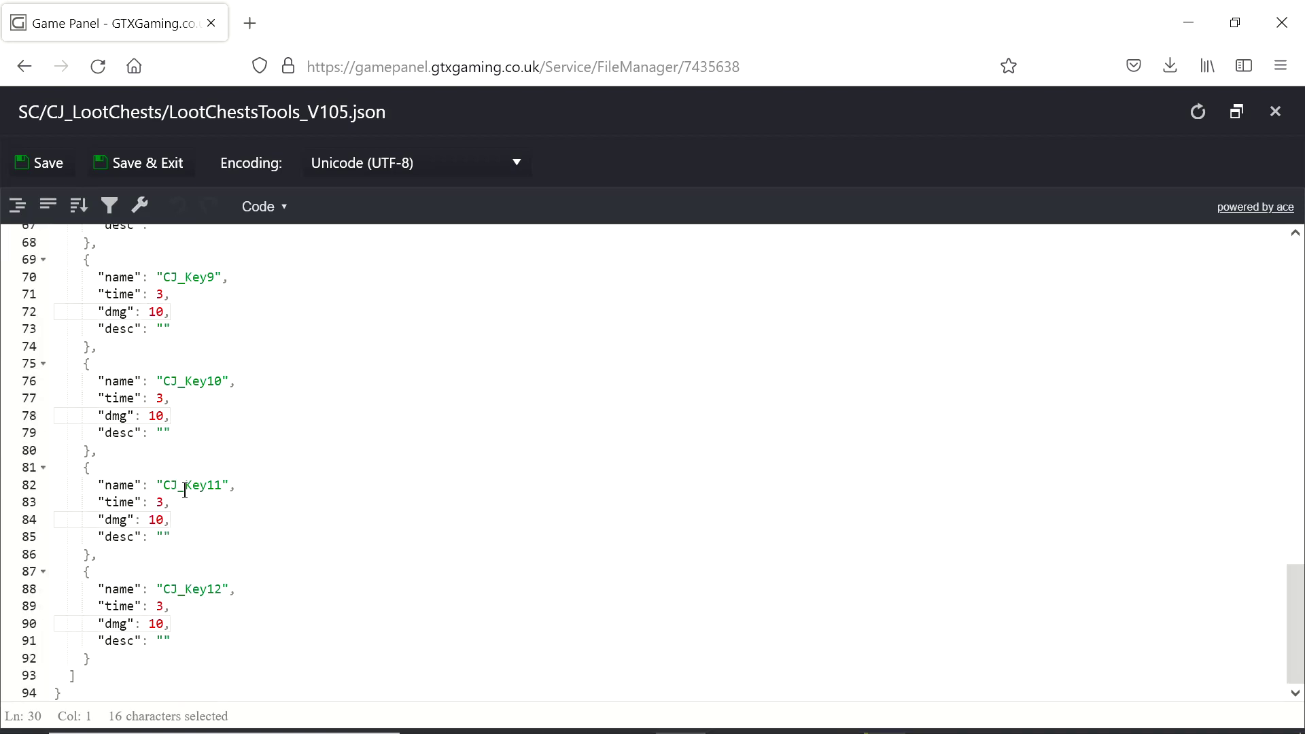
pyautogui.scroll(2, 169, 427)
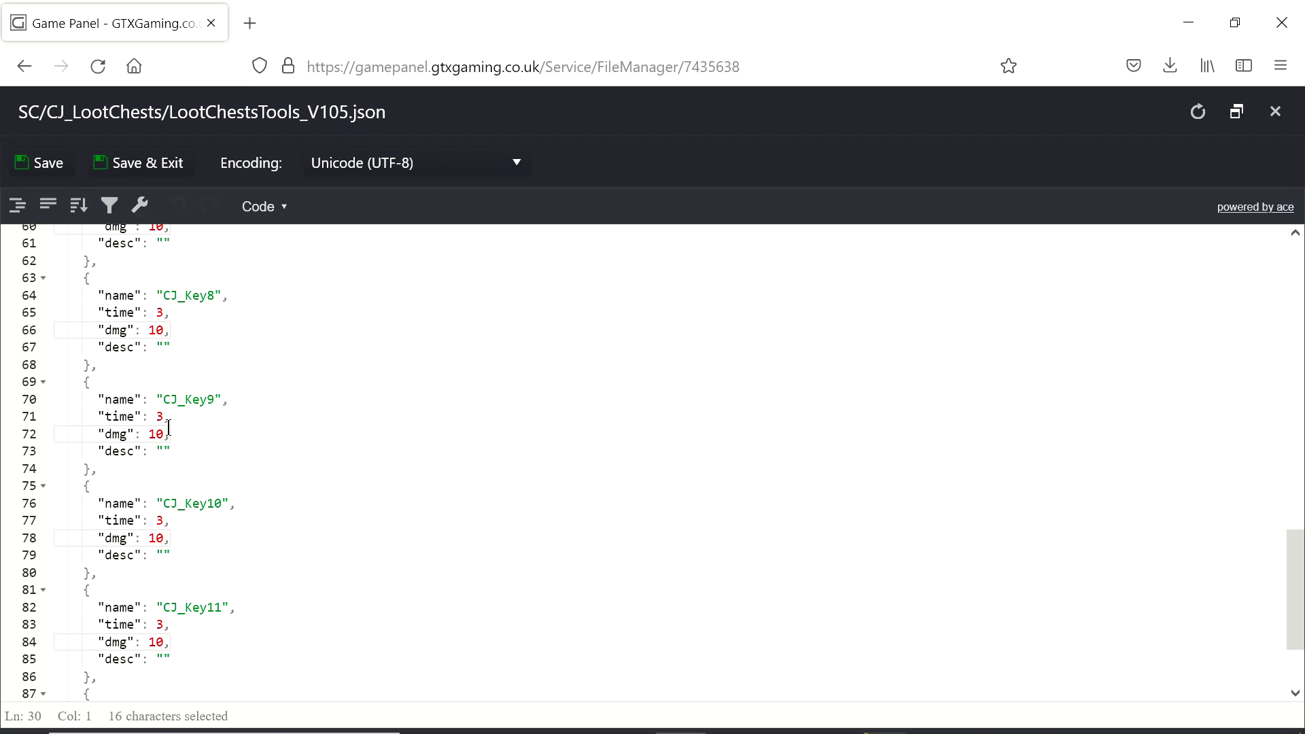
pyautogui.scroll(14, 169, 427)
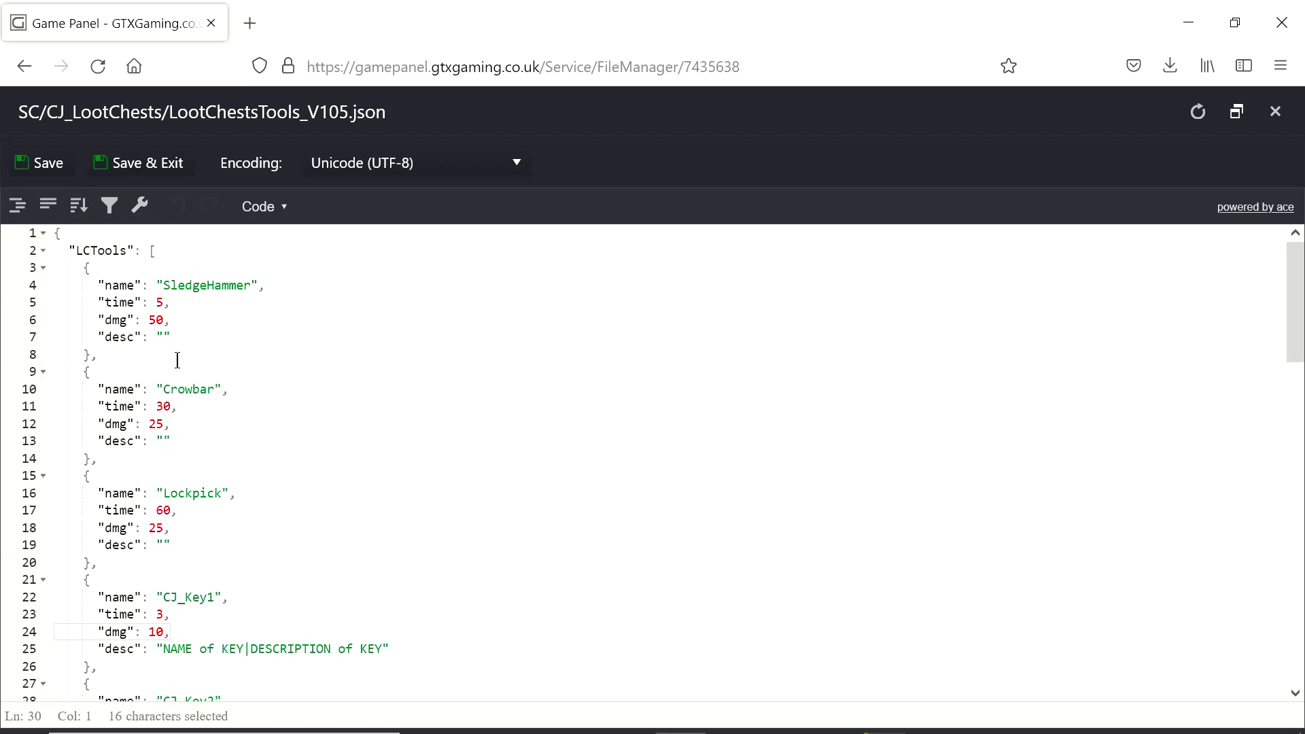
pyautogui.click(1276, 112)
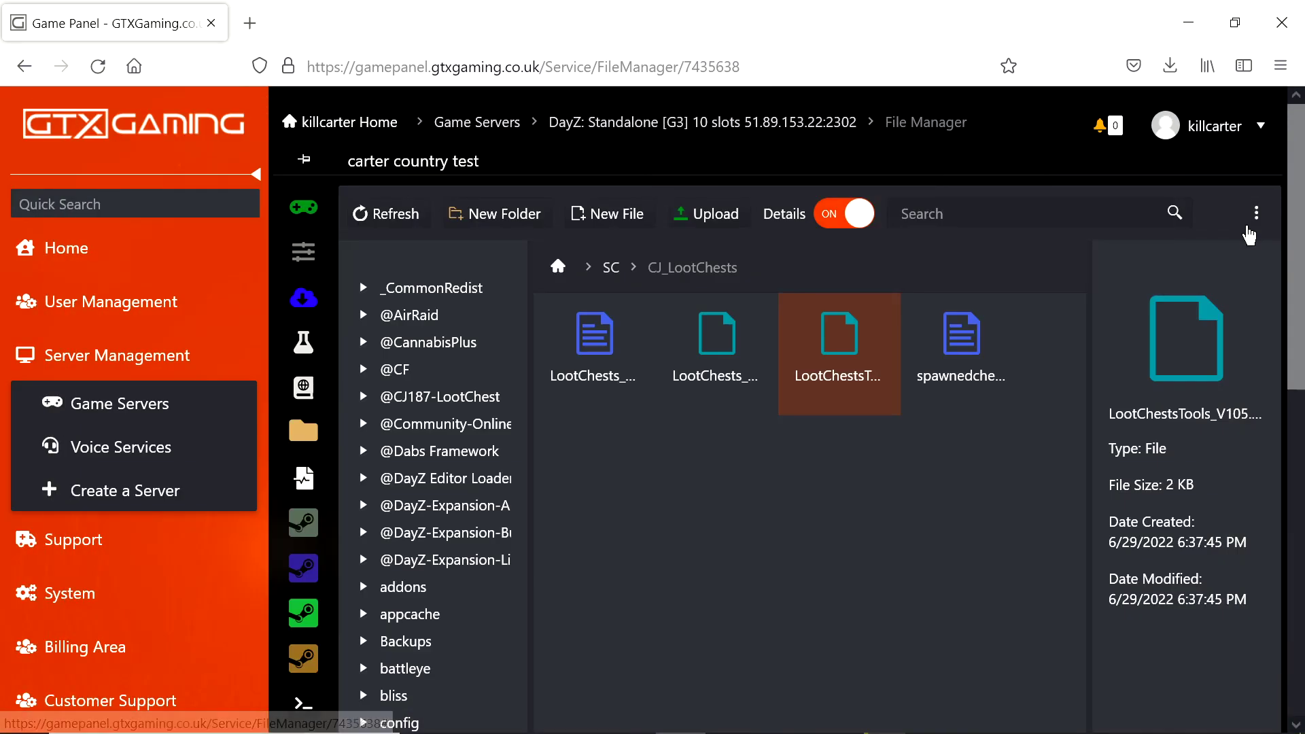
# Step: Return to the DayZ server's overview page and start the server
pyautogui.click(707, 126)
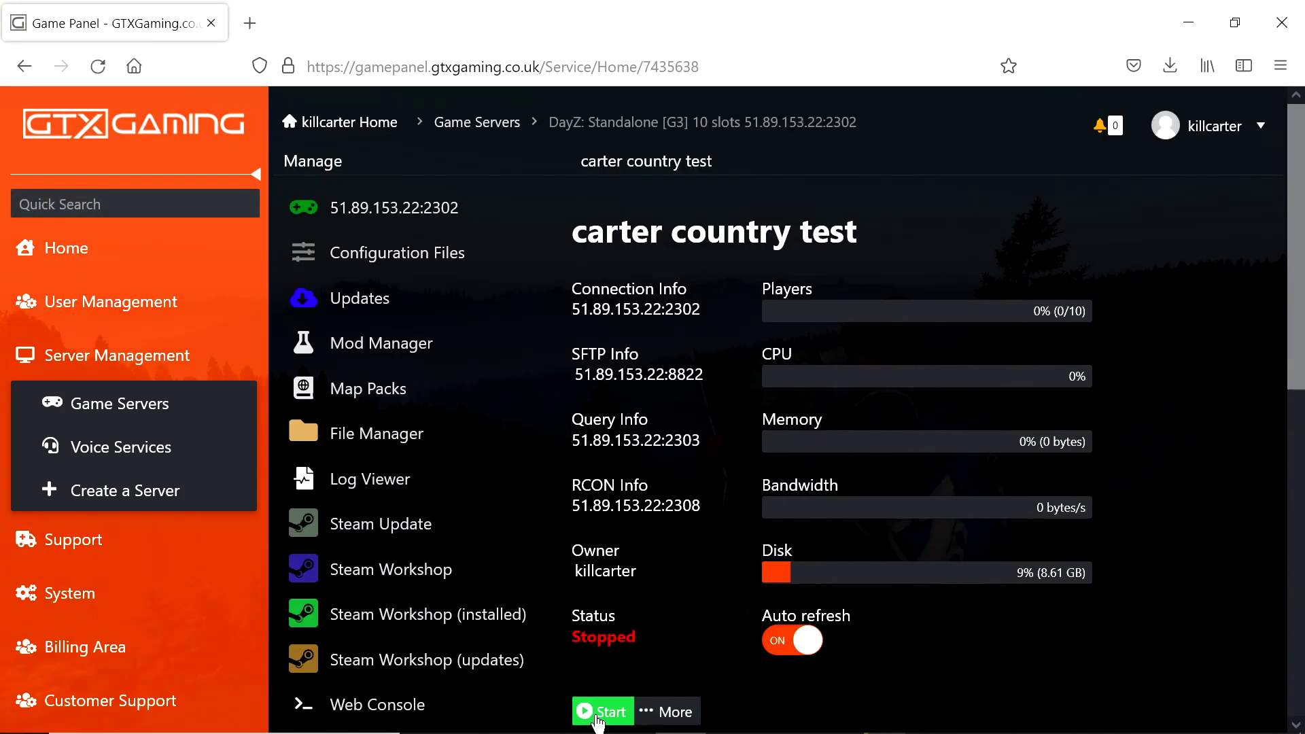
pyautogui.click(597, 718)
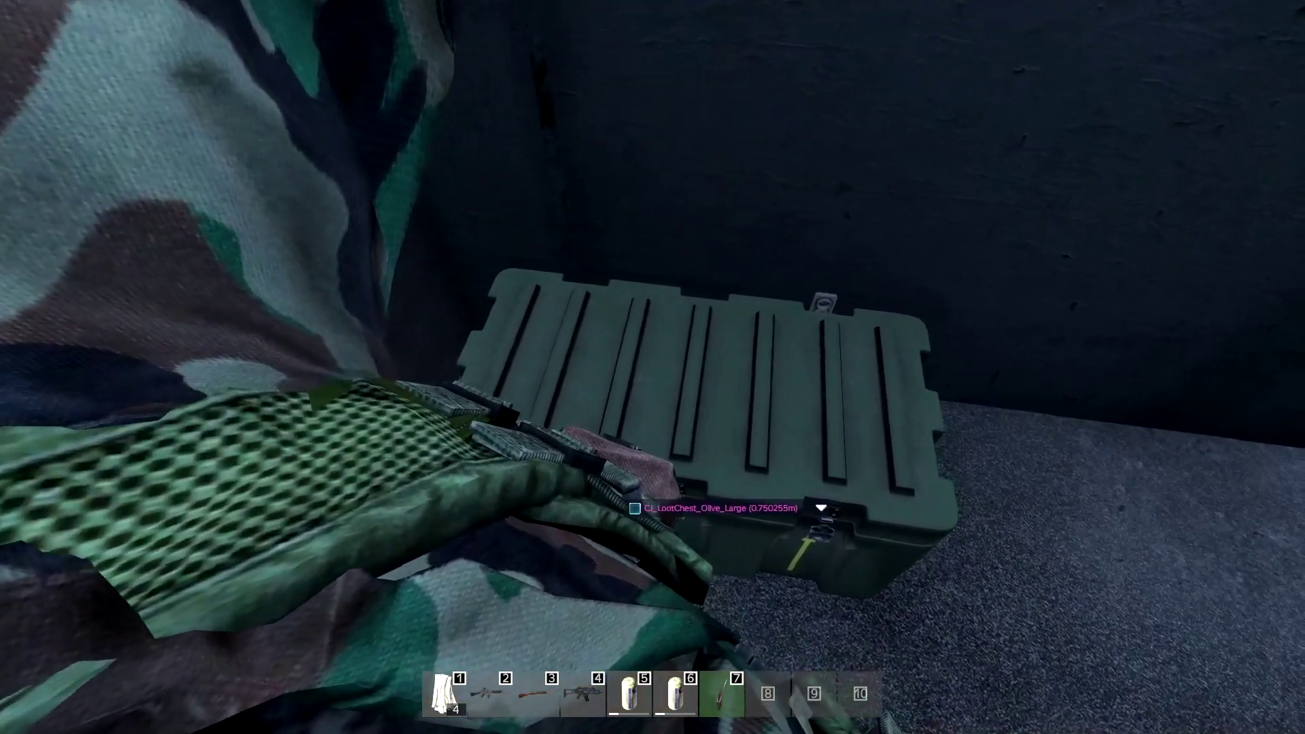
# Step: In the DayZ game, open the CJ_LootChest_Olive_Large chest and inspect its loot in the inventory's vicinity list
pyautogui.press('f')
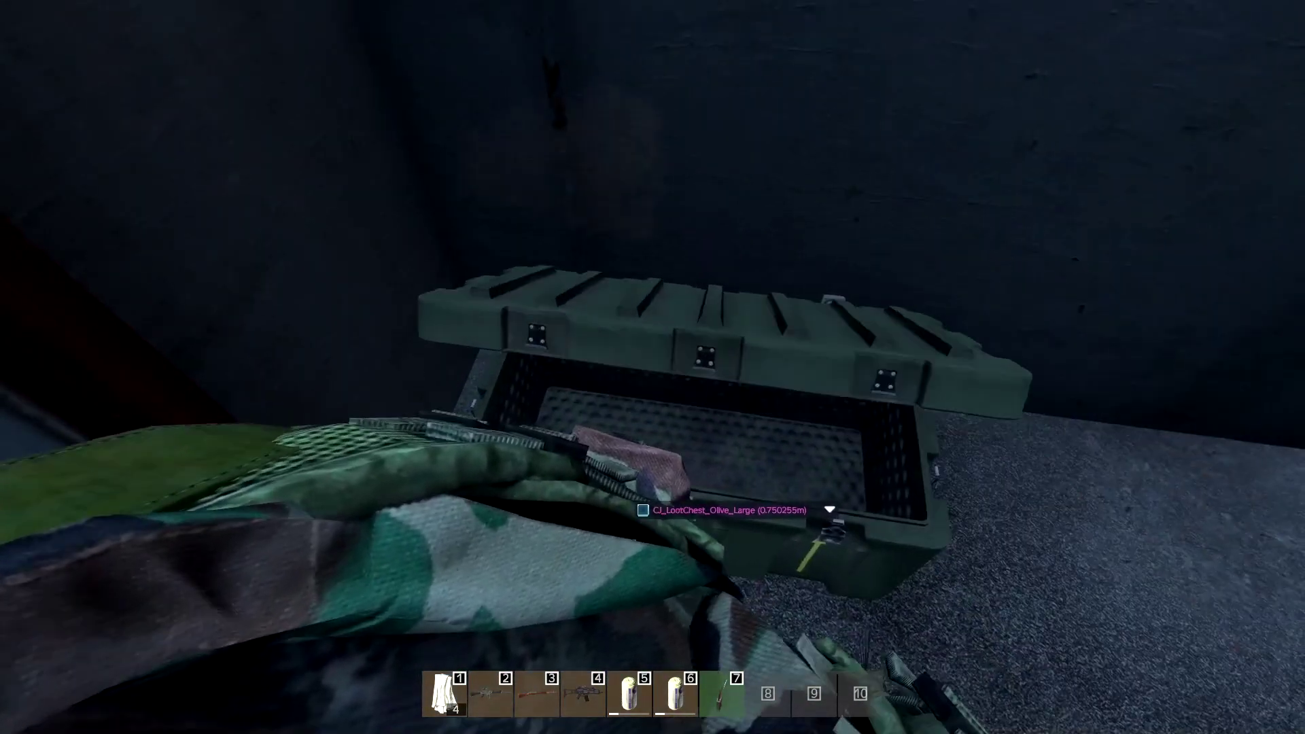
pyautogui.press('Tab')
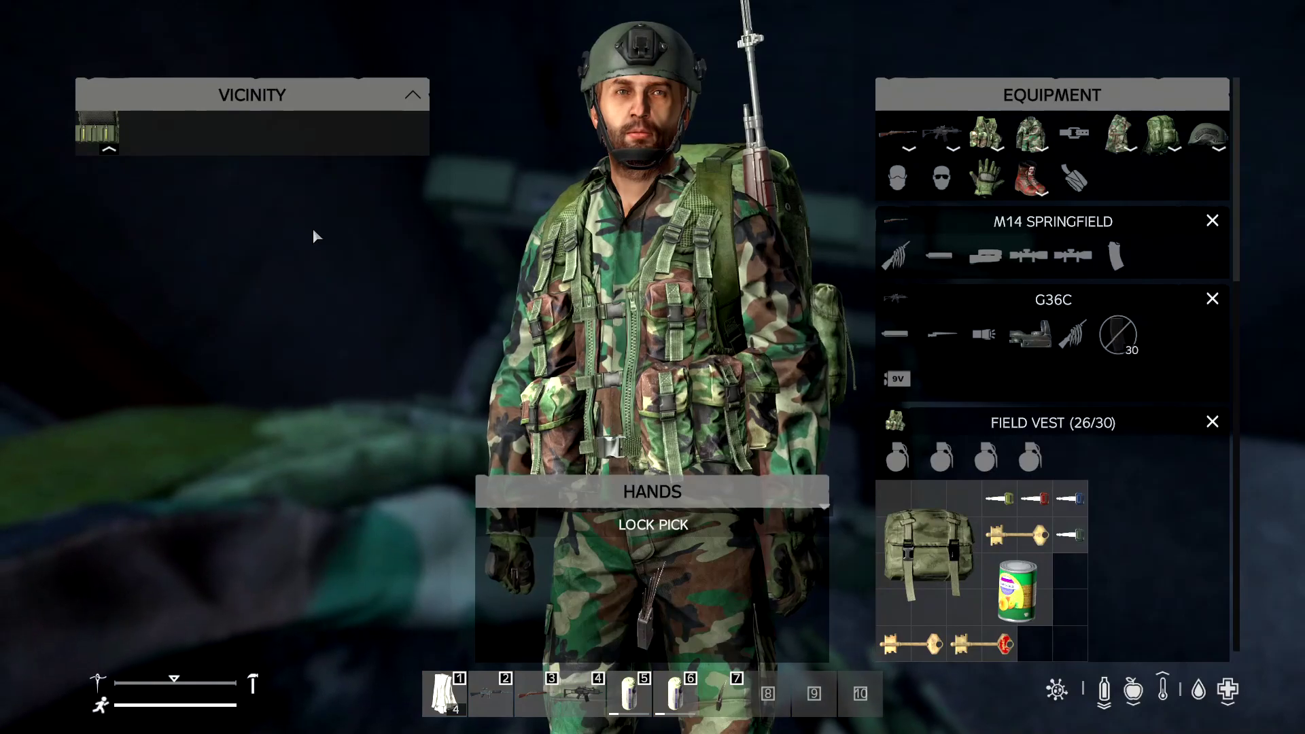
pyautogui.press('s')
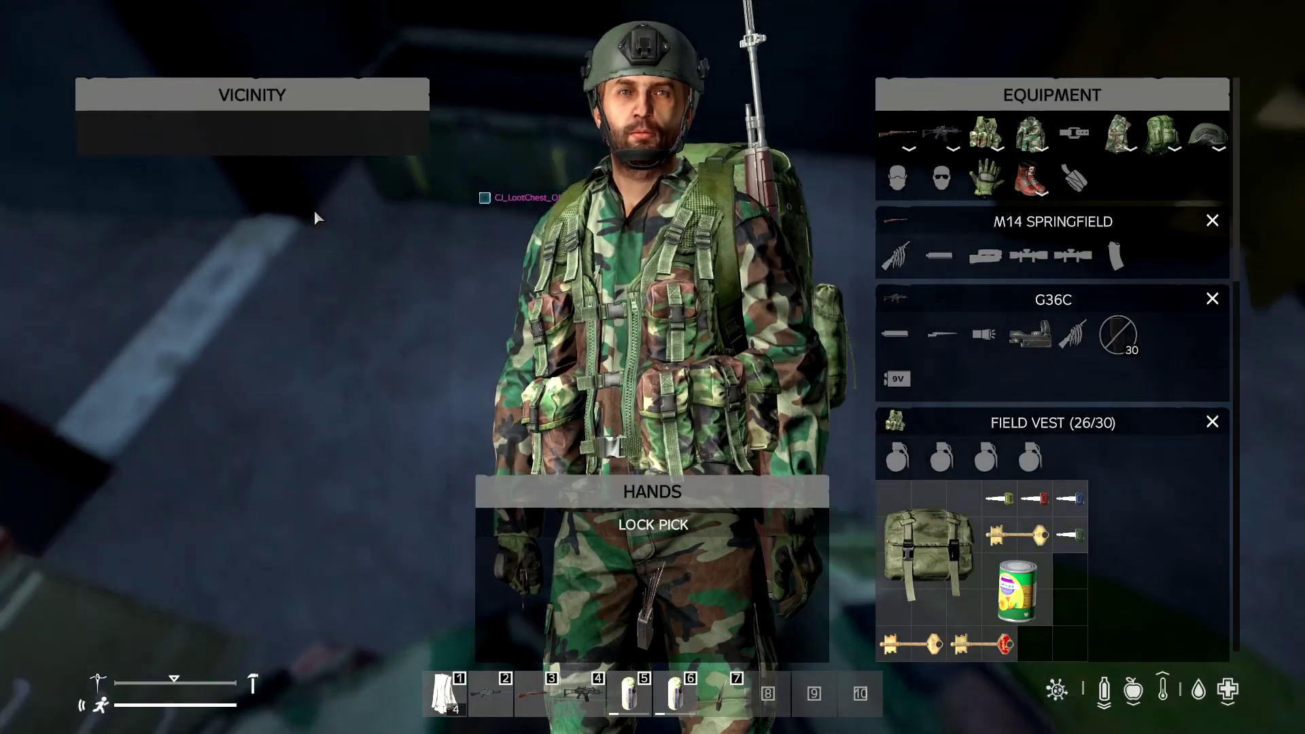
pyautogui.press('w')
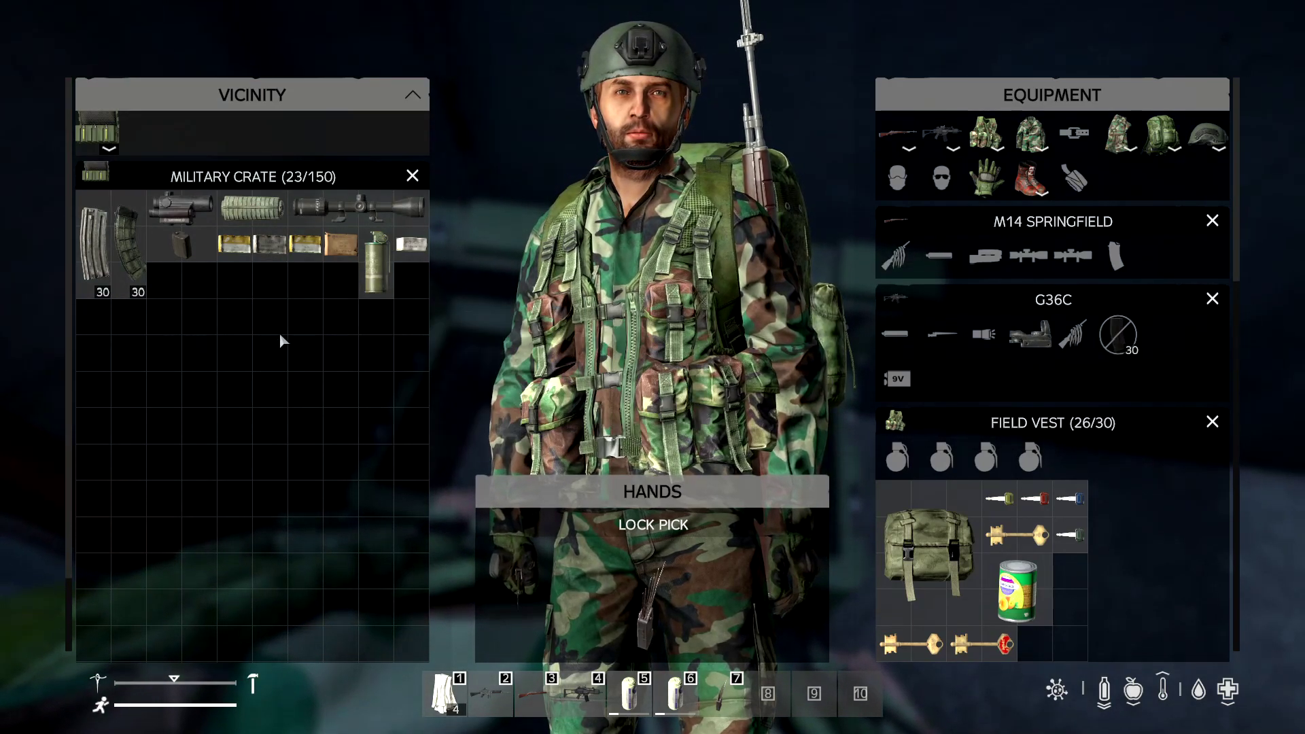
# Step: Look through the military crate's remaining contents in the vicinity list and close the inventory
pyautogui.scroll(-2, 299, 411)
pyautogui.scroll(2, 304, 418)
pyautogui.press('Tab')
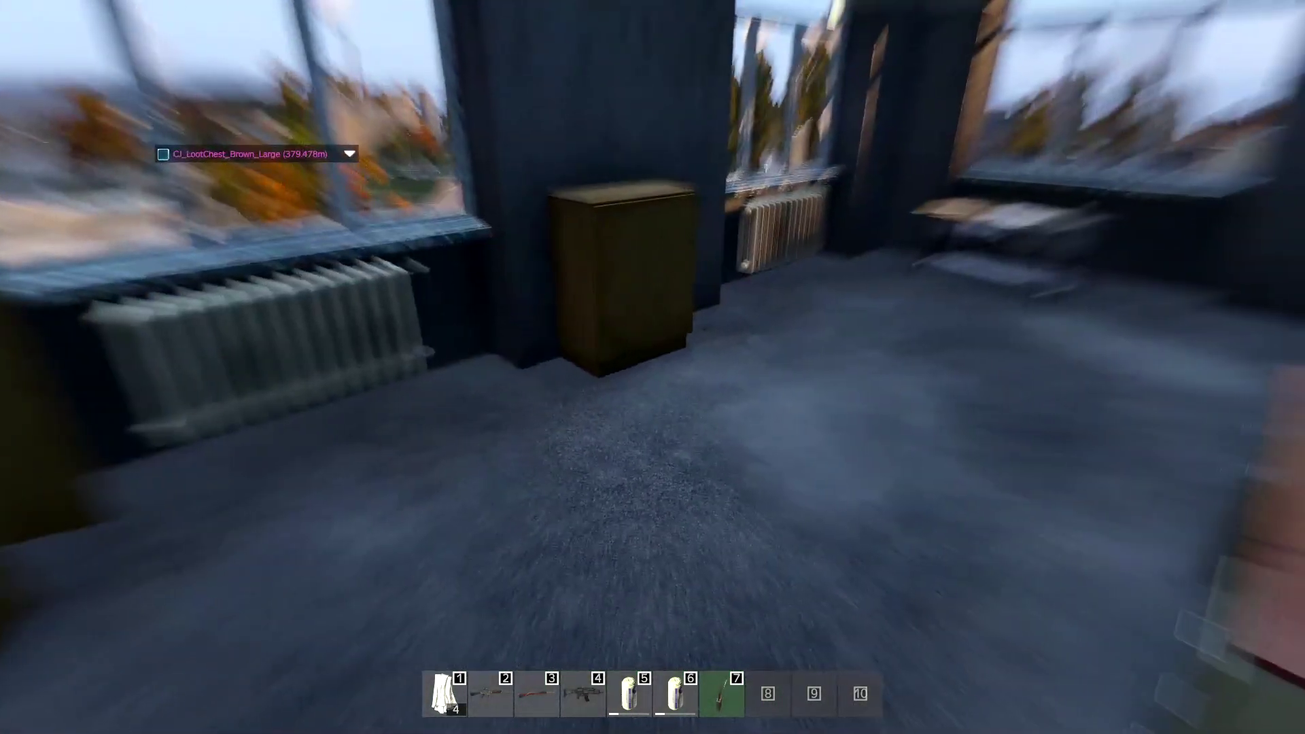
# Step: Leave the olive chest's room, go to the CJ_LootChest_Ammo_Large_Green chest on the wooden table and open it
pyautogui.press('w')
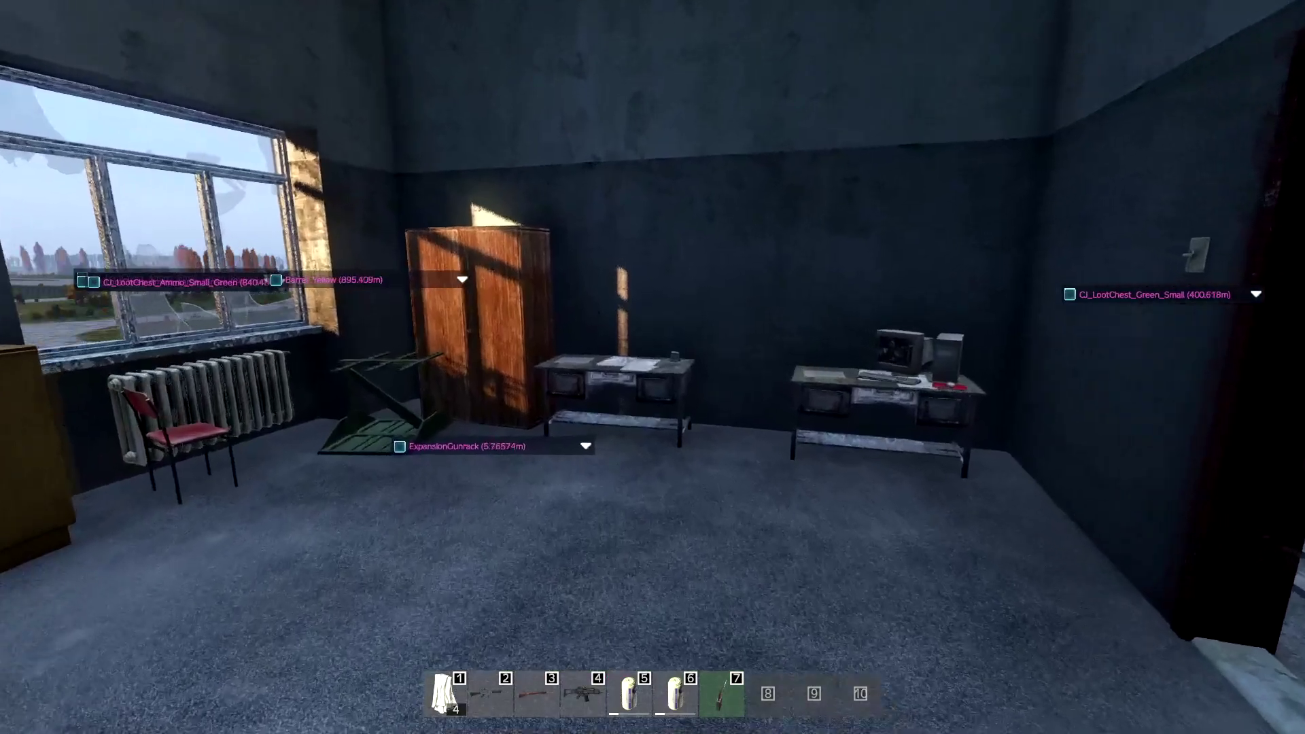
pyautogui.press('w')
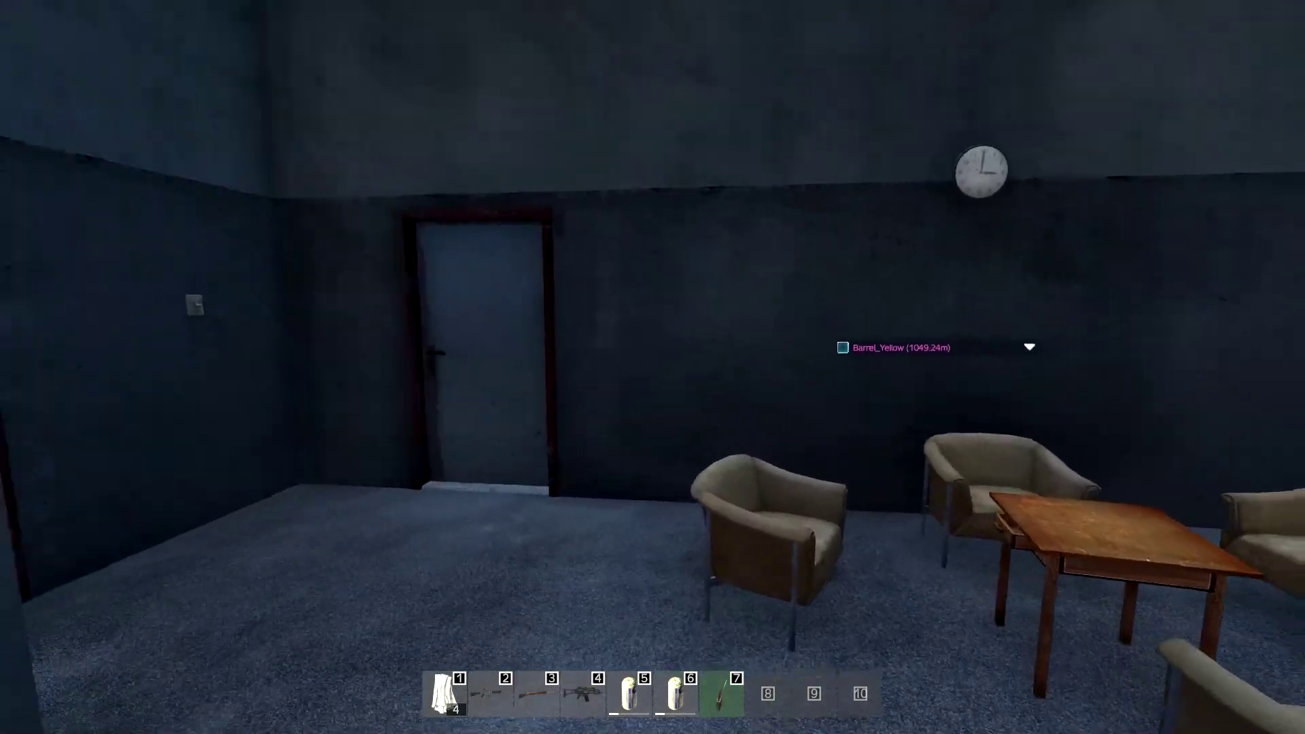
pyautogui.press('w')
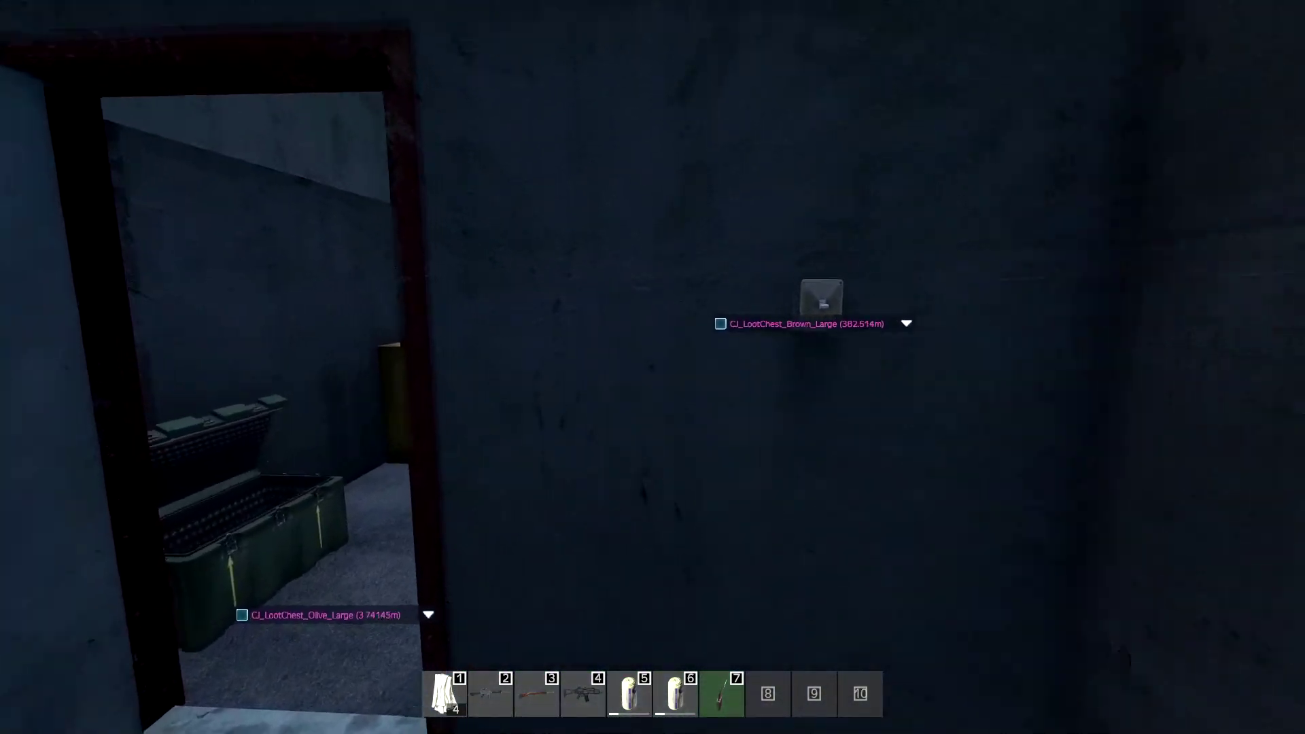
pyautogui.press('w')
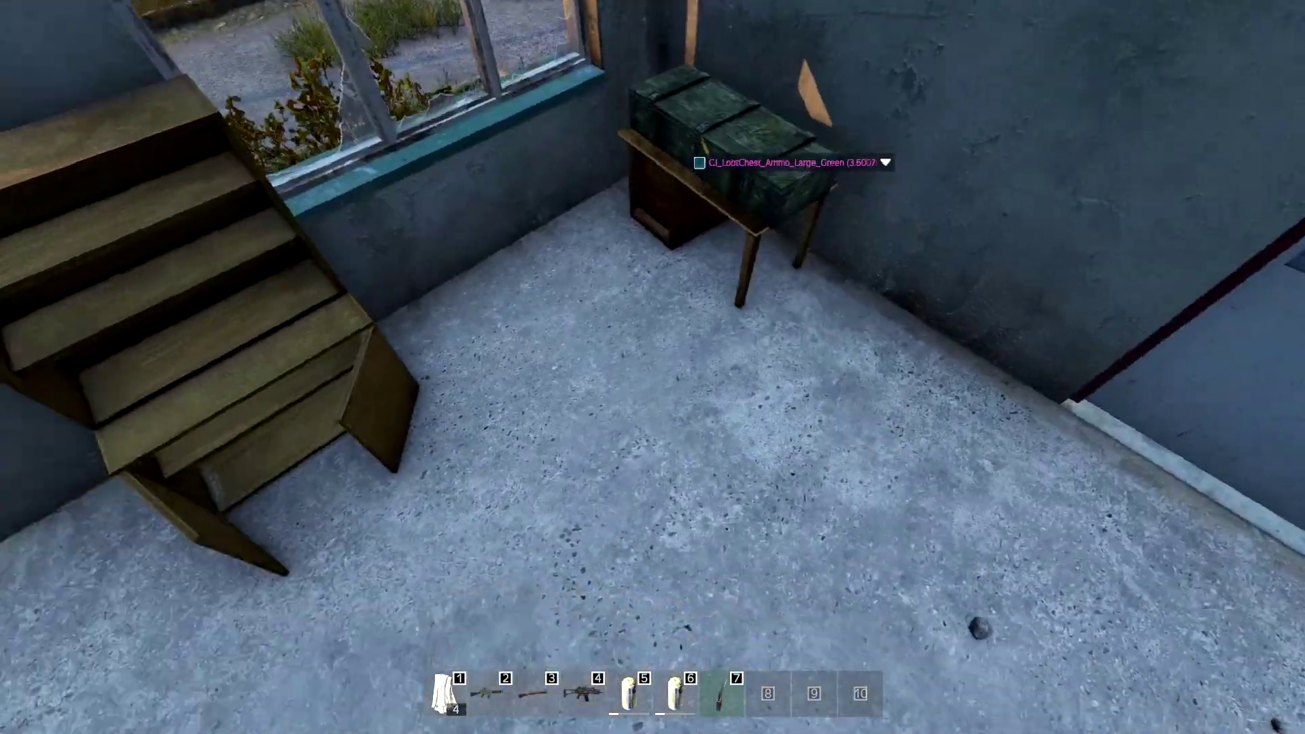
pyautogui.press('w')
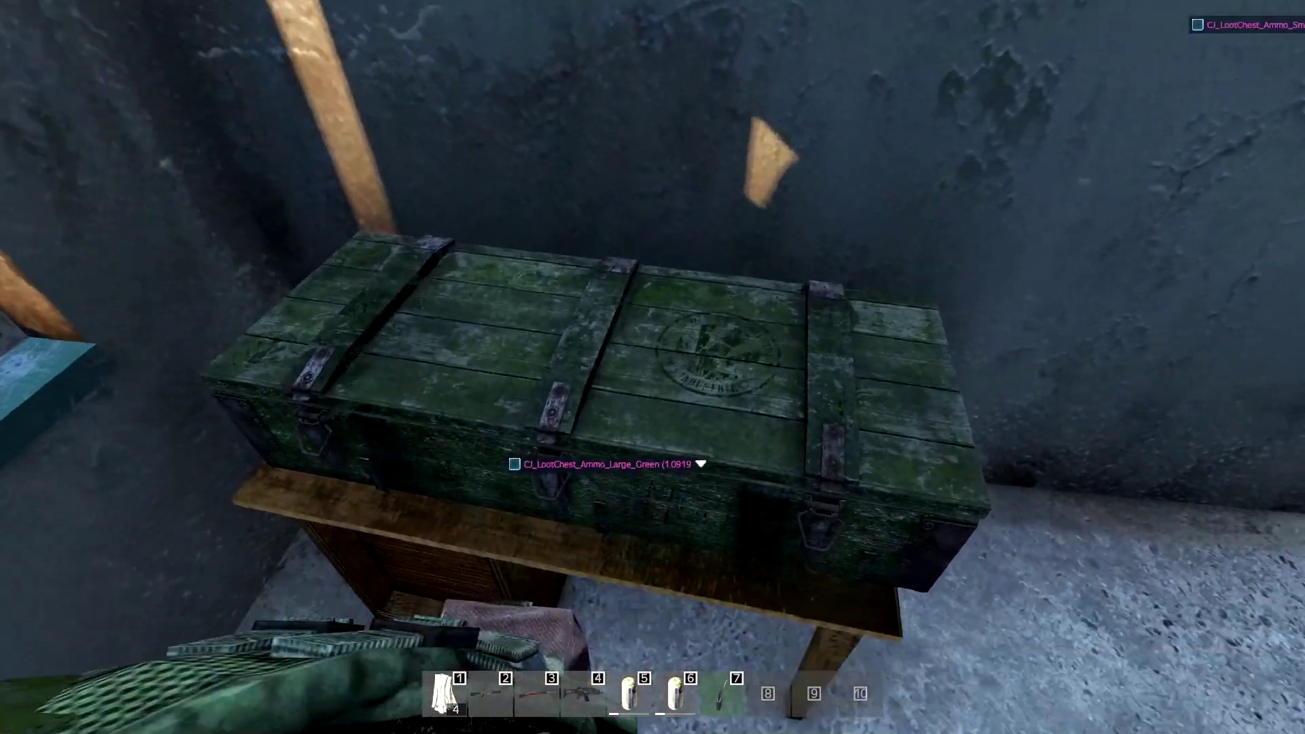
pyautogui.press('f')
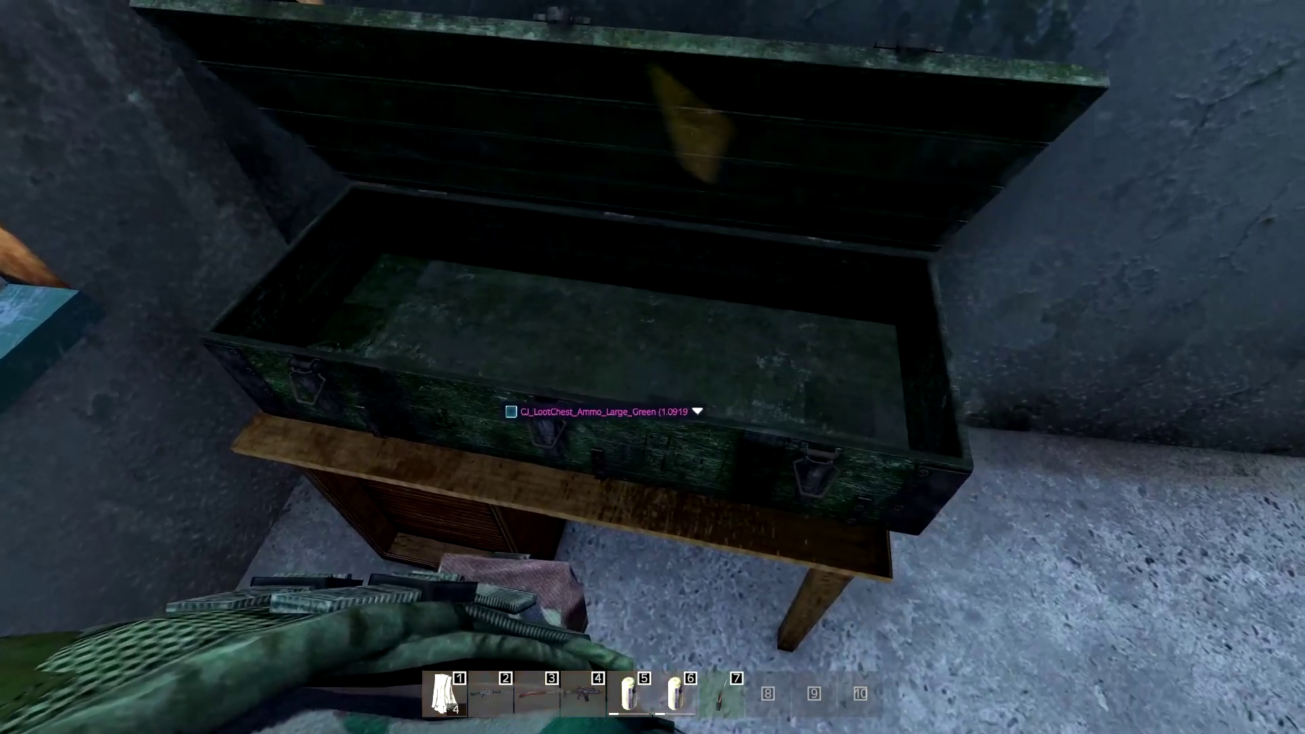
# Step: Inspect the ammo crate's loot in the inventory's vicinity list and close the inventory
pyautogui.press('Tab')
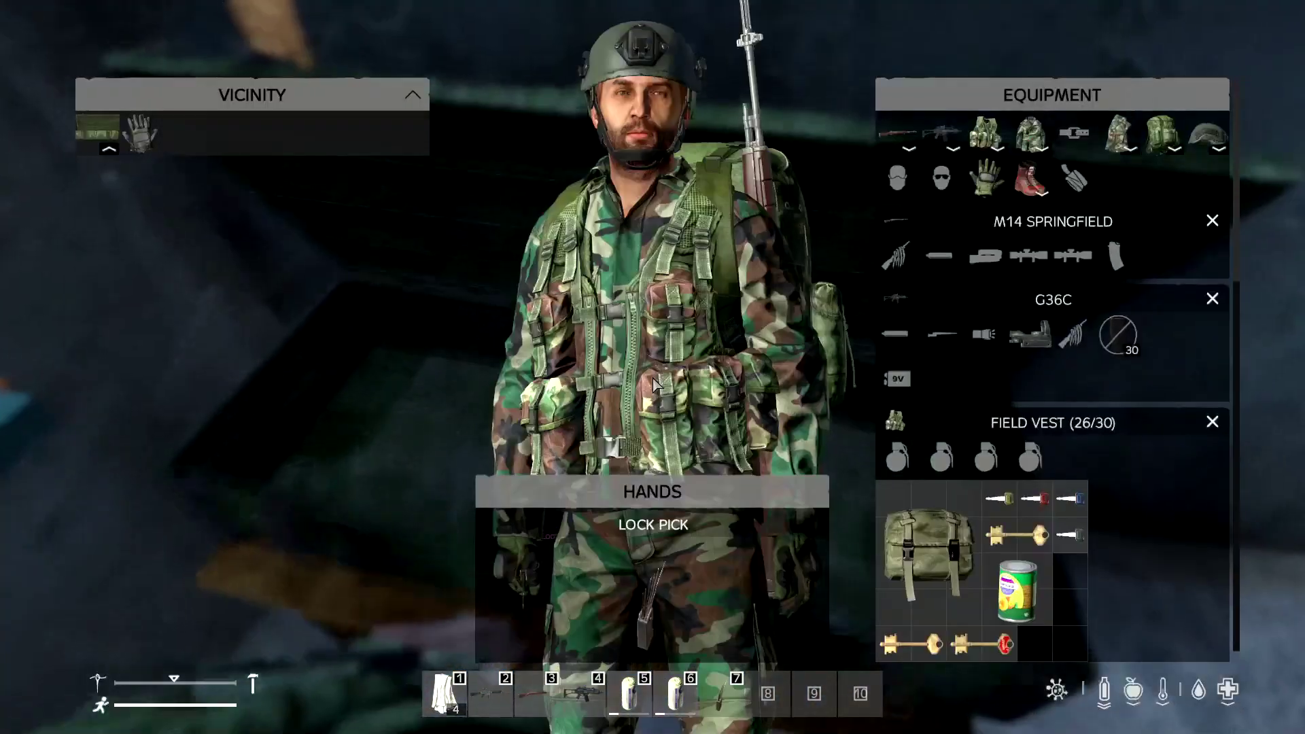
pyautogui.moveTo(111, 151)
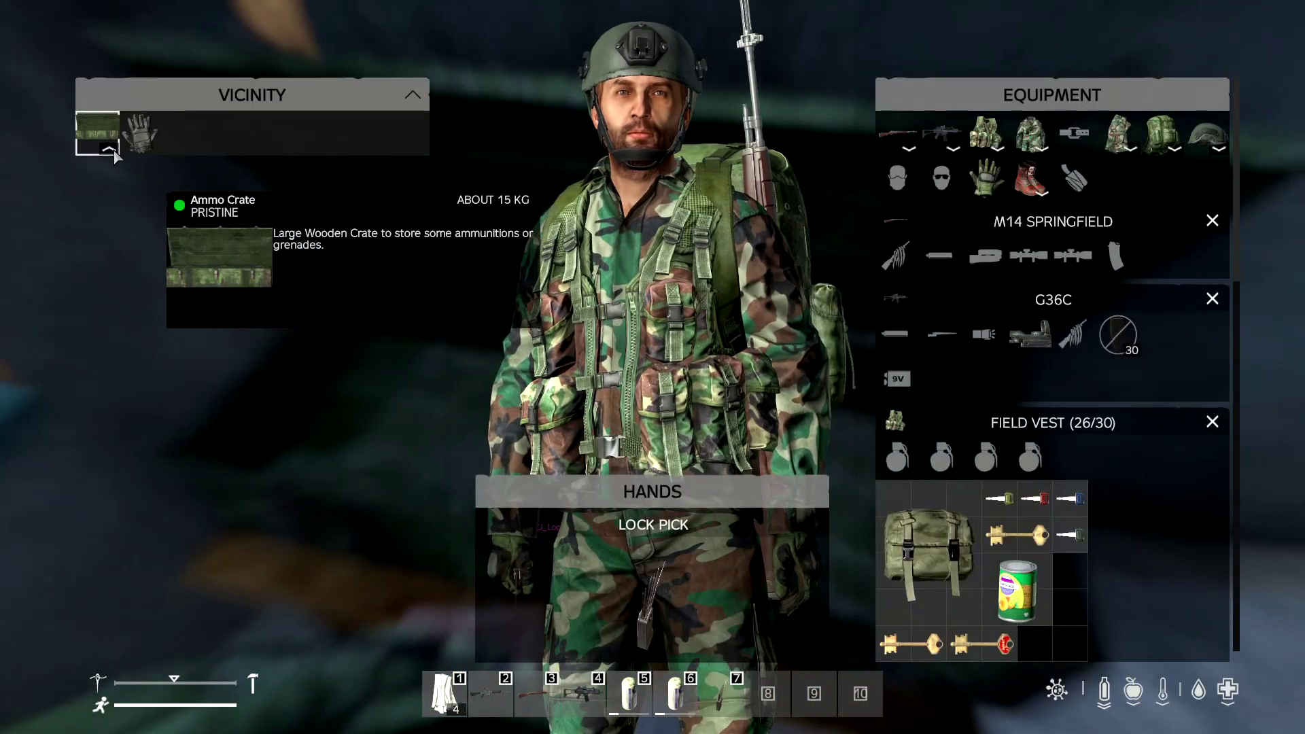
pyautogui.press('Tab')
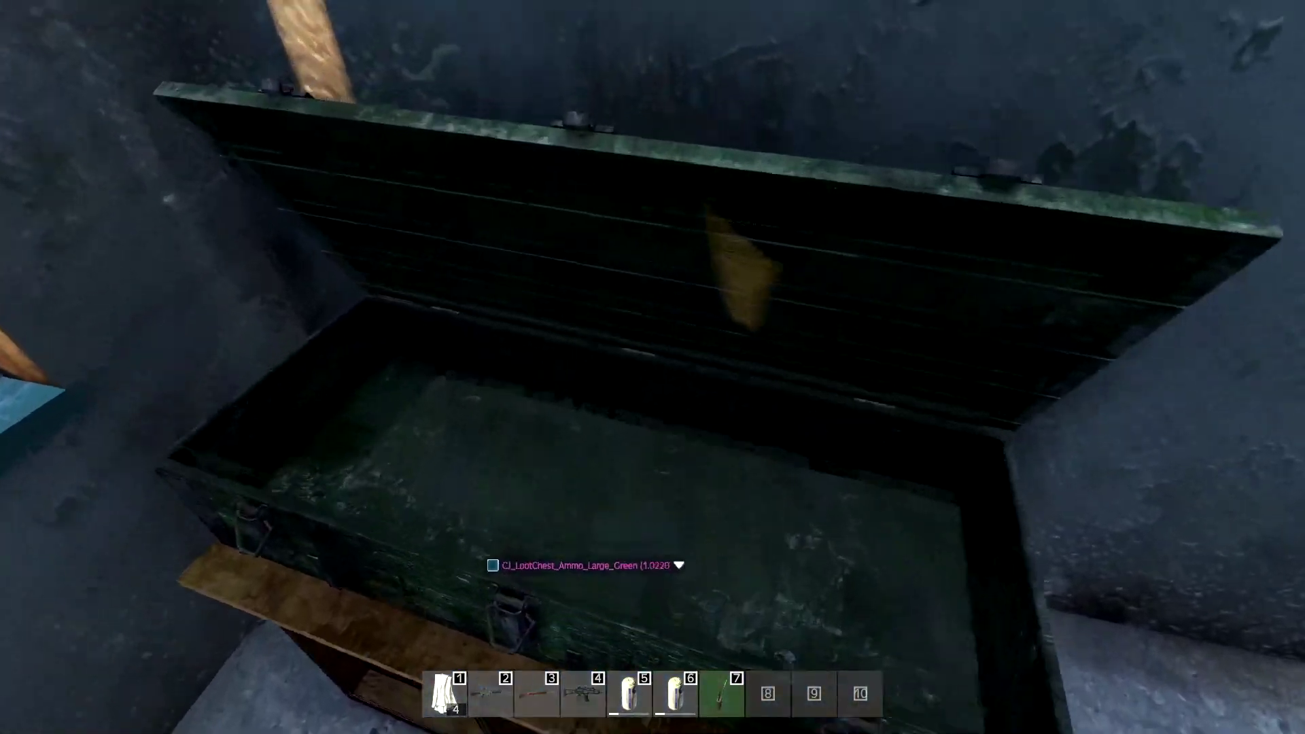
pyautogui.press('Tab')
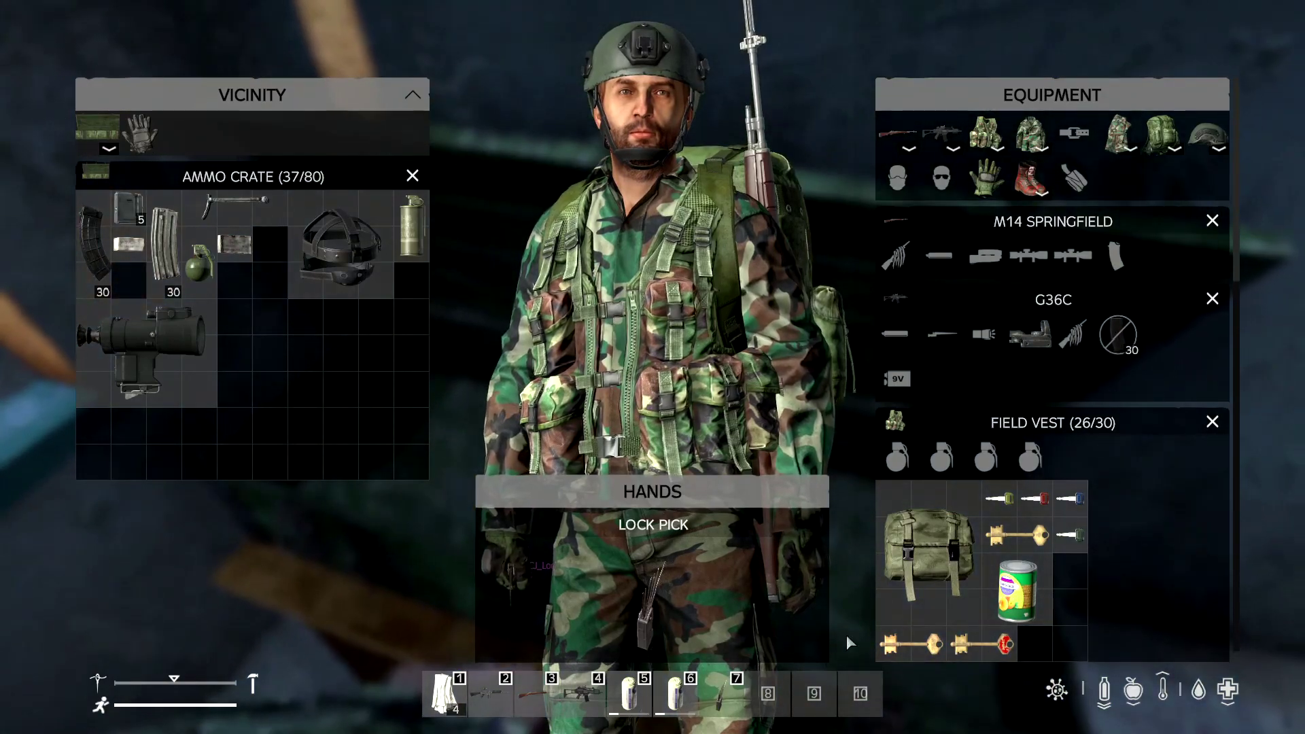
pyautogui.moveTo(181, 264)
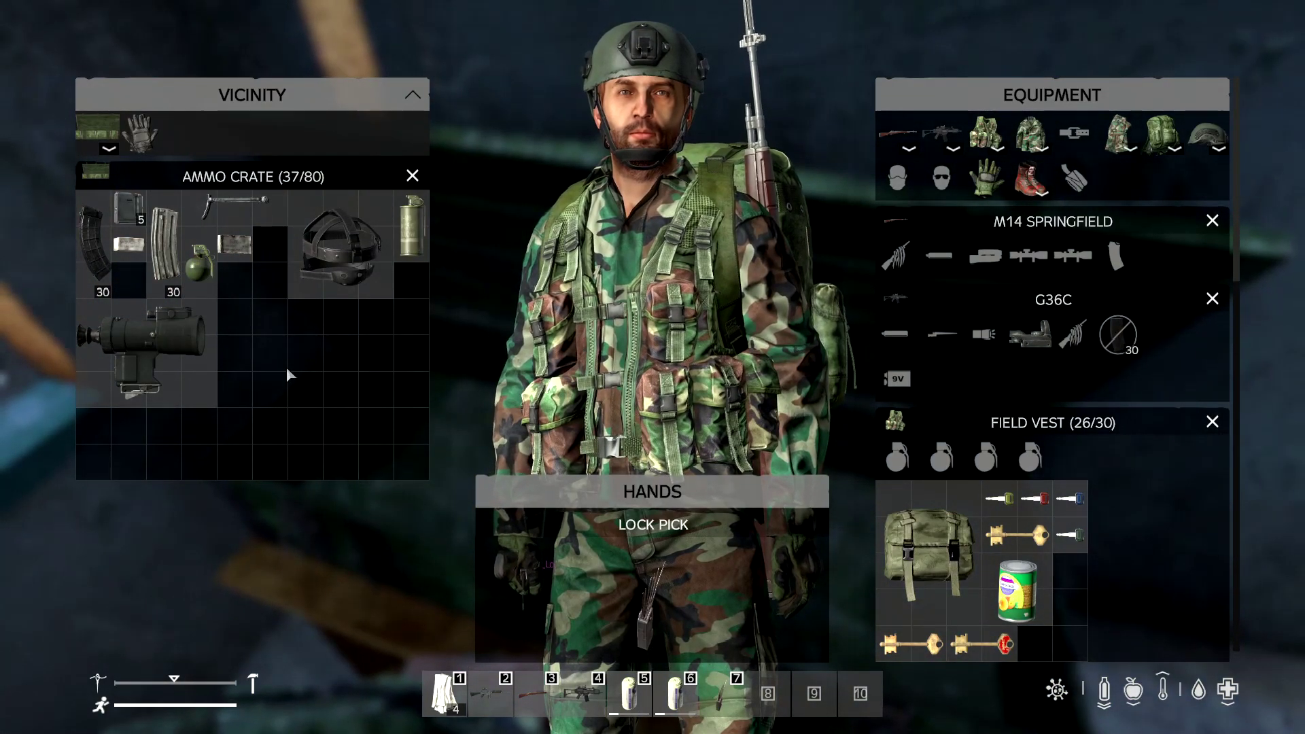
pyautogui.press('Tab')
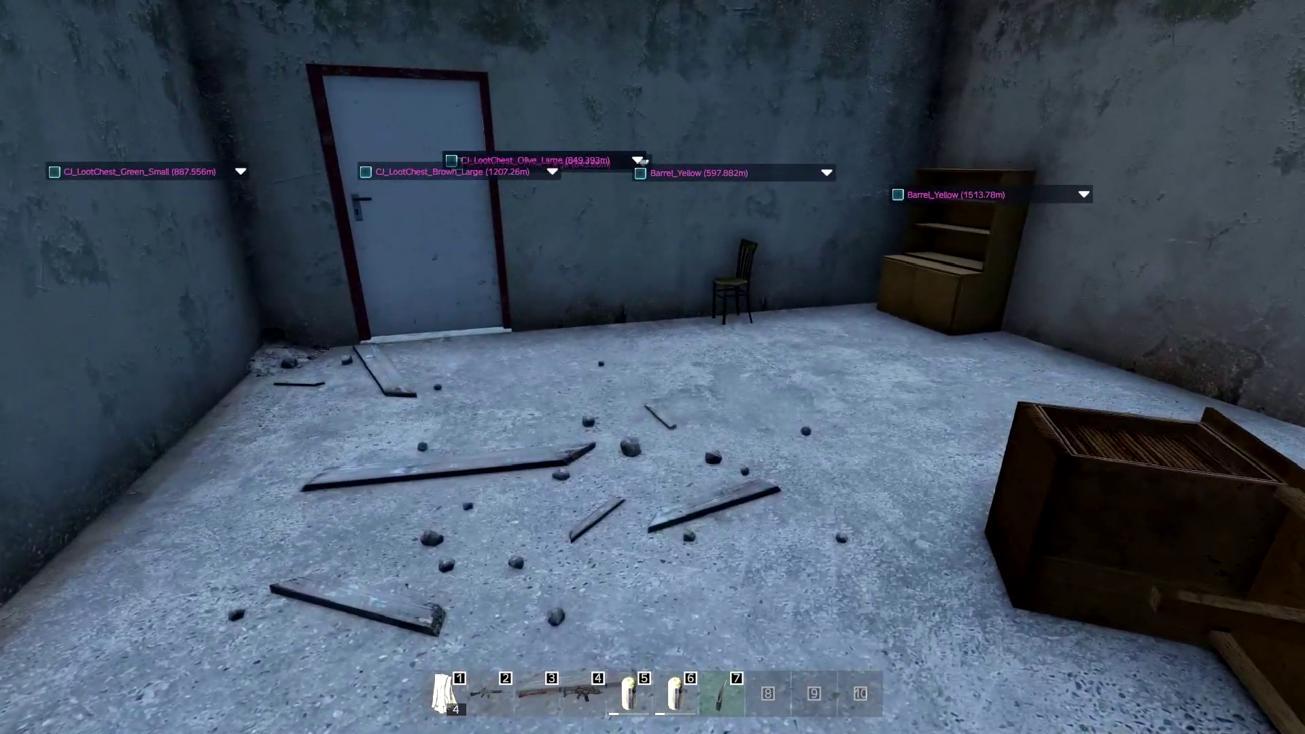
# Step: Fly a free camera high over the airfield and examine how the marked loot chests and yellow barrels are distributed
pyautogui.press('Insert')
pyautogui.press('q')
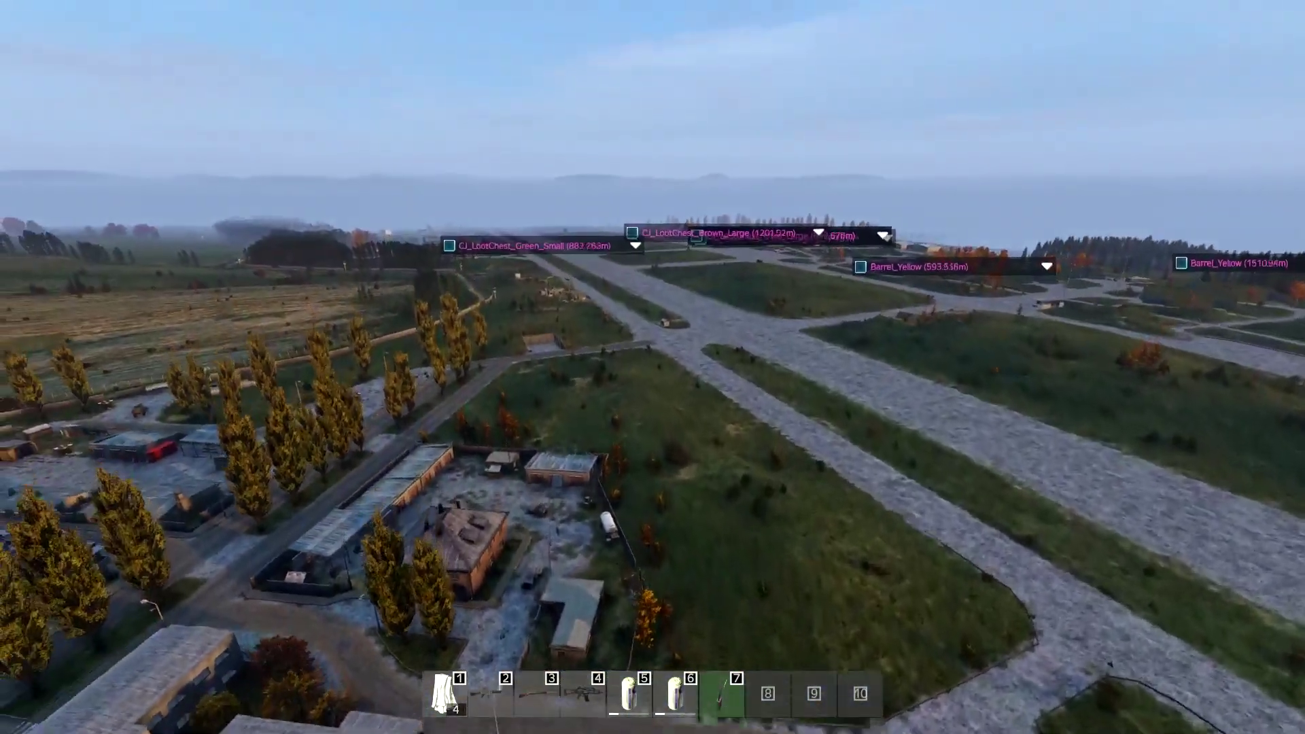
pyautogui.press('w')
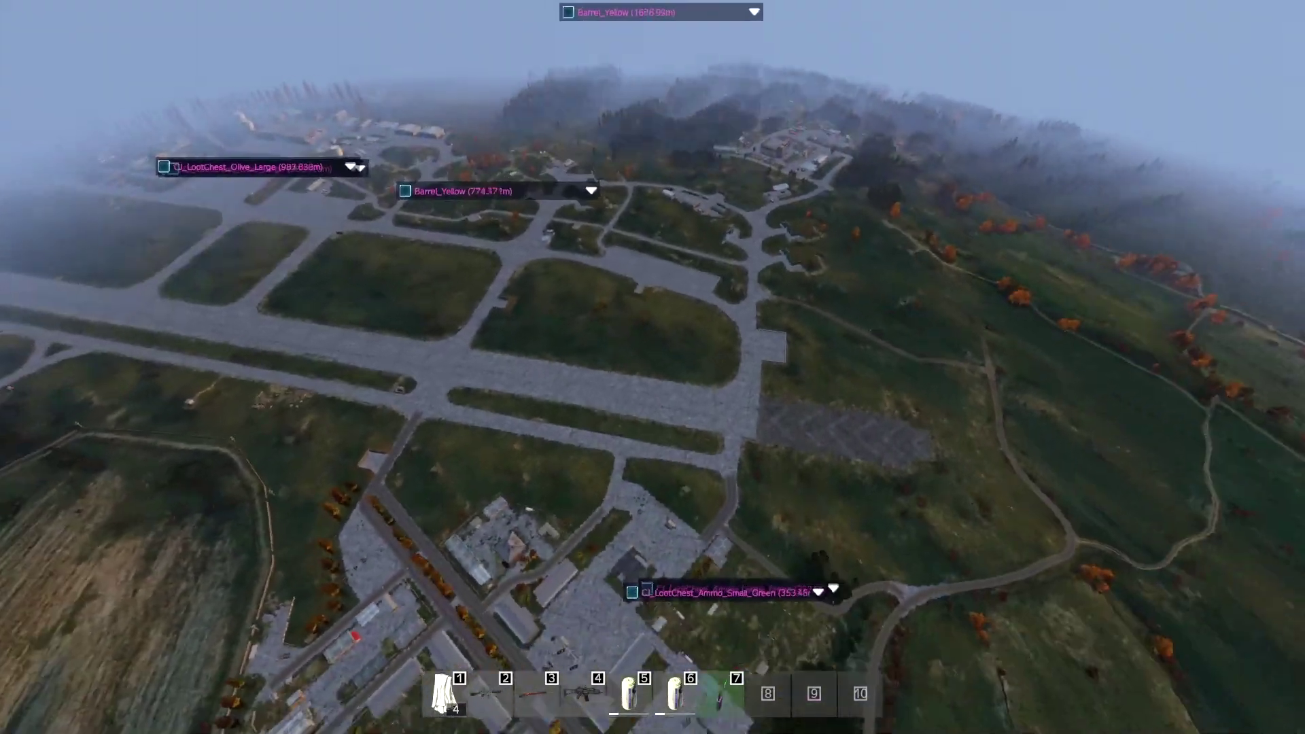
pyautogui.press('w')
pyautogui.press('w')
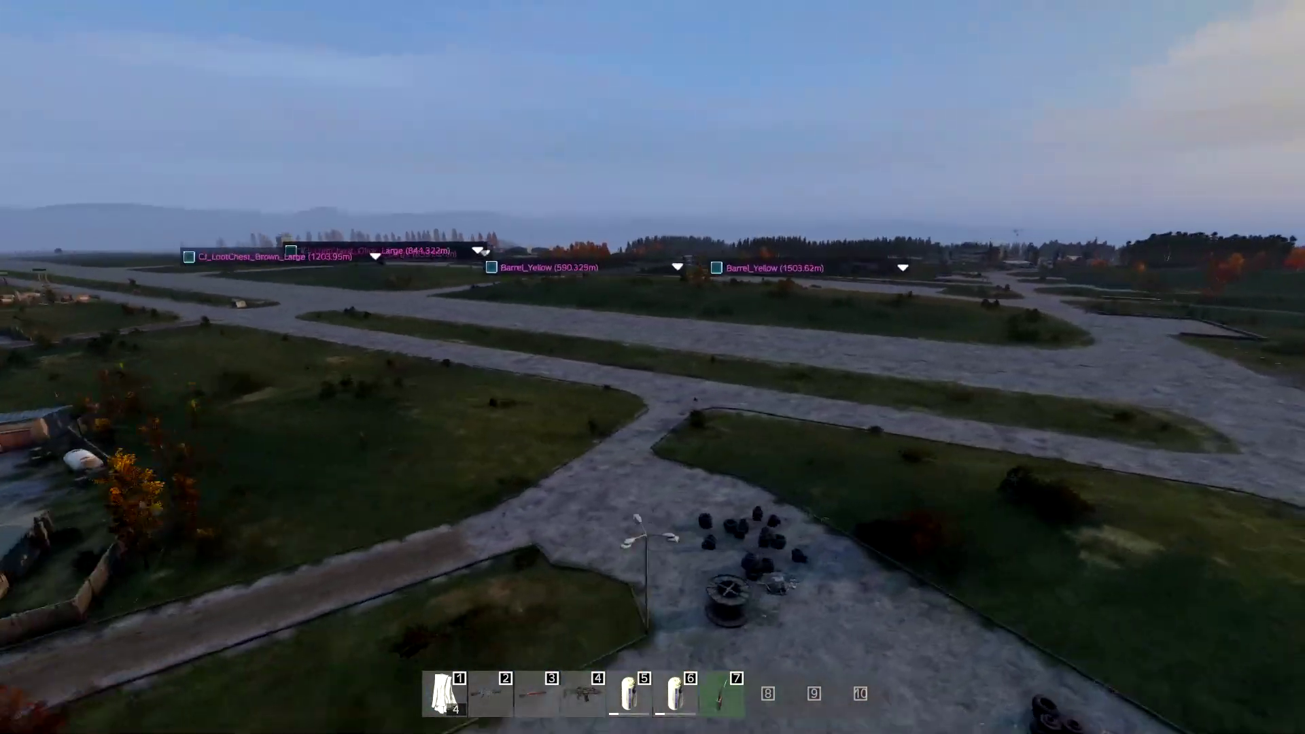
pyautogui.press('w')
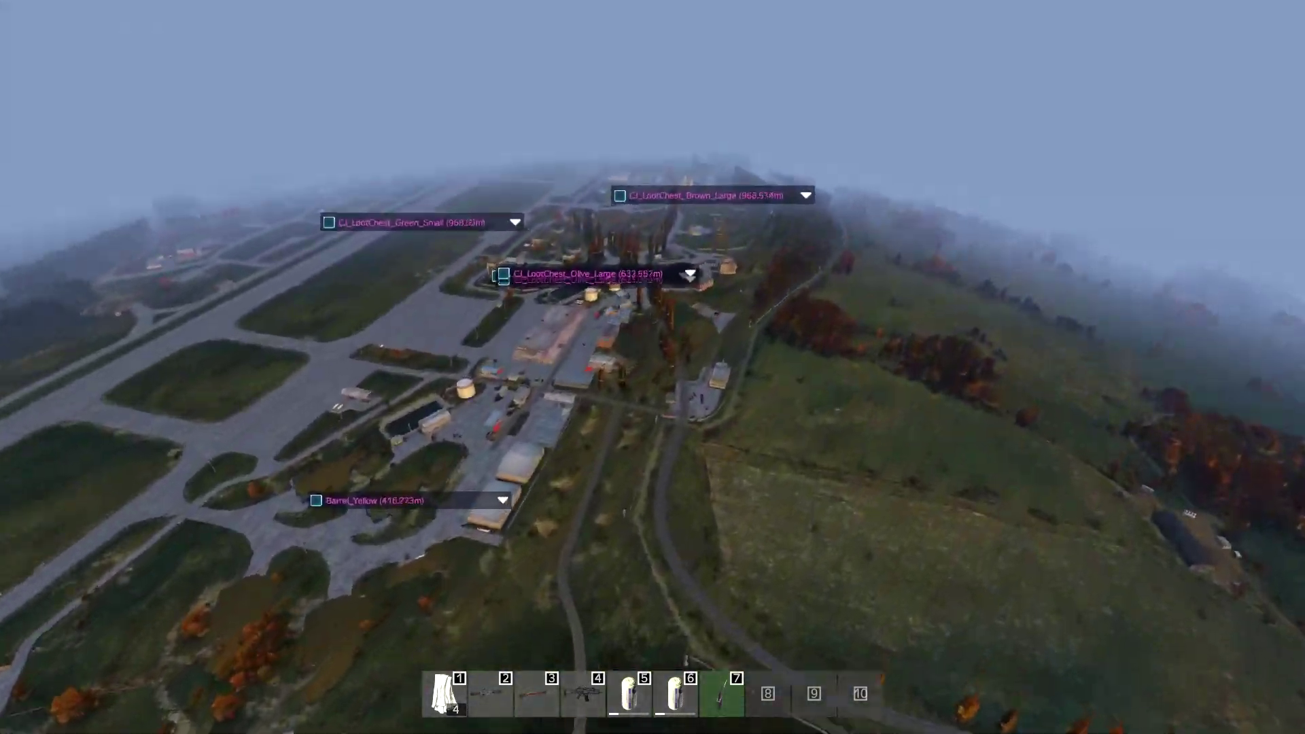
pyautogui.press('w')
pyautogui.press('w')
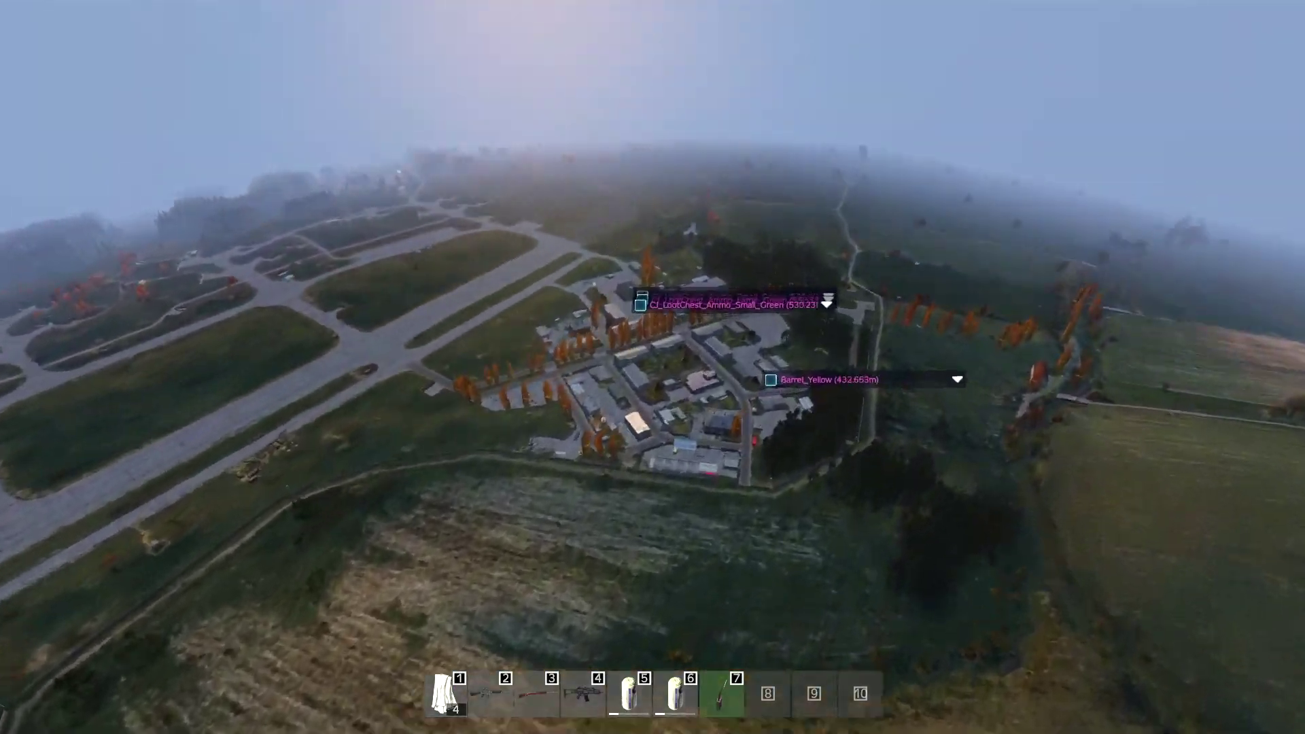
pyautogui.press('w')
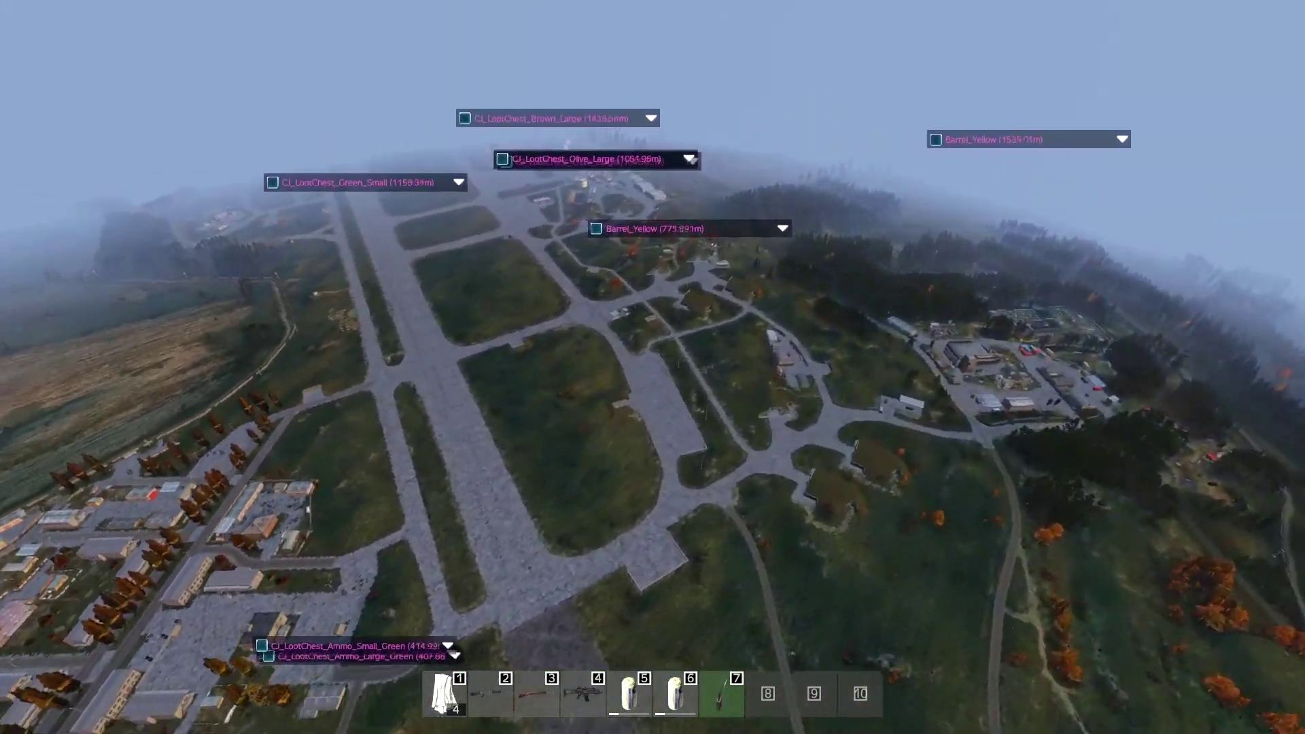
pyautogui.press('w')
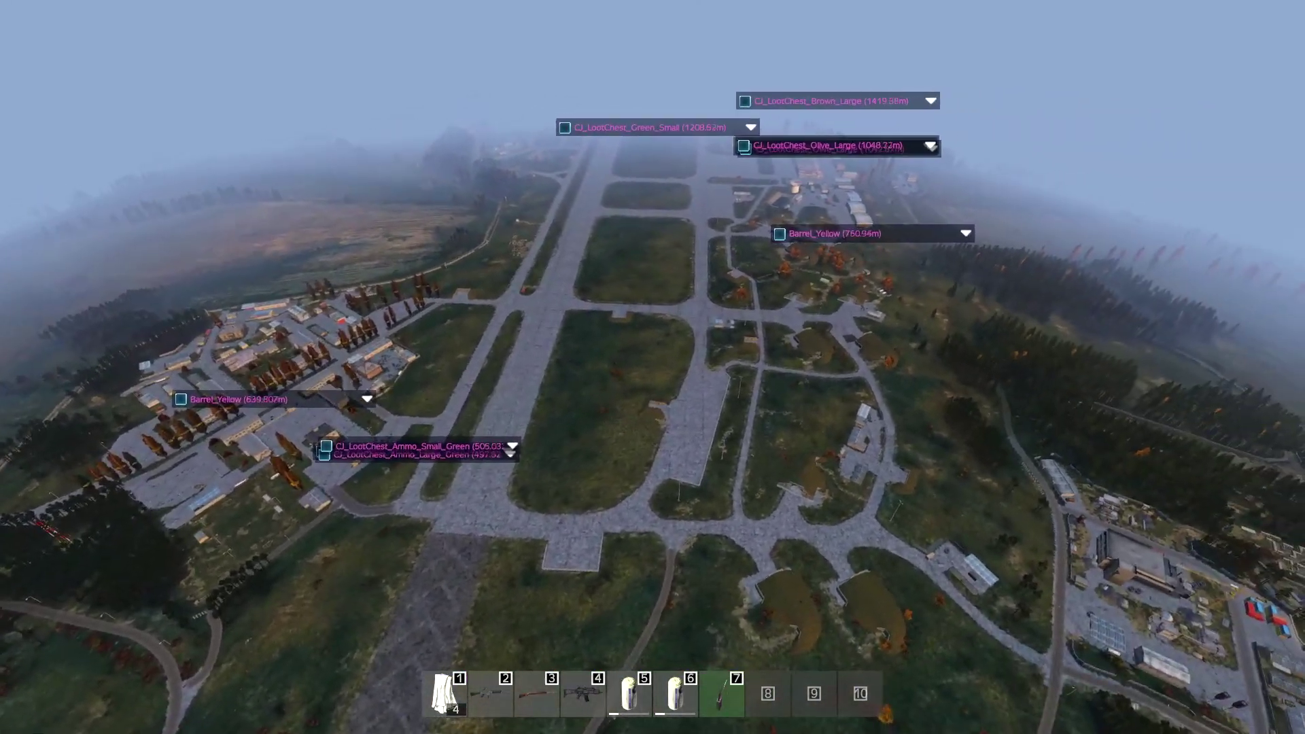
pyautogui.press('a')
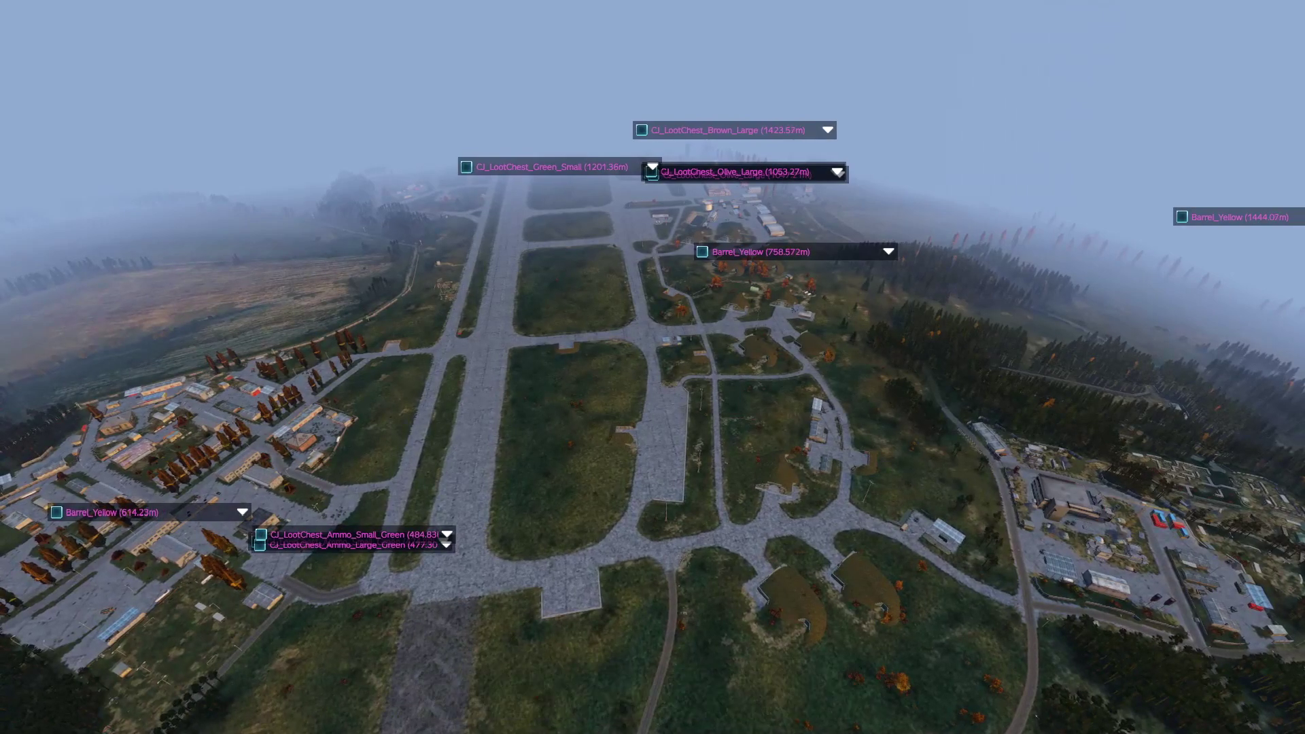